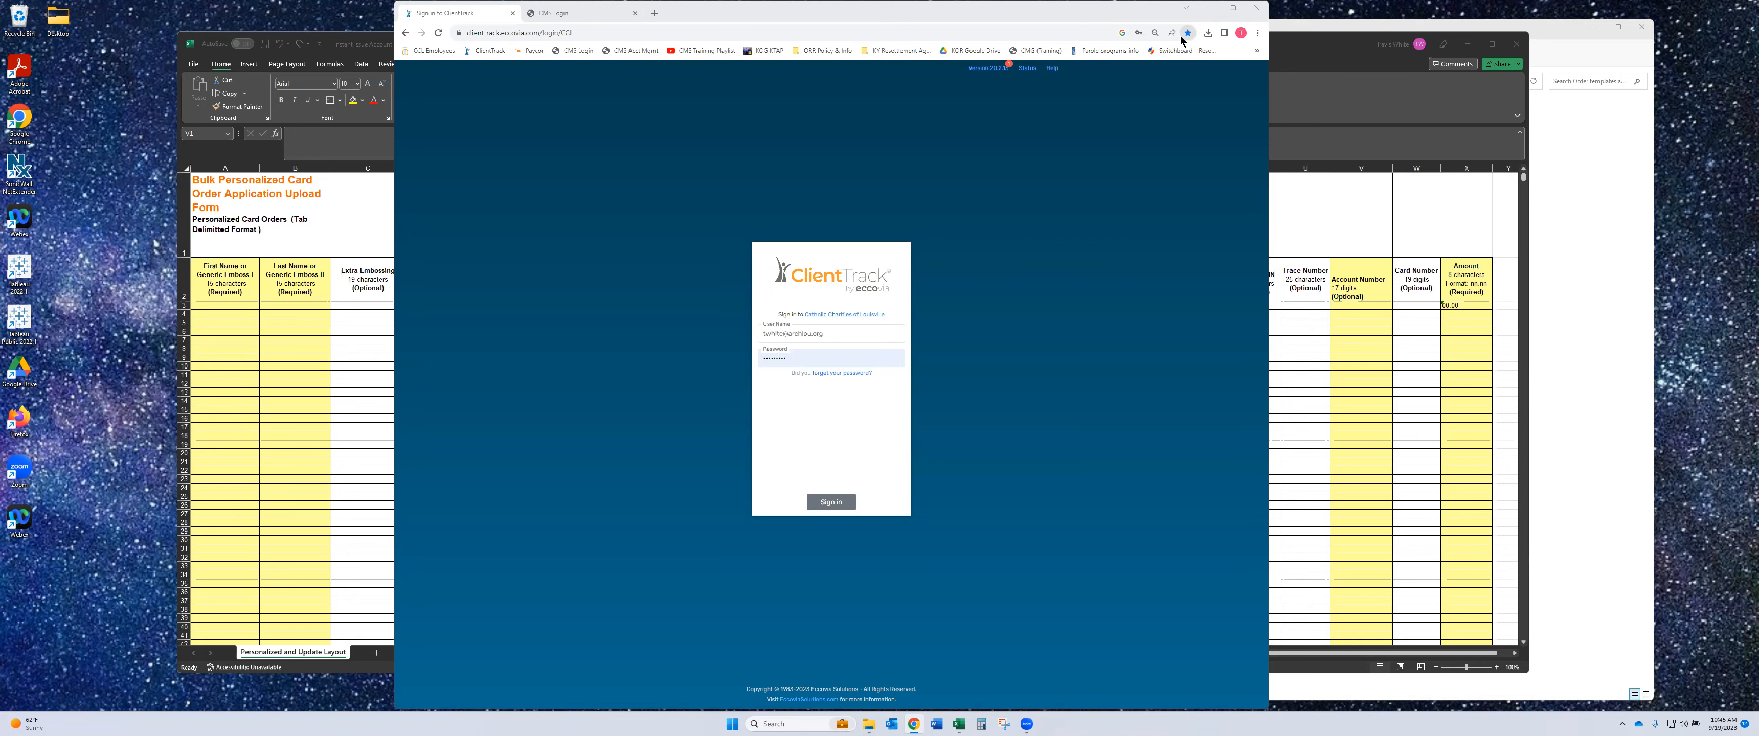
# - After a brief look at the Excel template, sign in on the ClientTrack login page
pyautogui.click(1301, 56)
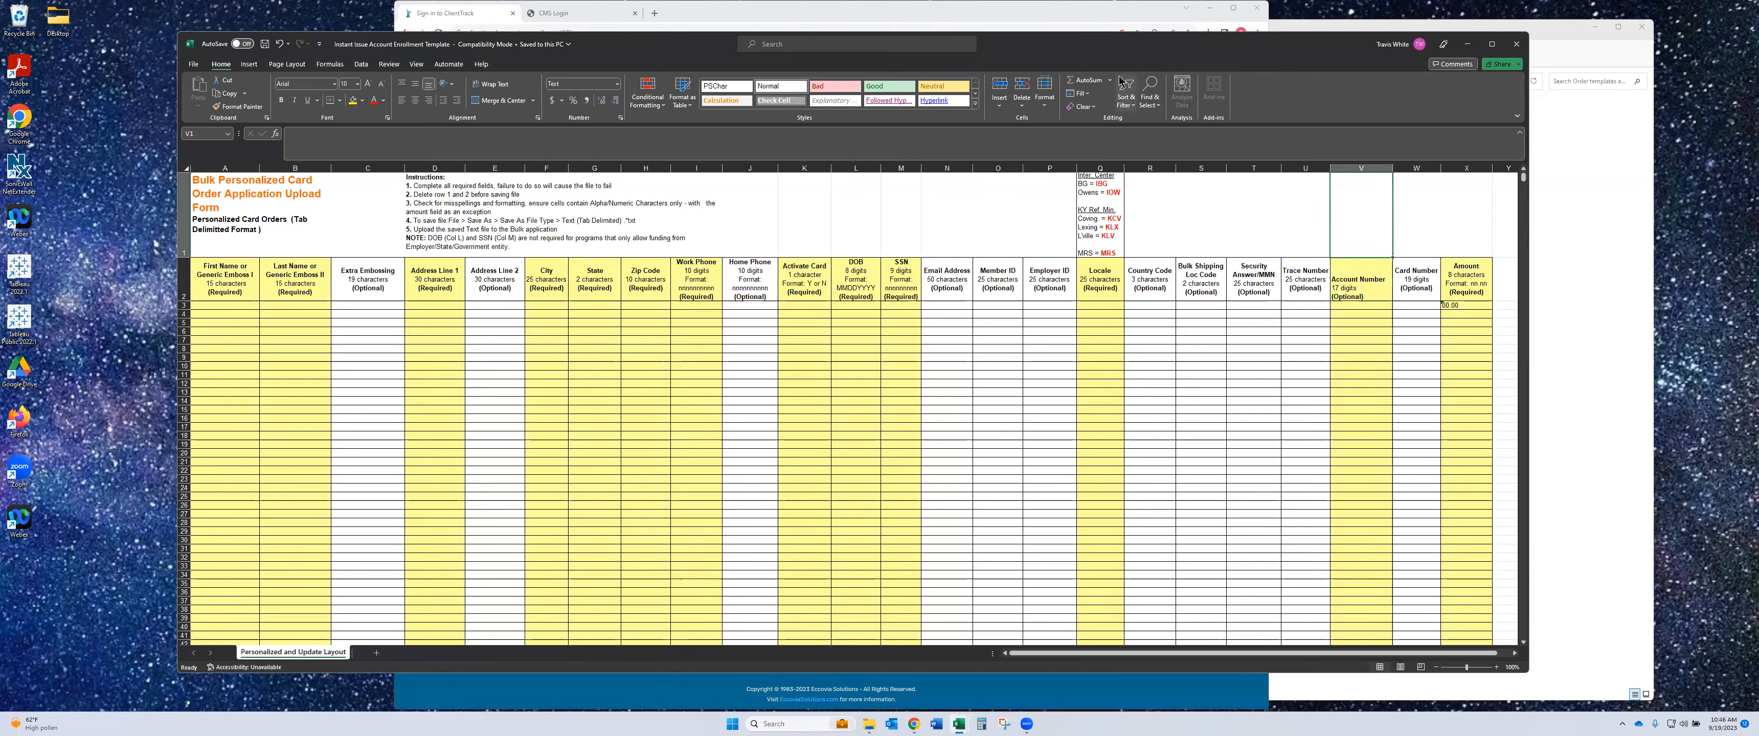
pyautogui.click(440, 22)
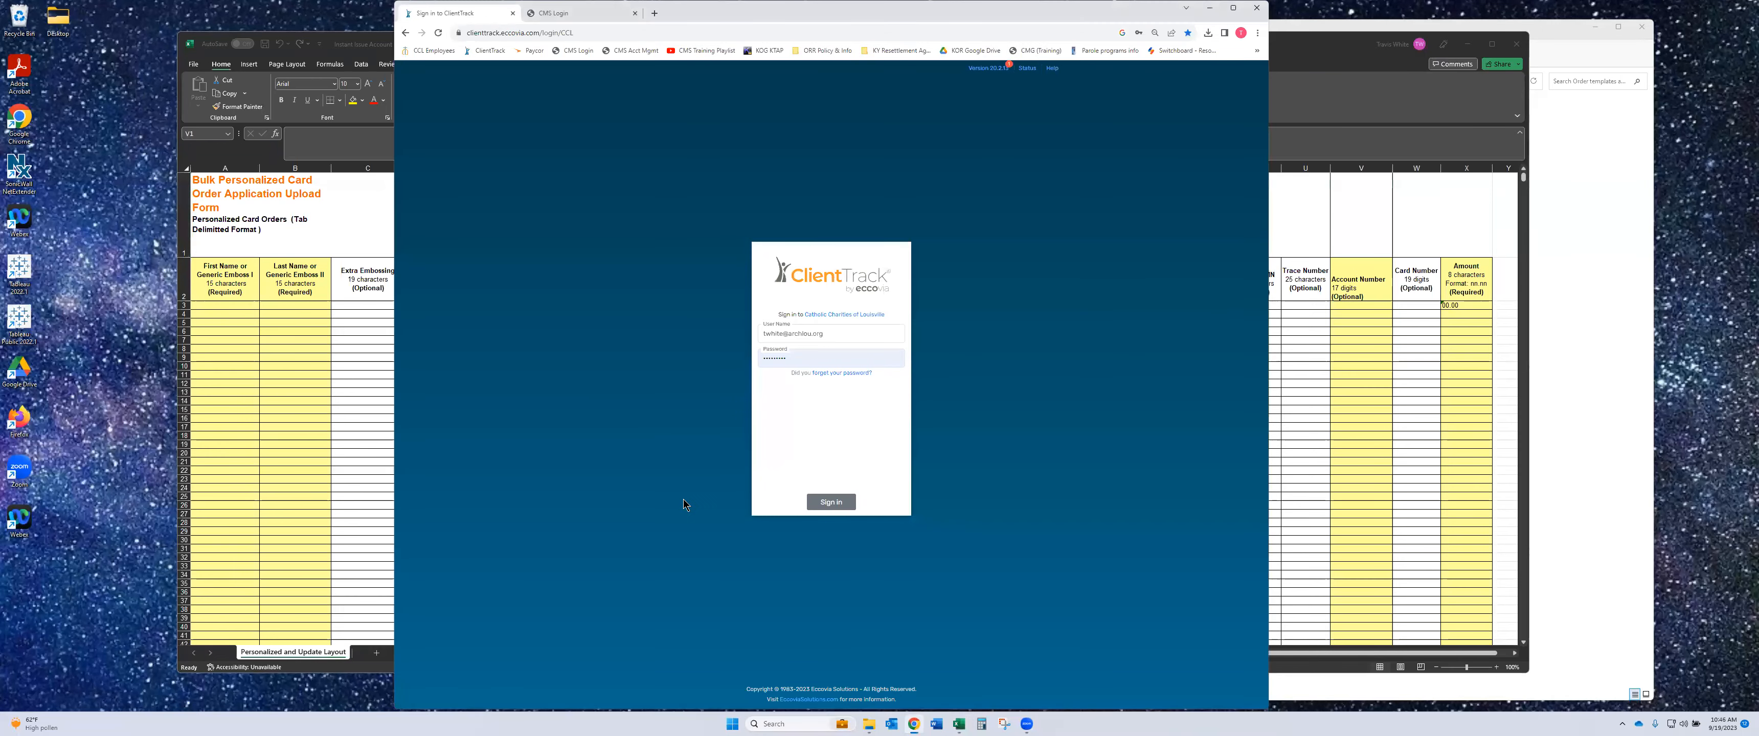
pyautogui.click(831, 502)
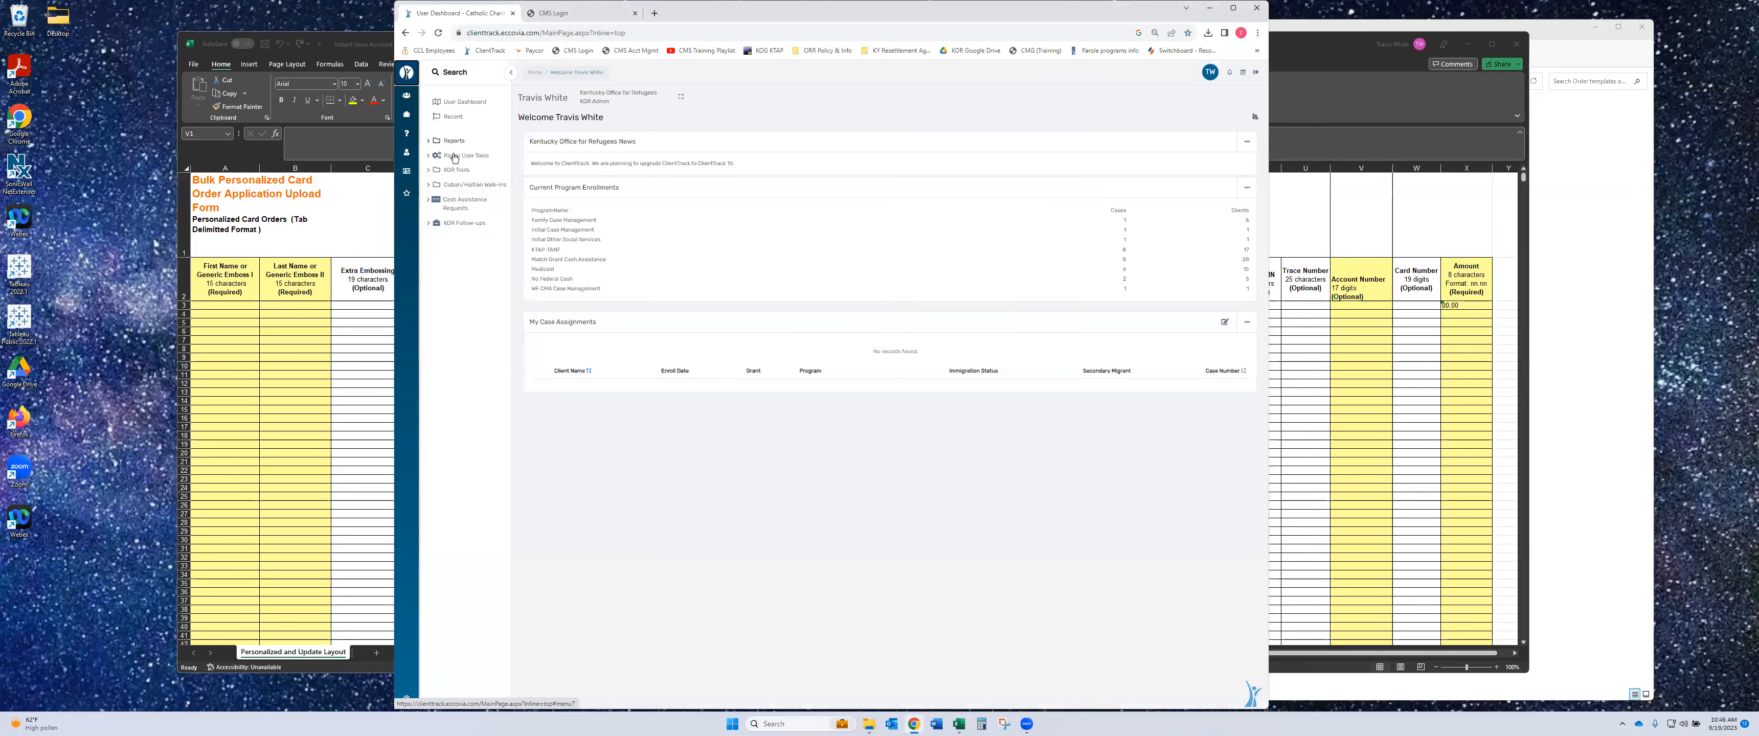
# - Open Reports > Data Explorer and load the 'Instant Issue Account Enrollment' saved question
pyautogui.click(460, 144)
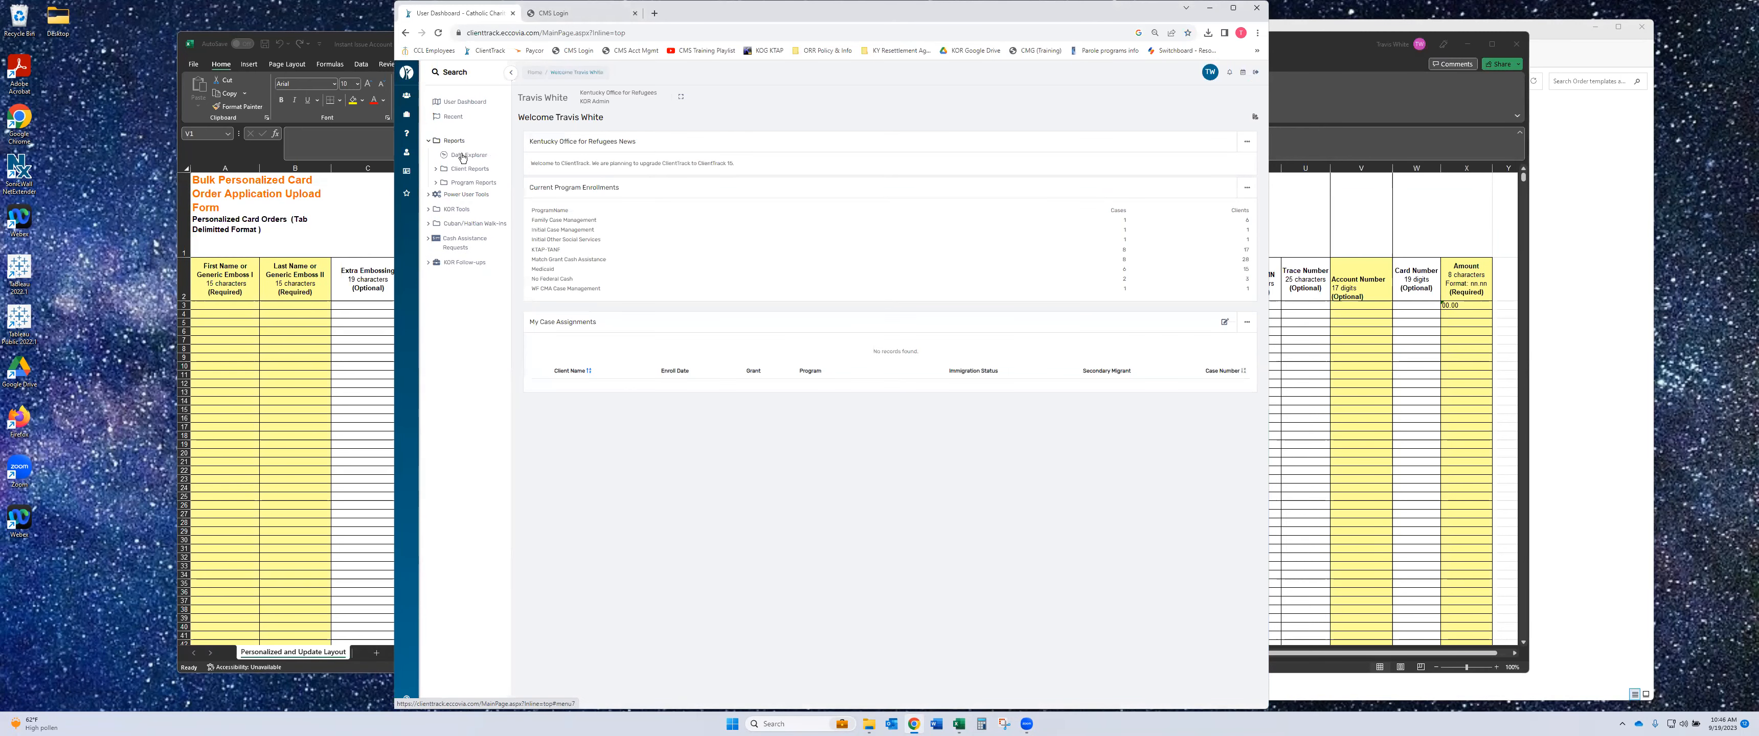
pyautogui.click(462, 154)
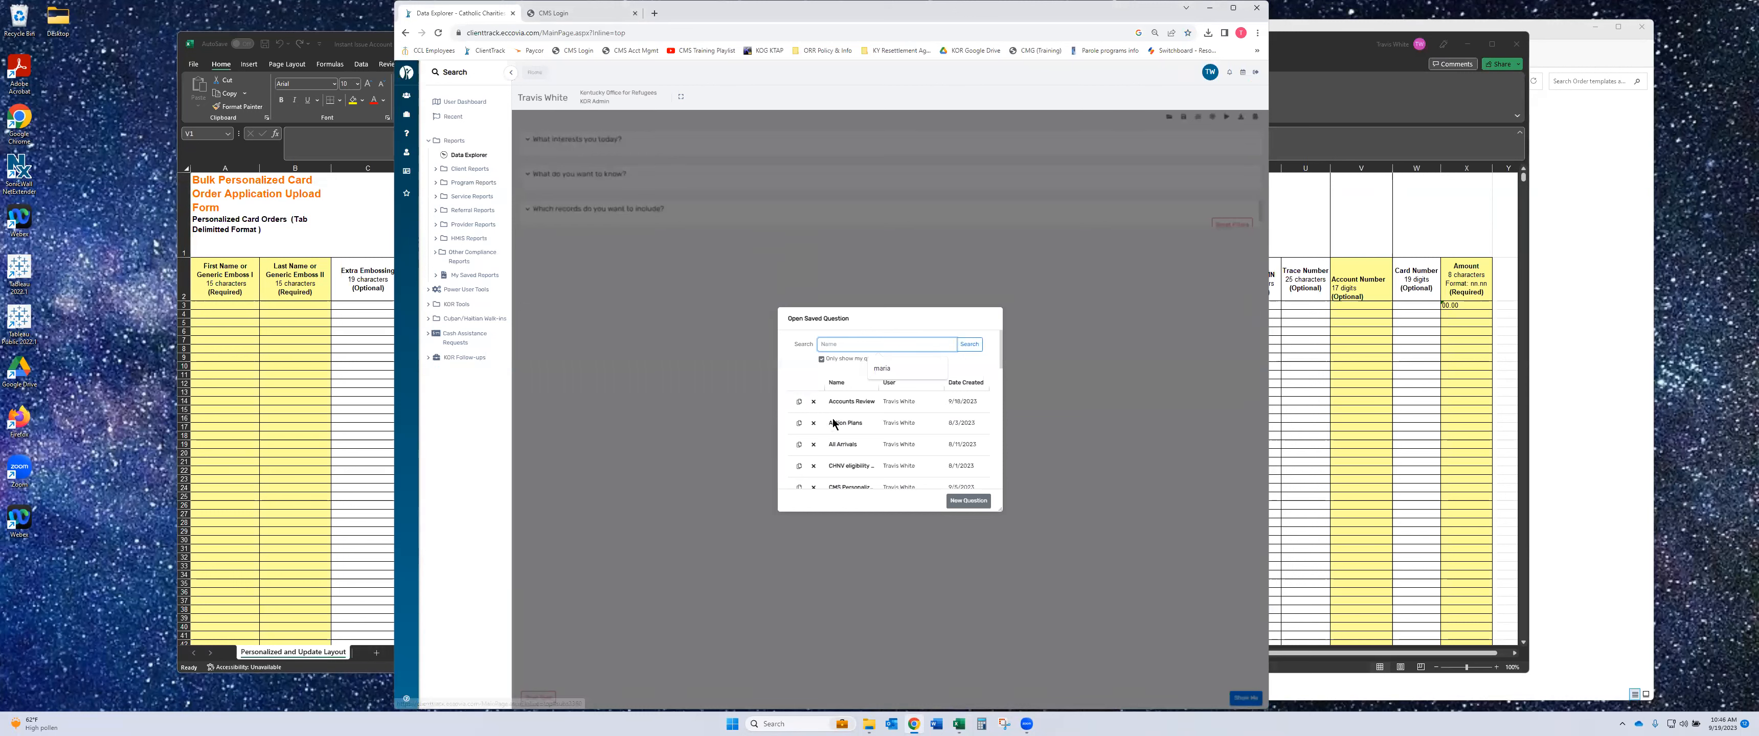
pyautogui.scroll(-5, 844, 403)
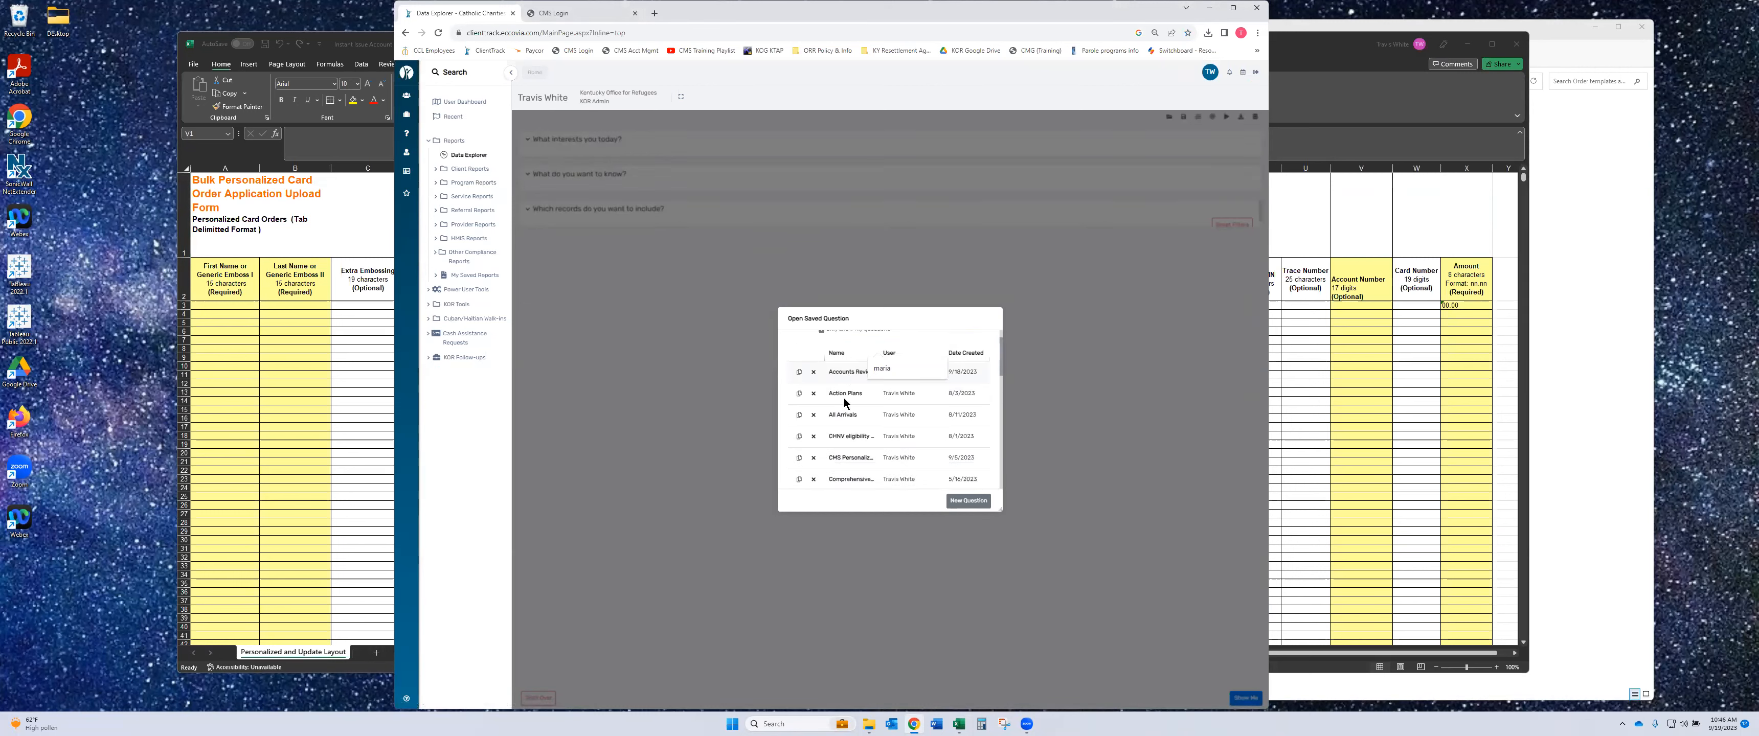
pyautogui.scroll(-3, 844, 403)
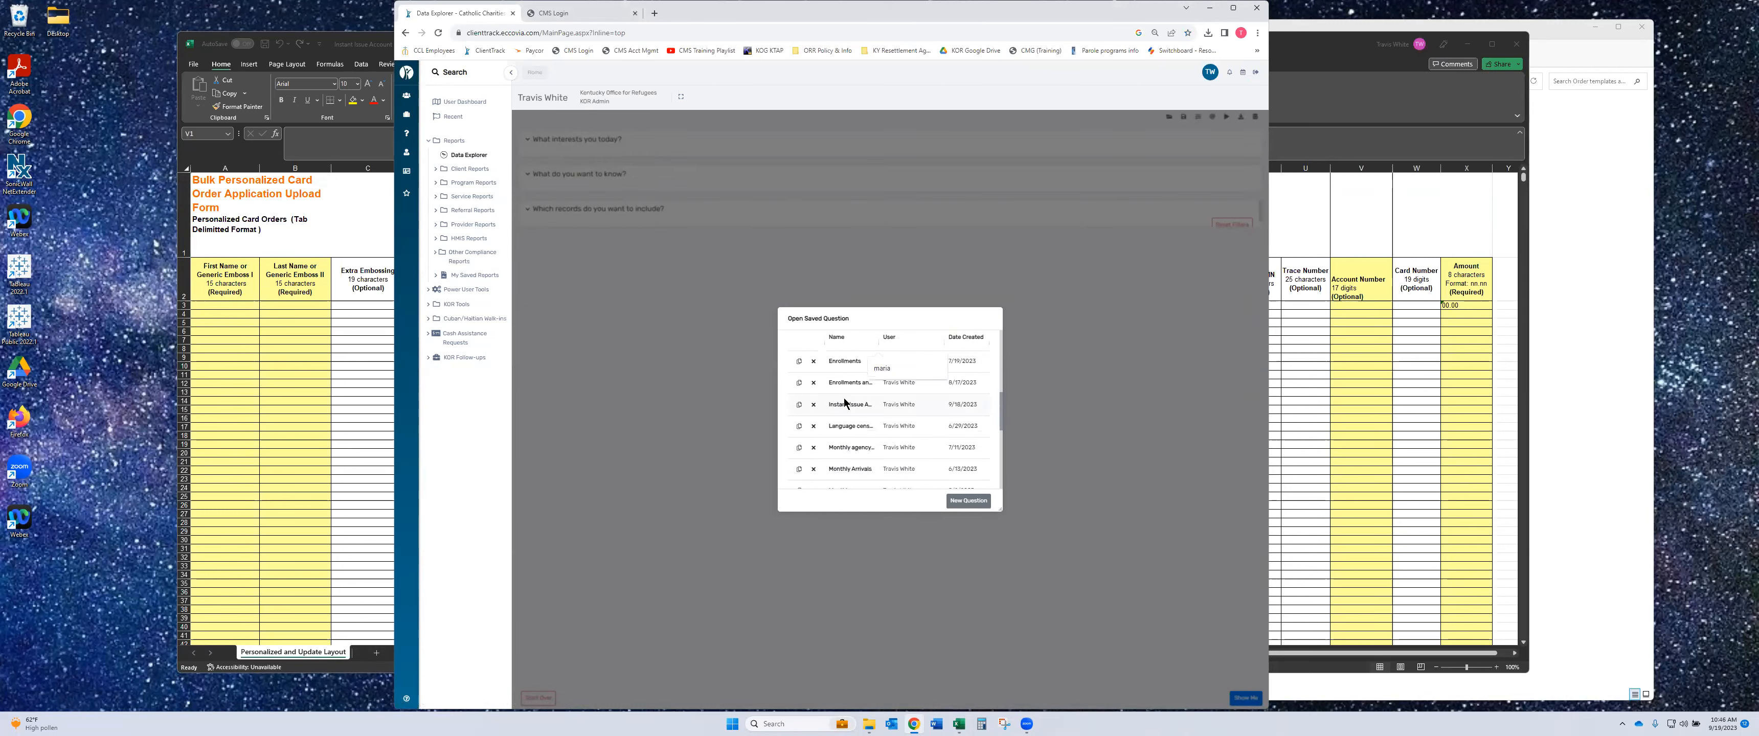
pyautogui.scroll(-2, 844, 403)
pyautogui.scroll(3, 844, 403)
pyautogui.click(843, 406)
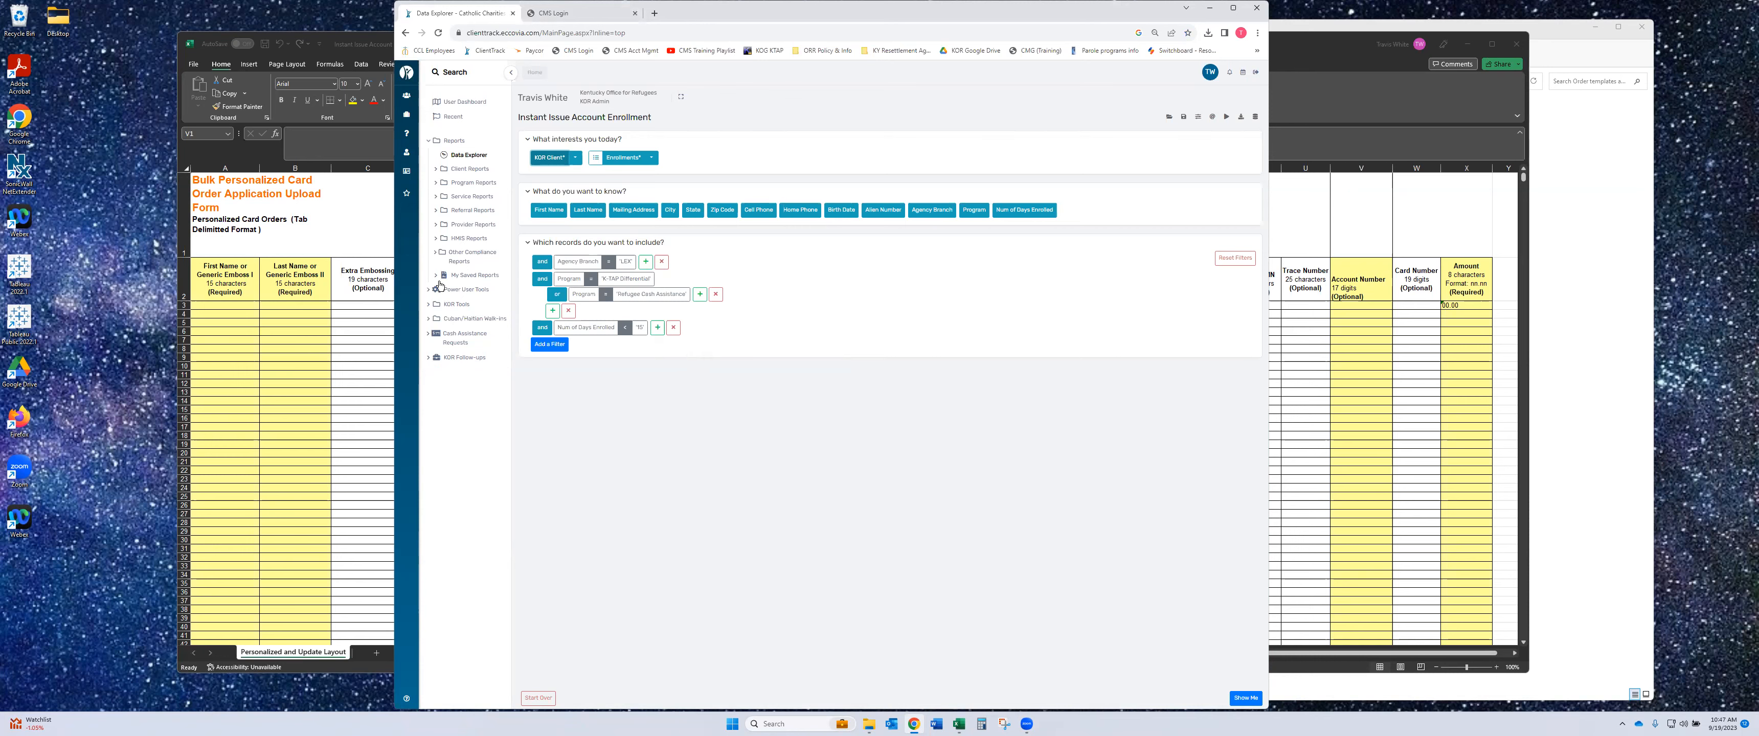
pyautogui.click(350, 45)
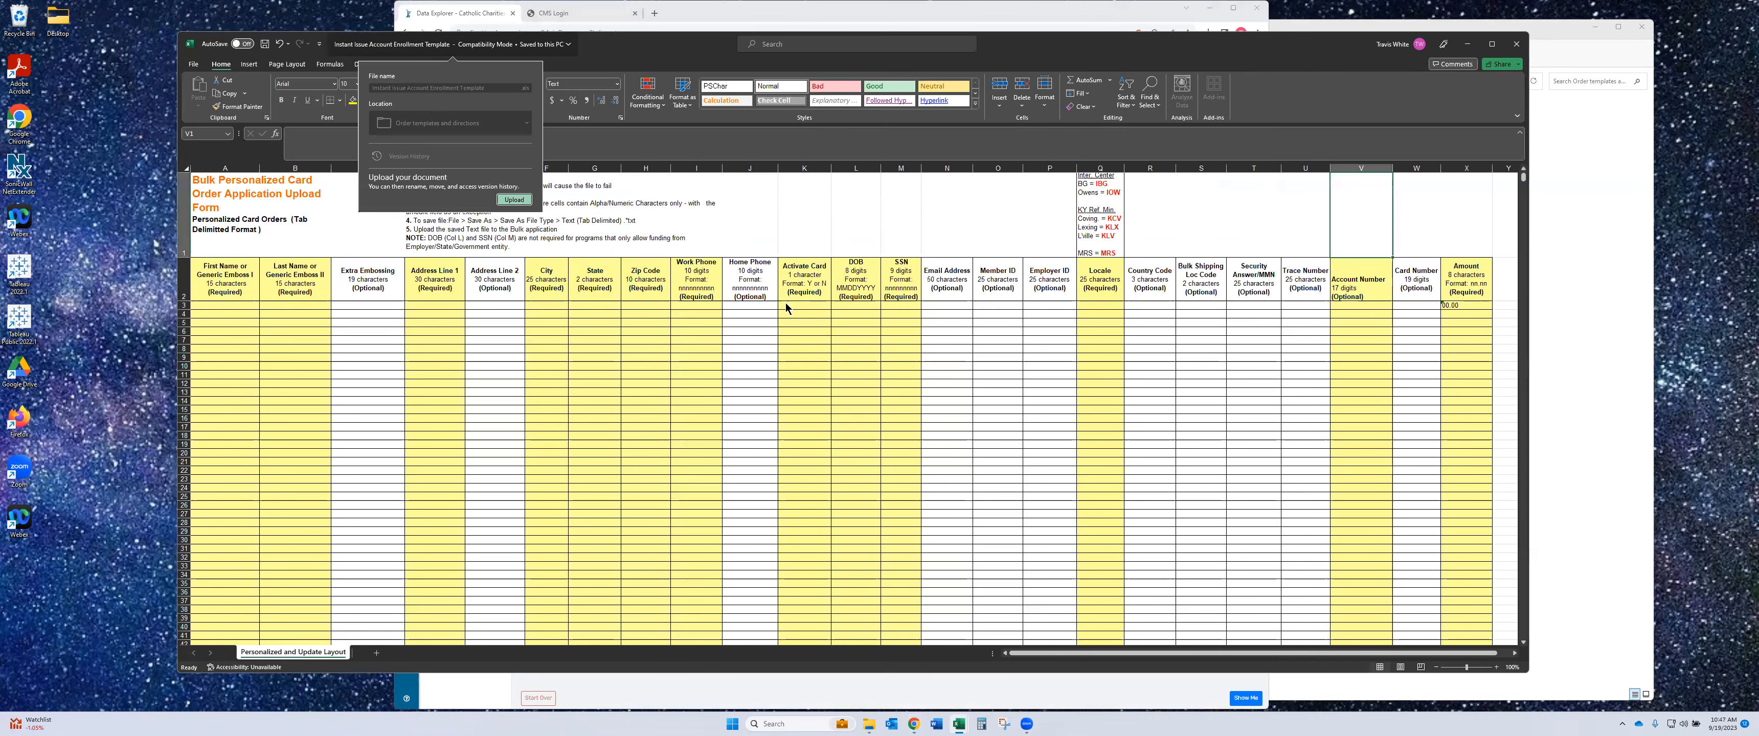
pyautogui.click(1202, 25)
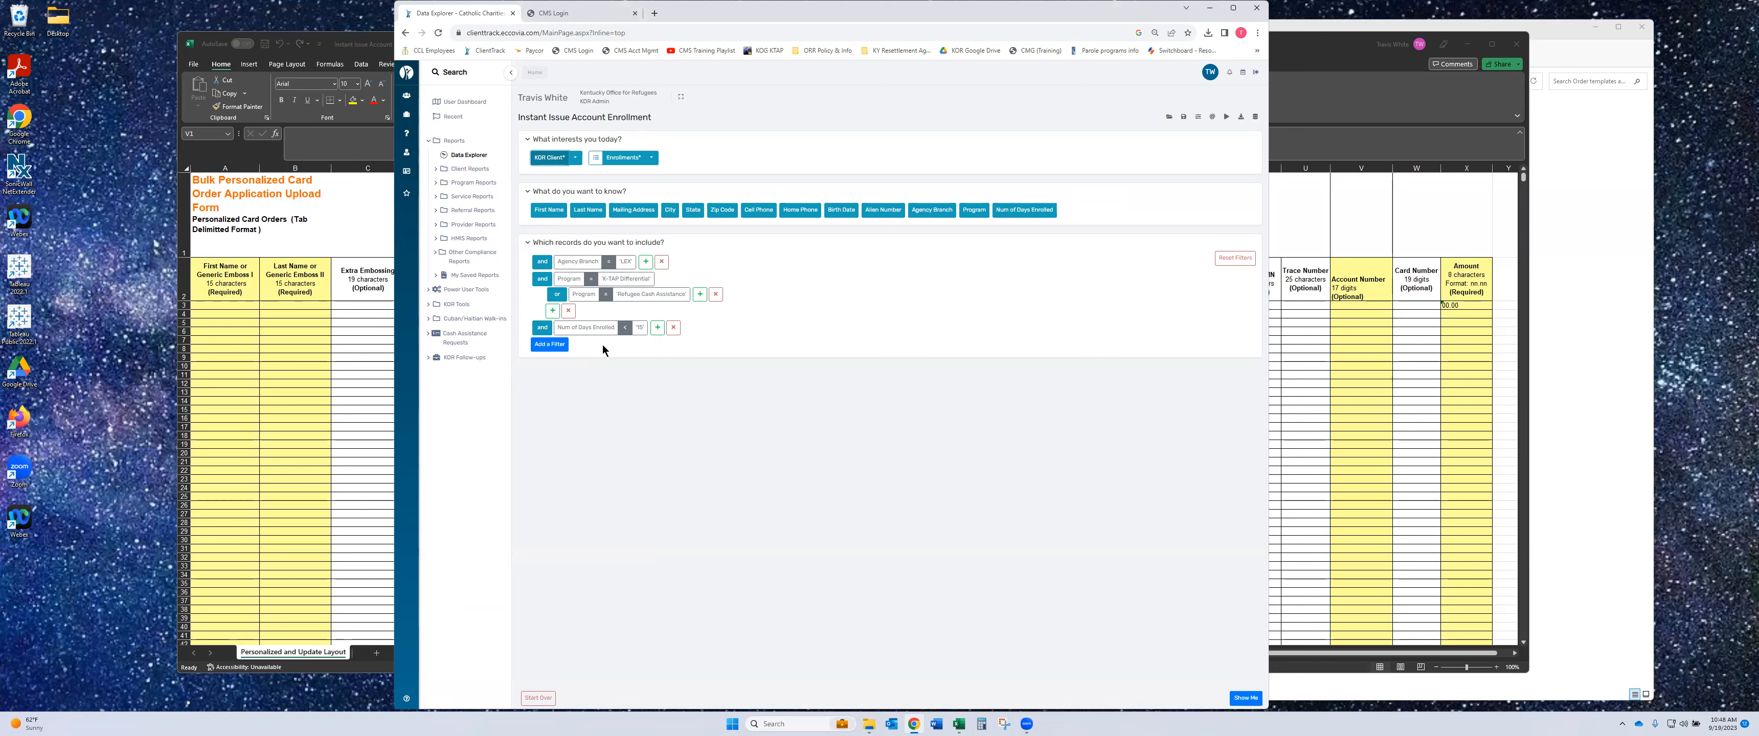
# - Keep the Num of Days Enrolled filter value at 15 and run the question
pyautogui.click(638, 330)
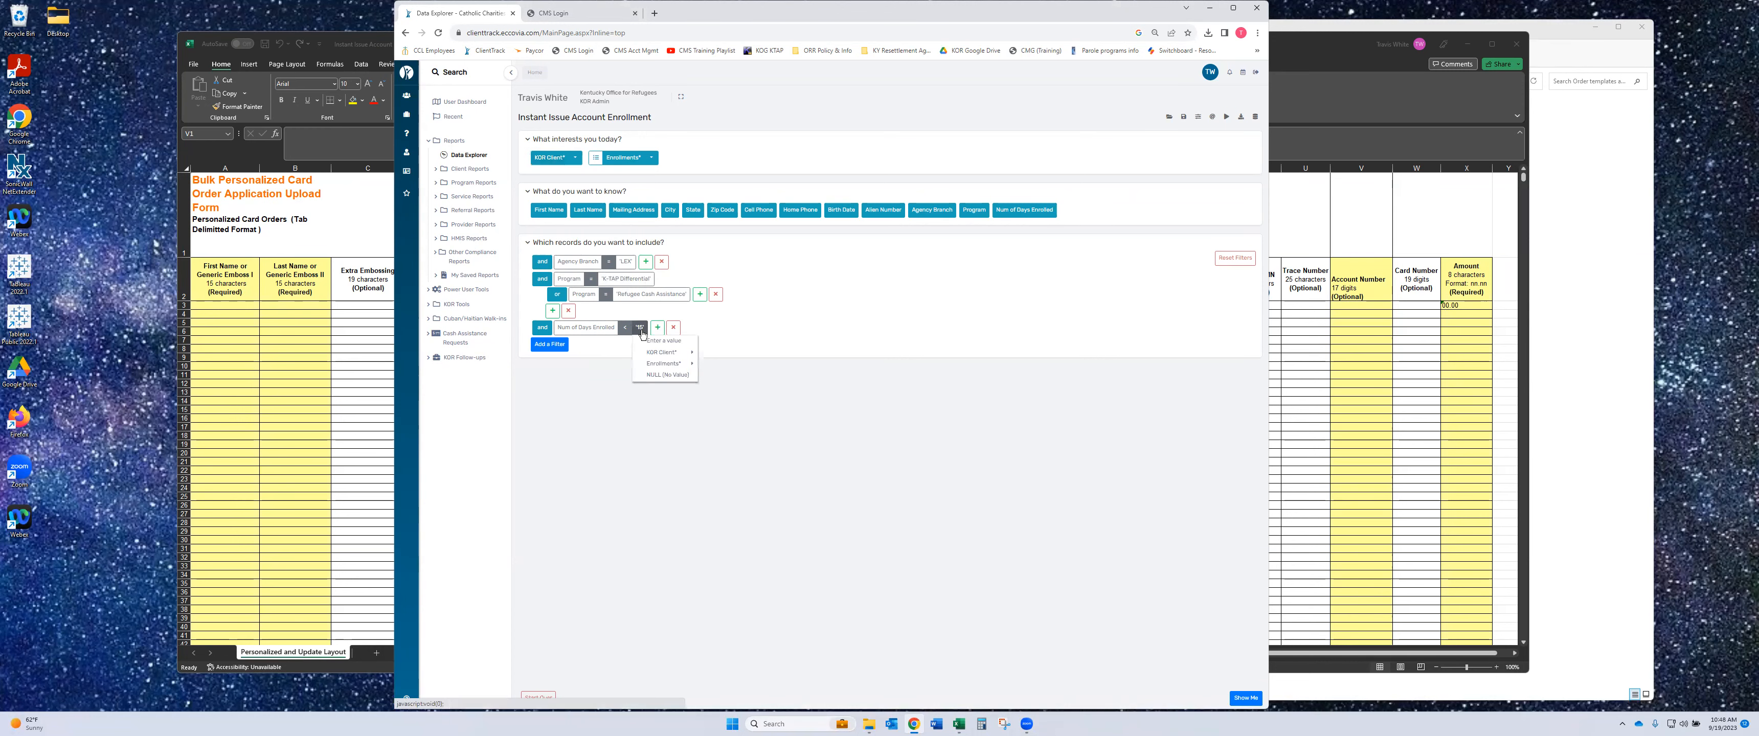
pyautogui.click(646, 341)
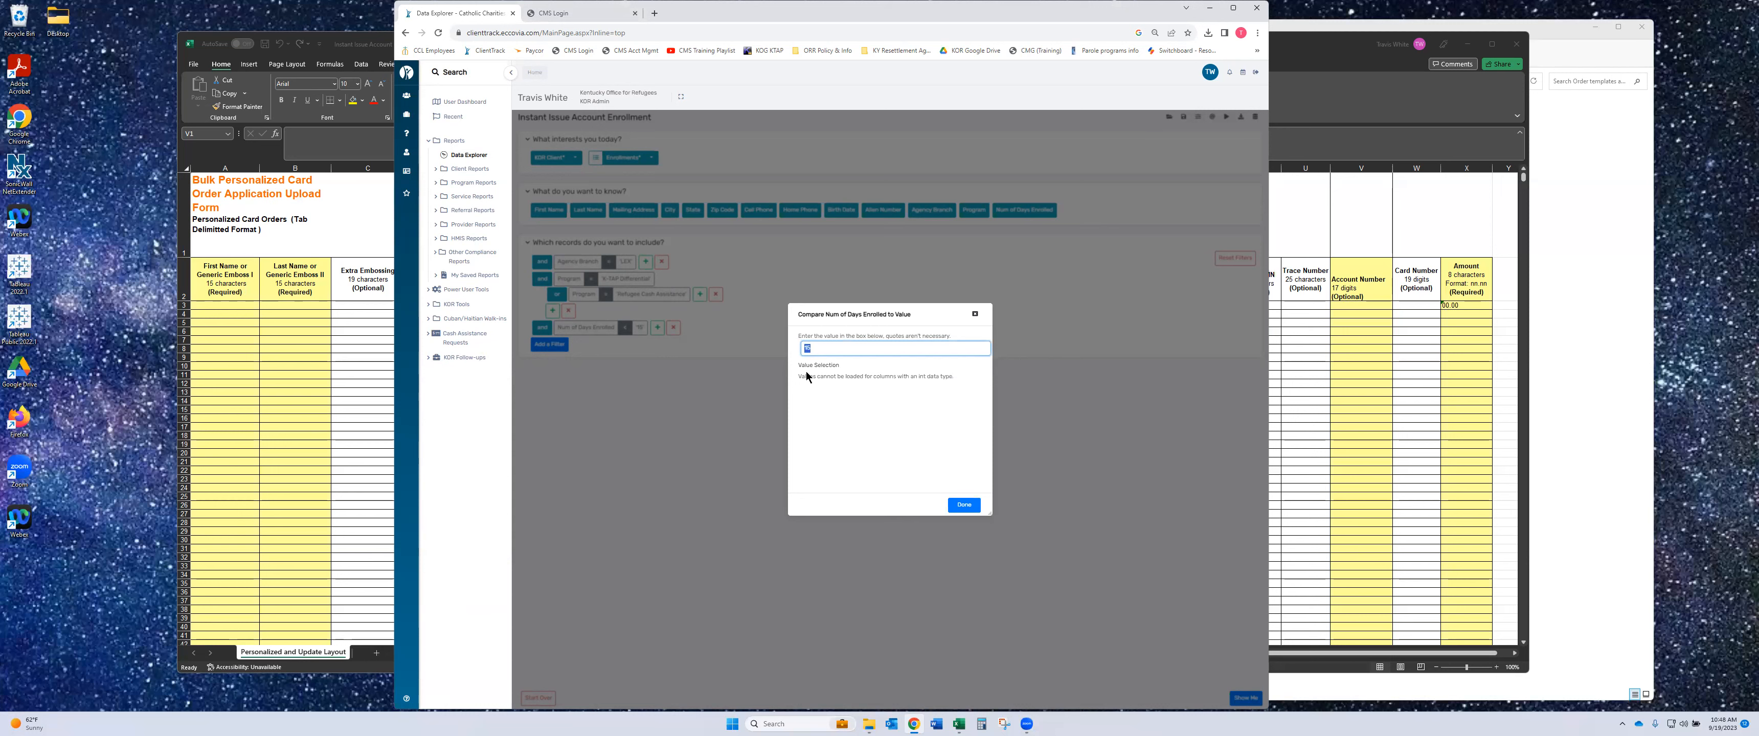
pyautogui.click(963, 504)
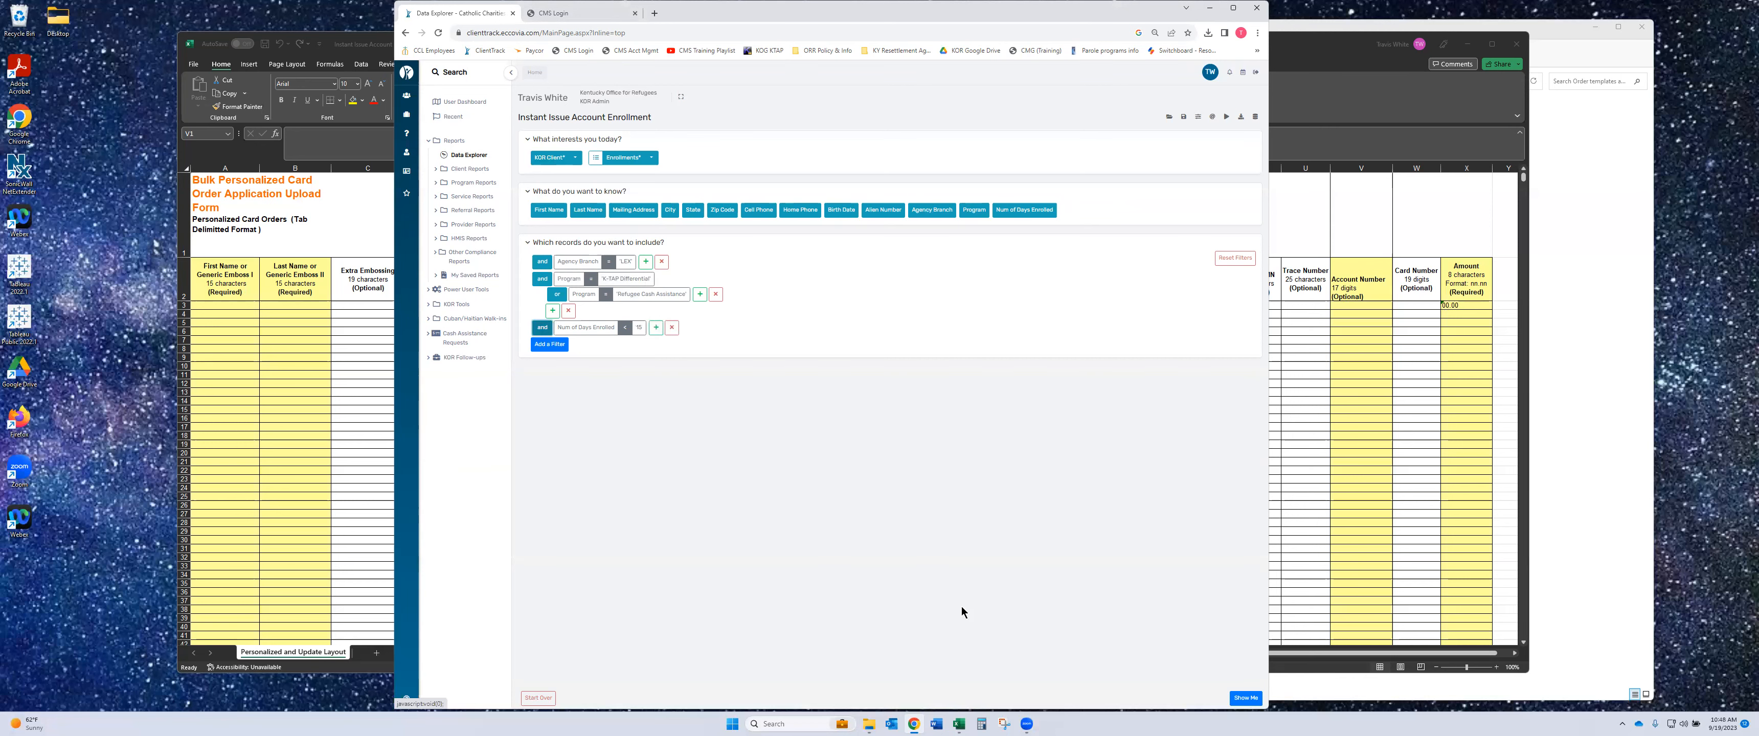
pyautogui.click(1240, 698)
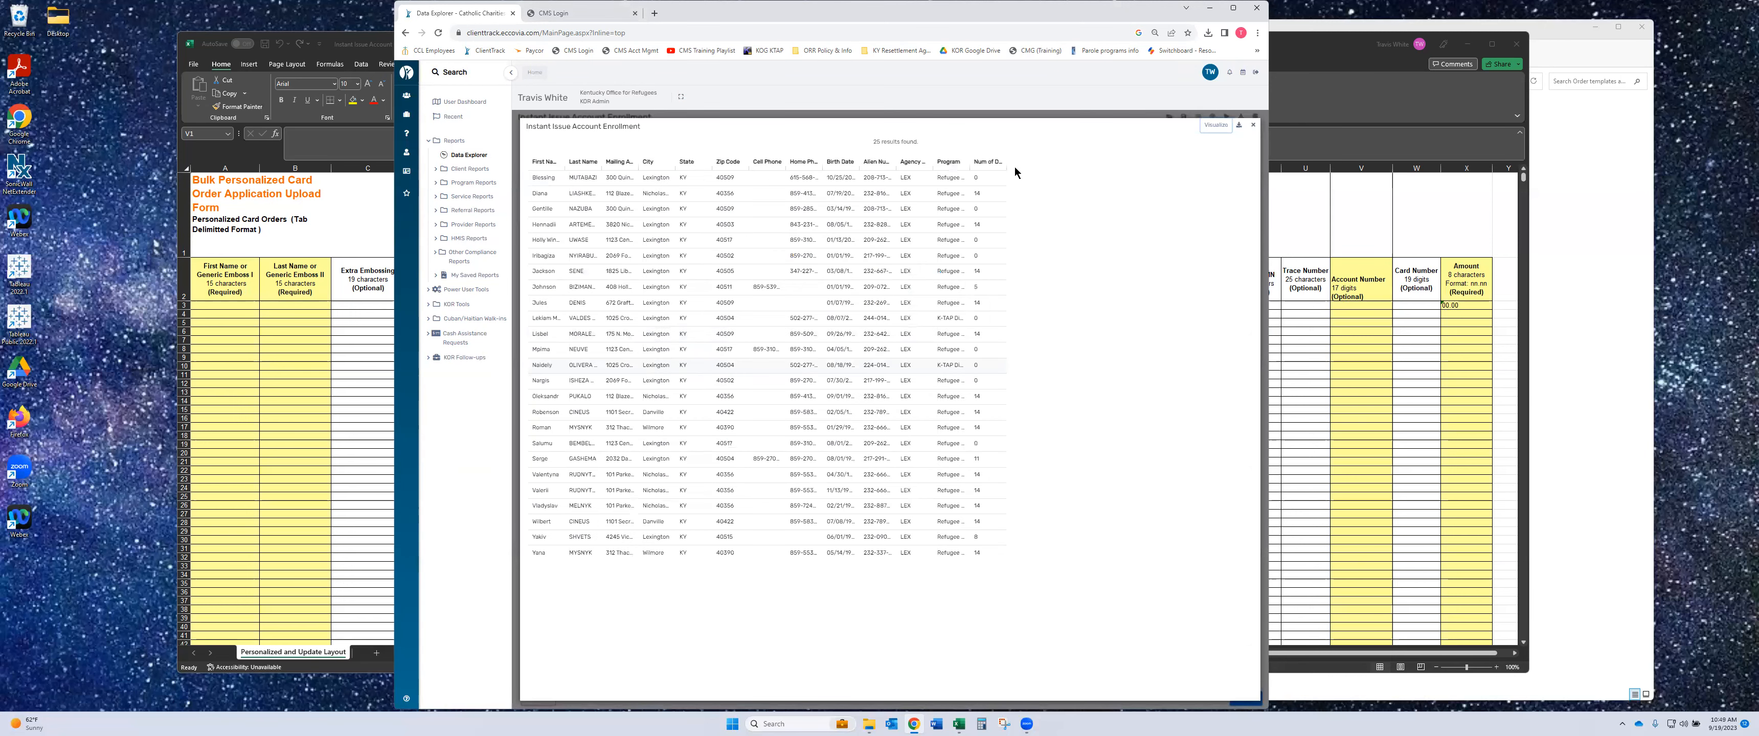
# - Download the enrollment results table and minimize Chrome to reveal the Excel template
pyautogui.click(1237, 126)
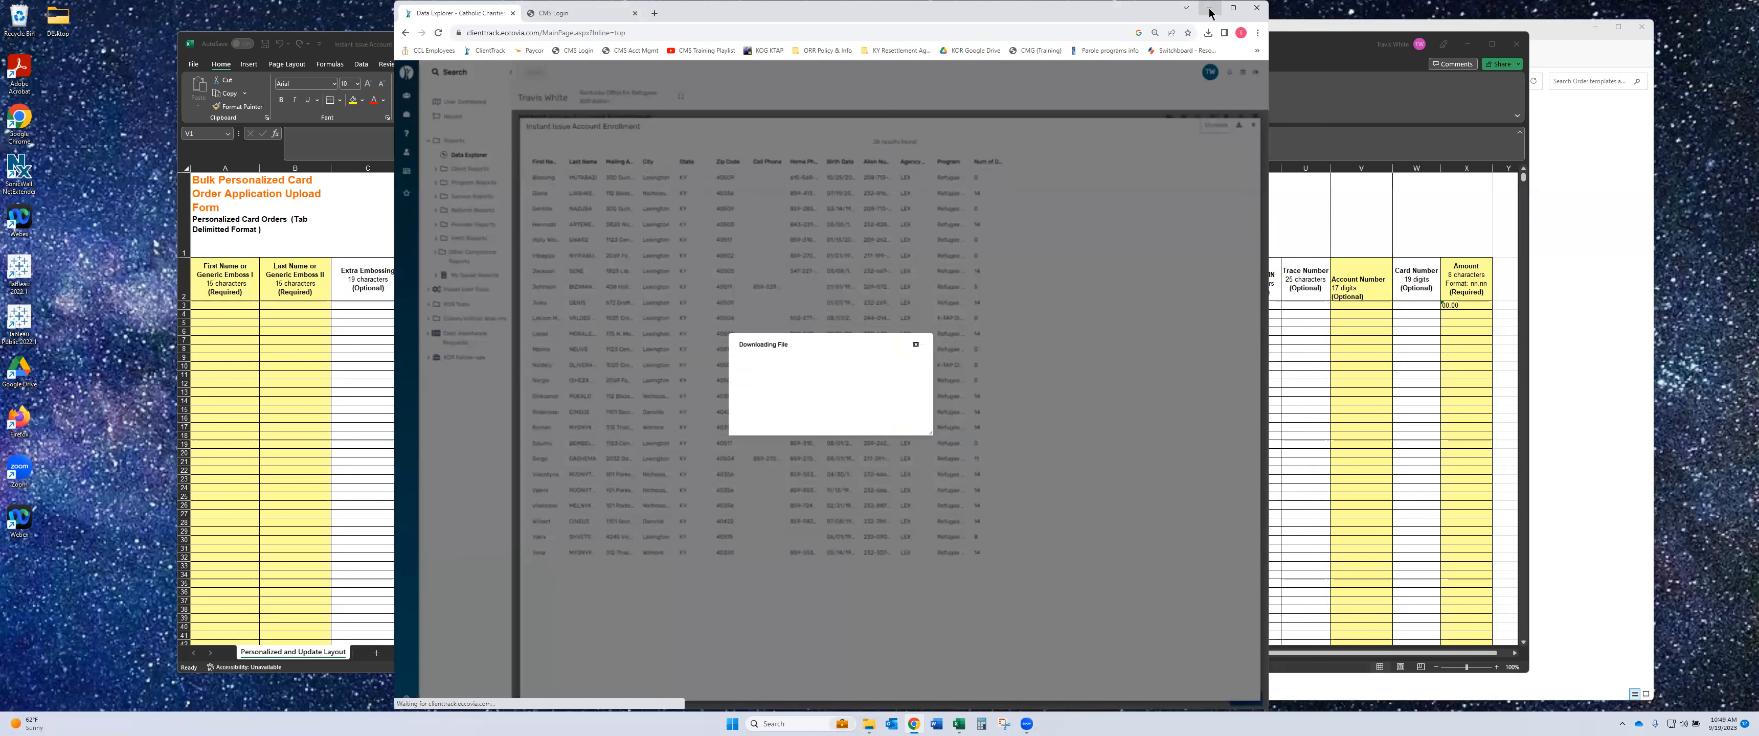
pyautogui.click(1209, 12)
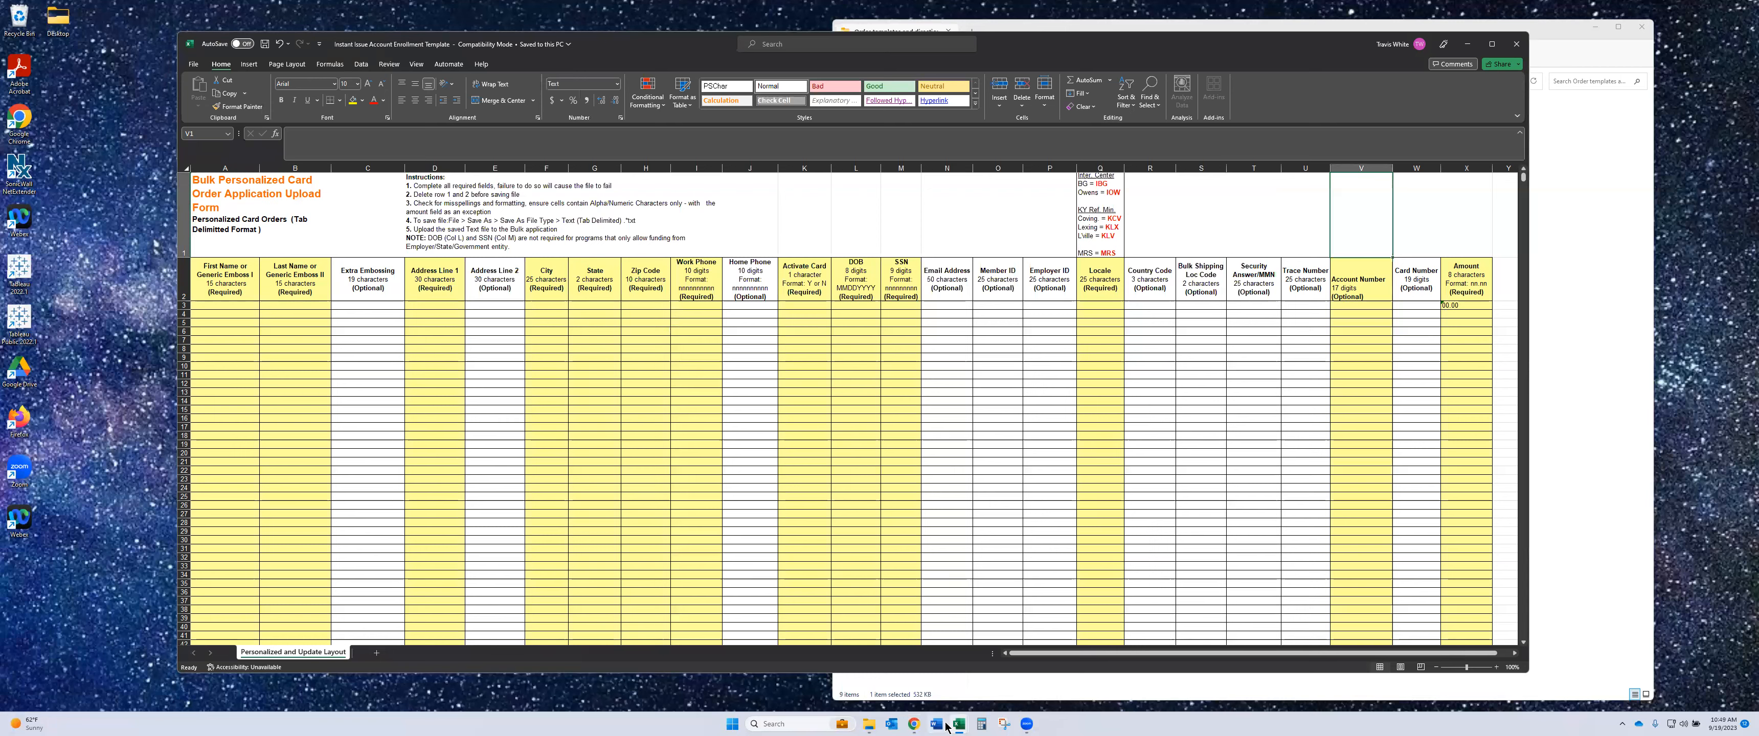
pyautogui.moveTo(956, 726)
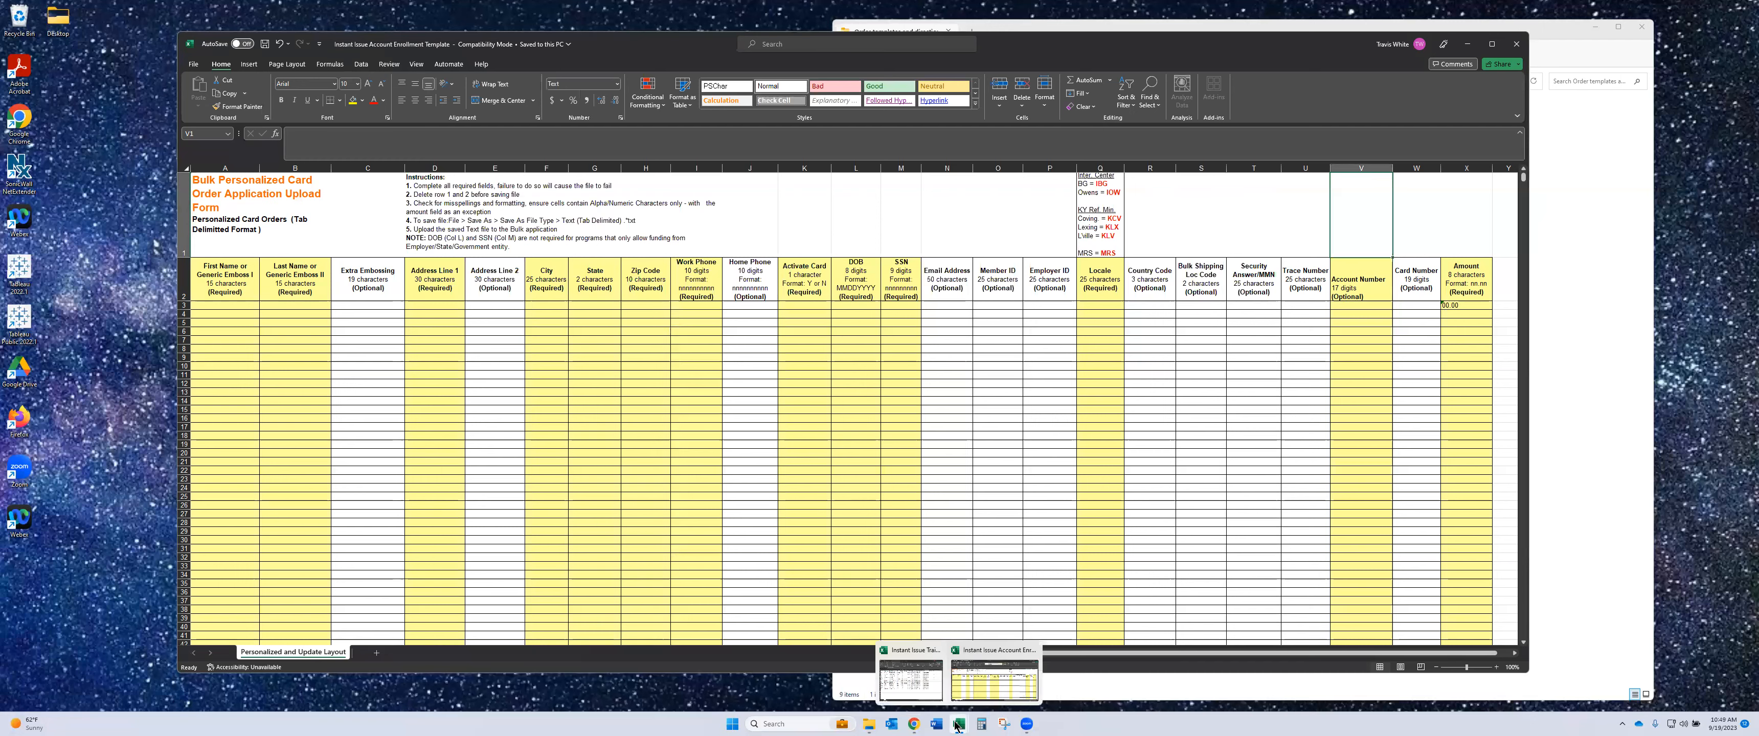
pyautogui.click(910, 660)
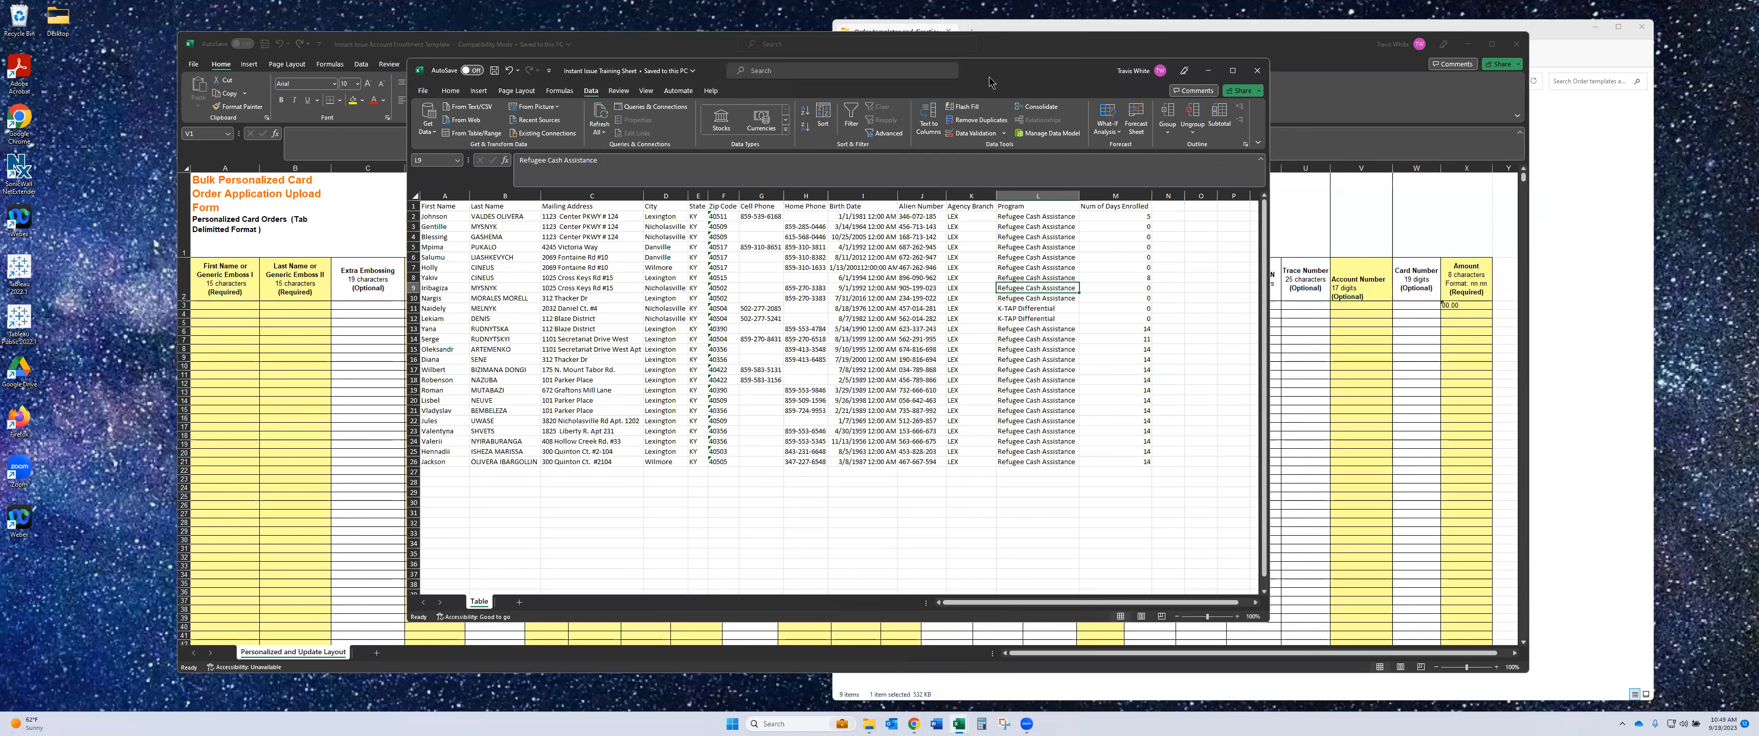
pyautogui.moveTo(992, 83); pyautogui.dragTo(774, 61)
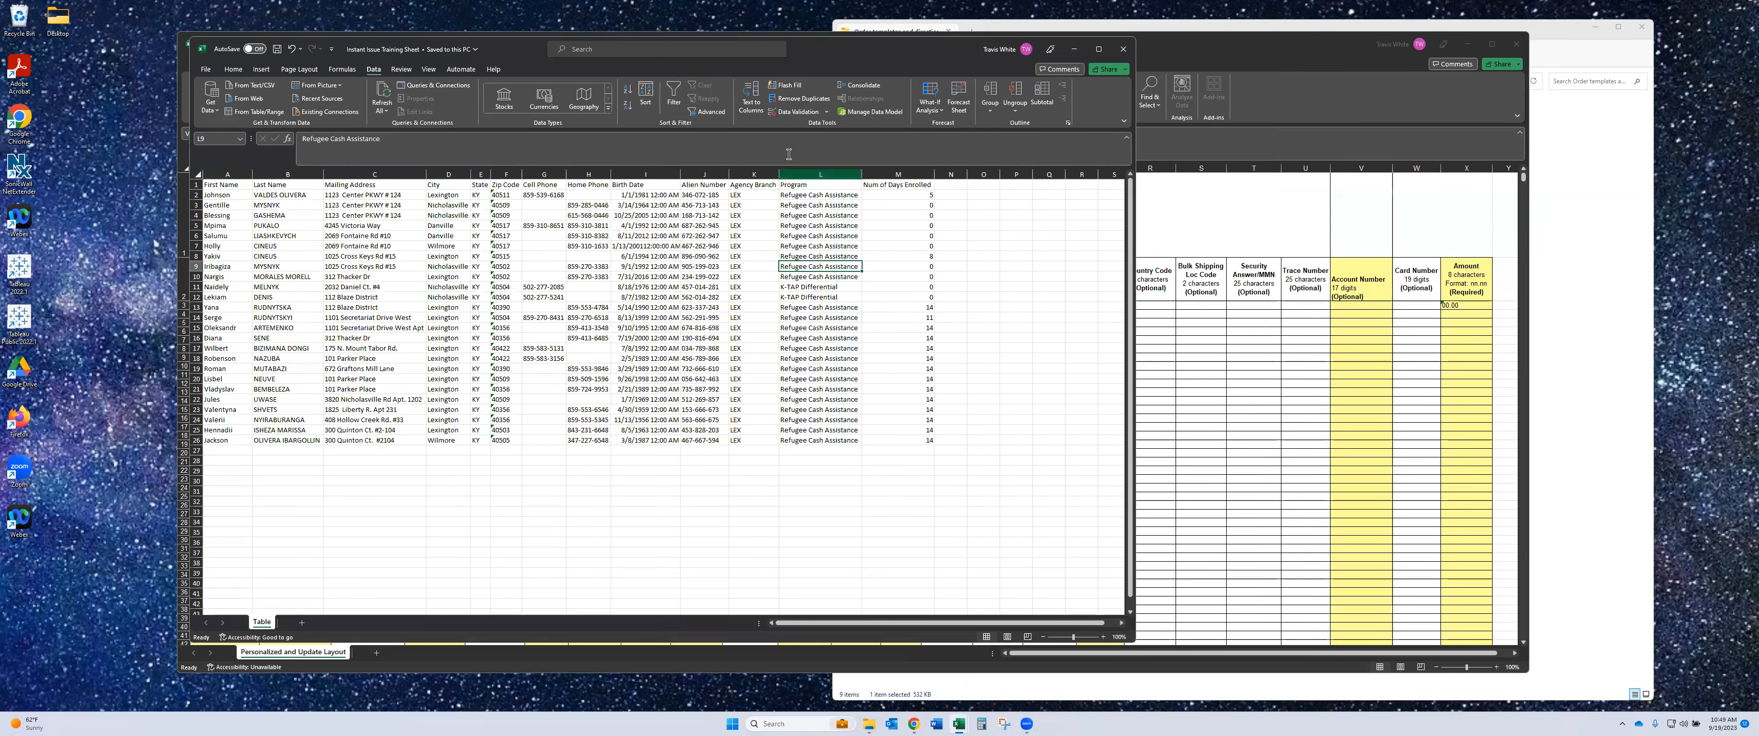
pyautogui.moveTo(878, 53); pyautogui.dragTo(879, 53)
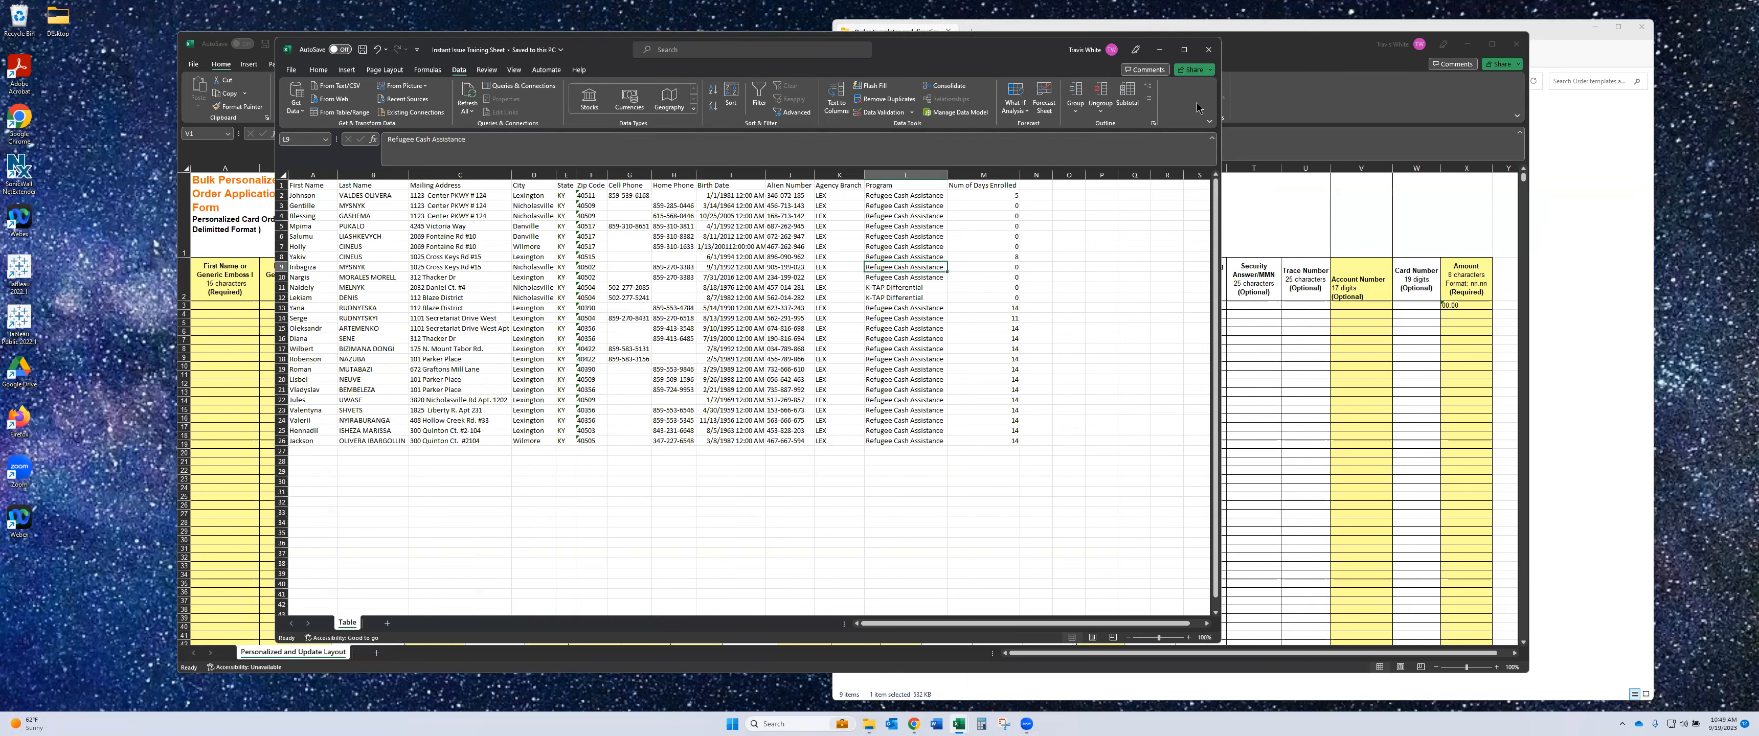
pyautogui.click(1290, 65)
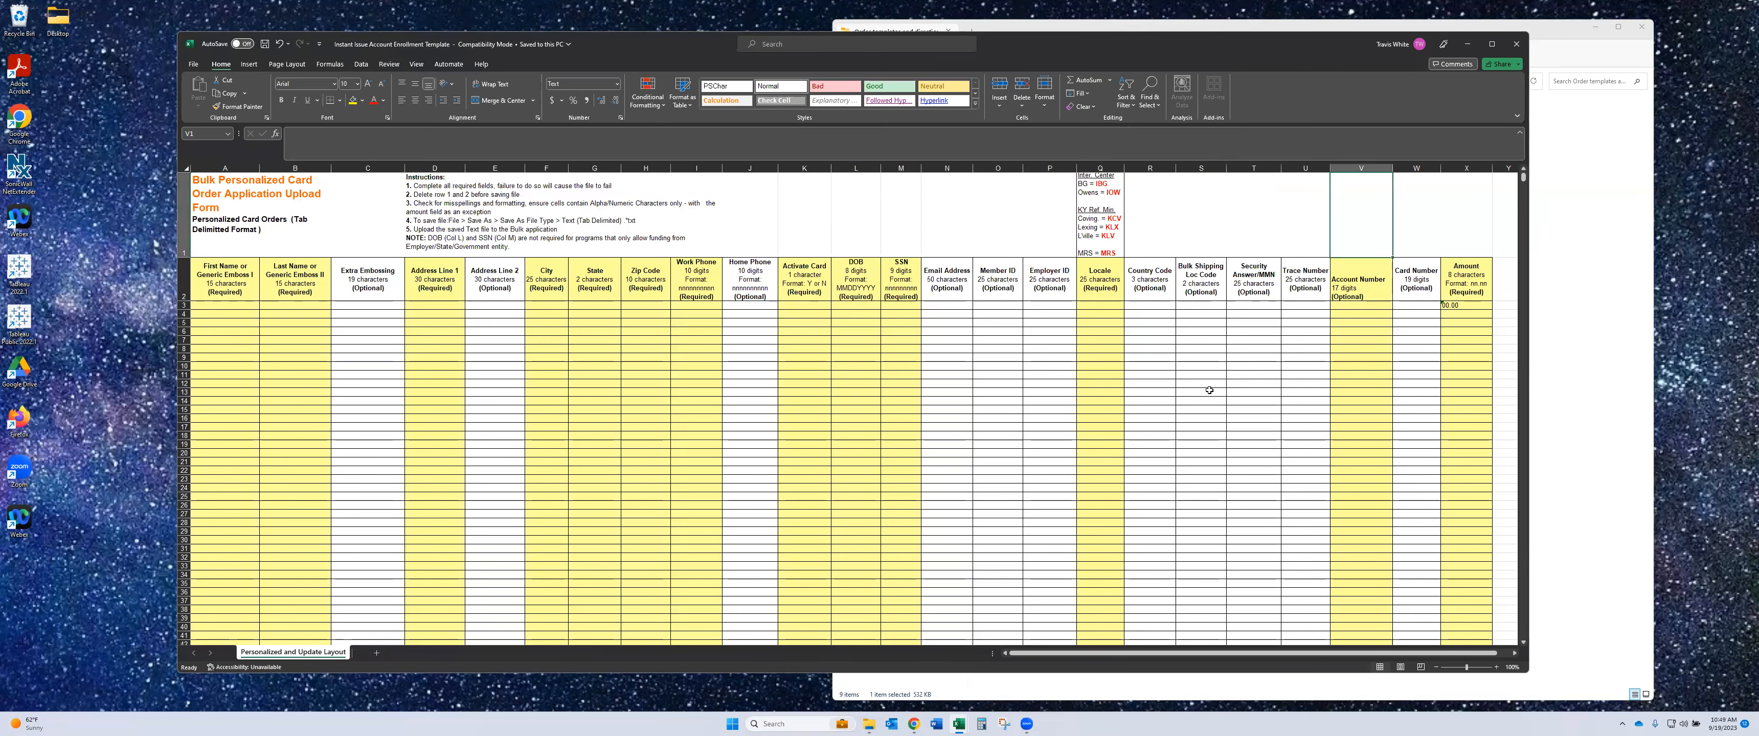
# - Switch from ClientTrack to the Fiserv Card Management System login page and log in
pyautogui.click(914, 723)
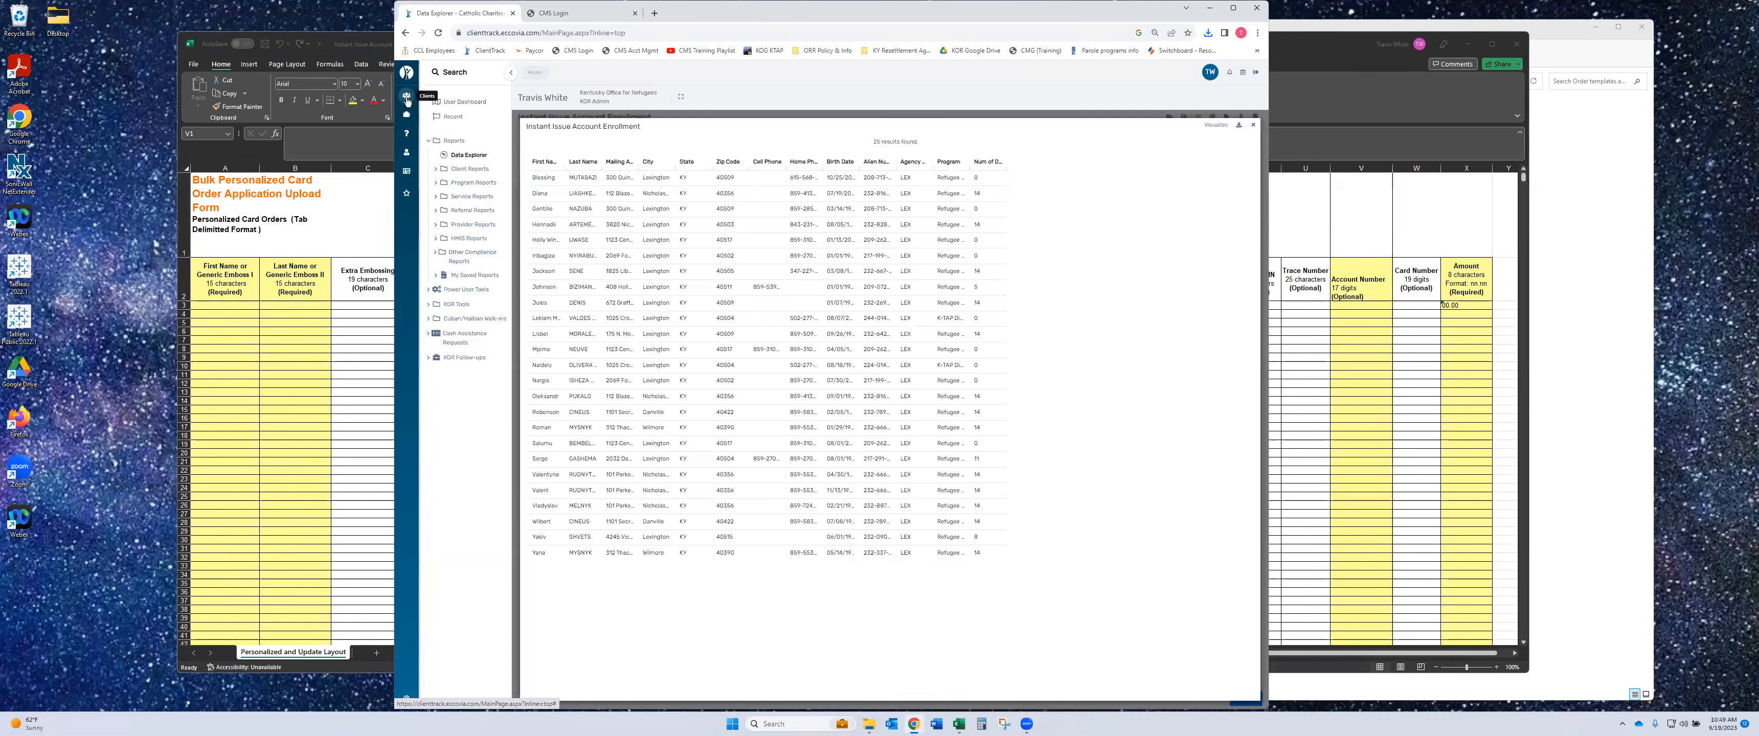
pyautogui.click(547, 39)
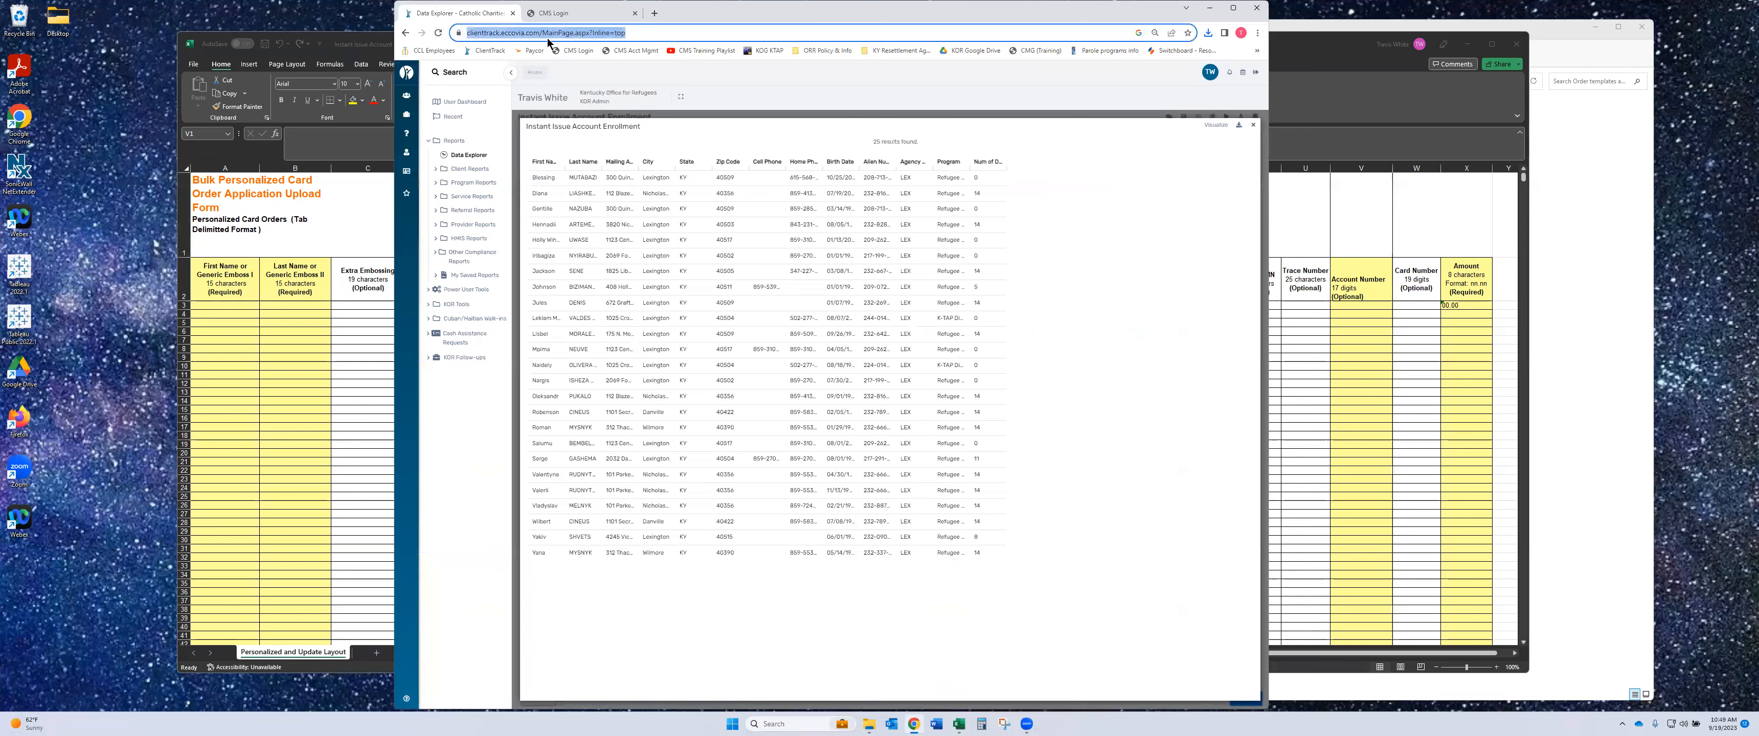
pyautogui.click(550, 11)
pyautogui.click(660, 265)
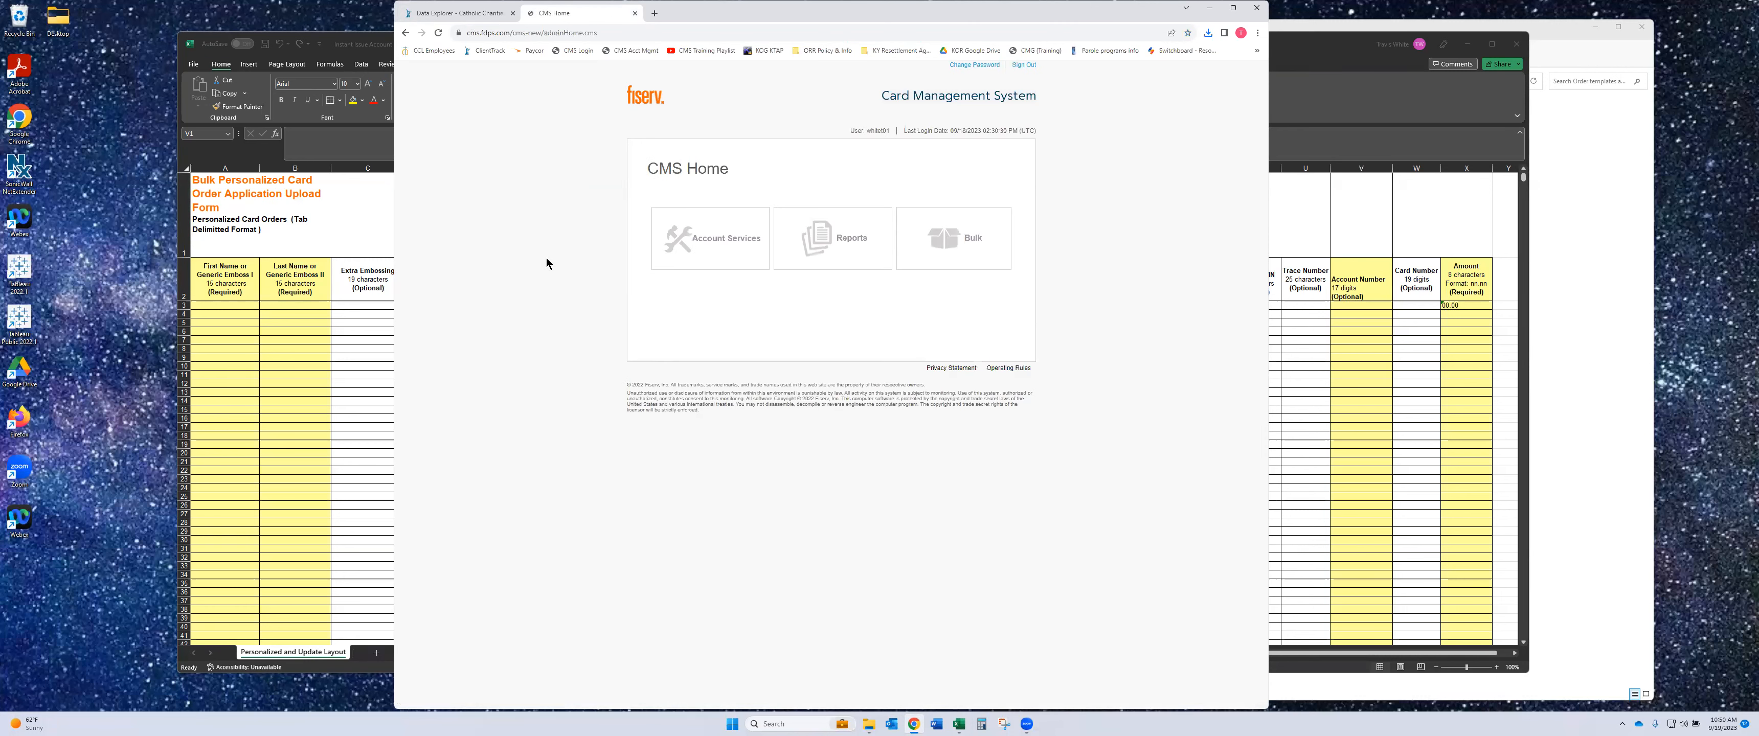
# - Go to the Bulk area and open Maintain Orders > Search Orders
pyautogui.click(993, 248)
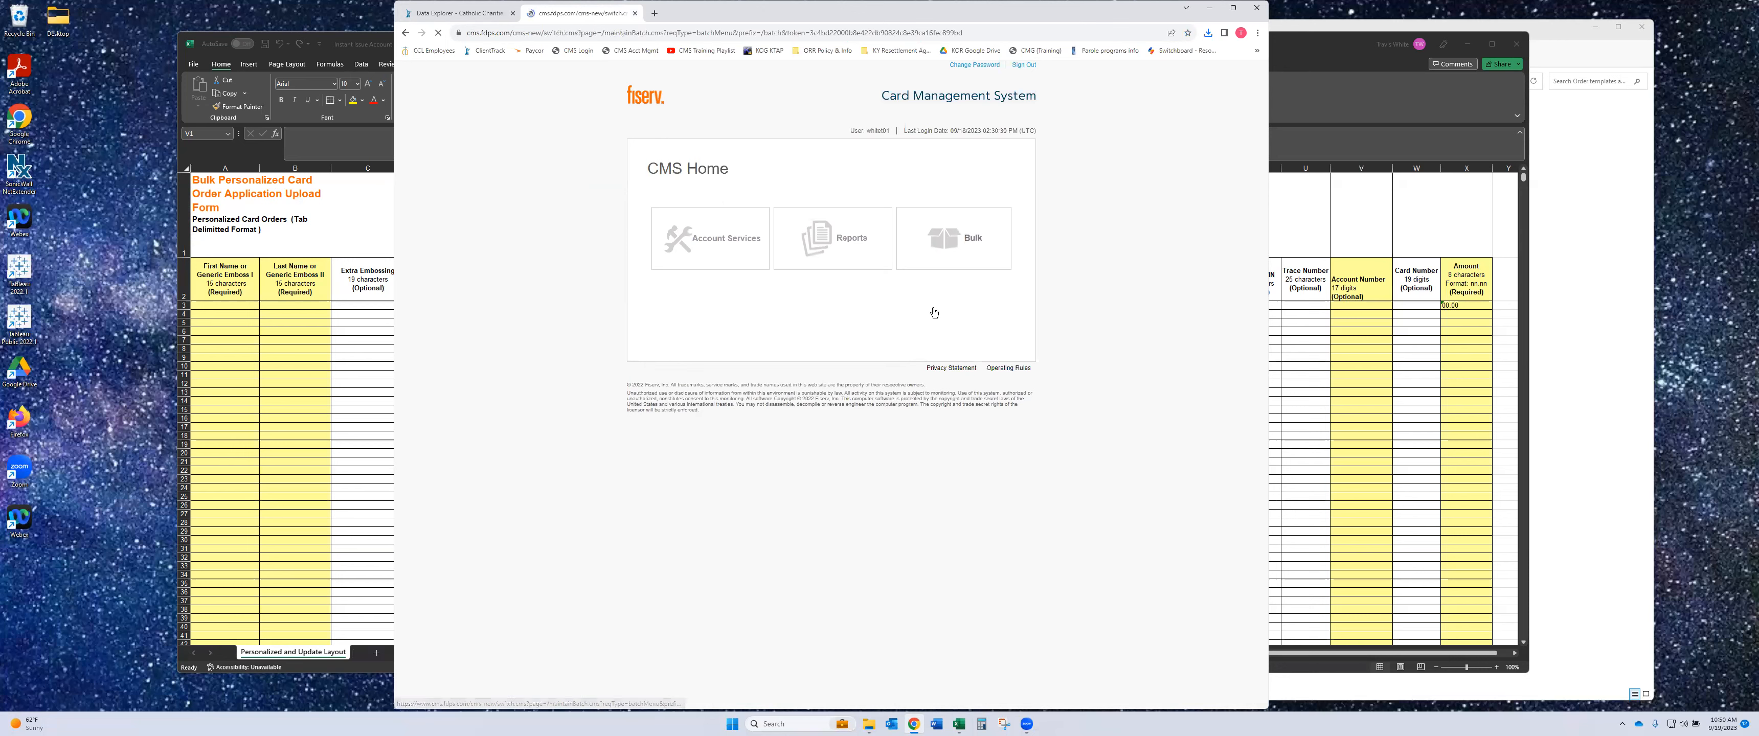
pyautogui.click(750, 177)
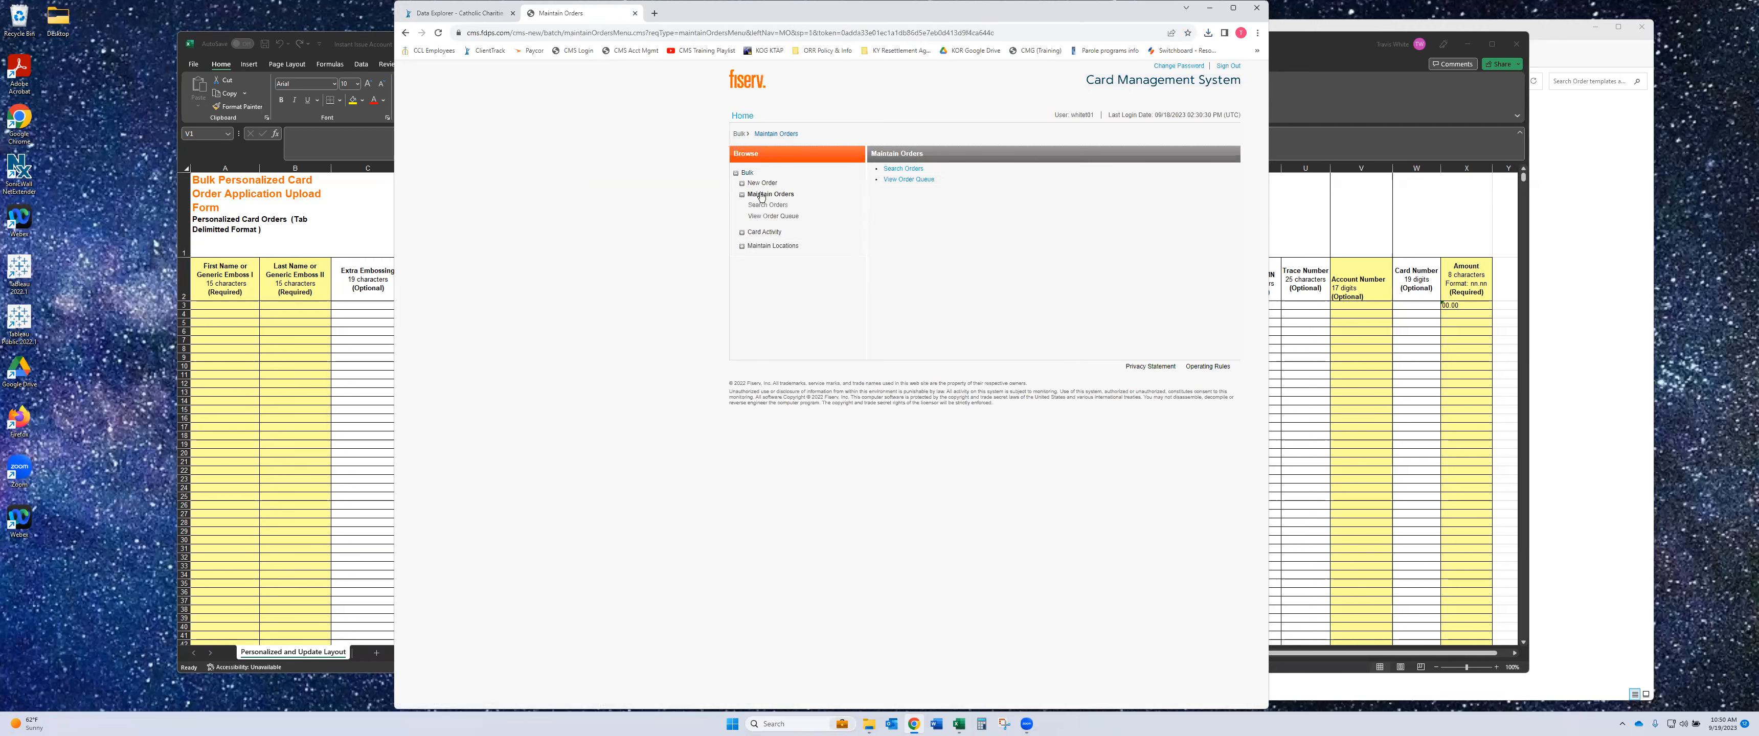
pyautogui.click(912, 171)
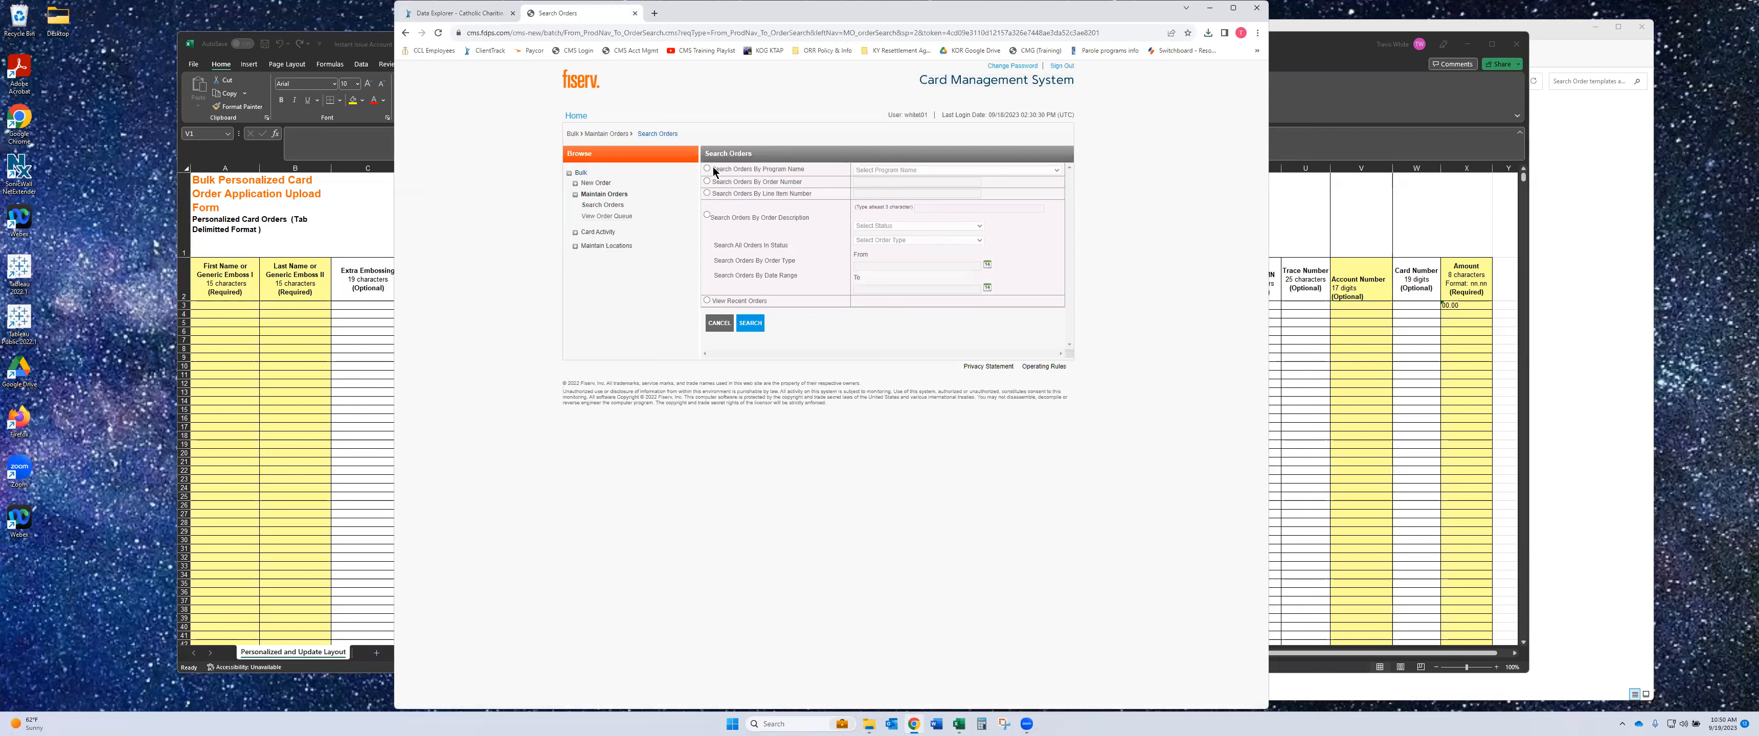
# - Search orders for the Catholic Charities of Louisville program and open the Owensboro Instant Issue order
pyautogui.click(881, 170)
pyautogui.click(883, 187)
pyautogui.click(750, 323)
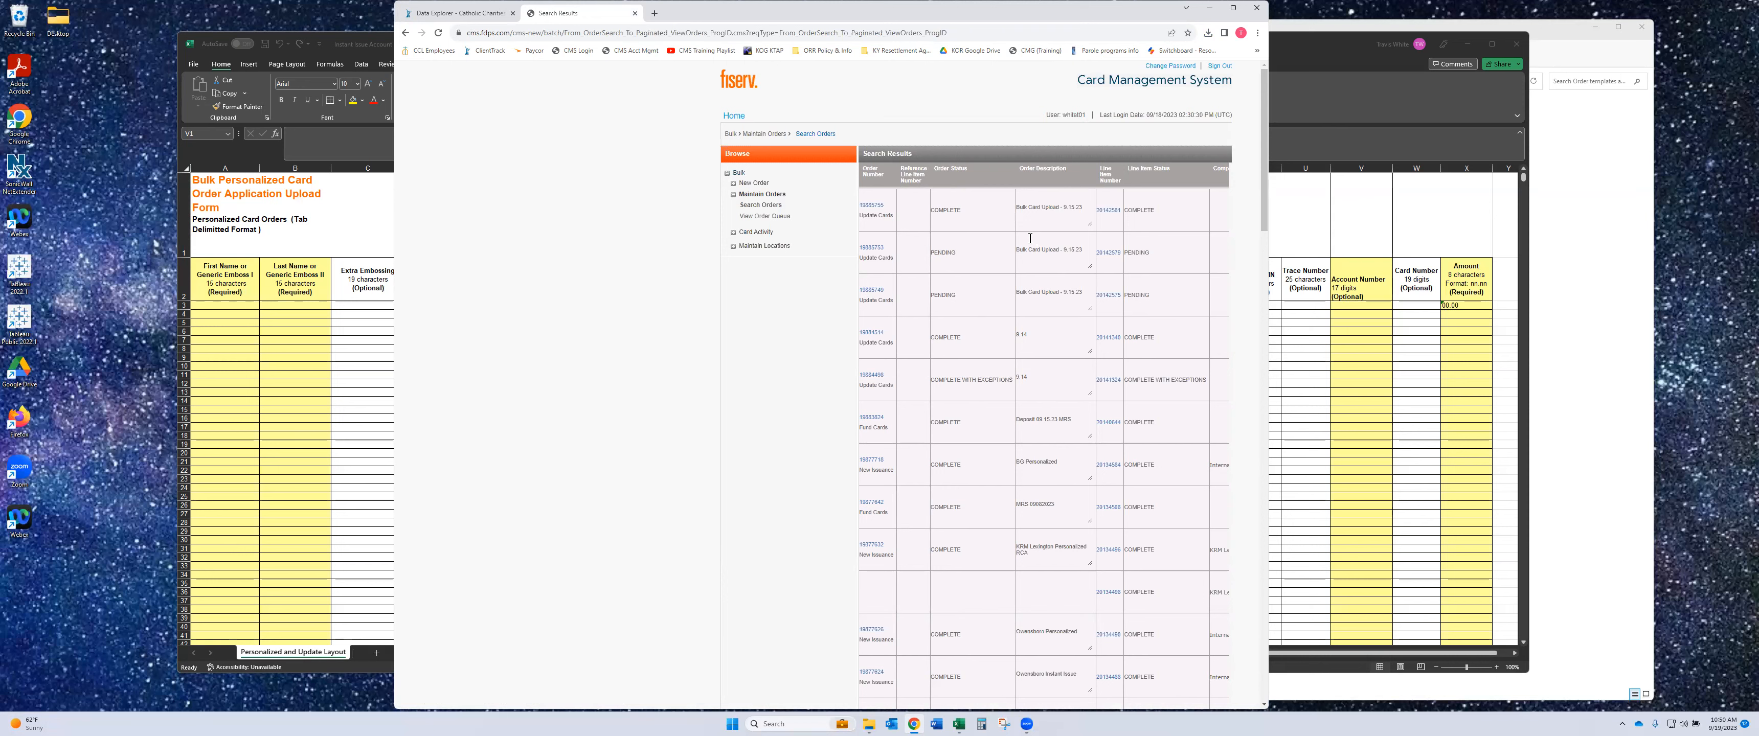
pyautogui.scroll(-5, 1030, 238)
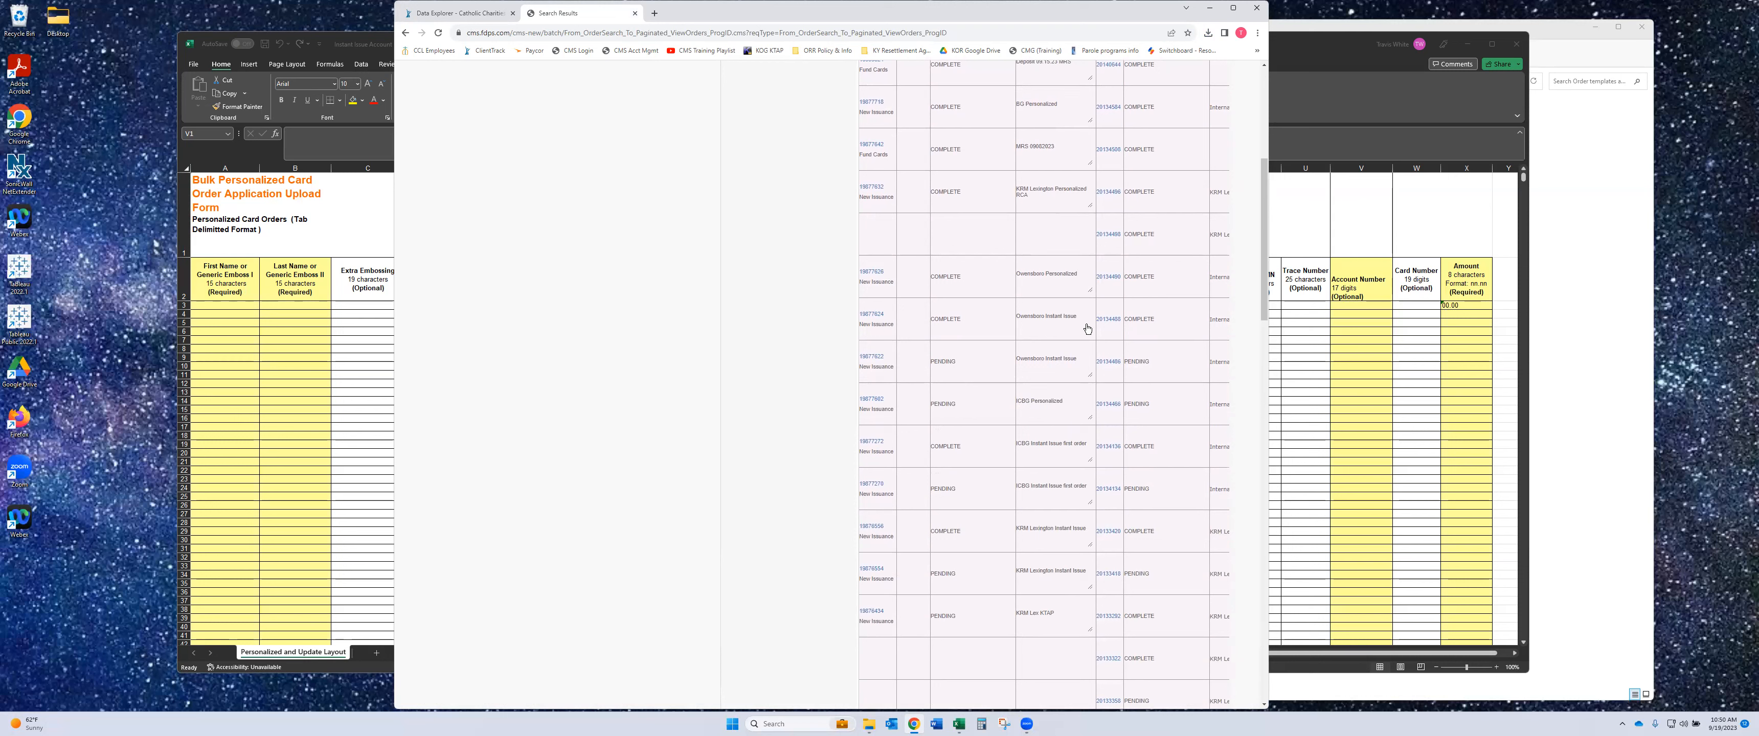
pyautogui.scroll(5, 871, 323)
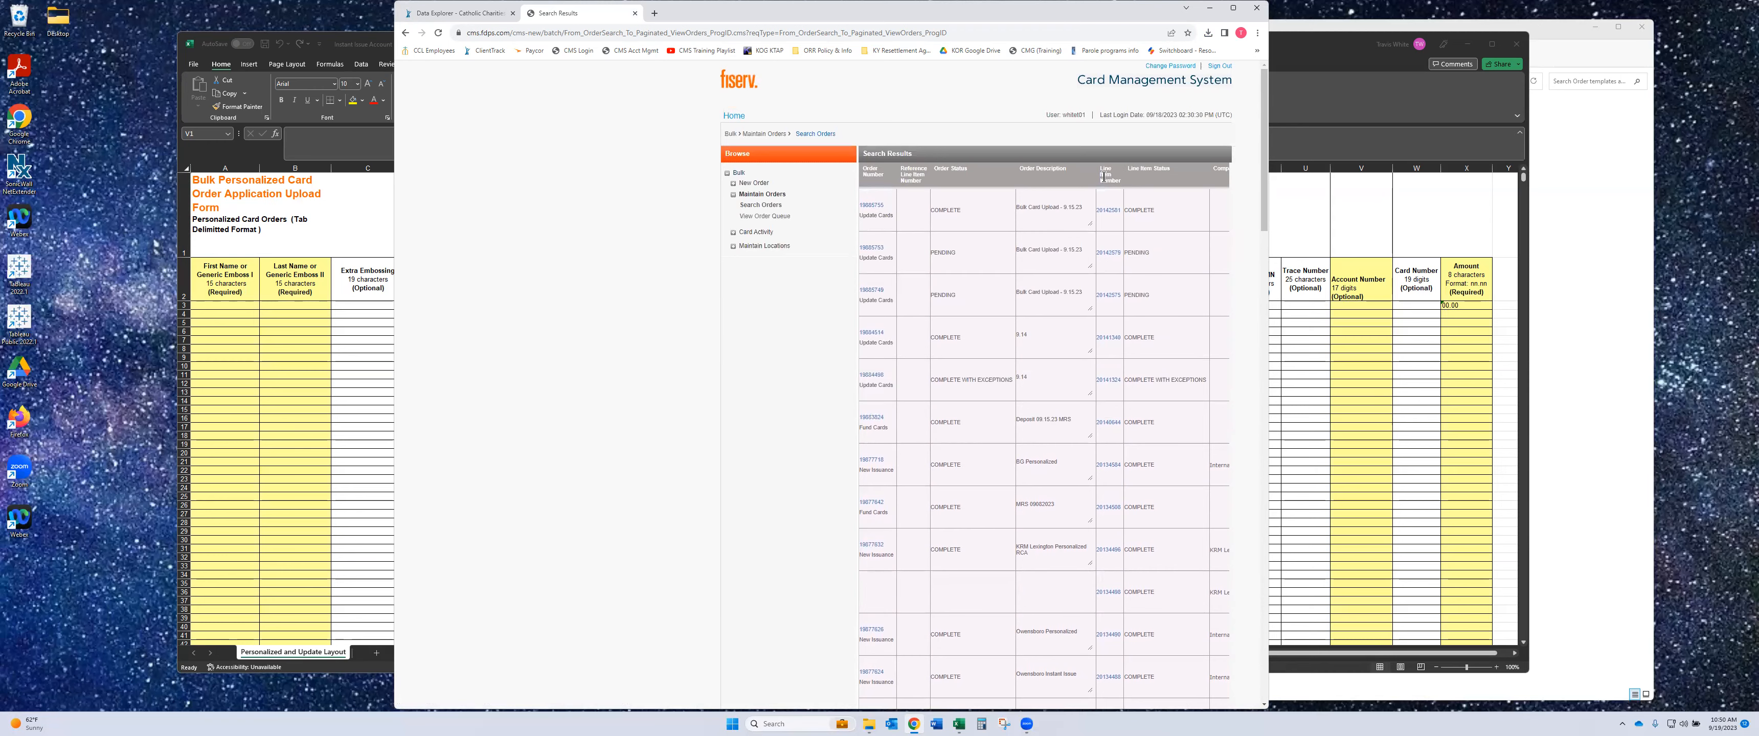
pyautogui.scroll(-5, 1103, 177)
pyautogui.click(1106, 371)
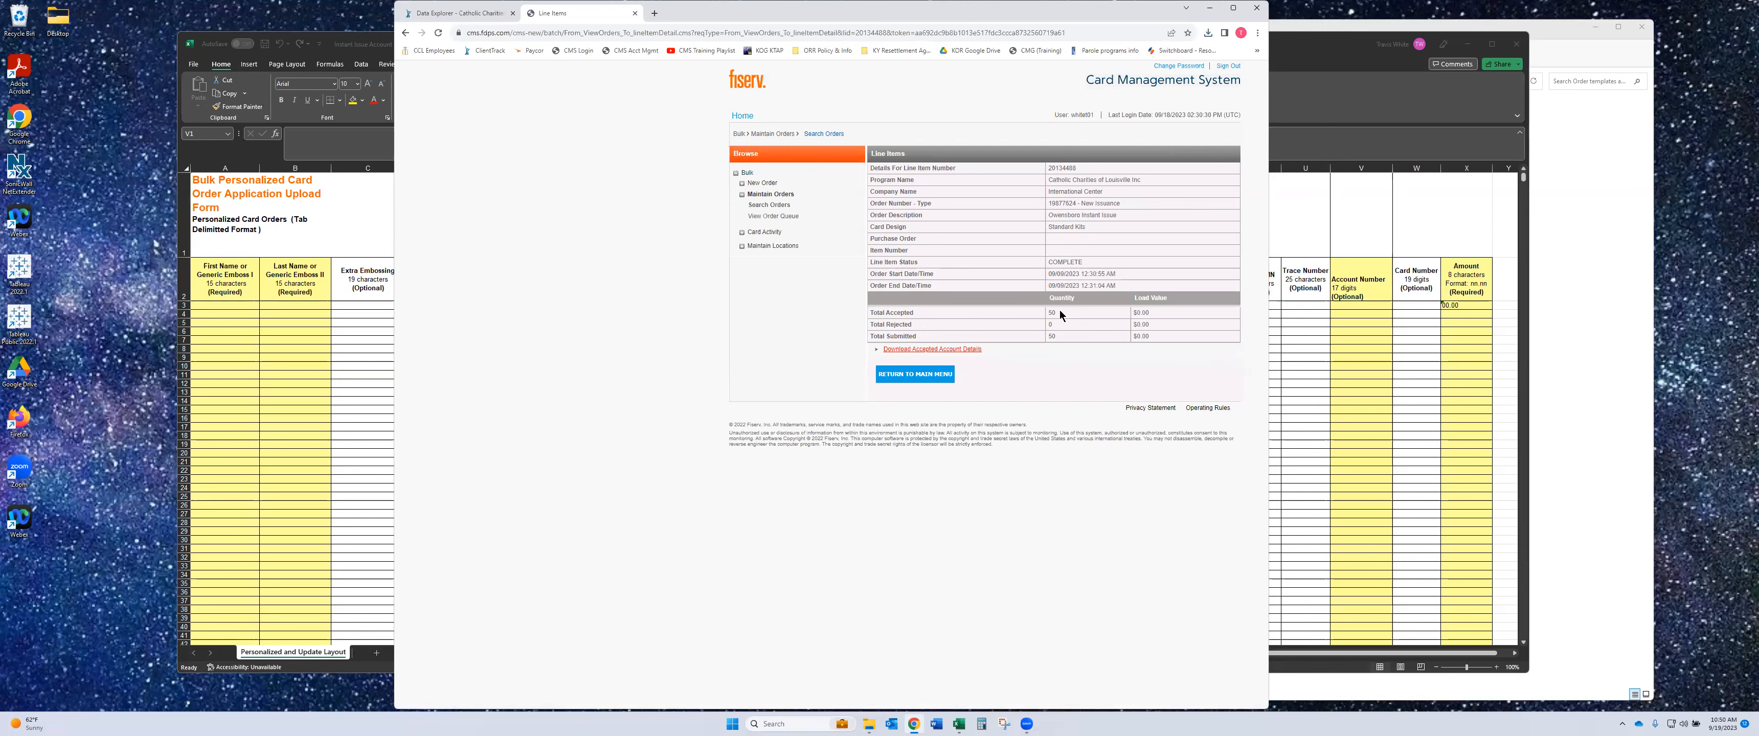
# - Download the accepted account details, minimize Chrome, and select cell A3 in the Excel template
pyautogui.click(888, 351)
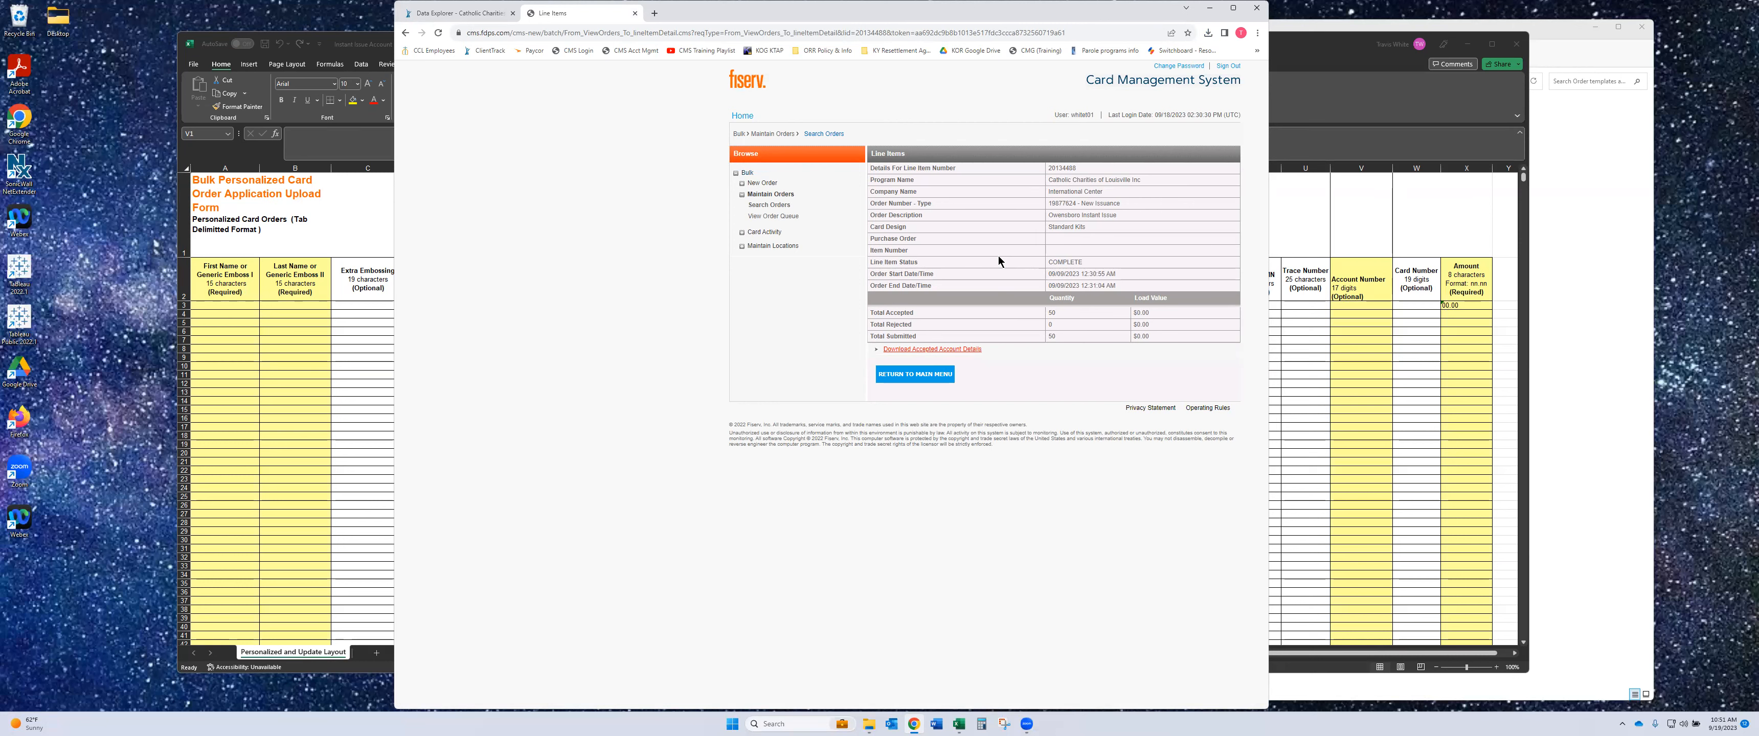
pyautogui.click(1211, 13)
pyautogui.click(227, 308)
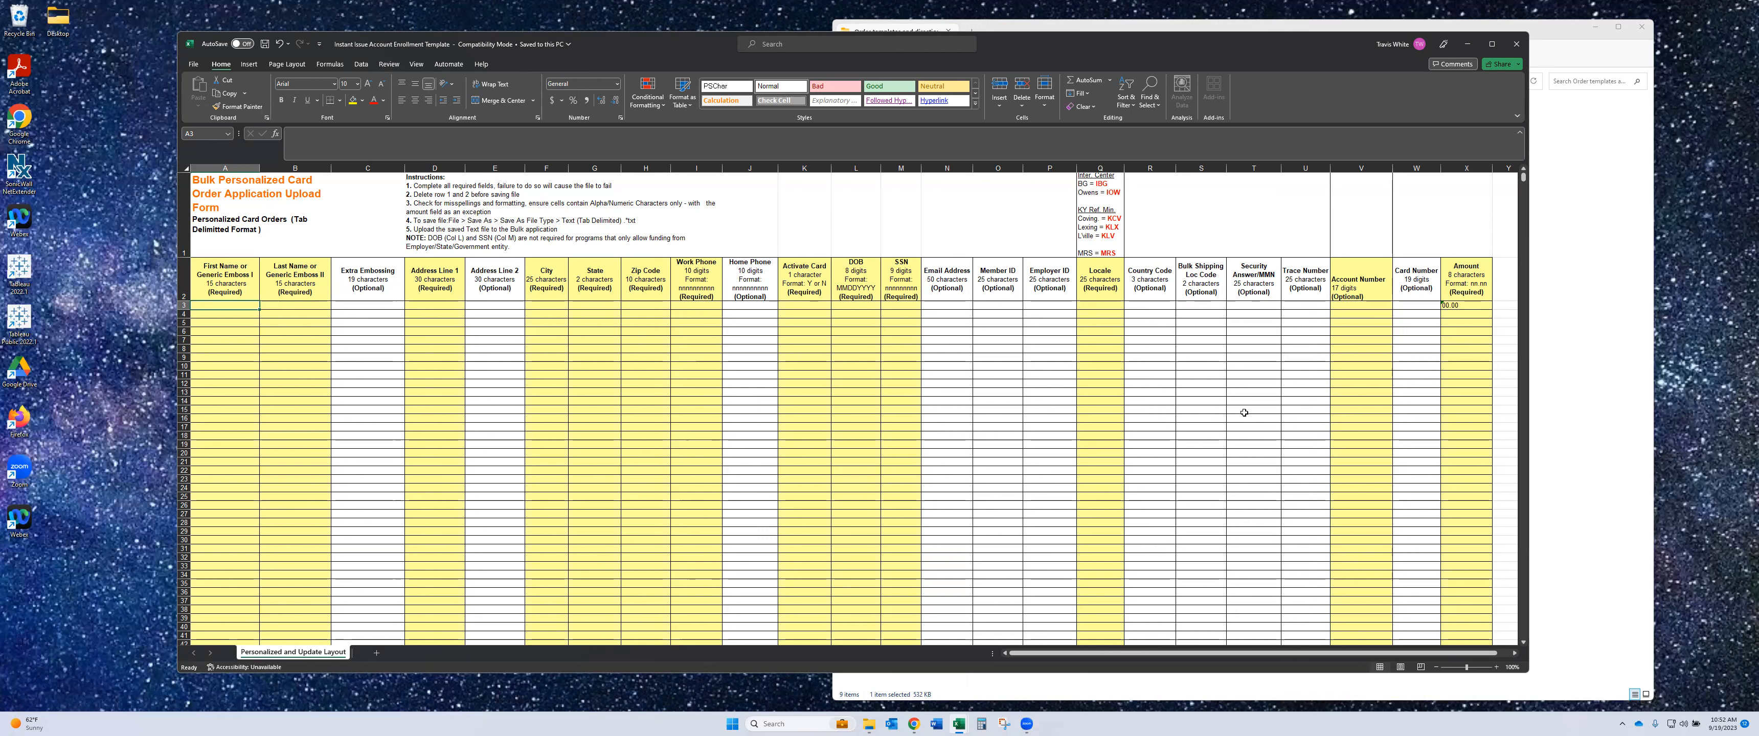
# - Select the Account Number cells V3:V126 and set their number format to Text
pyautogui.moveTo(1344, 308); pyautogui.dragTo(1375, 117)
pyautogui.moveTo(1372, 204); pyautogui.dragTo(1358, 305)
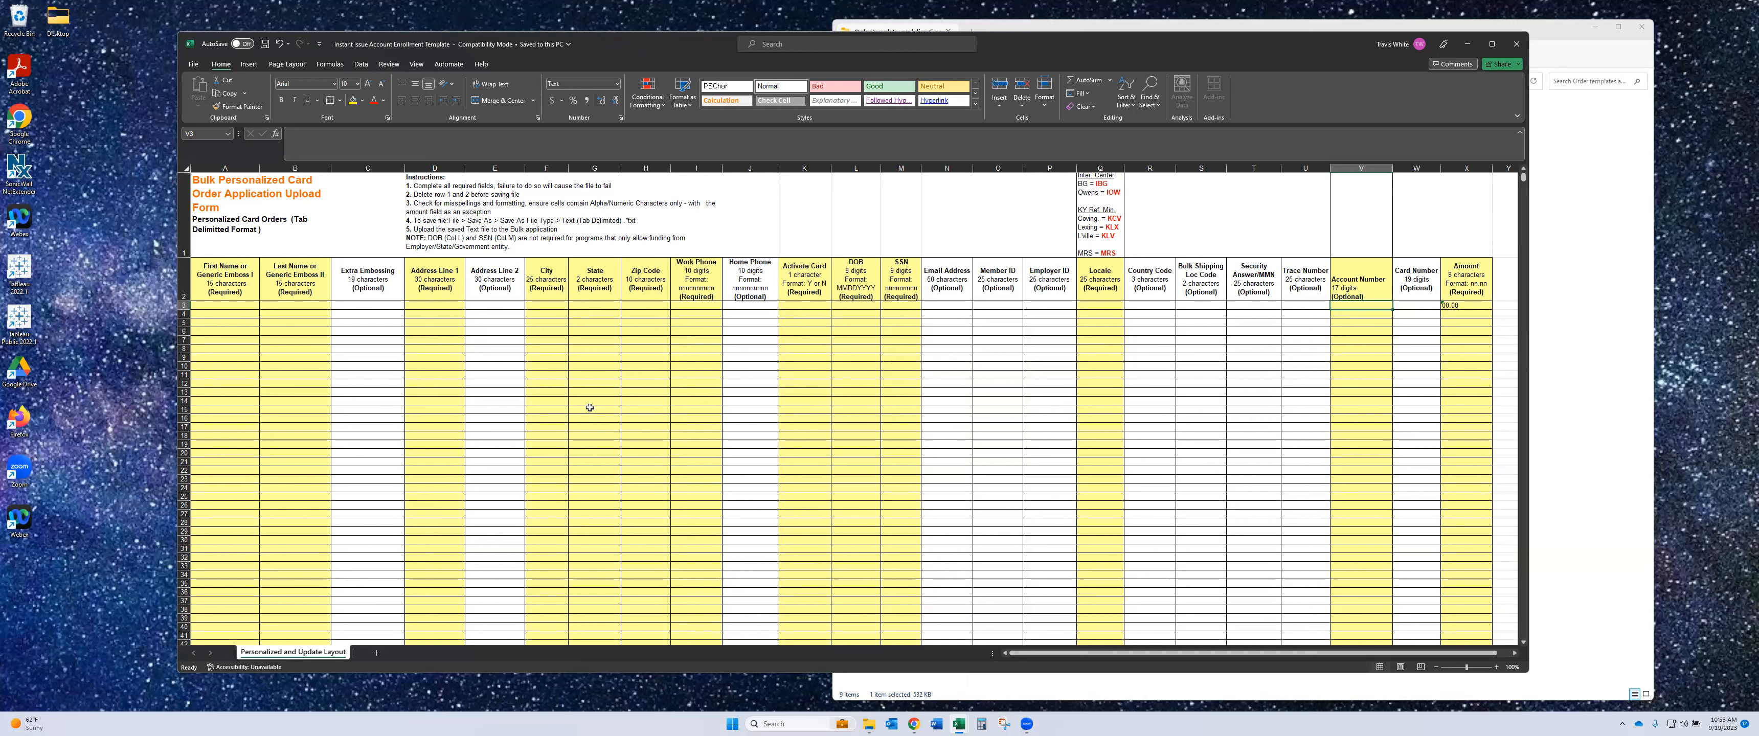
pyautogui.moveTo(230, 311); pyautogui.dragTo(1487, 438)
pyautogui.moveTo(1338, 522); pyautogui.dragTo(1284, 305)
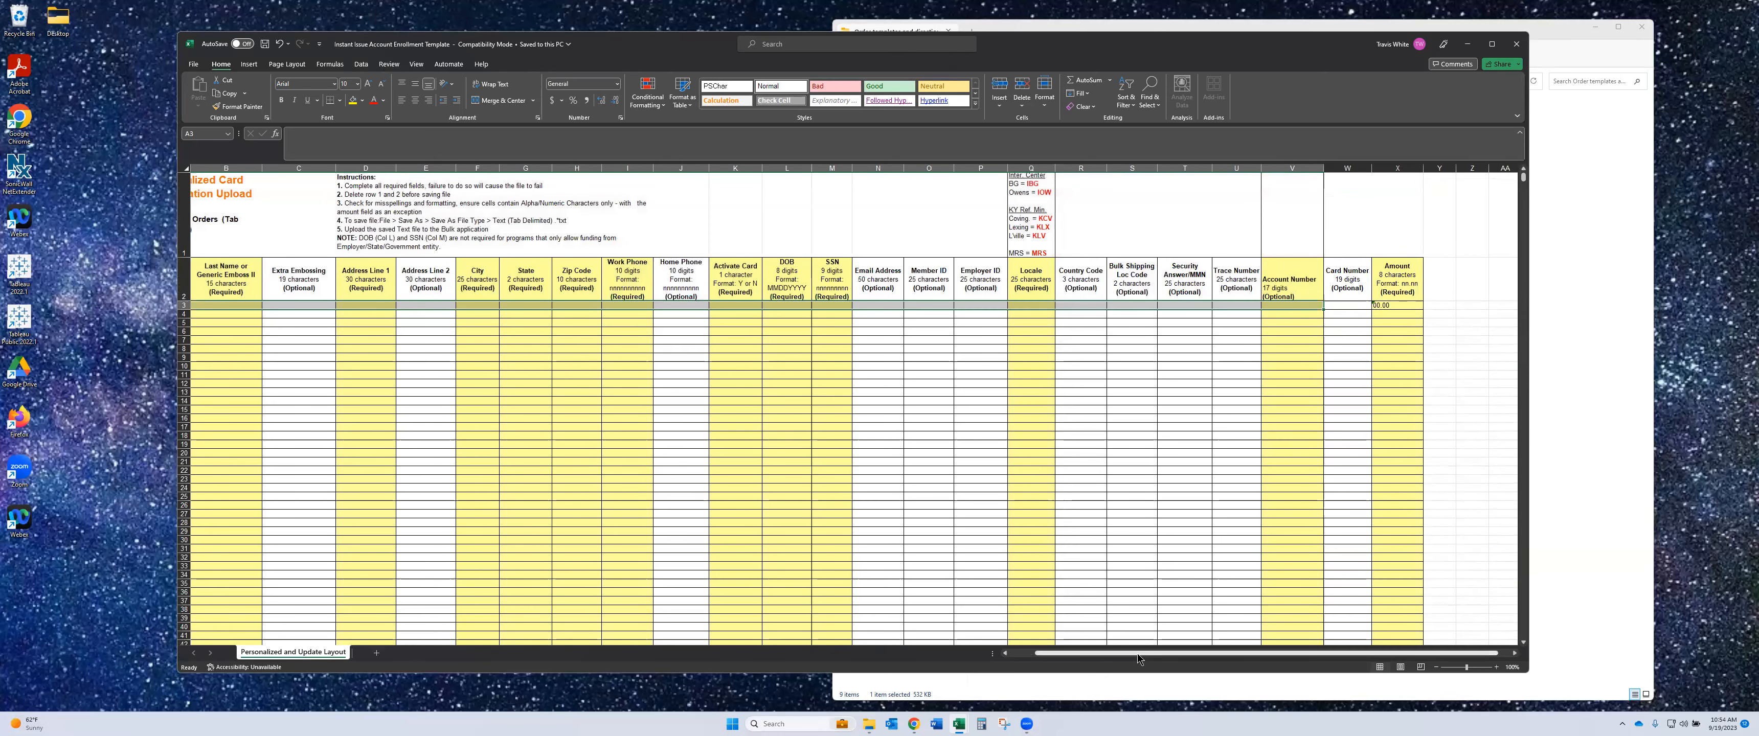
pyautogui.moveTo(1139, 653); pyautogui.dragTo(1101, 658)
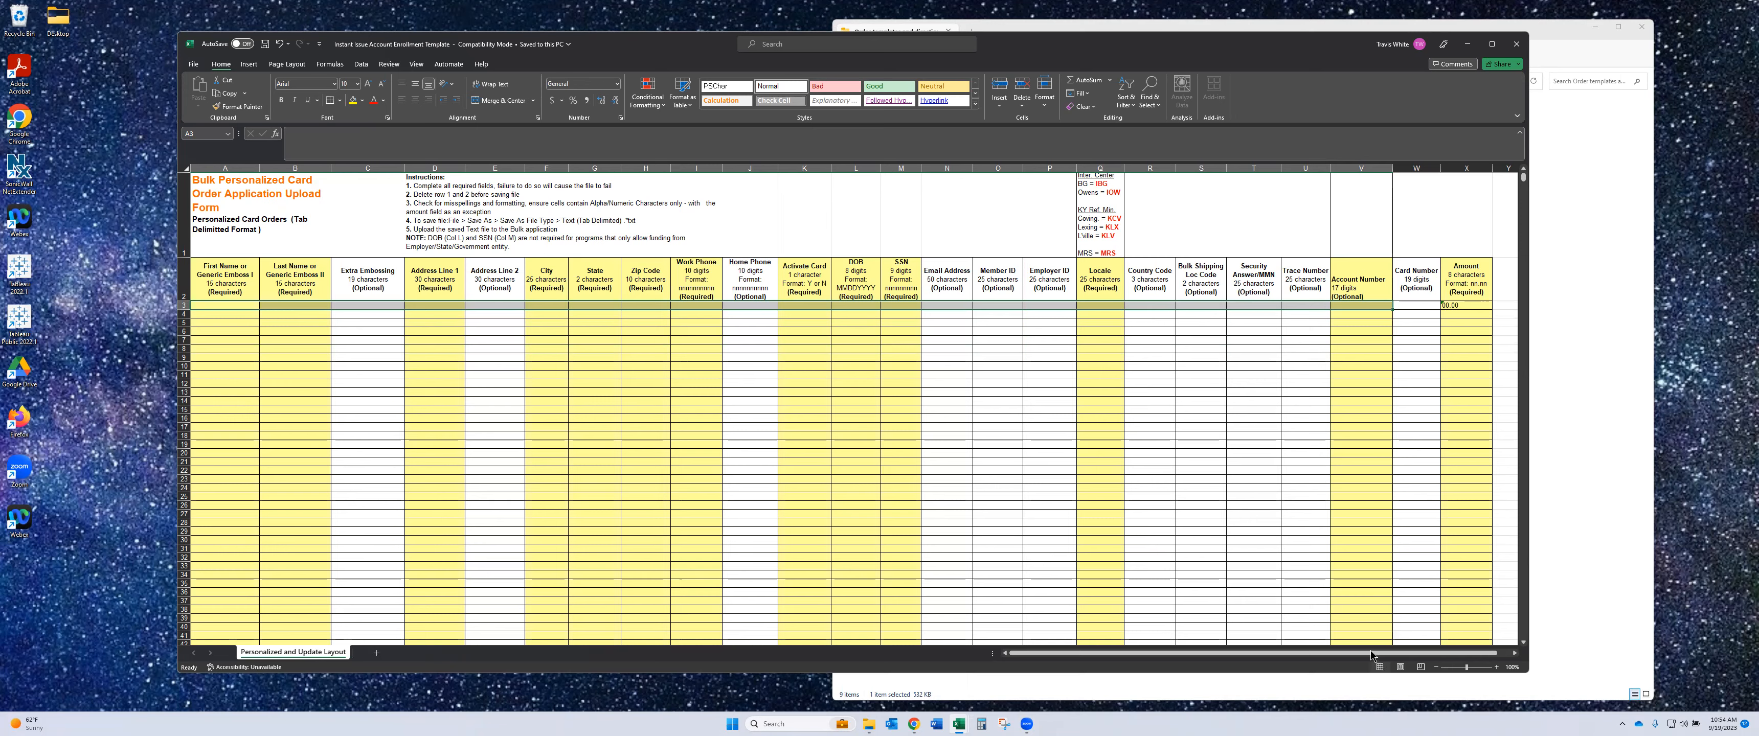
pyautogui.moveTo(1370, 656); pyautogui.dragTo(1385, 656)
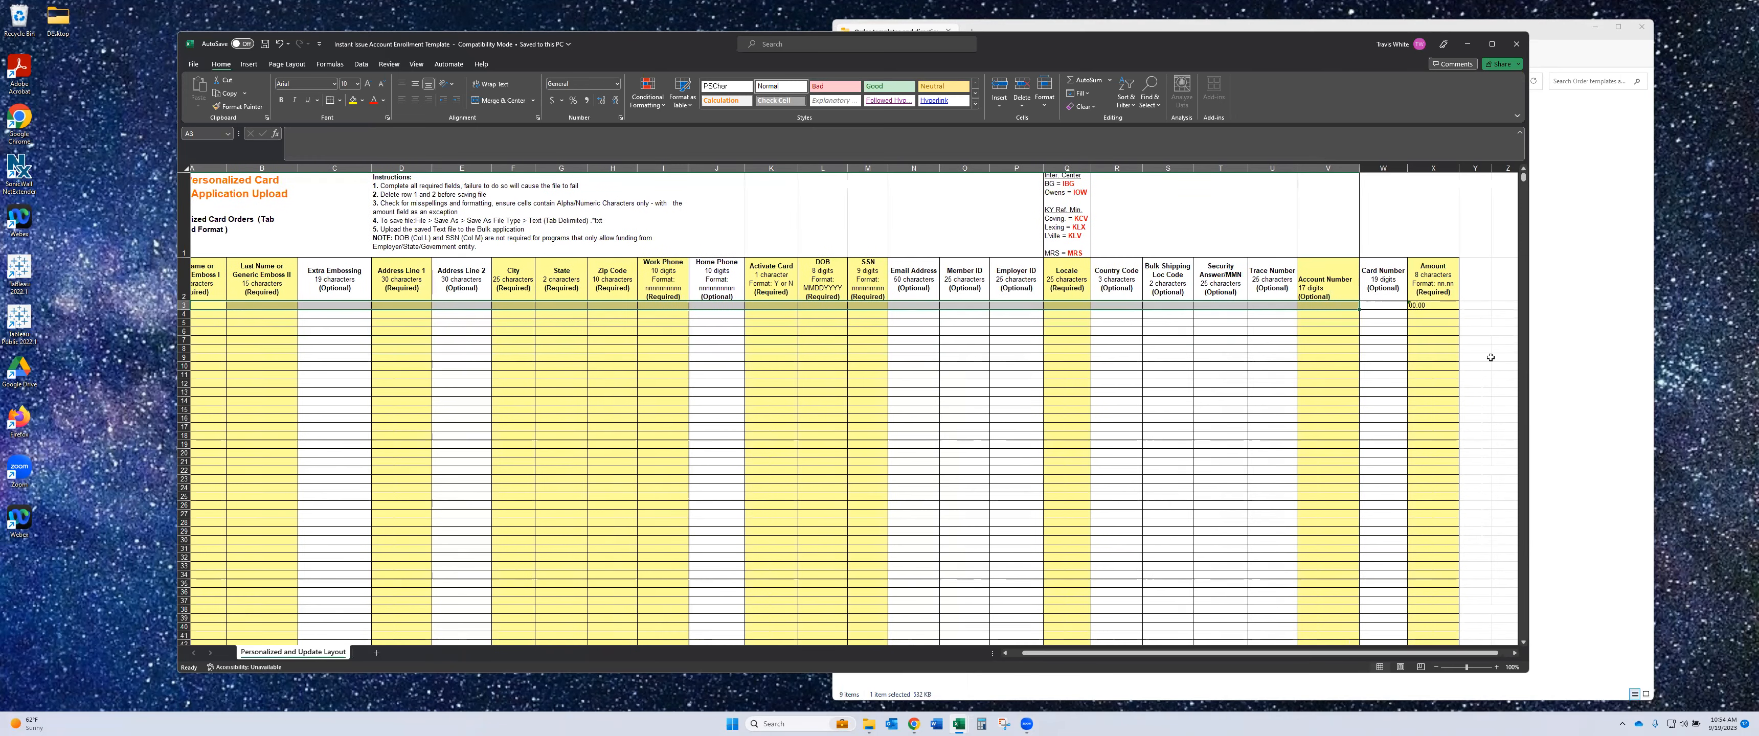
pyautogui.click(1482, 286)
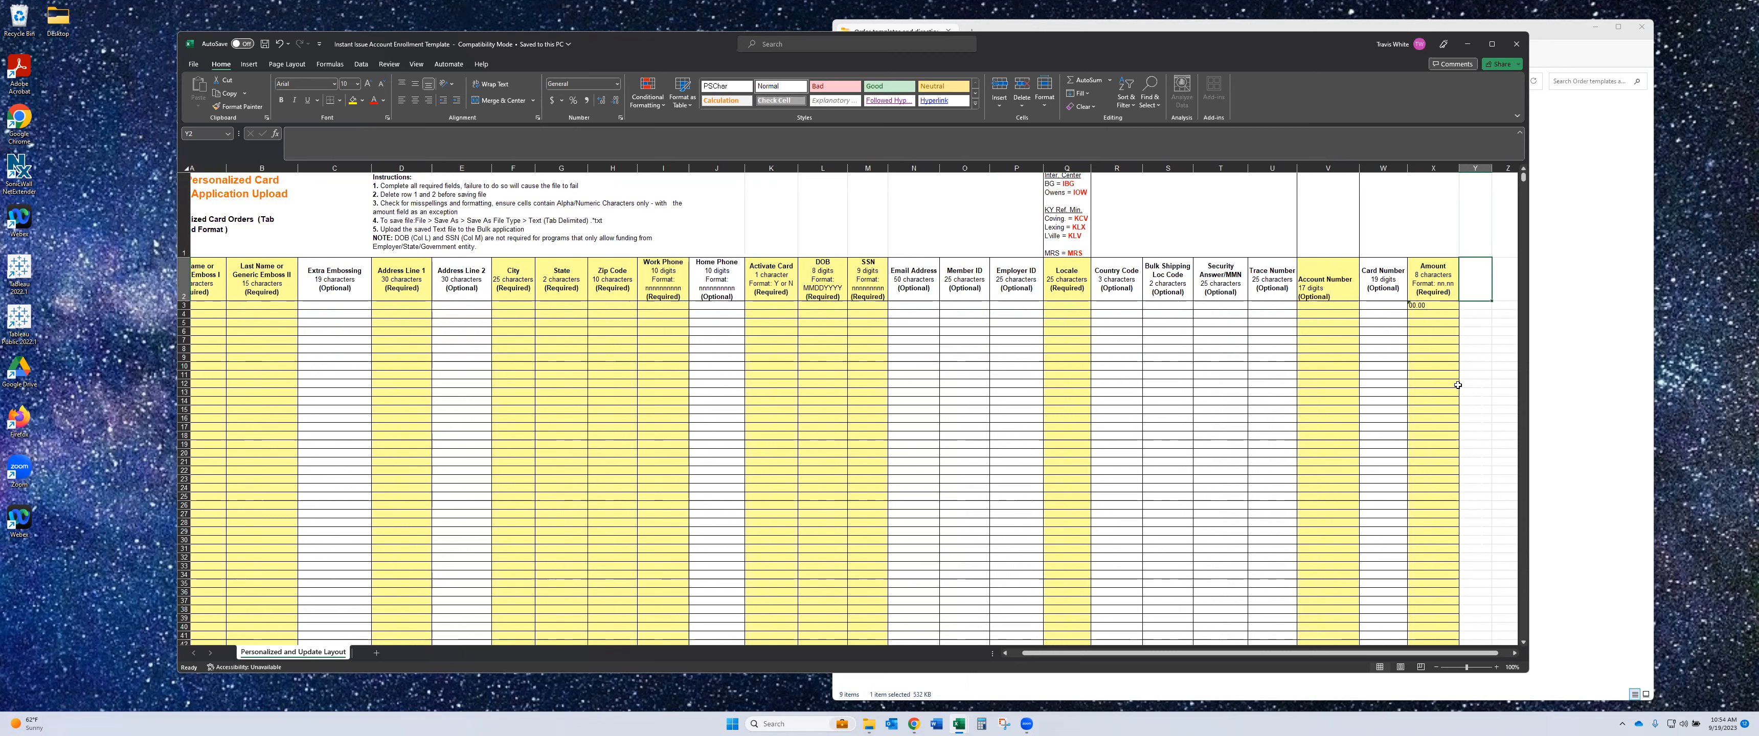
# - Enter the heading 'Enrollment Completion Date' in Y2 and widen column Y to fit
pyautogui.write('En')
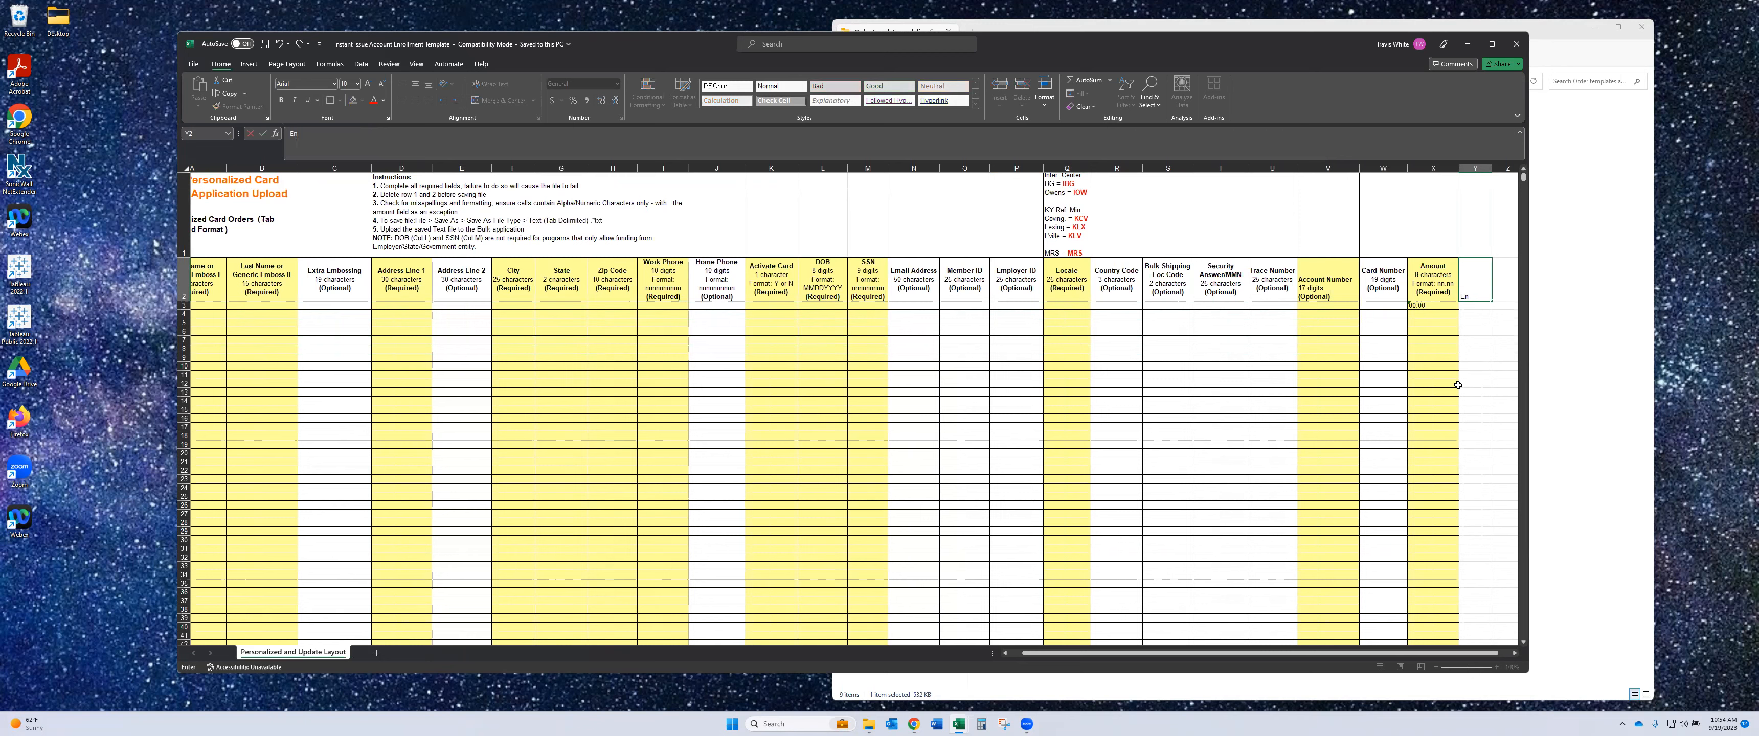
pyautogui.write('rollment COmp')
pyautogui.write('letion Date')
pyautogui.press('Return')
pyautogui.moveTo(1492, 169); pyautogui.dragTo(1504, 168)
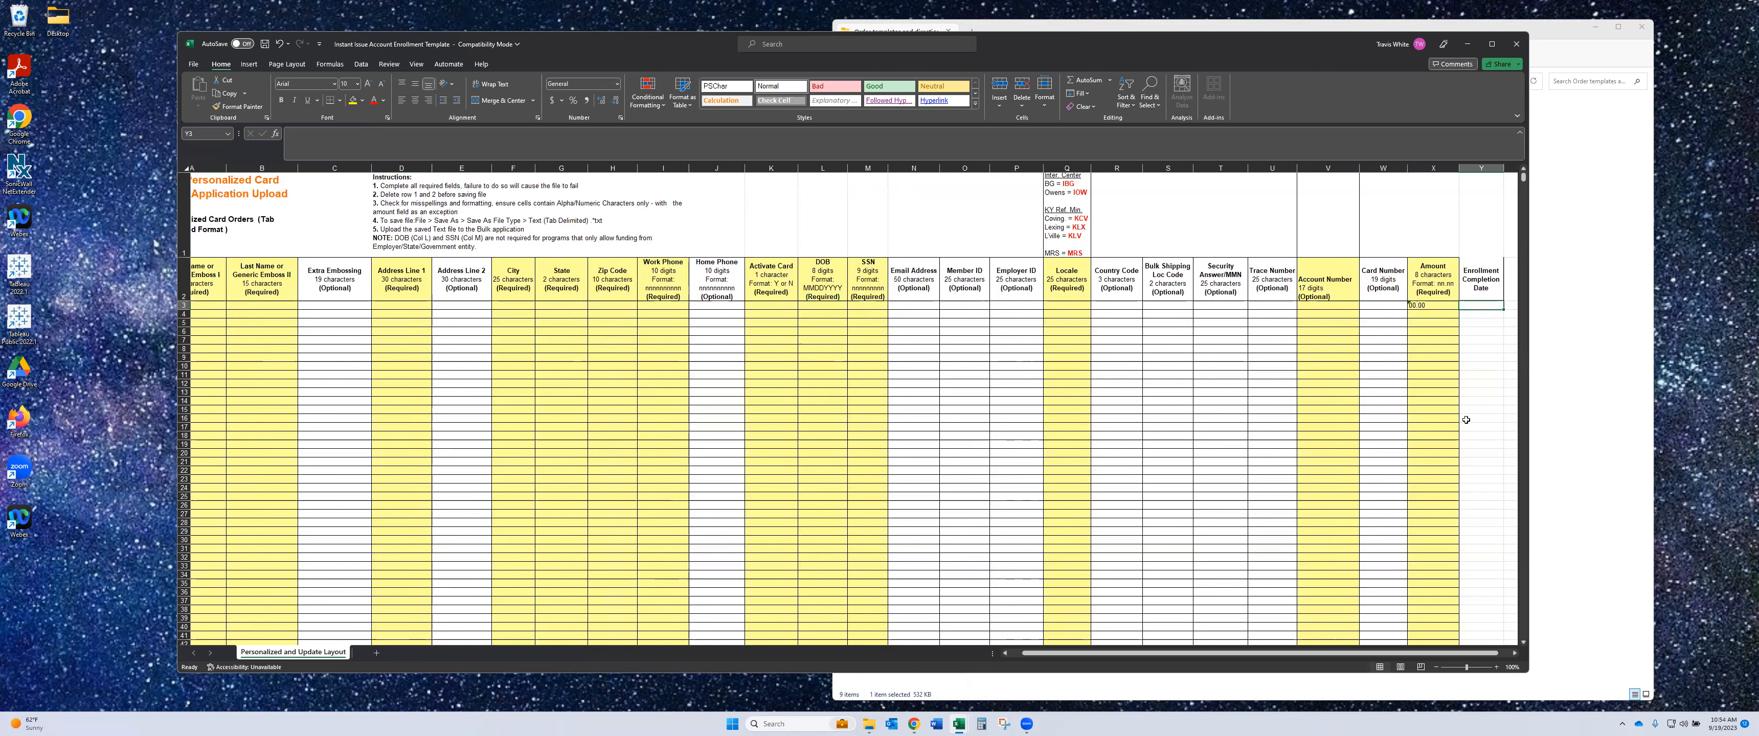
# - Enter 9/18/2023 in Y3 and fill it down through Y14
pyautogui.write('9/18/2023')
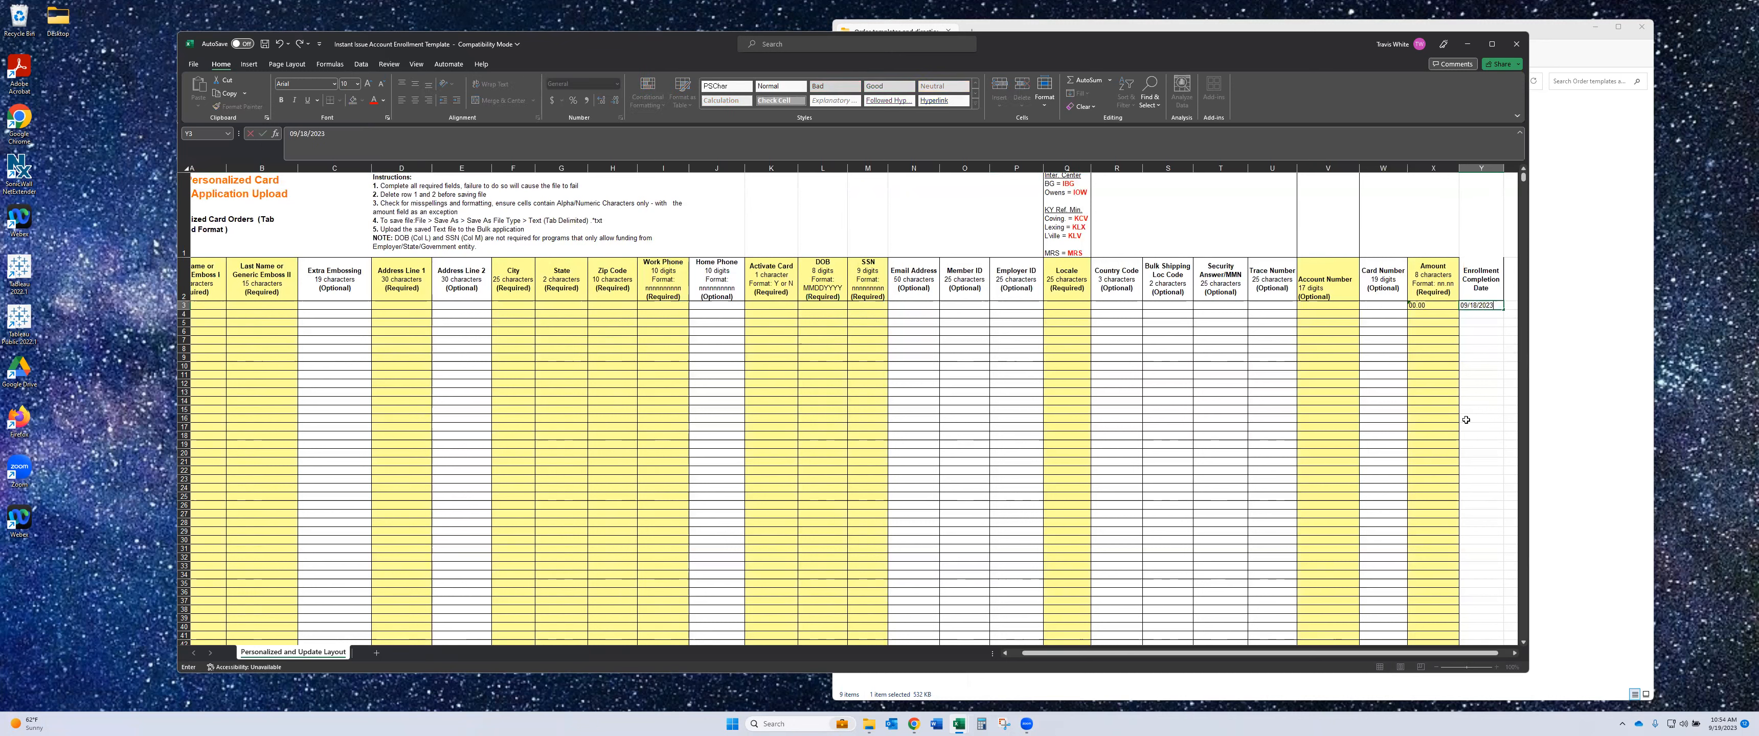
pyautogui.press('Return')
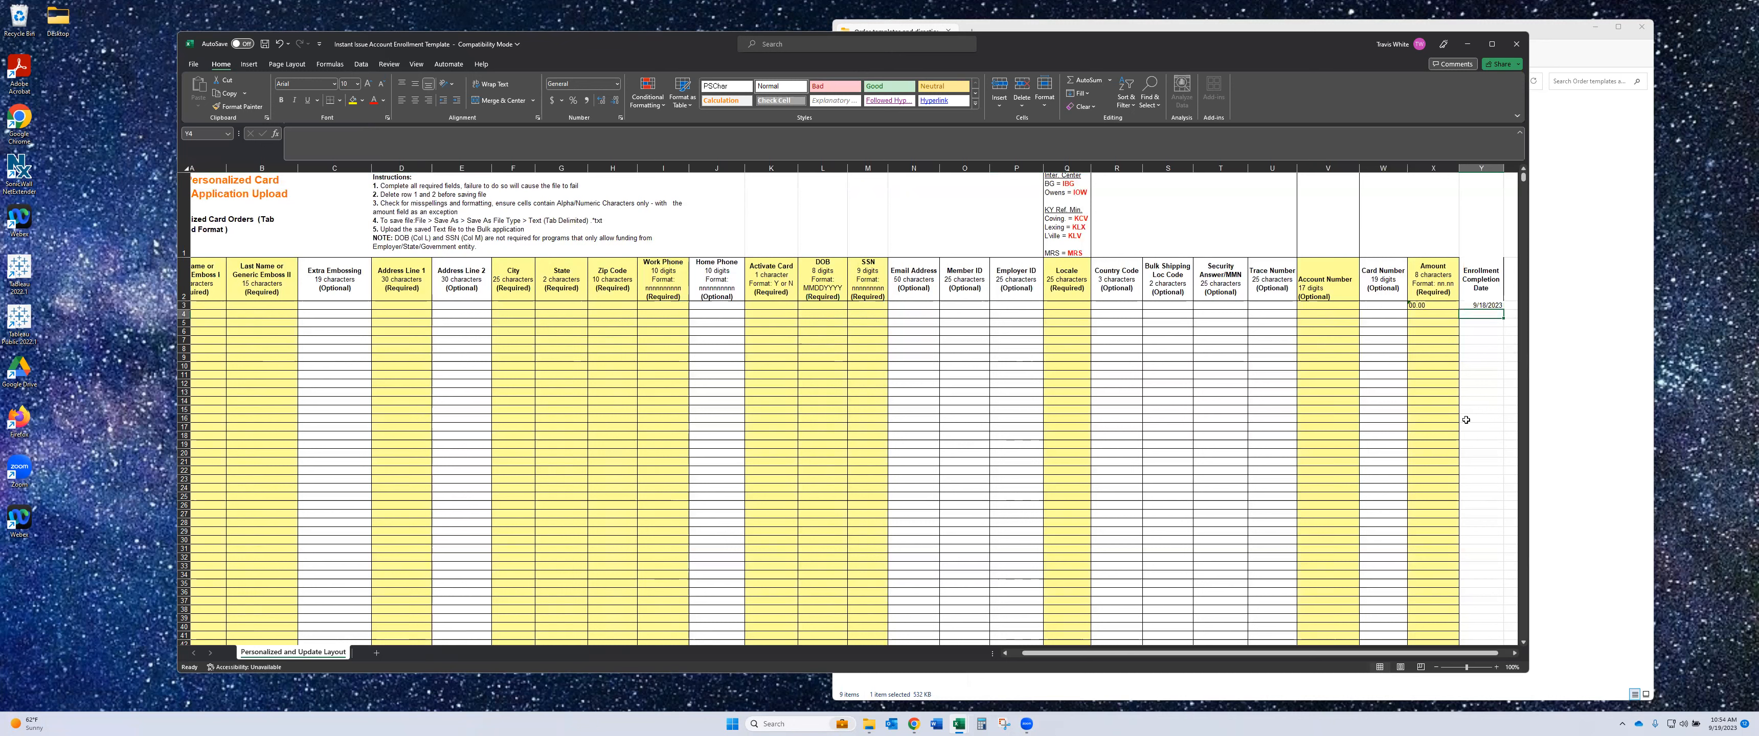
pyautogui.click(1496, 305)
pyautogui.hotkey('ctrl', 'c')
pyautogui.press('Down')
pyautogui.hotkey('ctrl', 'v')
pyautogui.press('Down')
pyautogui.hotkey('ctrl', 'v')
pyautogui.moveTo(1492, 305); pyautogui.dragTo(1501, 407)
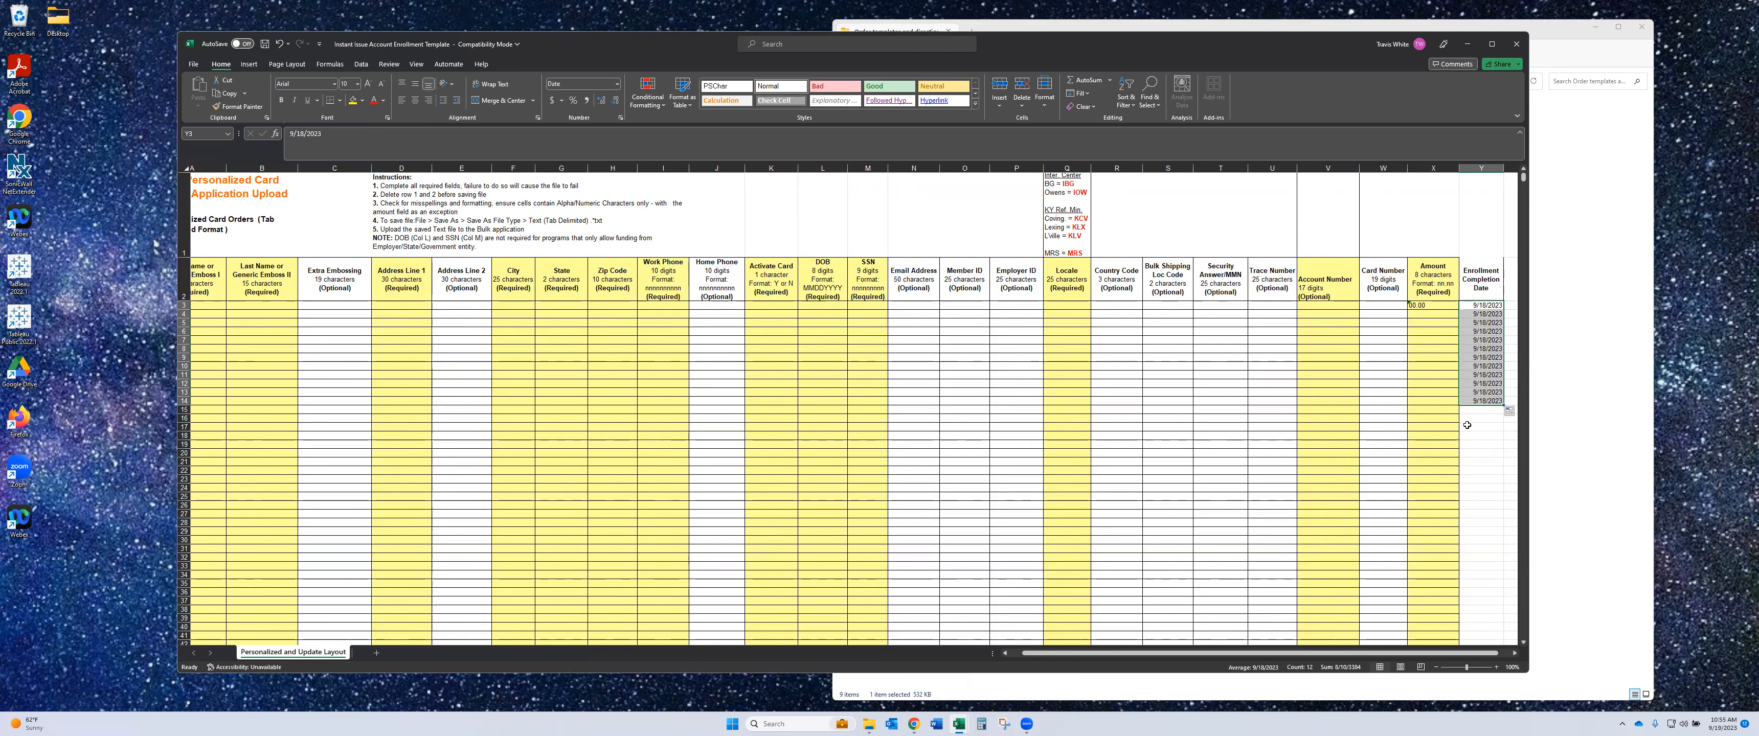
pyautogui.click(1479, 410)
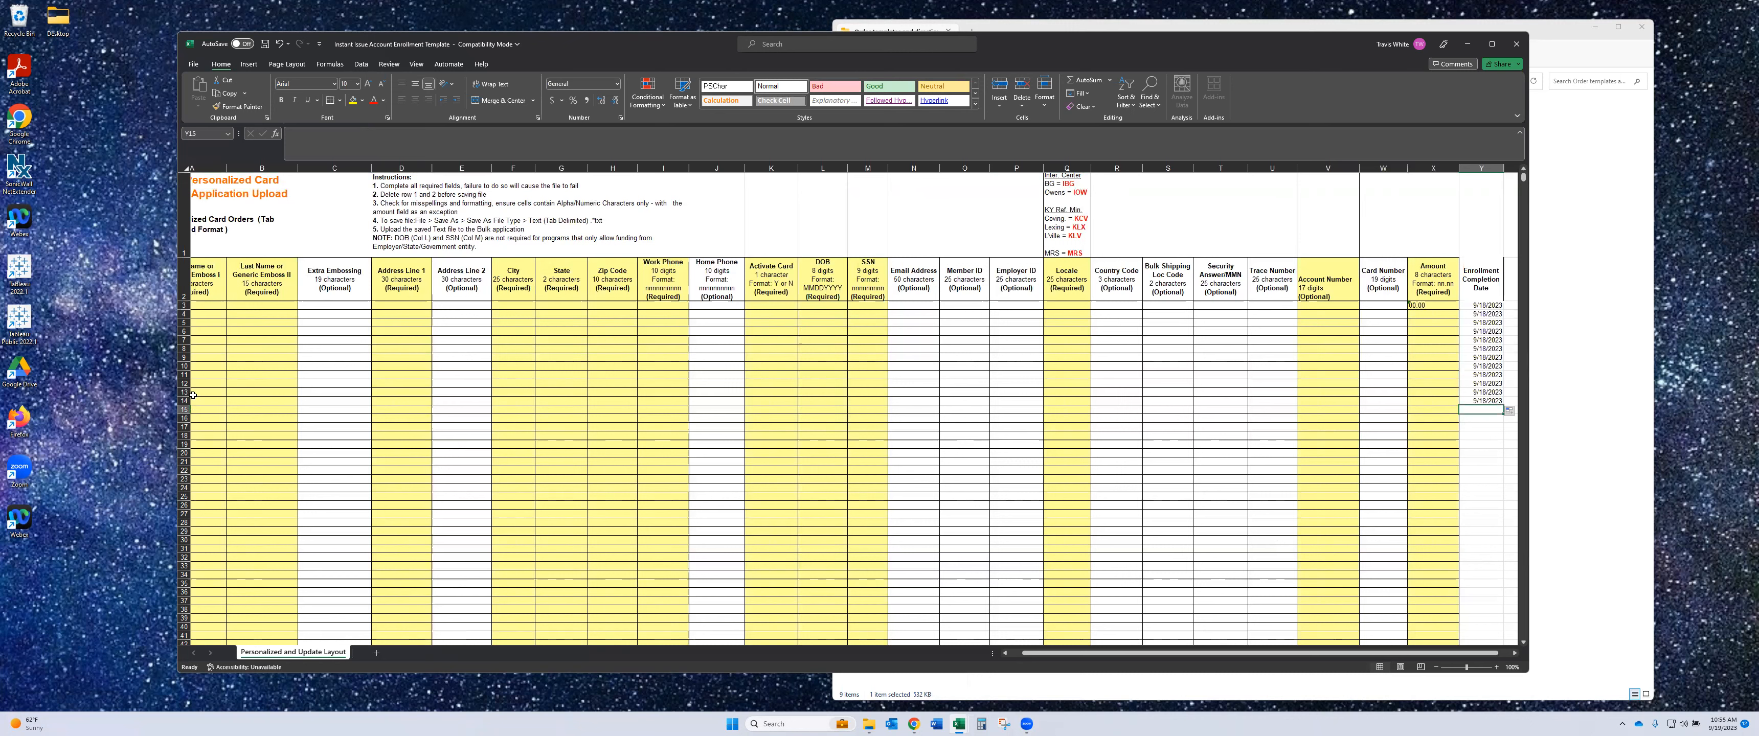
# - Delete column Y with its Enrollment Completion Date heading and dates, then scroll back to column A
pyautogui.click(183, 410)
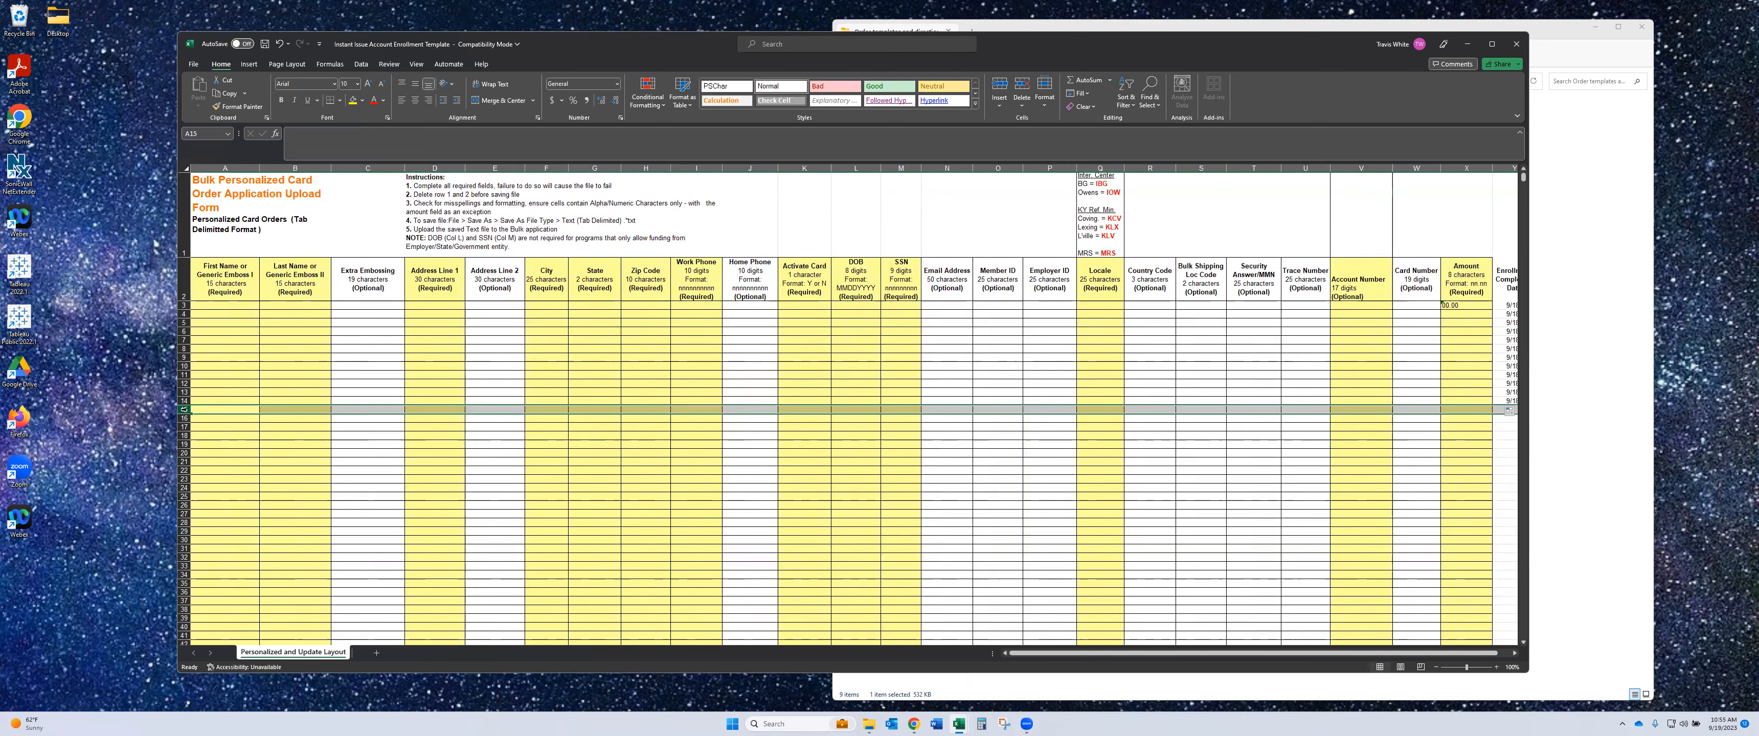
pyautogui.moveTo(197, 409); pyautogui.dragTo(1511, 421)
pyautogui.moveTo(1367, 440); pyautogui.dragTo(1445, 494)
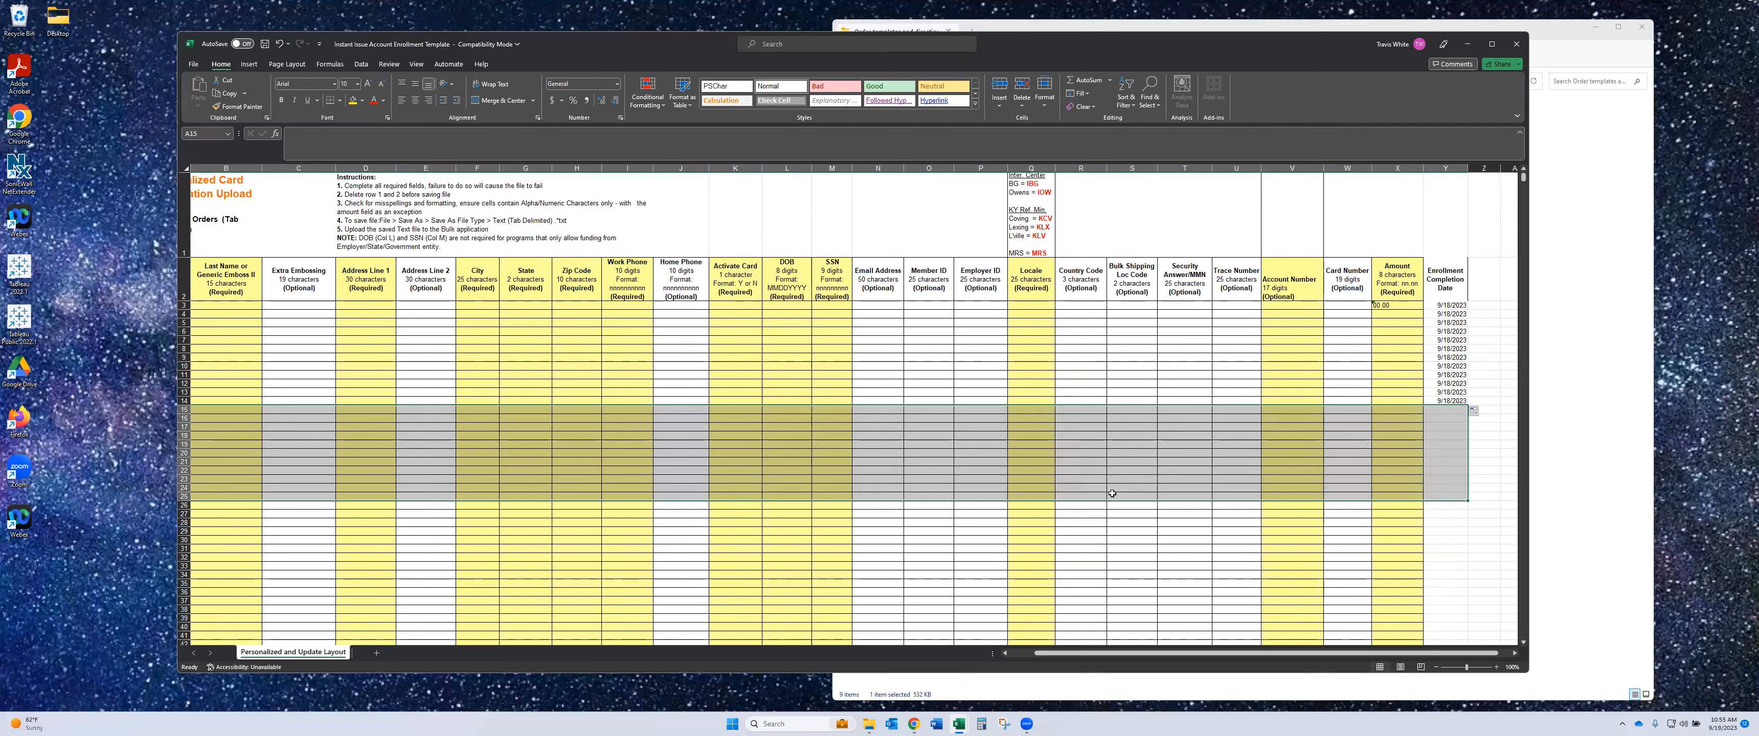
pyautogui.click(1450, 166)
pyautogui.rightClick(1449, 166)
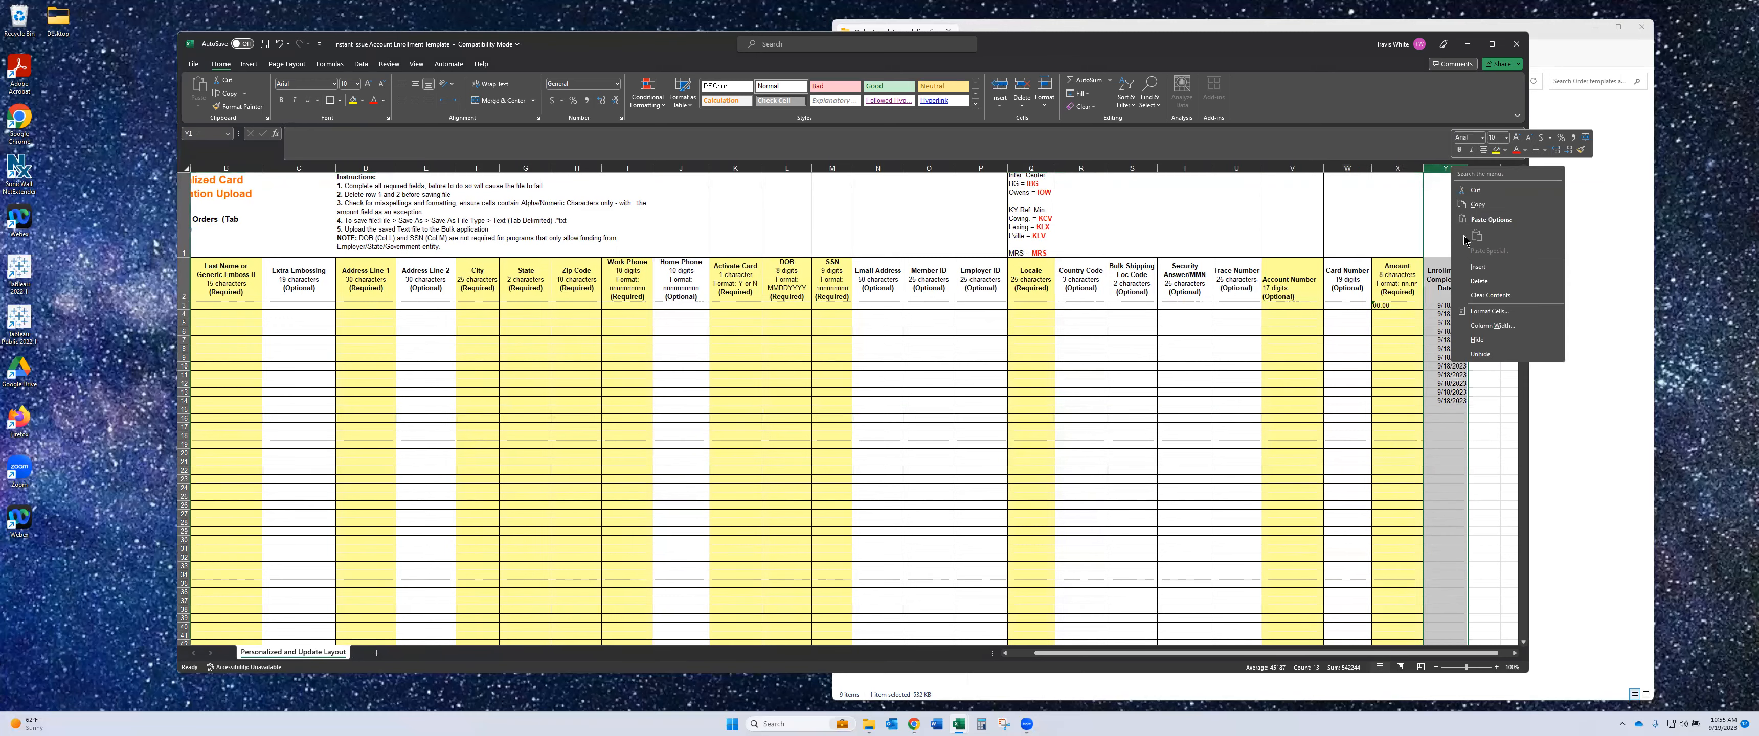
pyautogui.click(1490, 277)
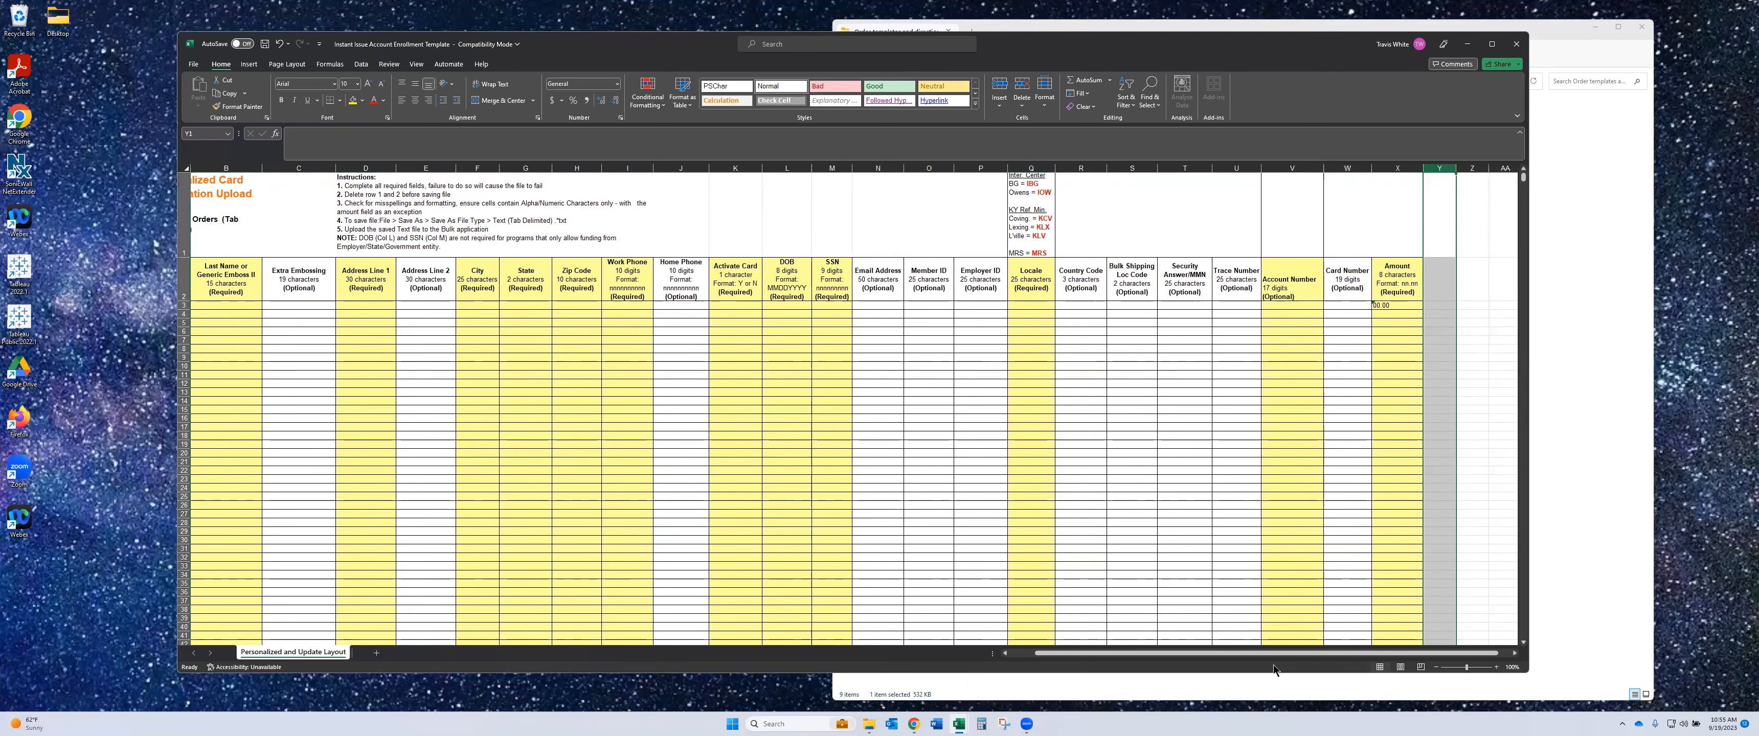
pyautogui.moveTo(1212, 657); pyautogui.dragTo(1086, 665)
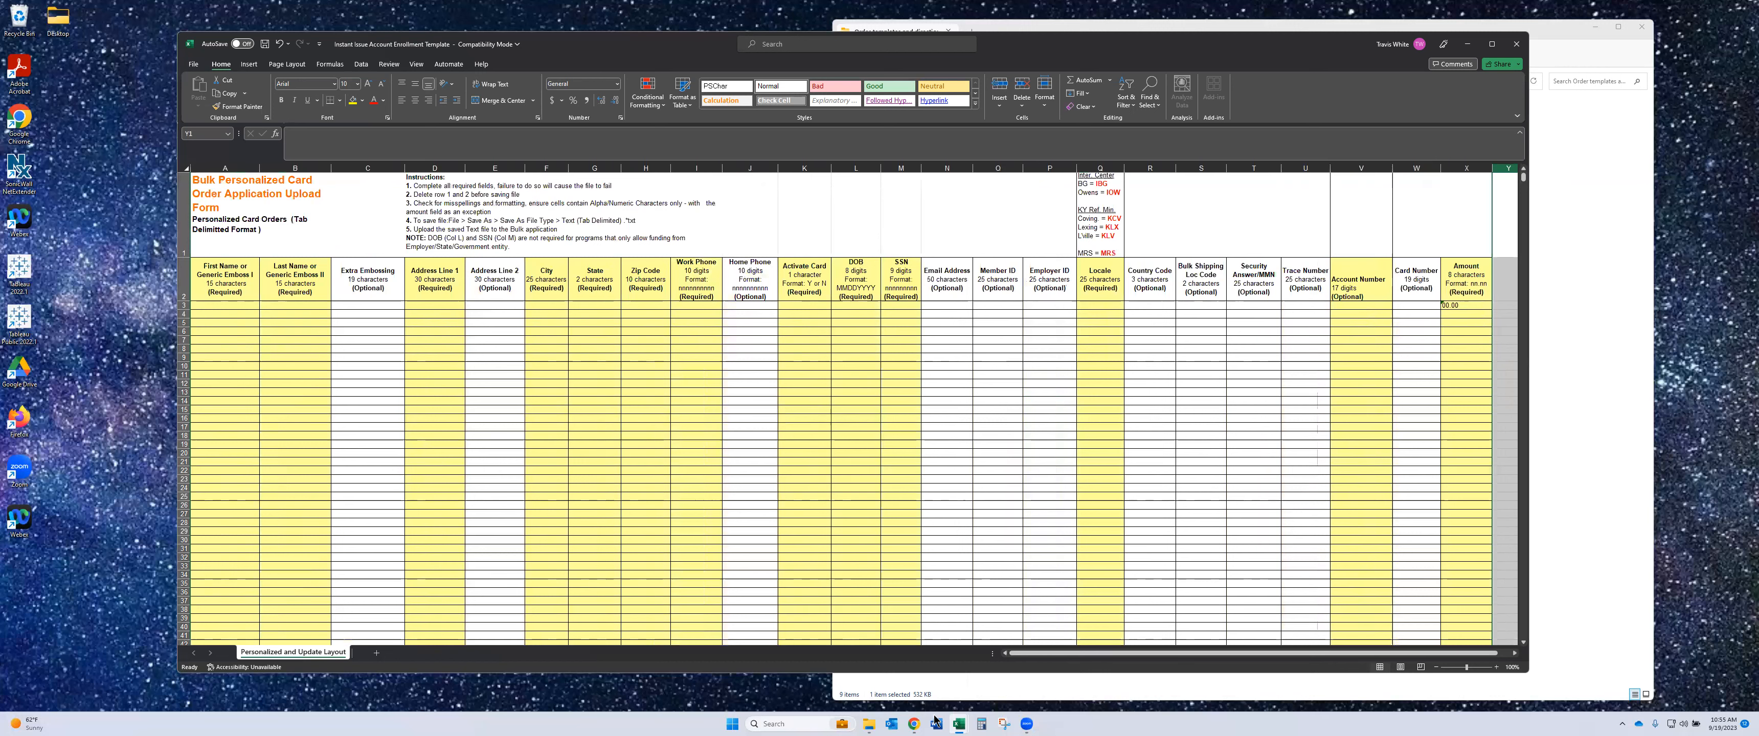
# - Check the Work Phone and amount cells, then bring the Instant Issue Training Sheet workbook forward
pyautogui.moveTo(915, 724)
pyautogui.moveTo(702, 306); pyautogui.dragTo(698, 507)
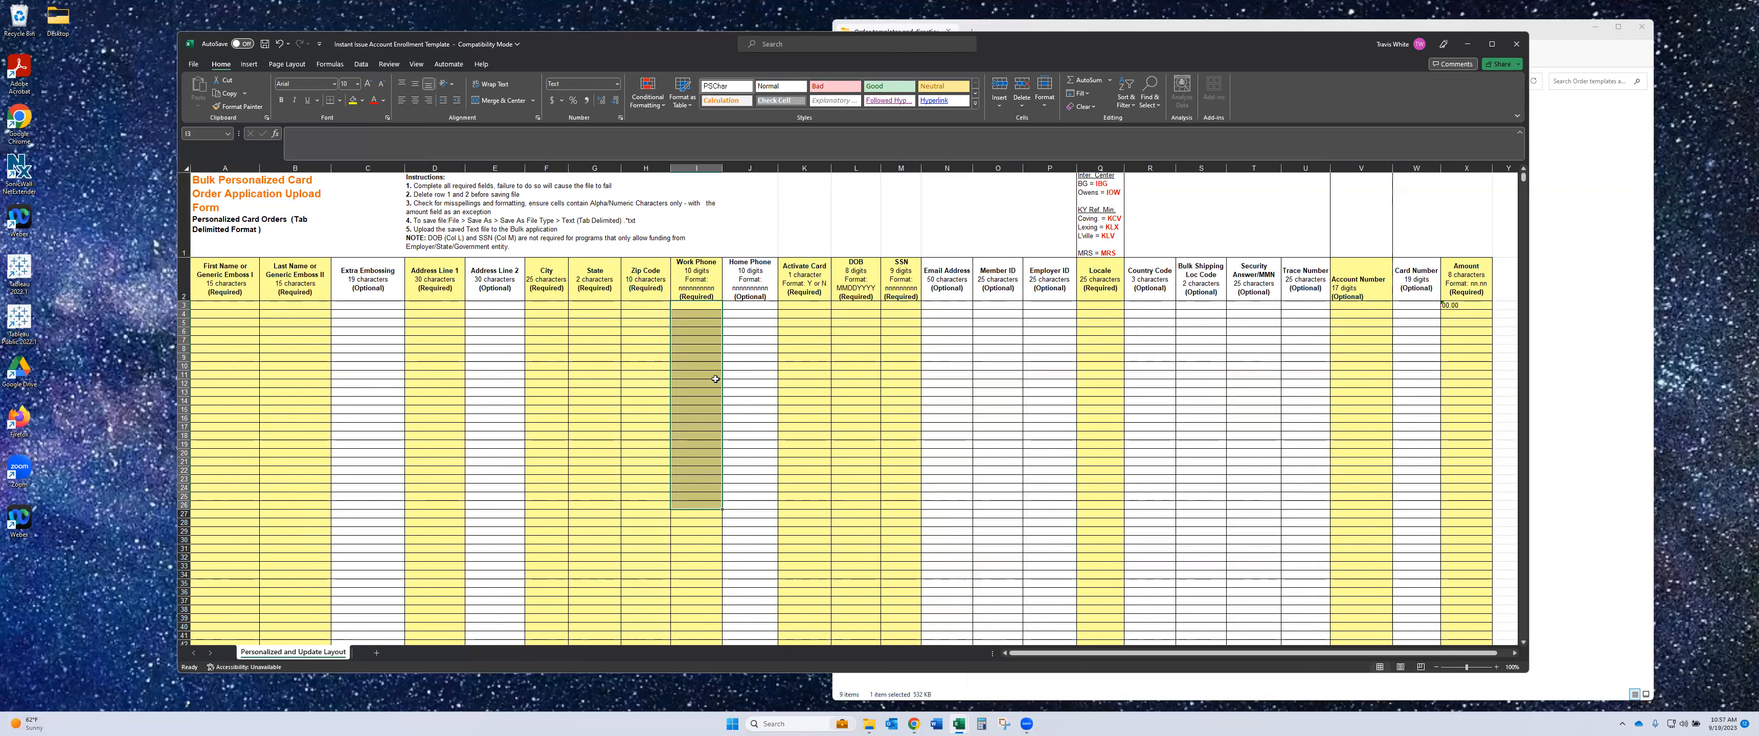
pyautogui.click(753, 332)
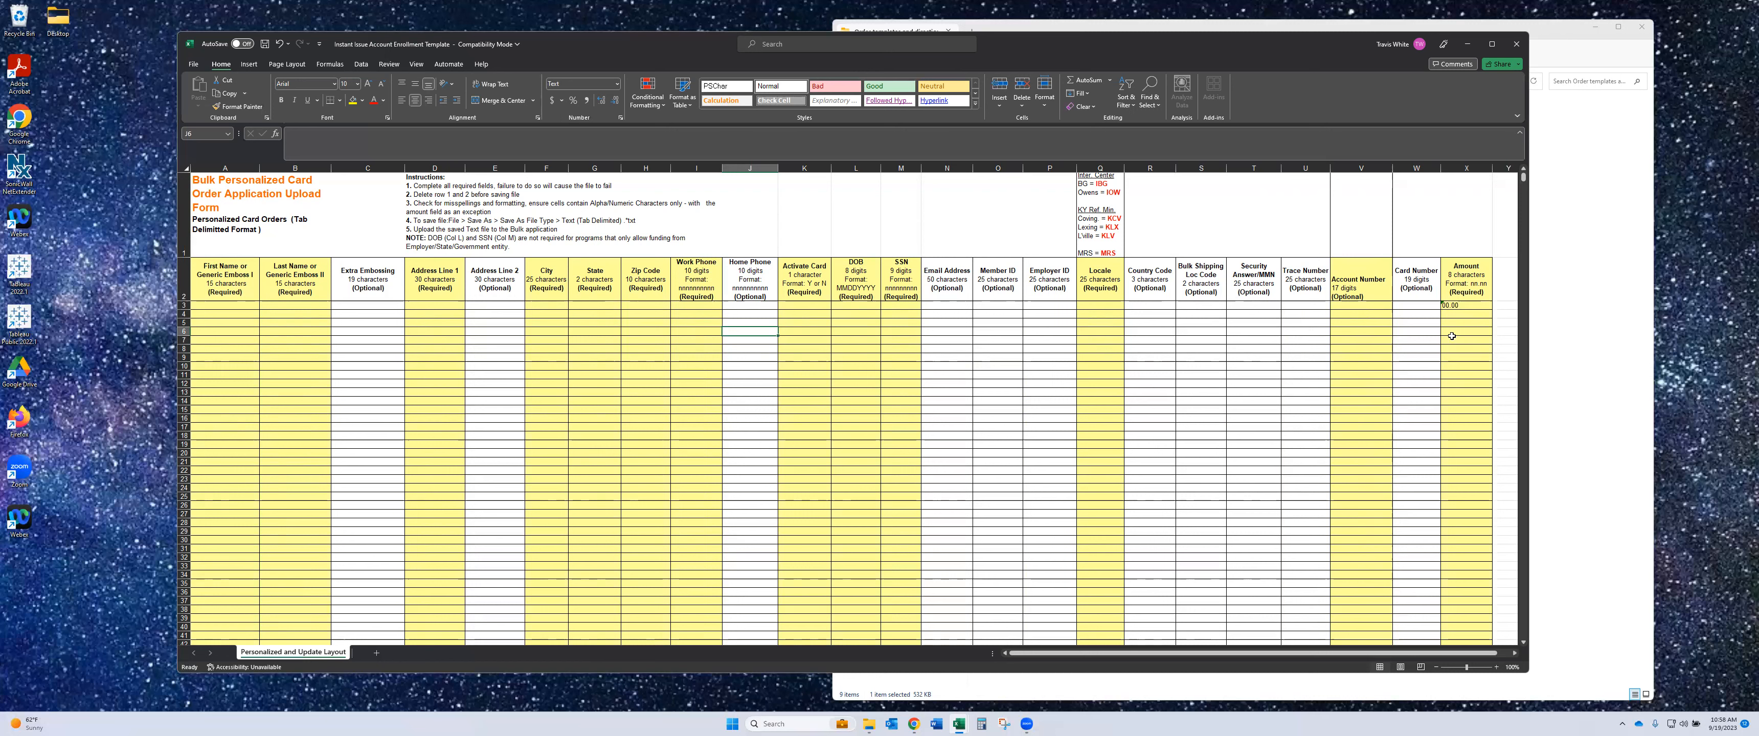
pyautogui.click(1465, 308)
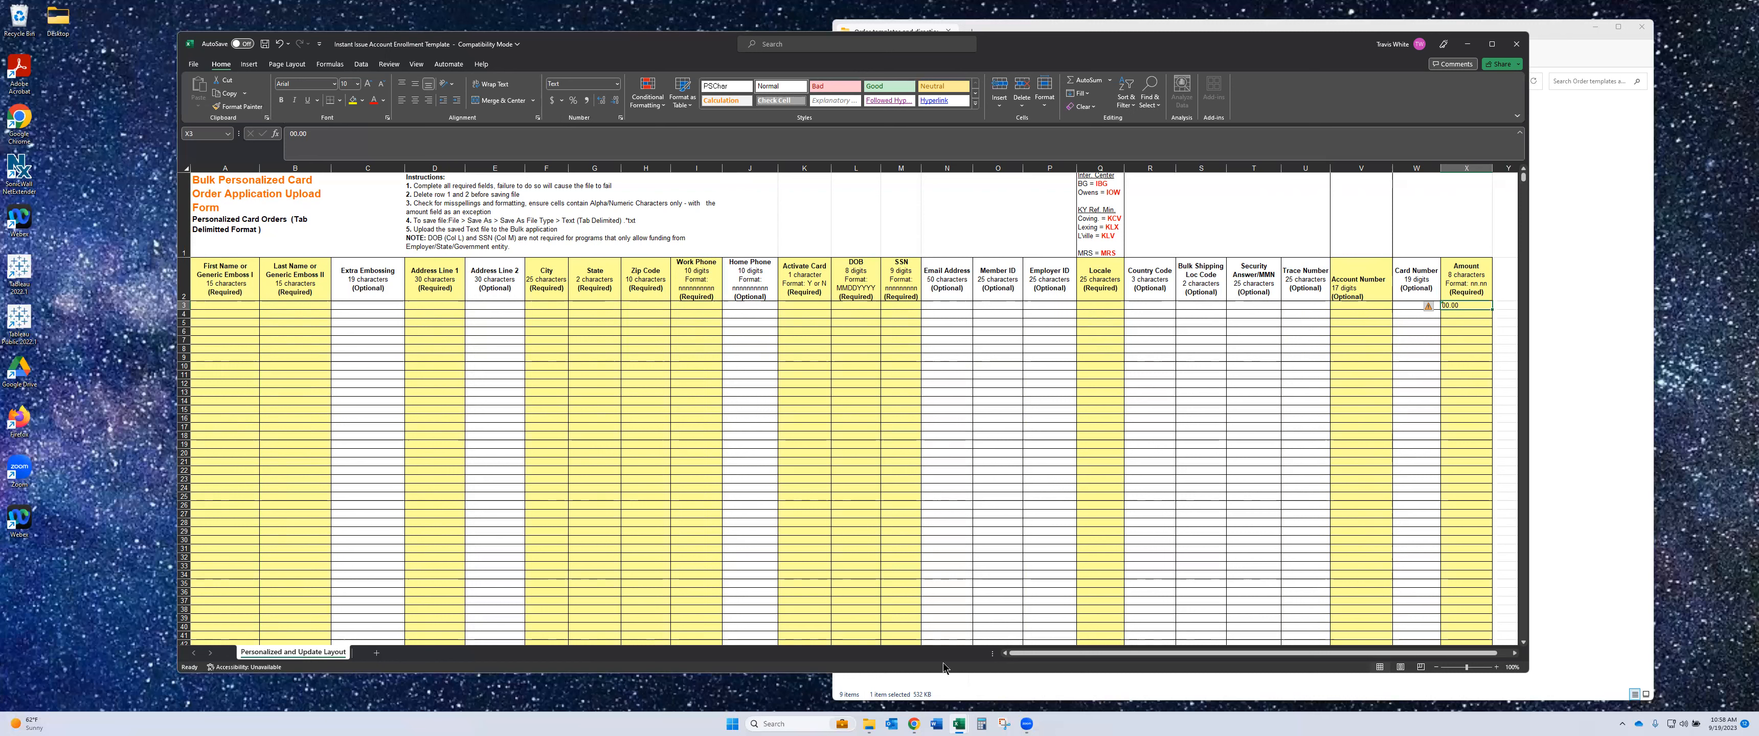
pyautogui.moveTo(959, 722)
pyautogui.click(912, 679)
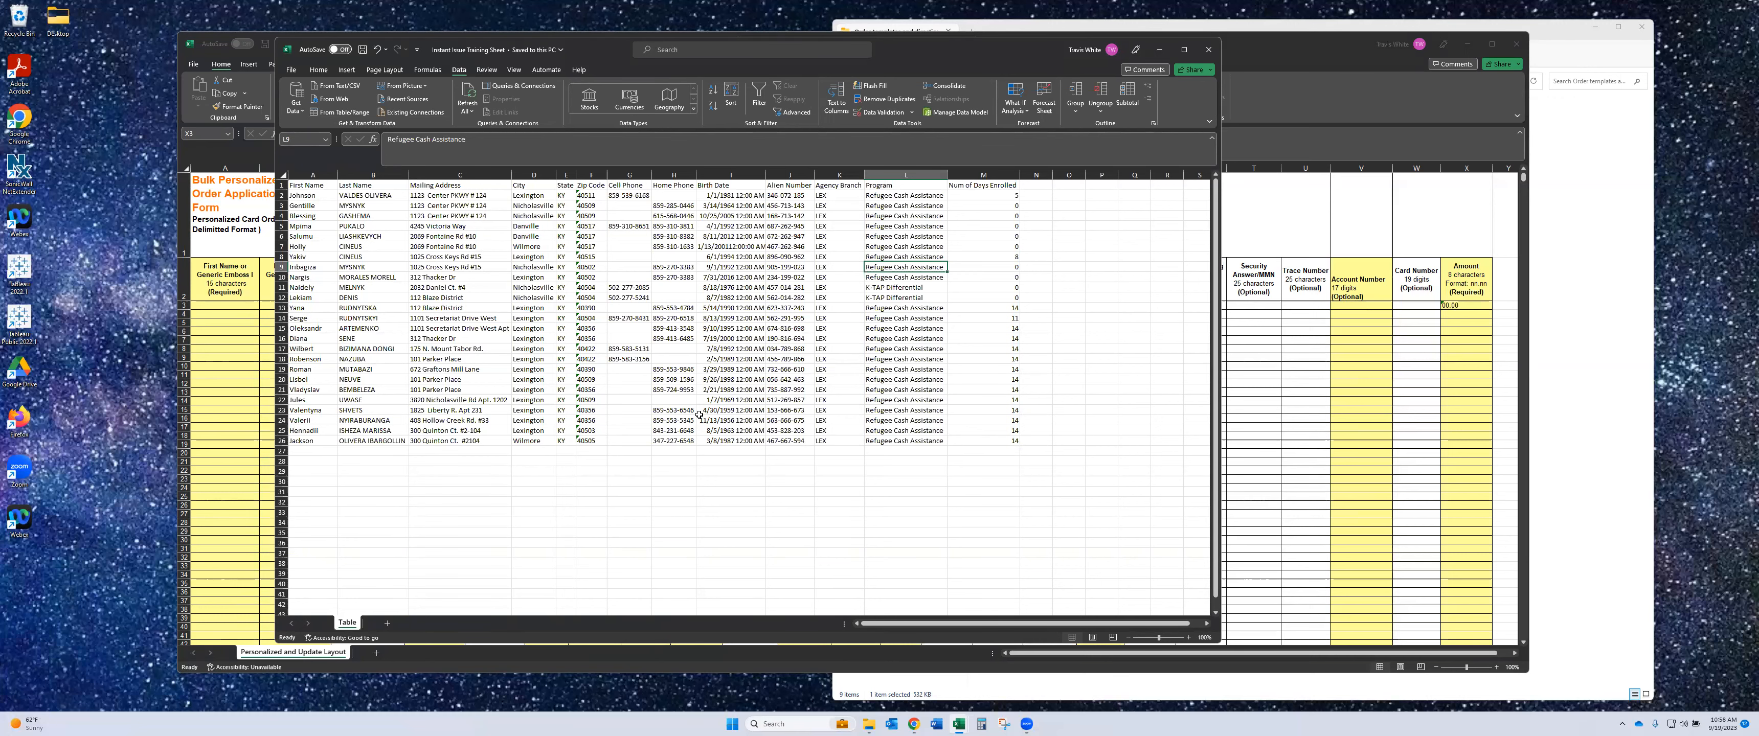
pyautogui.click(1313, 56)
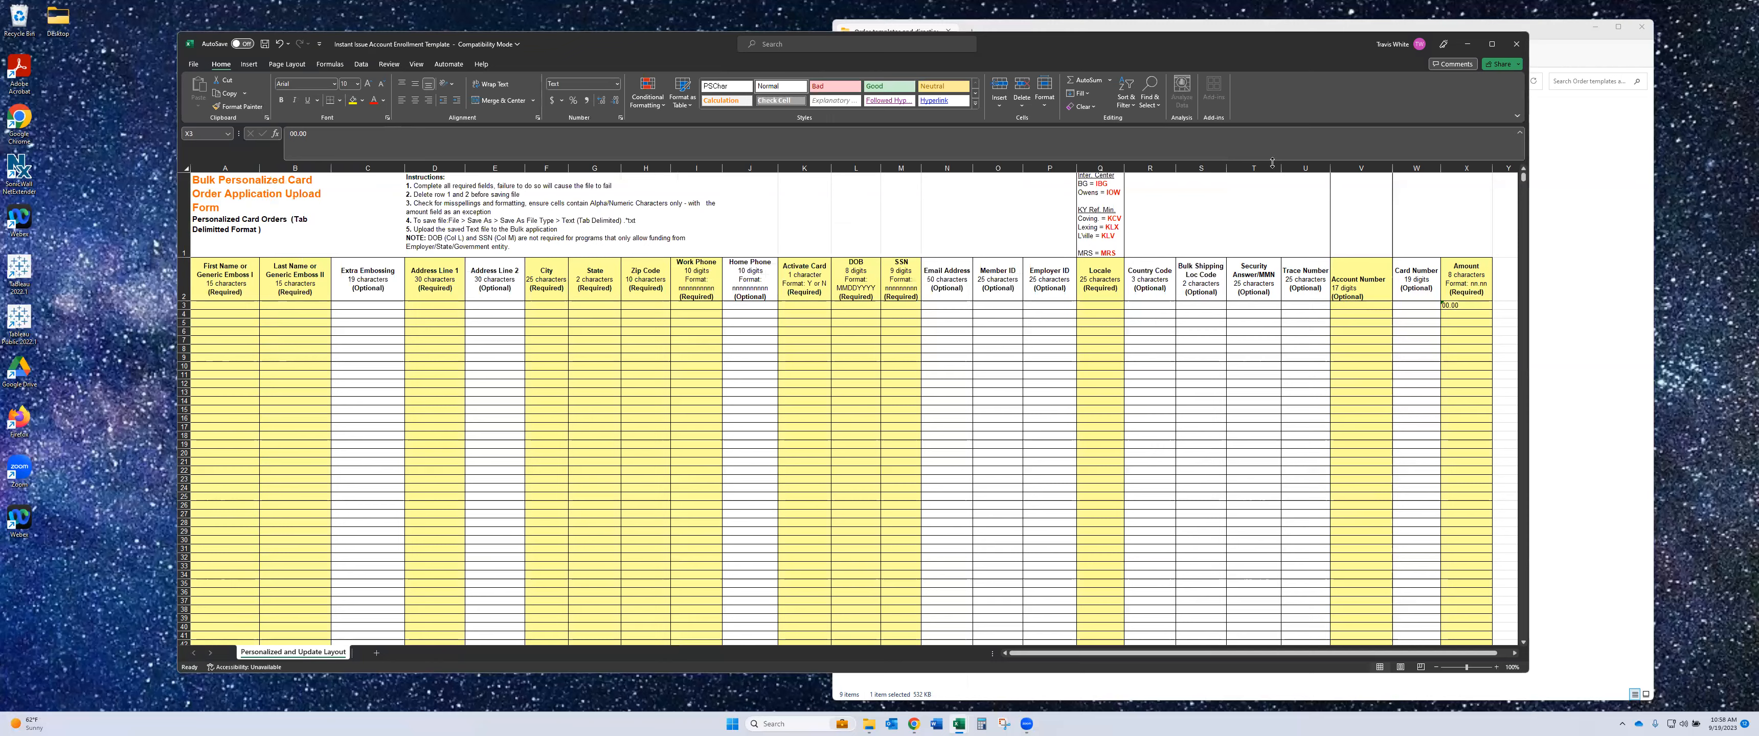
pyautogui.moveTo(964, 726)
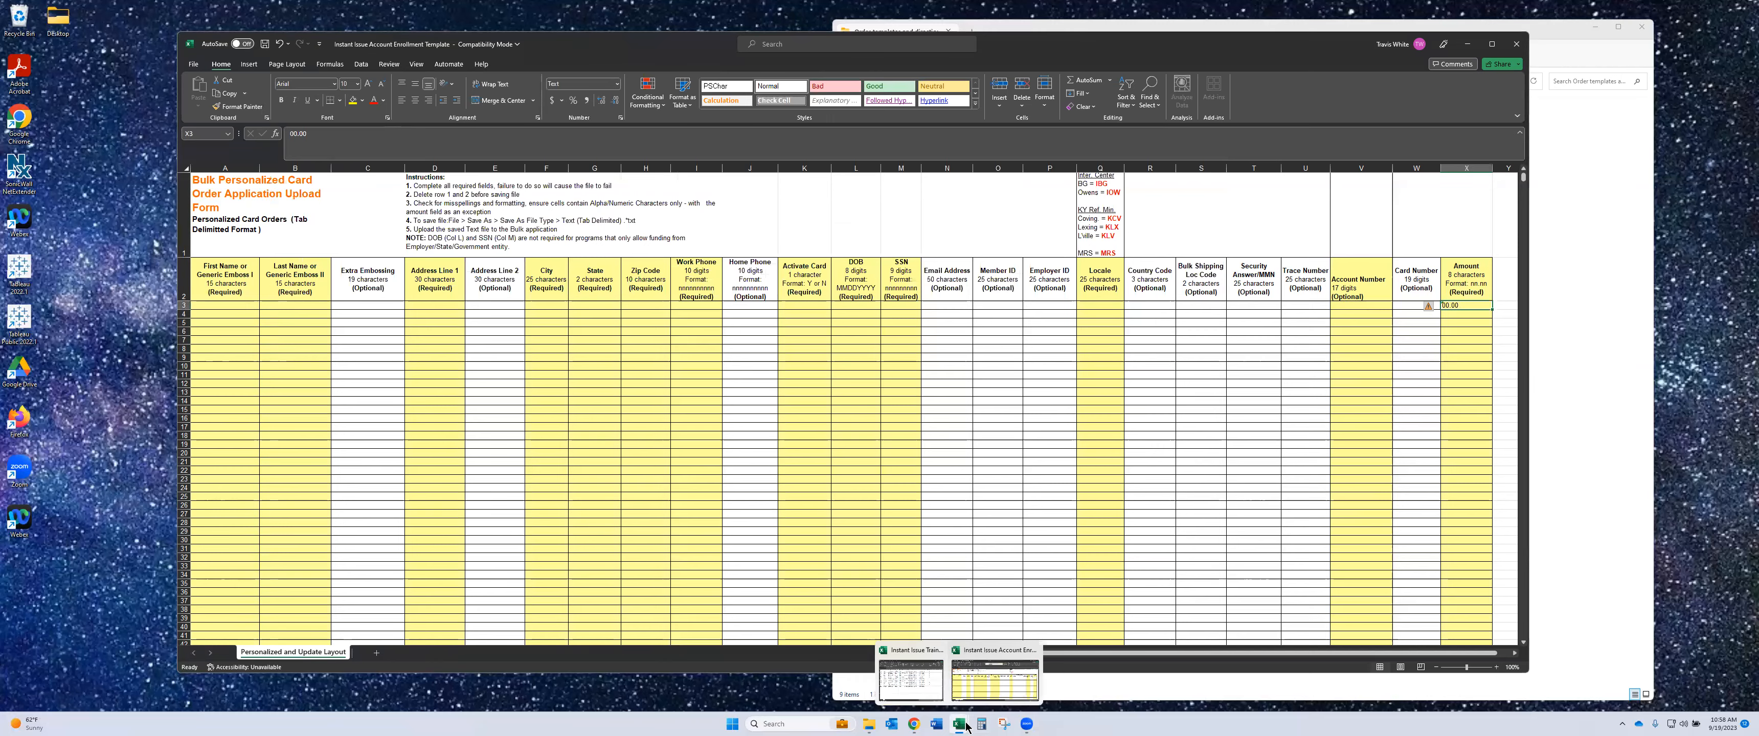
pyautogui.click(915, 655)
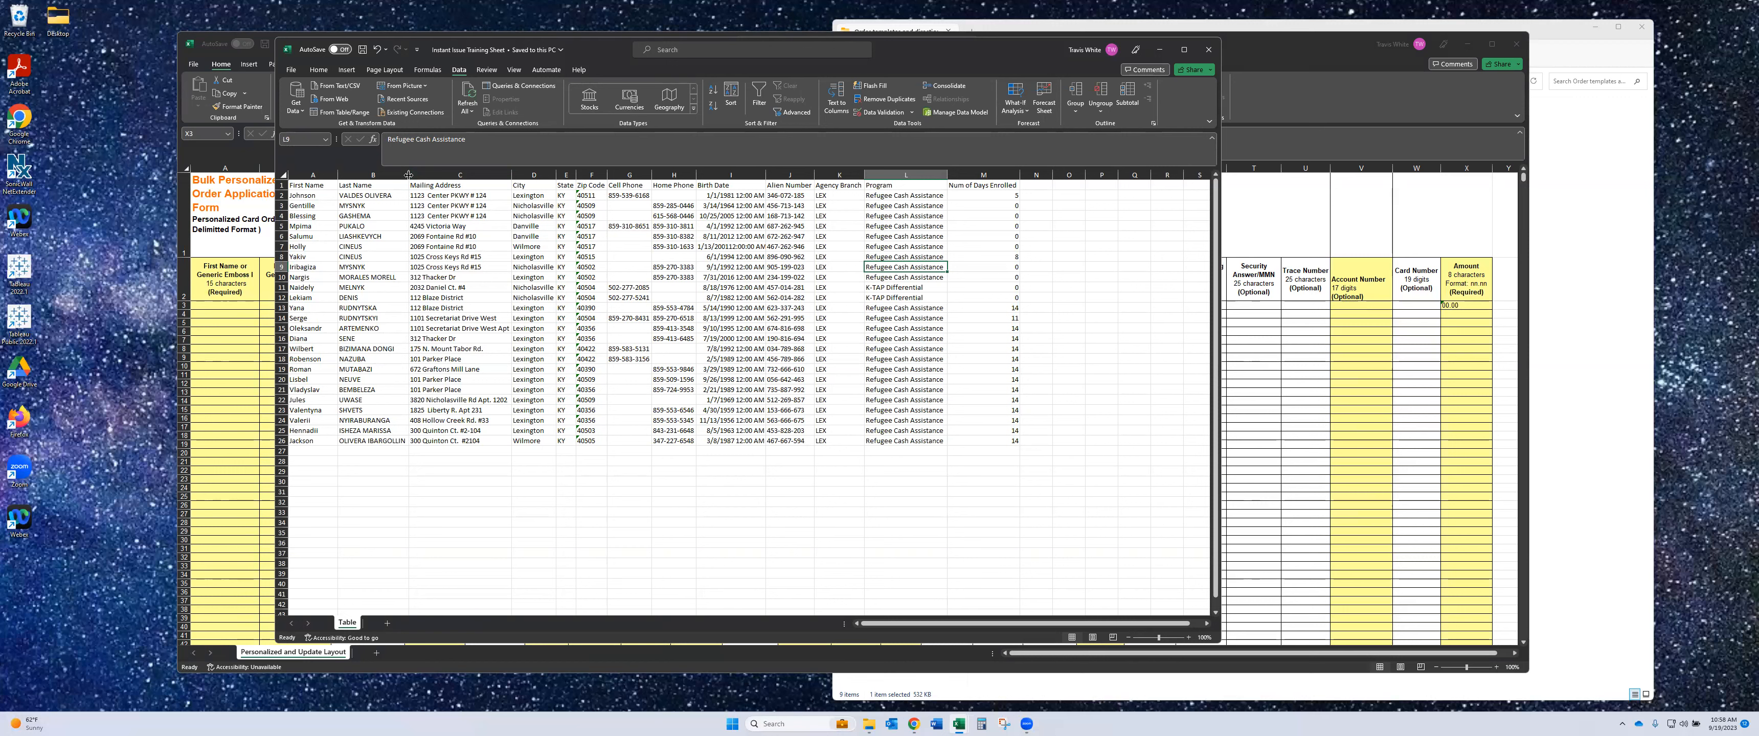
pyautogui.click(318, 69)
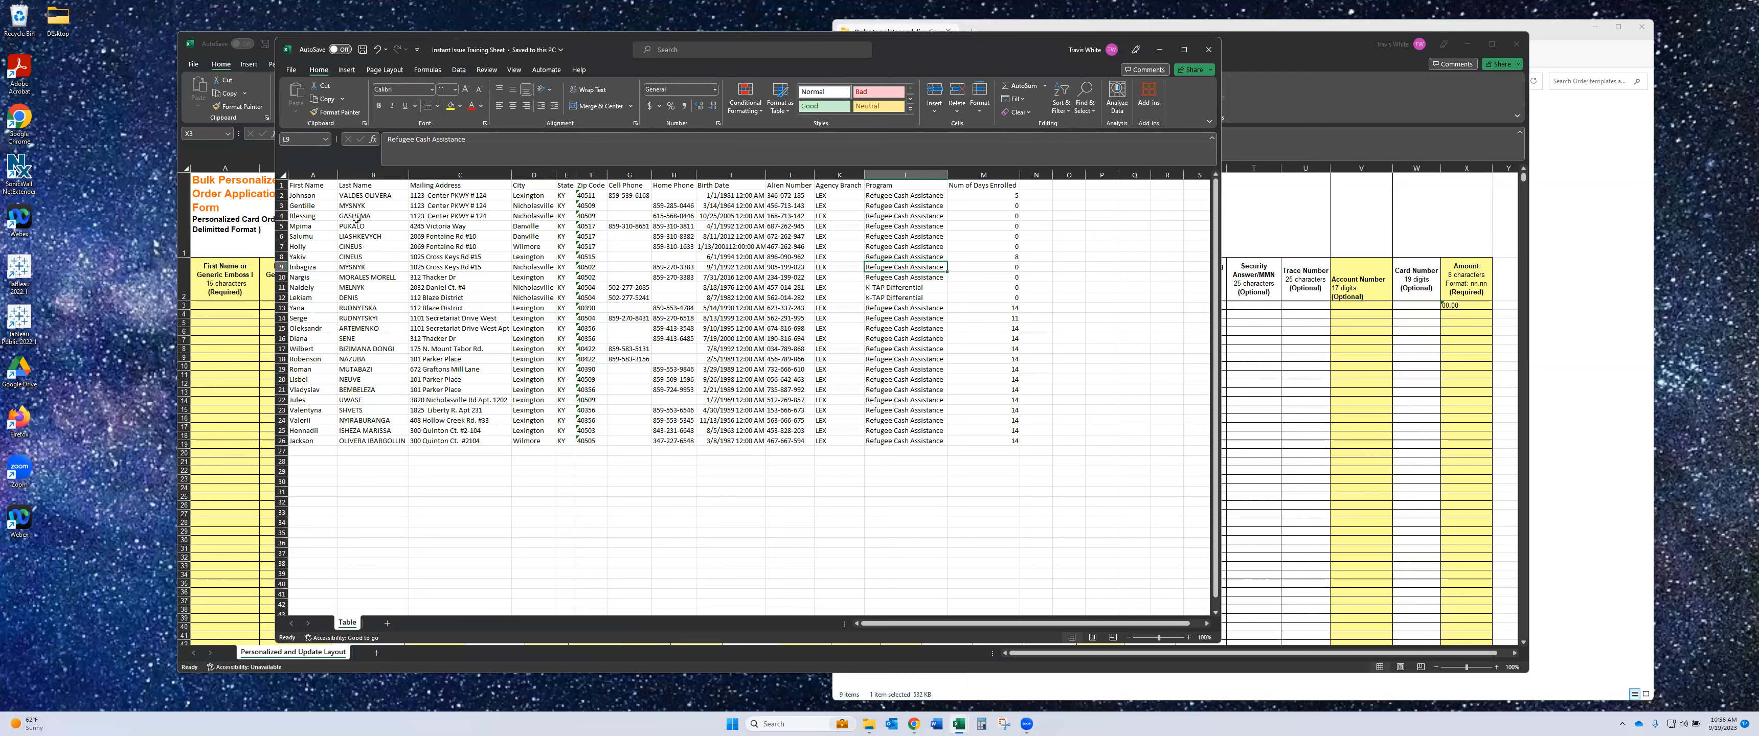
pyautogui.click(361, 171)
# - Insert blank columns before Last Name, Mailing Address and City in the training sheet
pyautogui.rightClick(364, 174)
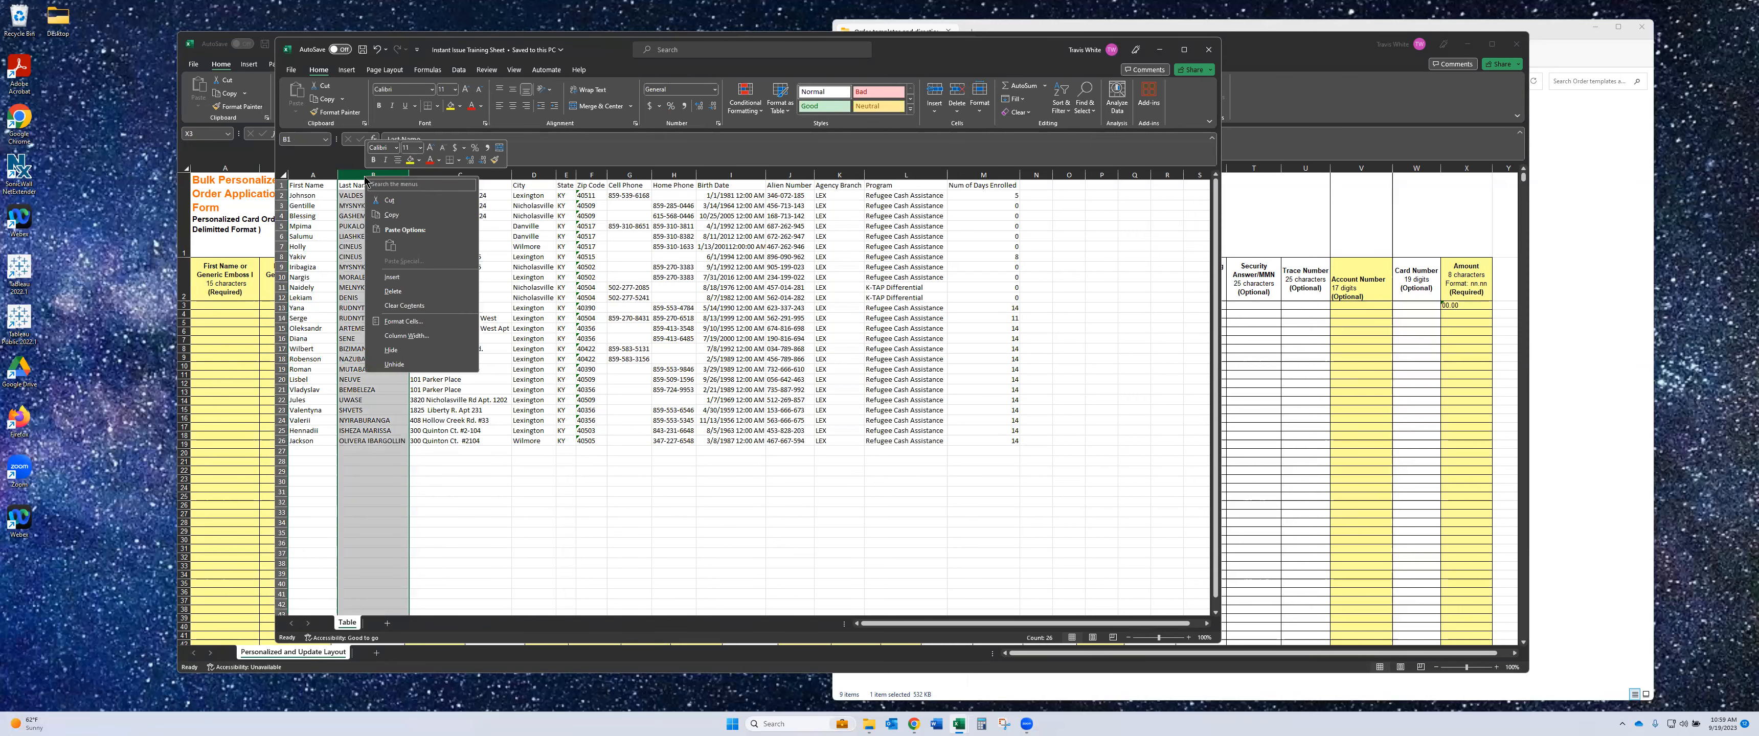
pyautogui.click(403, 278)
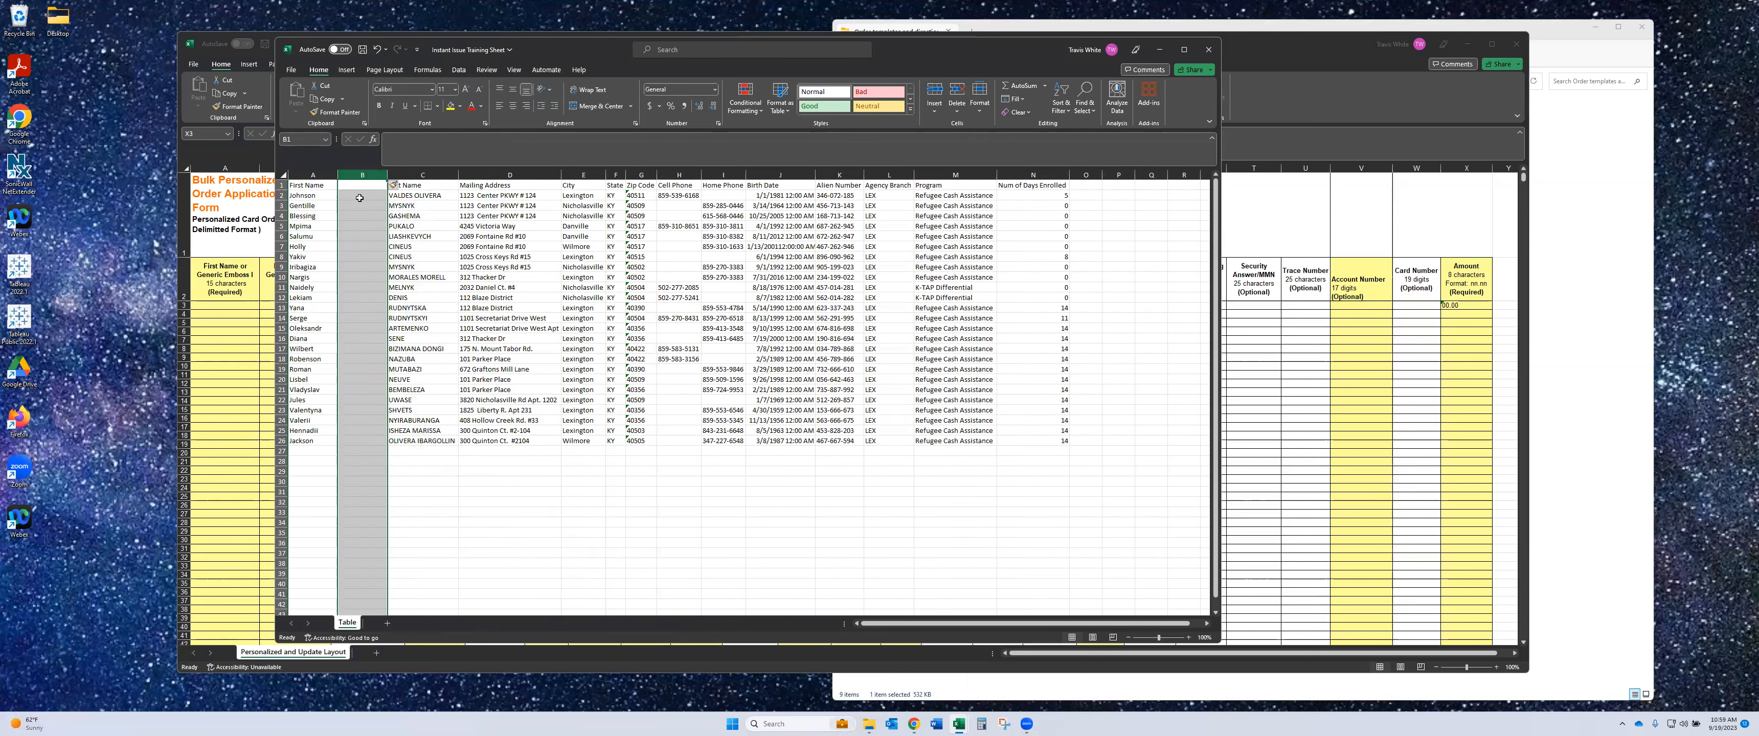
pyautogui.click(483, 170)
pyautogui.rightClick(484, 171)
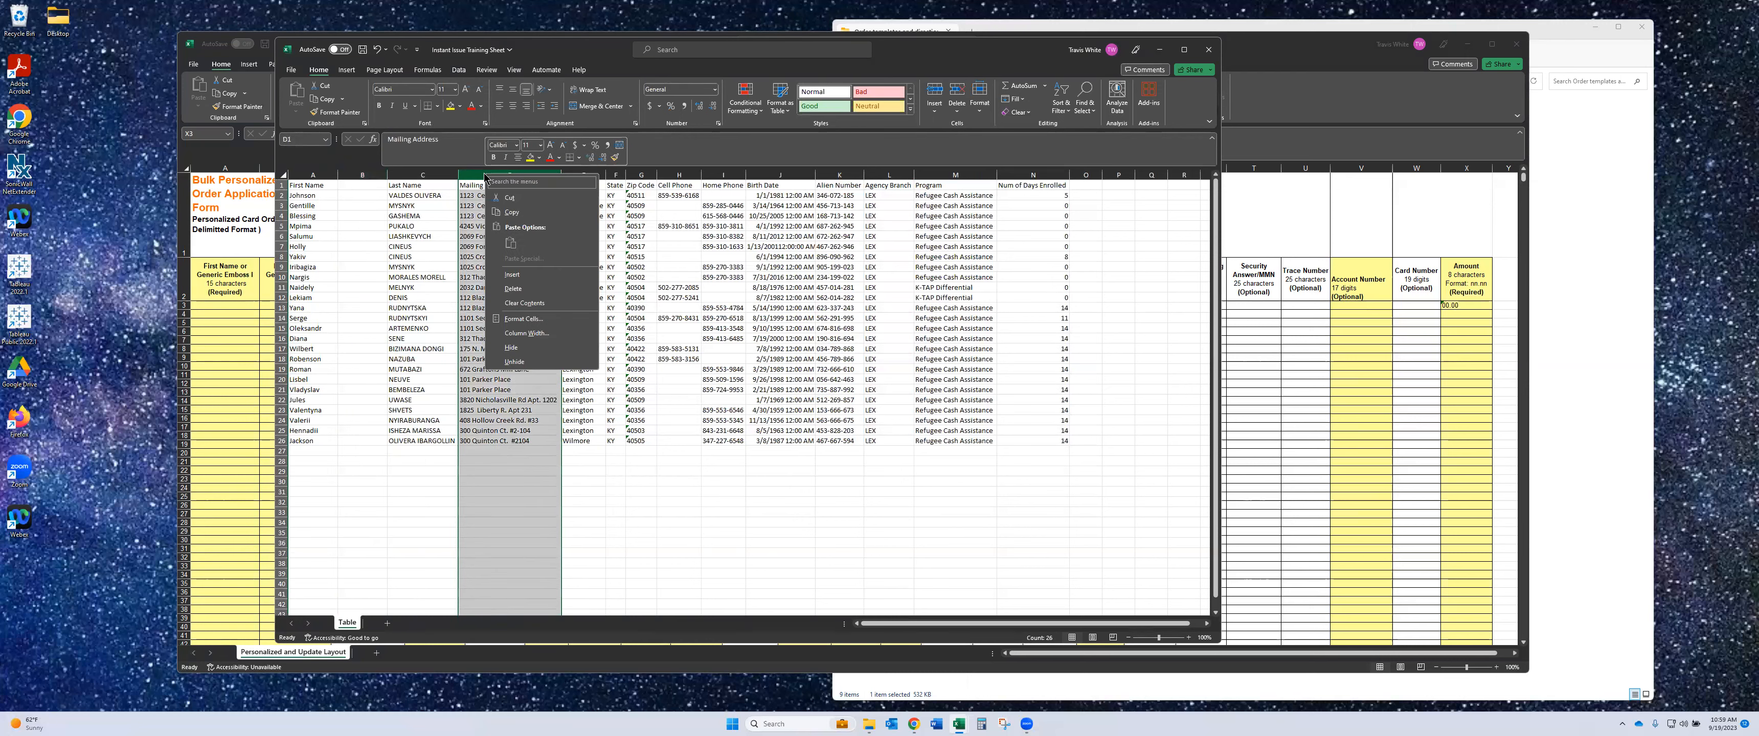
pyautogui.click(511, 275)
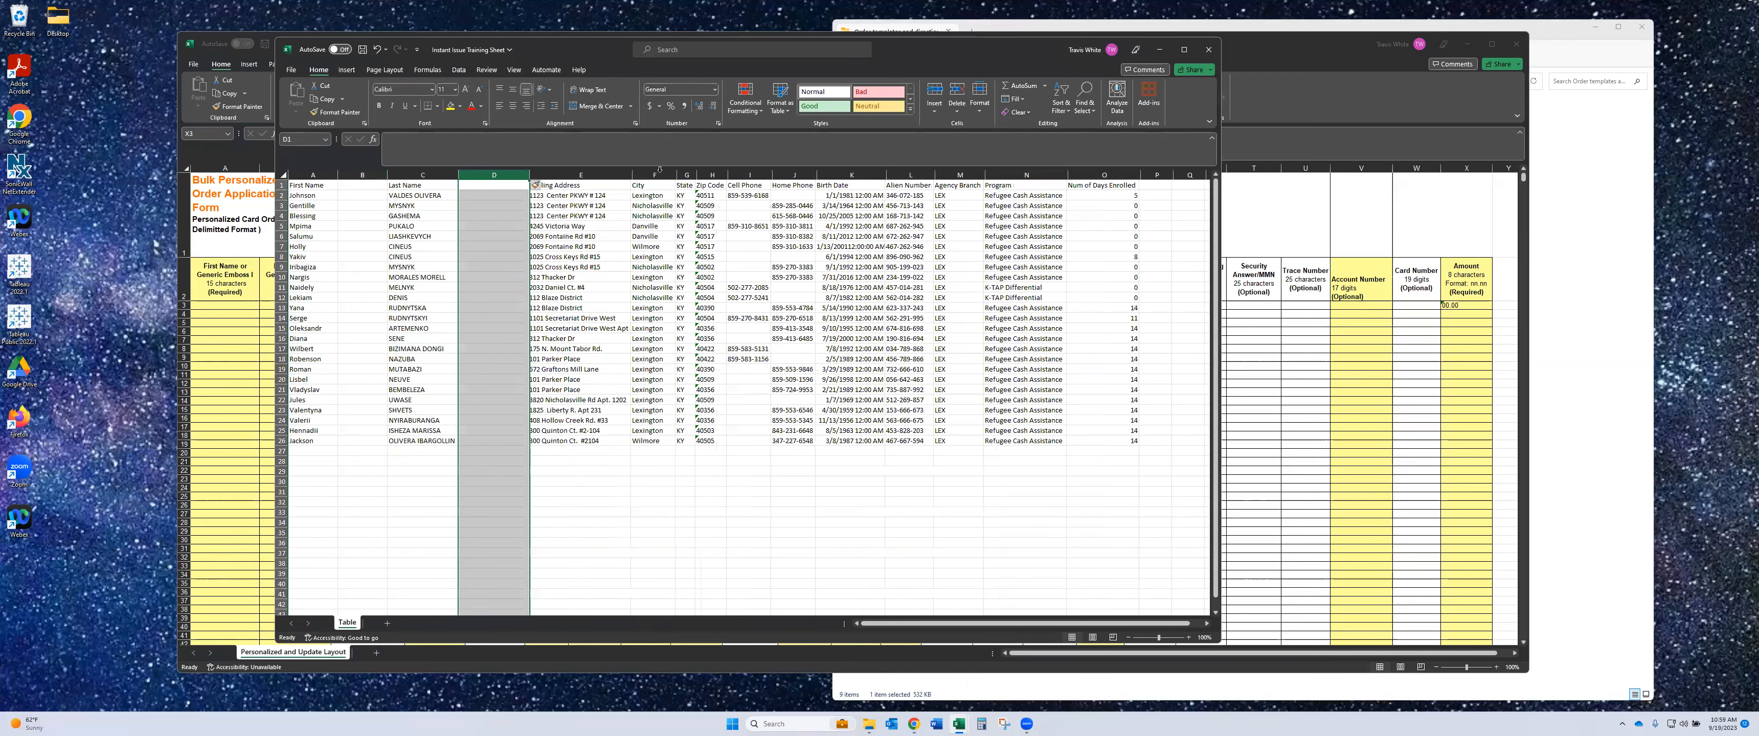
pyautogui.click(659, 173)
pyautogui.rightClick(660, 173)
pyautogui.click(686, 275)
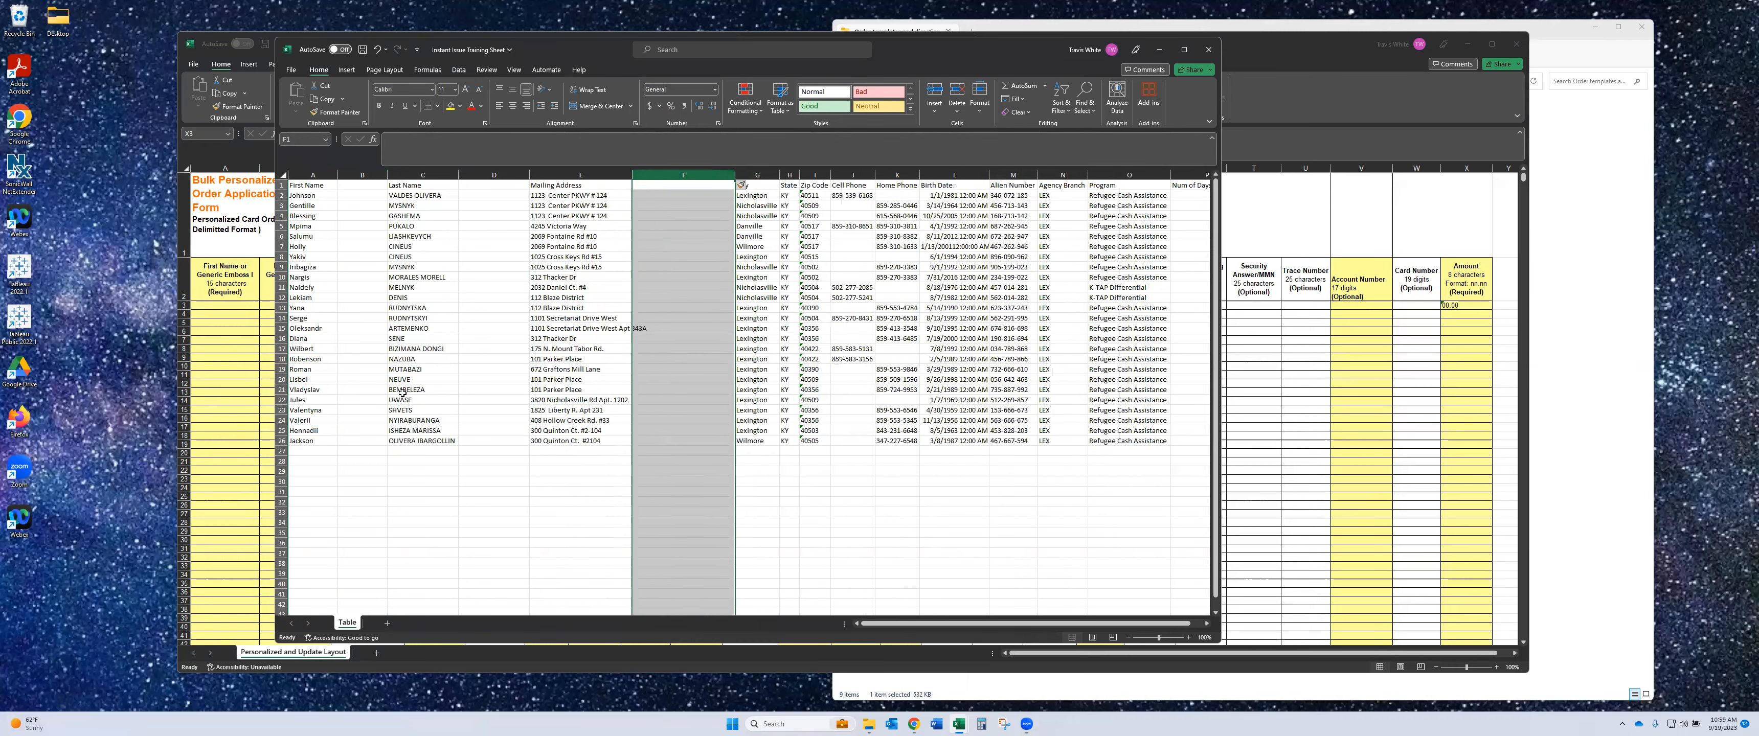
pyautogui.click(539, 470)
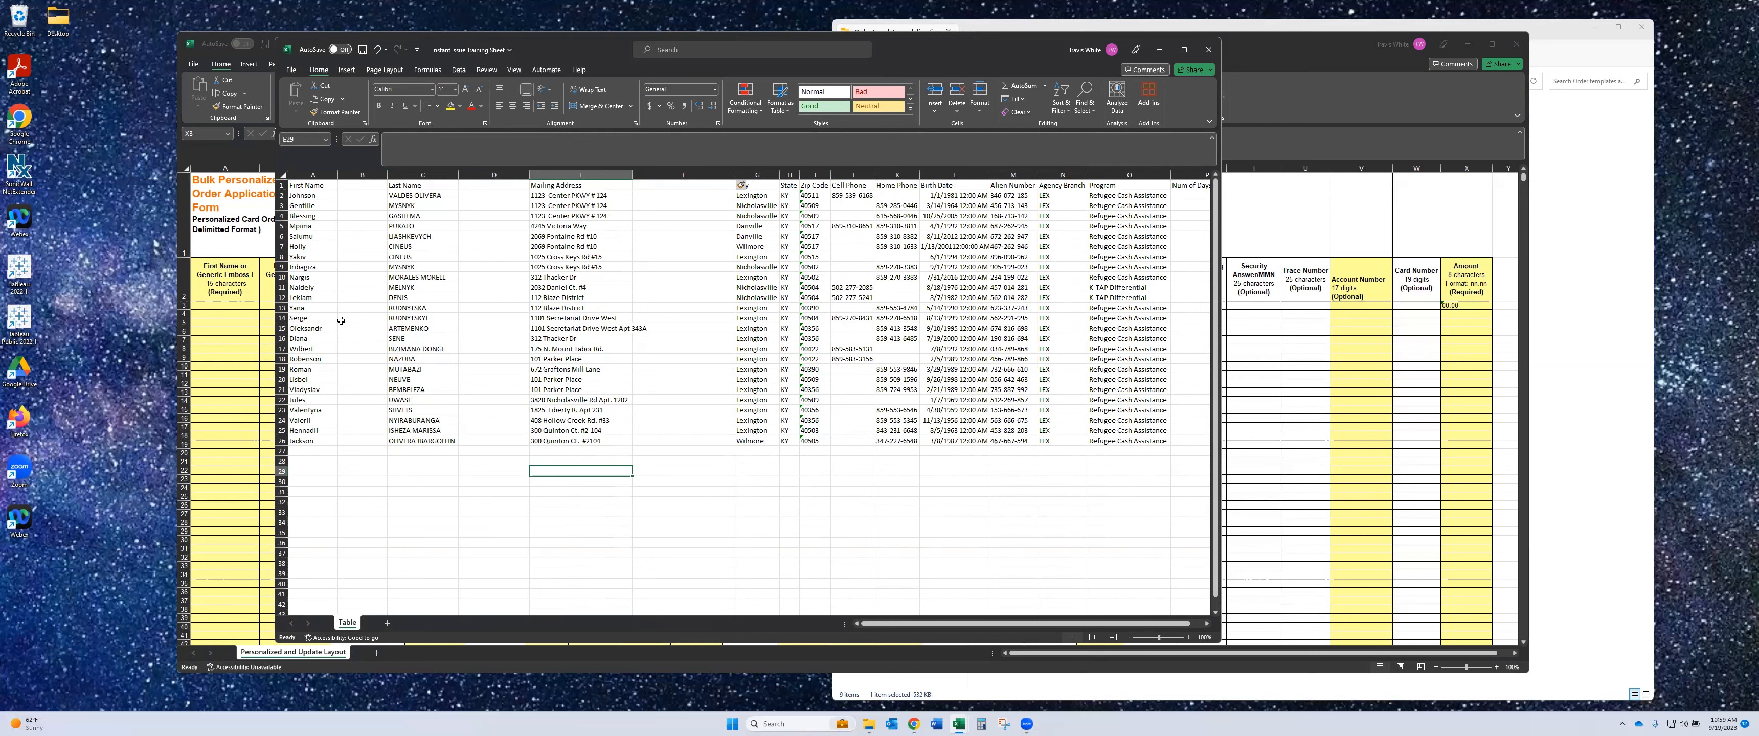
# - Run column A (First Name) through fixed-width Text to Columns with all break lines removed
pyautogui.click(320, 176)
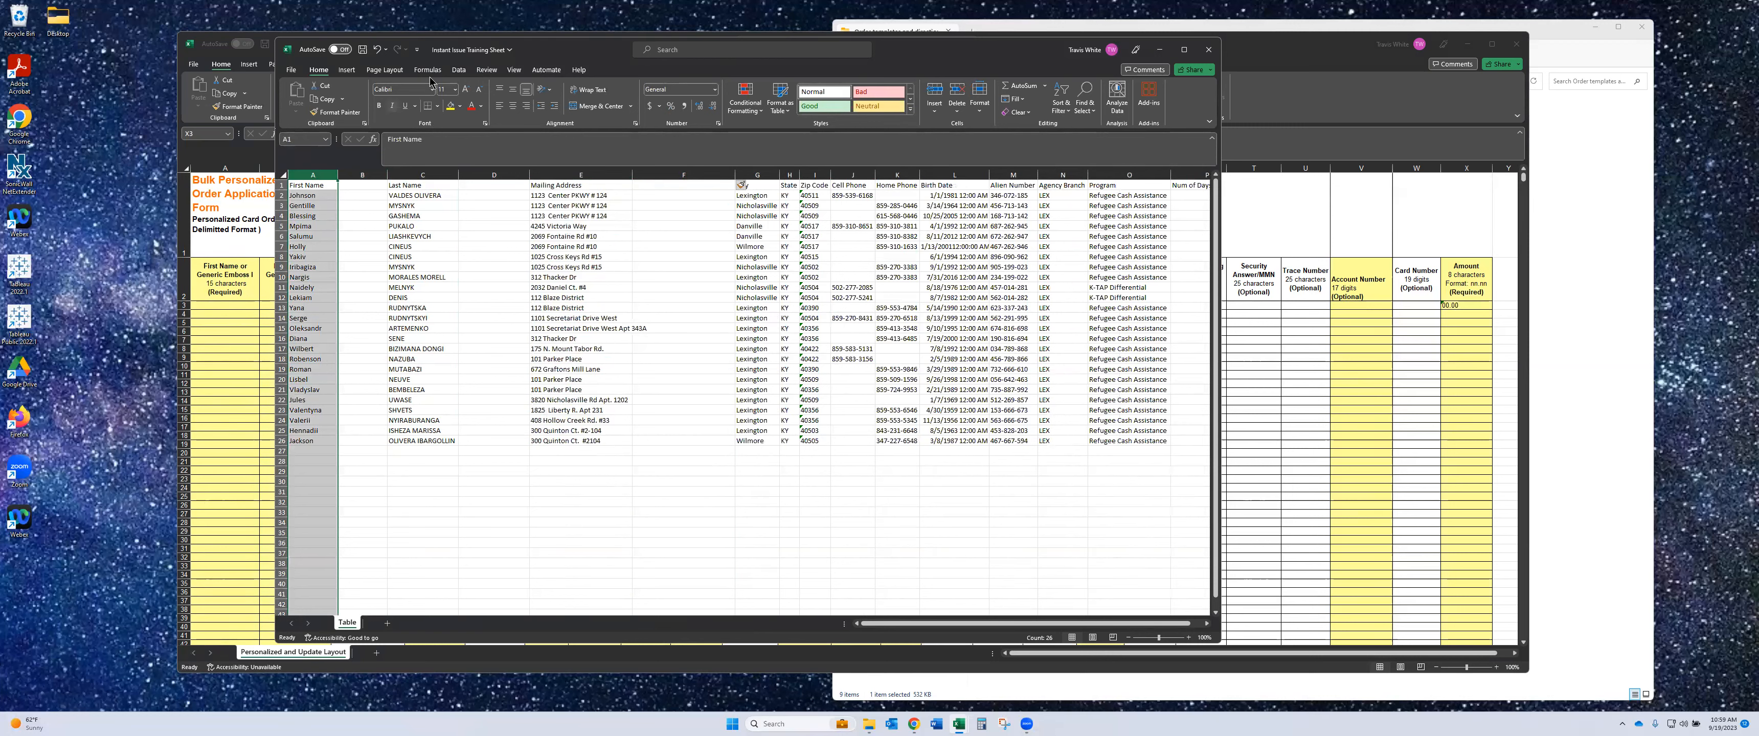
pyautogui.click(458, 71)
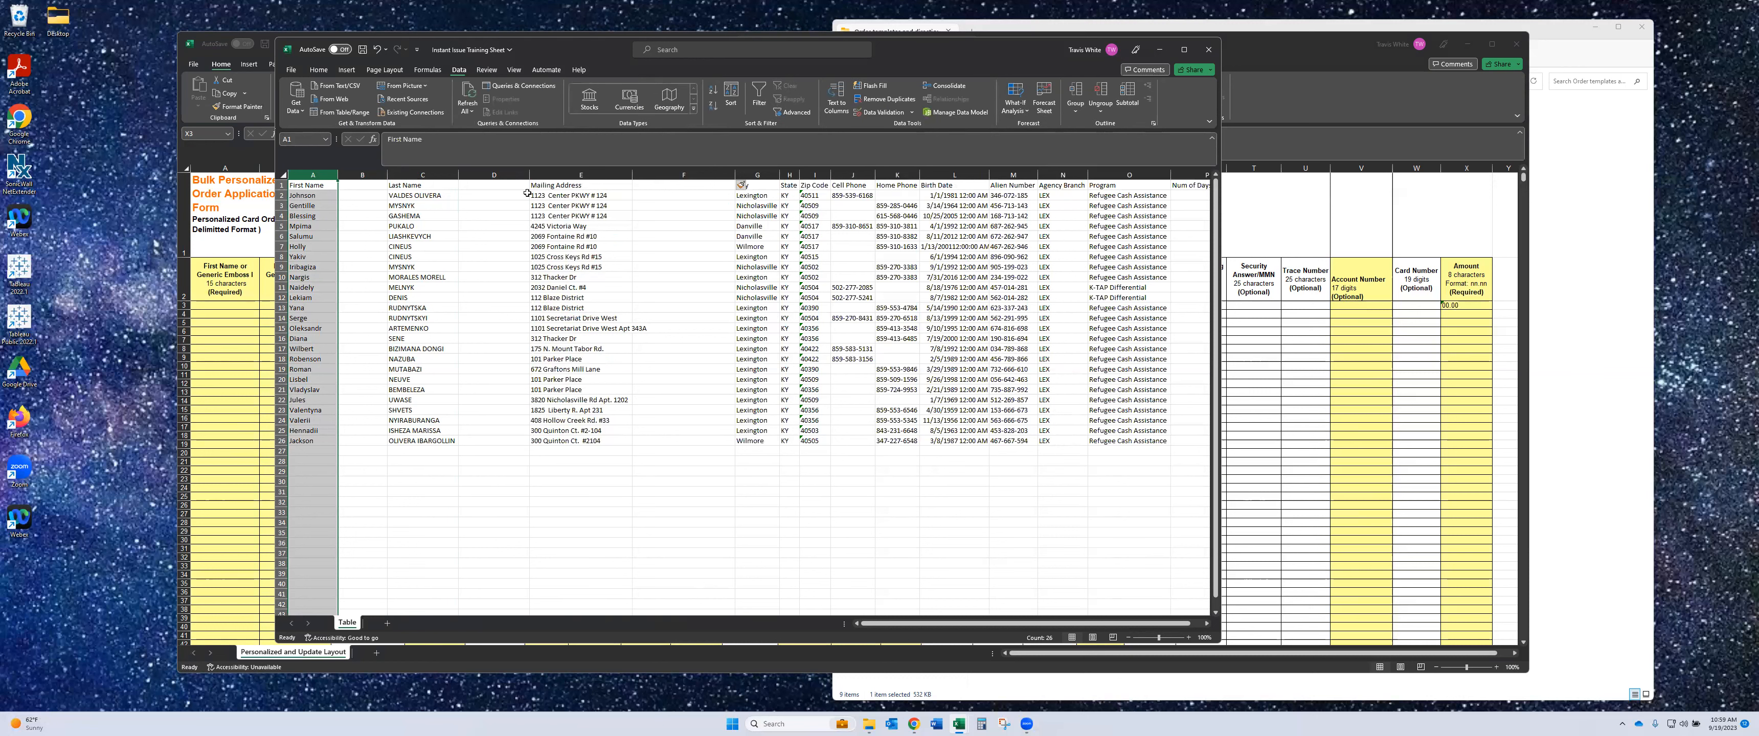
pyautogui.click(837, 106)
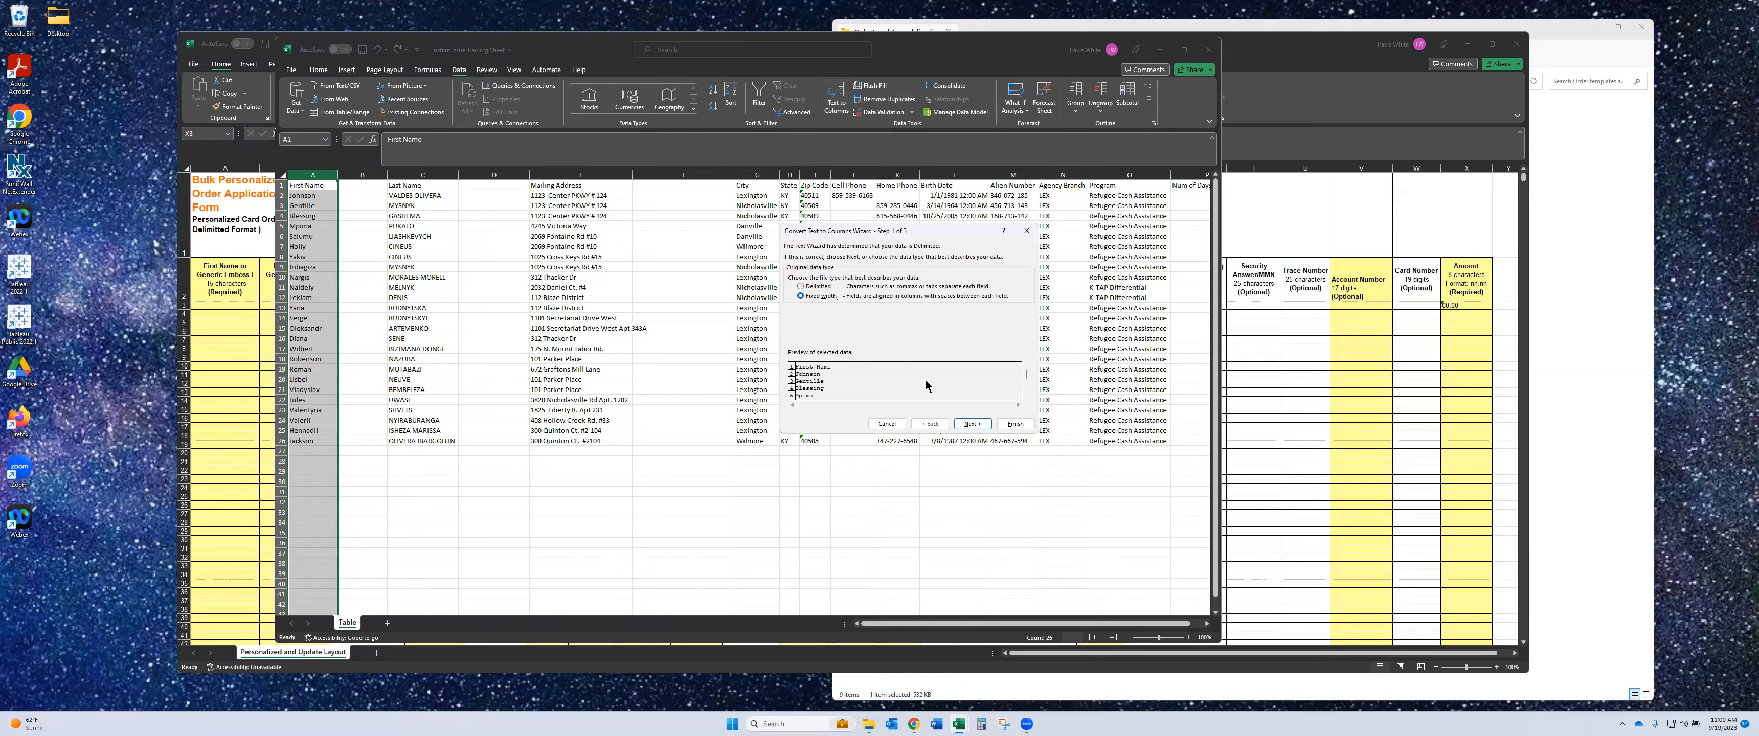
pyautogui.click(973, 424)
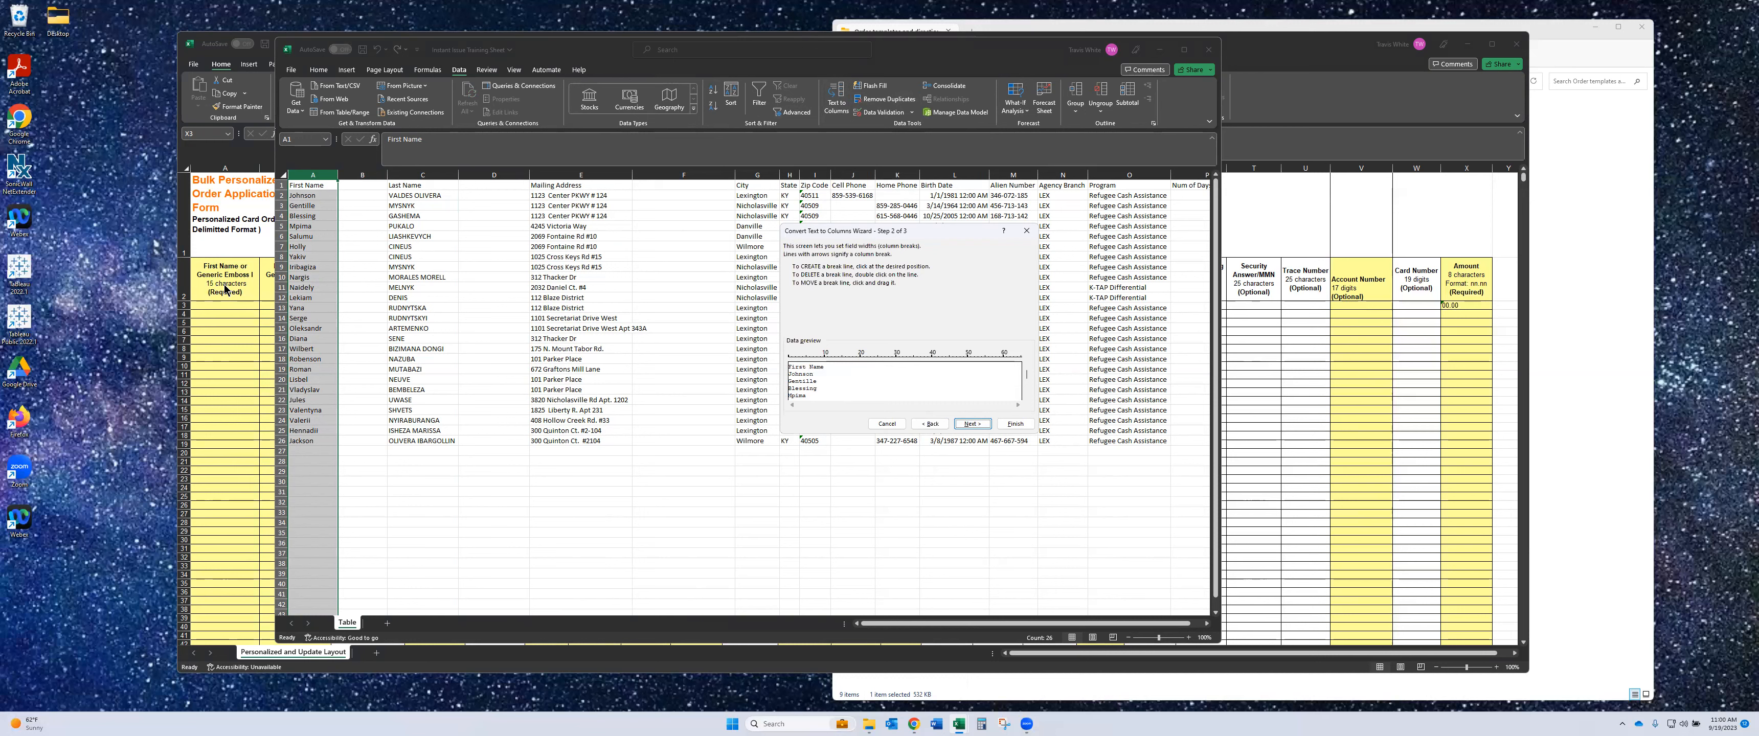
pyautogui.click(849, 369)
pyautogui.doubleClick(842, 360)
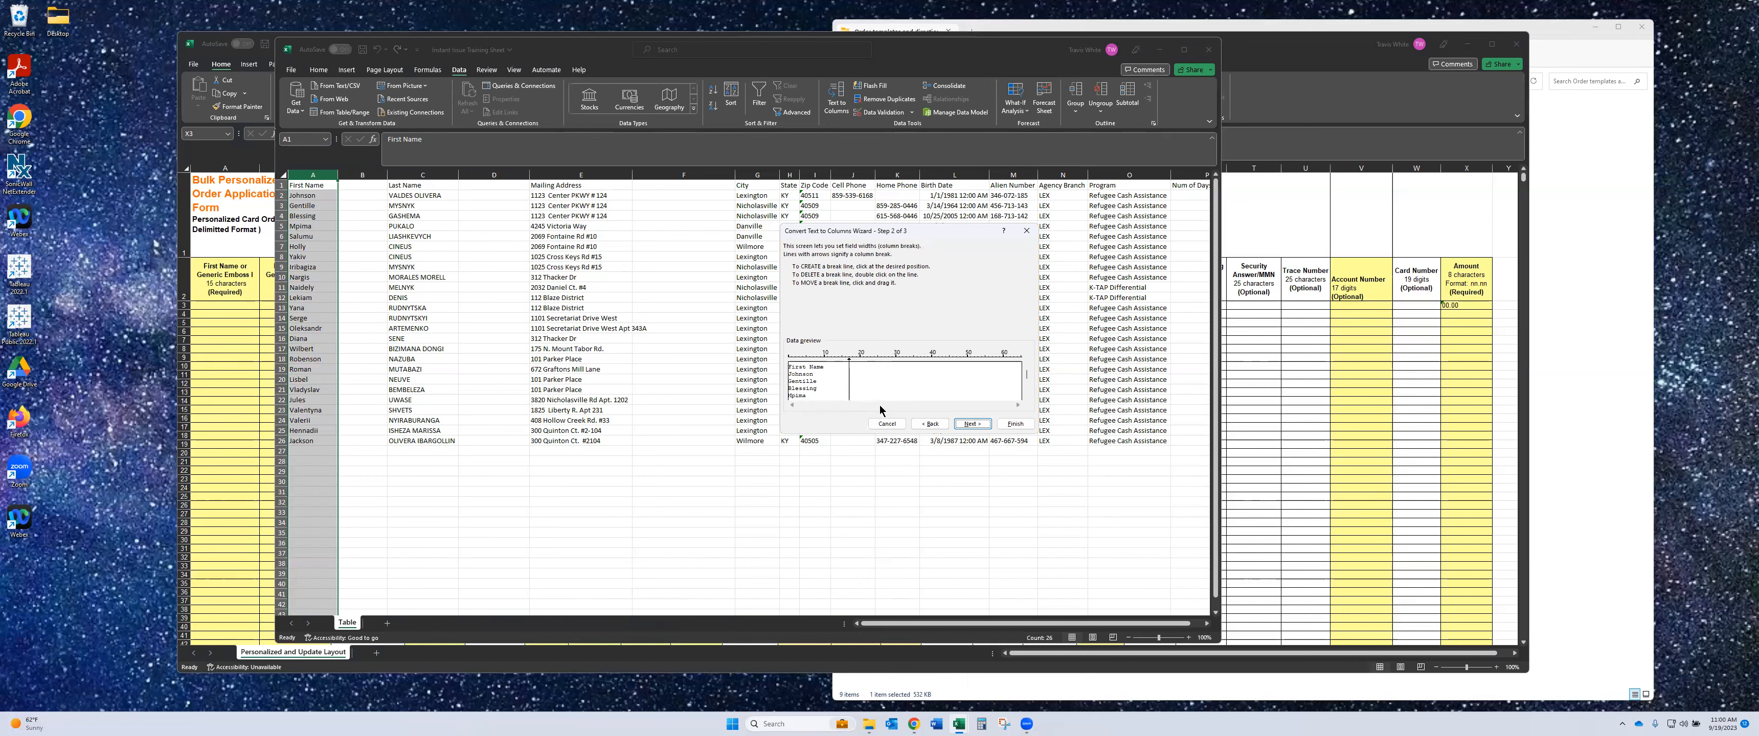
pyautogui.doubleClick(850, 362)
pyautogui.click(1007, 425)
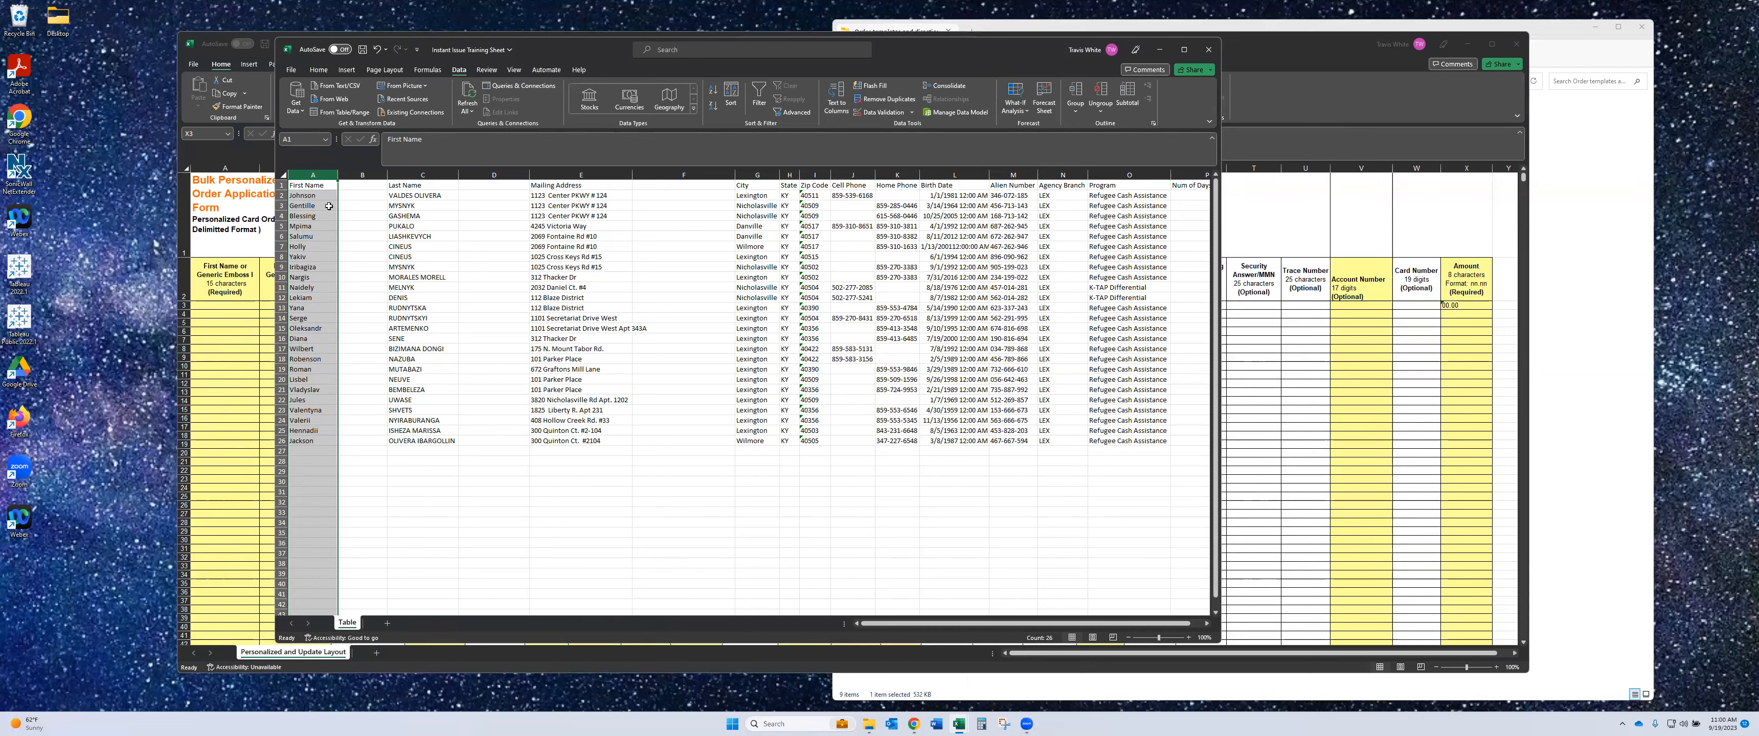
pyautogui.click(363, 173)
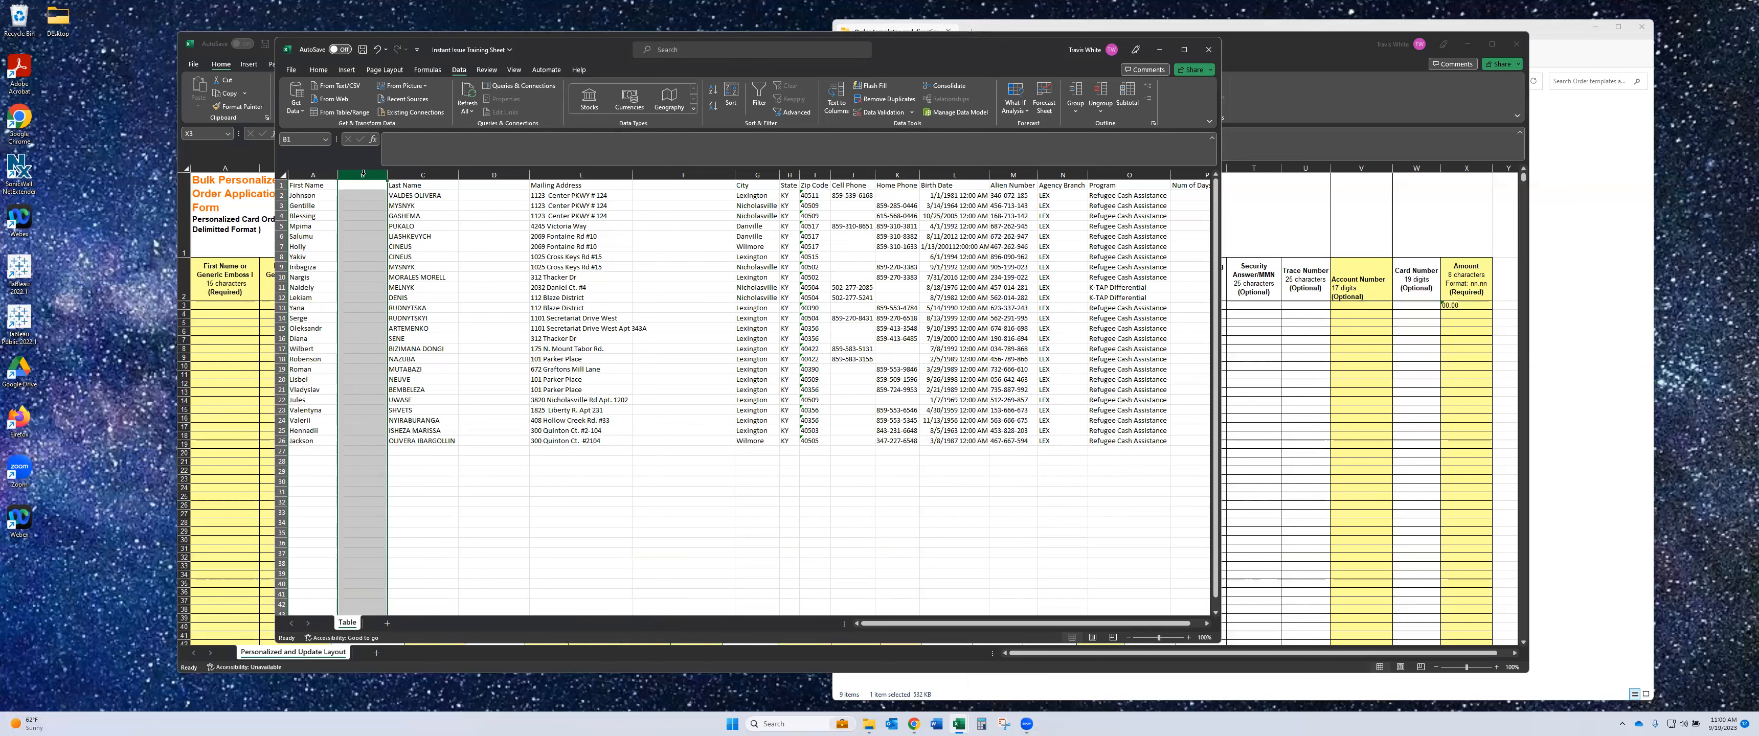
# - Delete empty column B so Last Name sits beside First Name, and shift the window
pyautogui.rightClick(362, 175)
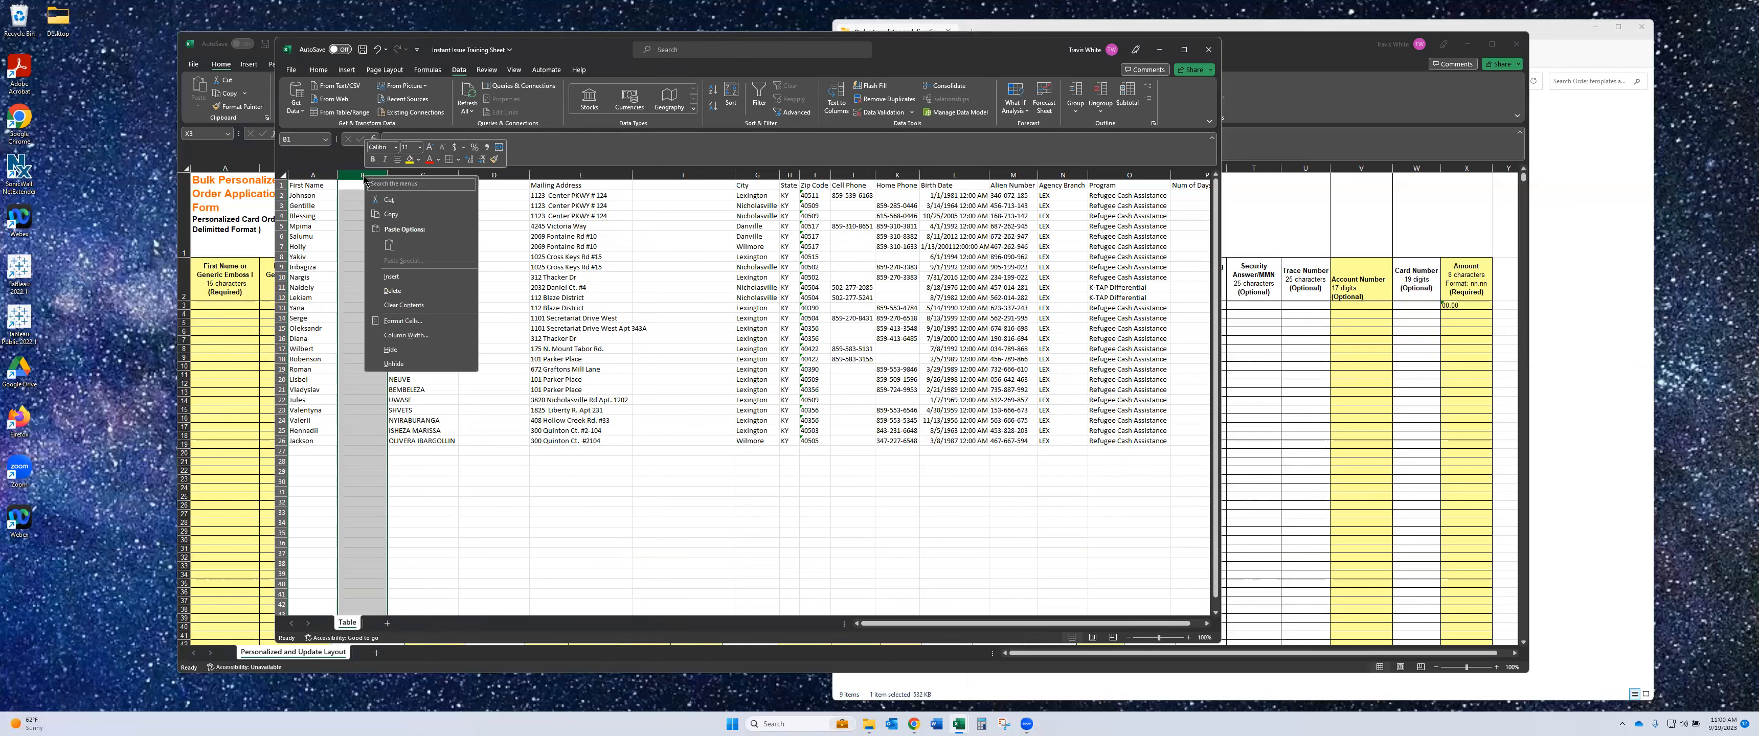
pyautogui.click(393, 290)
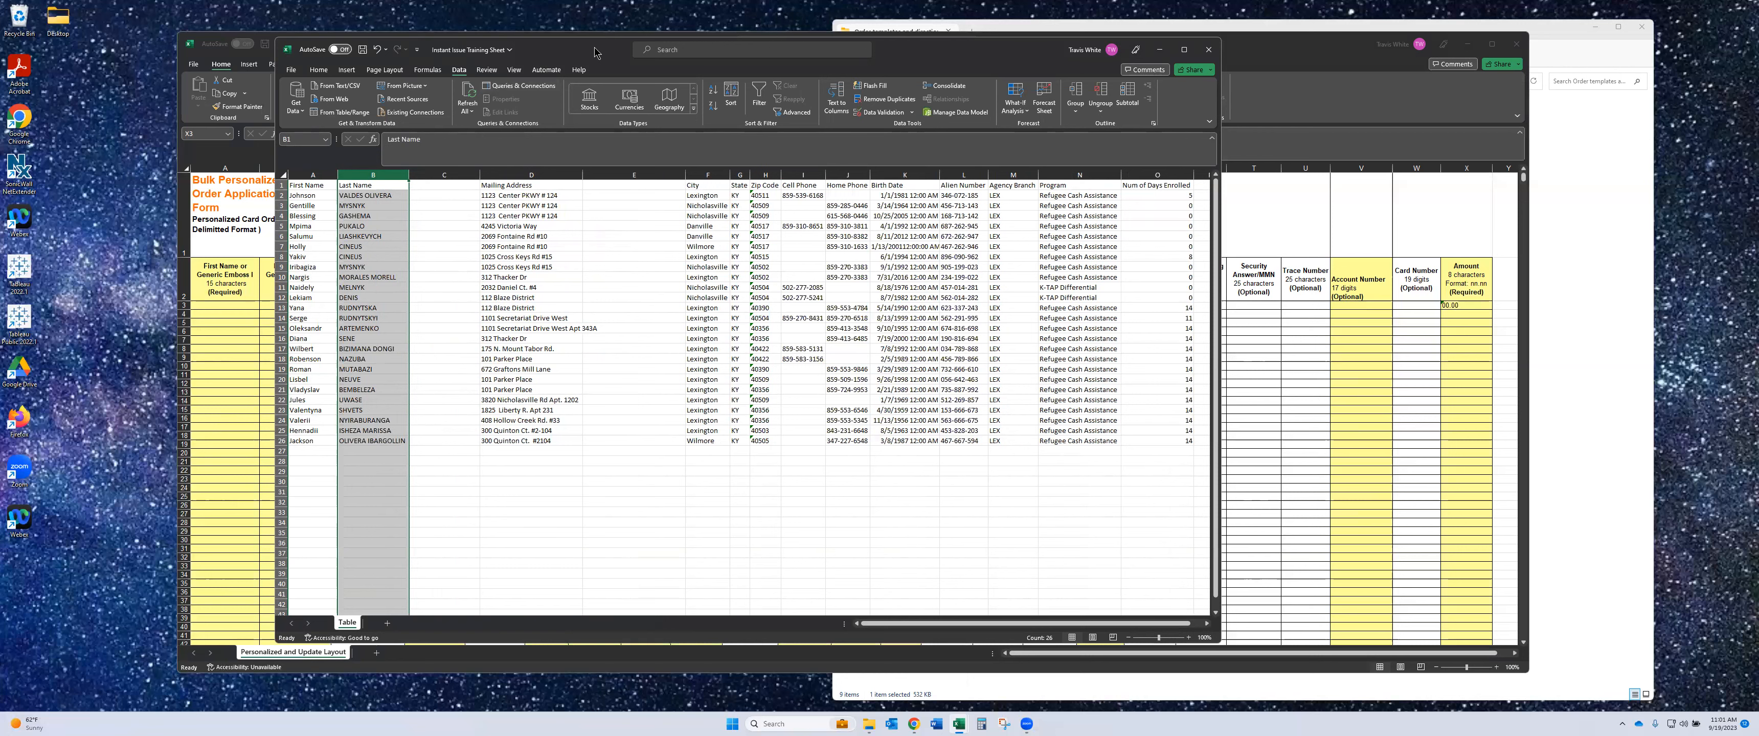
pyautogui.moveTo(594, 52); pyautogui.dragTo(657, 59)
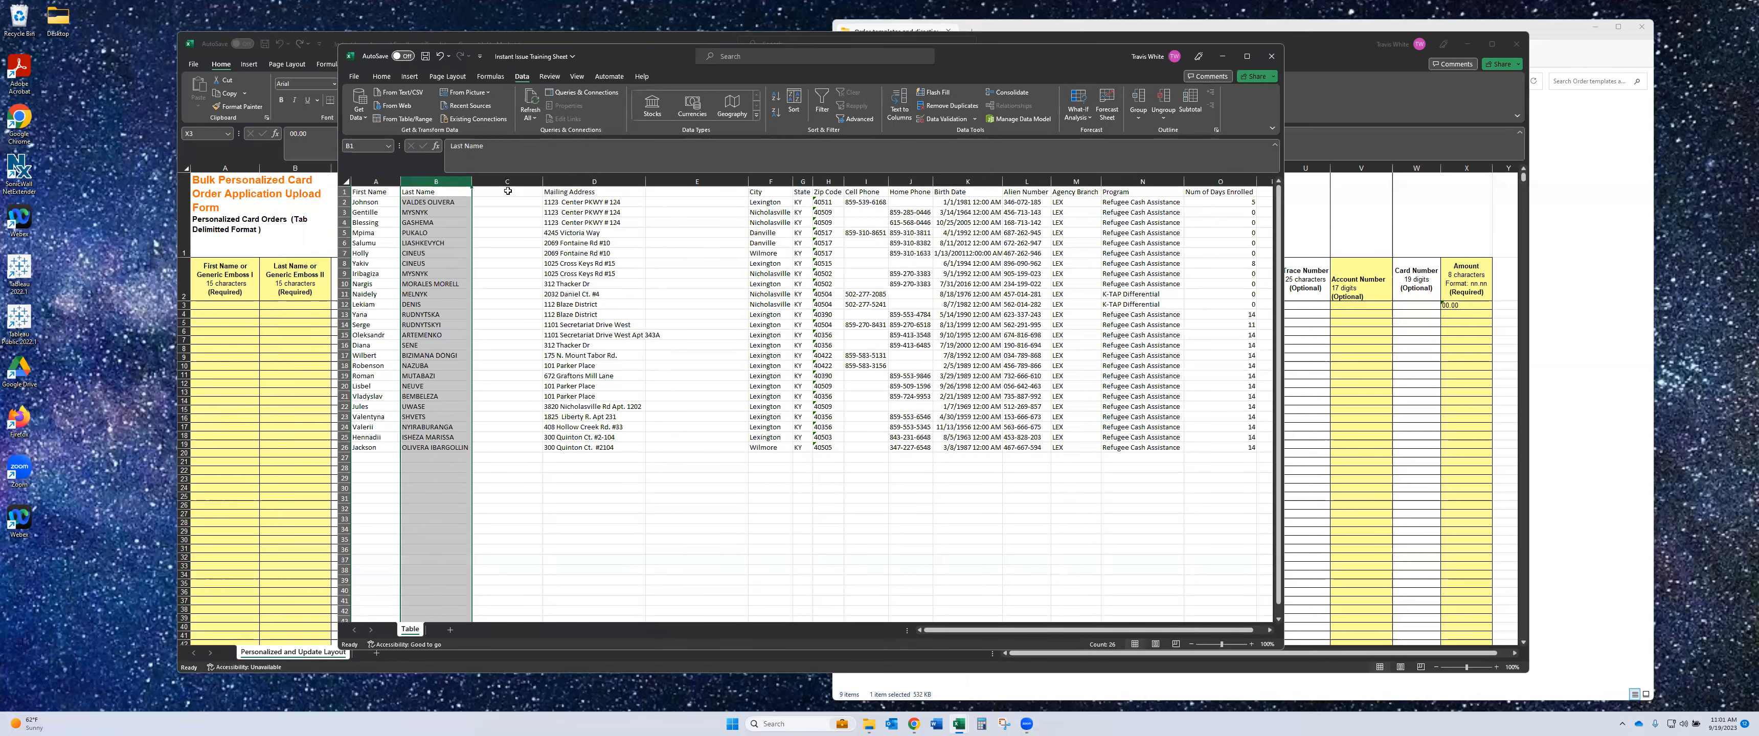
# - Run the Last Name column through fixed-width Text to Columns and check the leftover text
pyautogui.click(899, 103)
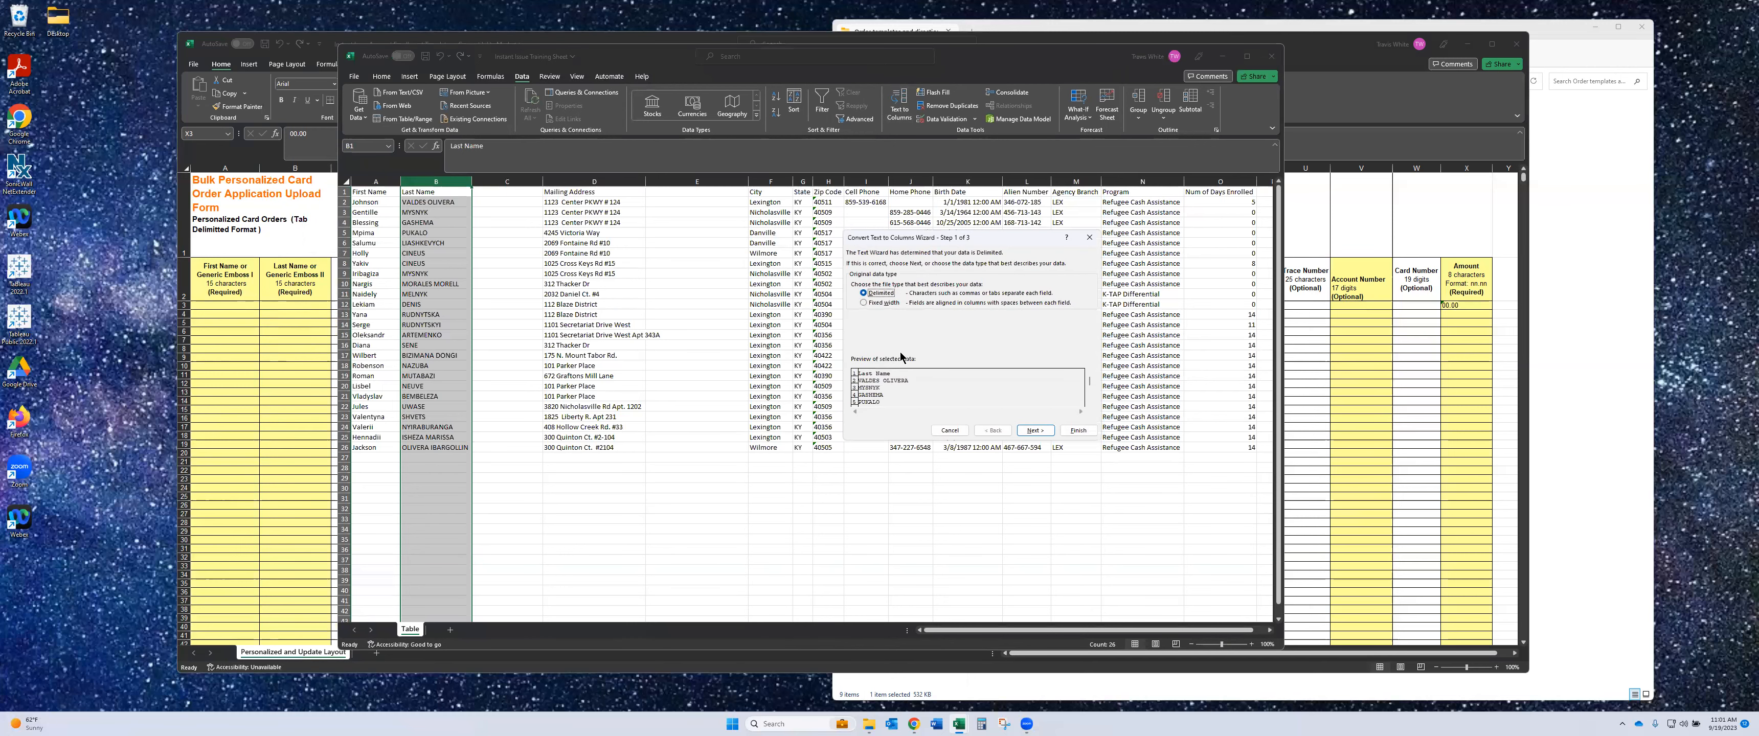
pyautogui.click(1037, 433)
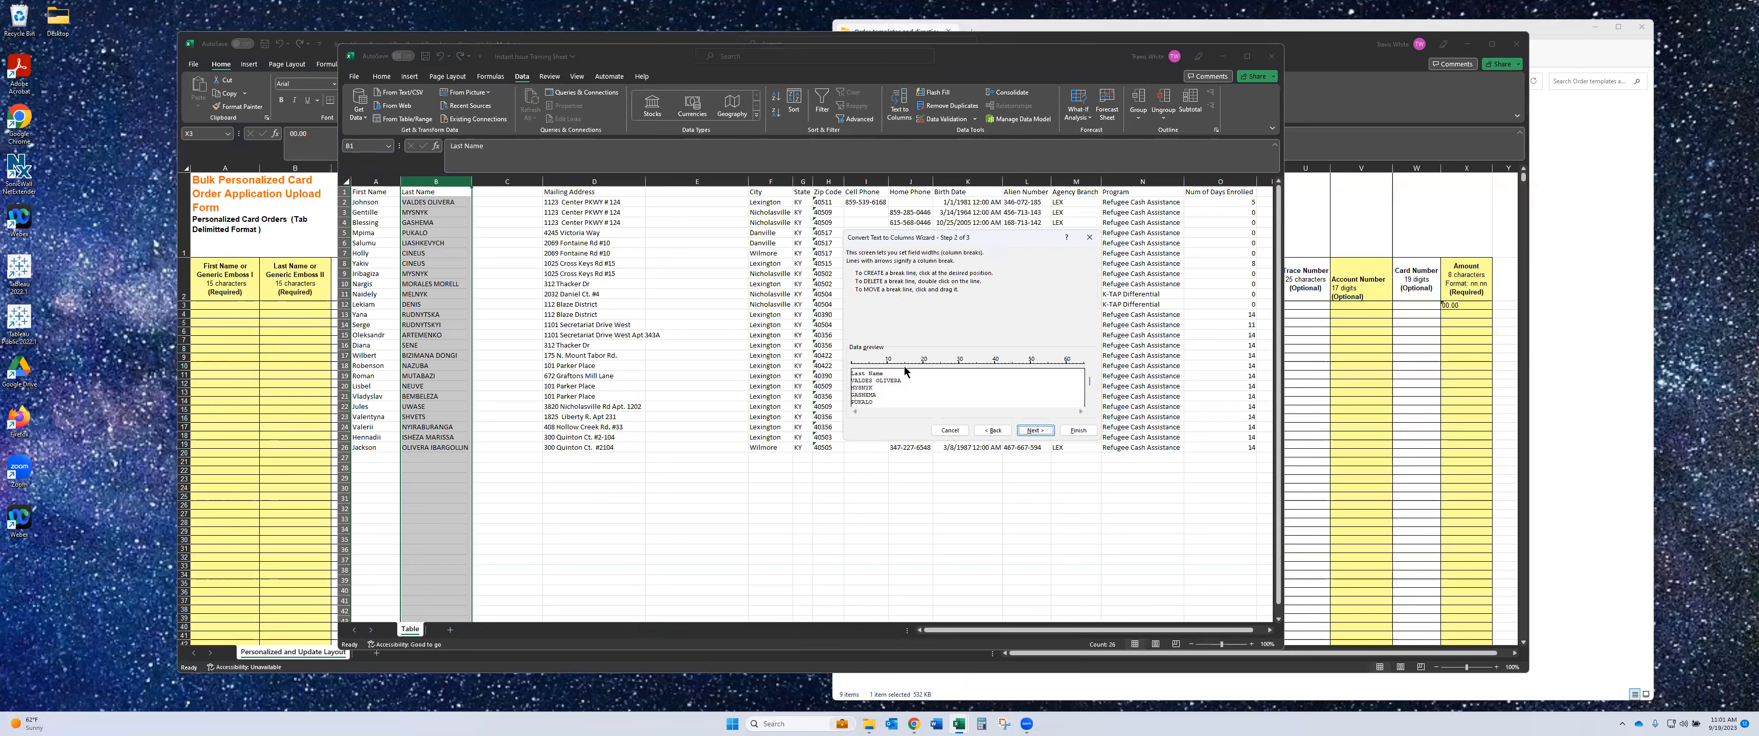
pyautogui.click(1078, 431)
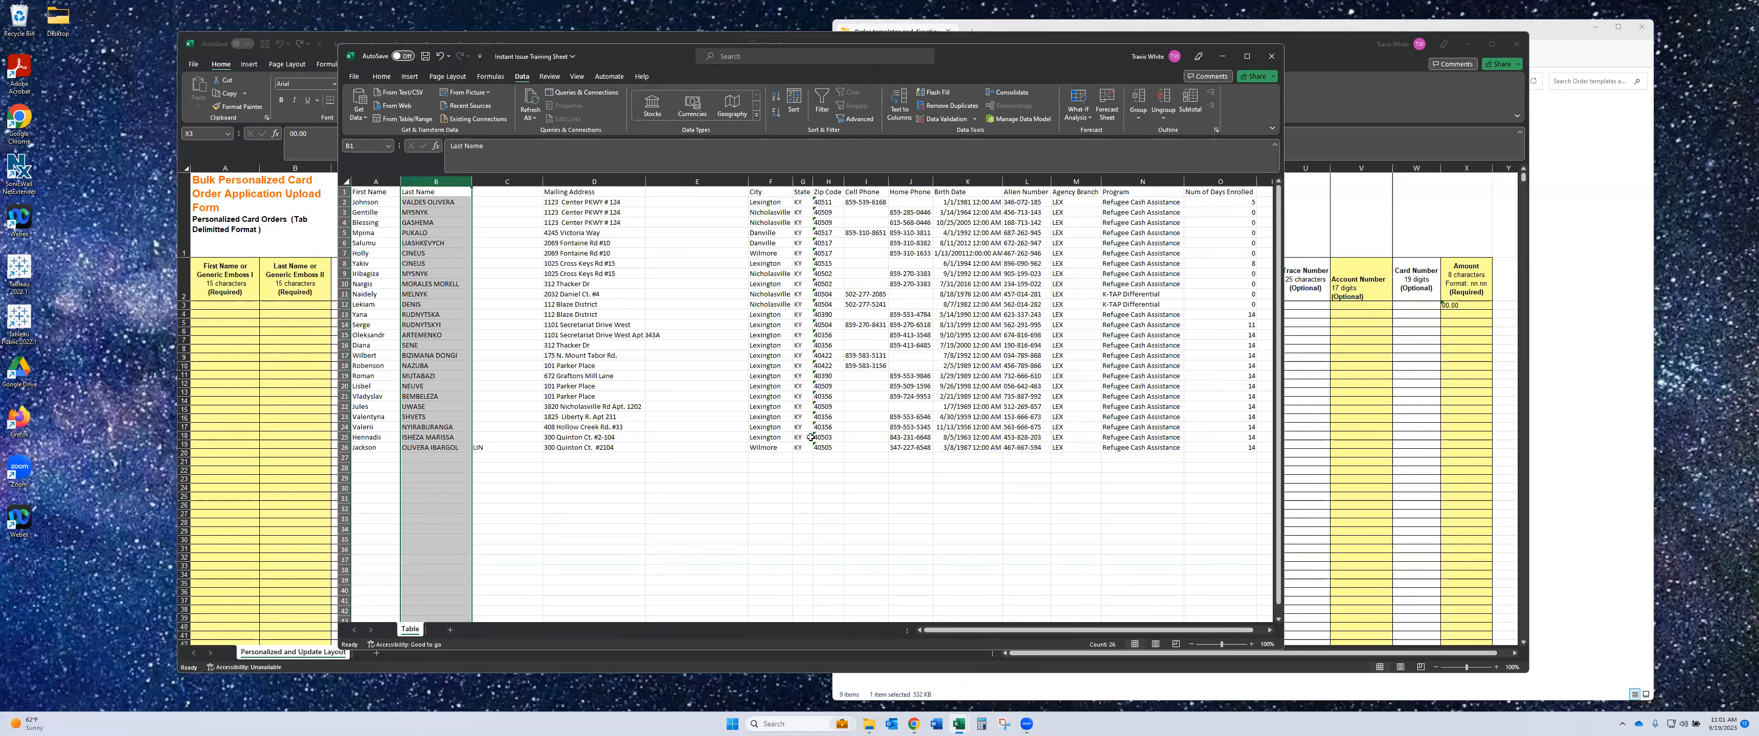
pyautogui.click(497, 448)
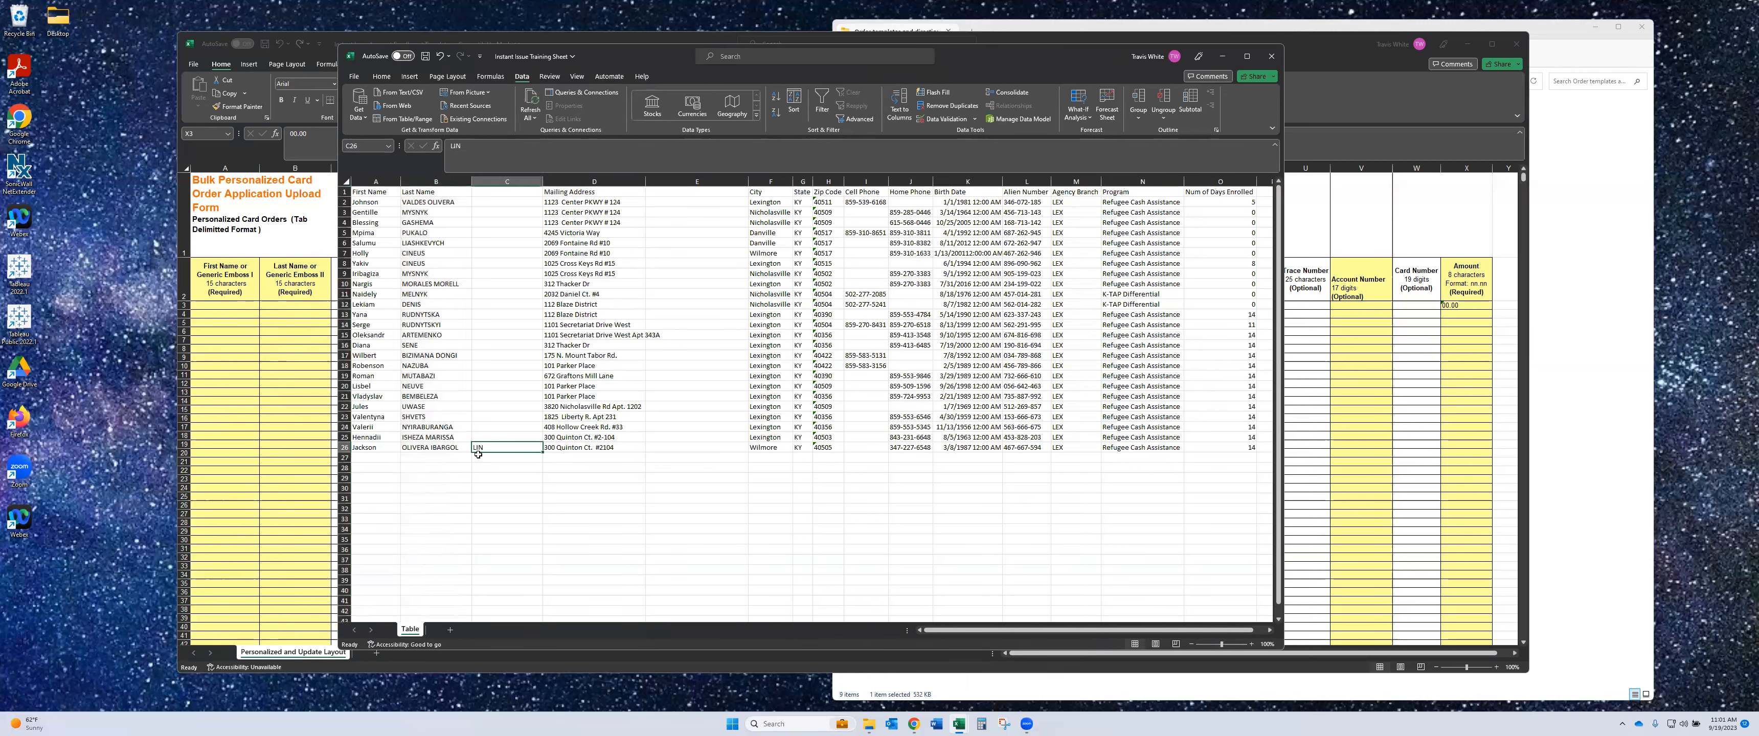
pyautogui.moveTo(419, 451); pyautogui.dragTo(478, 451)
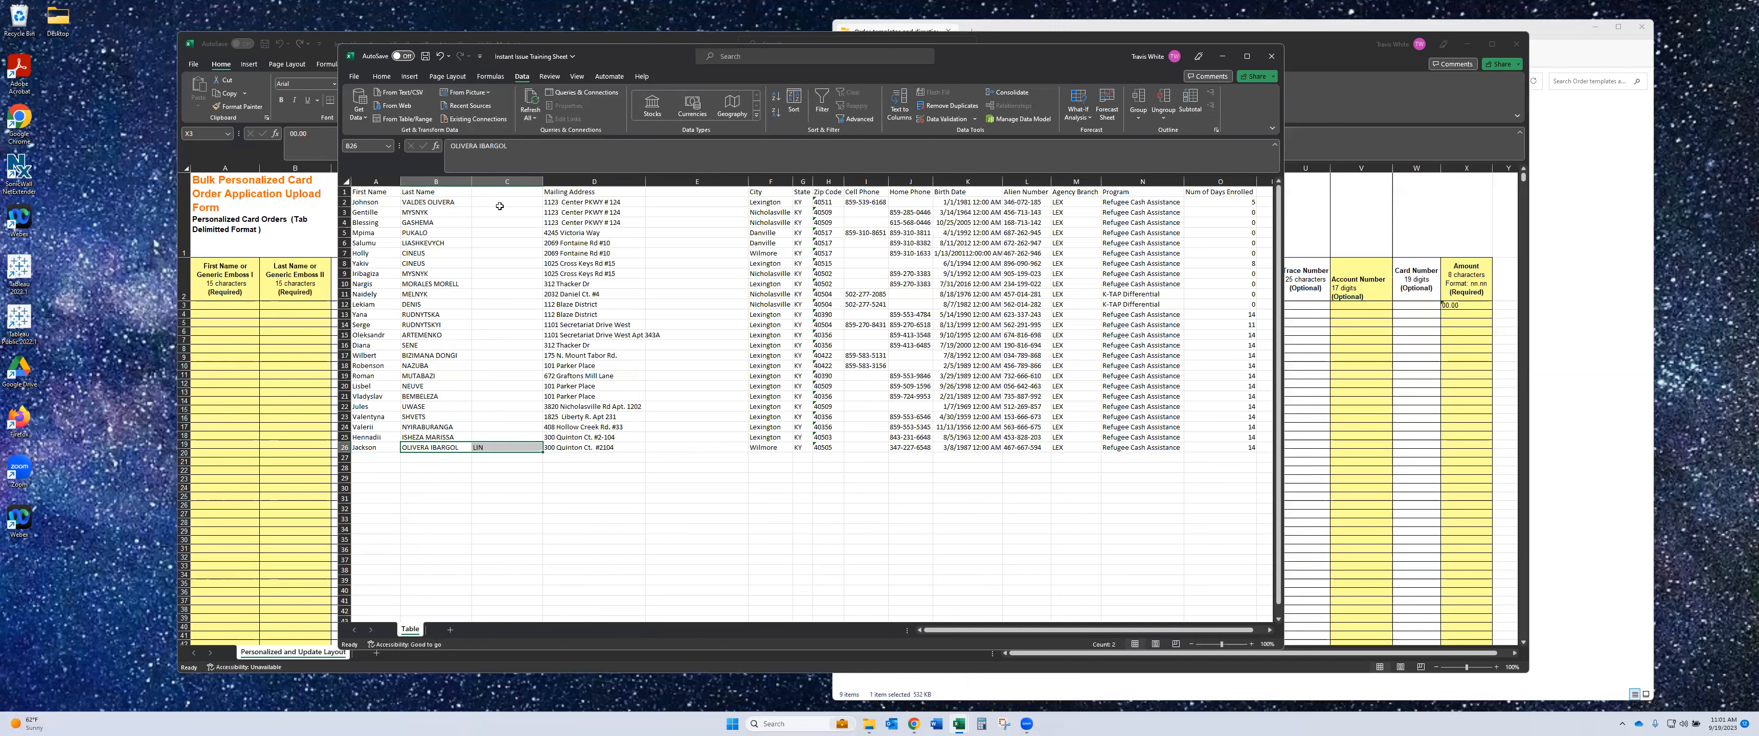
# - Delete the spillover column C so Mailing Address sits beside Last Name
pyautogui.click(494, 179)
pyautogui.rightClick(493, 179)
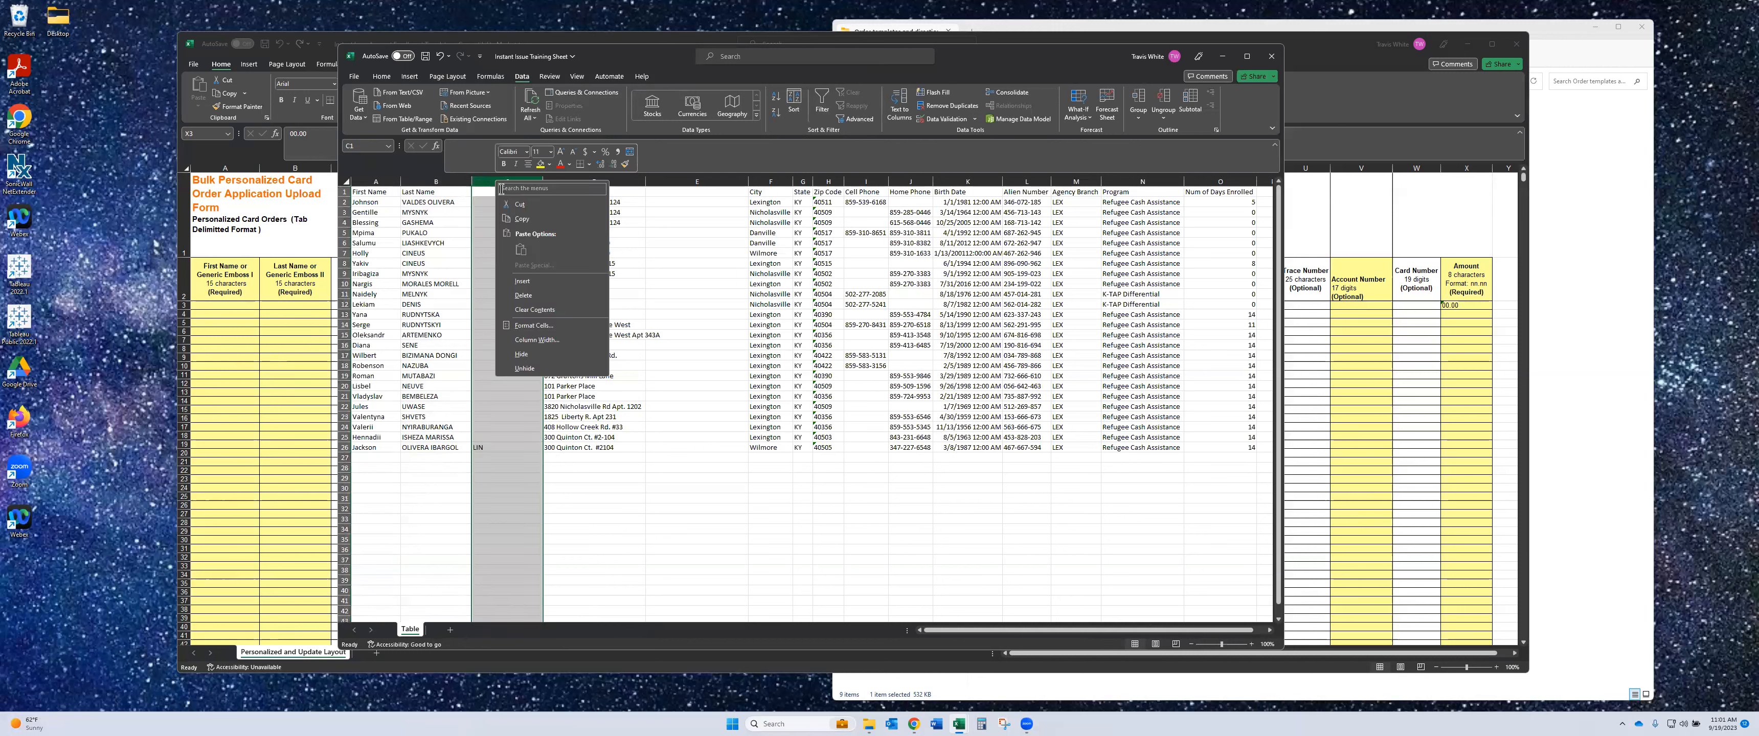
pyautogui.click(542, 296)
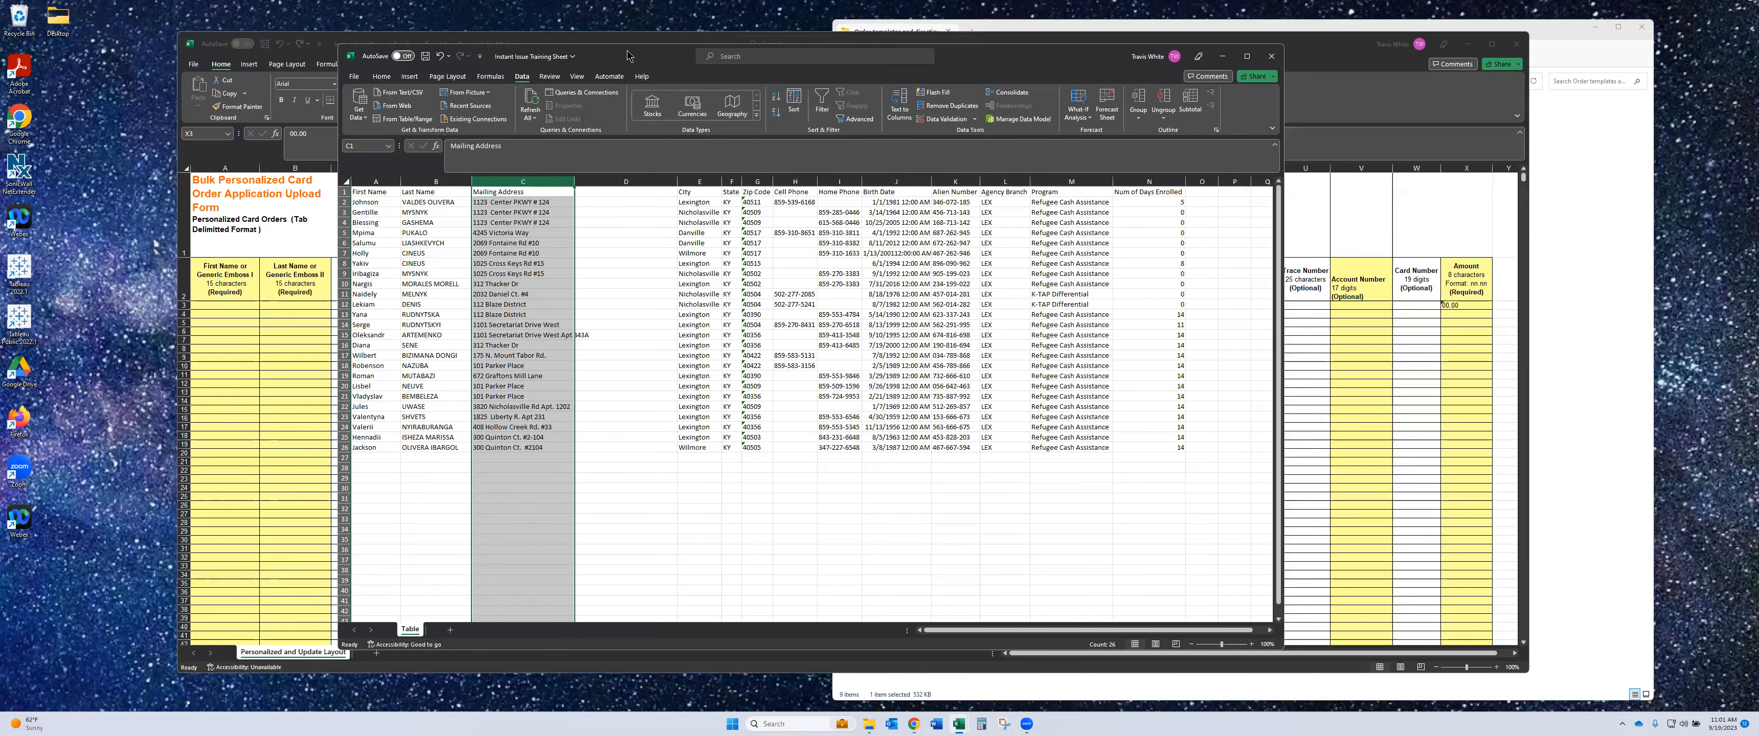
# - Split Mailing Address with fixed-width Text to Columns at a 30-character break
pyautogui.moveTo(627, 54); pyautogui.dragTo(788, 134)
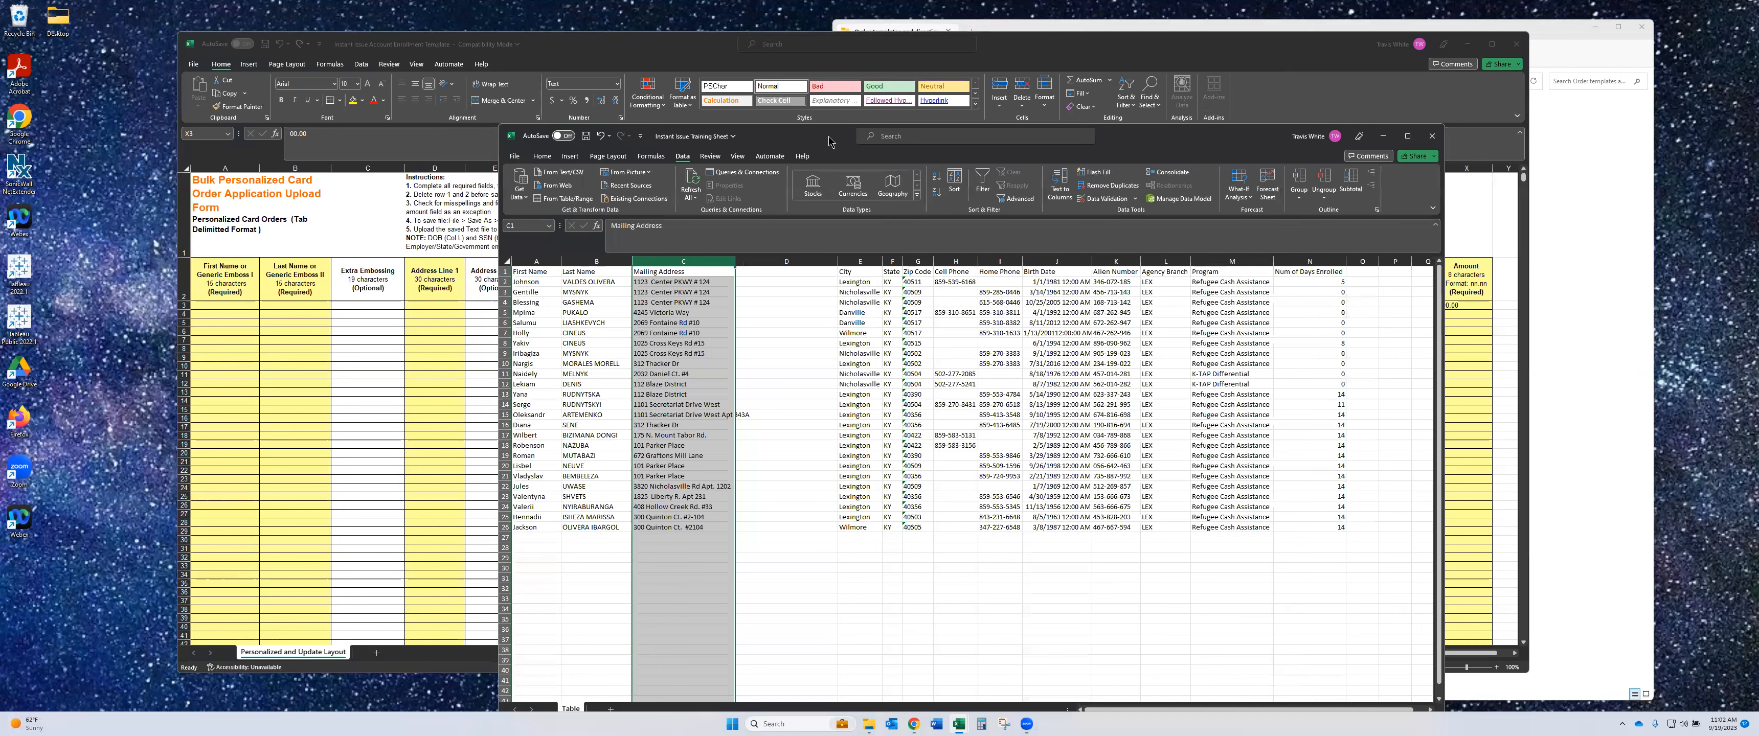
pyautogui.moveTo(825, 142); pyautogui.dragTo(725, 64)
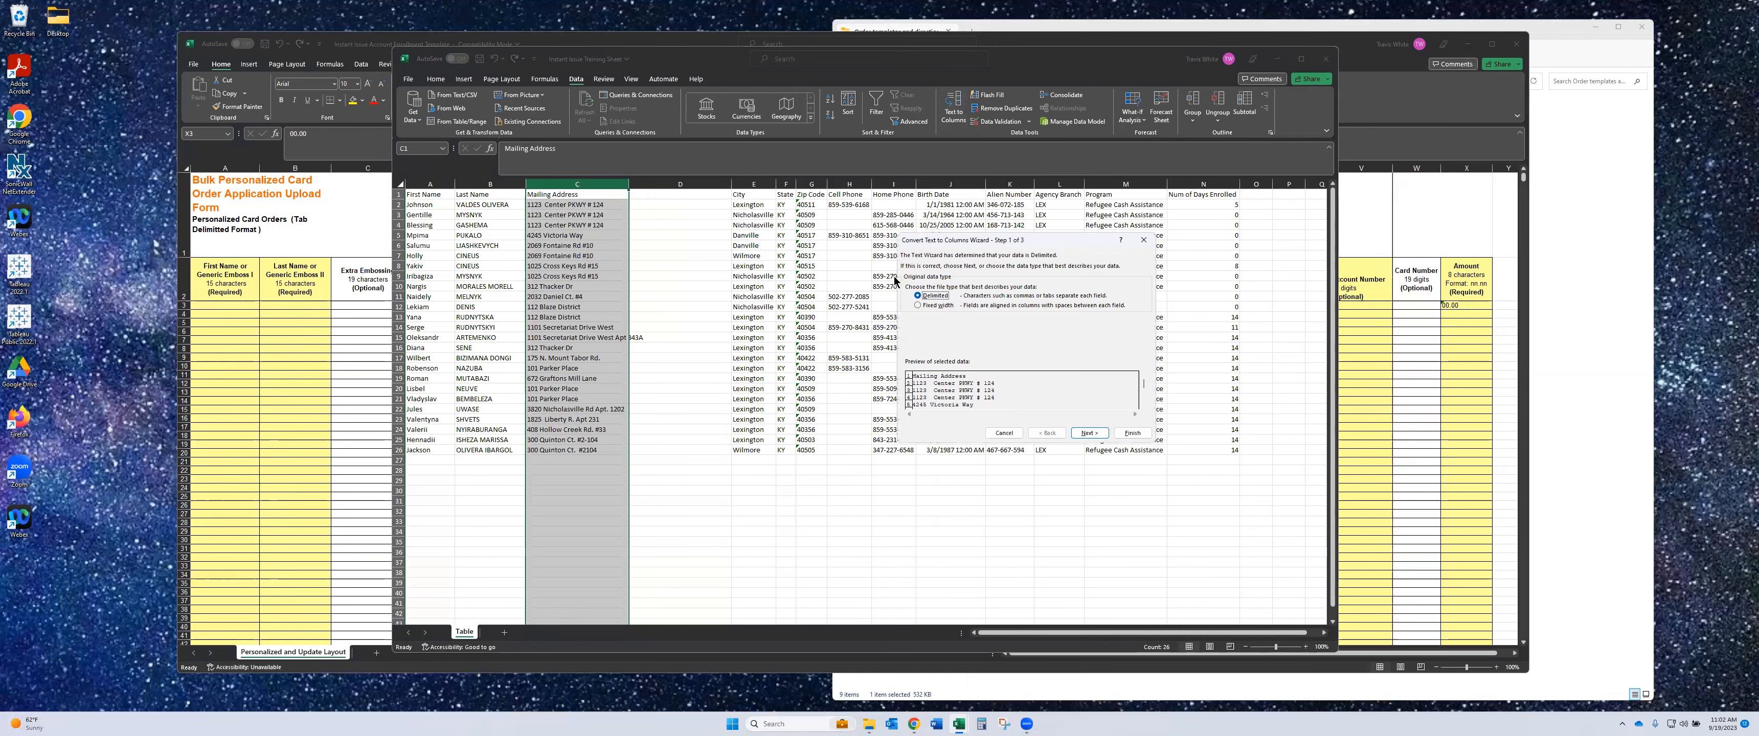
pyautogui.click(1089, 433)
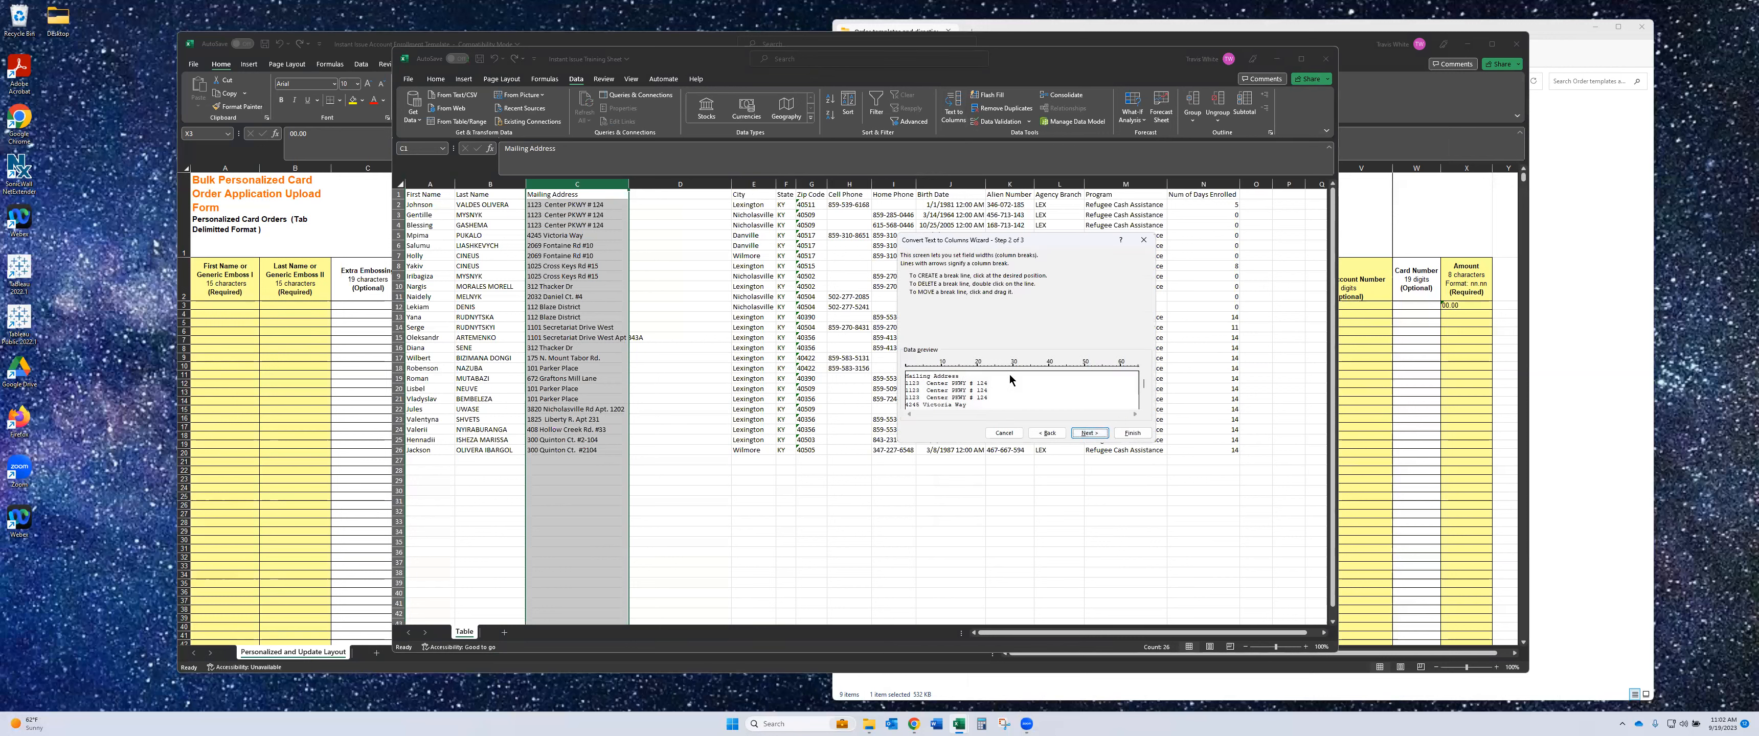
pyautogui.click(1012, 370)
pyautogui.click(1131, 433)
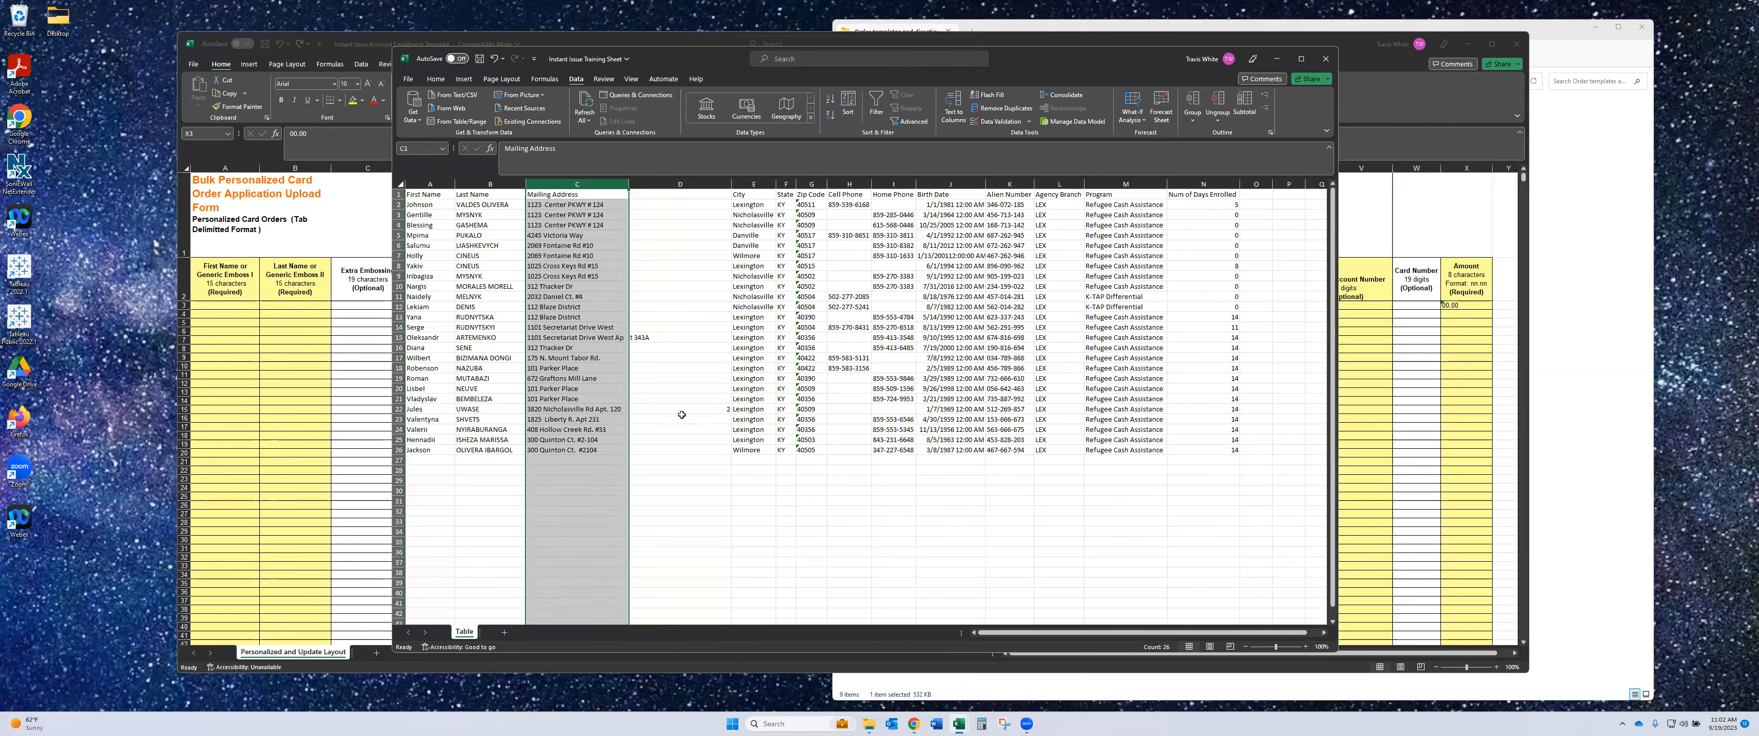
# - Fix row 15: trim C15's stray letters and complete D15's apartment as Apt. 345A
pyautogui.click(689, 335)
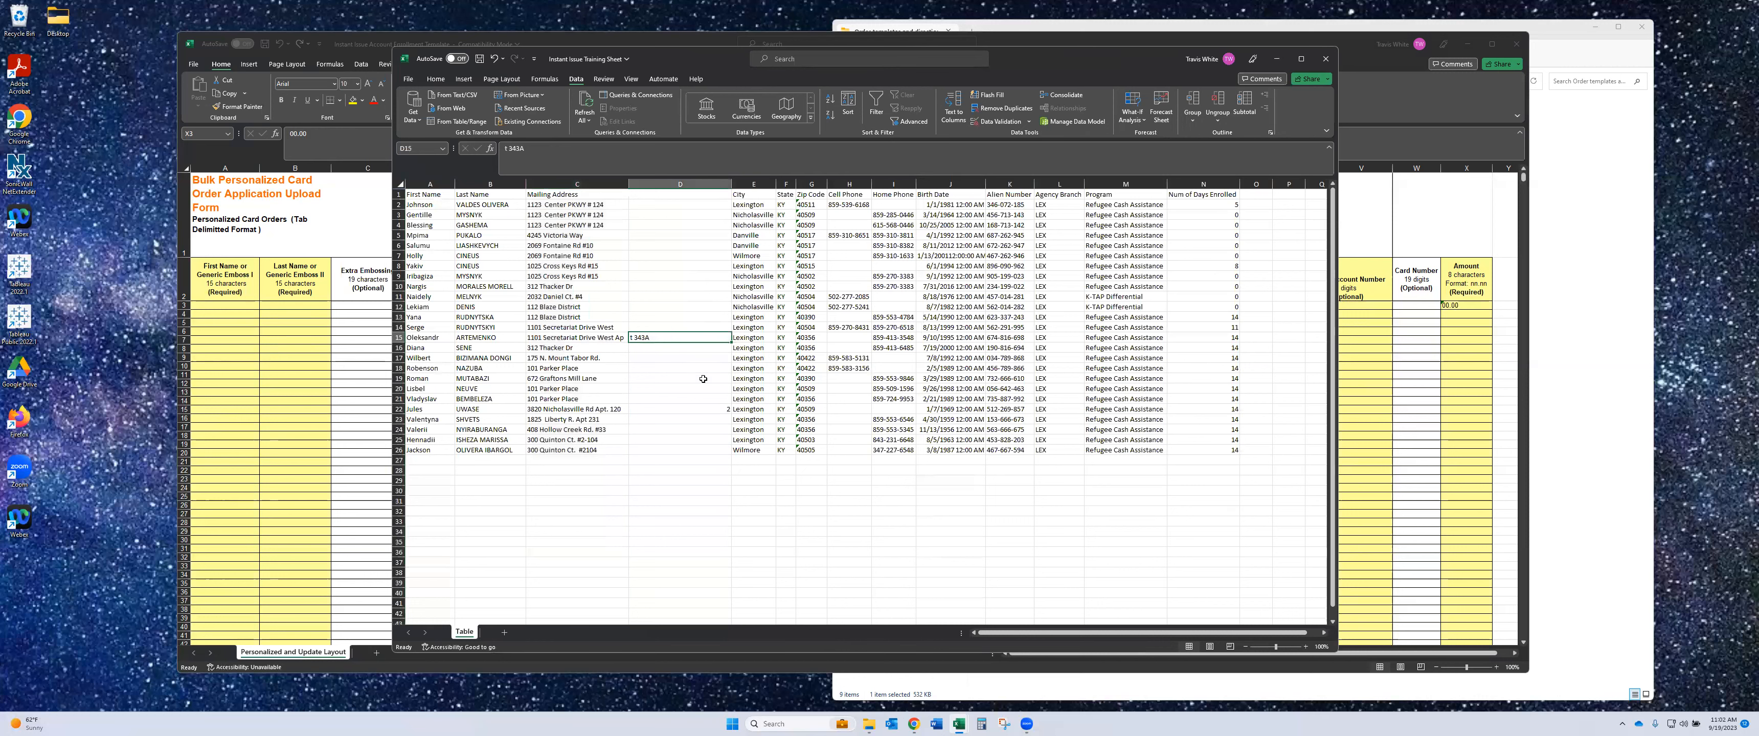
pyautogui.click(687, 407)
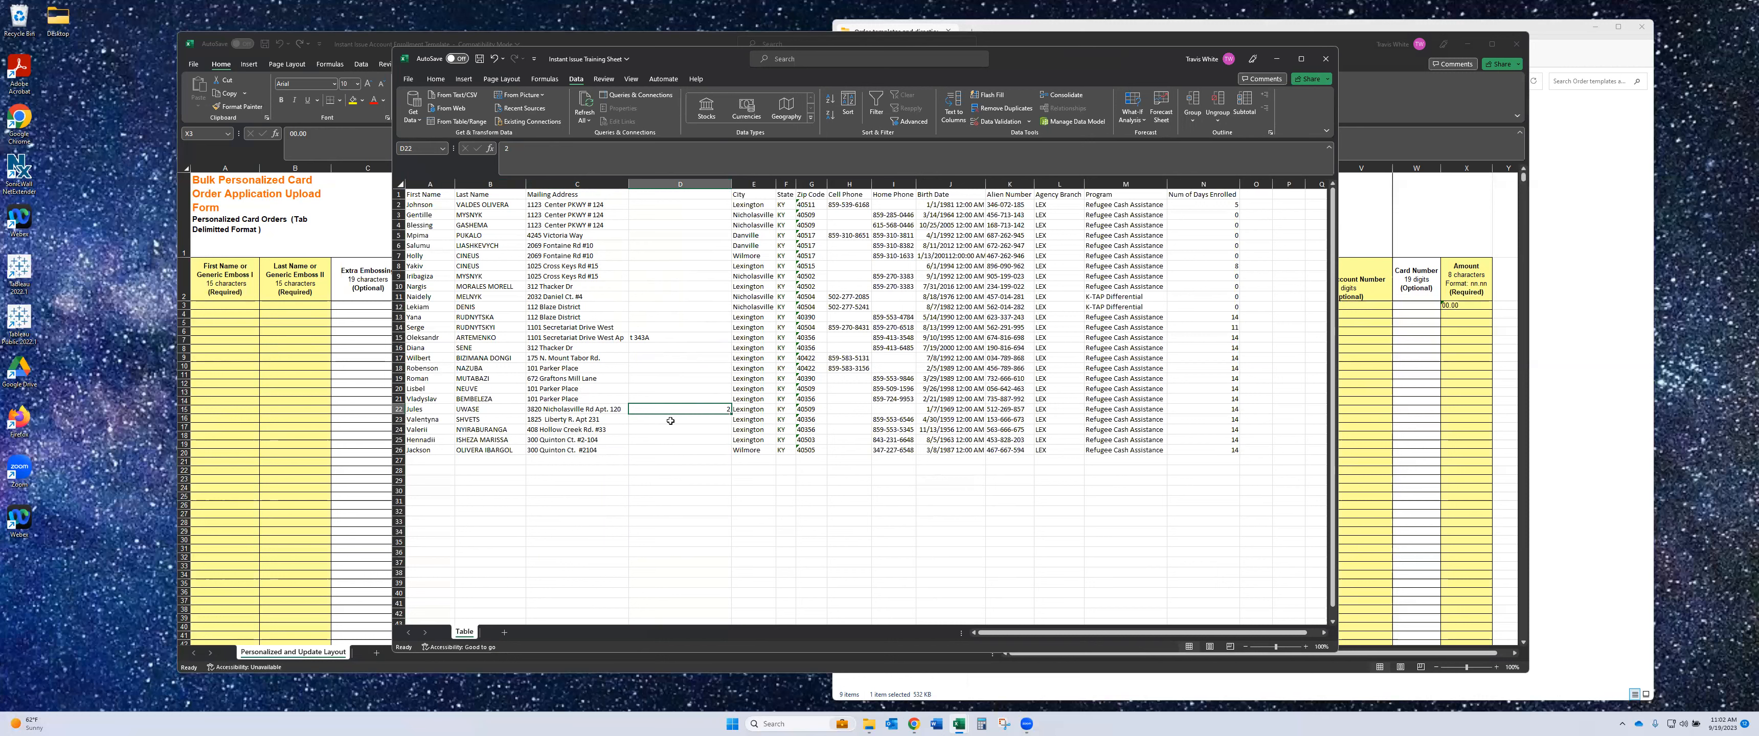
pyautogui.click(655, 338)
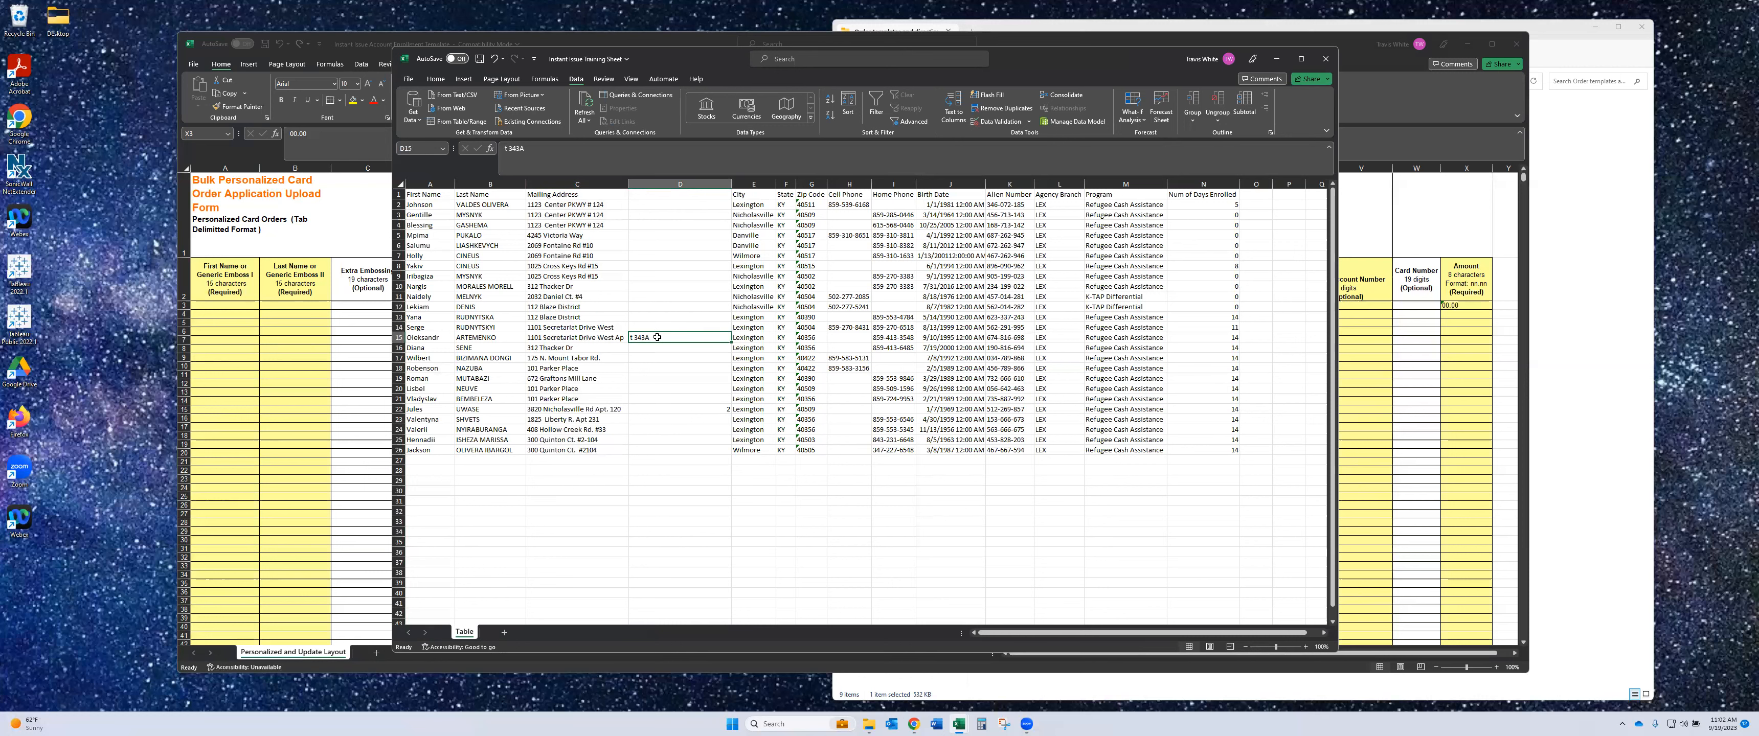
pyautogui.click(611, 337)
pyautogui.moveTo(607, 151); pyautogui.dragTo(591, 150)
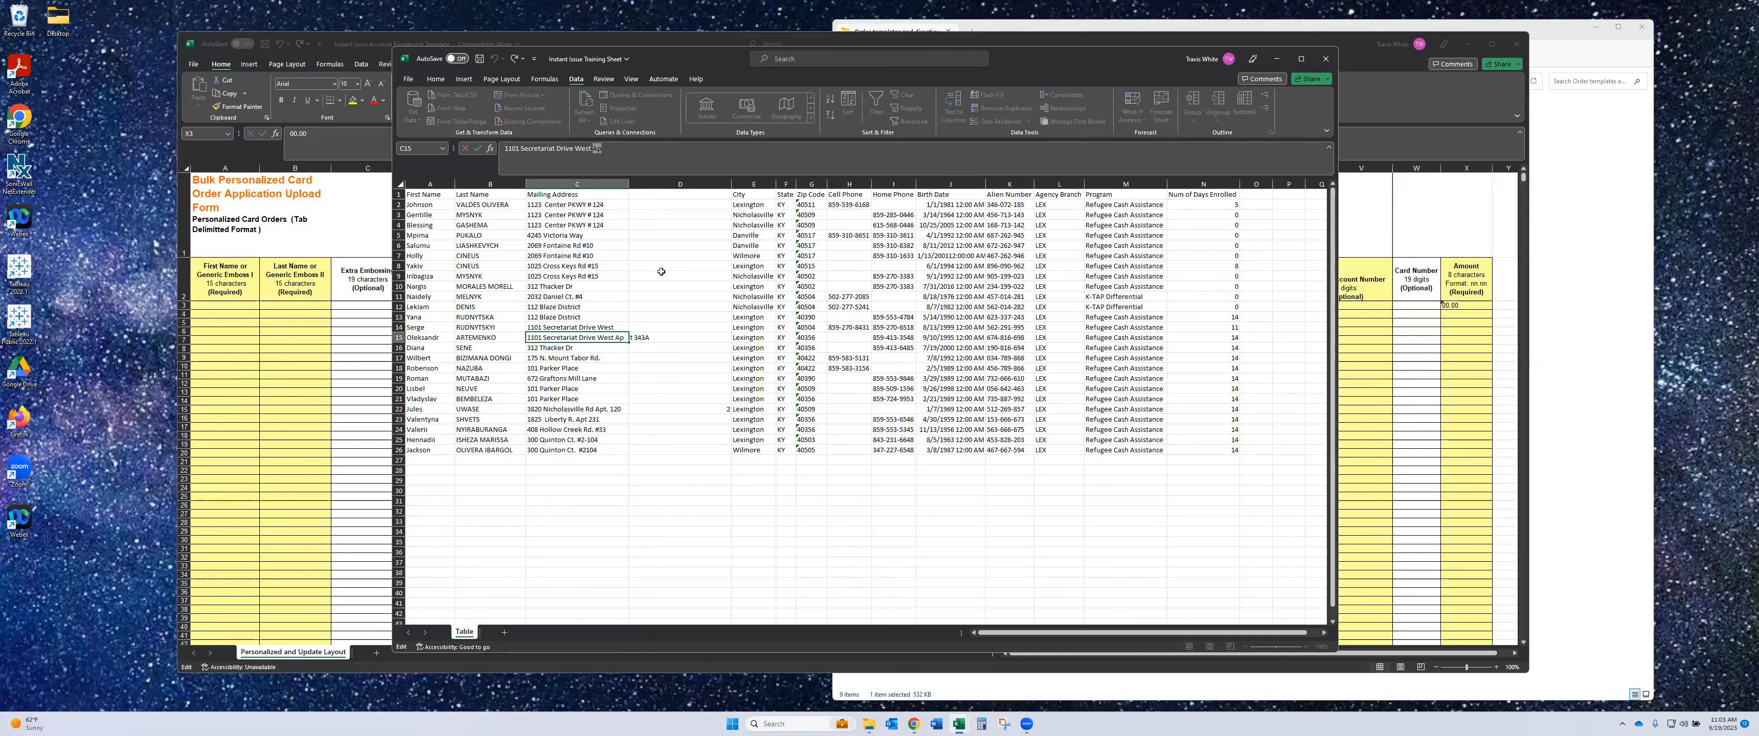
pyautogui.press('Delete')
pyautogui.click(642, 337)
pyautogui.click(505, 149)
pyautogui.write('Apt 343A')
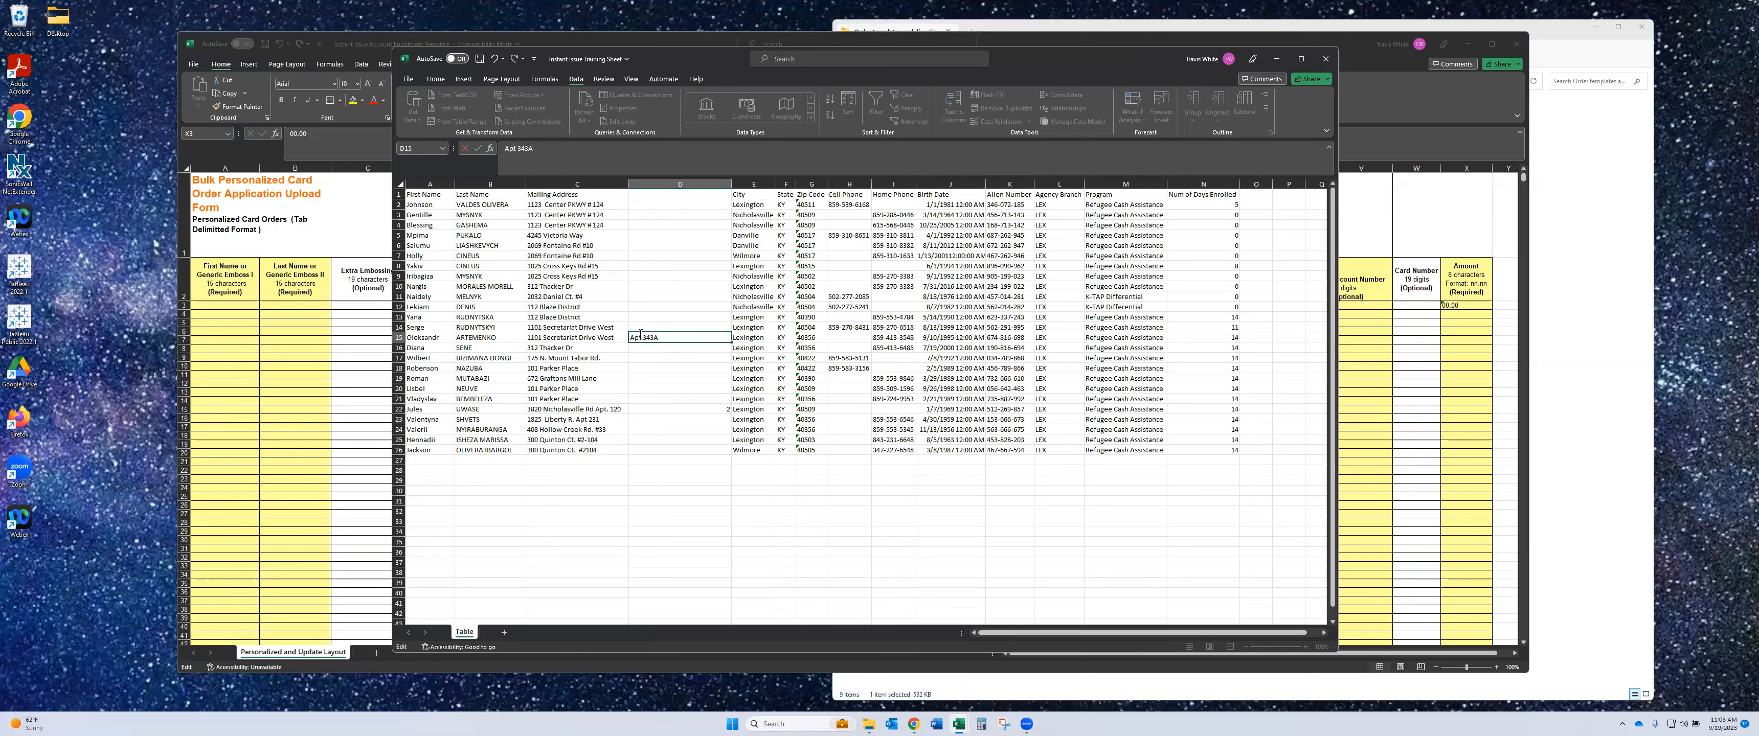
pyautogui.click(650, 351)
# - Fix row 22: move the full Apt. 1202 into D22 and remove it from C22
pyautogui.click(661, 412)
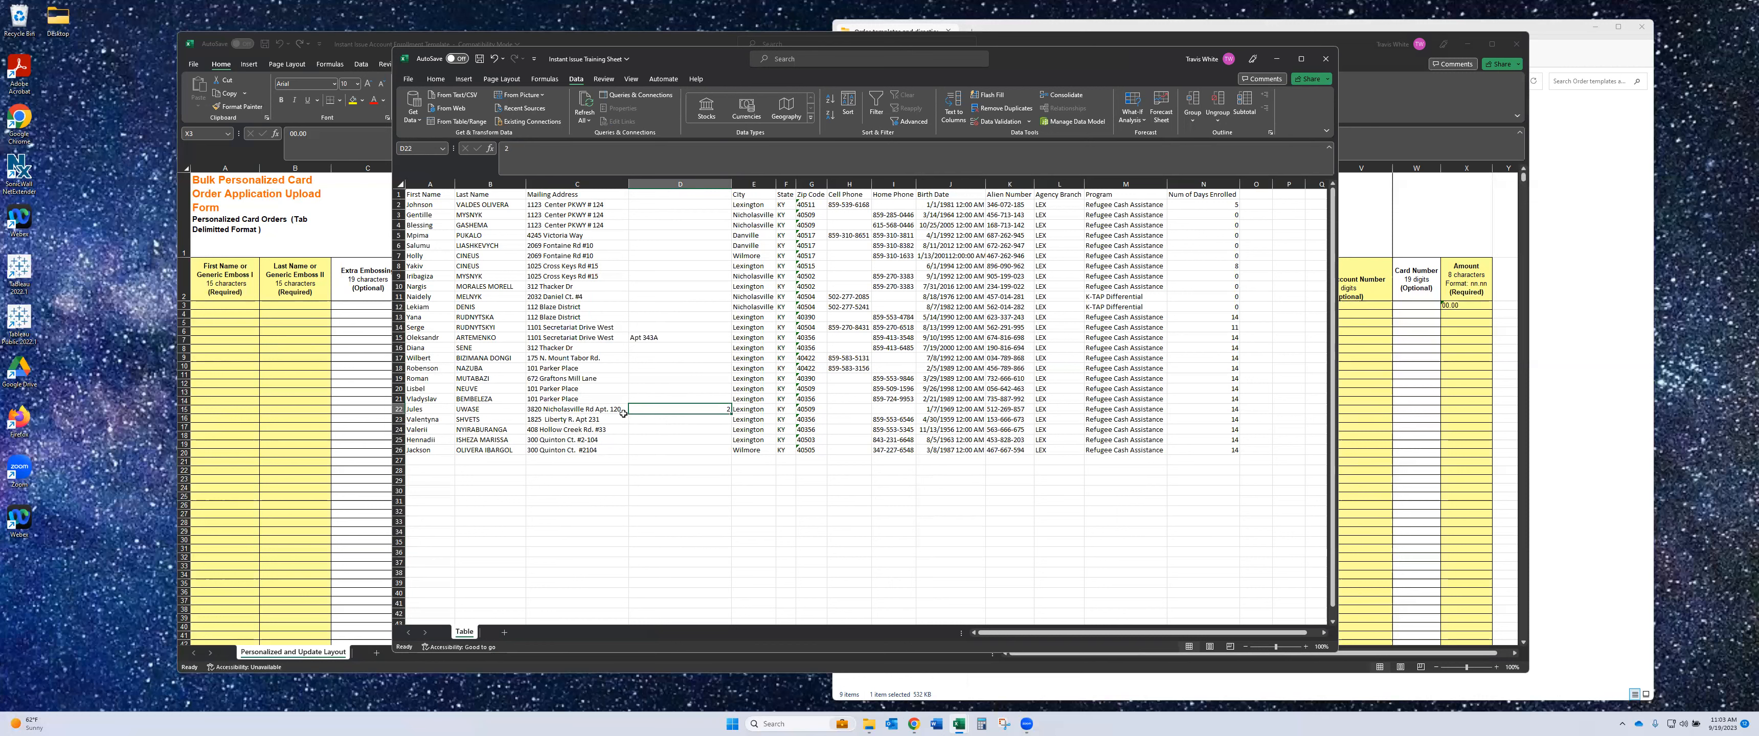
pyautogui.click(618, 408)
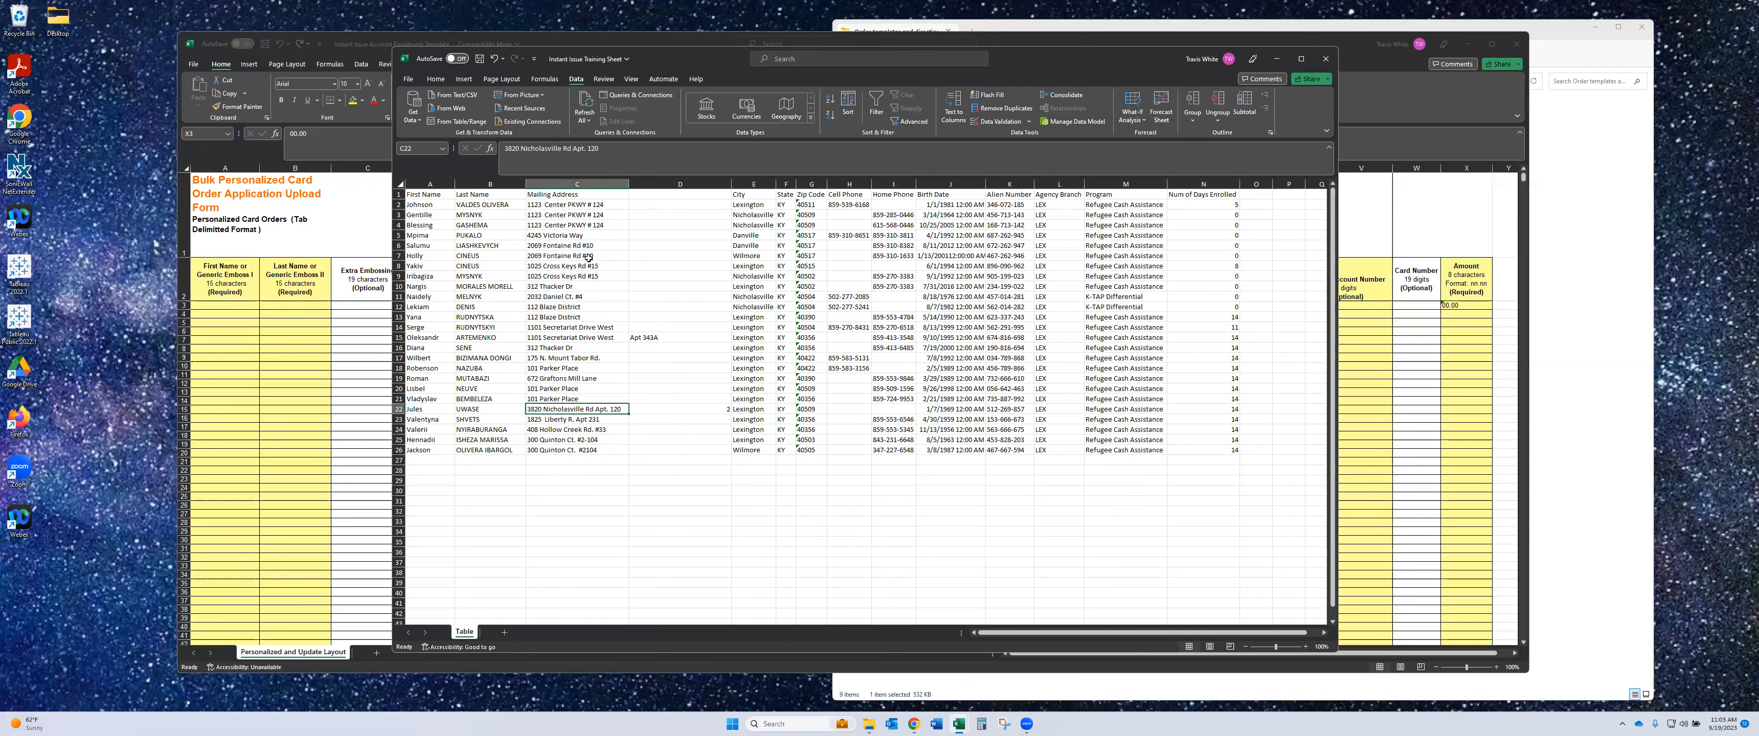
pyautogui.moveTo(599, 149); pyautogui.dragTo(571, 150)
pyautogui.hotkey('ctrl', 'c')
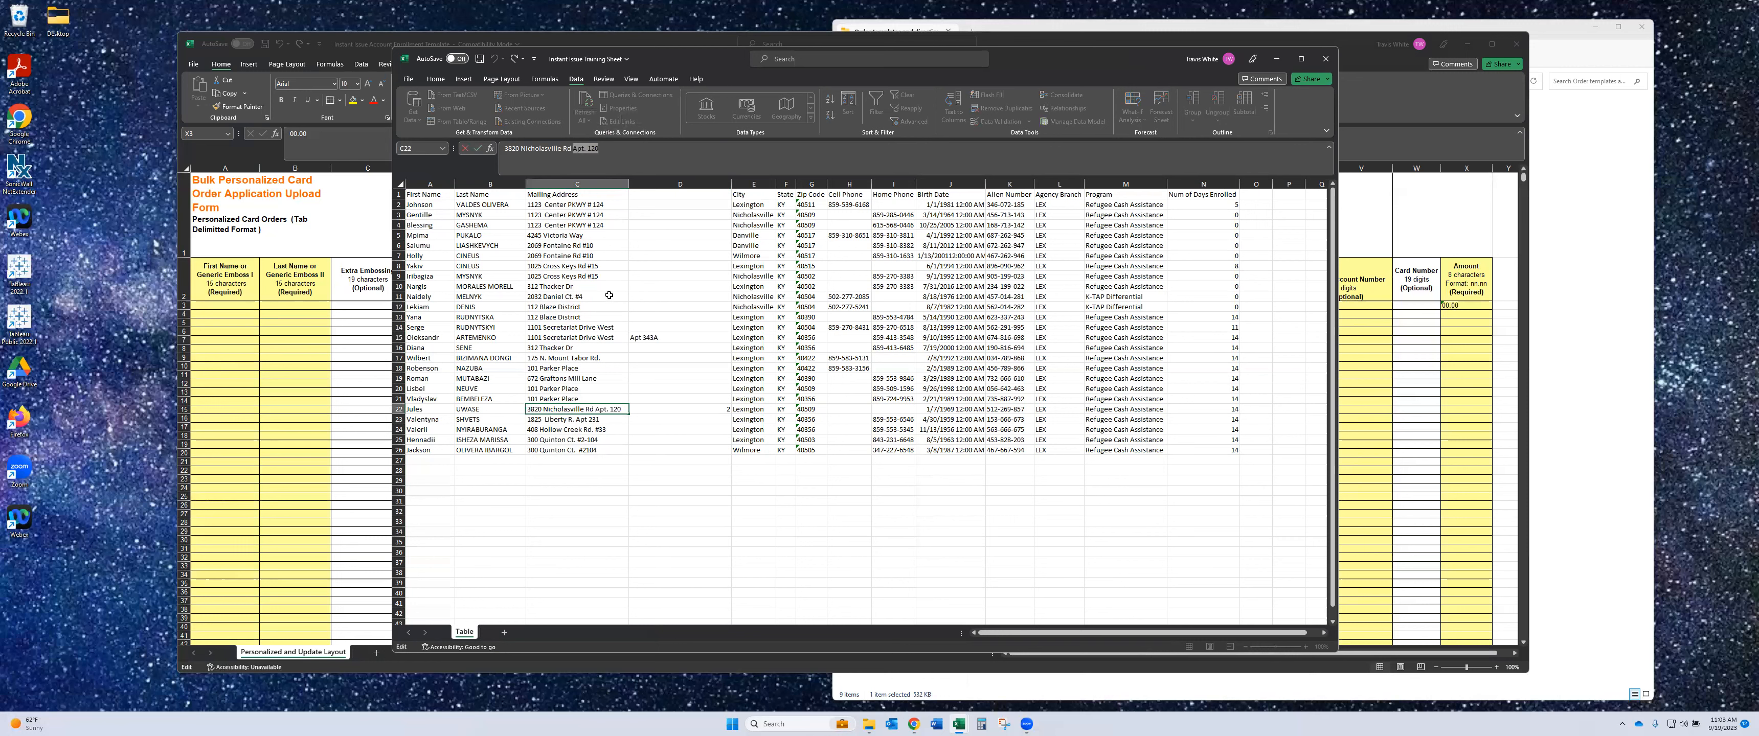
pyautogui.click(677, 405)
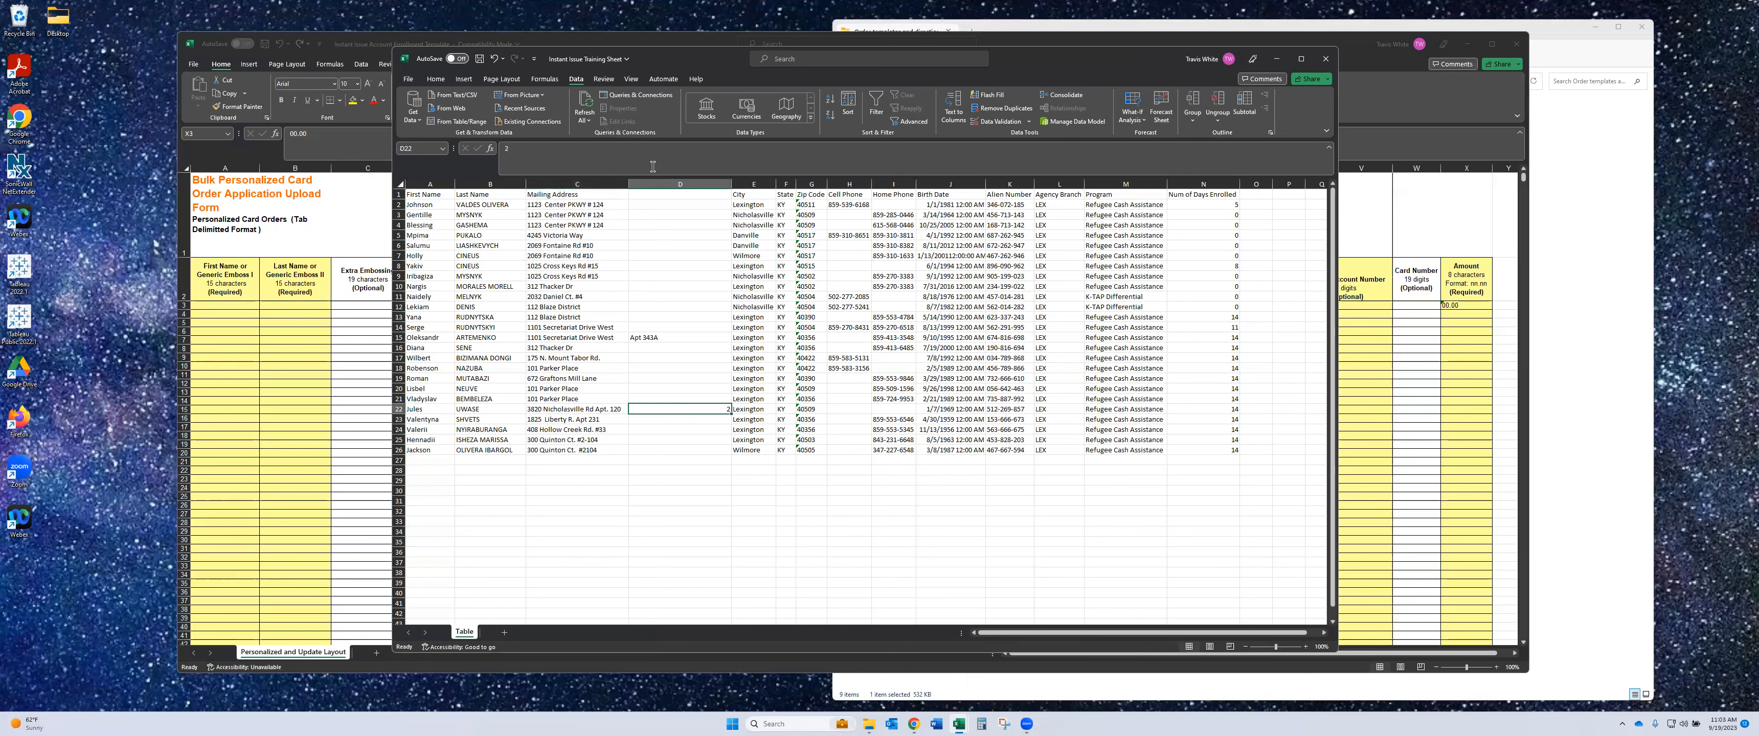
pyautogui.click(511, 149)
pyautogui.hotkey('ctrl', 'v')
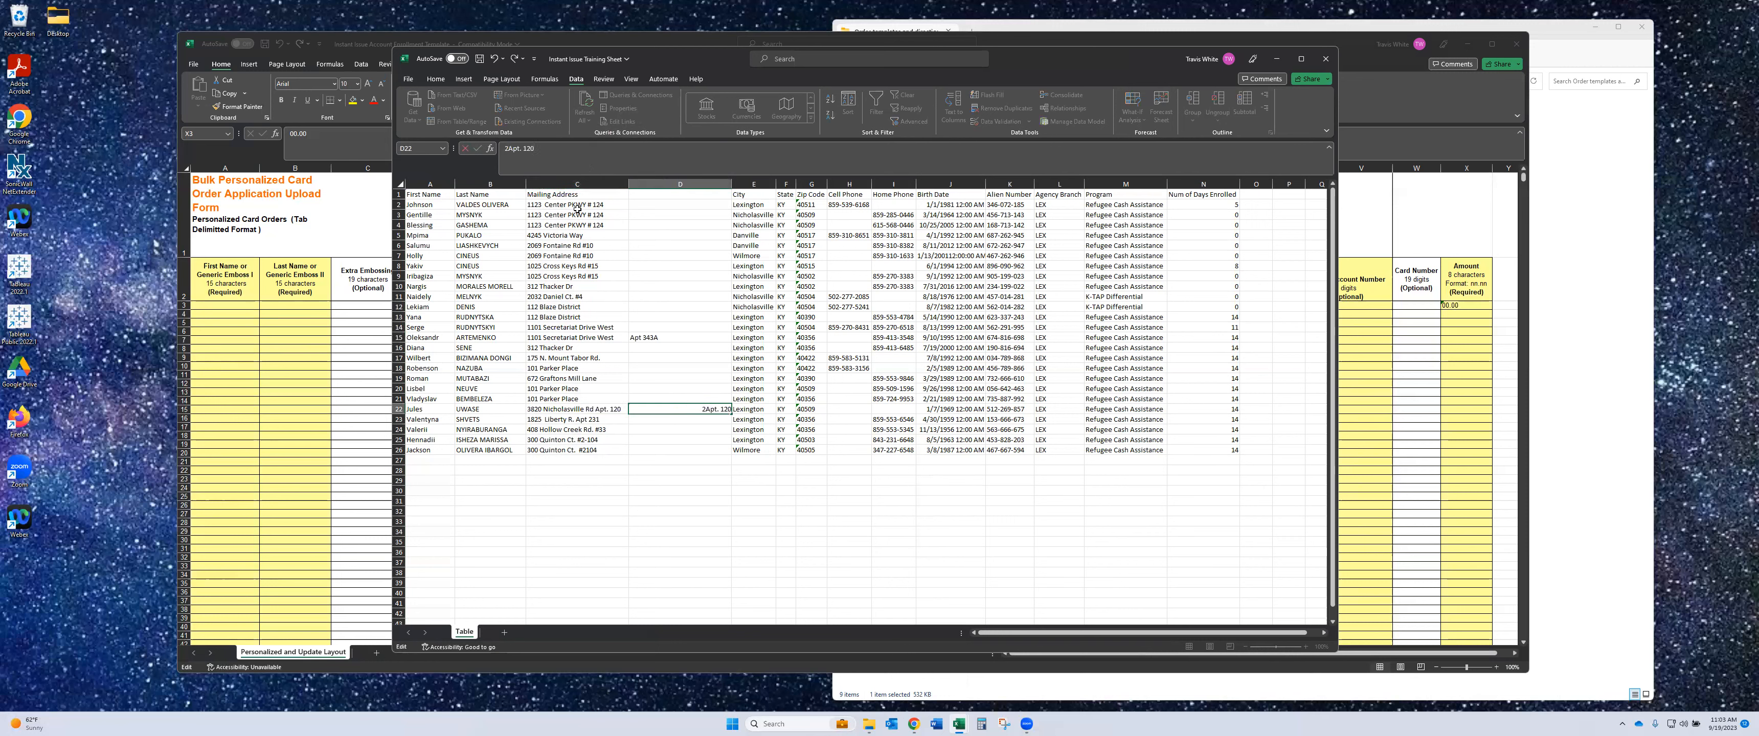
pyautogui.press('BackSpace')
pyautogui.press('BackSpace')
pyautogui.press('BackSpace')
pyautogui.press('BackSpace')
pyautogui.press('BackSpace')
pyautogui.press('BackSpace')
pyautogui.press('BackSpace')
pyautogui.press('BackSpace')
pyautogui.press('BackSpace')
pyautogui.hotkey('ctrl', 'v')
pyautogui.press('Return')
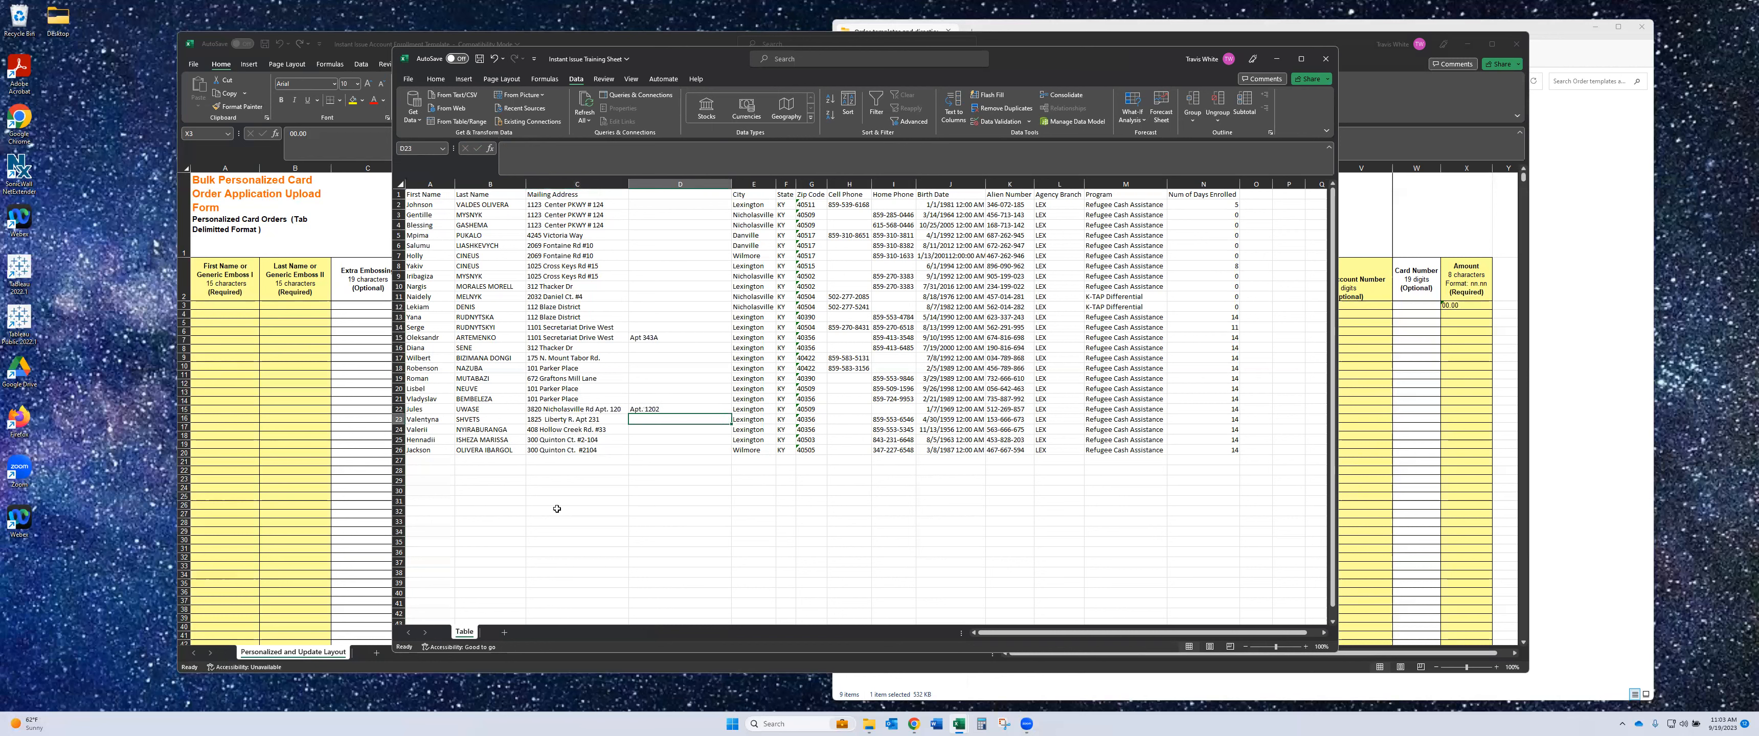
pyautogui.click(608, 412)
pyautogui.moveTo(603, 149); pyautogui.dragTo(578, 148)
pyautogui.press('BackSpace')
pyautogui.press('BackSpace')
pyautogui.press('Return')
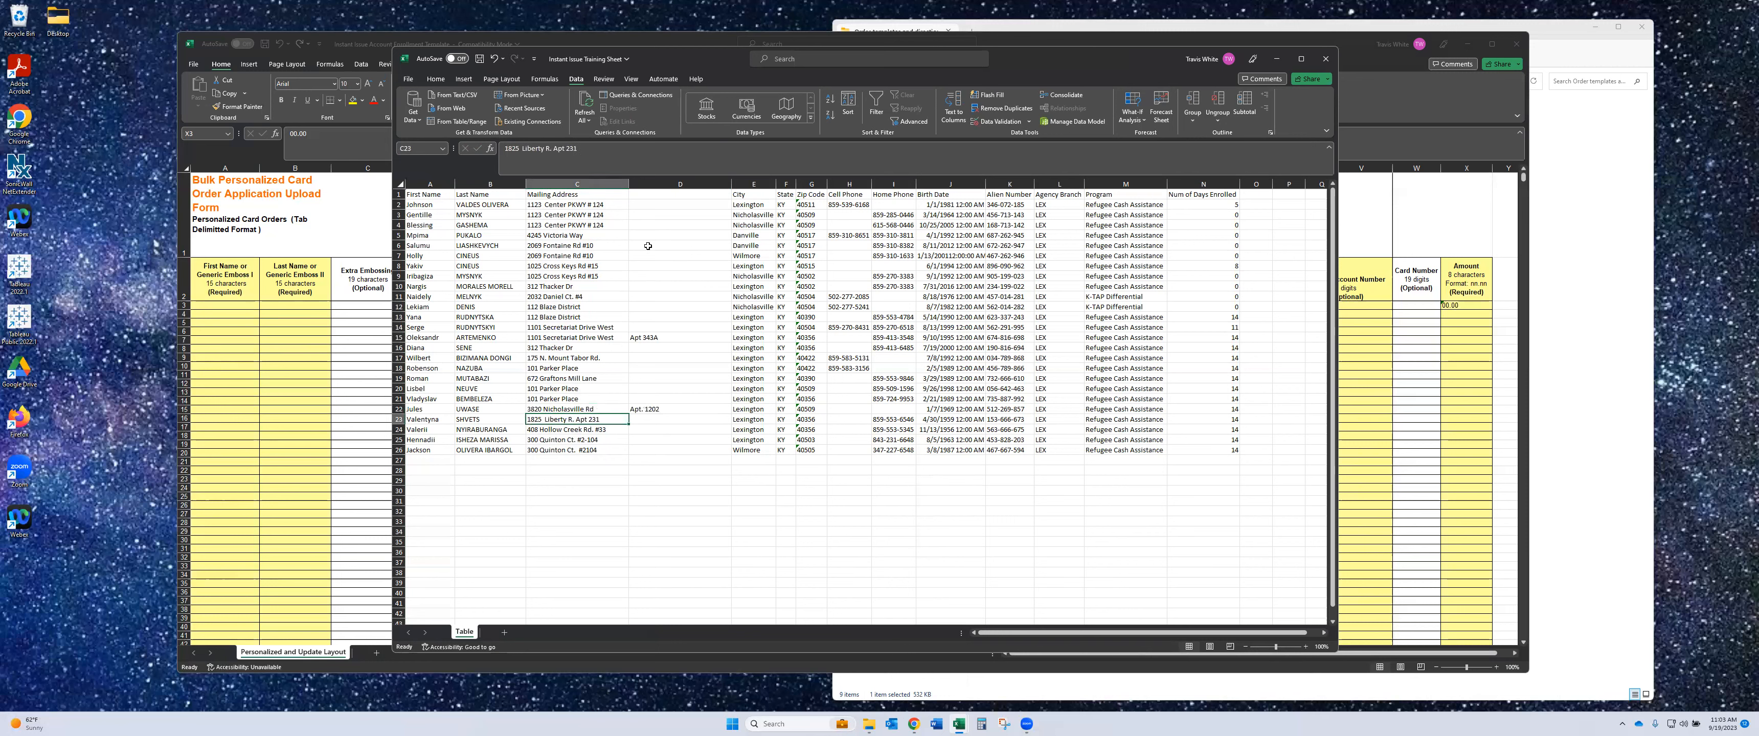
# - Select the Mailing Address column and overflow column D to review them
pyautogui.click(611, 179)
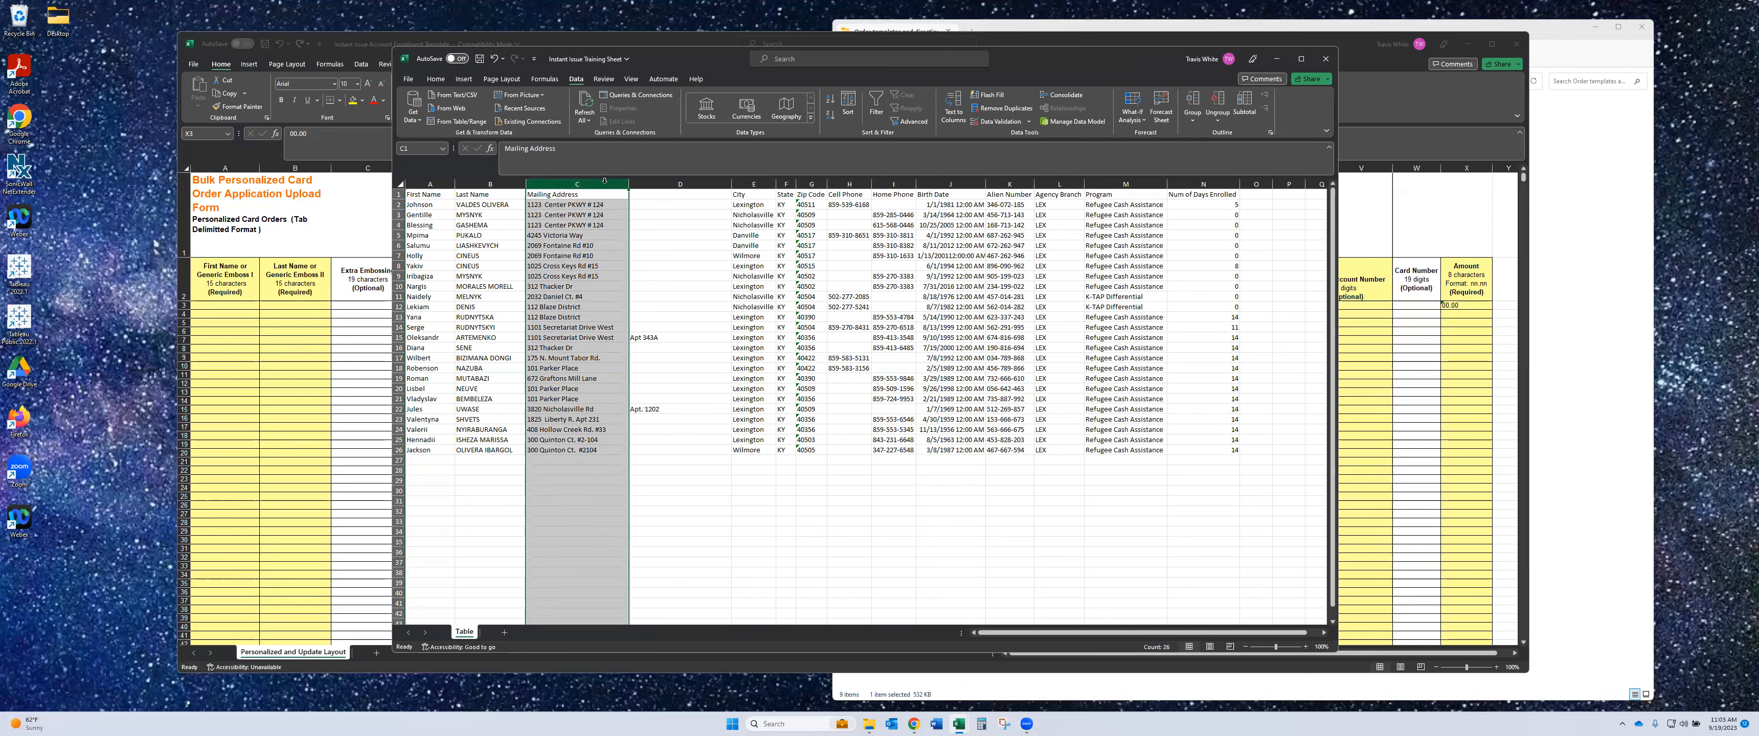
pyautogui.click(662, 183)
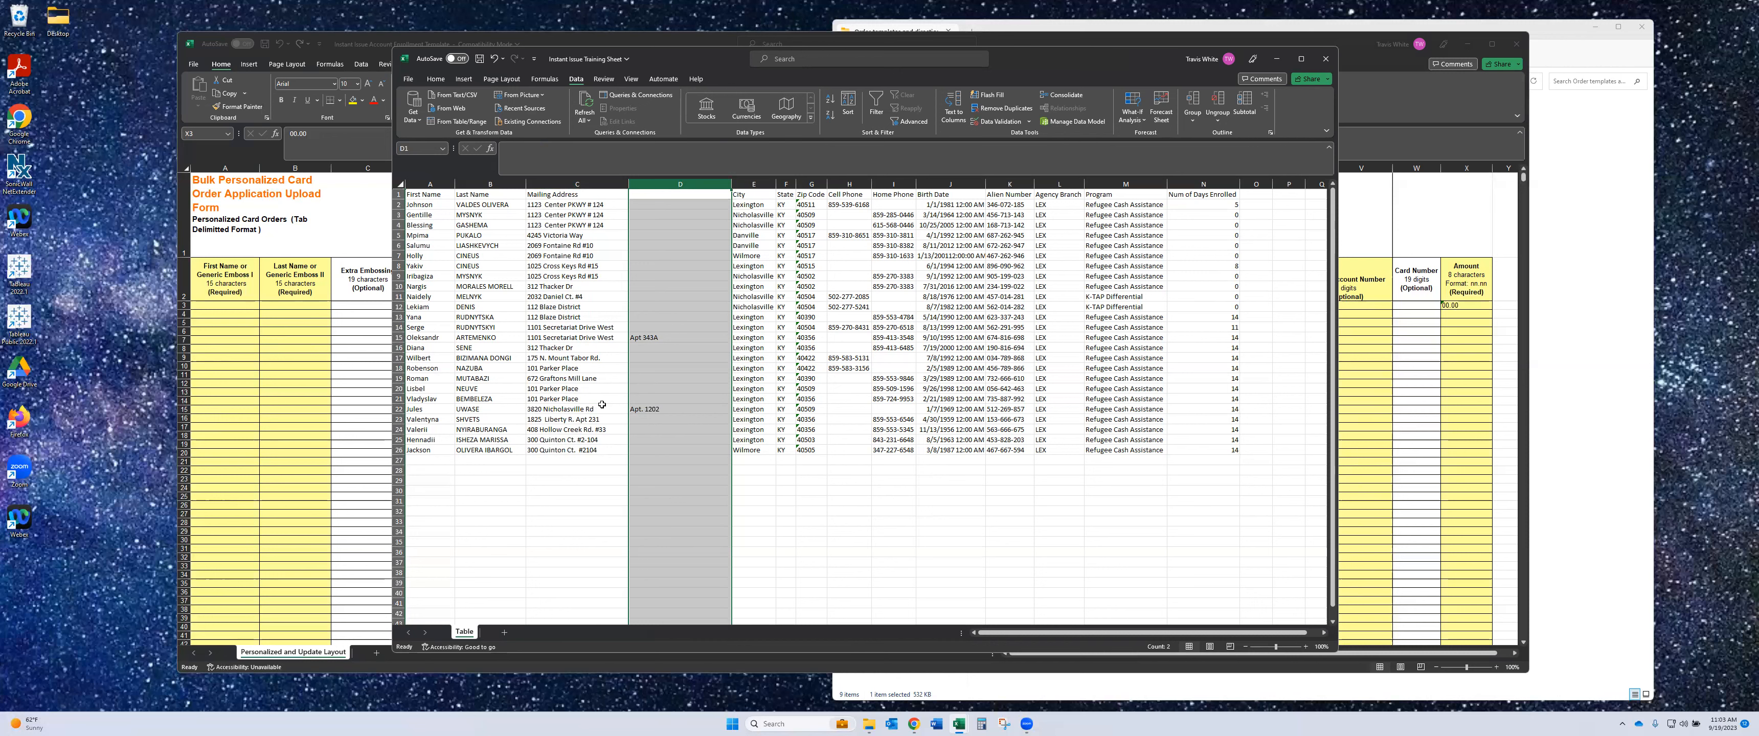
pyautogui.keyDown('shift'); pyautogui.click(591, 183); pyautogui.keyUp('shift')
pyautogui.click(589, 185)
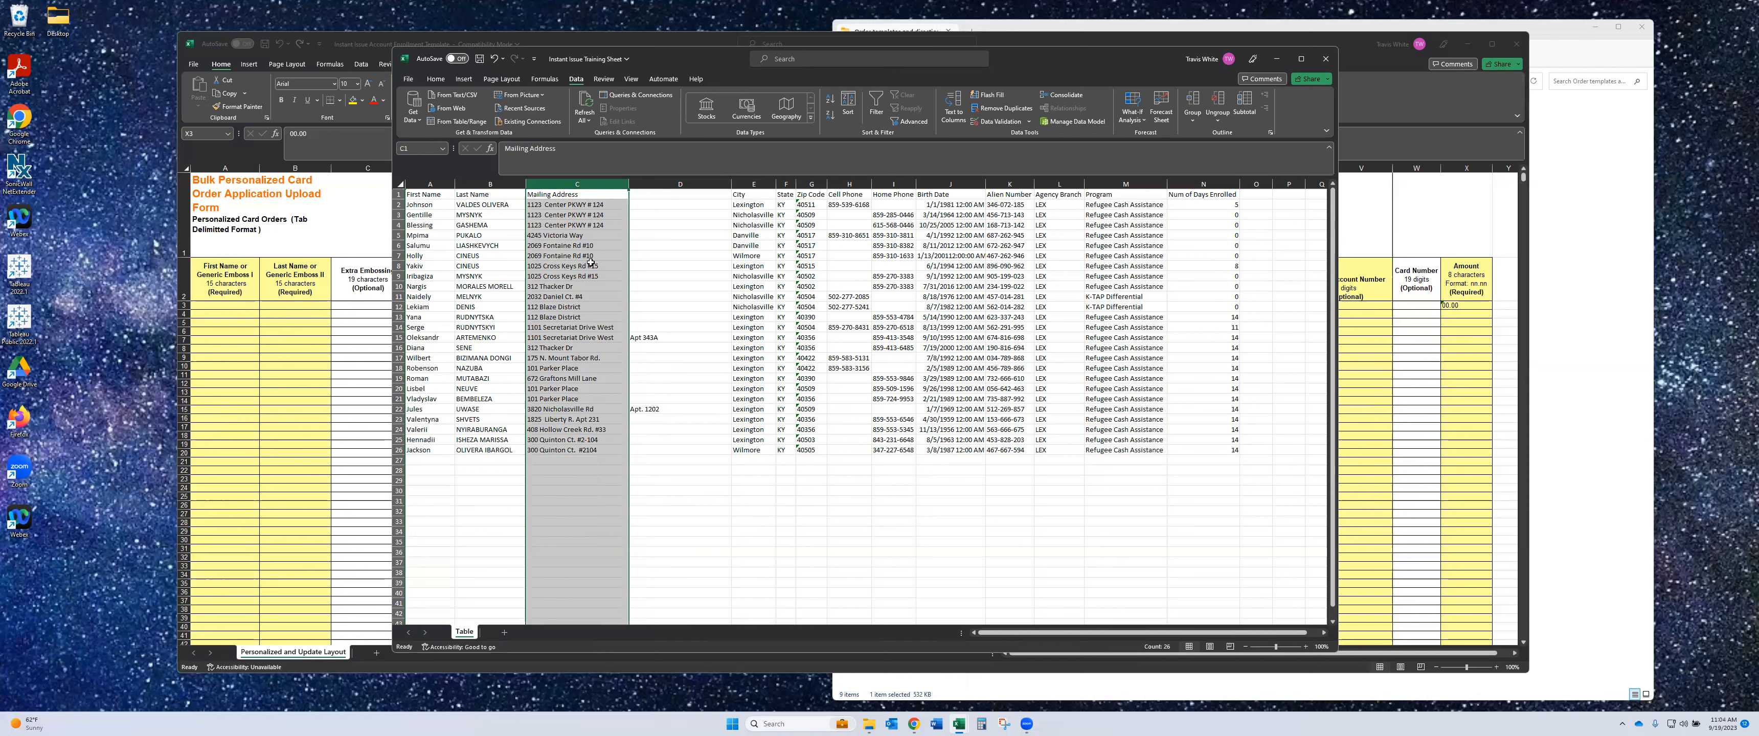
pyautogui.click(430, 183)
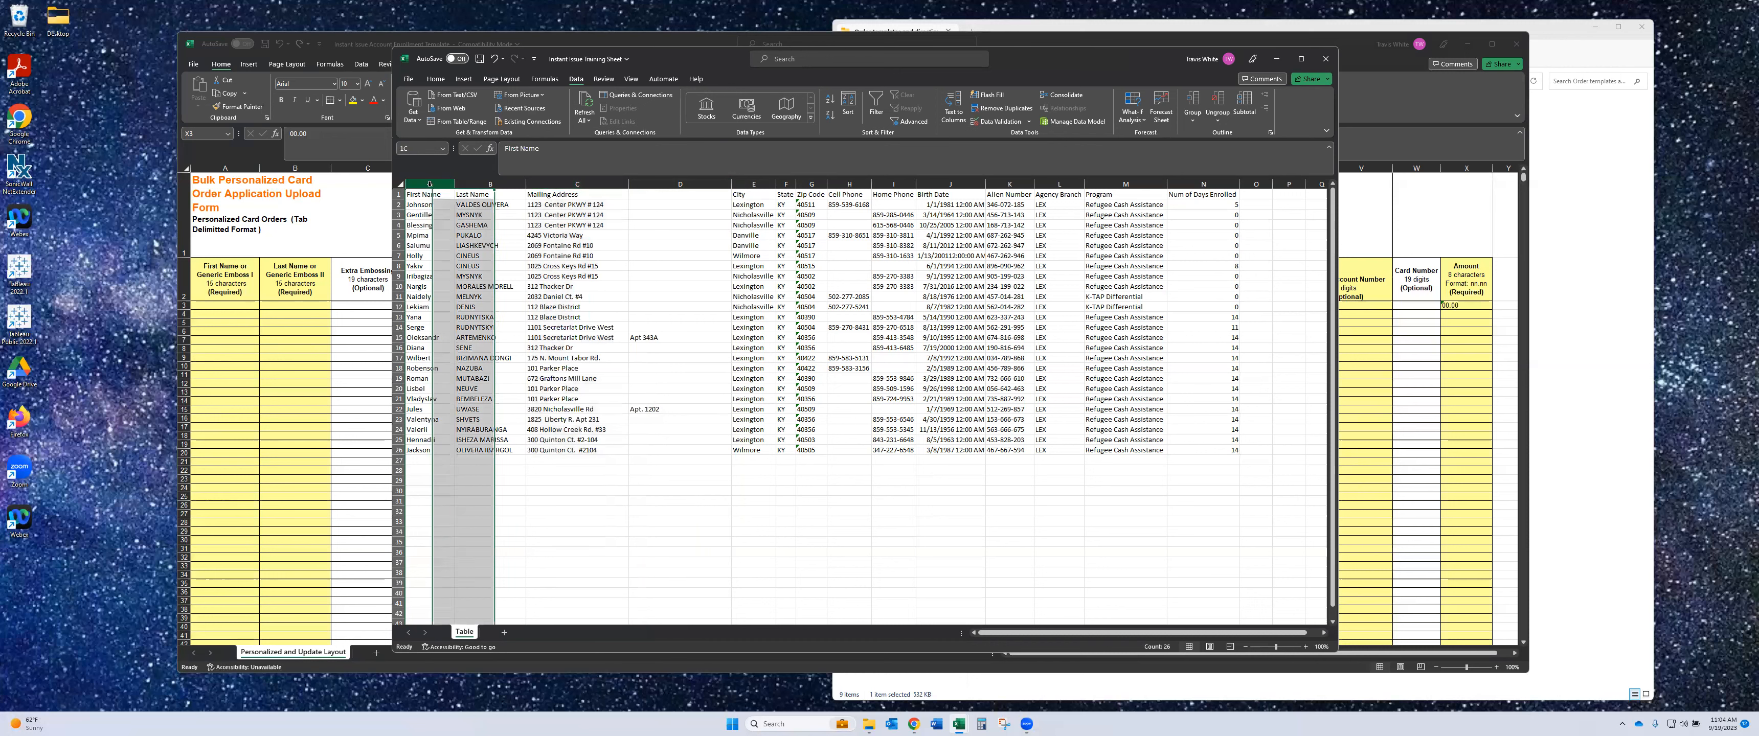
pyautogui.click(470, 184)
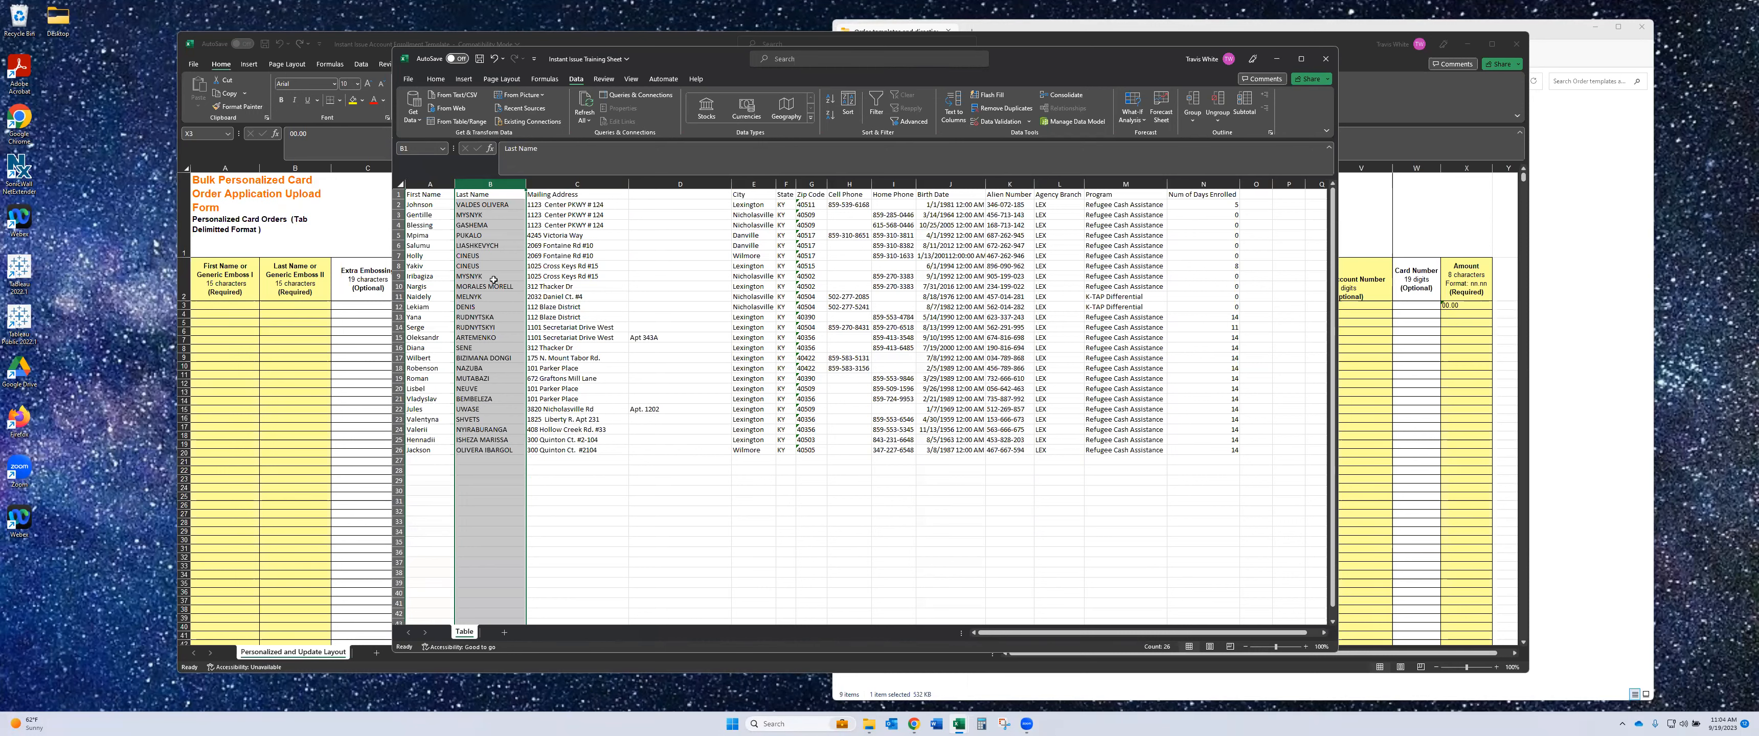
pyautogui.click(485, 368)
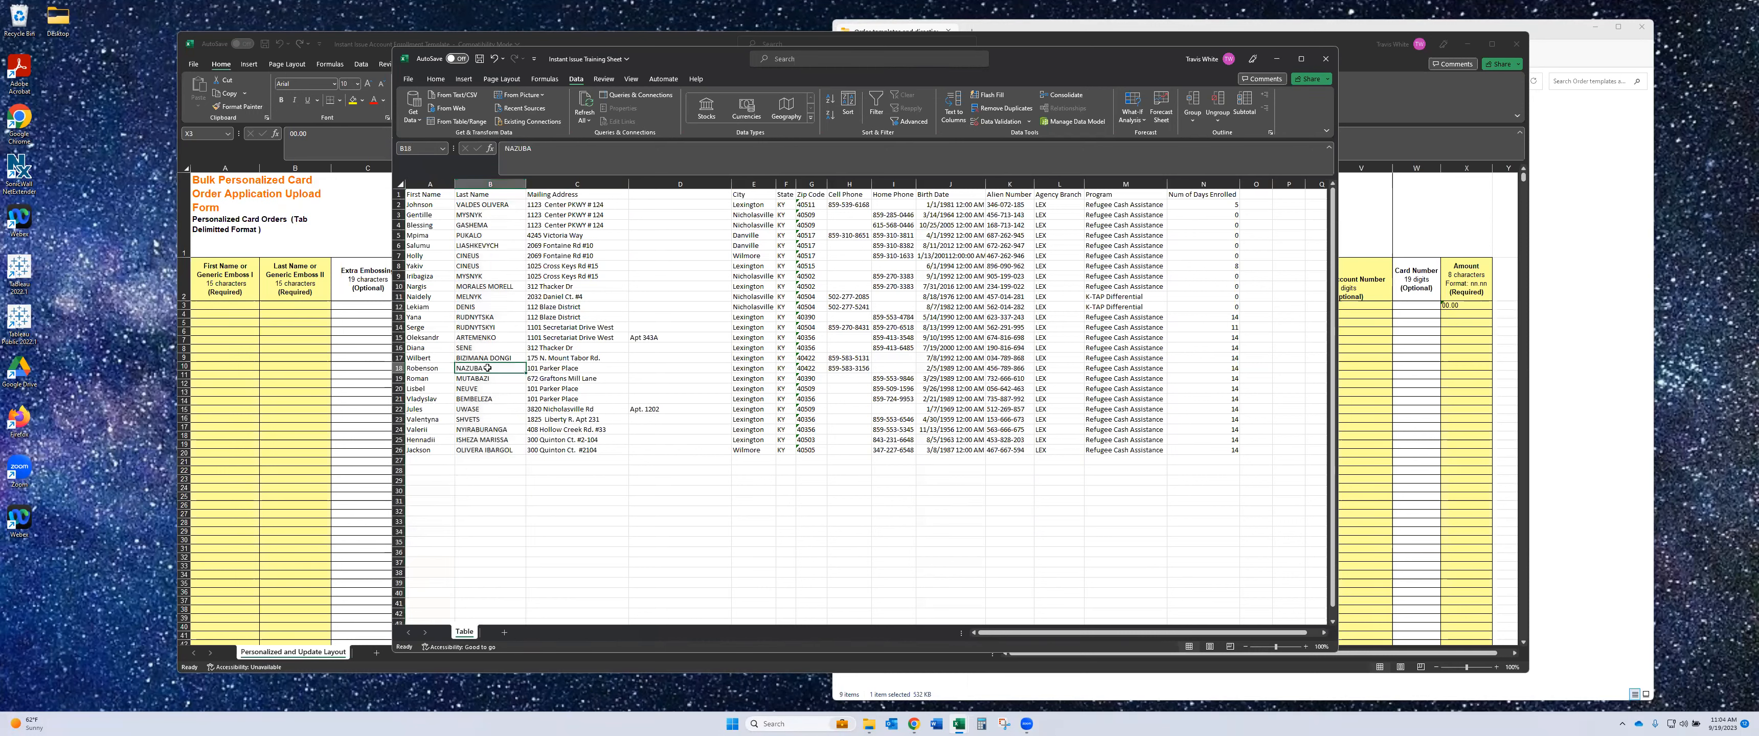
pyautogui.click(505, 150)
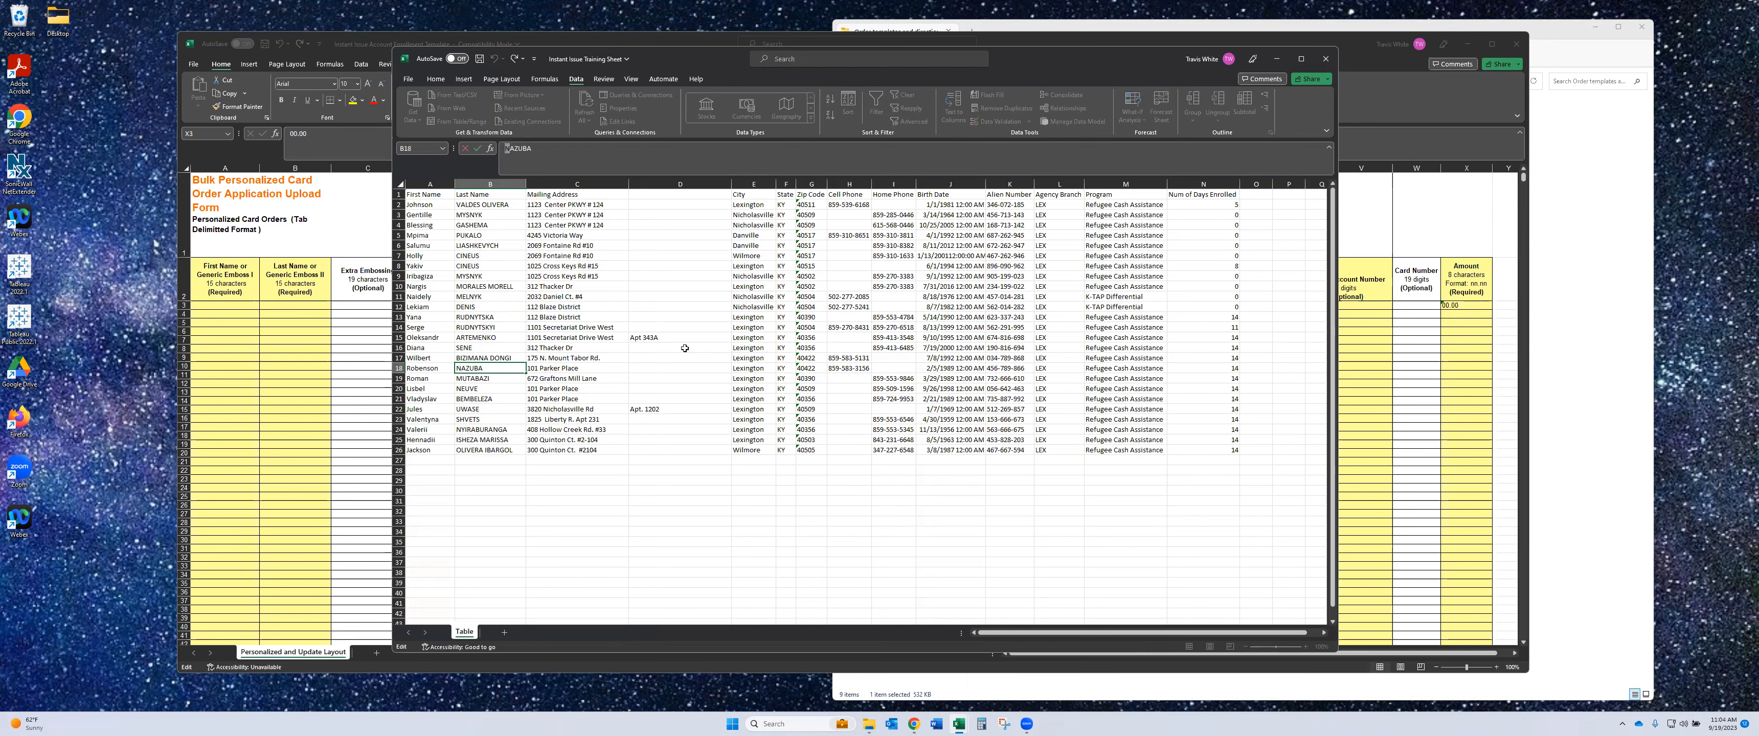
pyautogui.write('ñ')
pyautogui.click(504, 399)
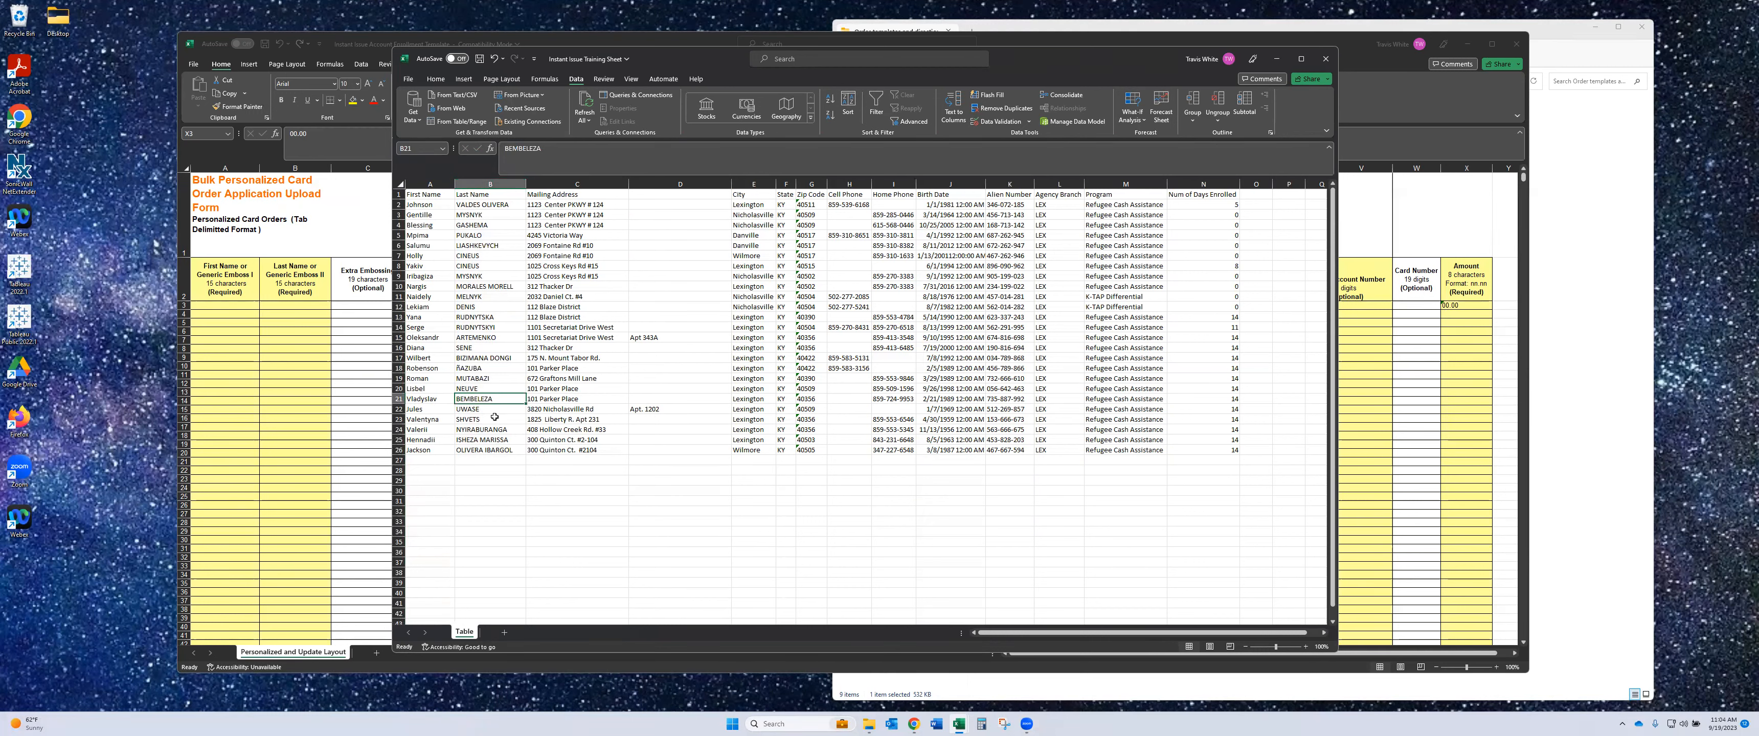
pyautogui.click(466, 368)
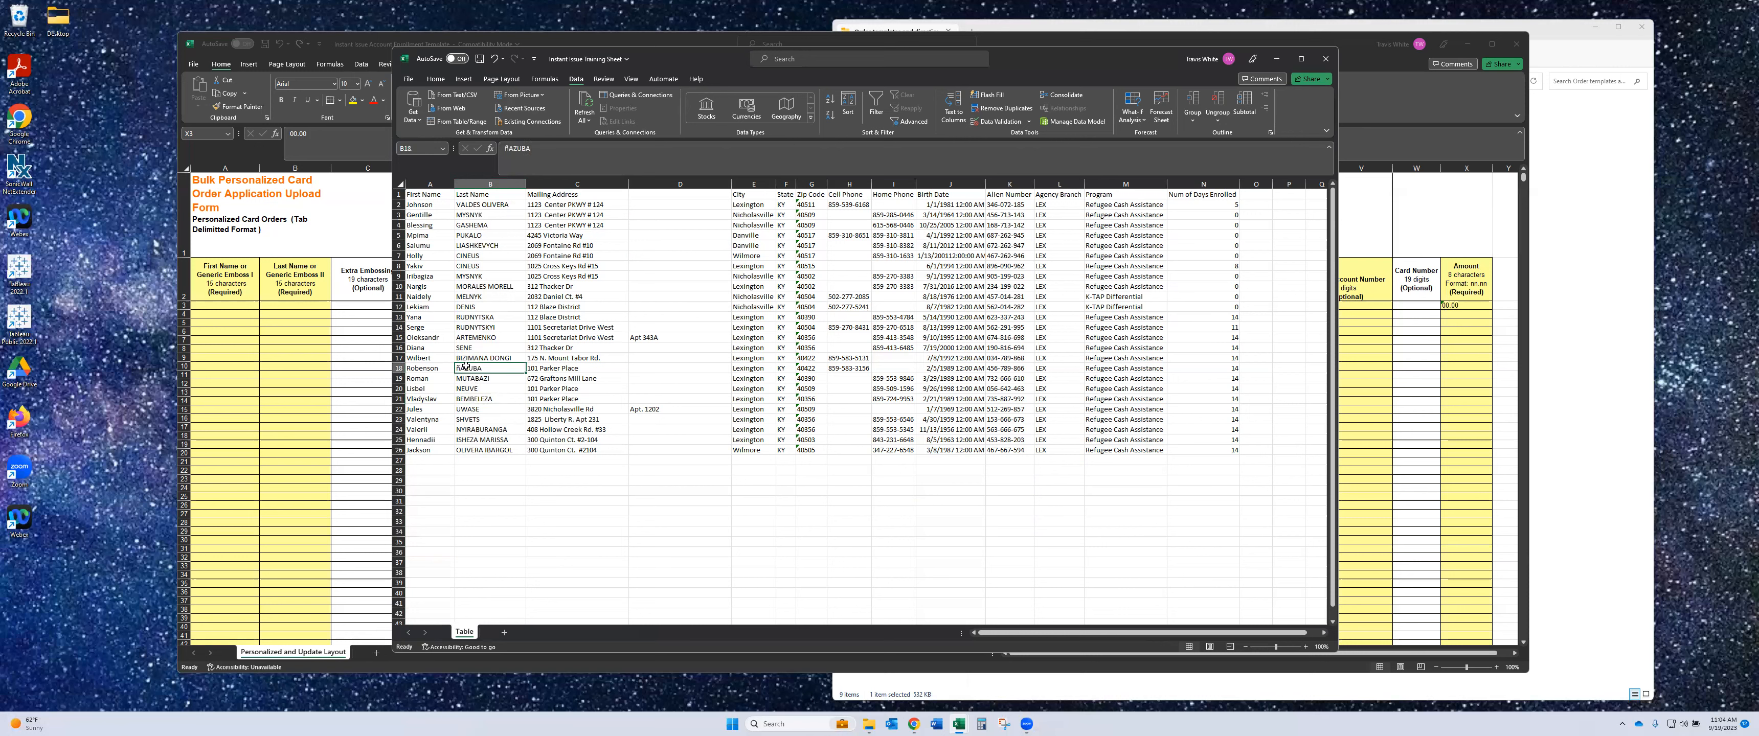
pyautogui.click(509, 146)
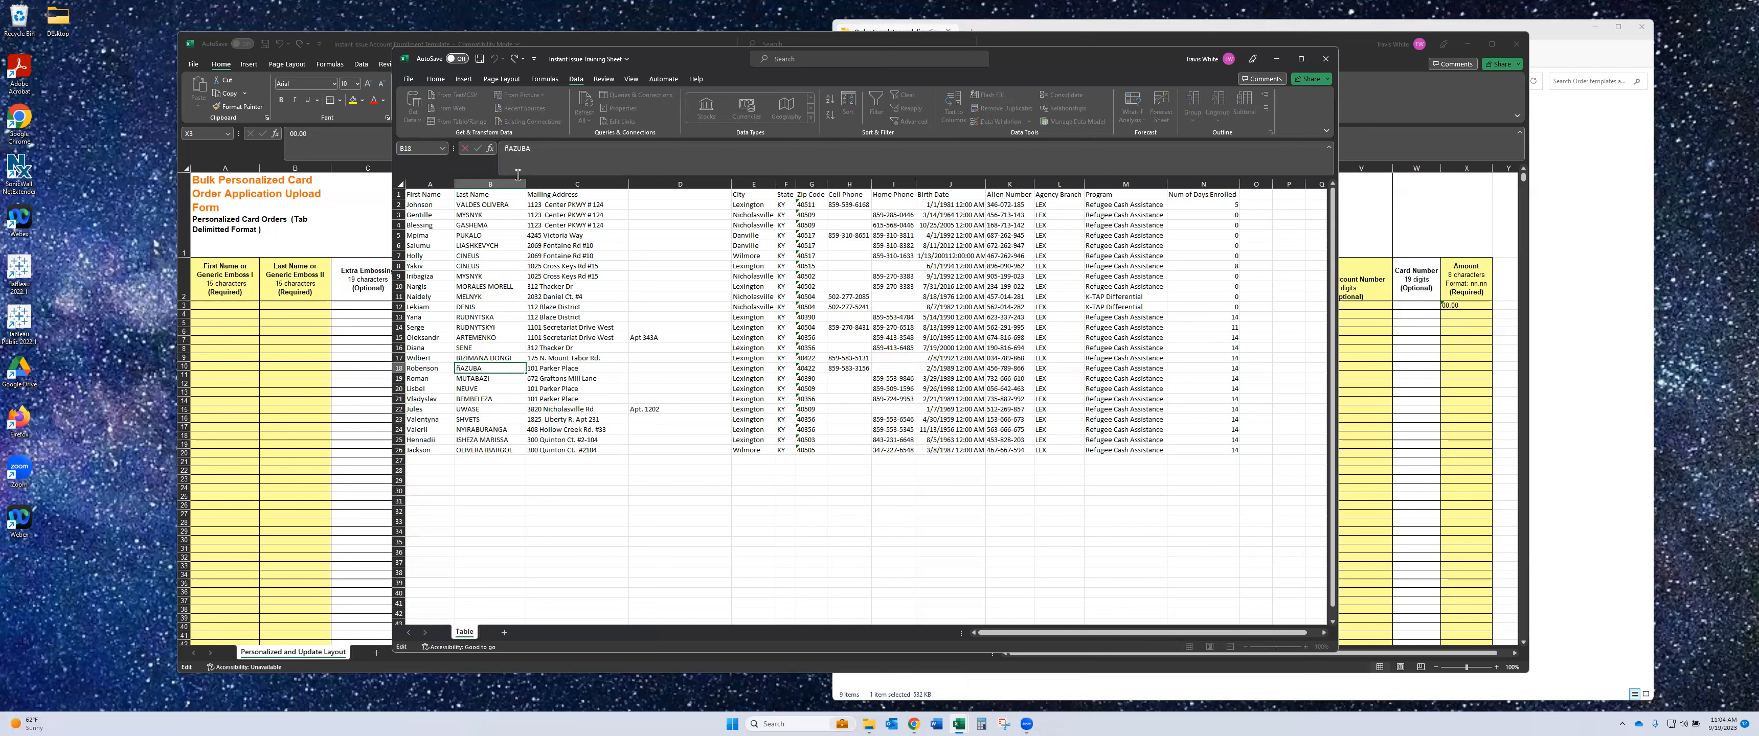
pyautogui.press('BackSpace')
pyautogui.write('N')
pyautogui.press('Return')
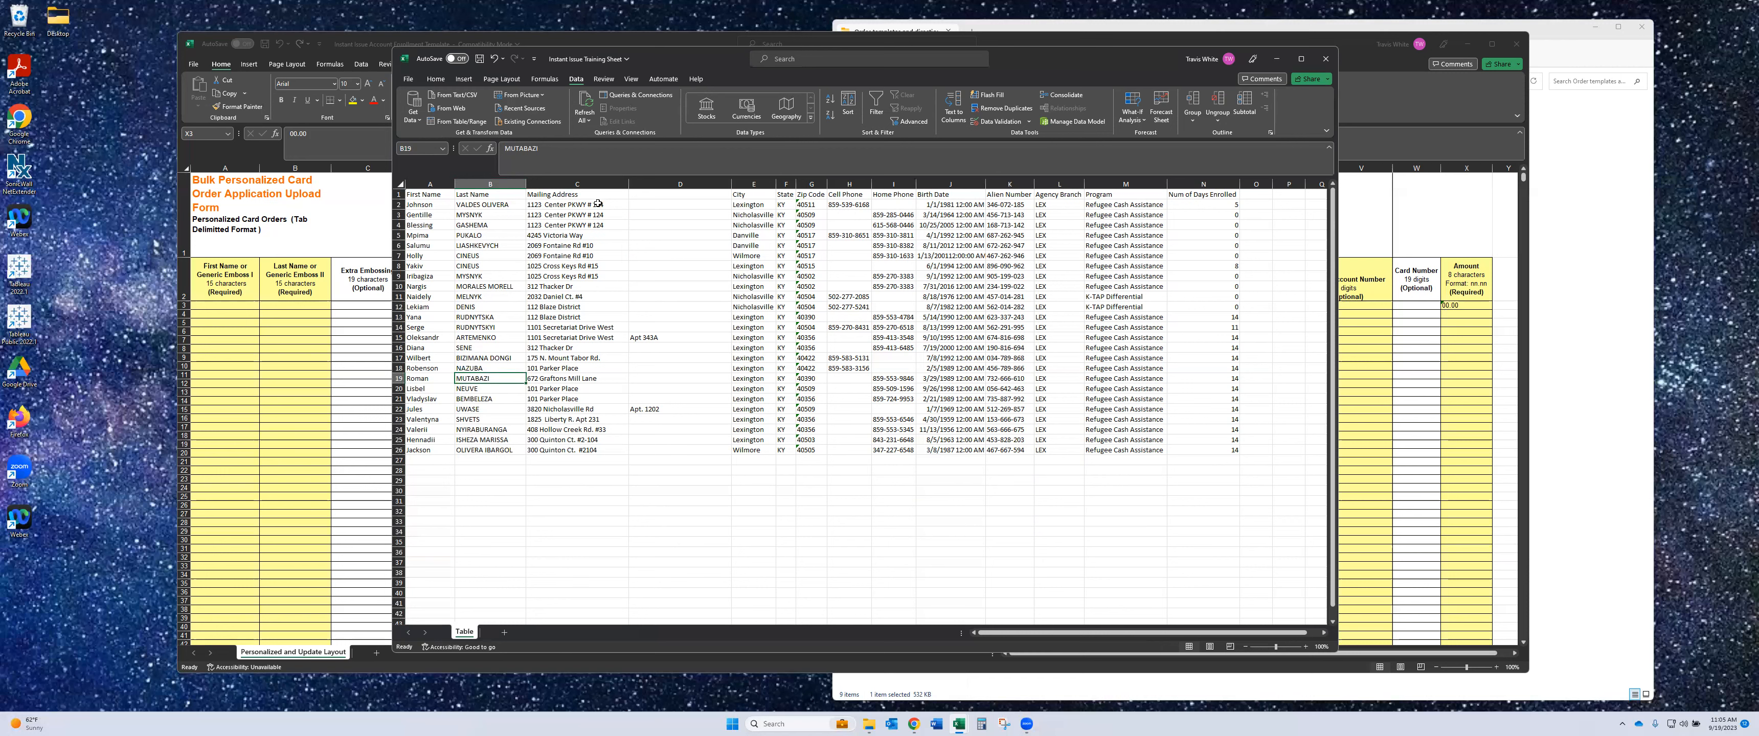
# - Rewrite C4's apartment number with Unit instead of #, then open Find and Replace for column C
pyautogui.click(595, 184)
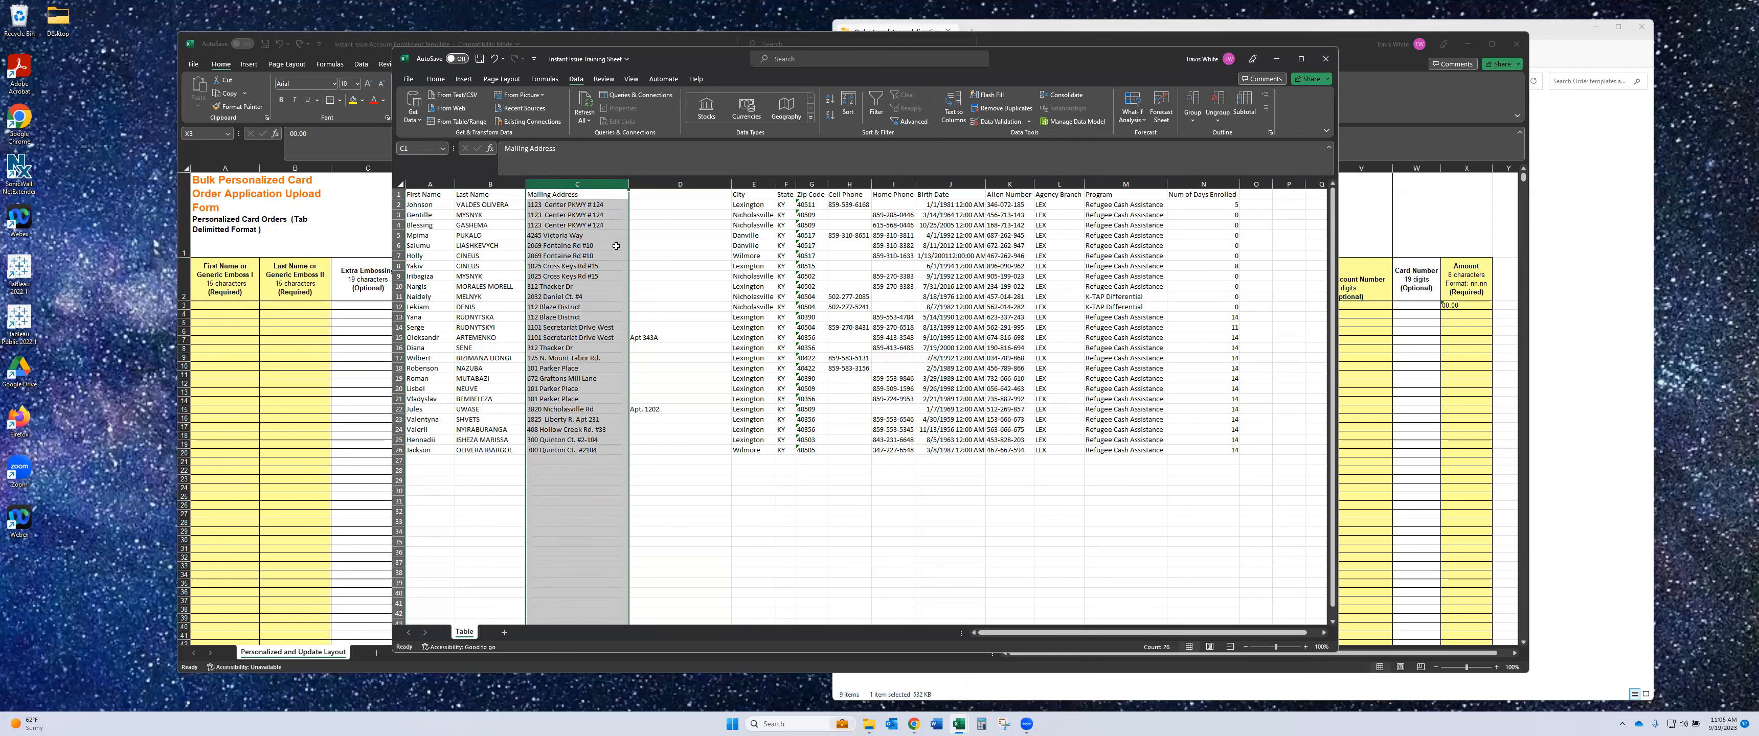
pyautogui.click(600, 204)
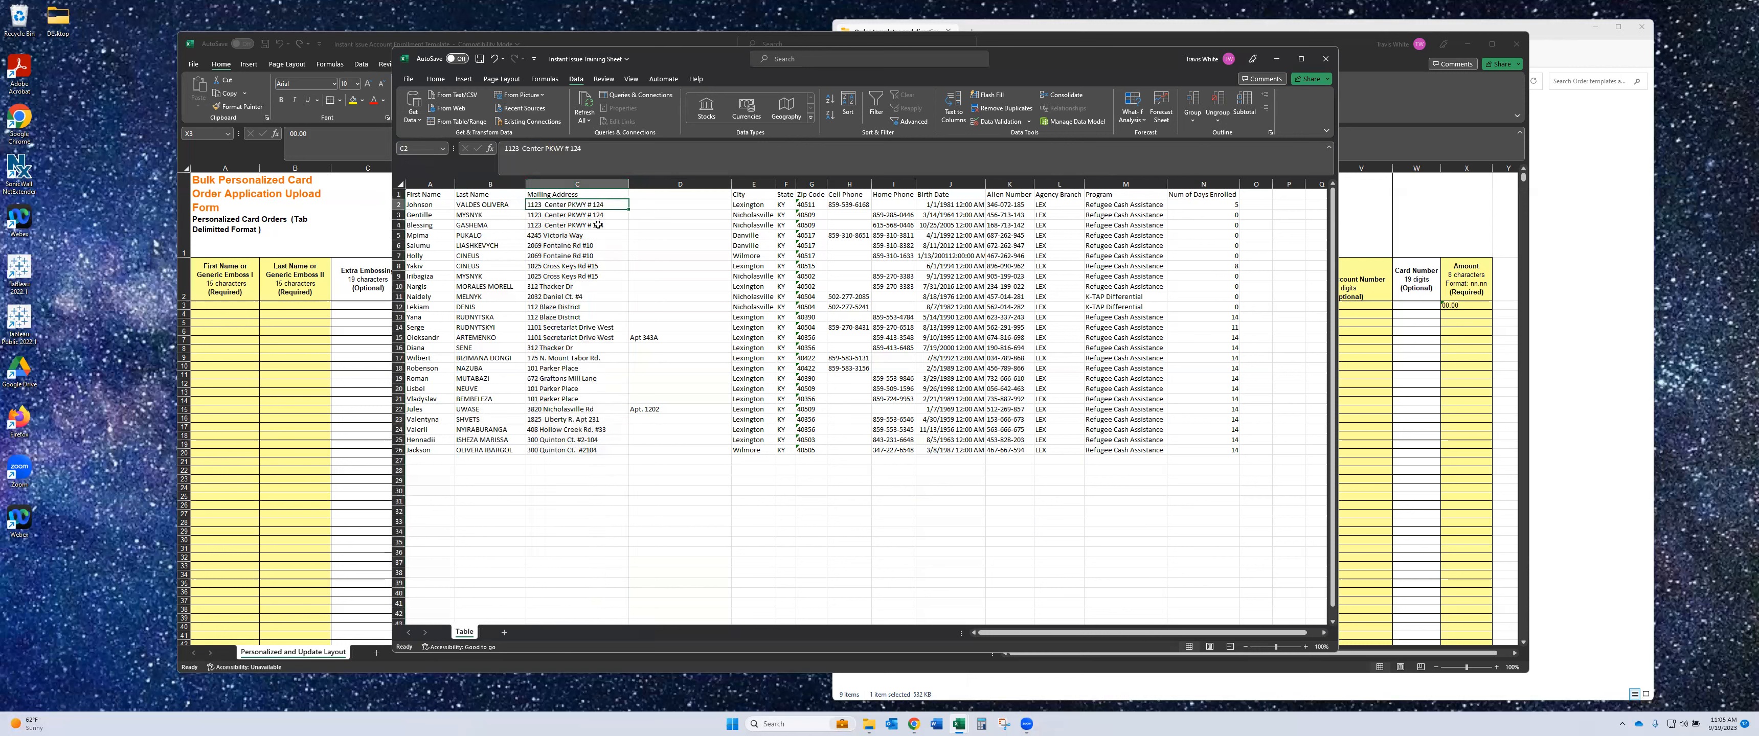
pyautogui.click(601, 216)
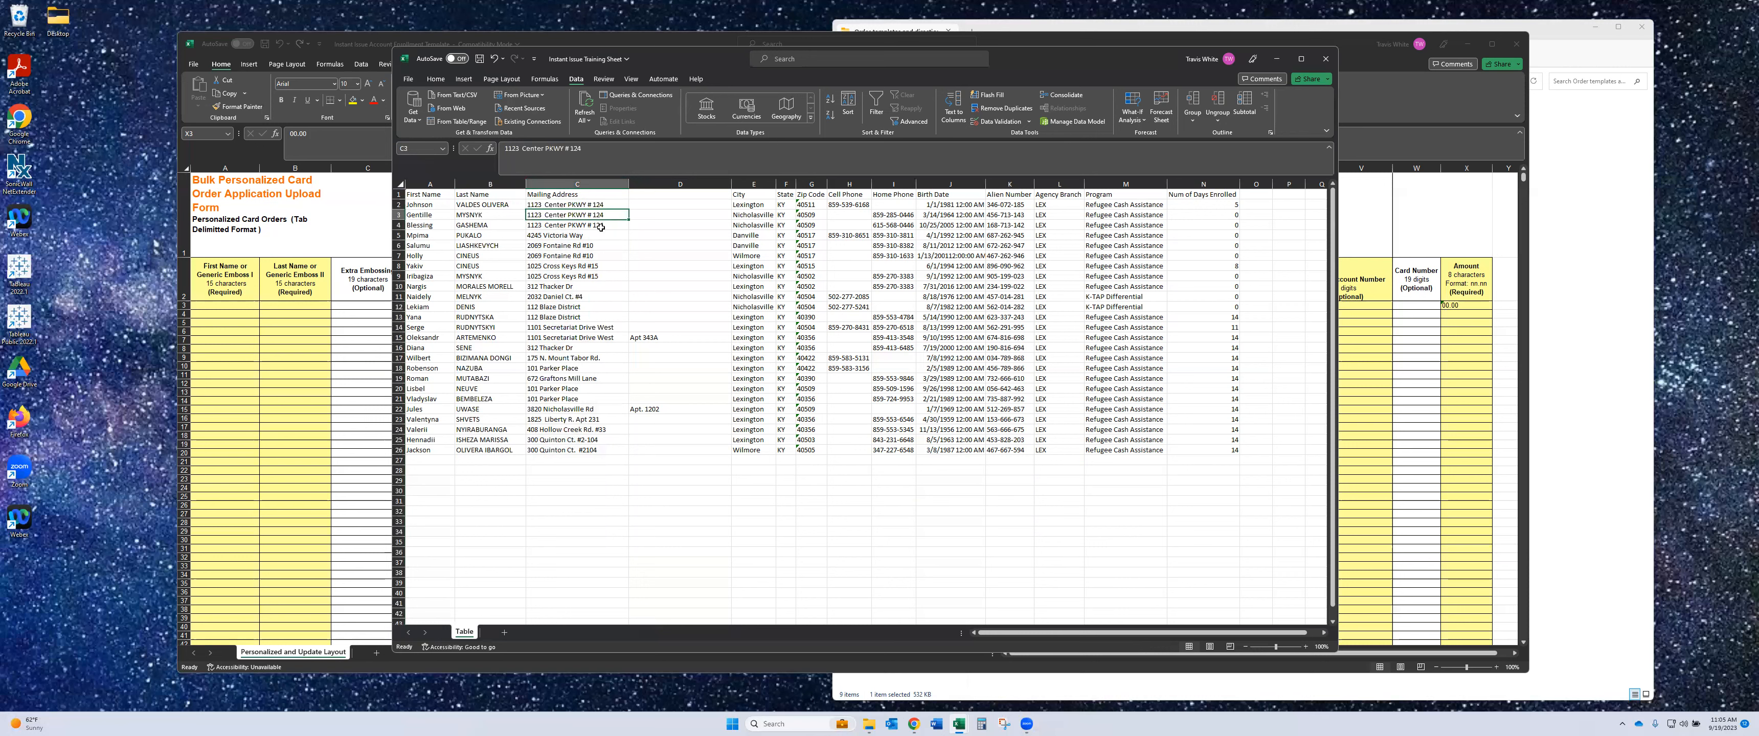
pyautogui.click(601, 226)
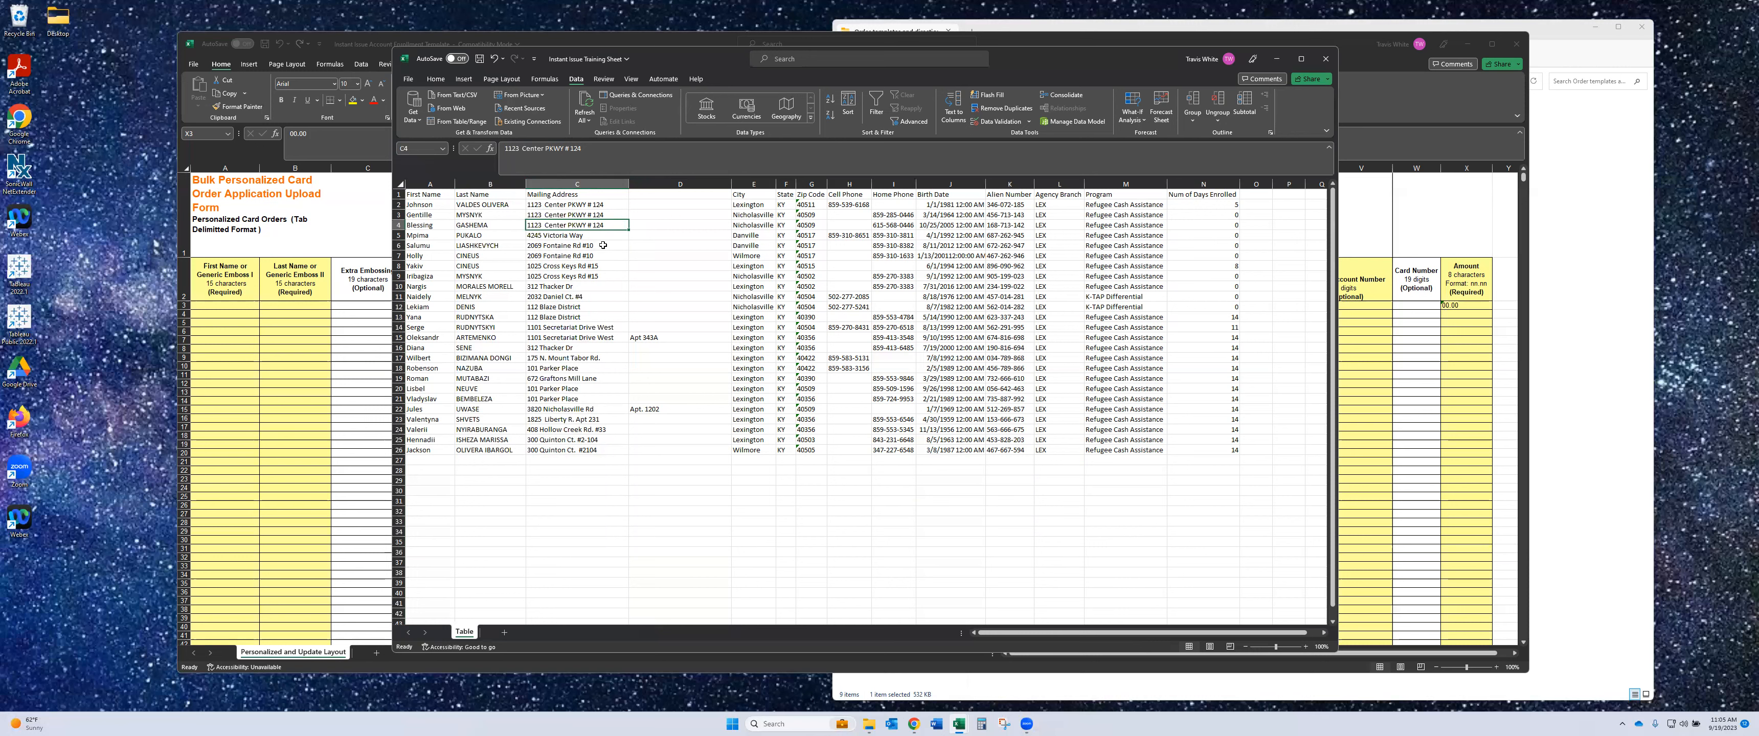
pyautogui.click(570, 148)
pyautogui.press('BackSpace')
pyautogui.press('BackSpace')
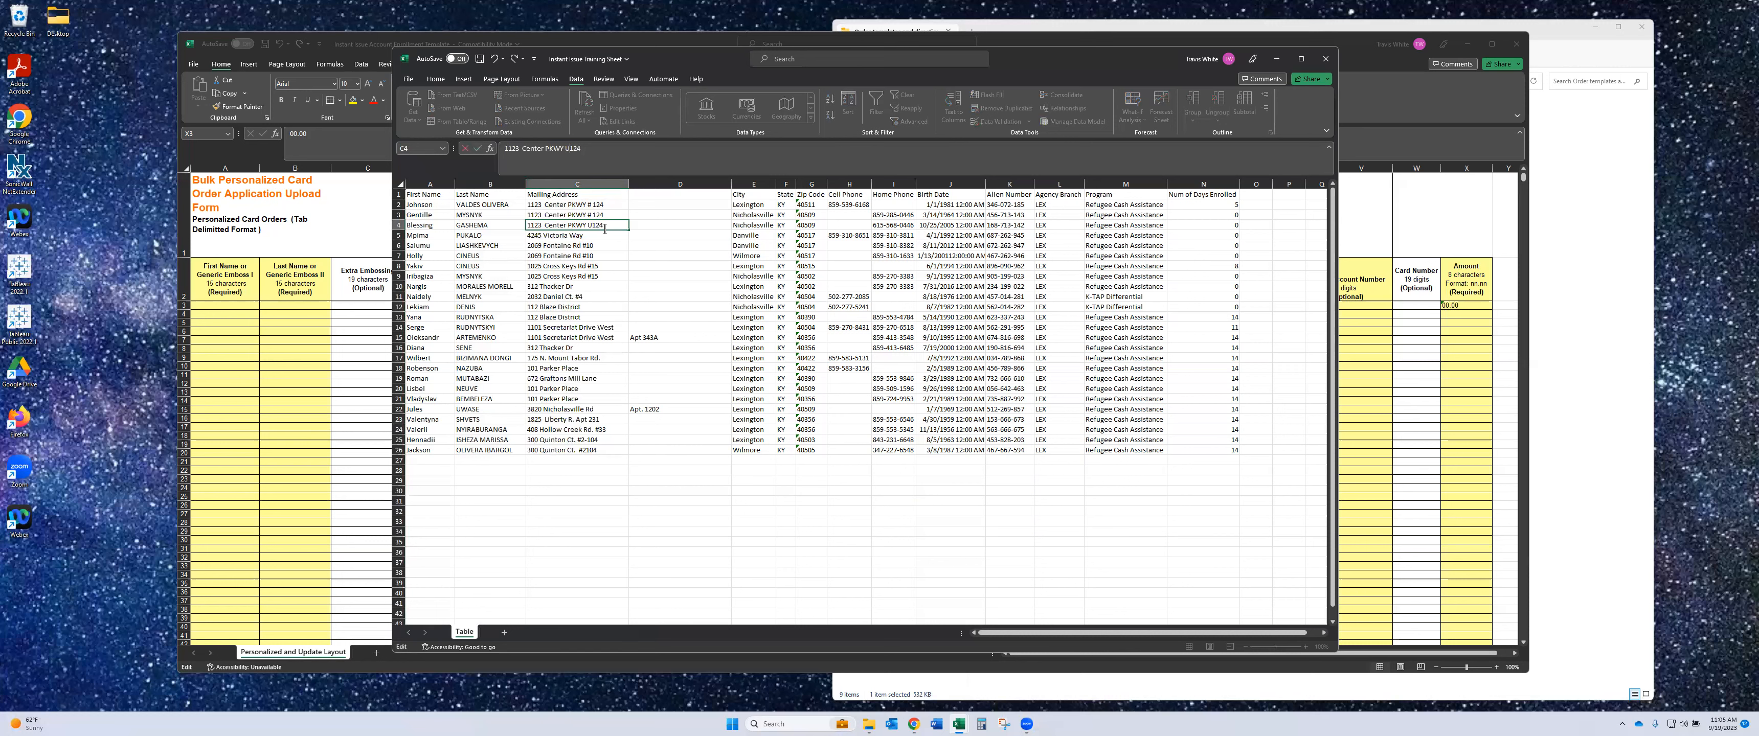
pyautogui.click(606, 233)
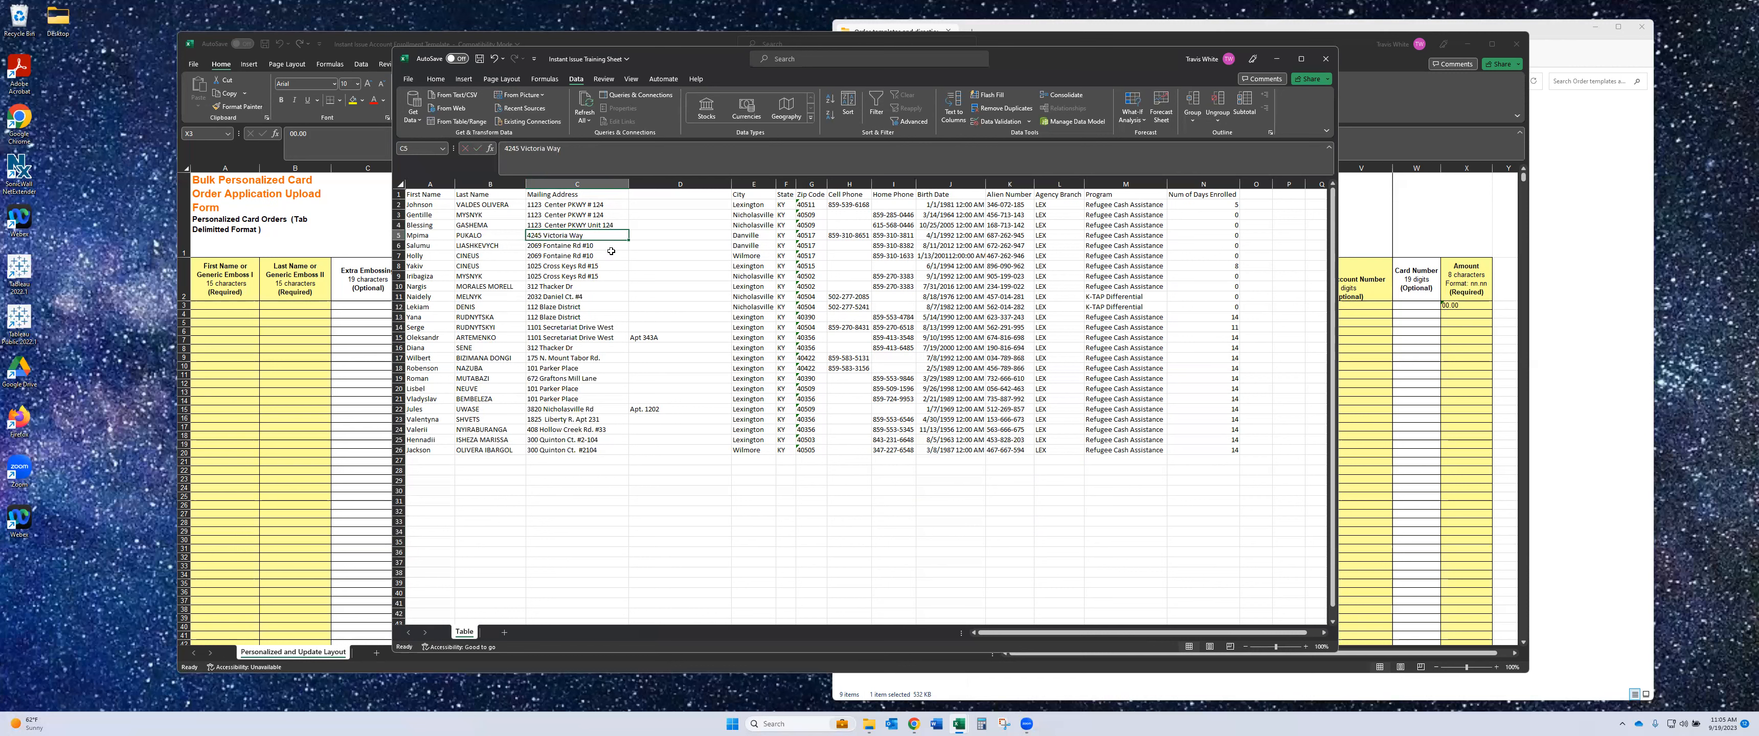
pyautogui.click(607, 177)
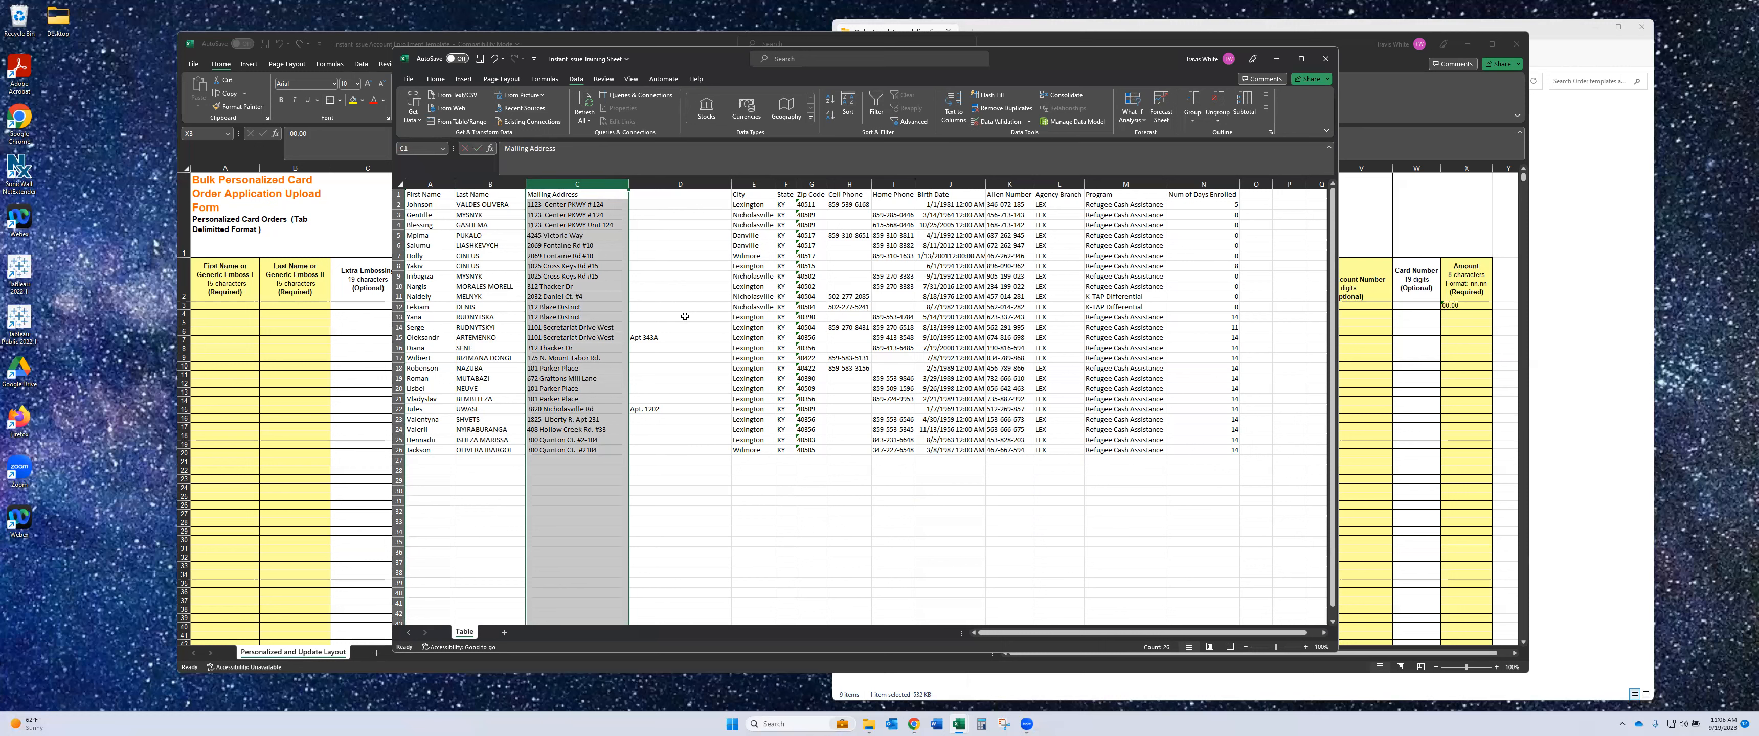
pyautogui.hotkey('ctrl', 'h')
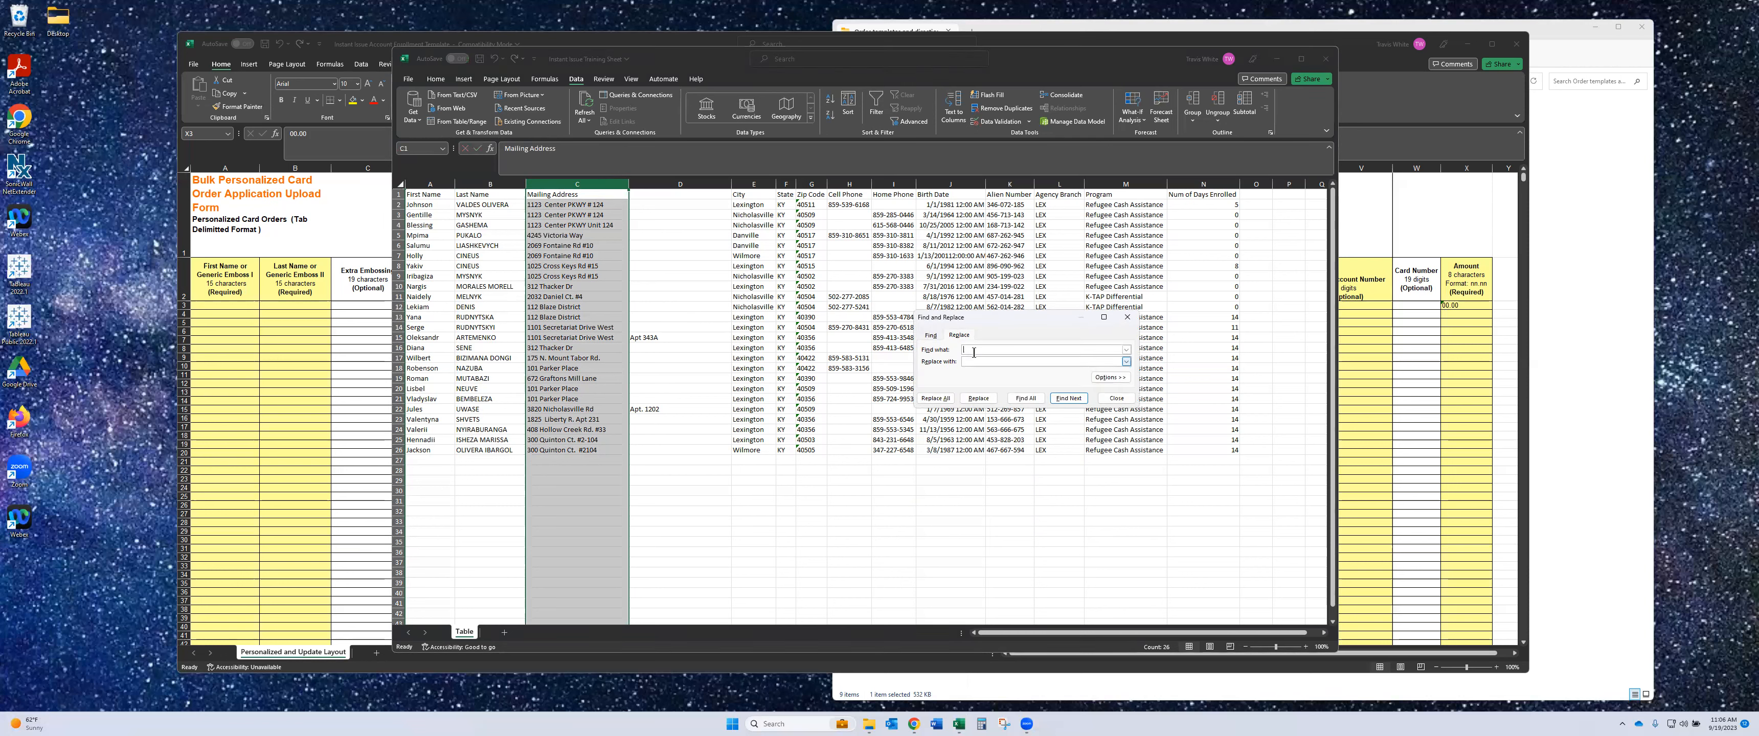
# - Replace all # in Mailing Address with Unit, confirming the 10 replacements
pyautogui.write('#')
pyautogui.click(943, 398)
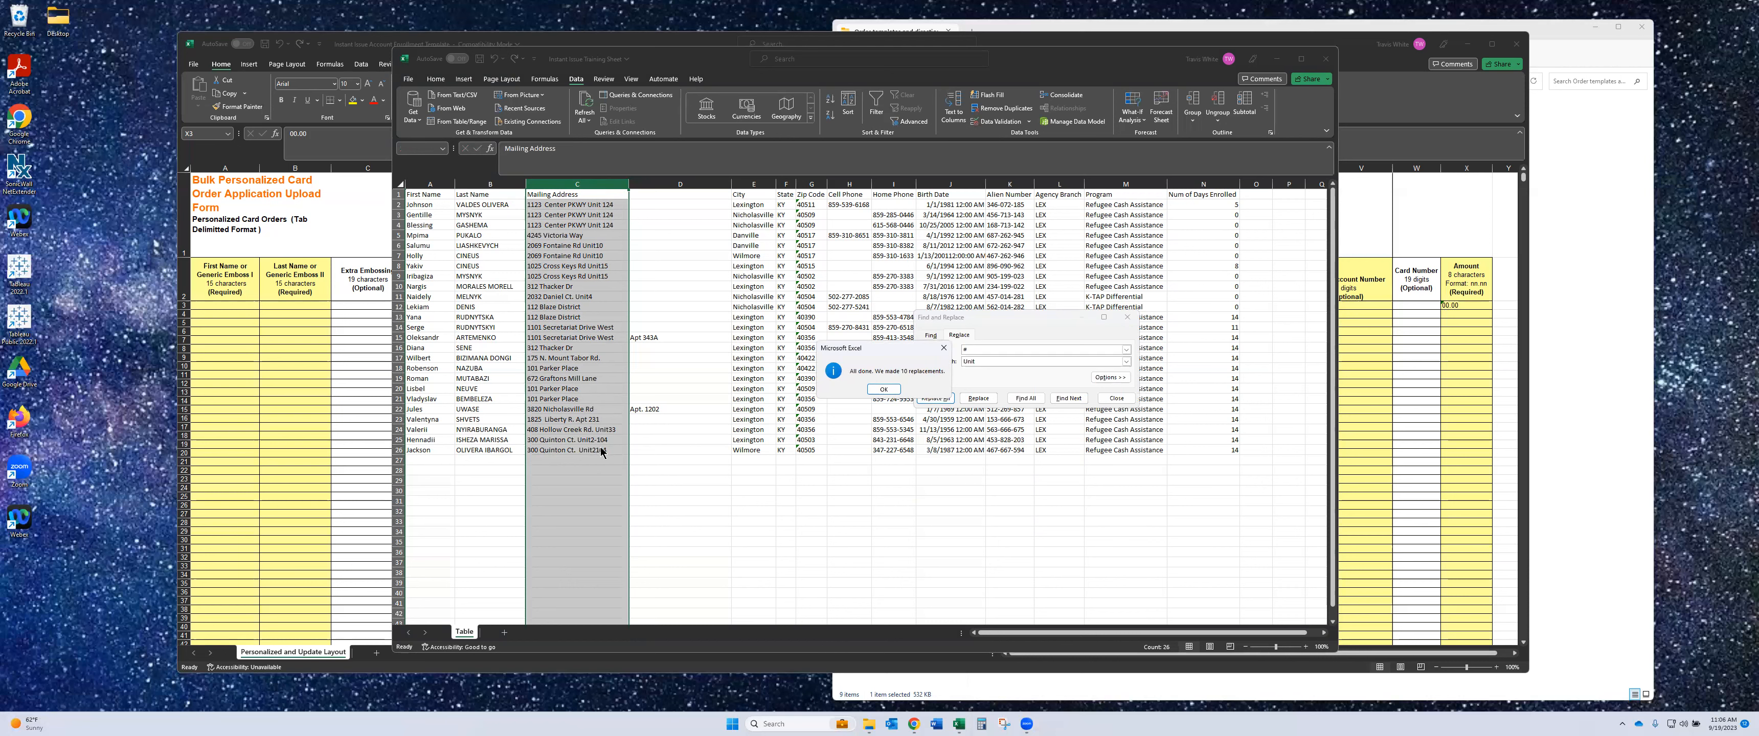
pyautogui.click(878, 389)
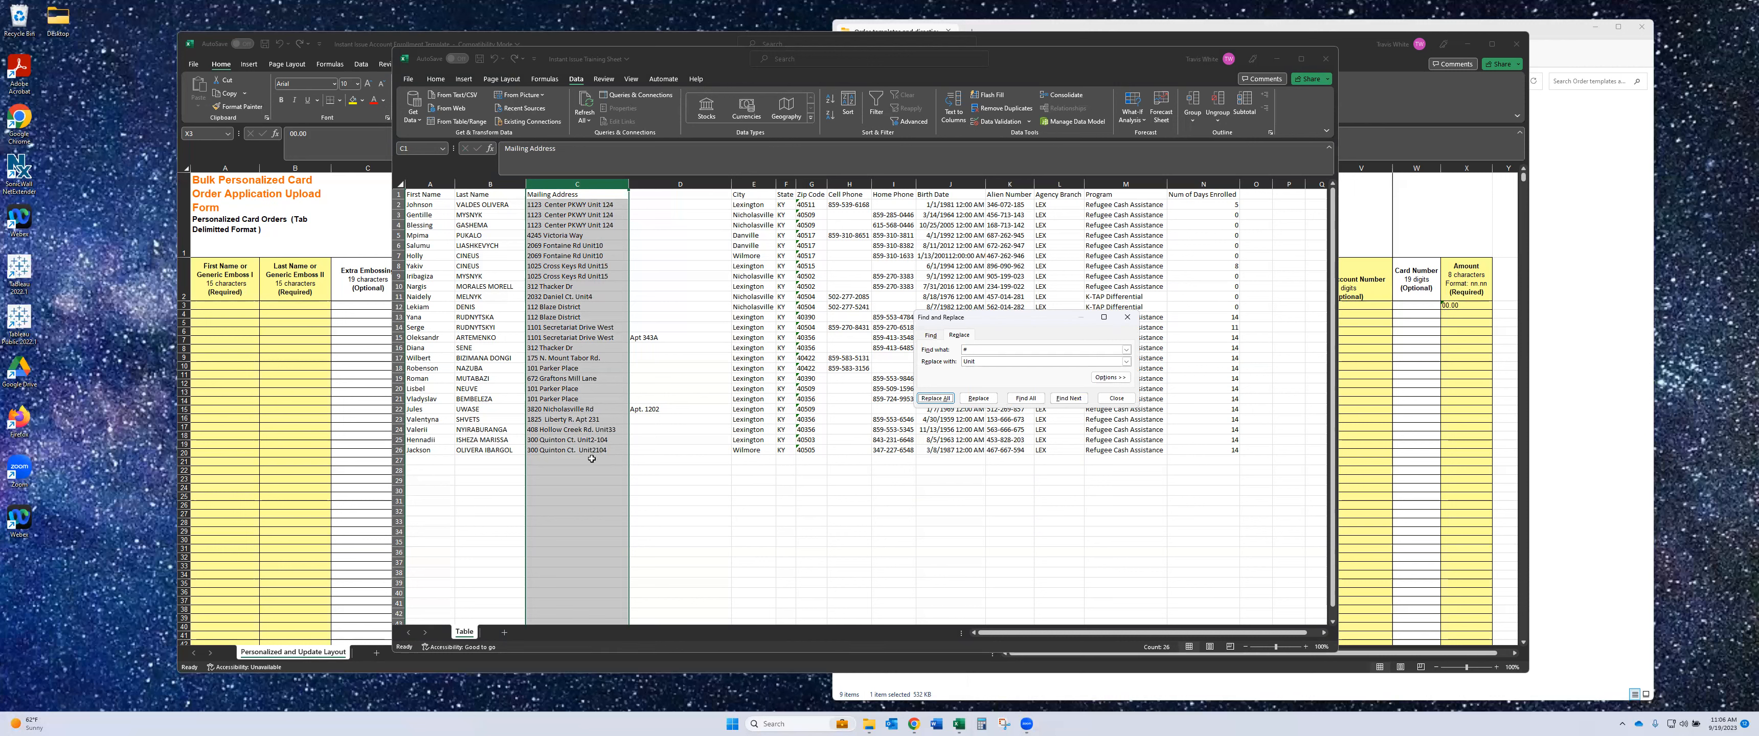
# - Add the missing space after Unit in the C6 through C9 addresses
pyautogui.click(1116, 399)
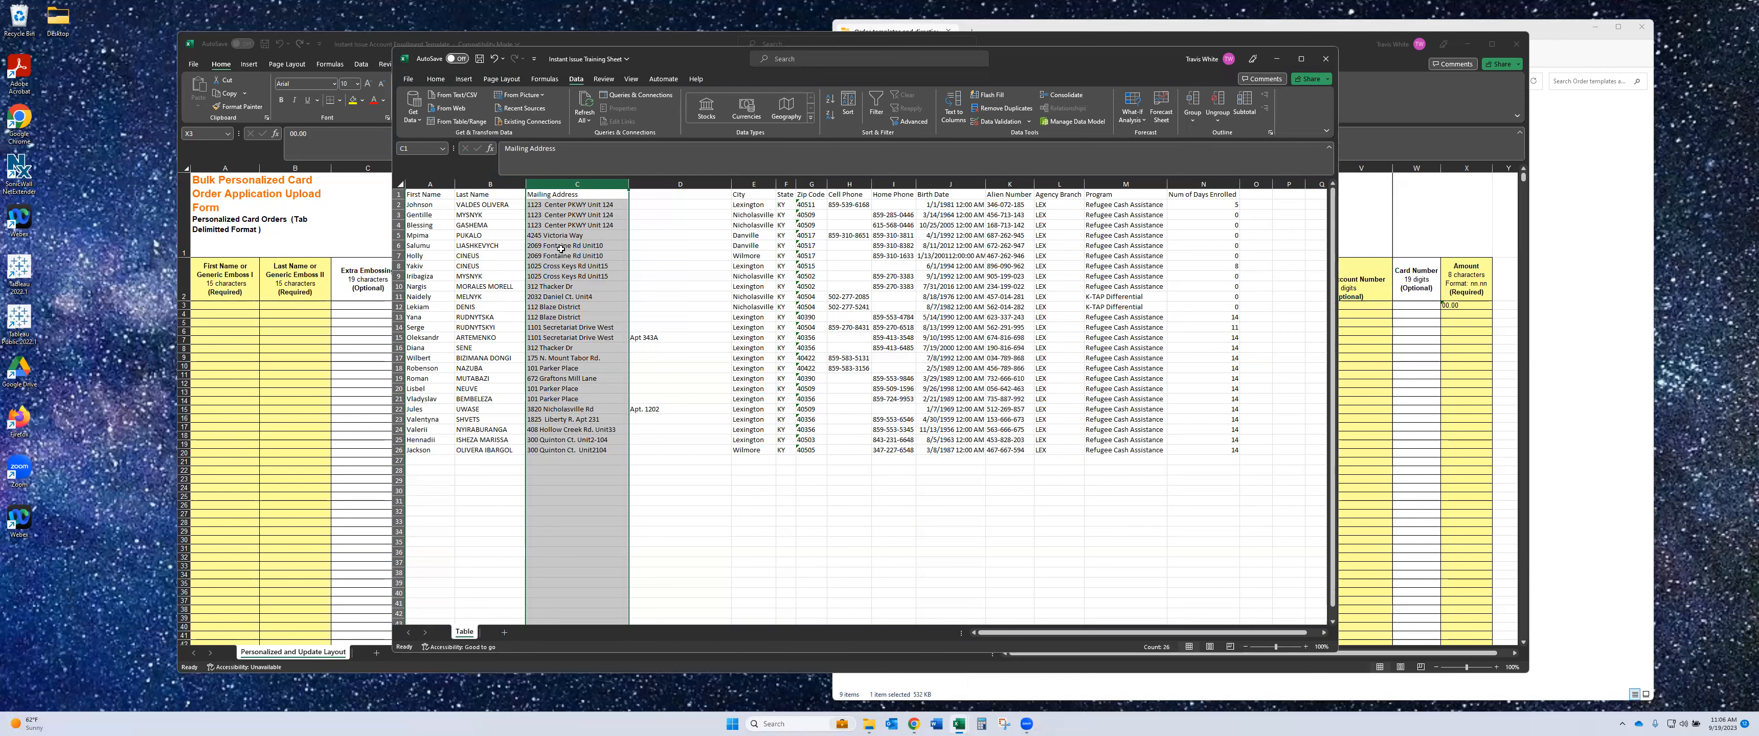
pyautogui.click(594, 247)
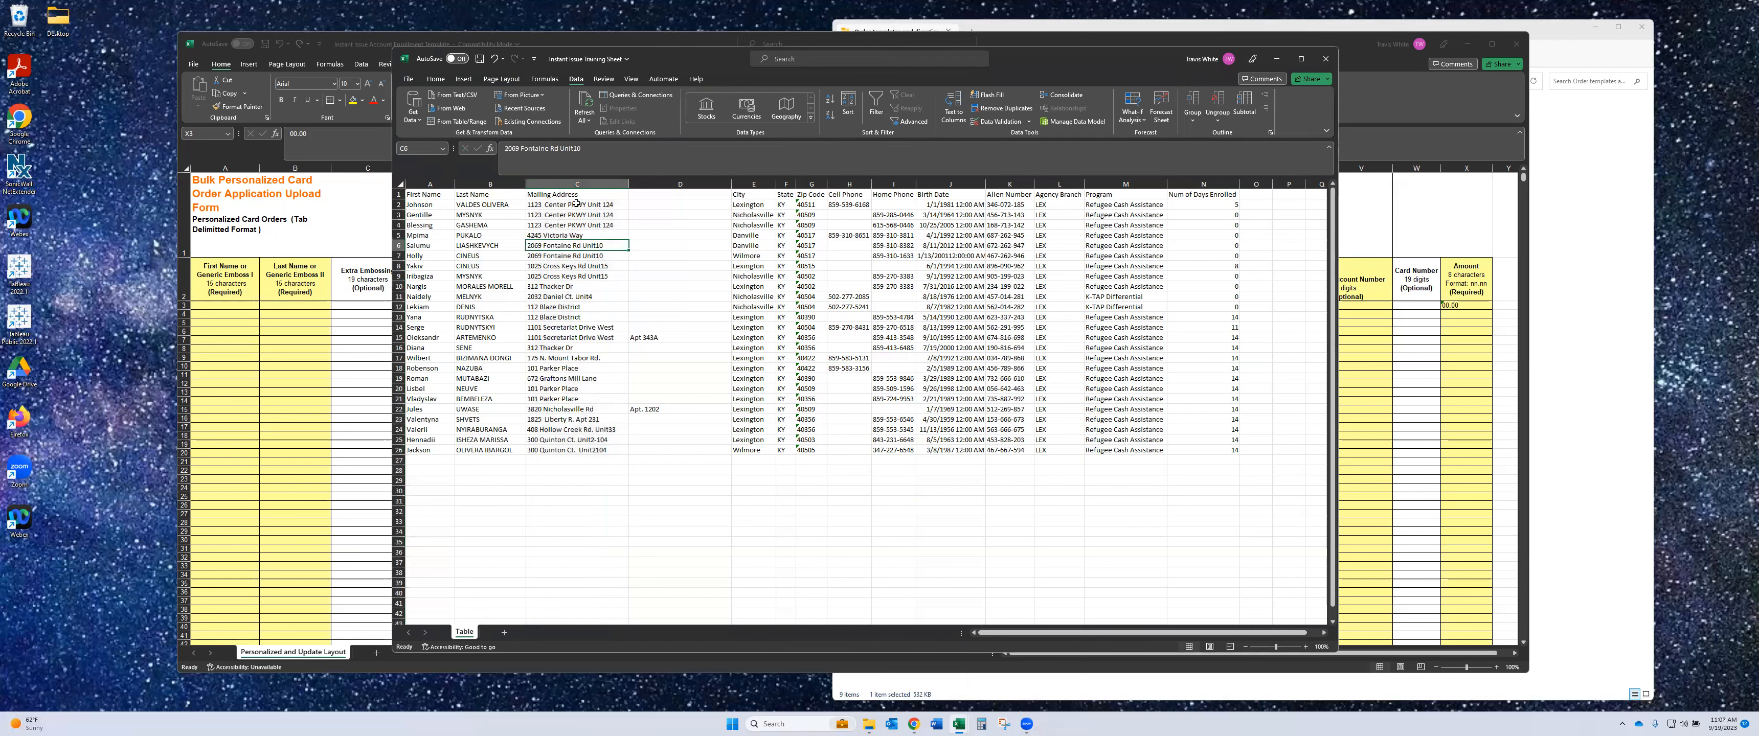
pyautogui.click(577, 150)
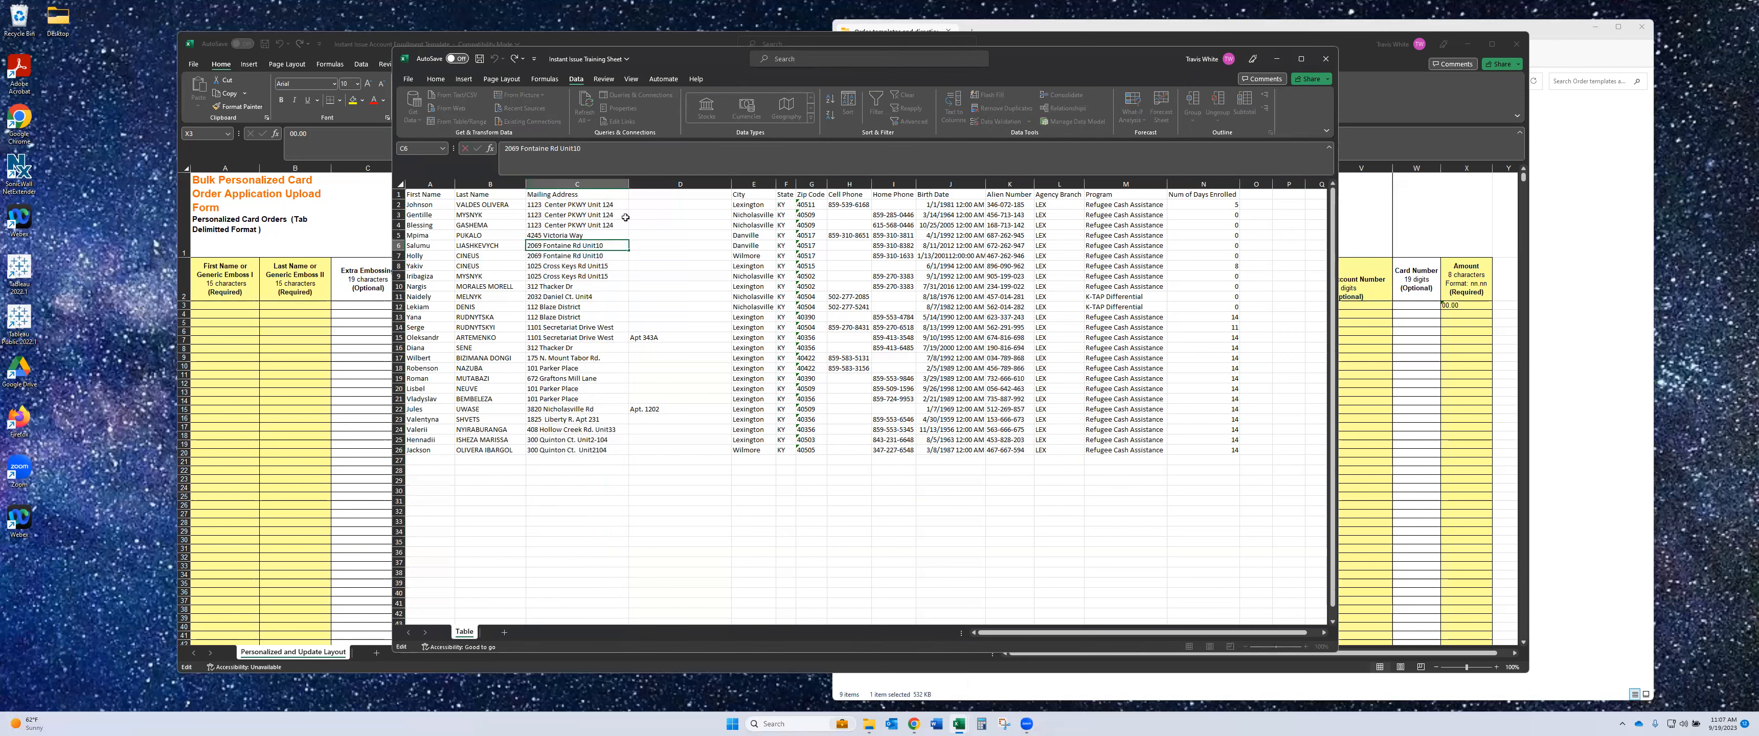
pyautogui.press('Return')
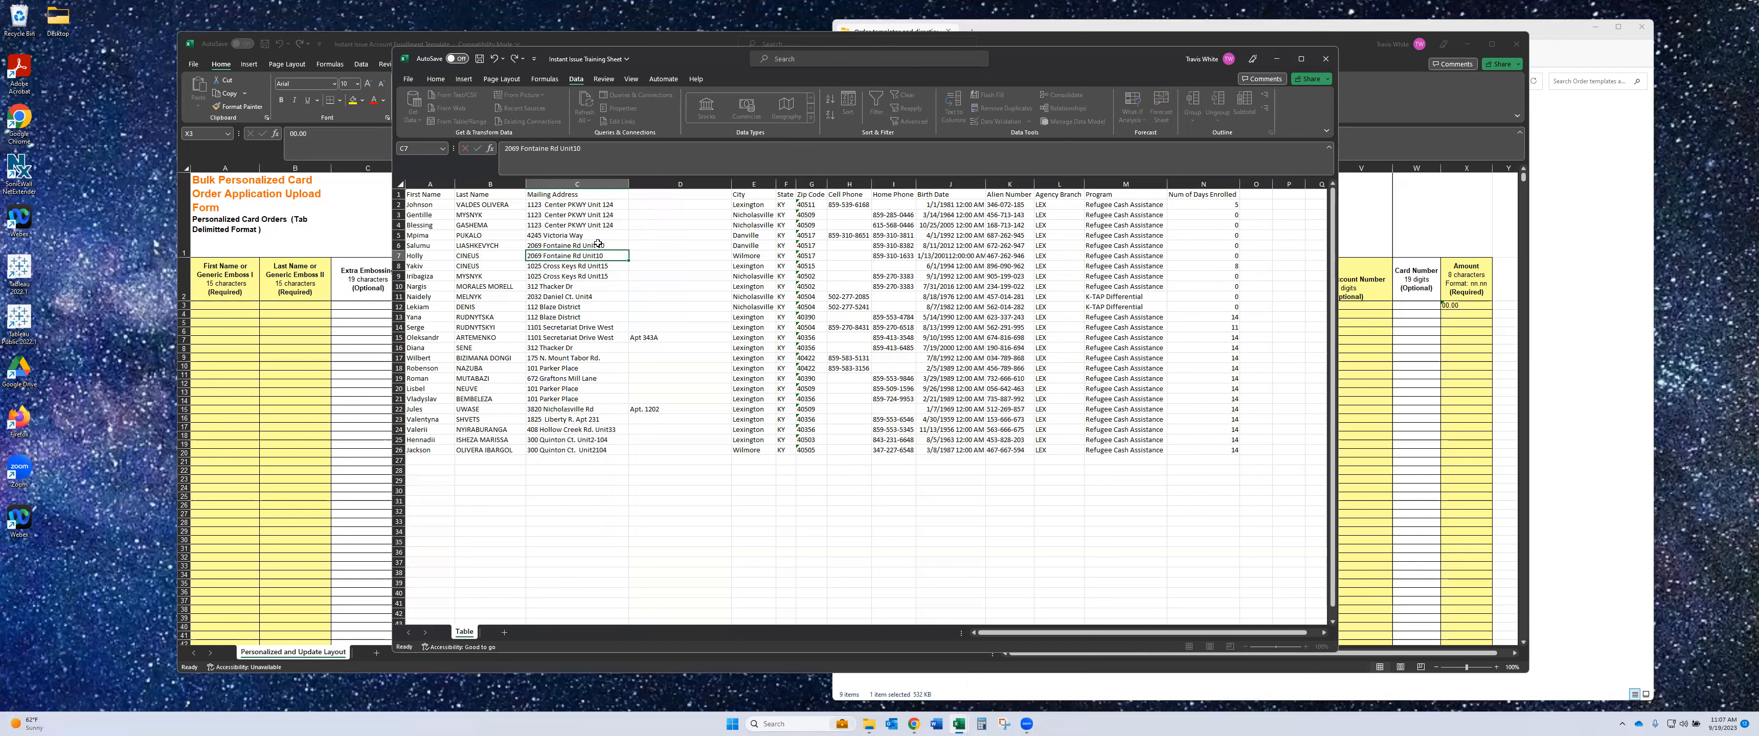
pyautogui.click(576, 153)
pyautogui.press('Return')
pyautogui.click(579, 149)
pyautogui.press('Return')
pyautogui.click(579, 149)
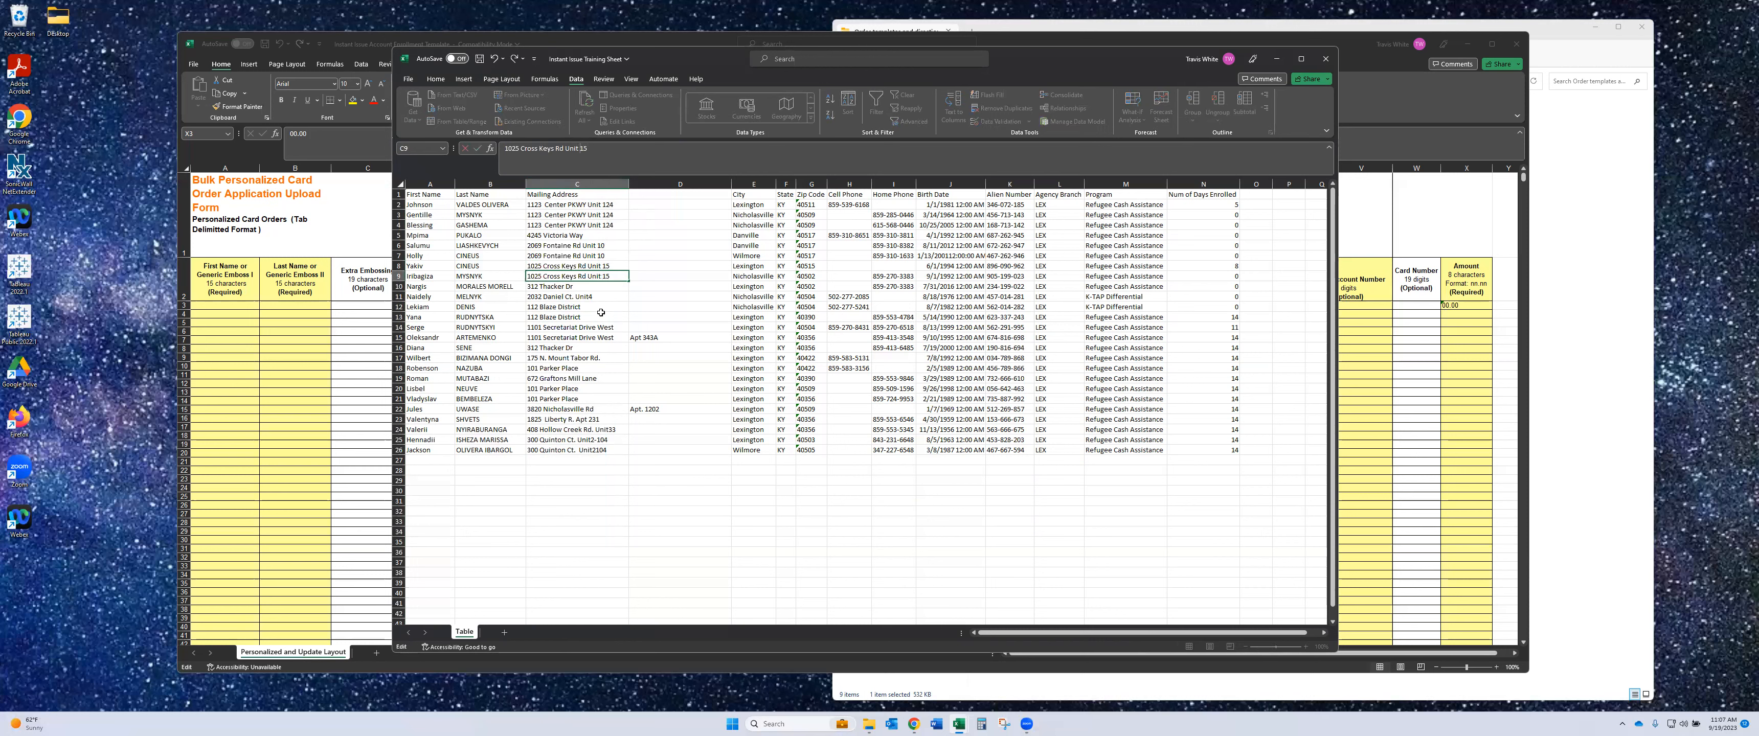
pyautogui.click(590, 296)
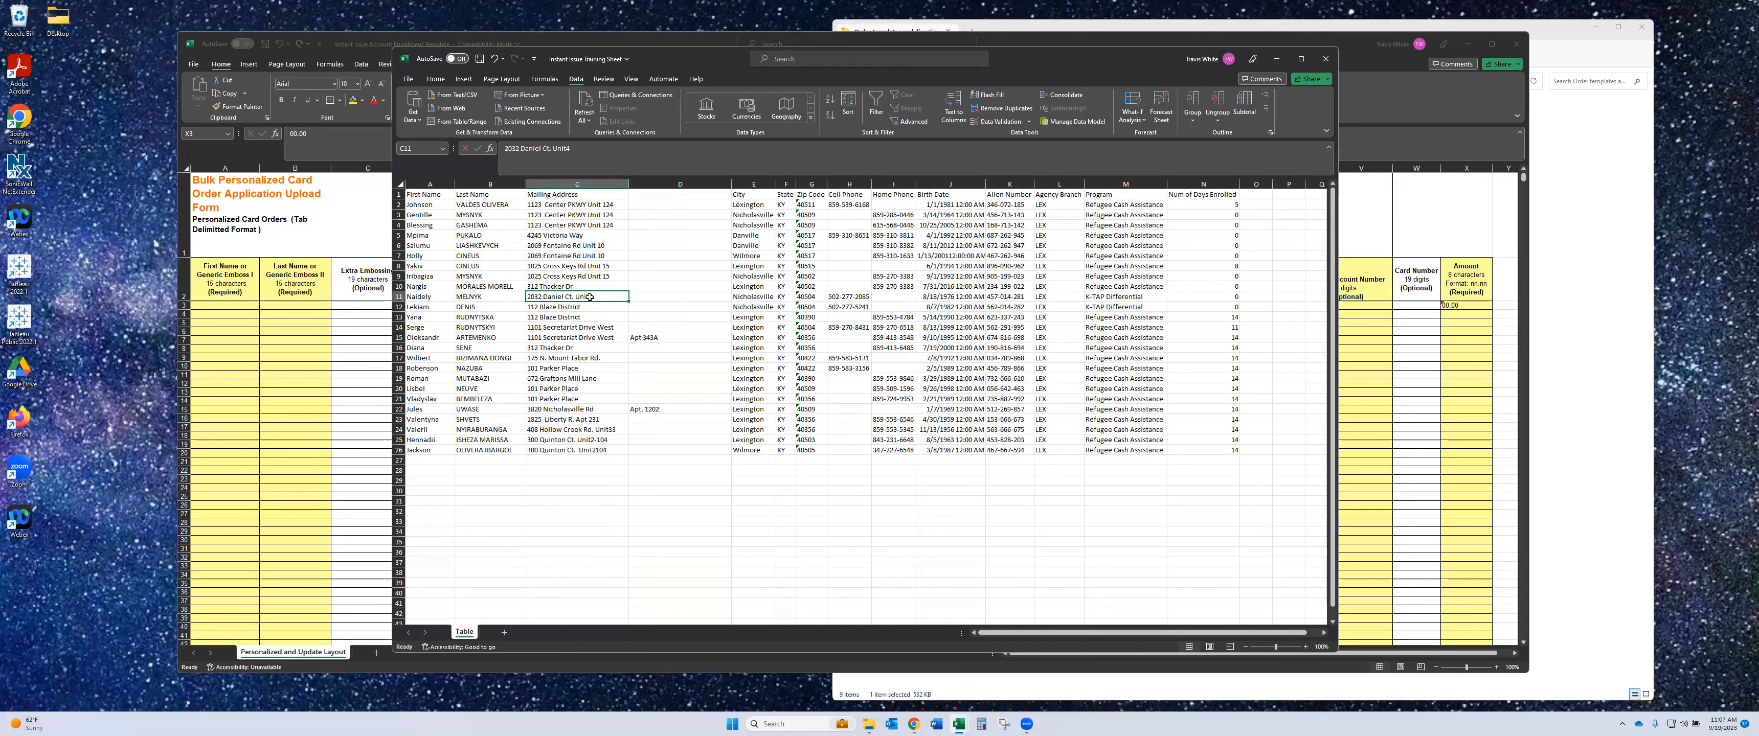
# - Fix Unit spacing in C11, C24, C25 and C26, then begin Text to Columns on column C
pyautogui.click(567, 149)
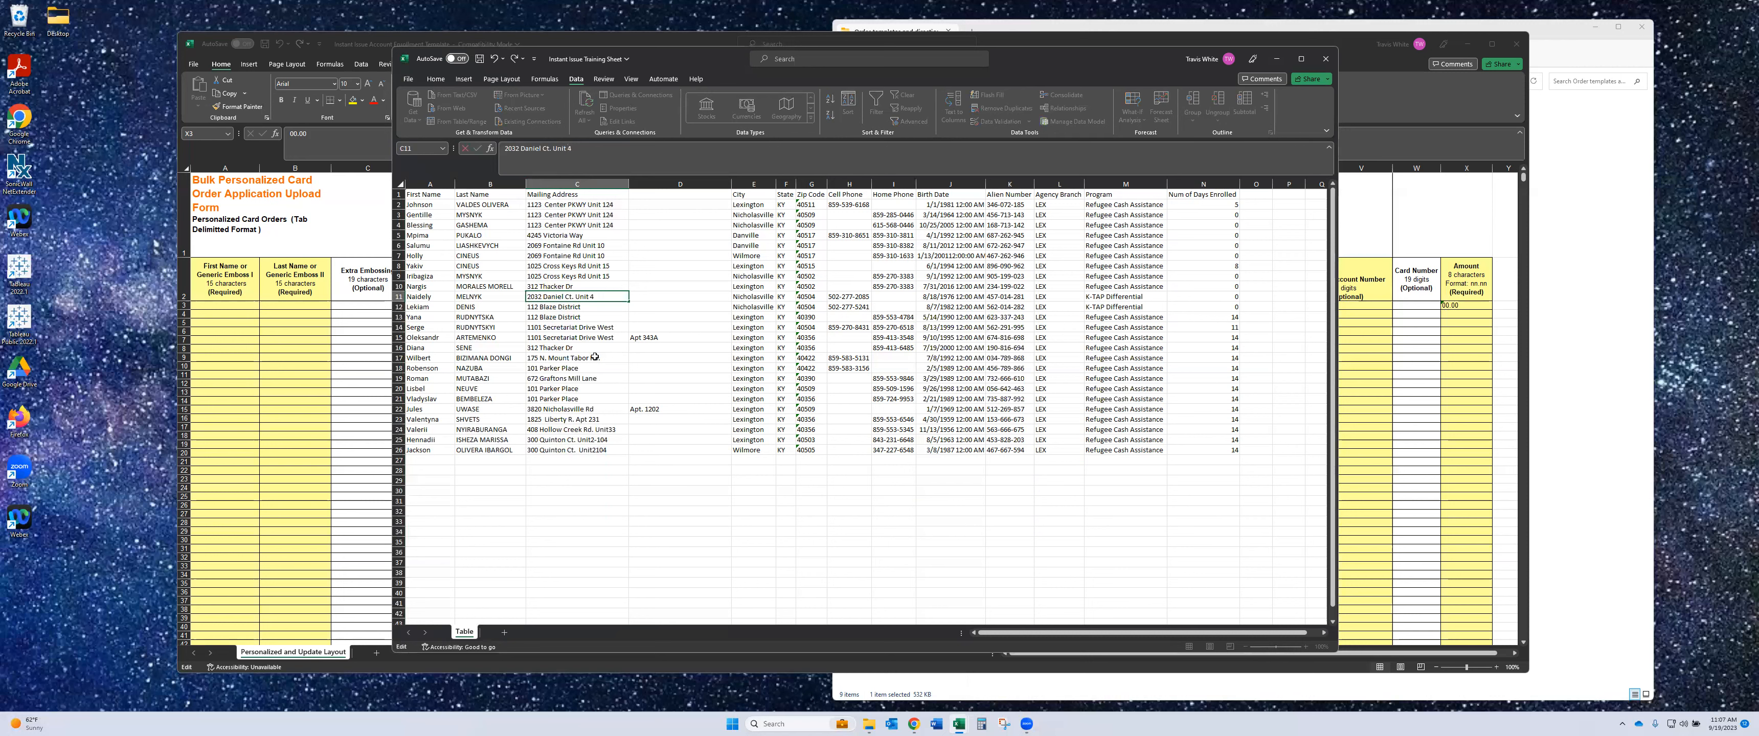
pyautogui.click(612, 429)
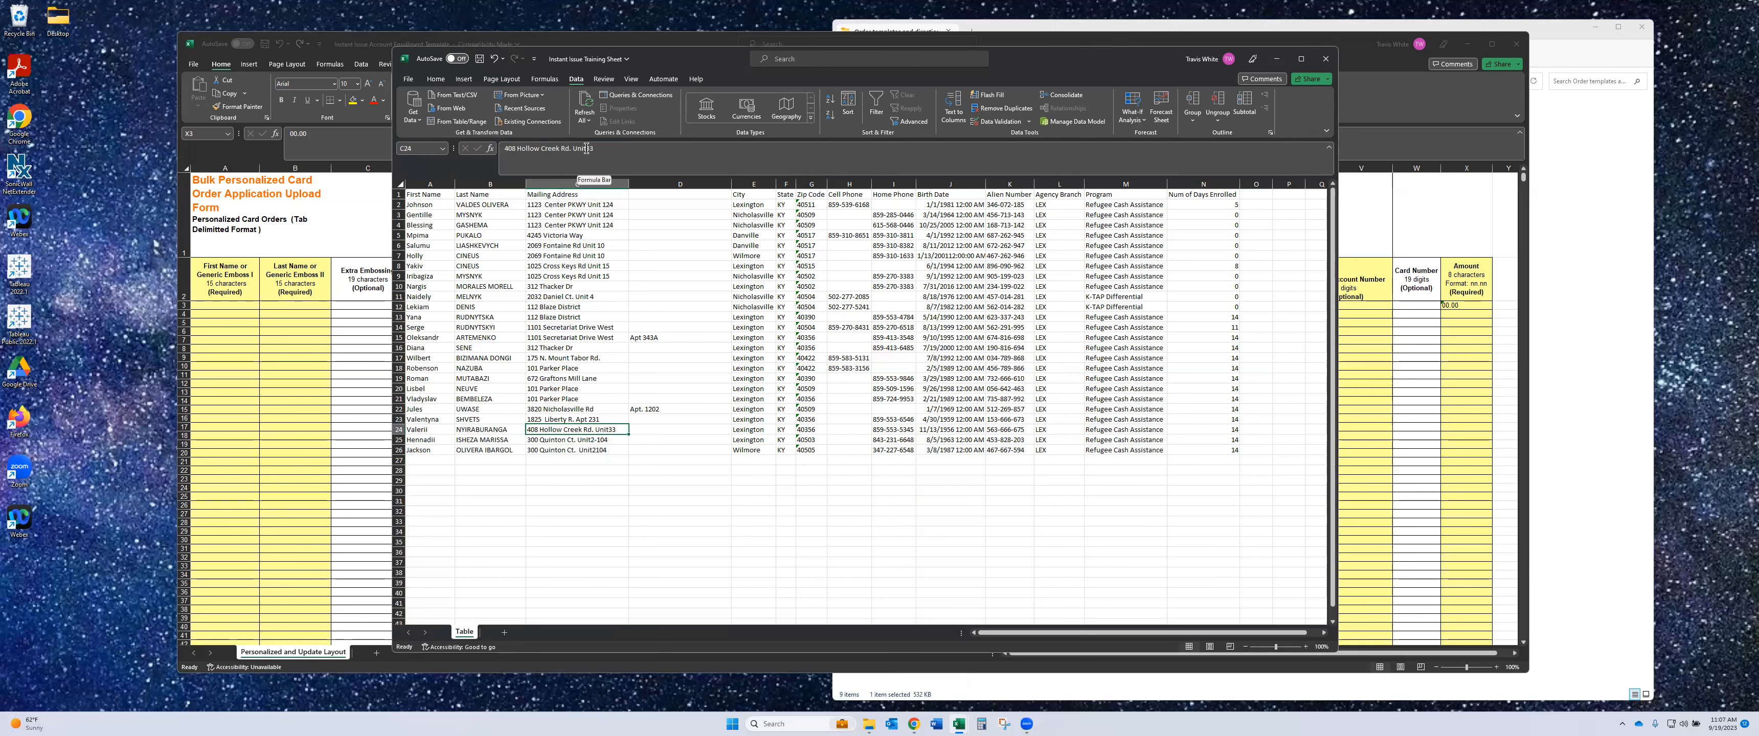
pyautogui.click(590, 166)
pyautogui.click(613, 443)
pyautogui.click(569, 148)
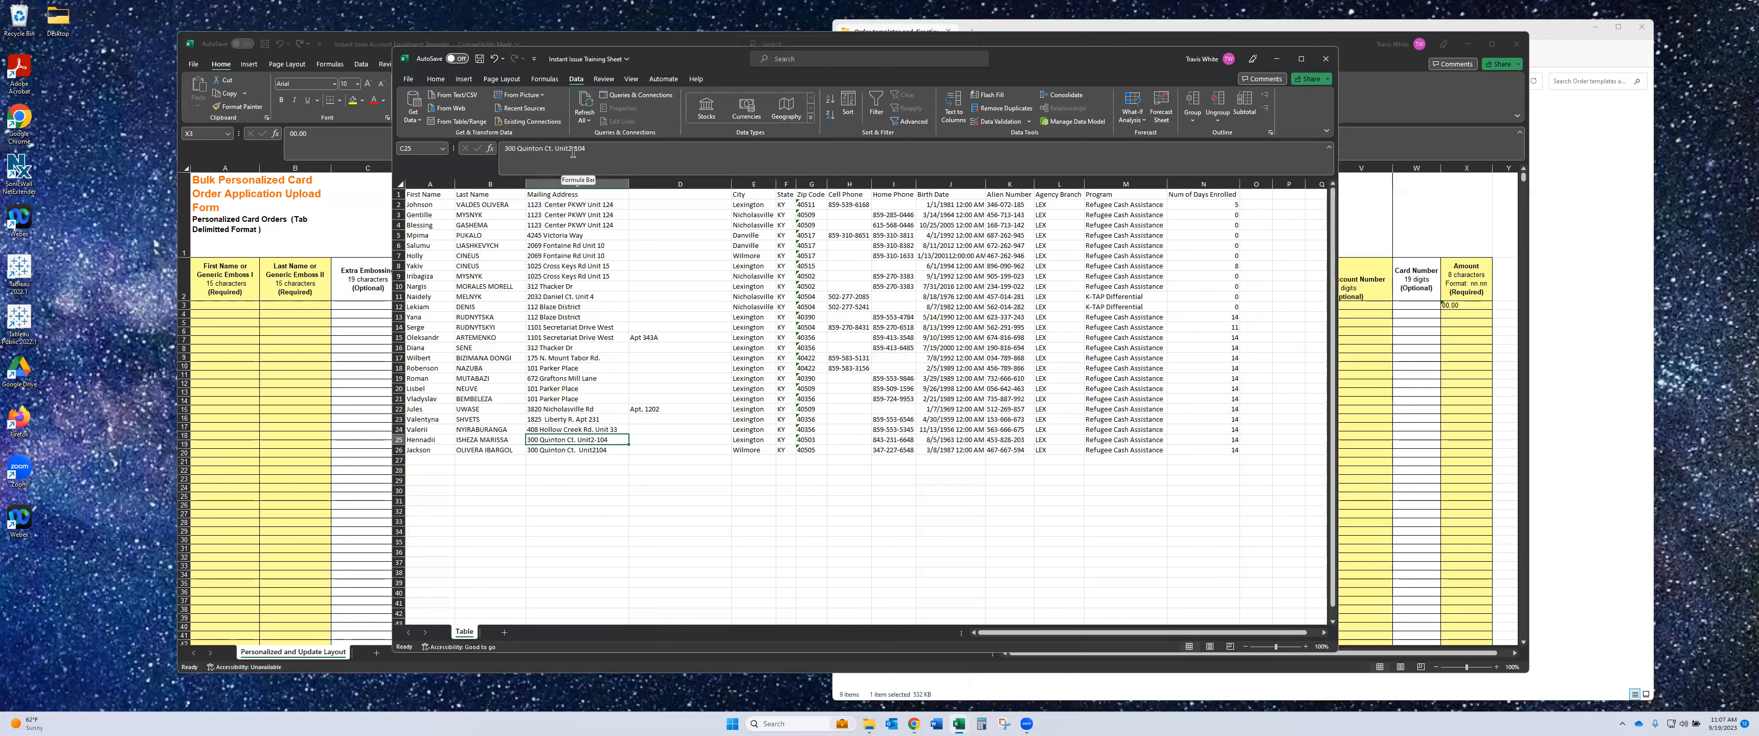
pyautogui.click(623, 451)
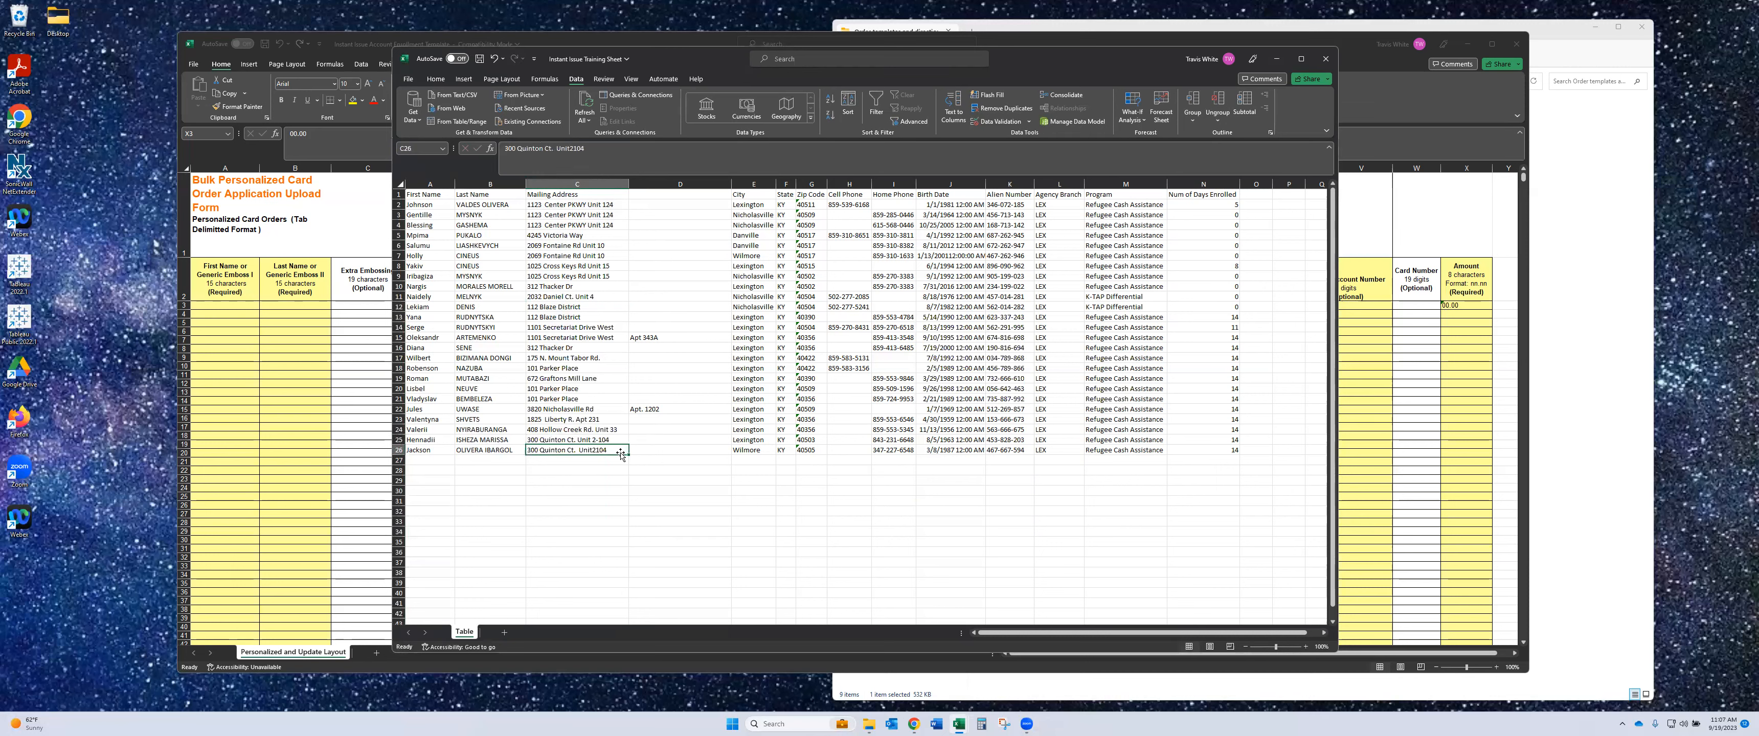
pyautogui.click(572, 148)
pyautogui.click(723, 222)
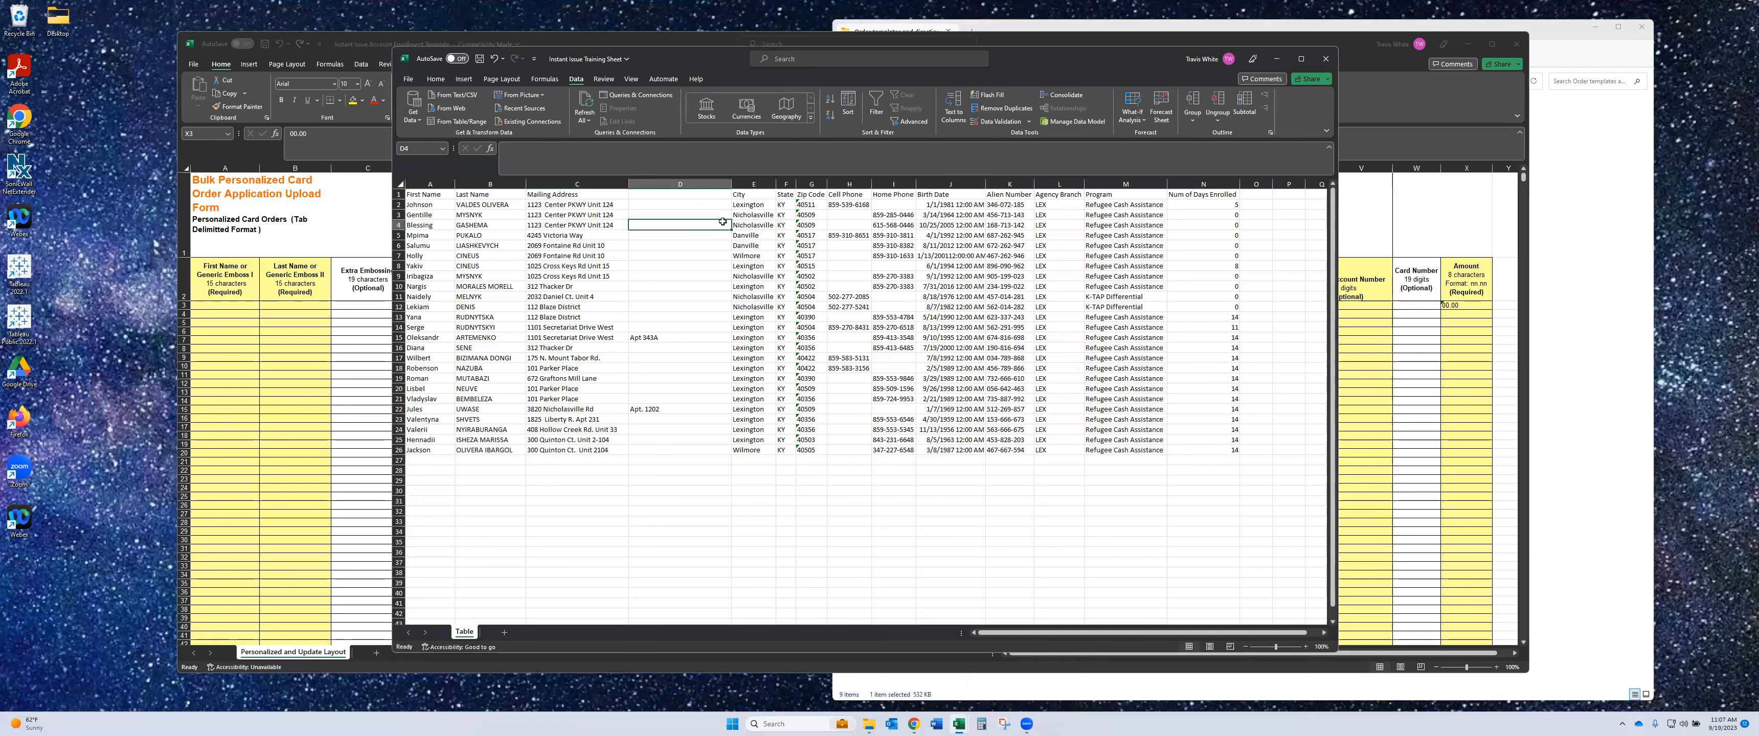
pyautogui.click(599, 181)
pyautogui.click(954, 108)
# - Split Mailing Address as fixed-width text with a break at character 30, moving apartment endings to column D
pyautogui.click(936, 305)
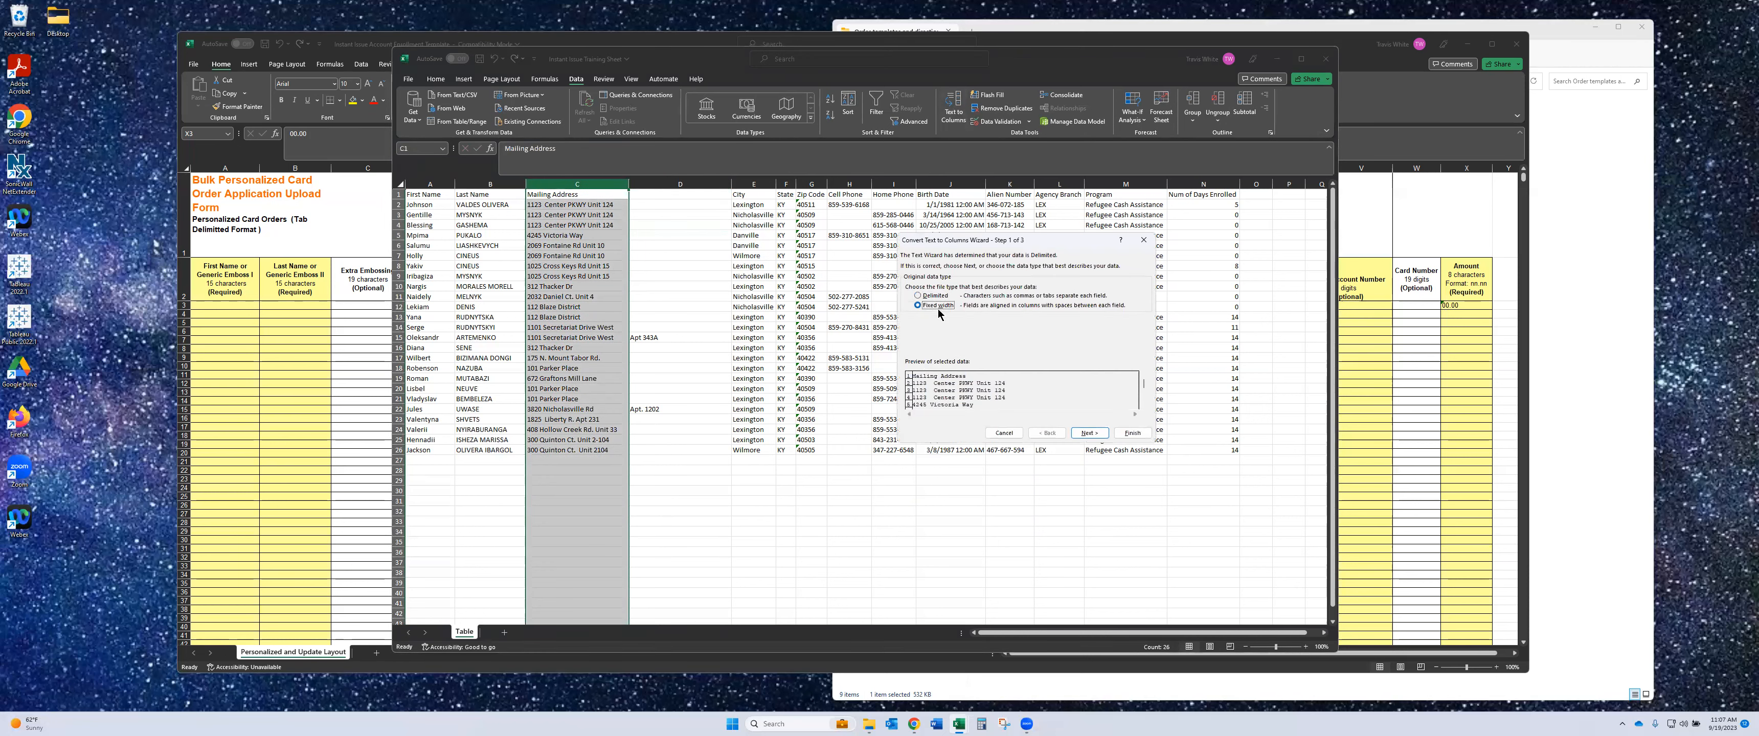
pyautogui.click(1089, 433)
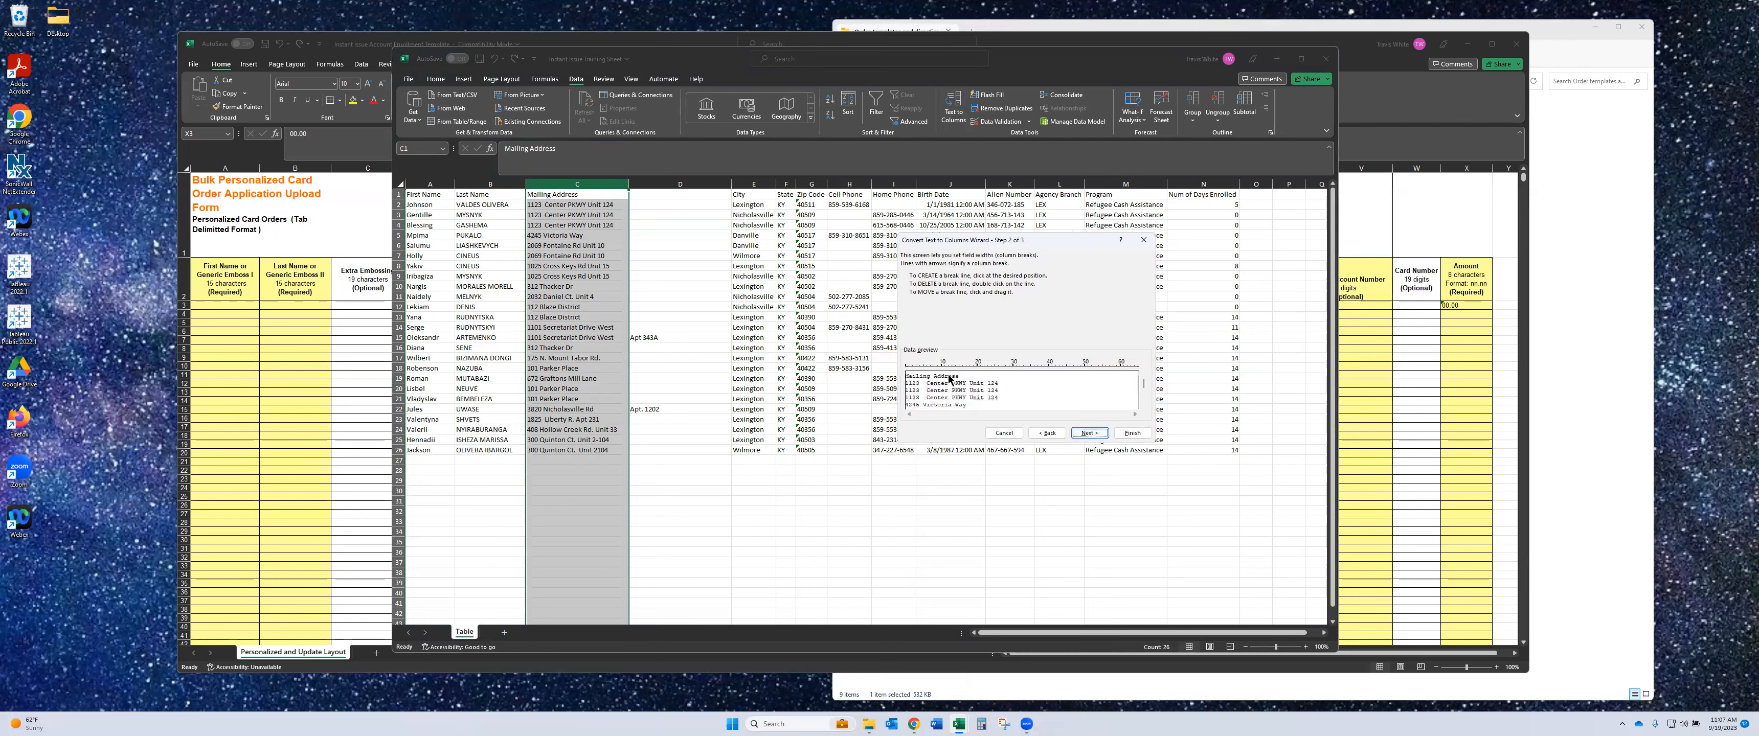
pyautogui.click(1013, 381)
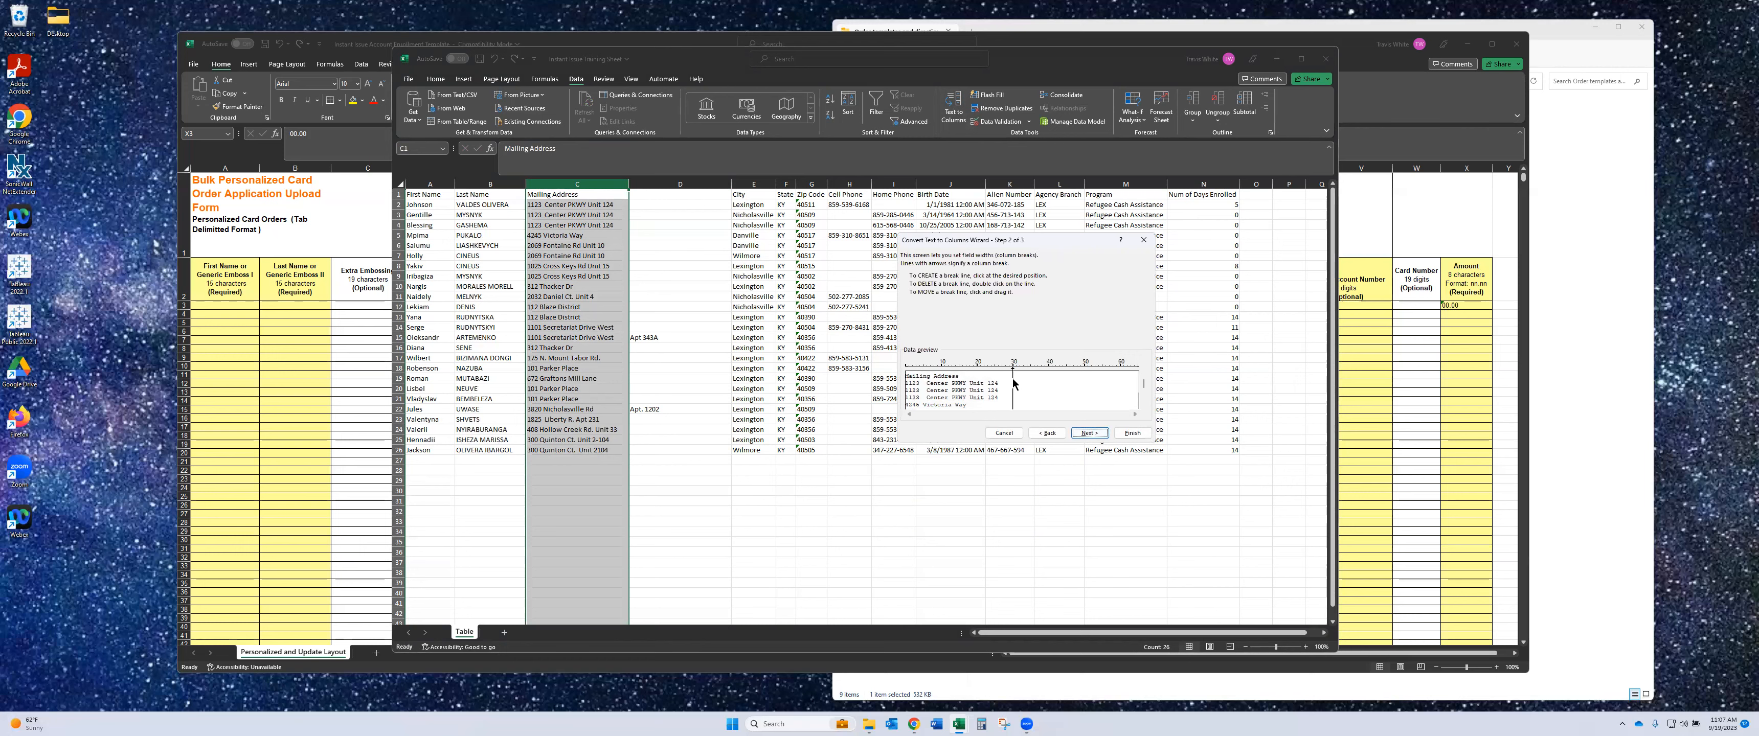
pyautogui.click(1131, 433)
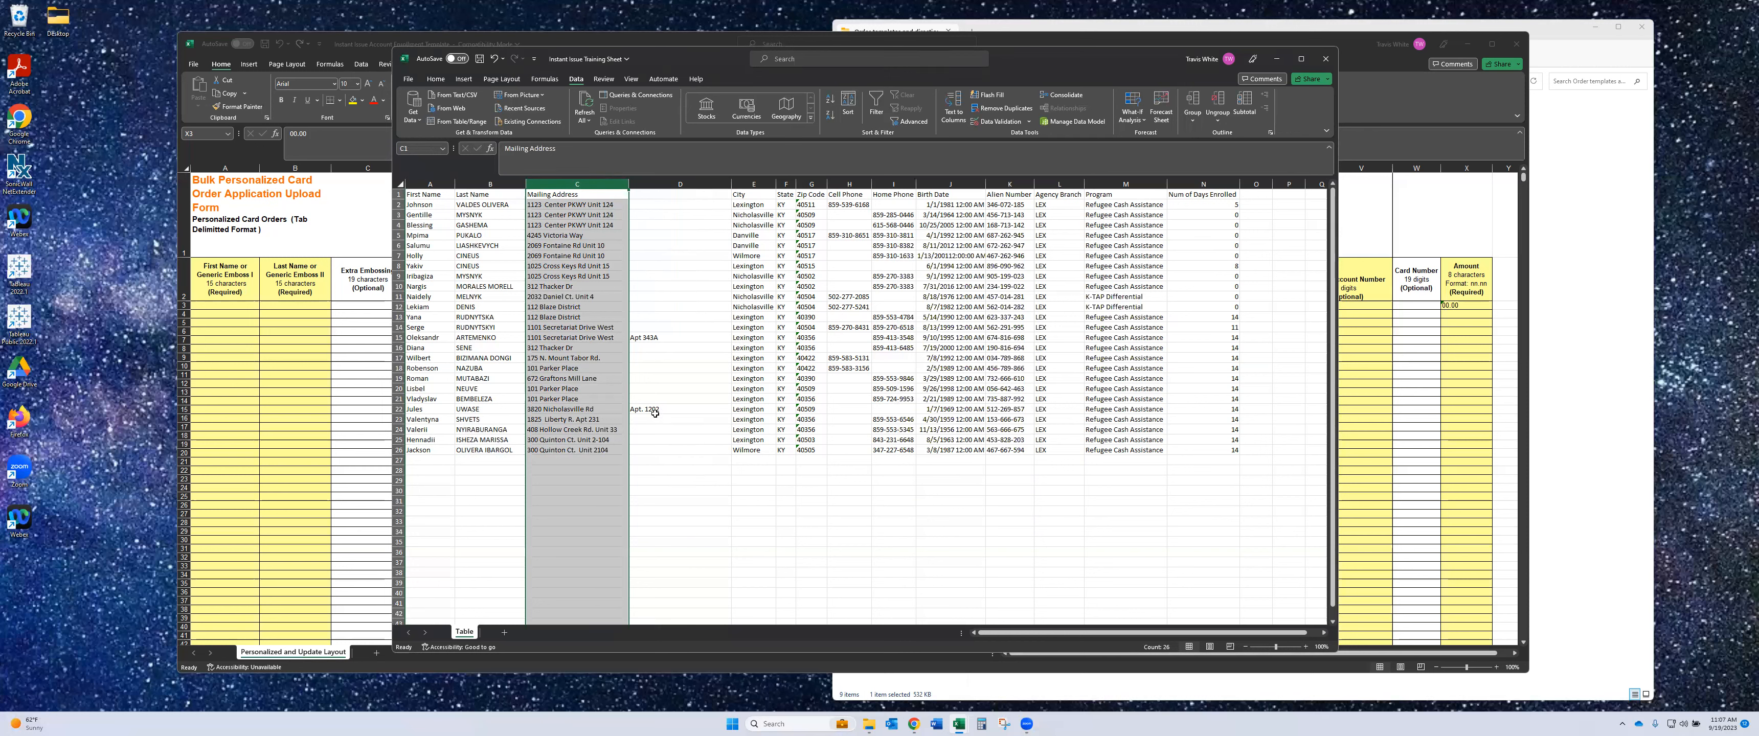
# - Change E3 to 'Nicholasville, KY' and autofit column E to the city text
pyautogui.click(770, 184)
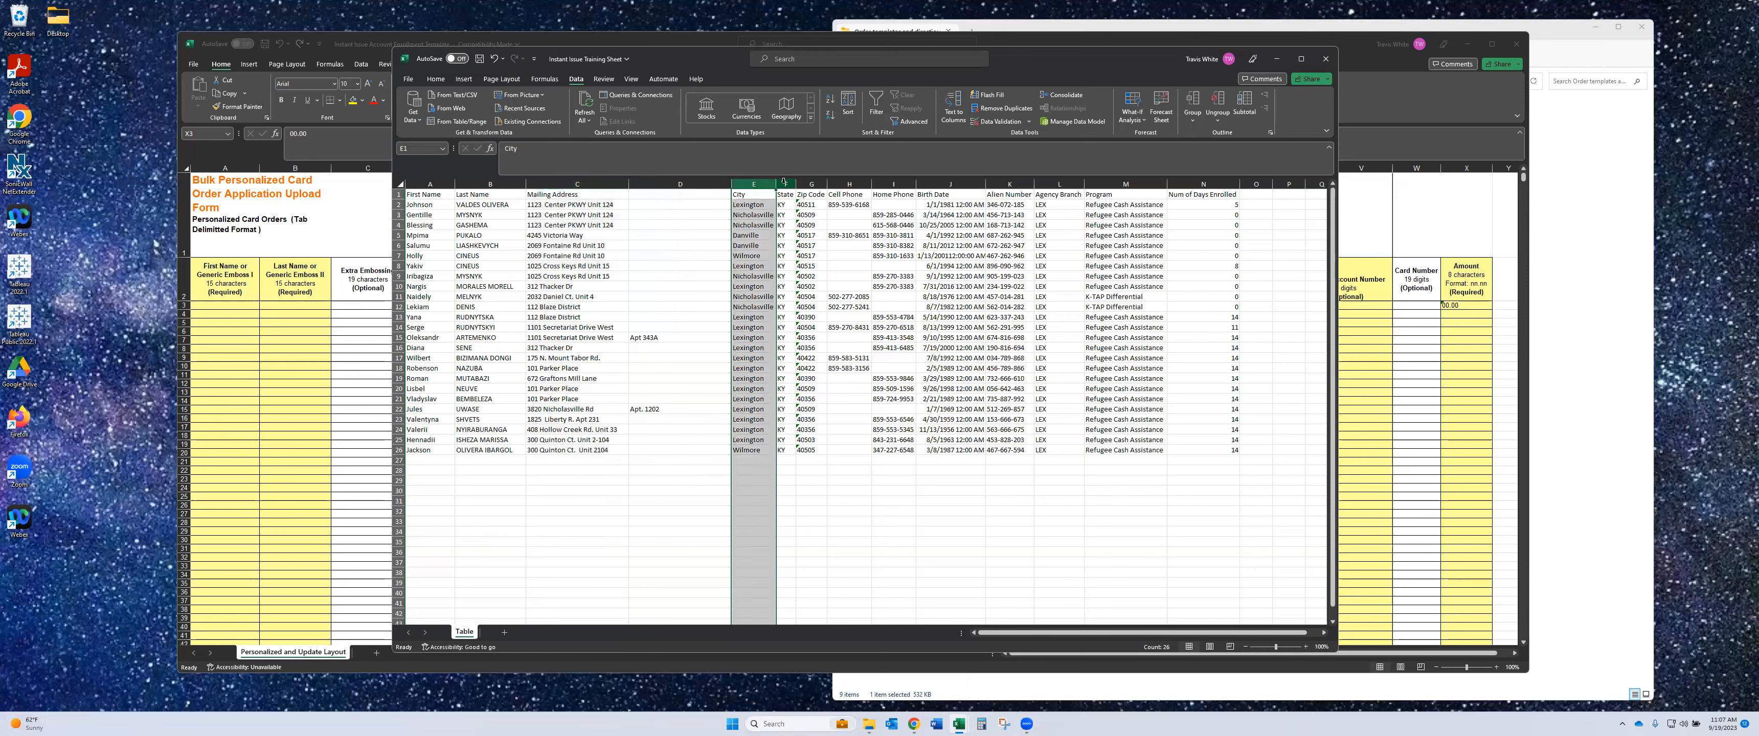
pyautogui.click(786, 184)
pyautogui.click(804, 183)
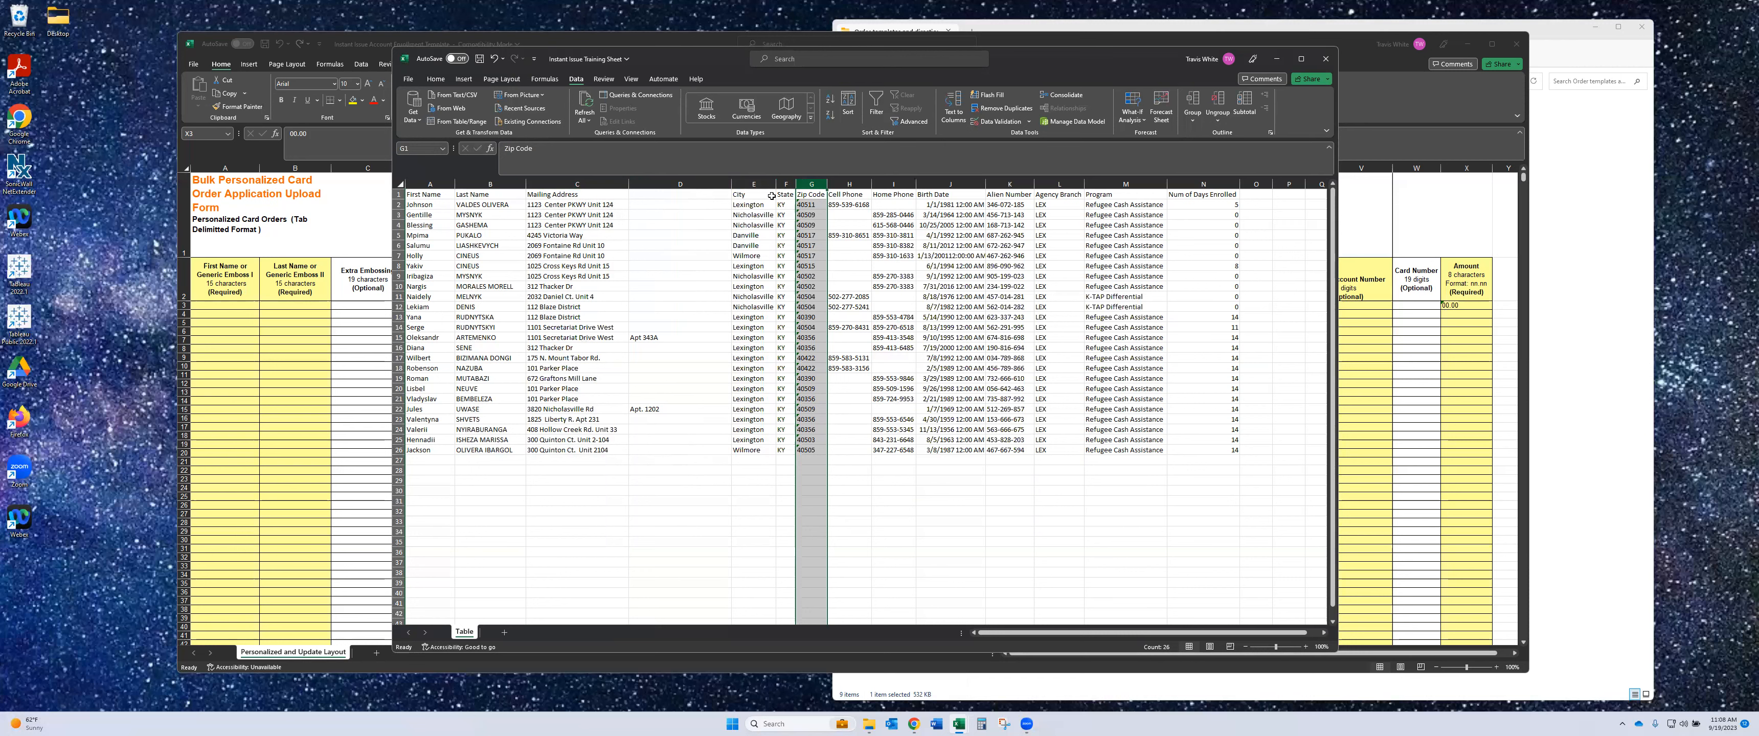
pyautogui.click(762, 215)
pyautogui.click(604, 152)
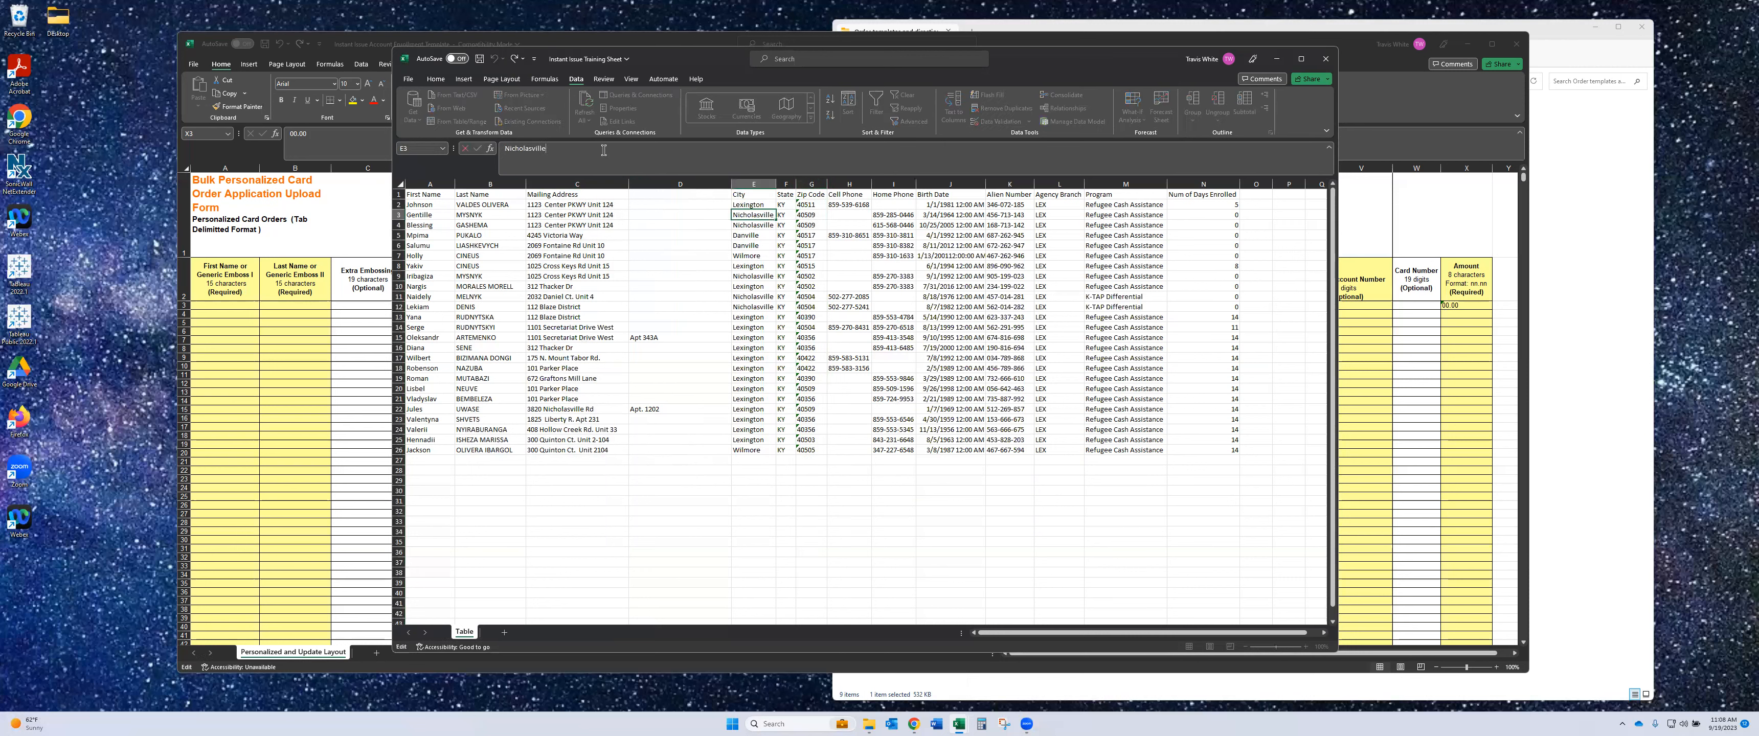
pyautogui.write(', K')
pyautogui.press('Return')
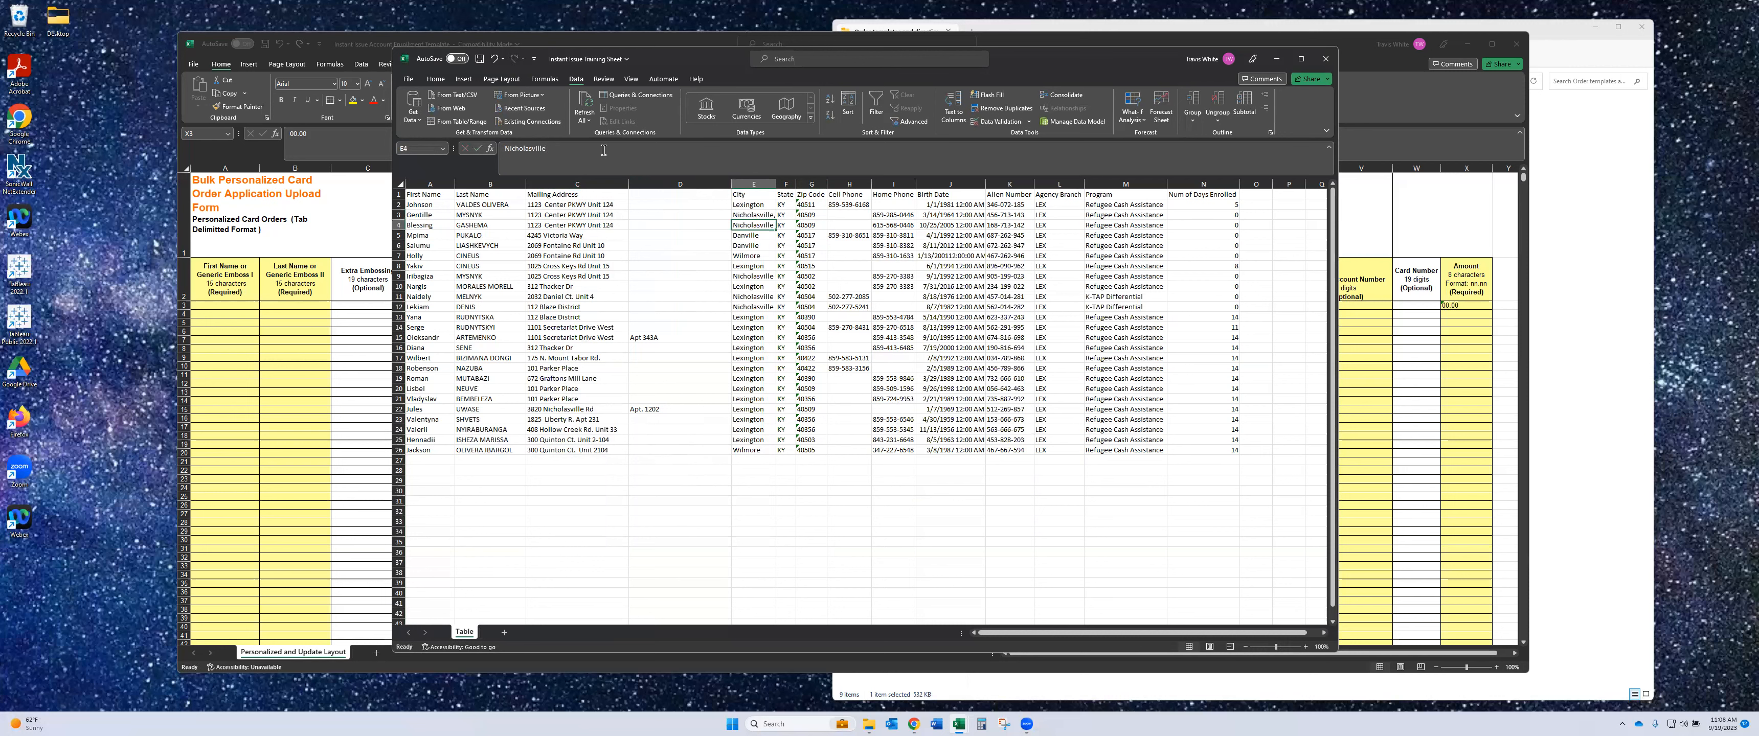
pyautogui.doubleClick(777, 184)
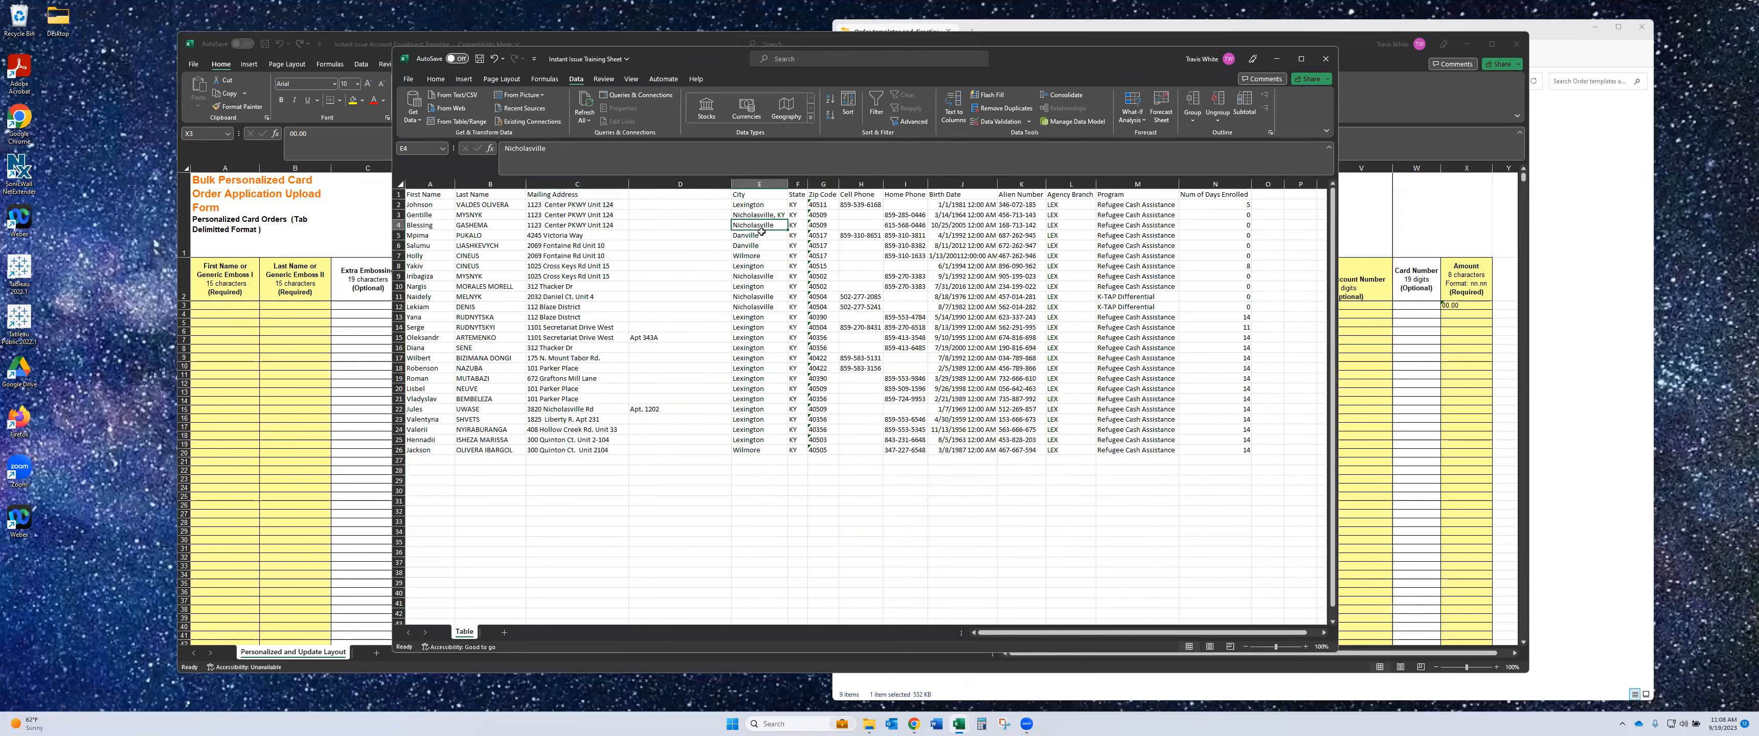
# - Return E3 to plain 'Nicholasville'
pyautogui.press('Up')
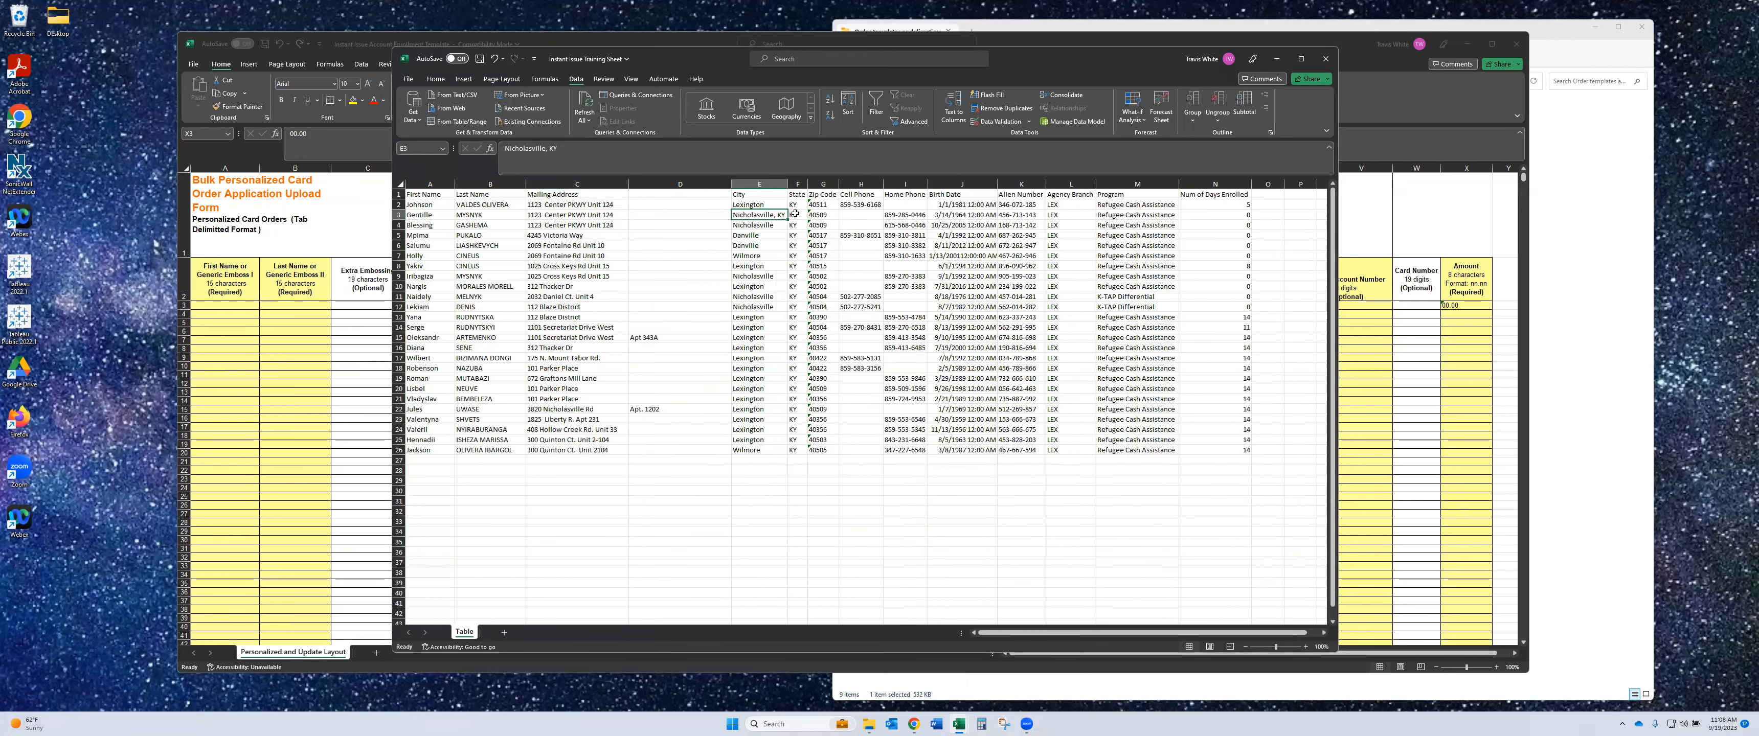
pyautogui.click(560, 152)
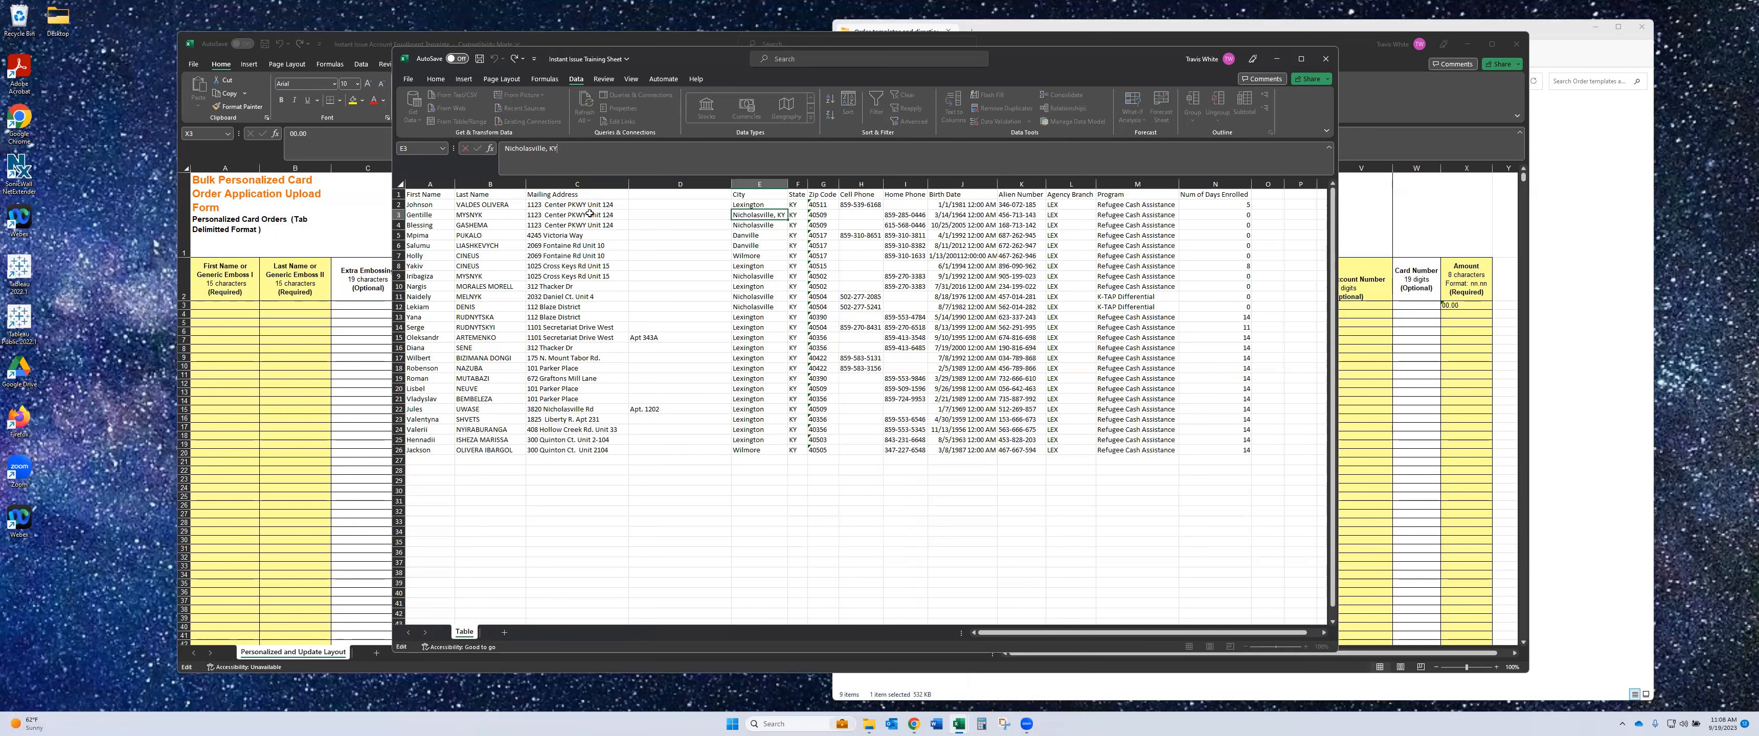
pyautogui.press('Return')
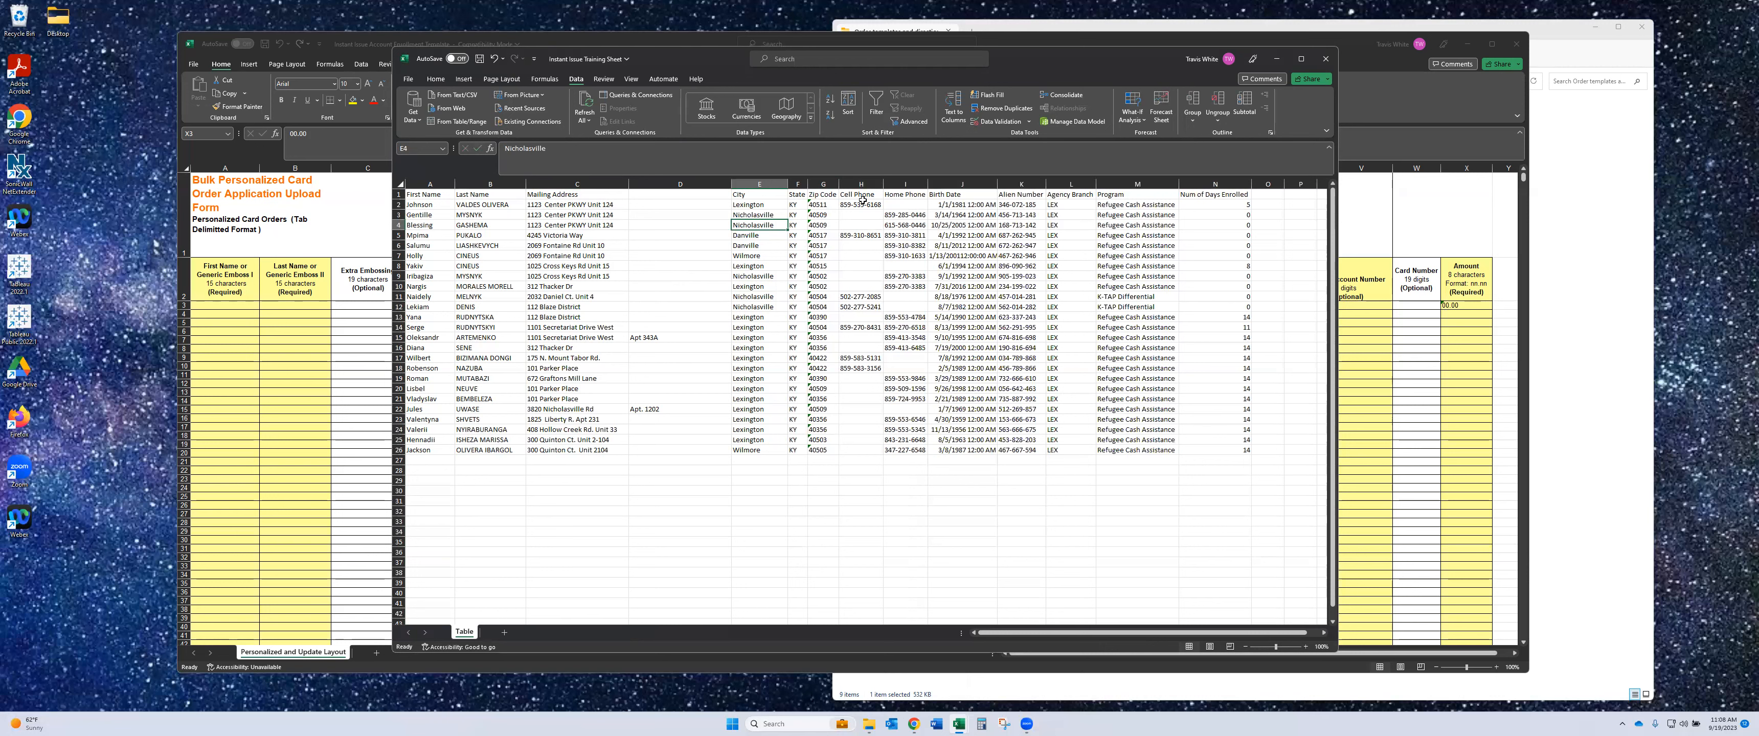
# - Trial-paste the H2 cell phone into Home Phone I2, then undo the paste
pyautogui.moveTo(856, 234); pyautogui.dragTo(906, 236)
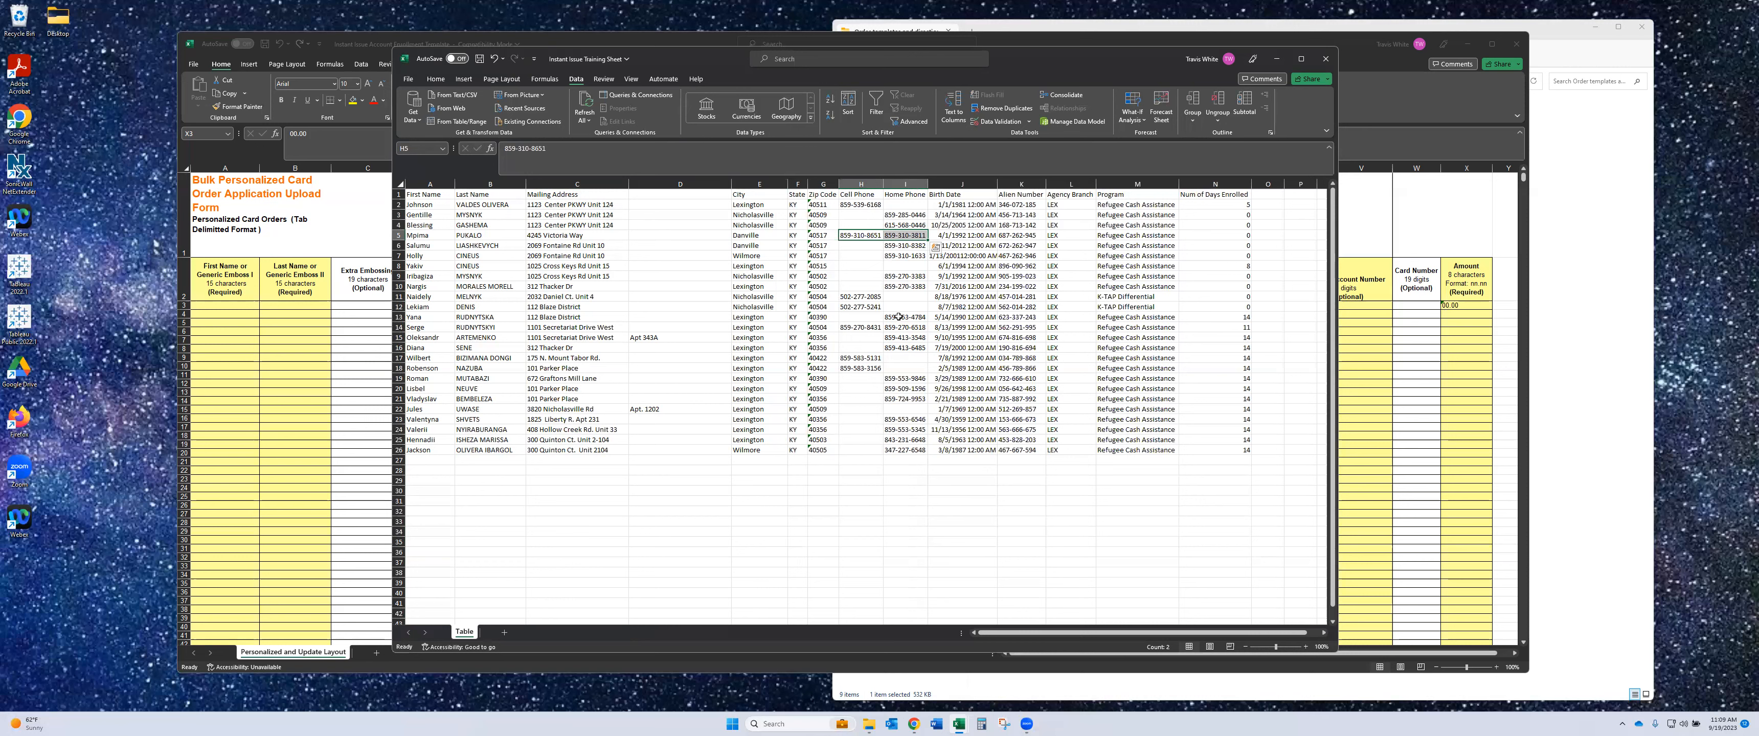
pyautogui.click(862, 203)
pyautogui.hotkey('ctrl', 'c')
pyautogui.press('Right')
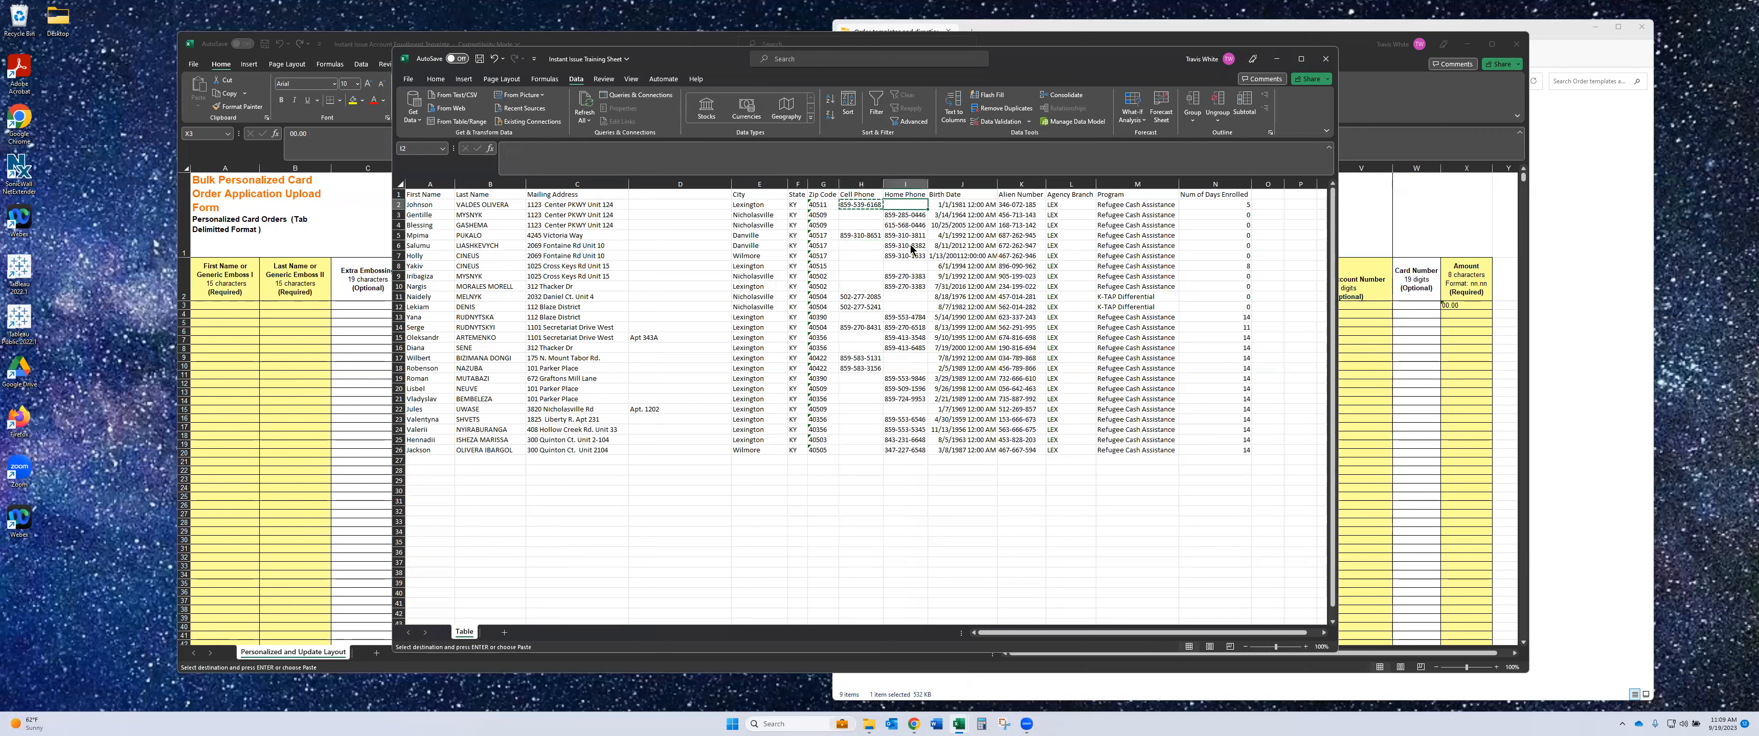
pyautogui.hotkey('ctrl', 'v')
pyautogui.moveTo(862, 296); pyautogui.dragTo(863, 308)
pyautogui.hotkey('ctrl', 'c')
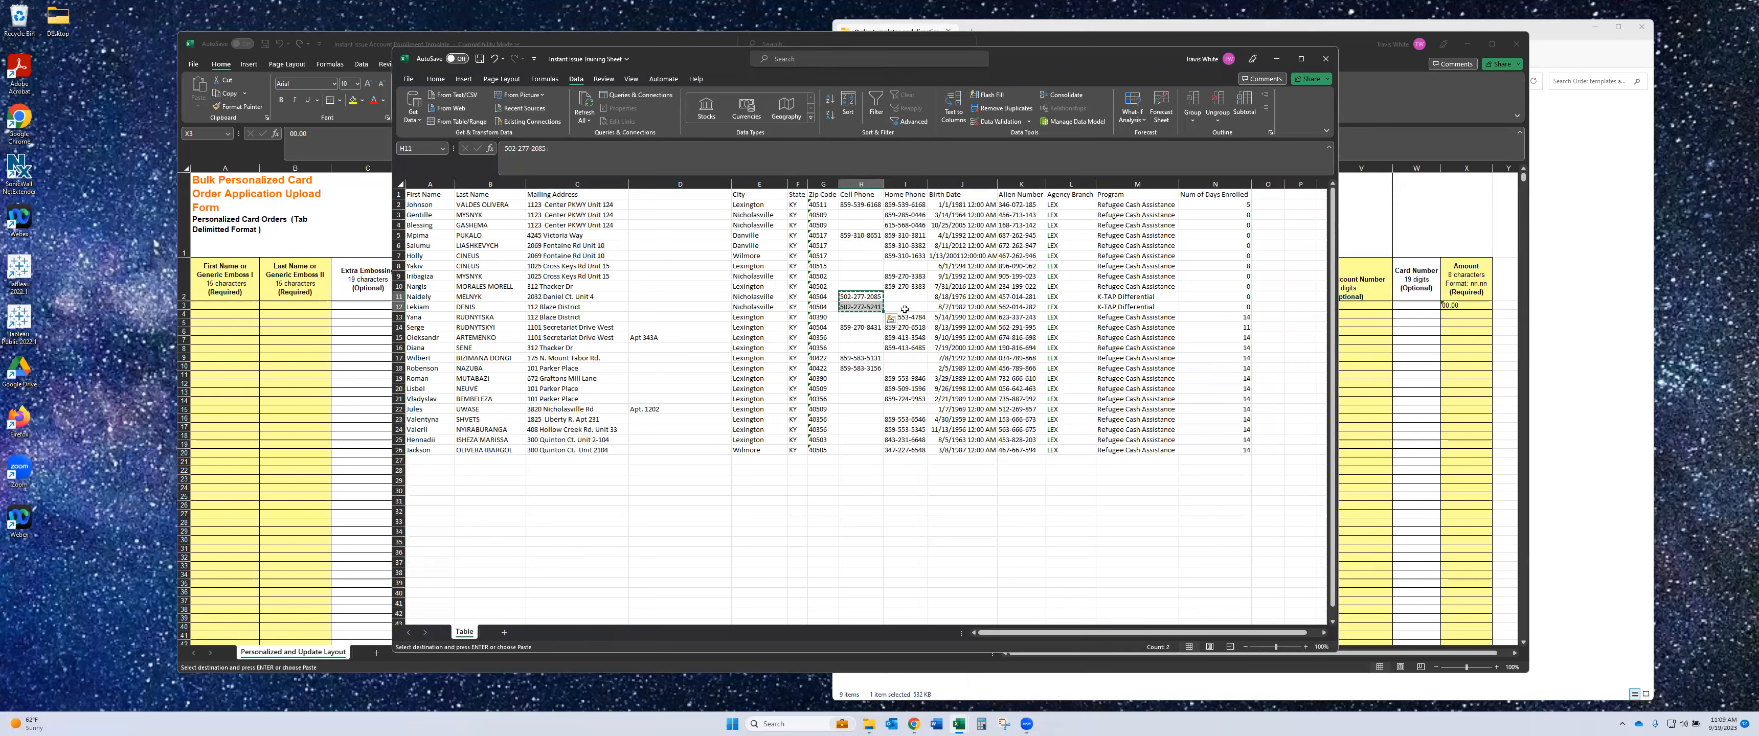
pyautogui.click(891, 318)
pyautogui.click(939, 501)
pyautogui.hotkey('ctrl', 'z')
pyautogui.hotkey('ctrl', 'z')
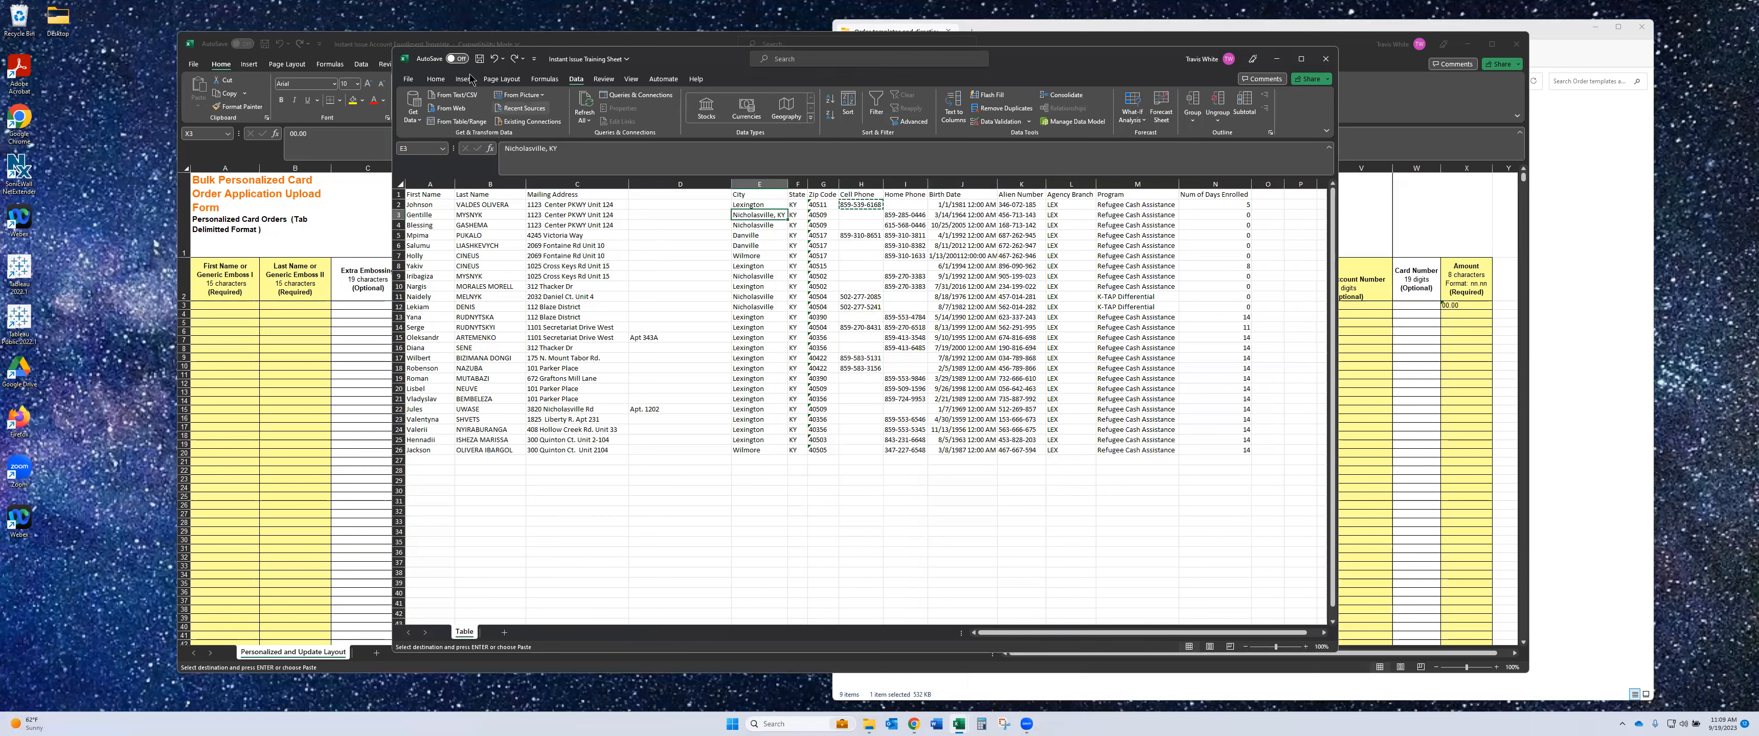
pyautogui.click(515, 58)
# - Select Home Phone cells I2:I27 and bring up Go To with Ctrl+G
pyautogui.click(905, 205)
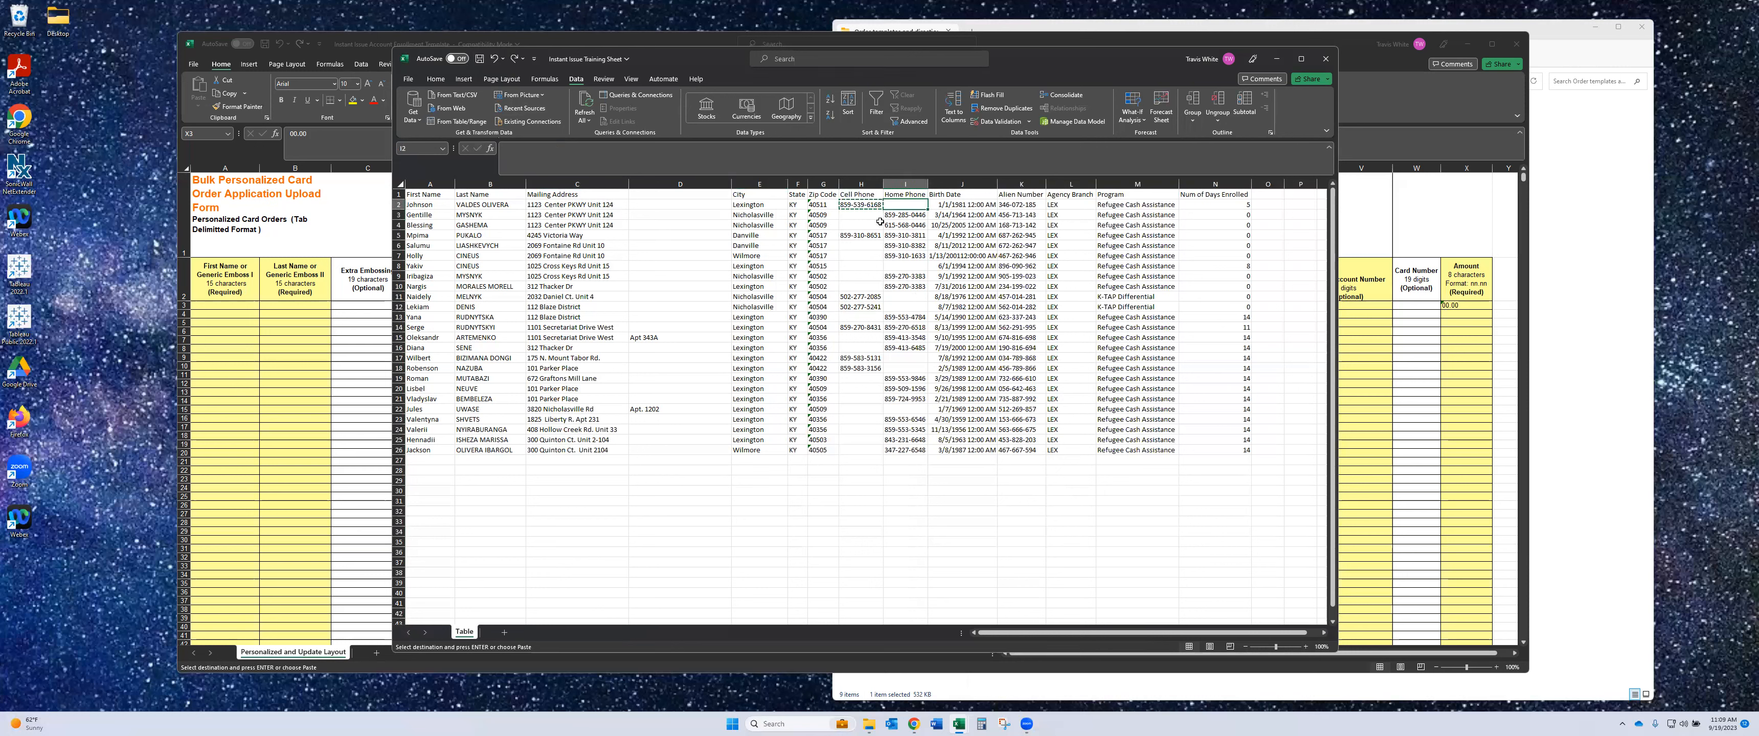
pyautogui.moveTo(908, 205); pyautogui.dragTo(916, 453)
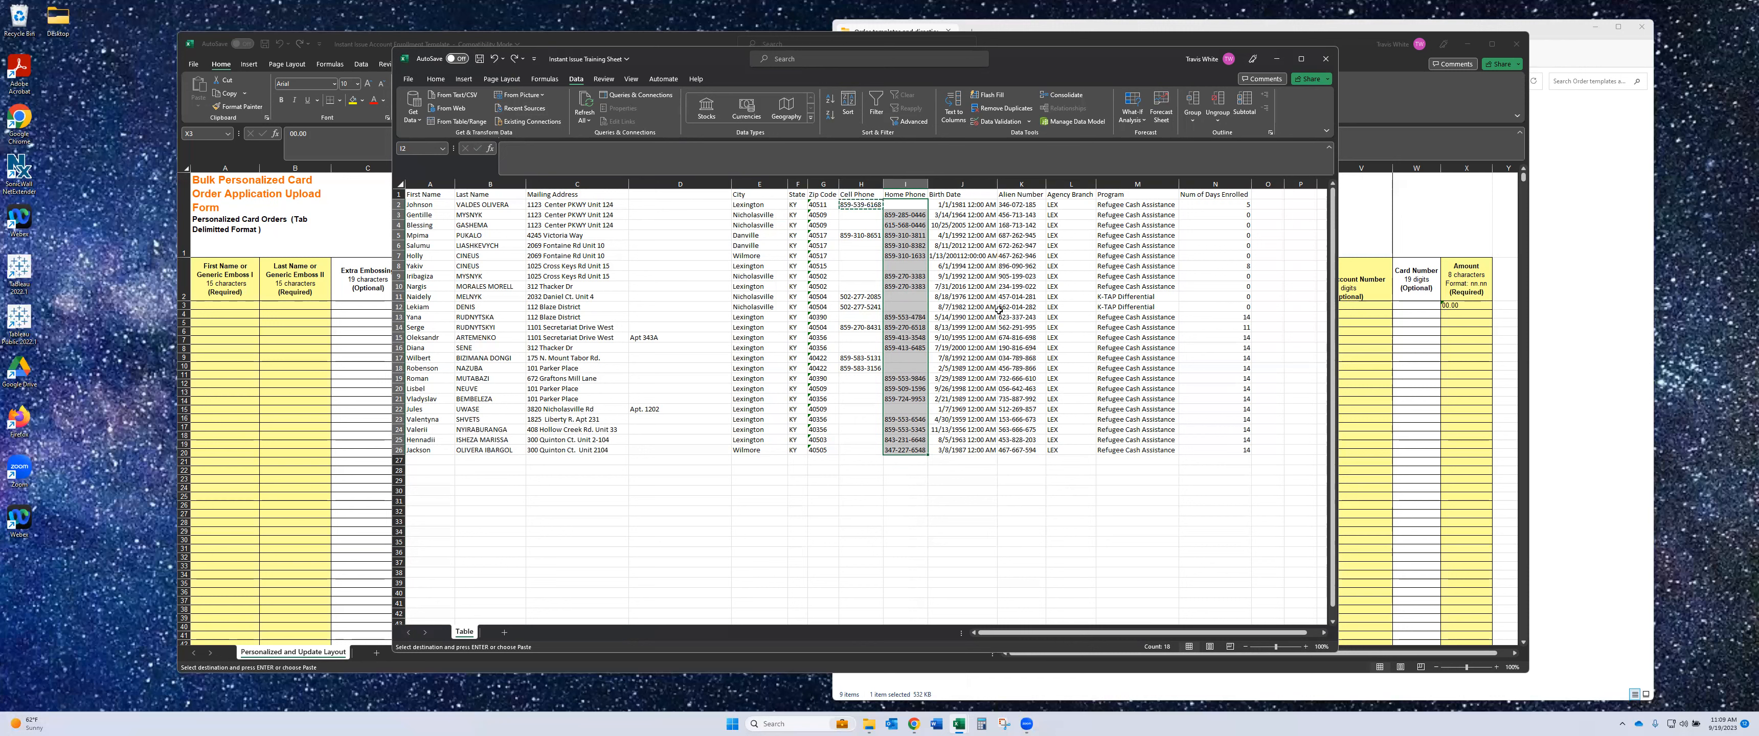
pyautogui.hotkey('ctrl', 'g')
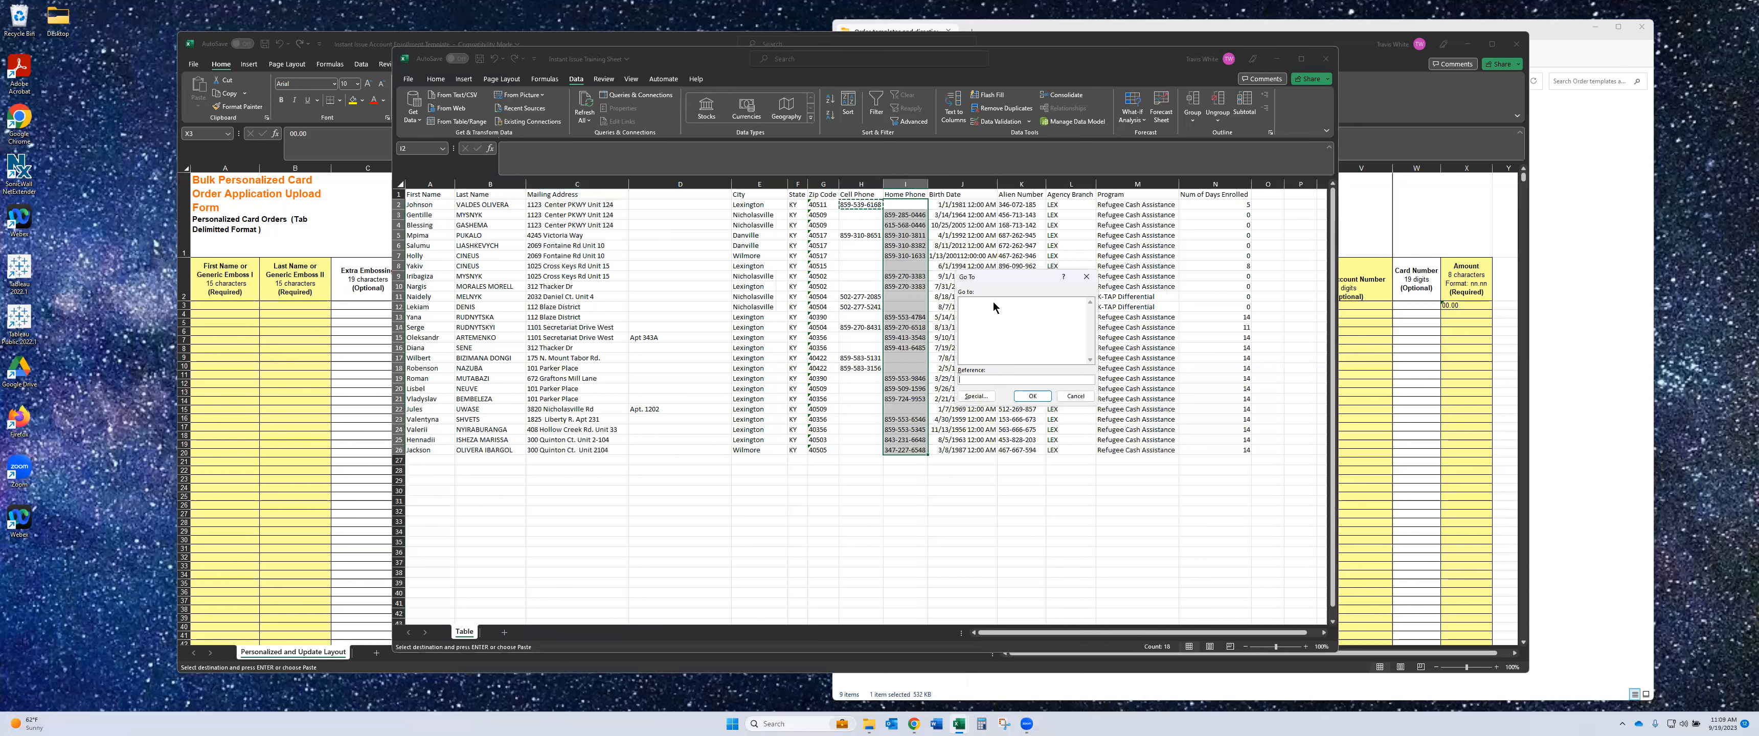
# - Select only the blank Home Phone cells via Special > Blanks and start an = formula referencing the adjacent Cell Phone
pyautogui.click(977, 396)
pyautogui.click(959, 356)
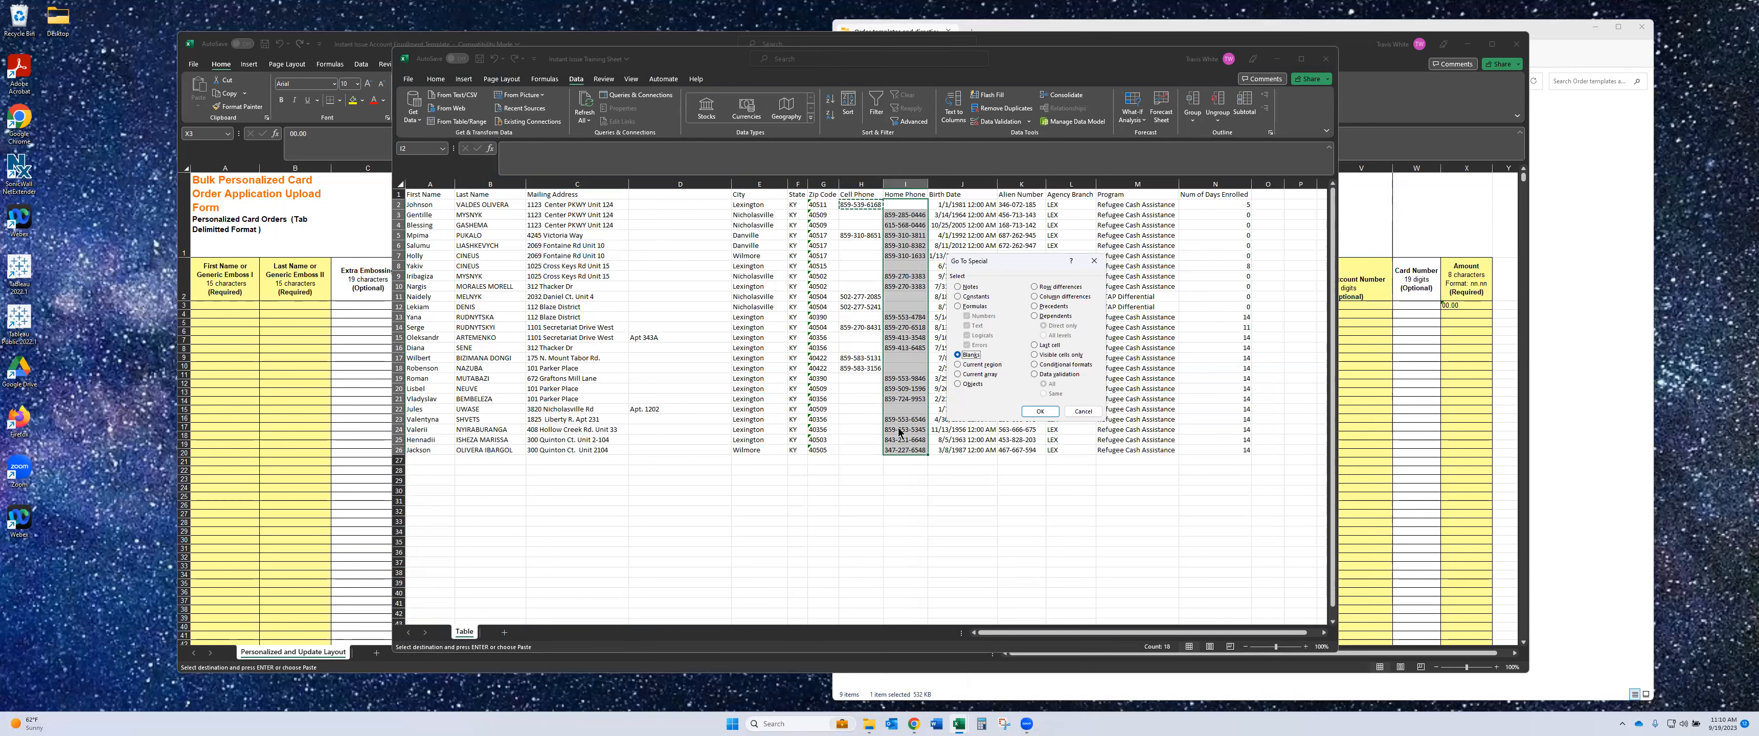
pyautogui.click(1038, 412)
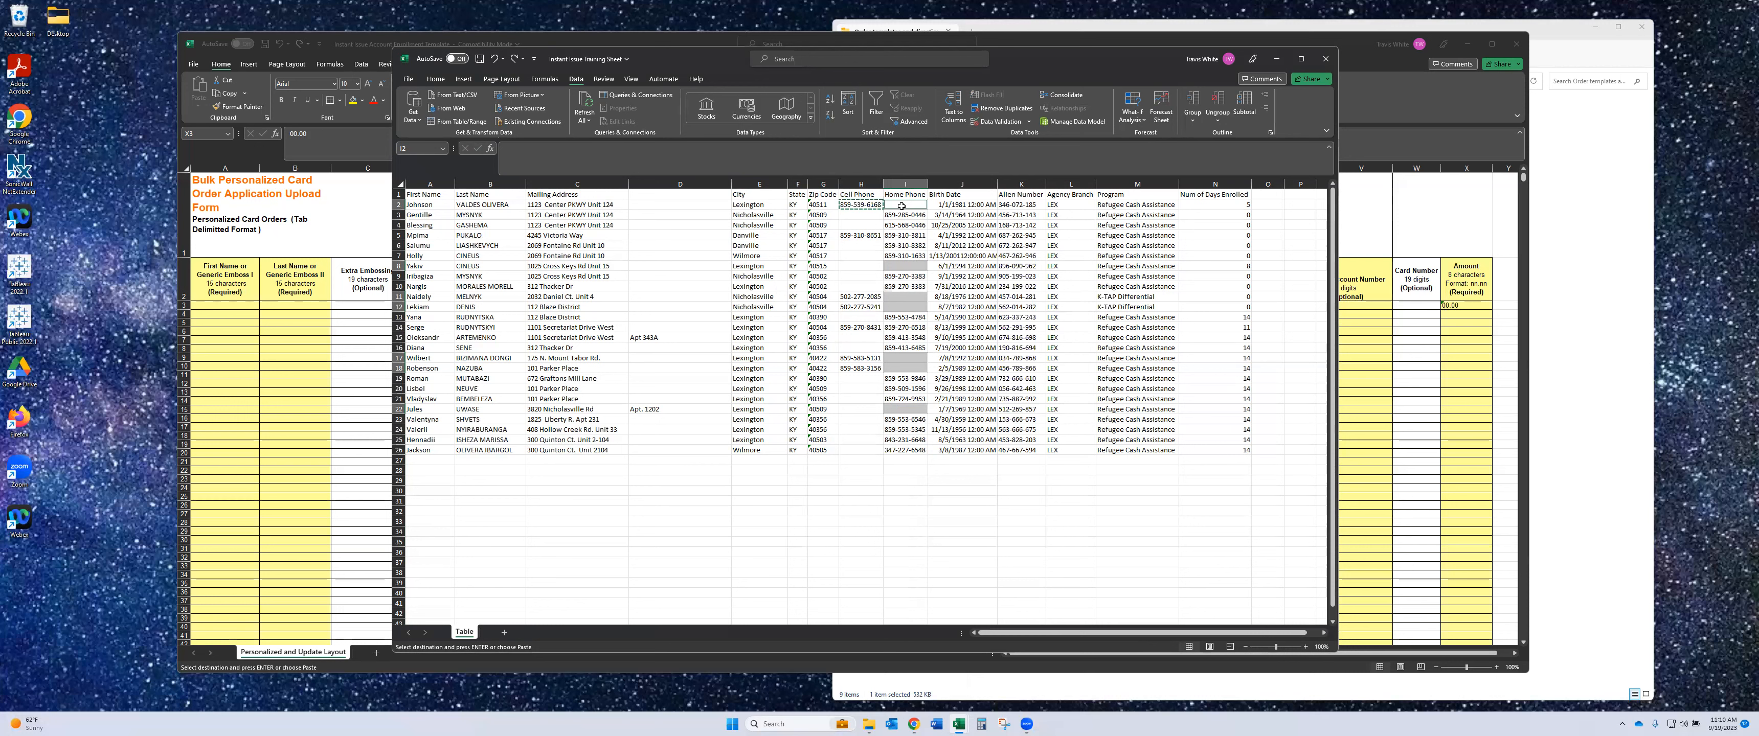
pyautogui.write('=')
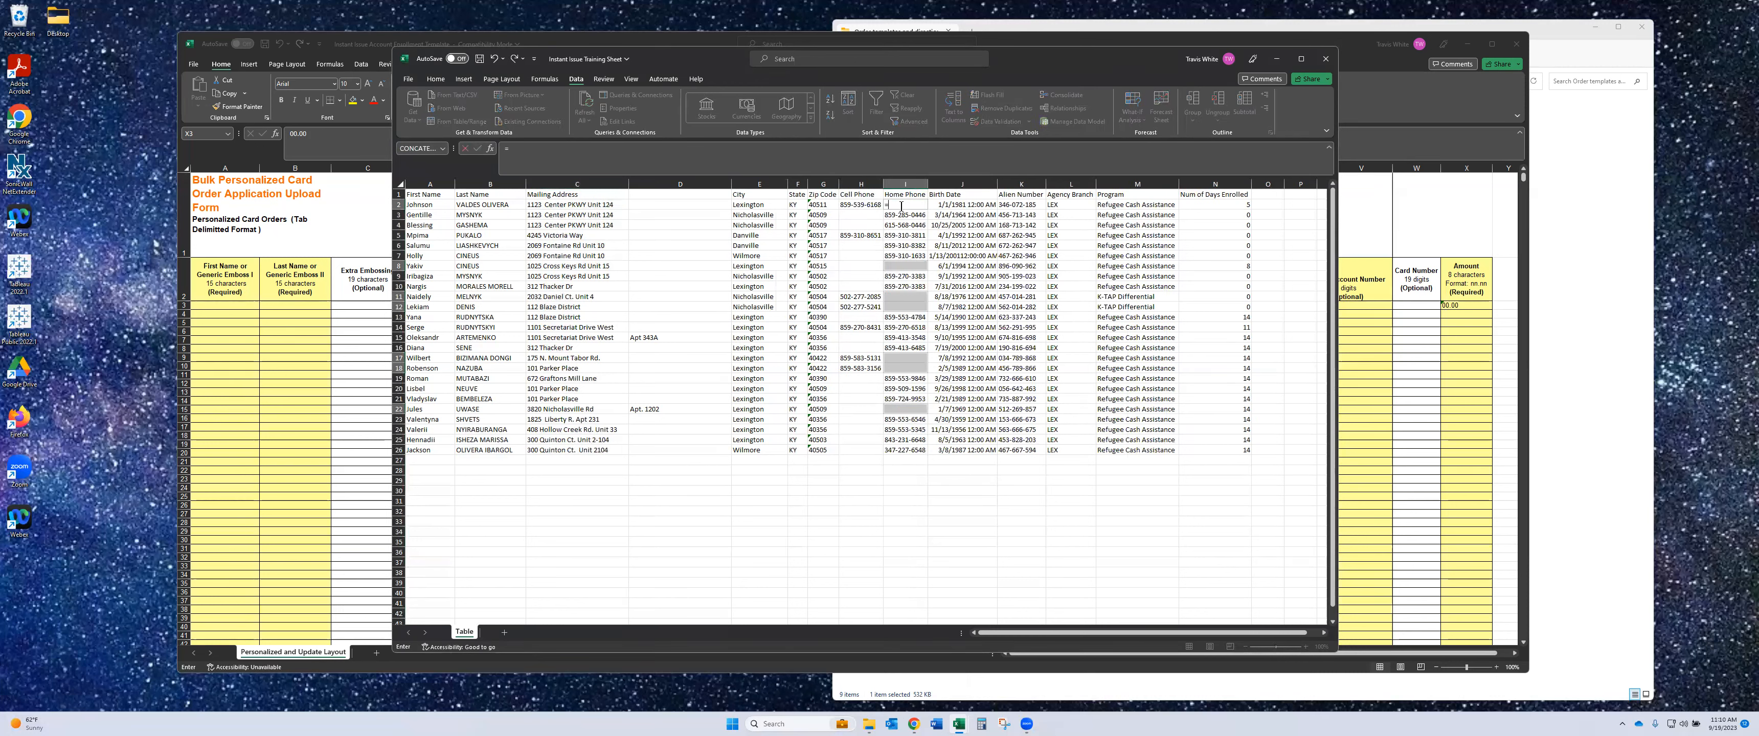
pyautogui.press('Left')
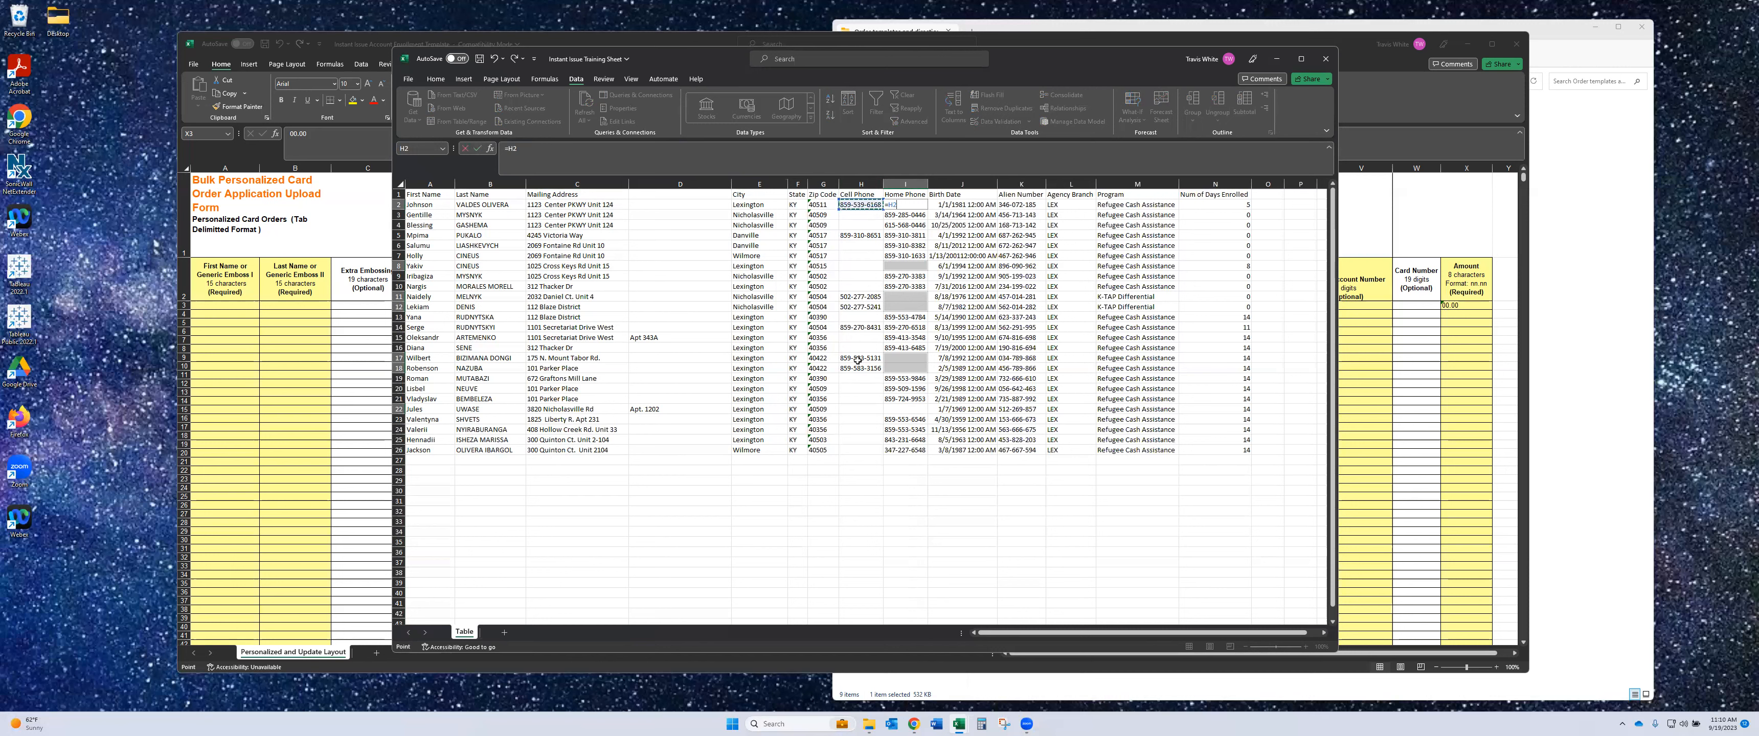
# - Fill the blank Home Phone cells with =H2 using Ctrl+Enter, then undo that fill
pyautogui.hotkey('ctrl', 'Return')
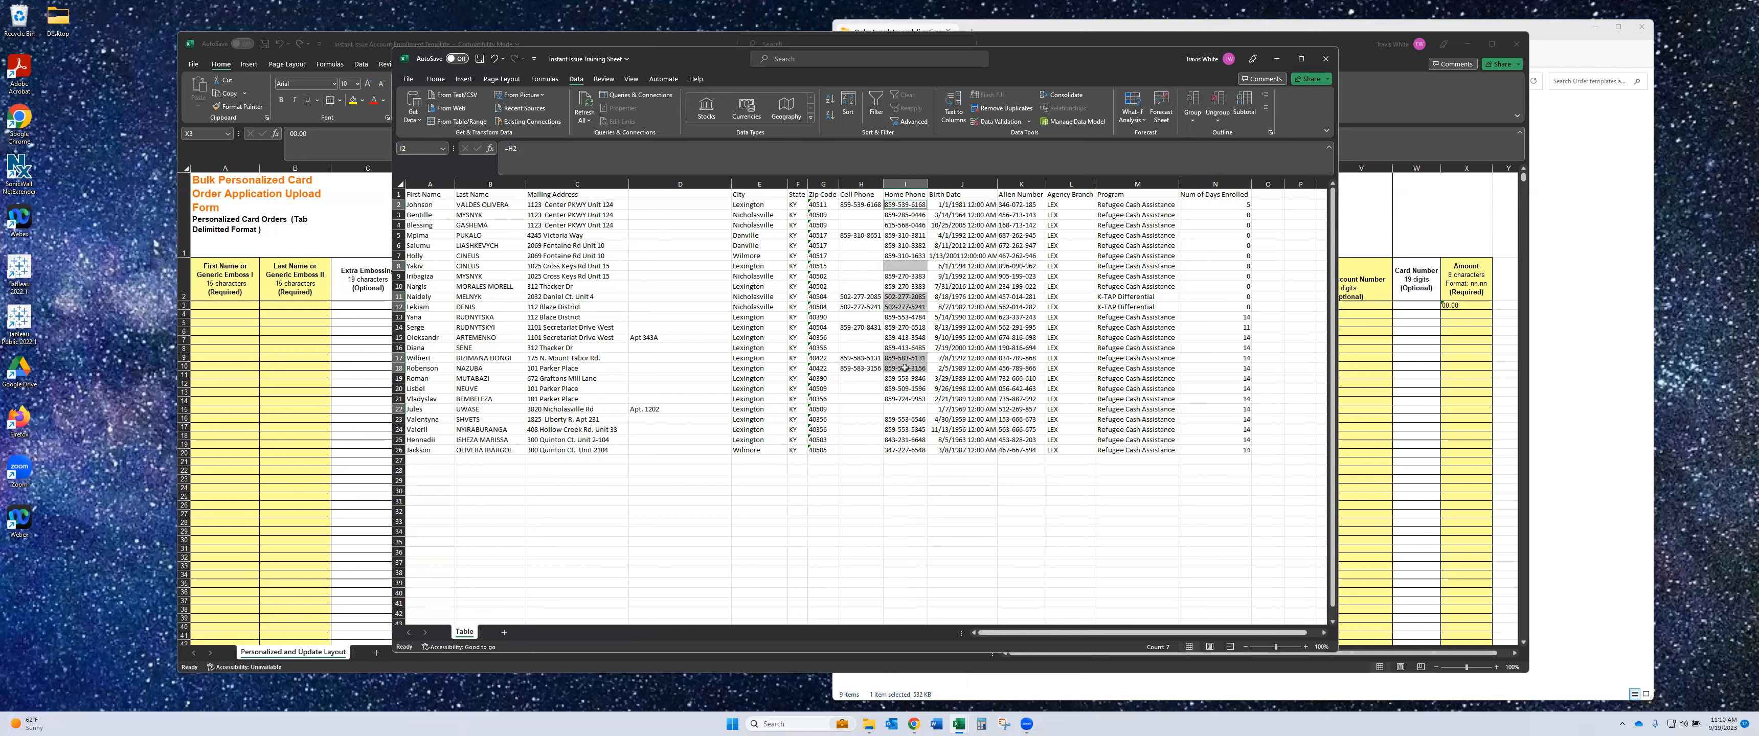
pyautogui.click(495, 63)
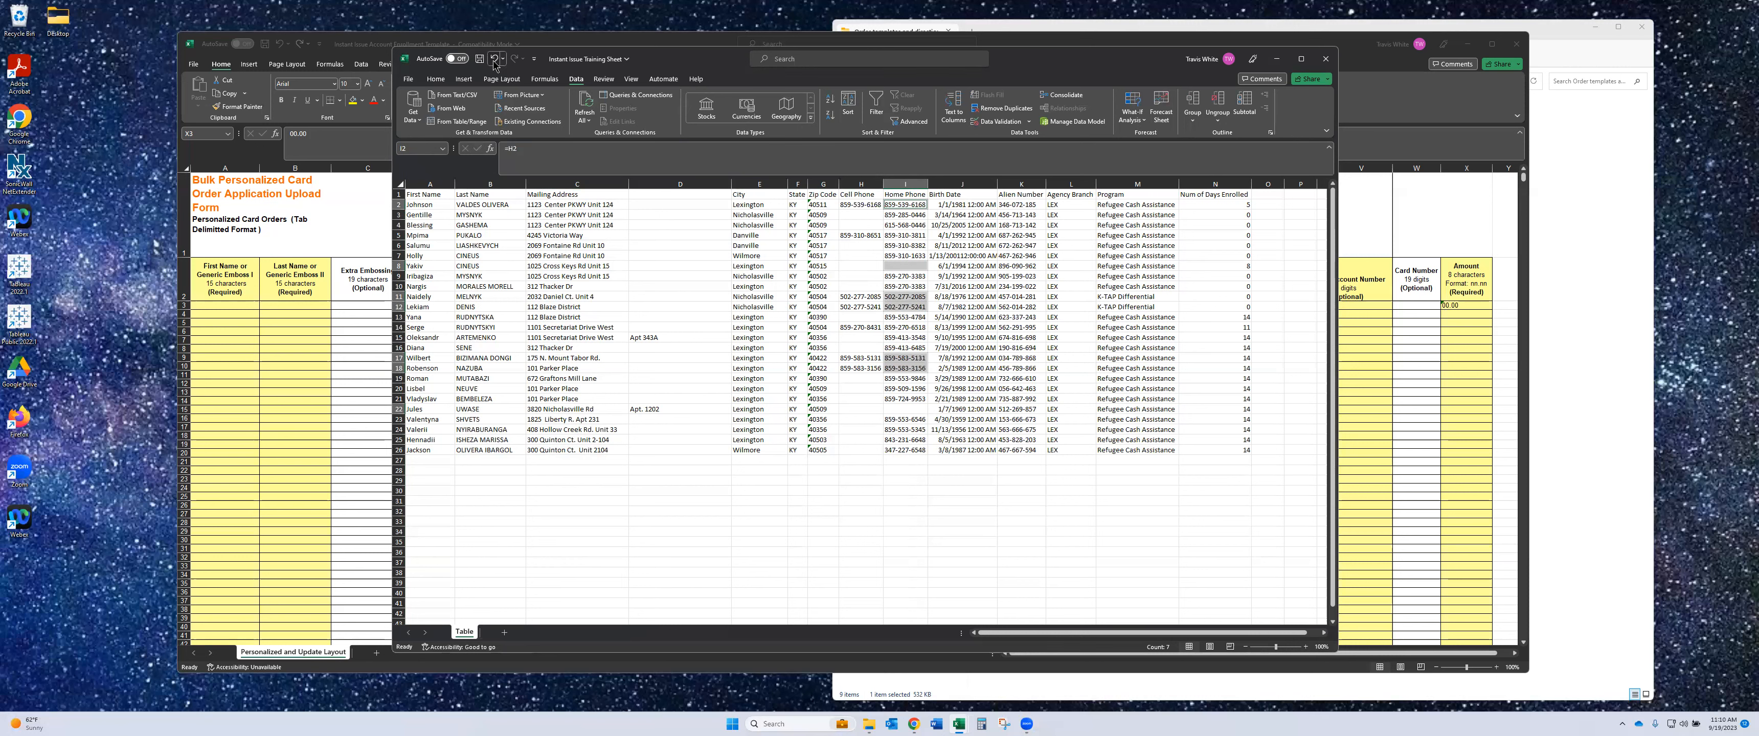
pyautogui.click(916, 508)
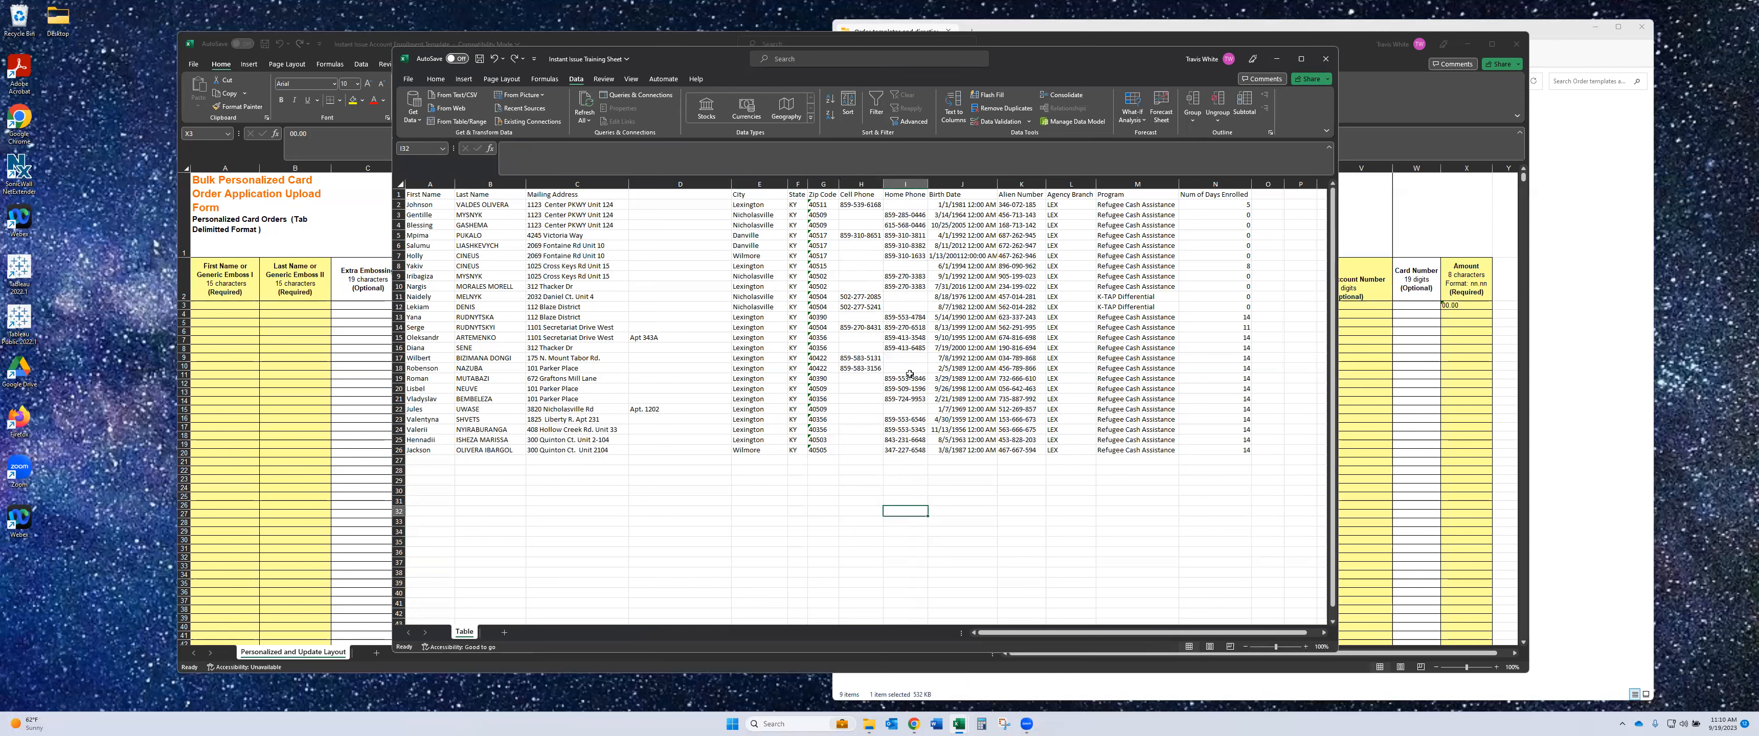
pyautogui.moveTo(905, 204); pyautogui.dragTo(906, 215)
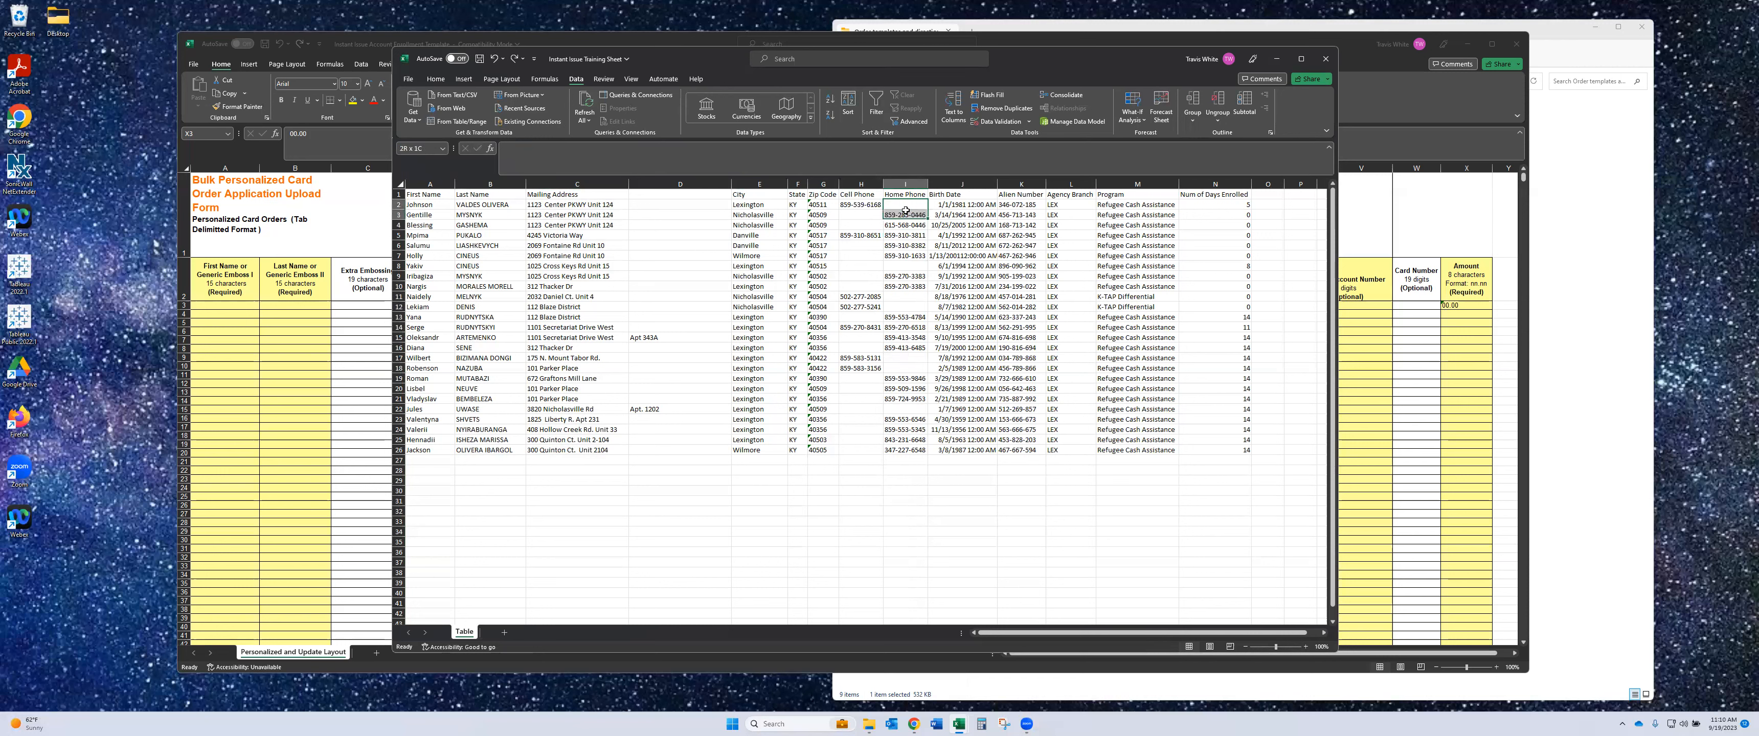
pyautogui.click(866, 203)
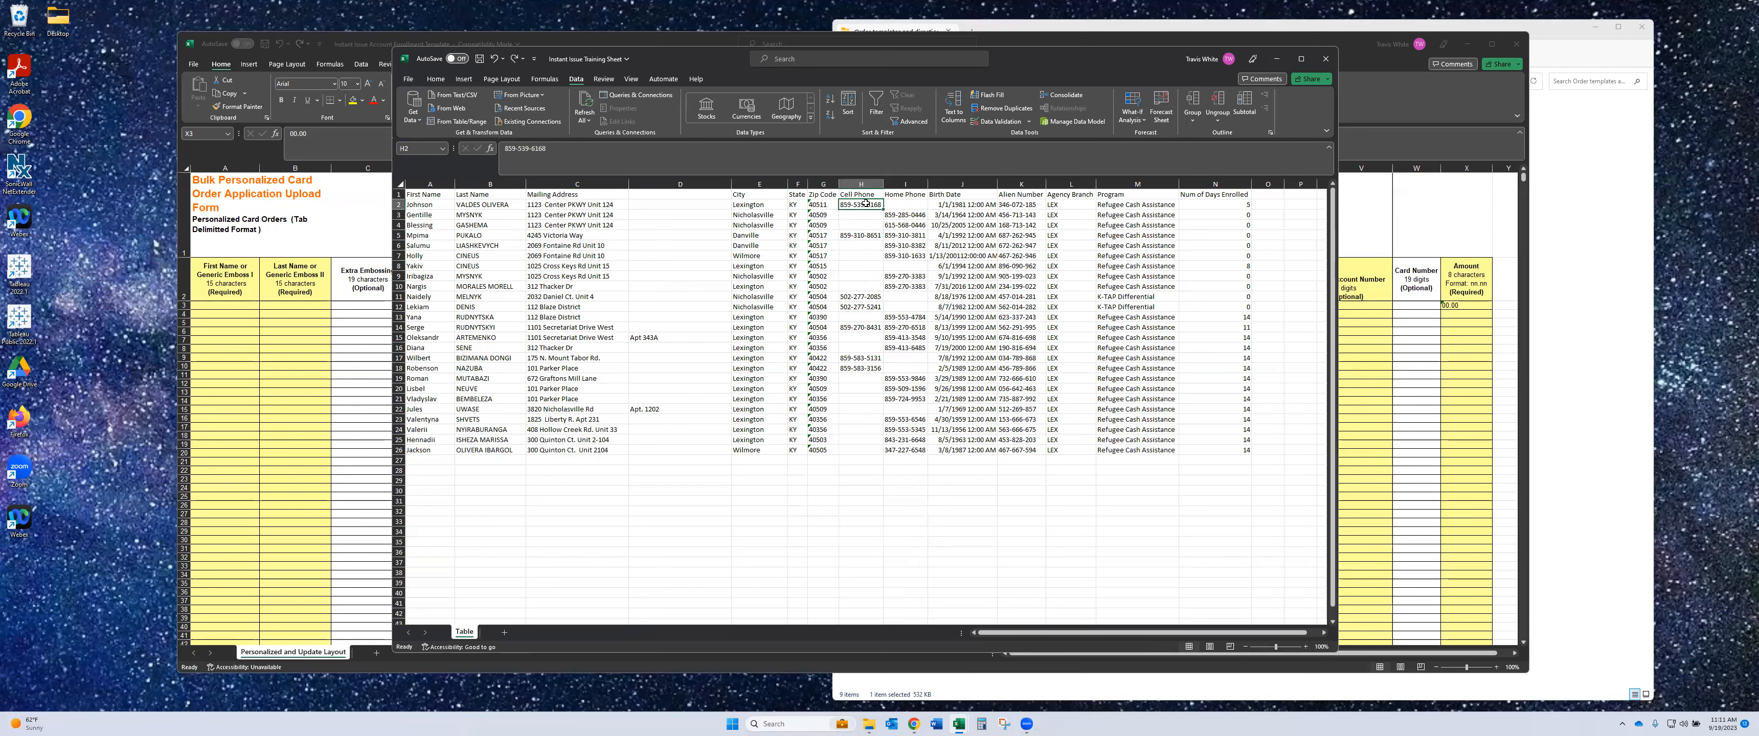
pyautogui.moveTo(866, 203); pyautogui.dragTo(878, 451)
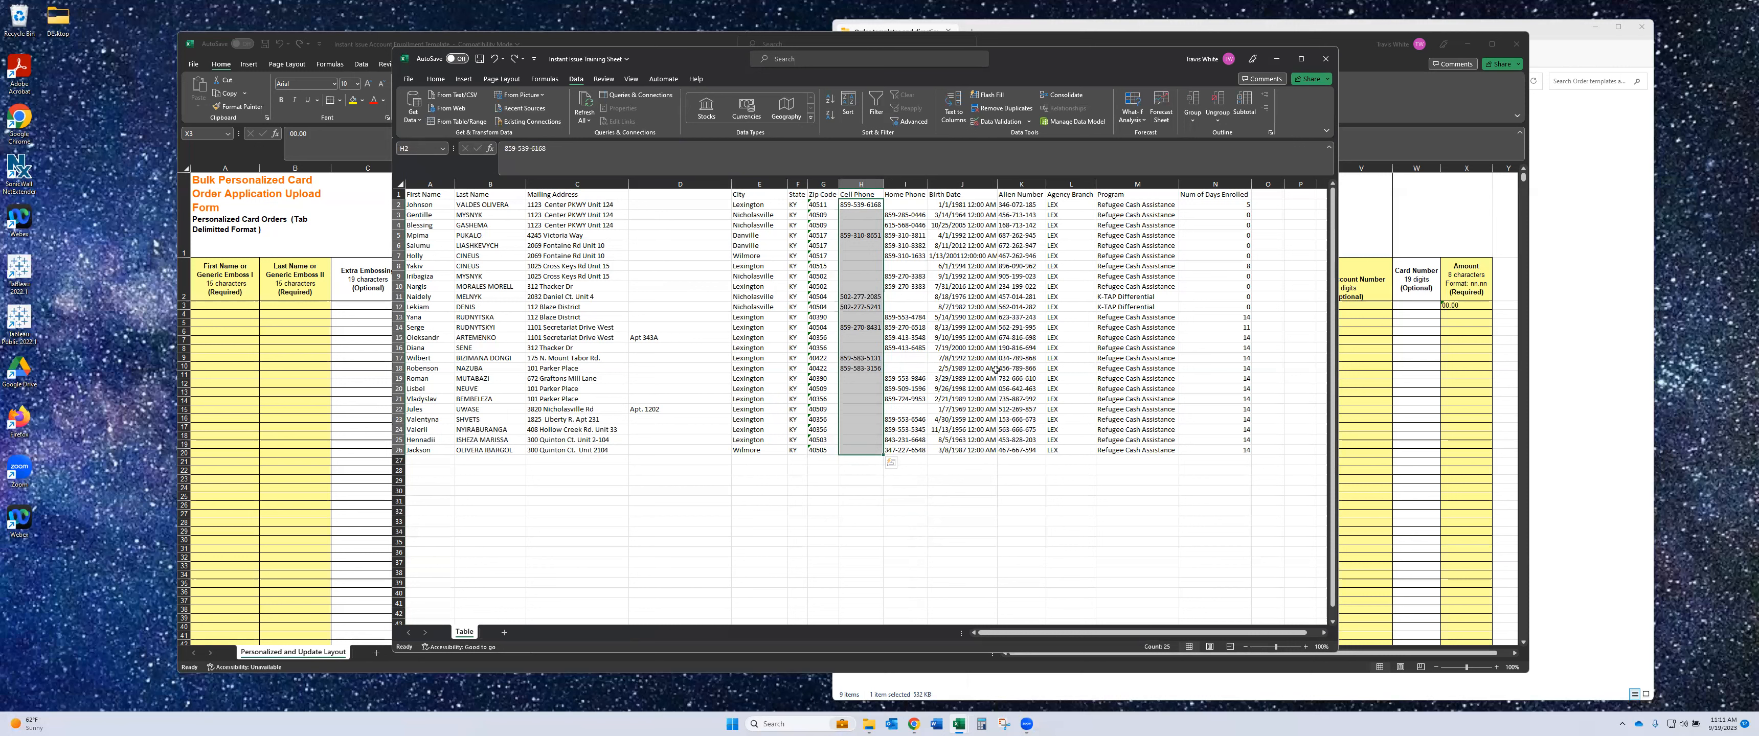
pyautogui.hotkey('ctrl', 'g')
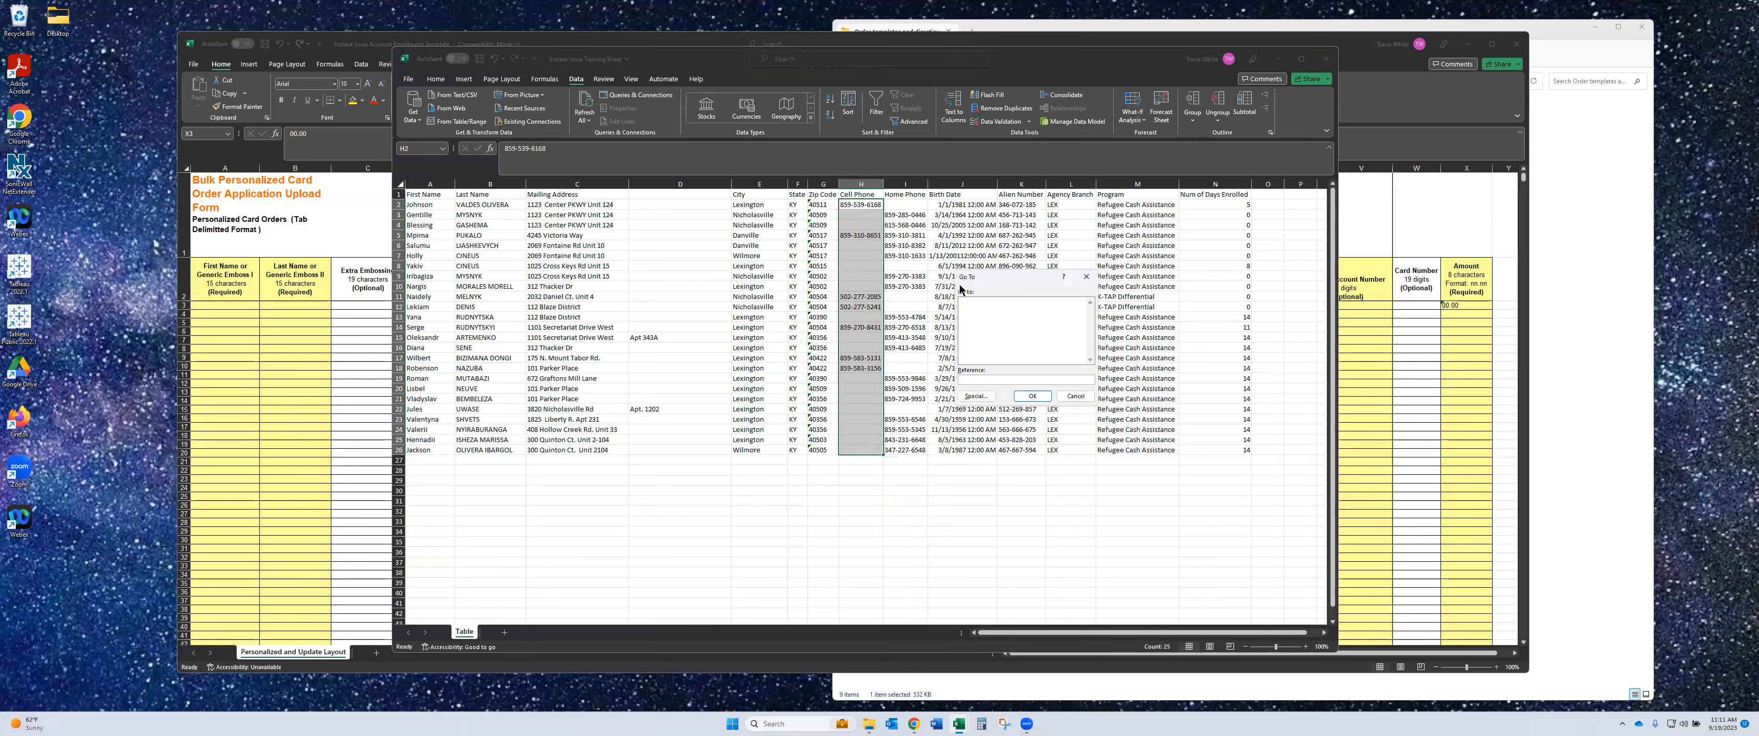
pyautogui.click(976, 397)
pyautogui.click(970, 355)
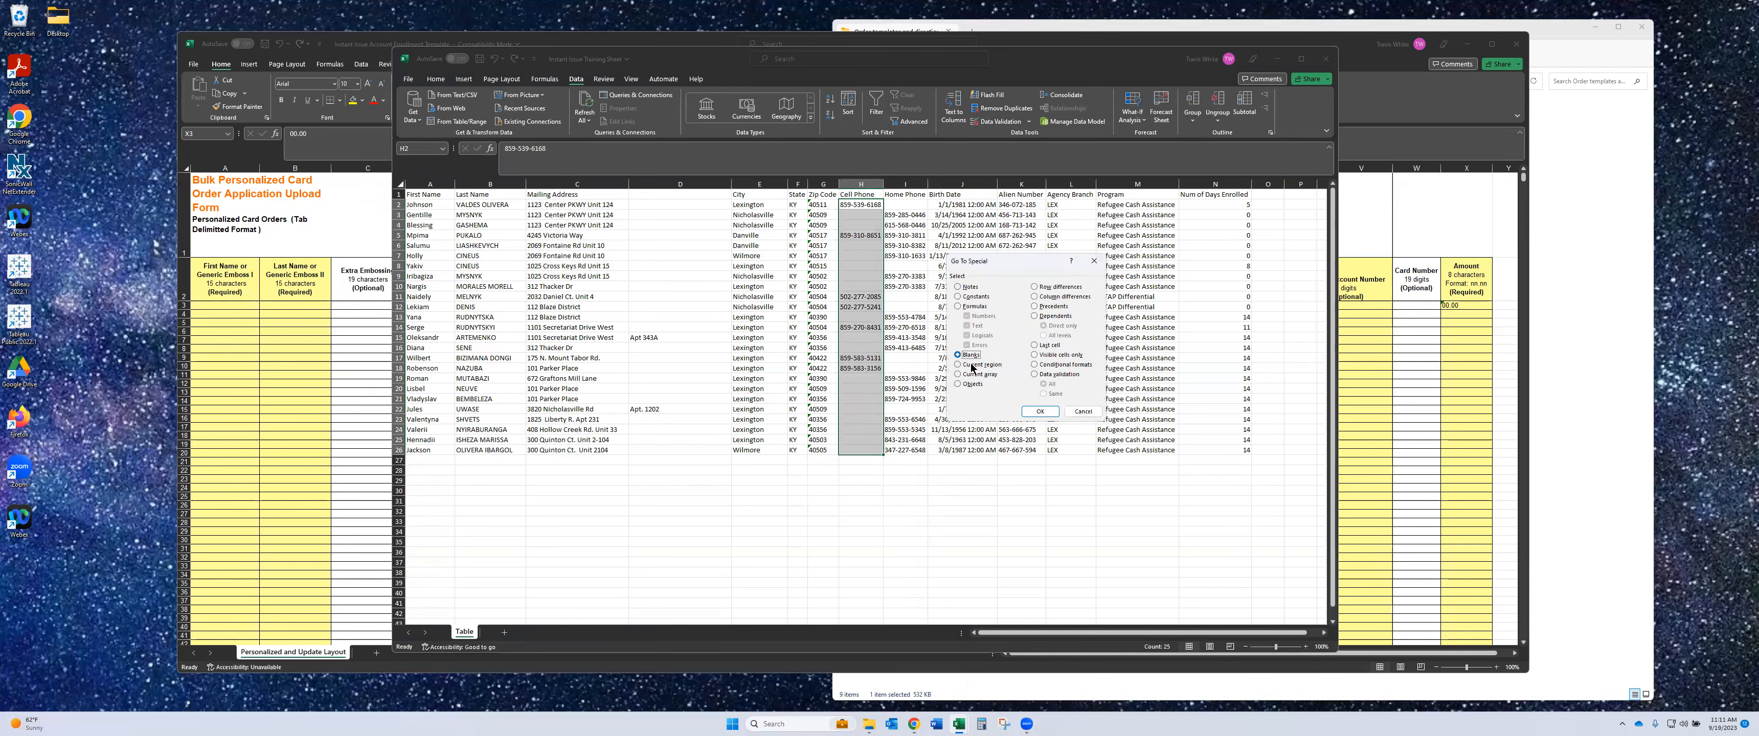
pyautogui.click(1046, 412)
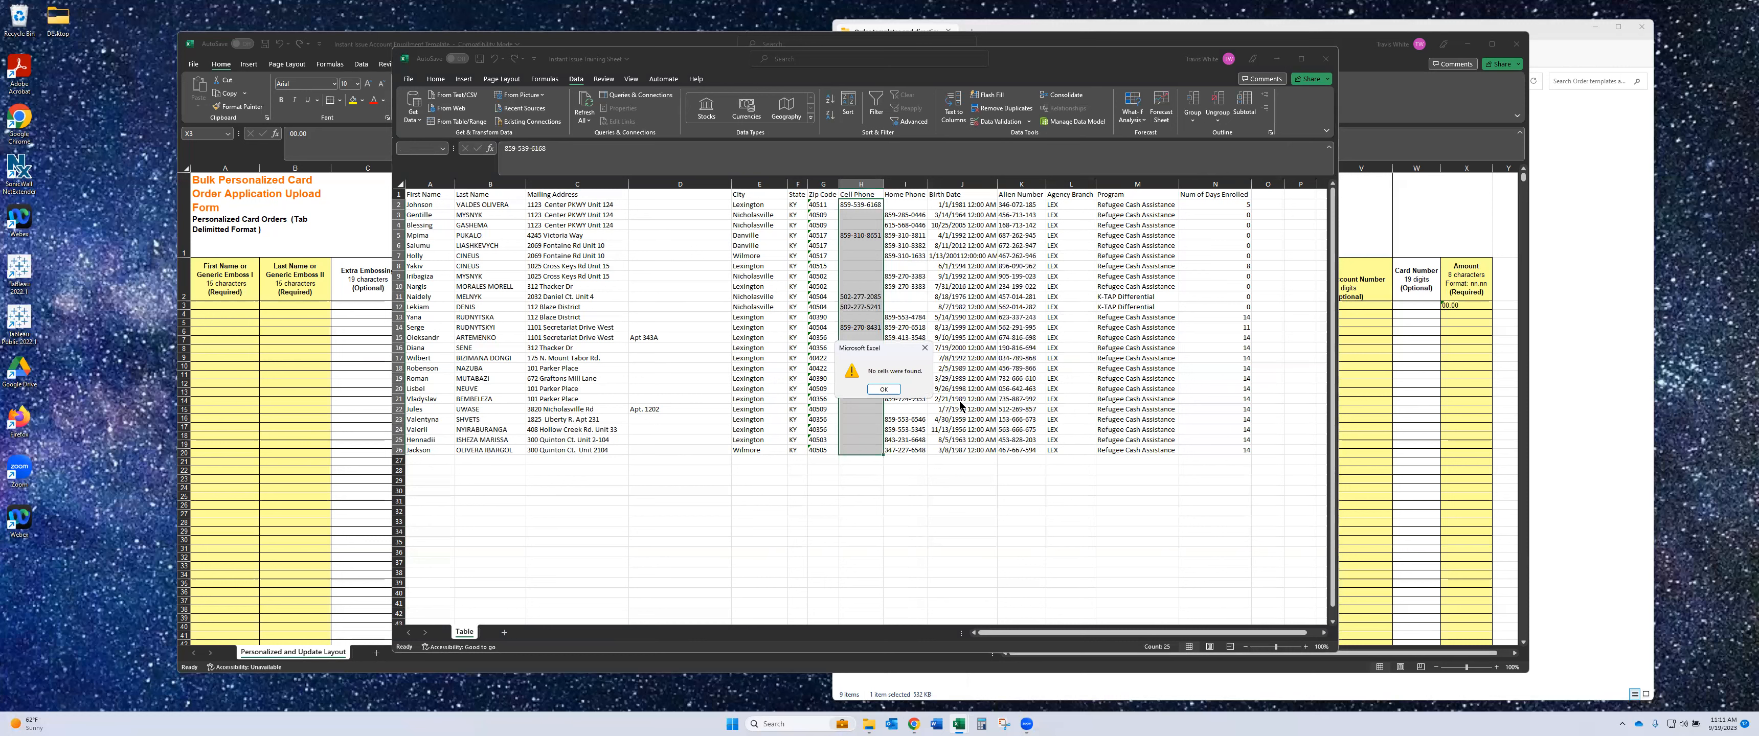
pyautogui.click(883, 389)
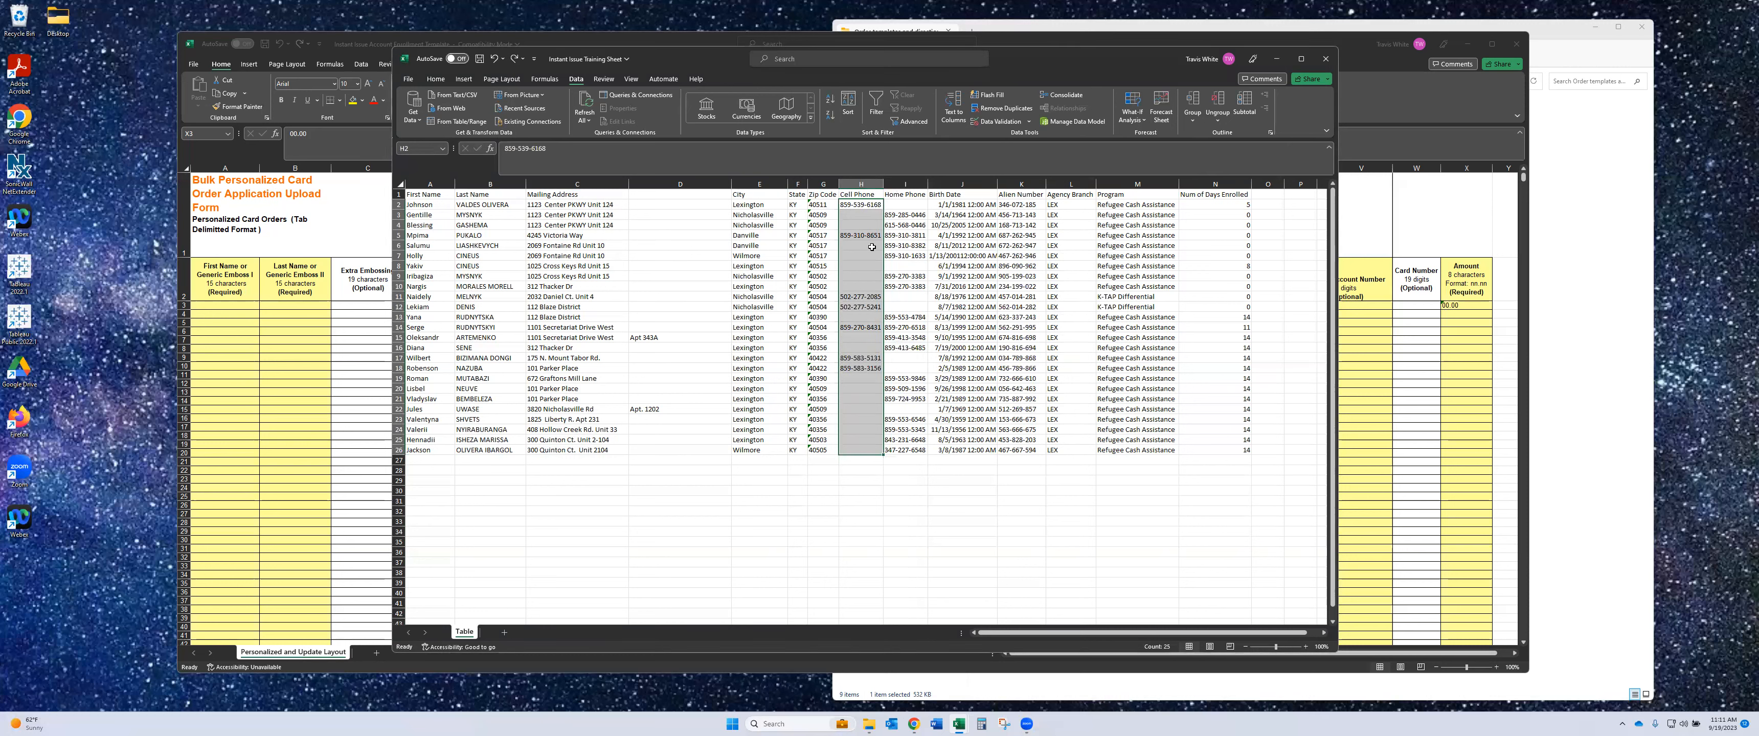
pyautogui.click(864, 216)
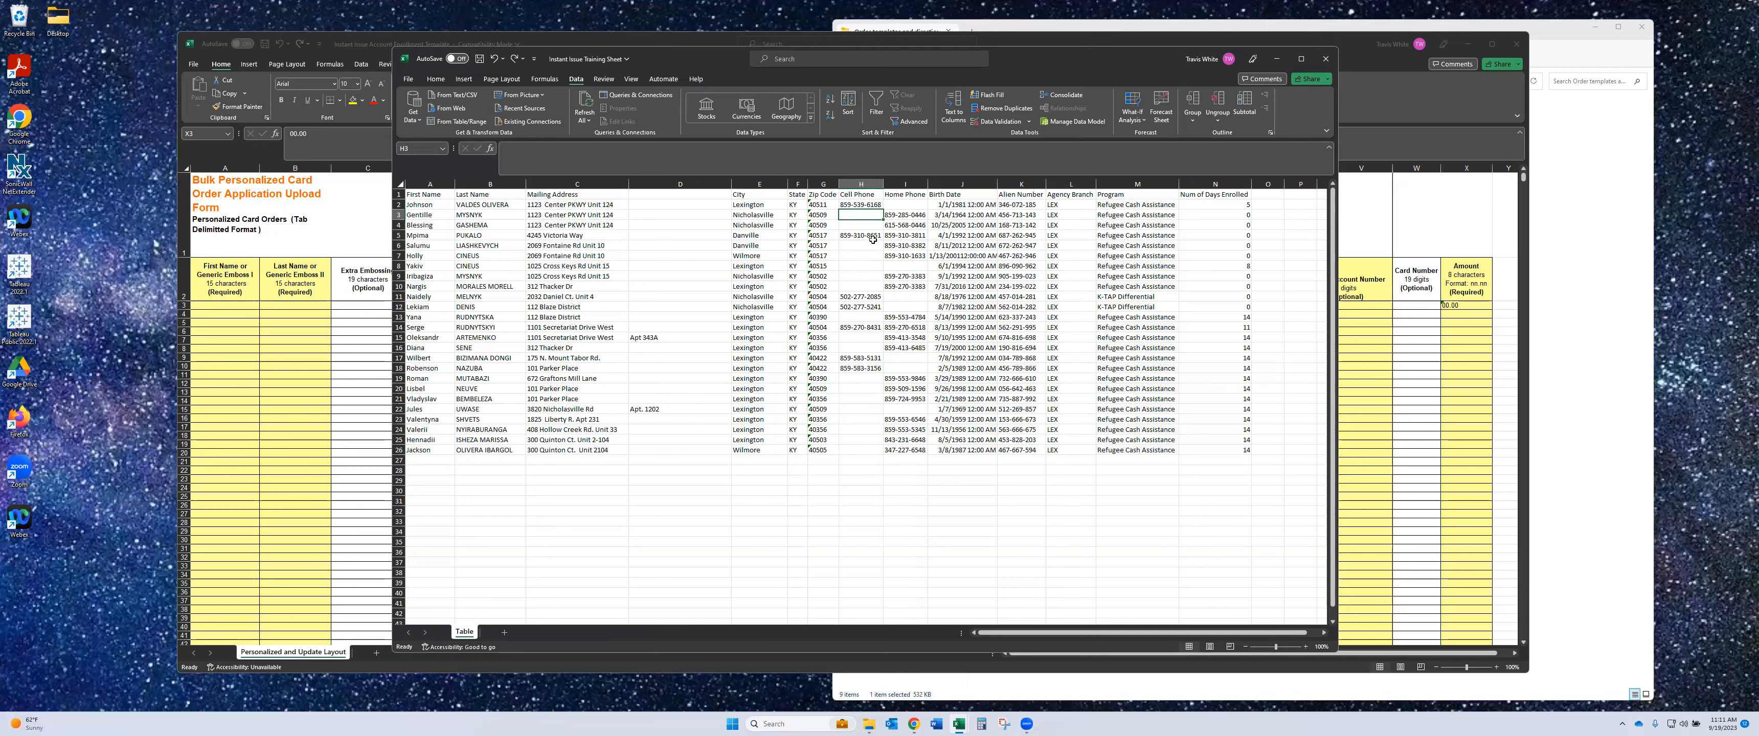
pyautogui.click(862, 224)
pyautogui.moveTo(870, 247); pyautogui.dragTo(869, 287)
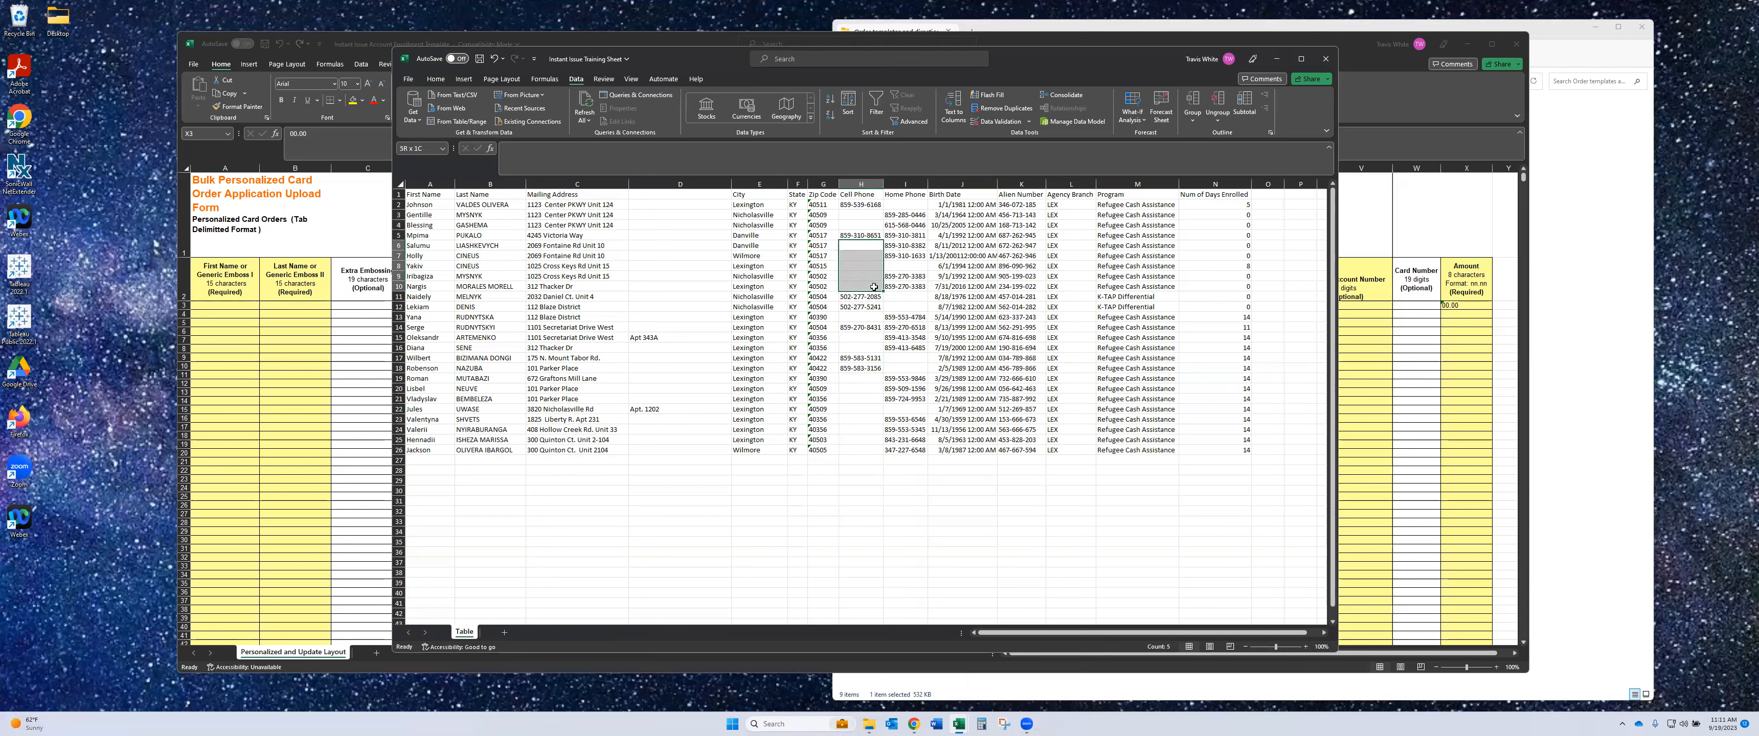
pyautogui.click(869, 315)
pyautogui.moveTo(870, 337); pyautogui.dragTo(871, 450)
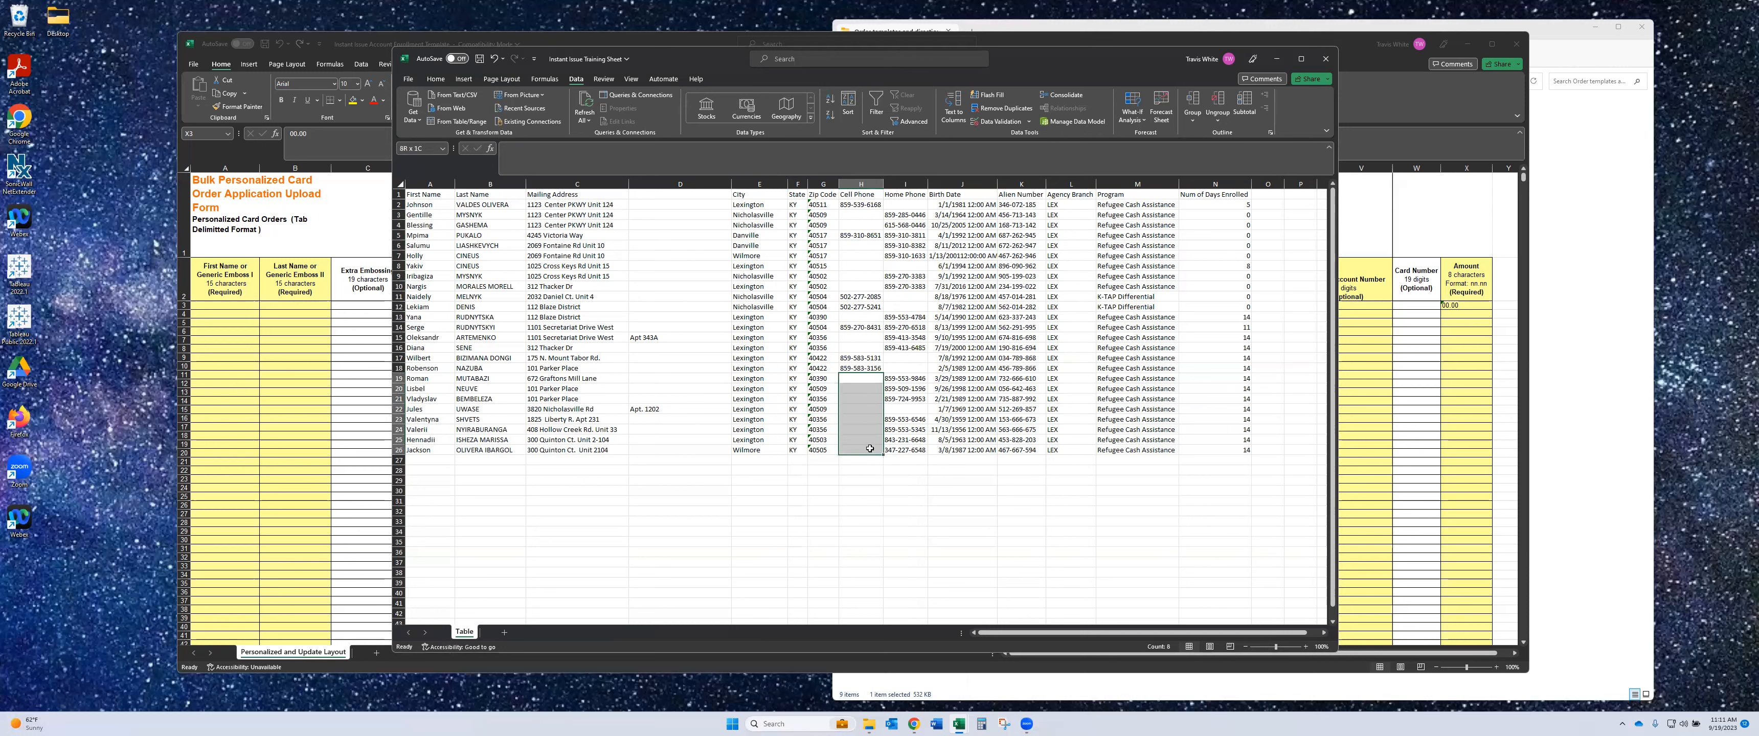
pyautogui.click(909, 409)
pyautogui.moveTo(858, 205); pyautogui.dragTo(868, 452)
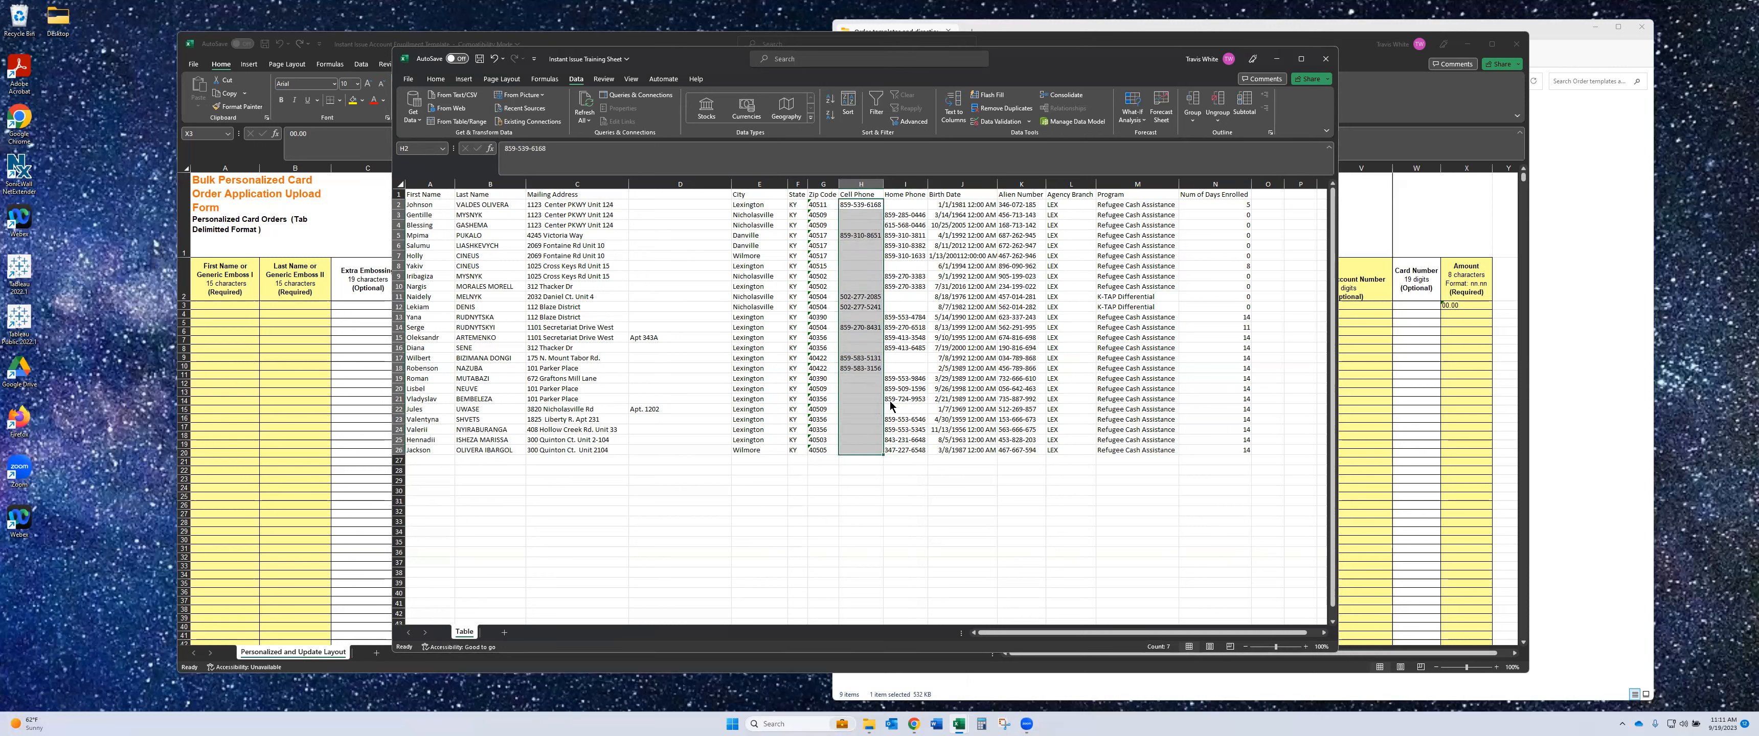
# - Select the blank cells in H2:H26 and fill them all with =I3-style Home Phone references
pyautogui.hotkey('ctrl', 'g')
pyautogui.click(975, 396)
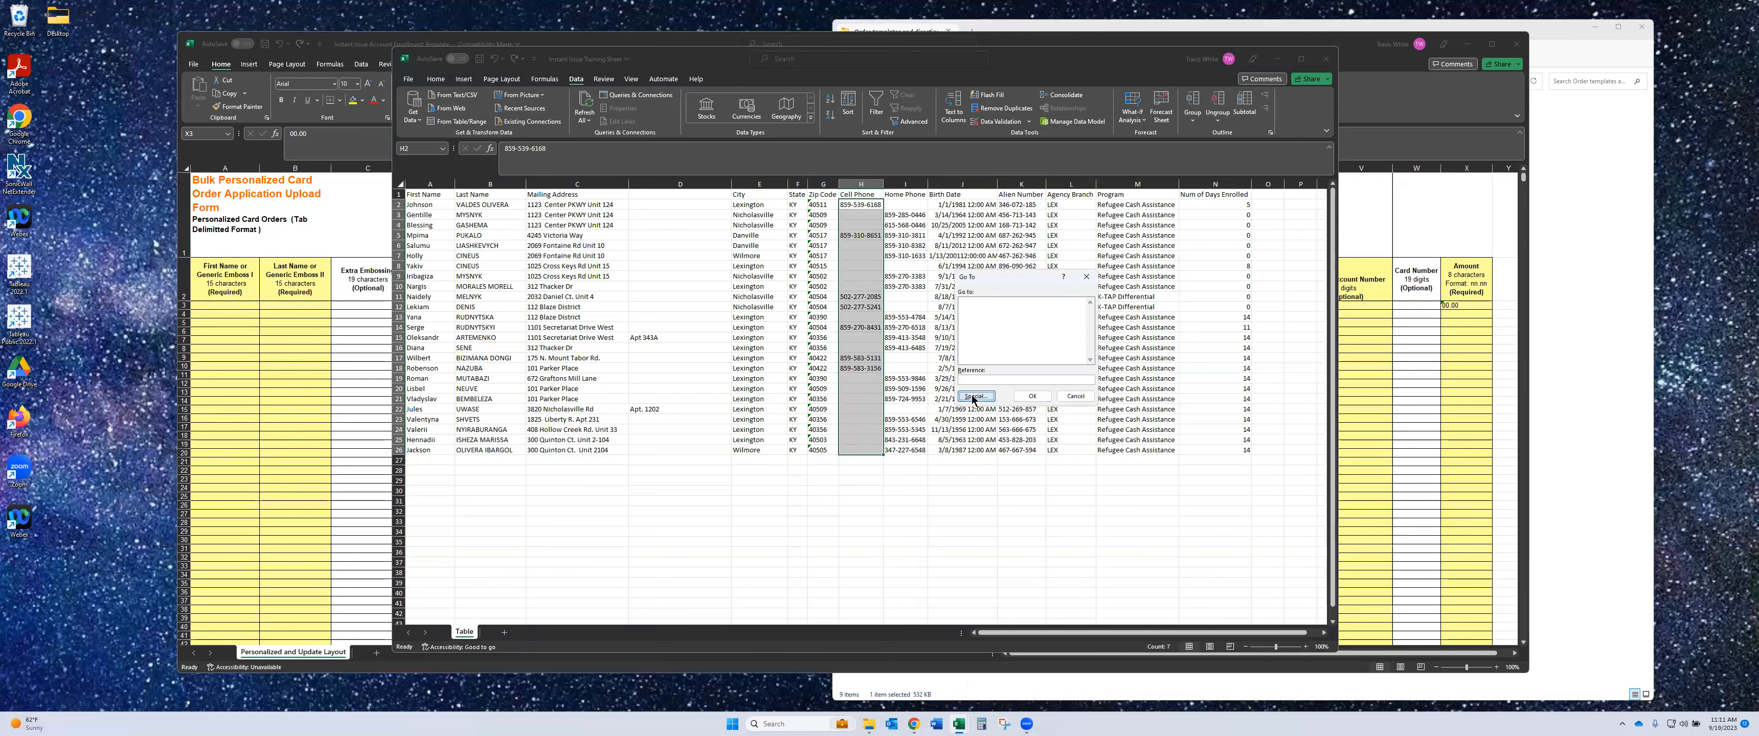
pyautogui.click(965, 358)
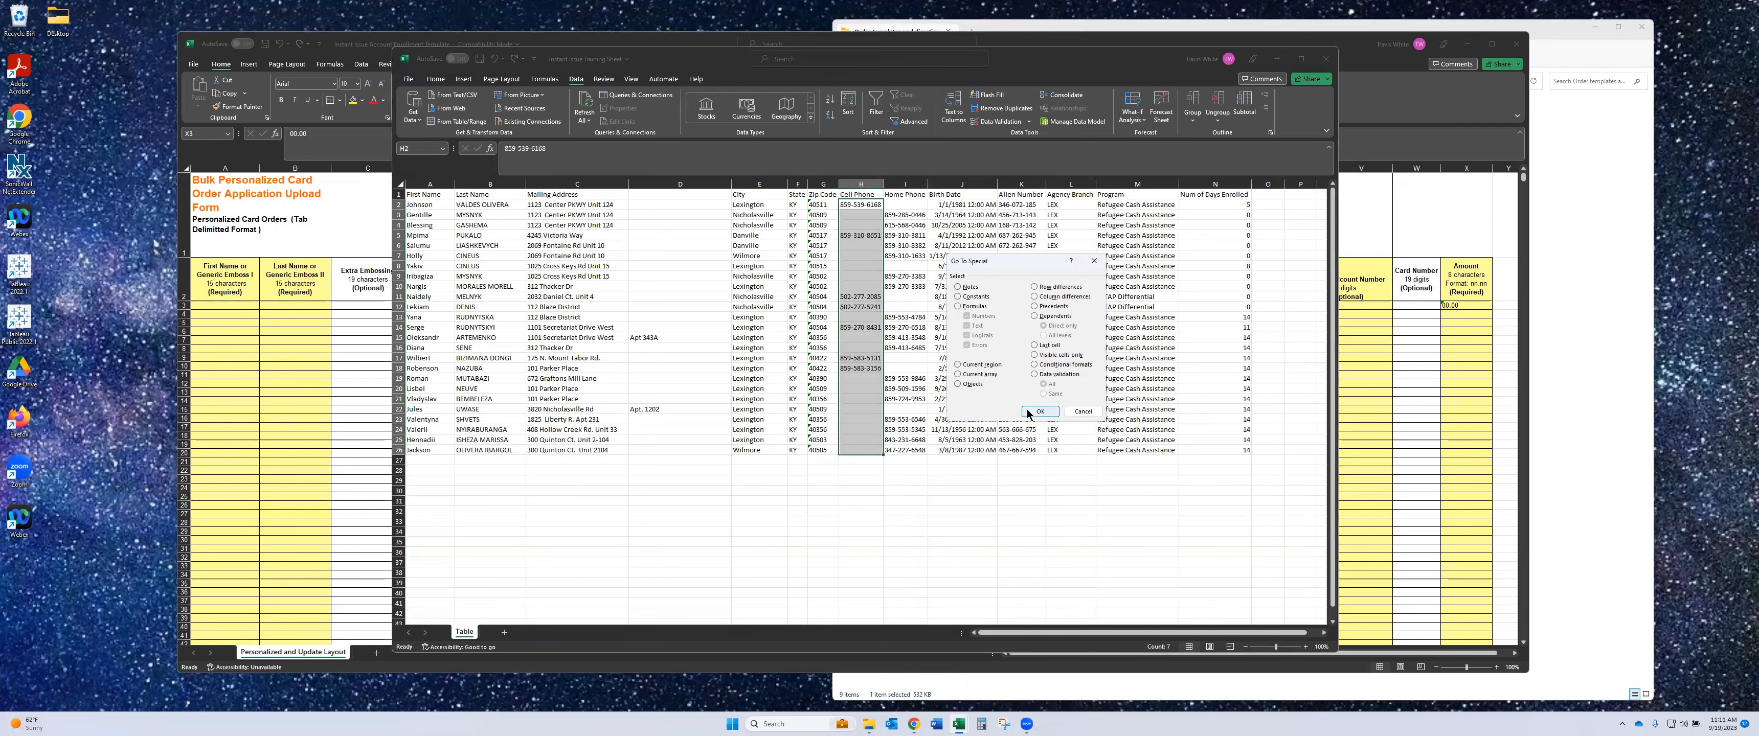
pyautogui.click(1029, 410)
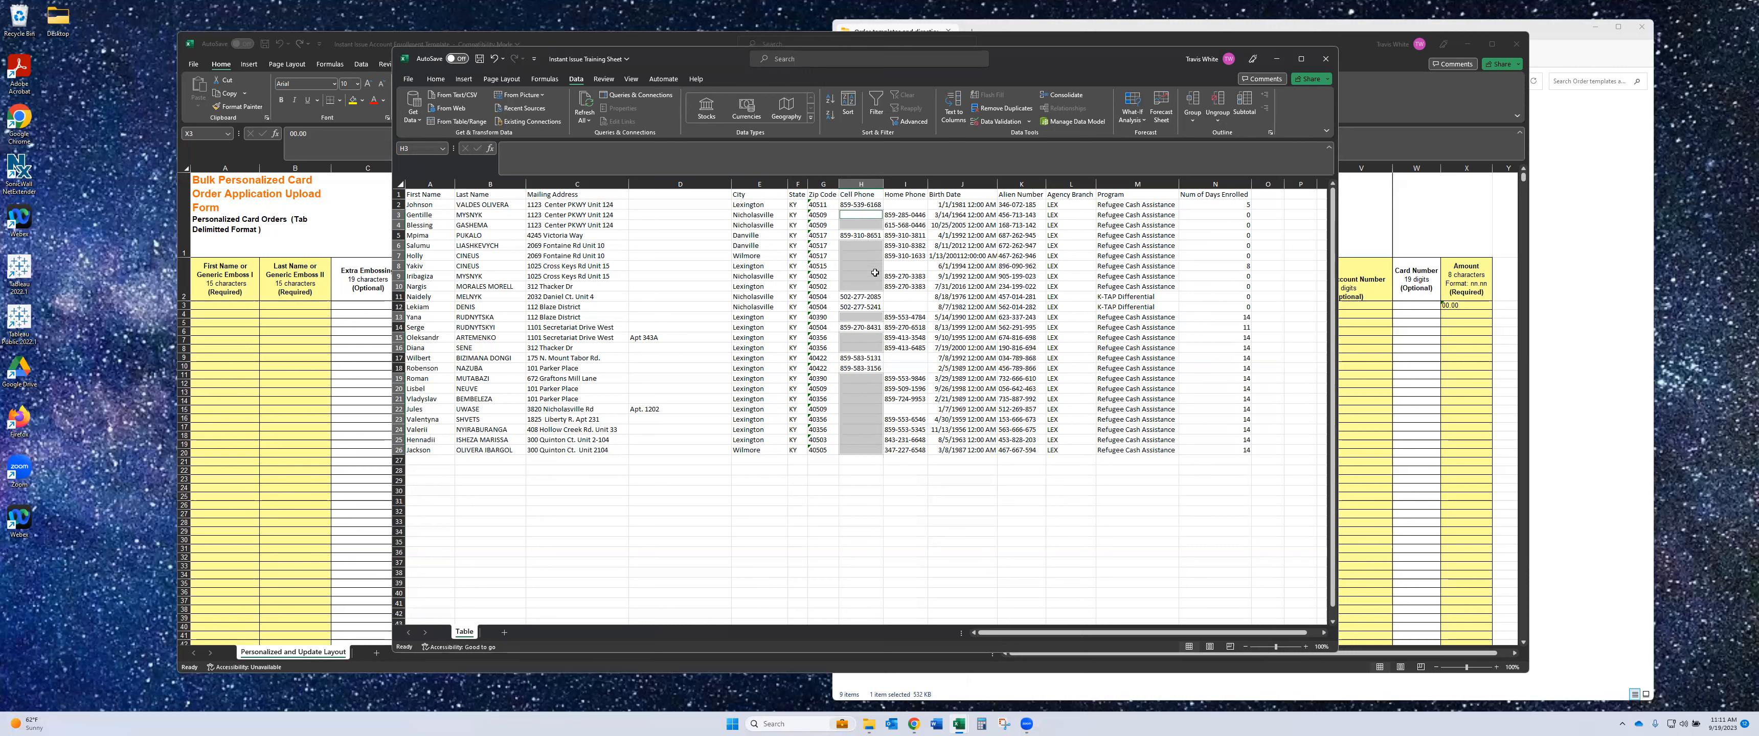
pyautogui.write('=')
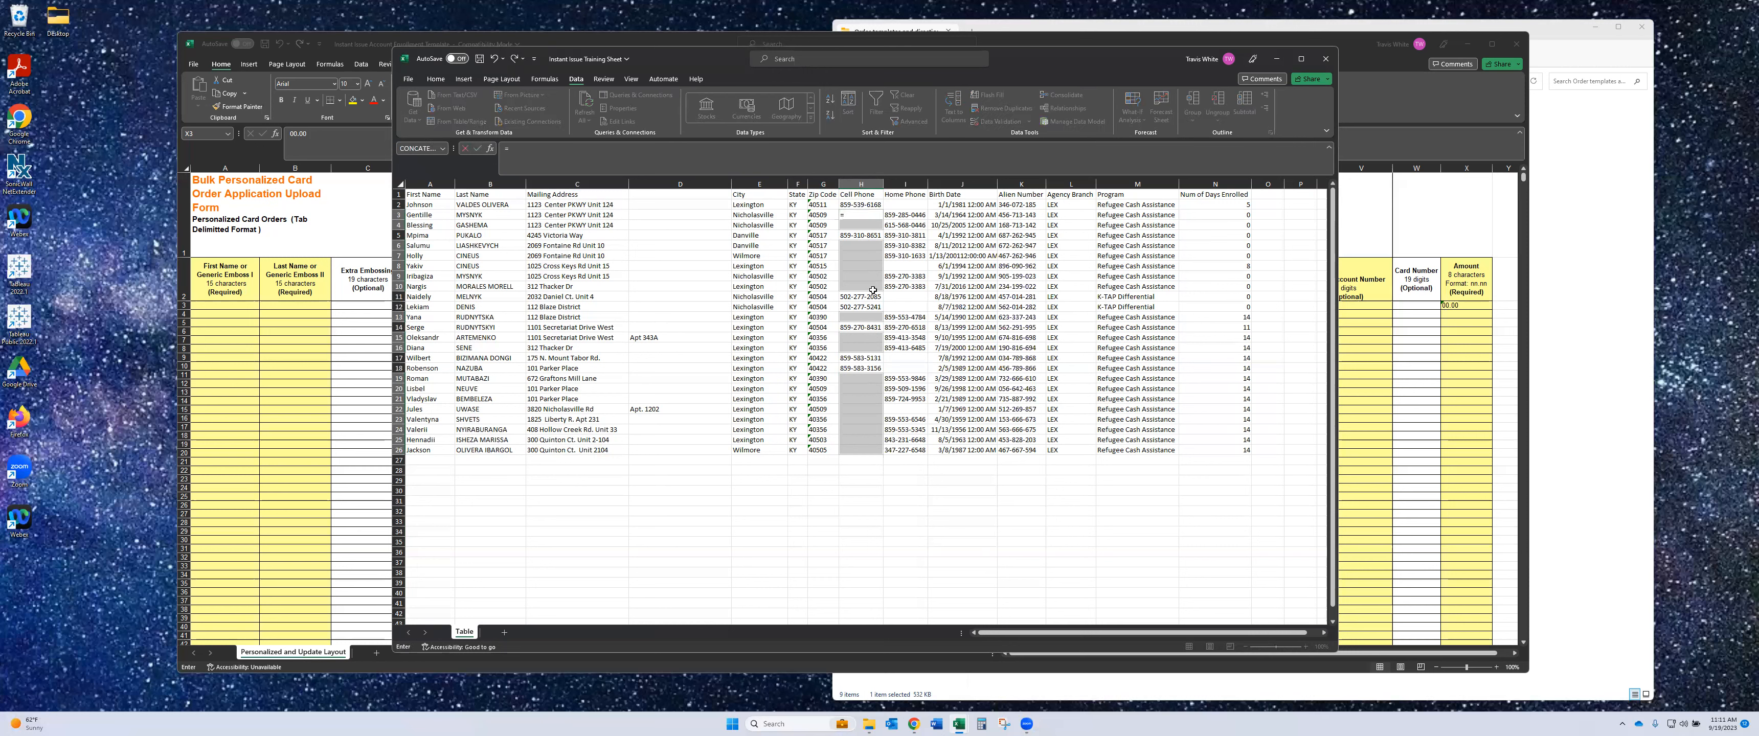
pyautogui.press('Right')
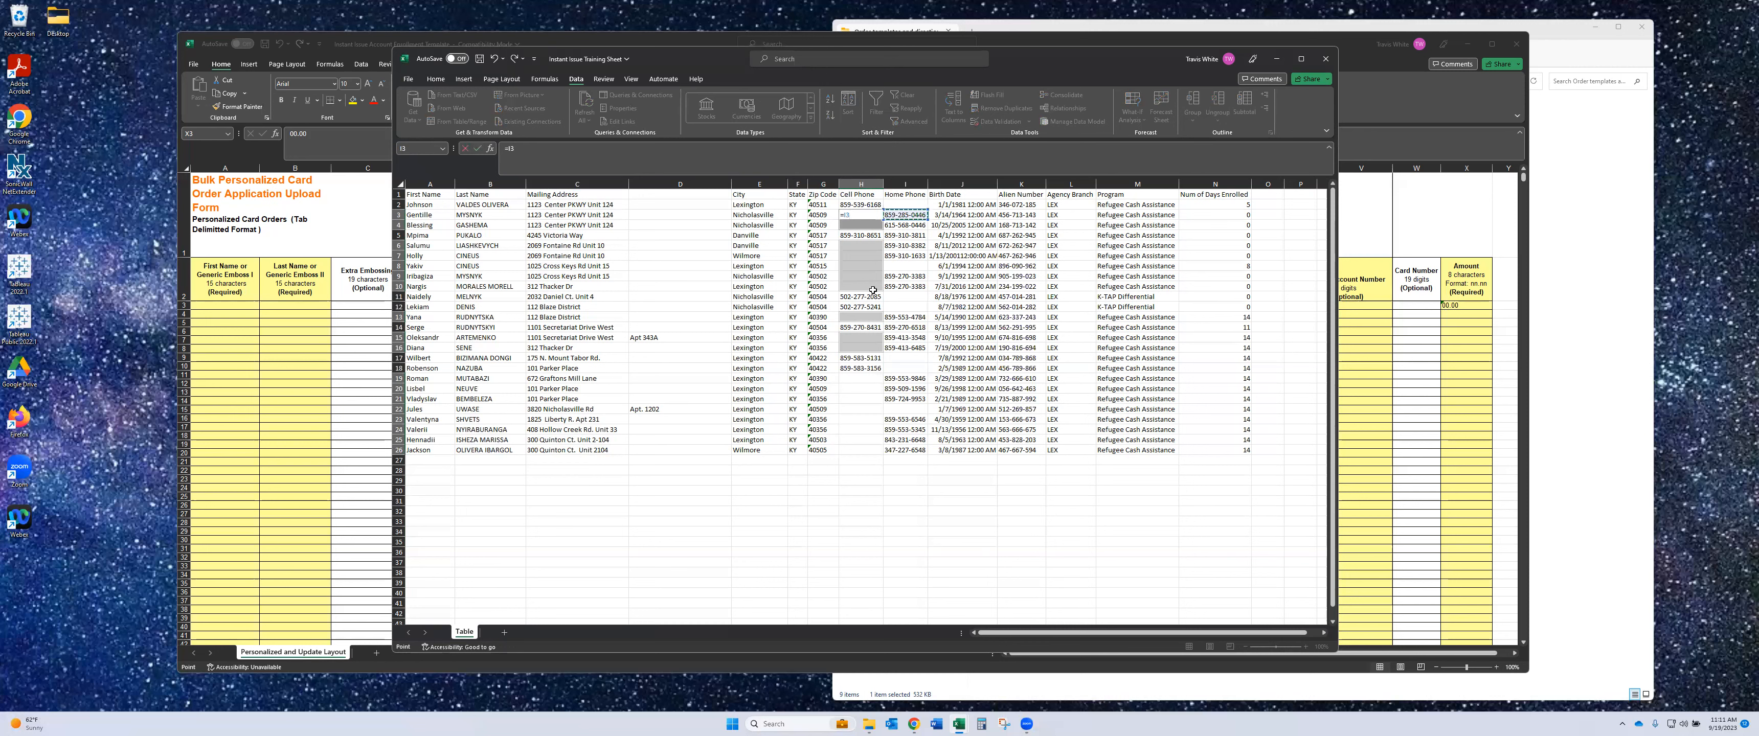
pyautogui.hotkey('ctrl', 'Return')
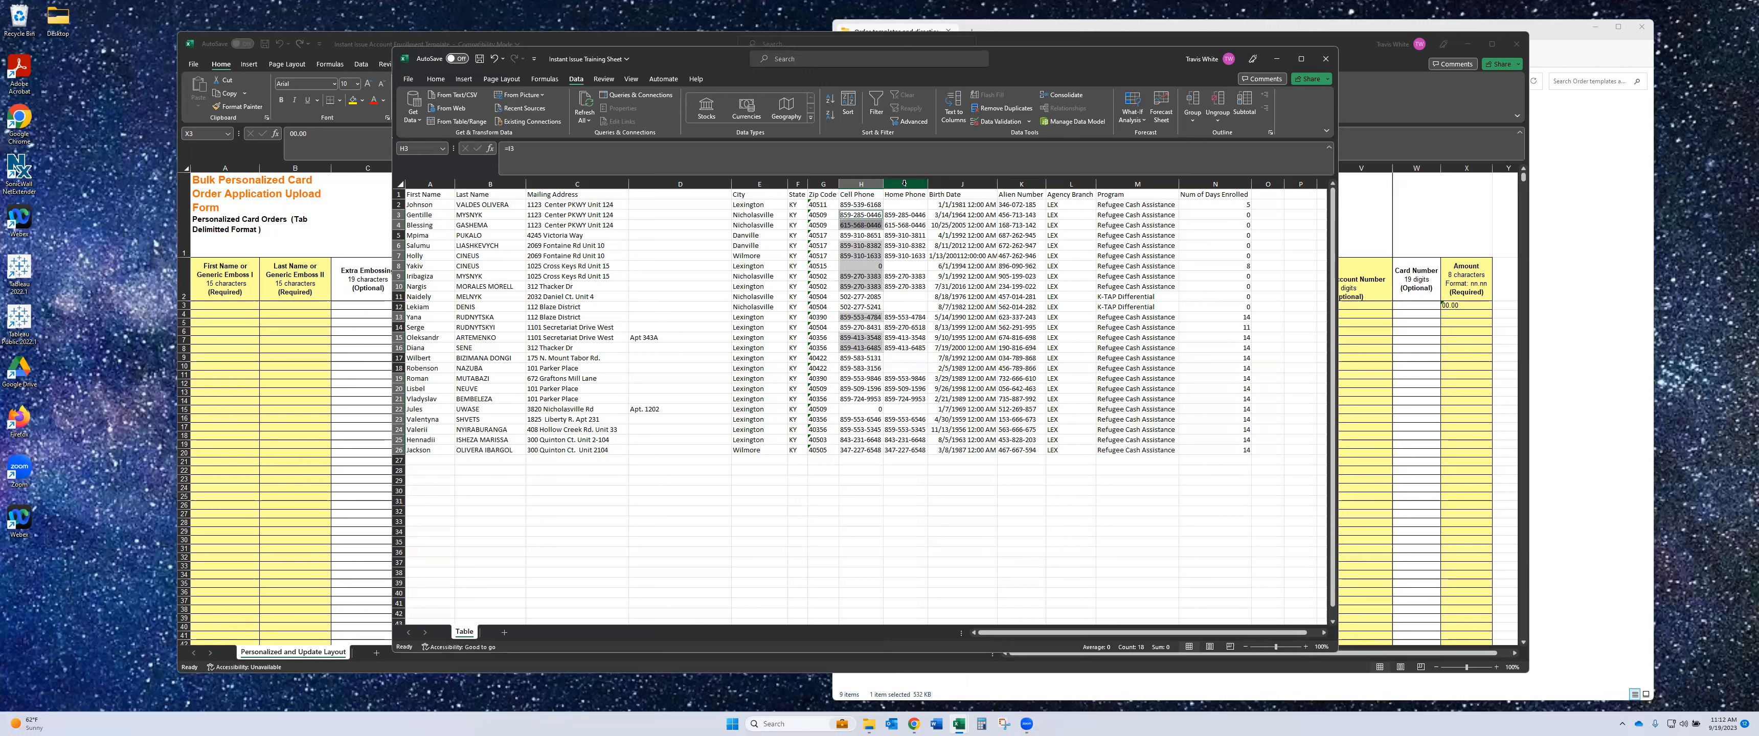
pyautogui.moveTo(861, 204); pyautogui.dragTo(862, 449)
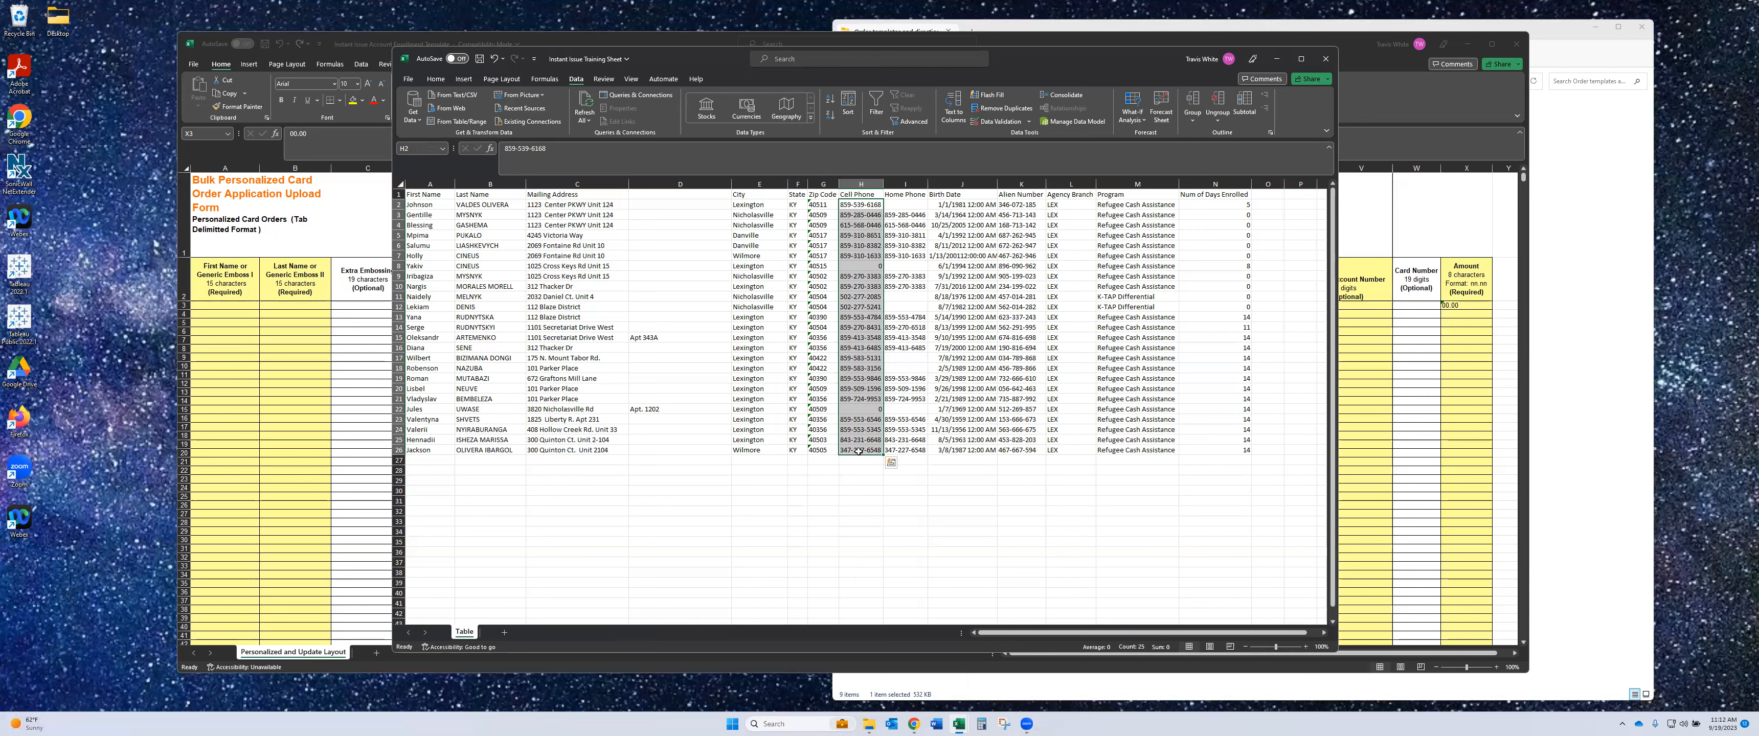
pyautogui.click(903, 183)
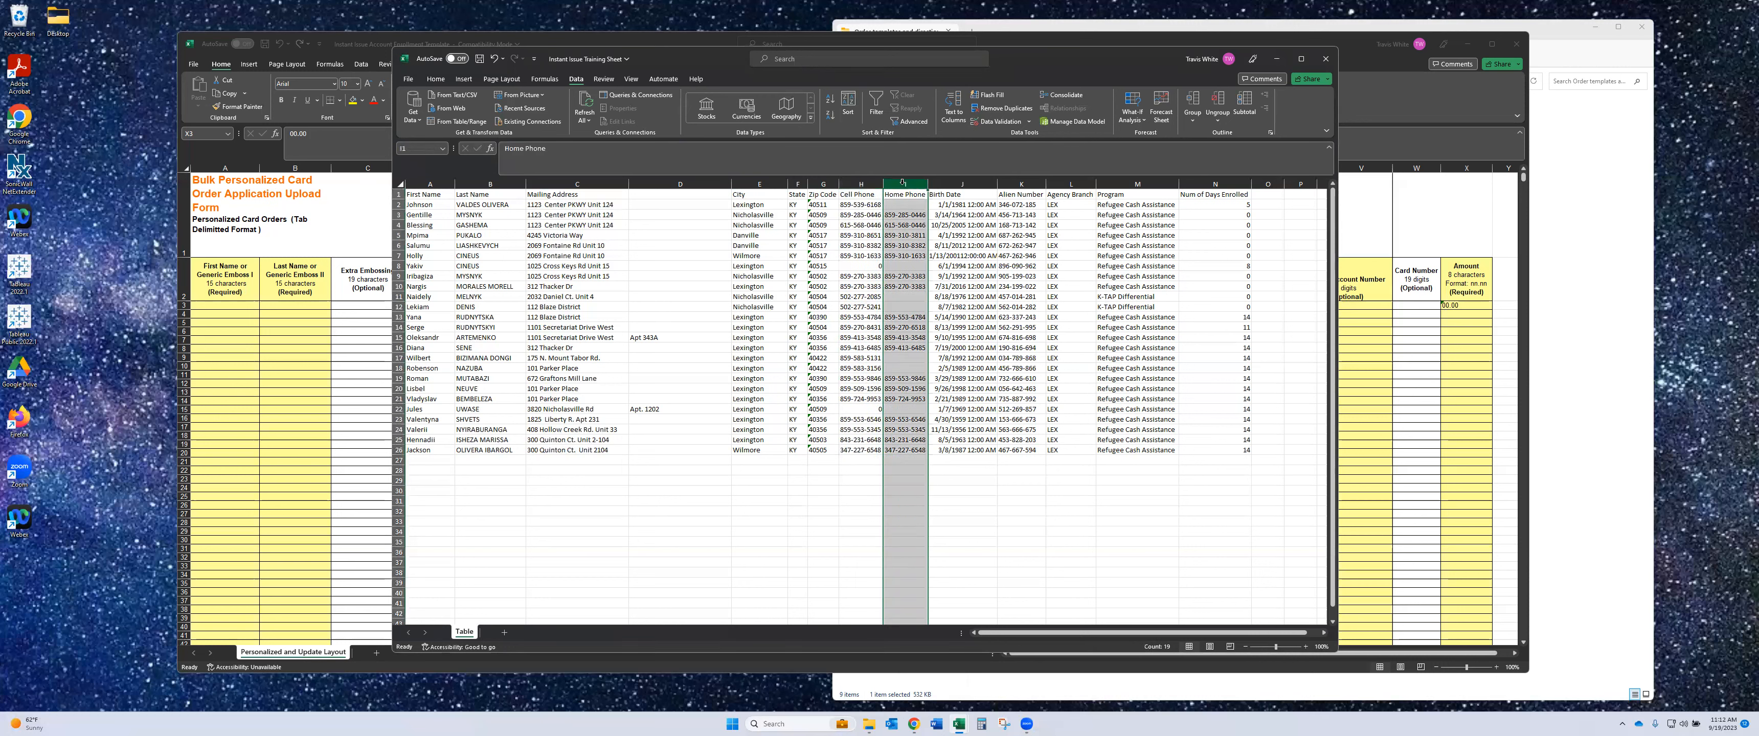
pyautogui.rightClick(902, 183)
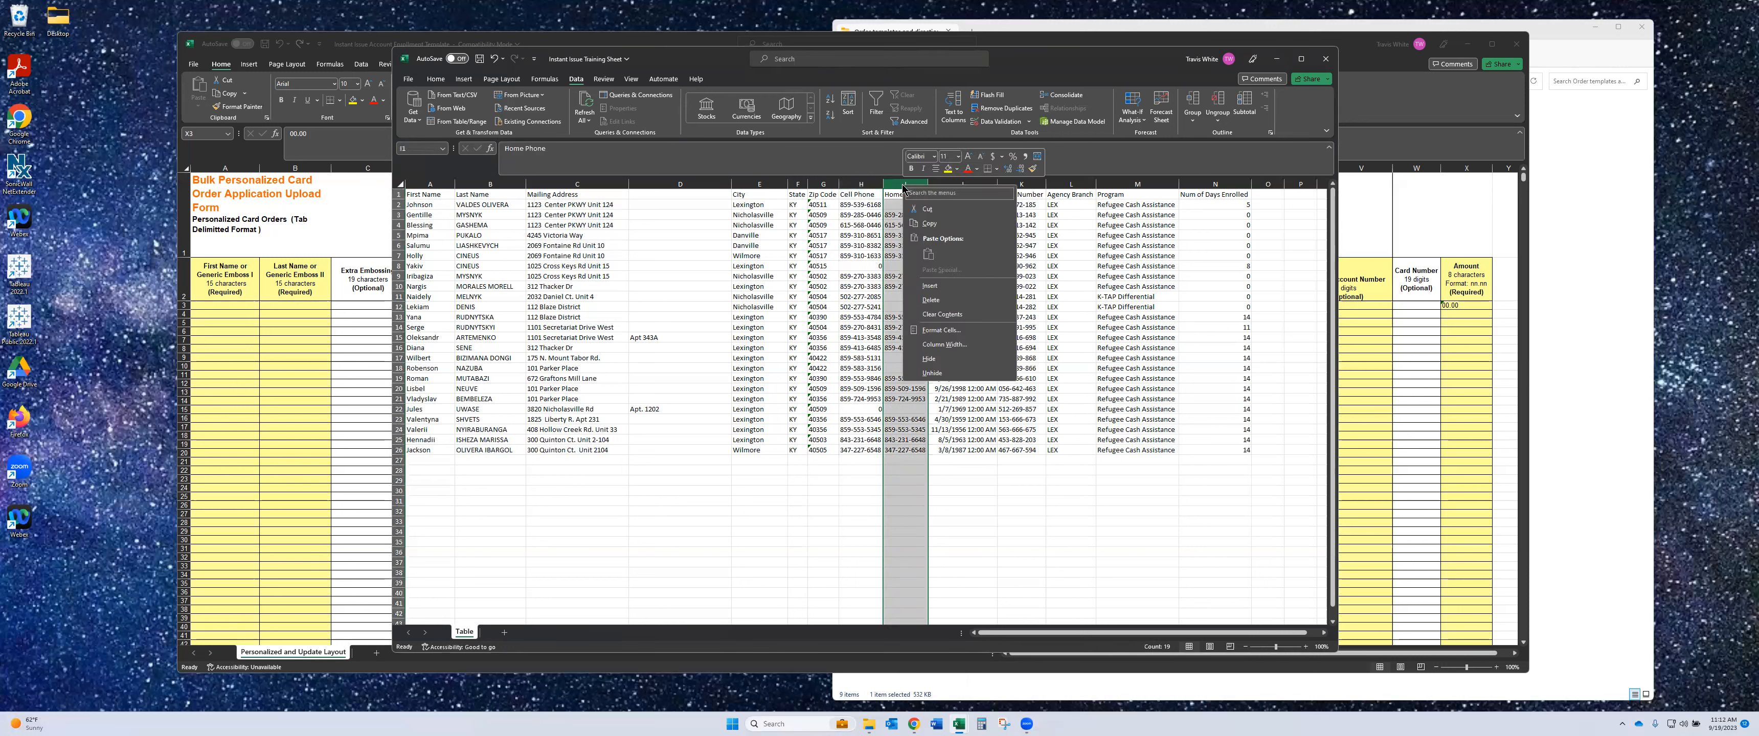
pyautogui.click(931, 300)
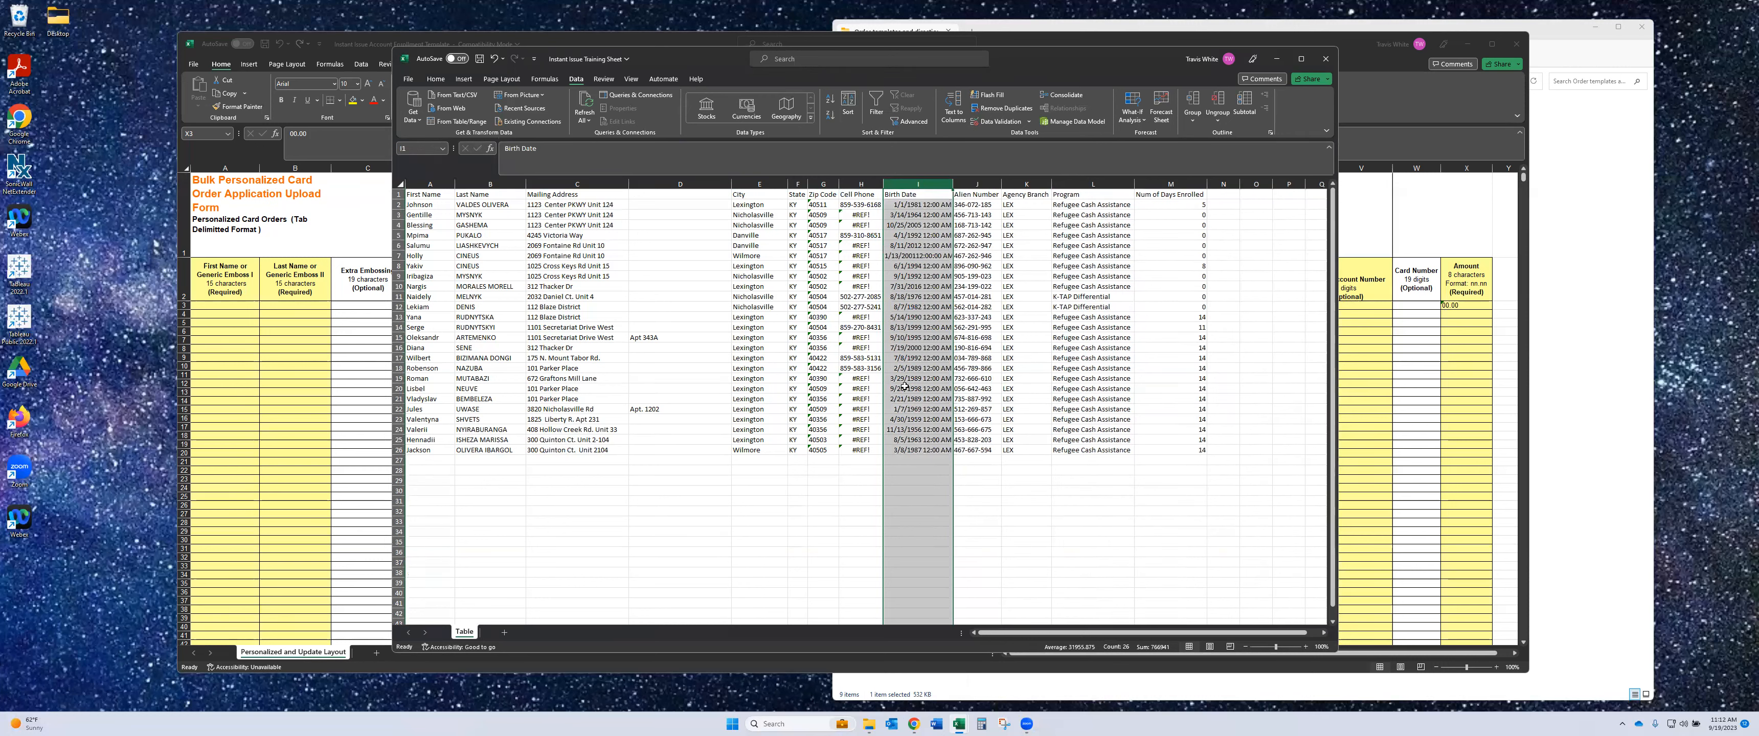
pyautogui.hotkey('ctrl', 'z')
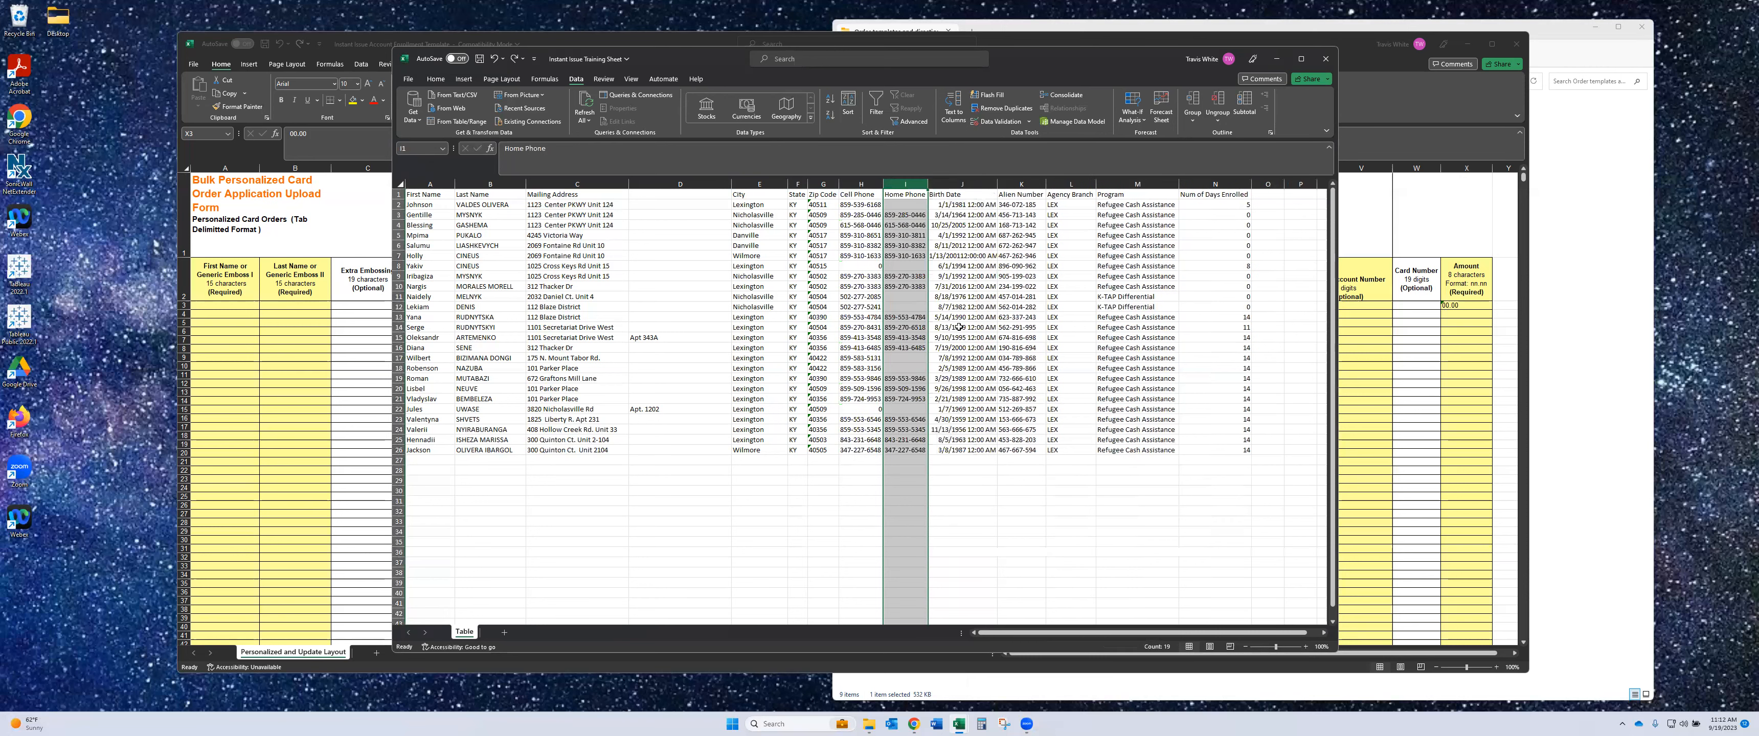
pyautogui.moveTo(869, 205); pyautogui.dragTo(893, 444)
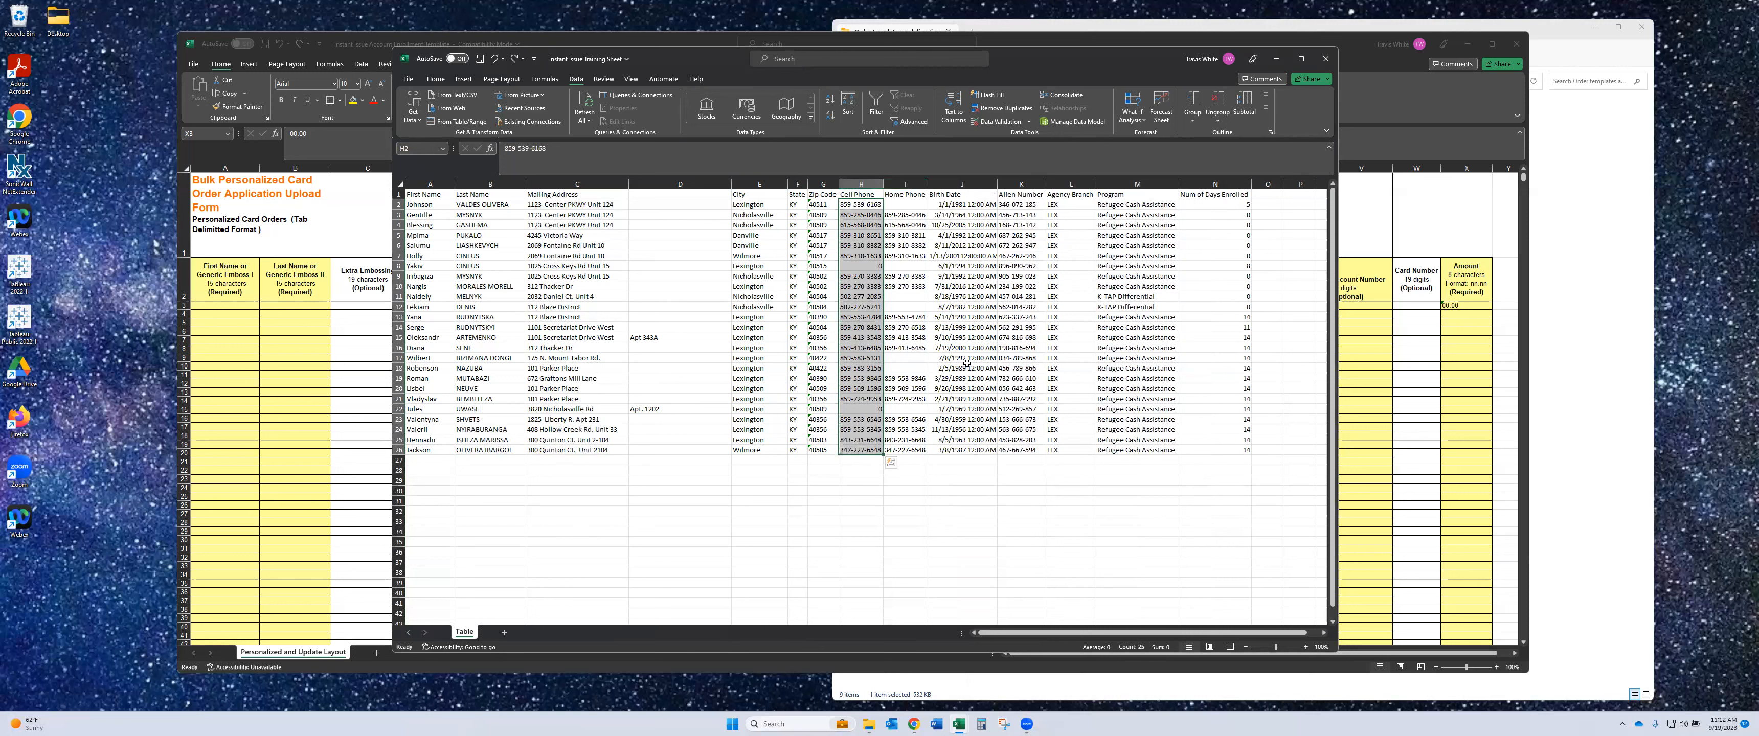
# - Copy the Cell Phone entries and paste them back as plain values
pyautogui.hotkey('ctrl', 'c')
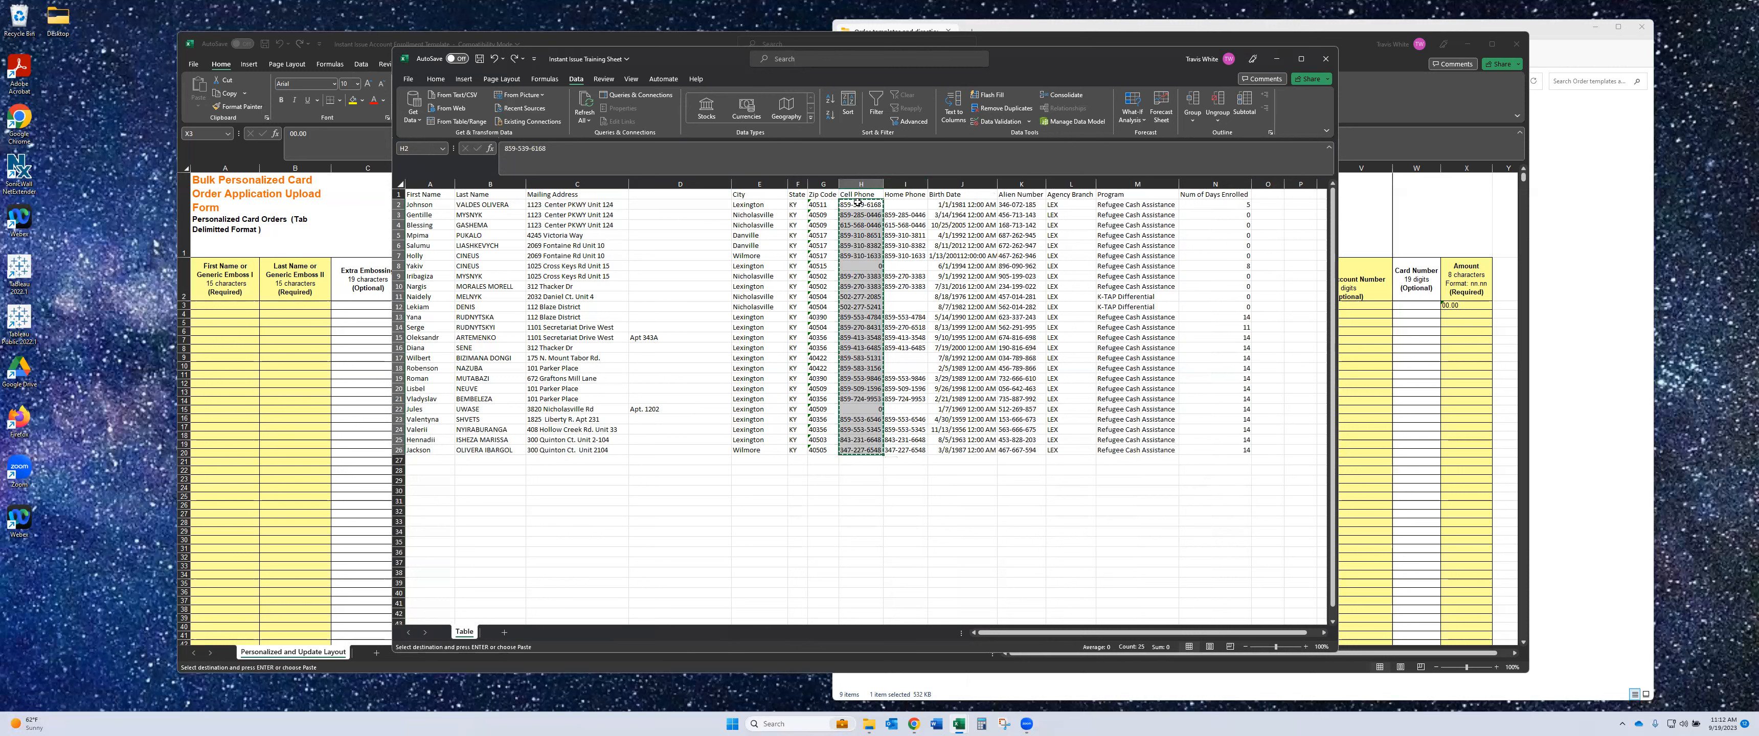
pyautogui.rightClick(859, 207)
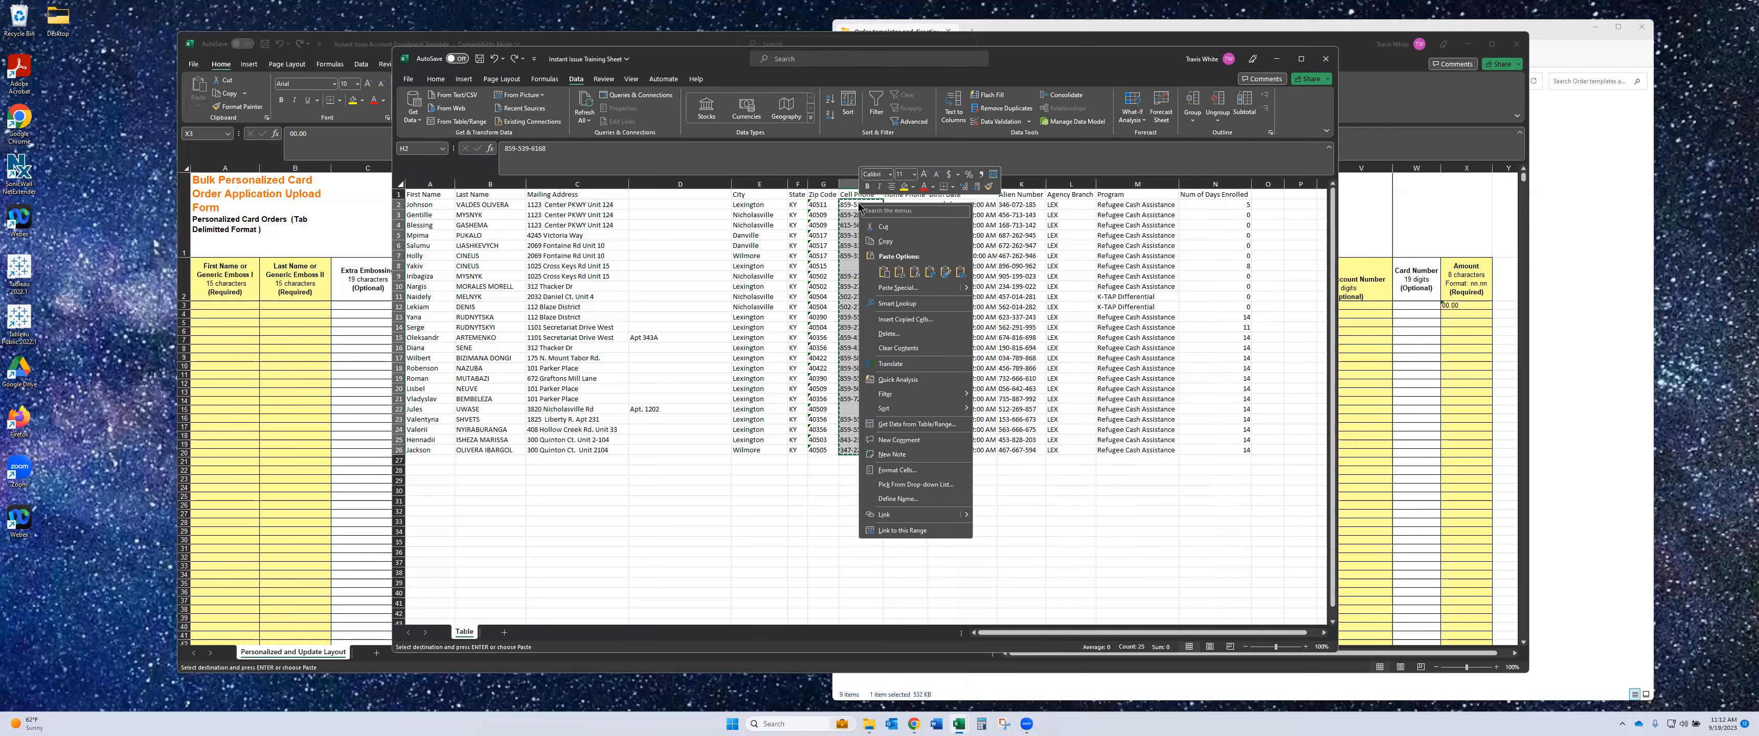
pyautogui.click(899, 273)
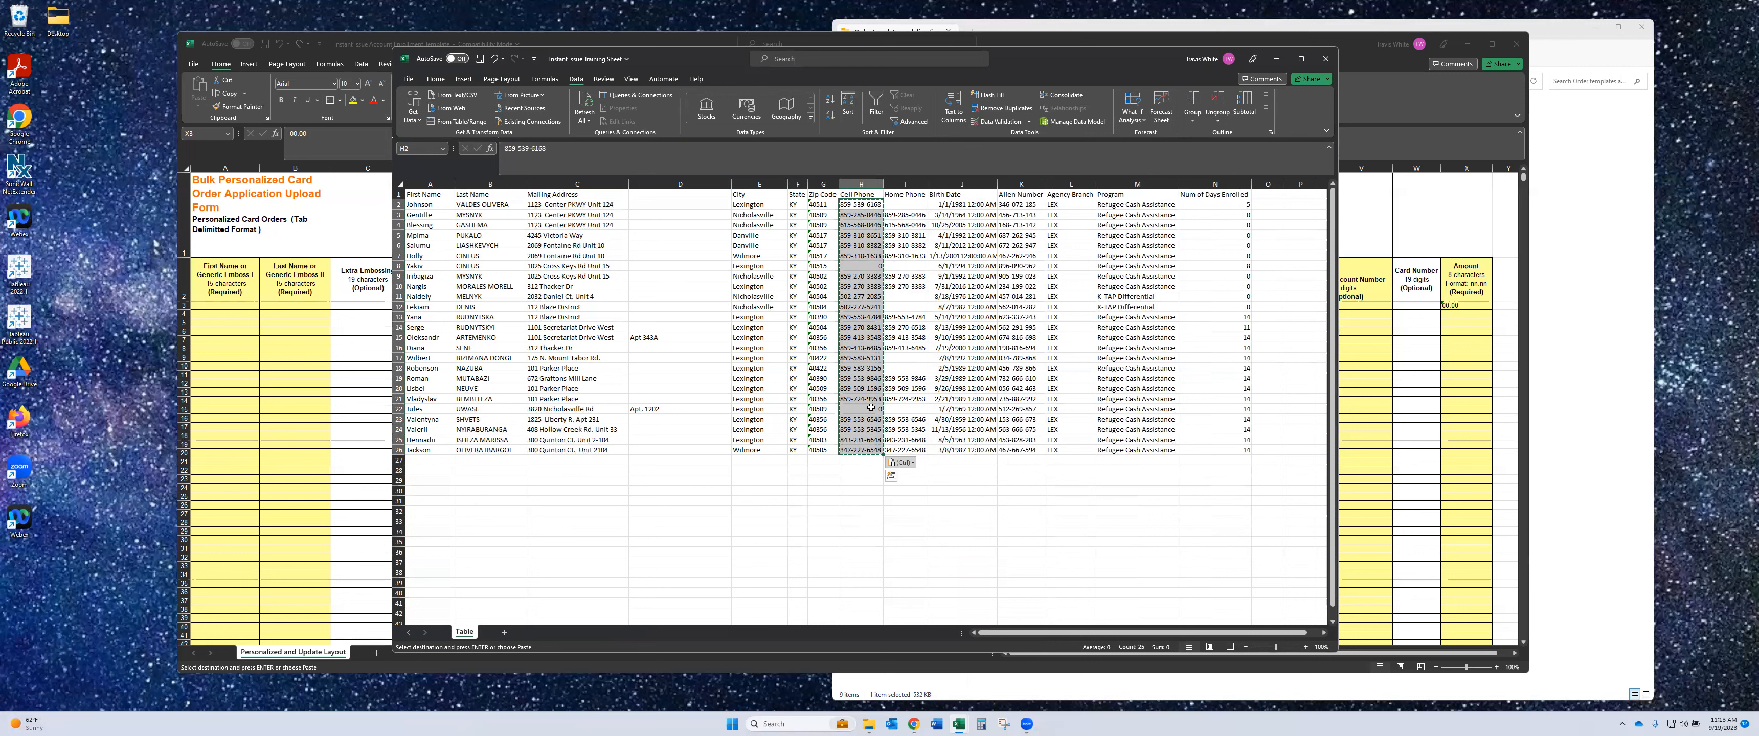
# - Delete the Home Phone column (column I) from the sheet
pyautogui.click(909, 183)
pyautogui.rightClick(910, 183)
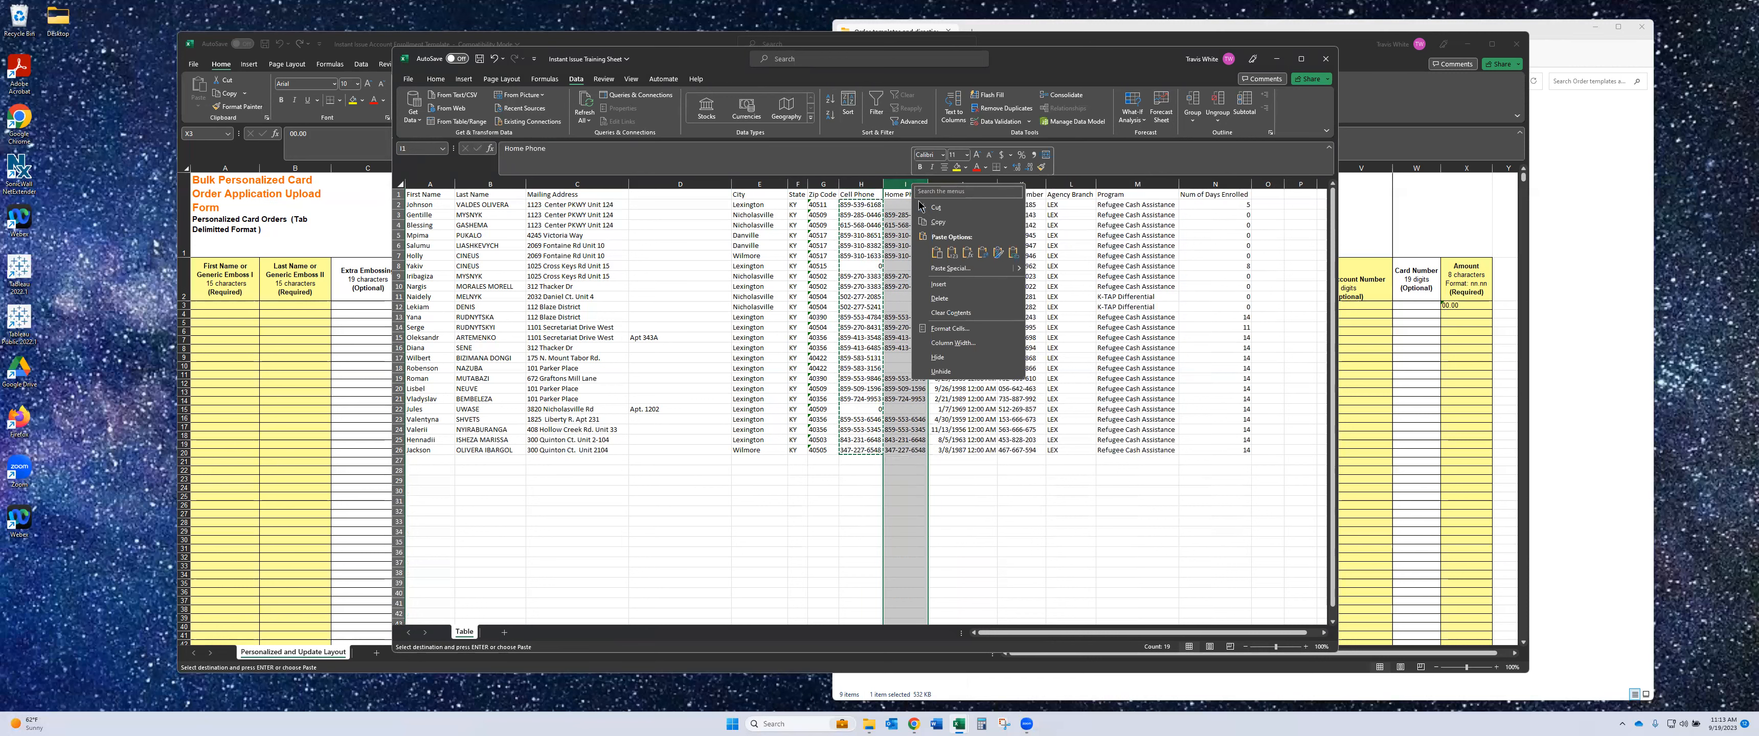
pyautogui.click(949, 301)
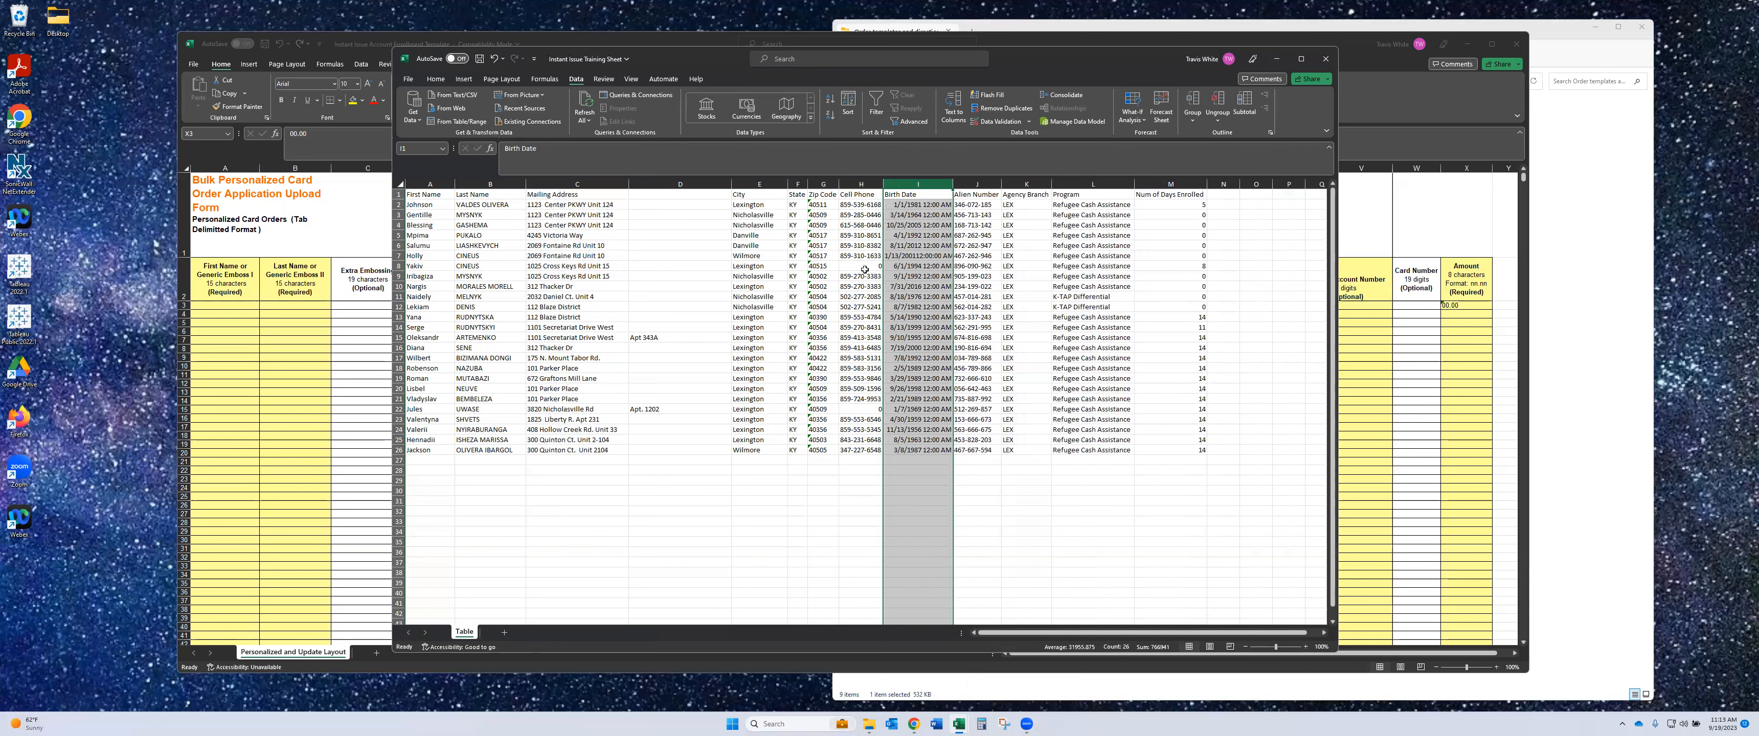
pyautogui.click(865, 183)
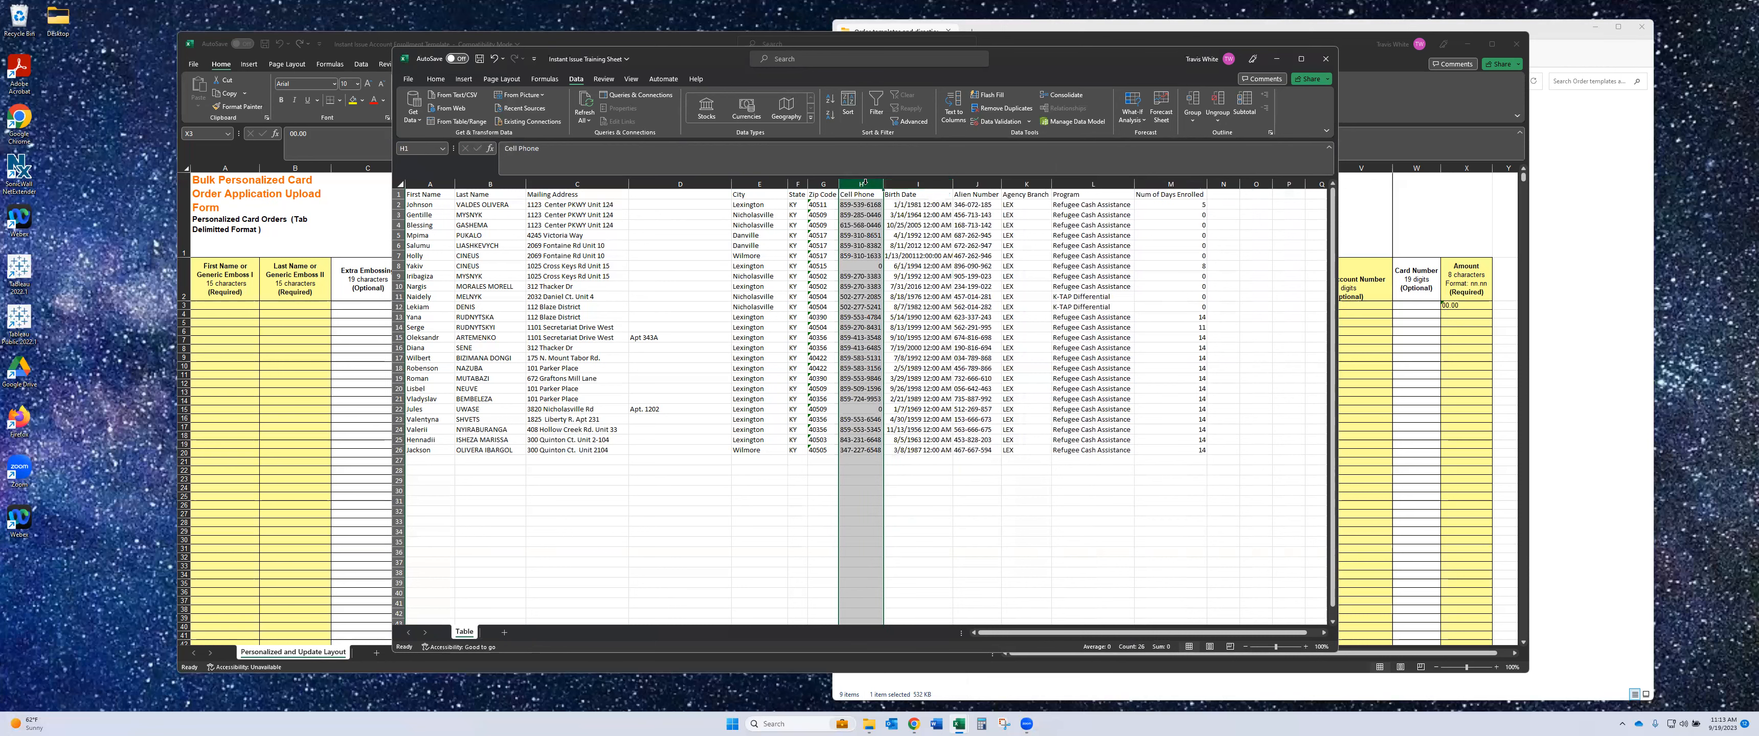
# - Return to the Instant Issue Training Sheet window and open Find and Replace on column H
pyautogui.click(660, 48)
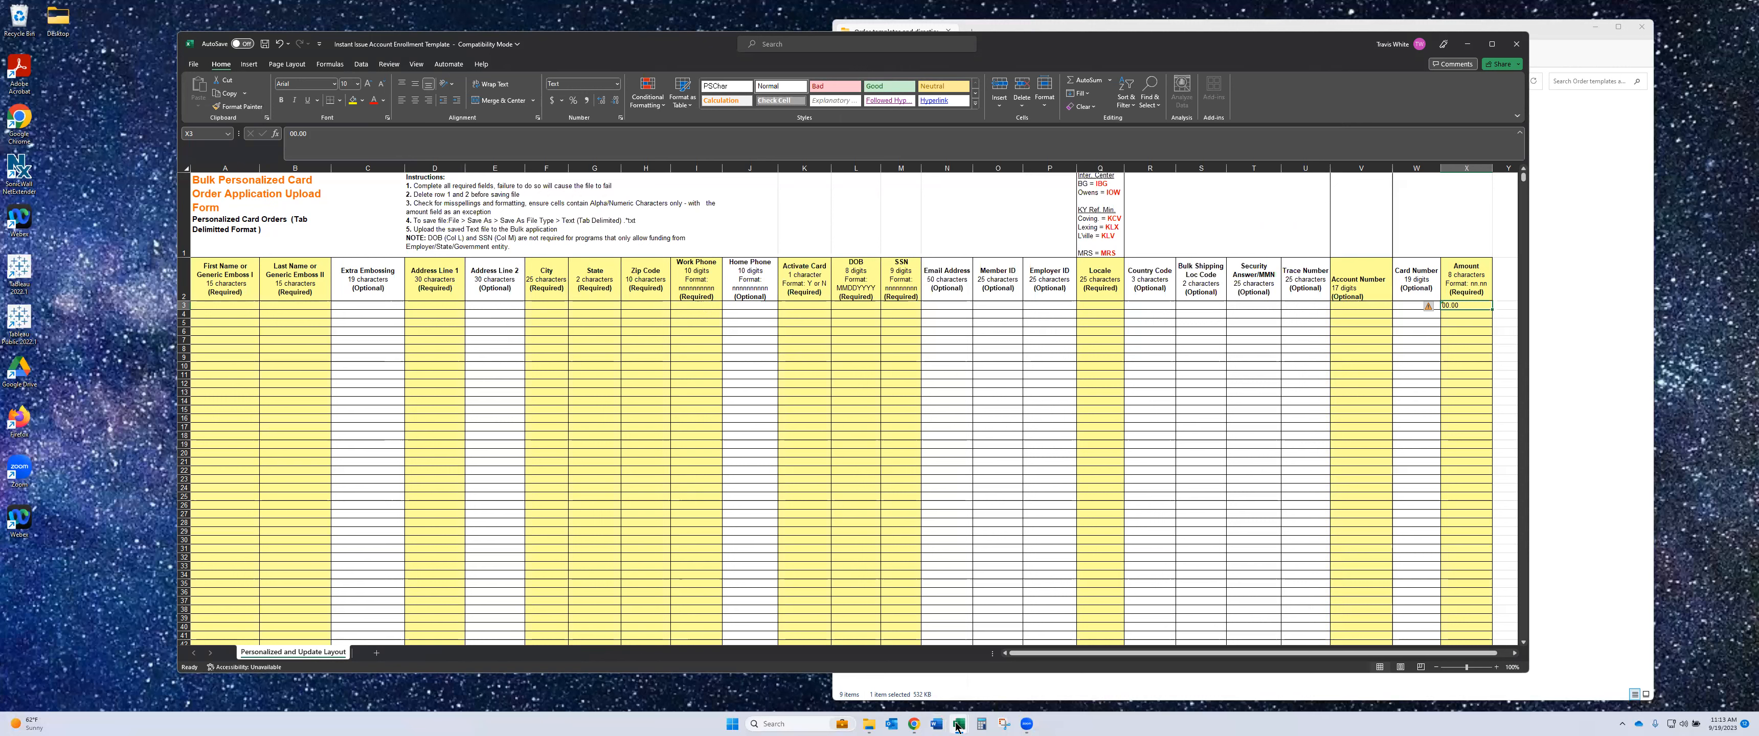
pyautogui.moveTo(959, 725)
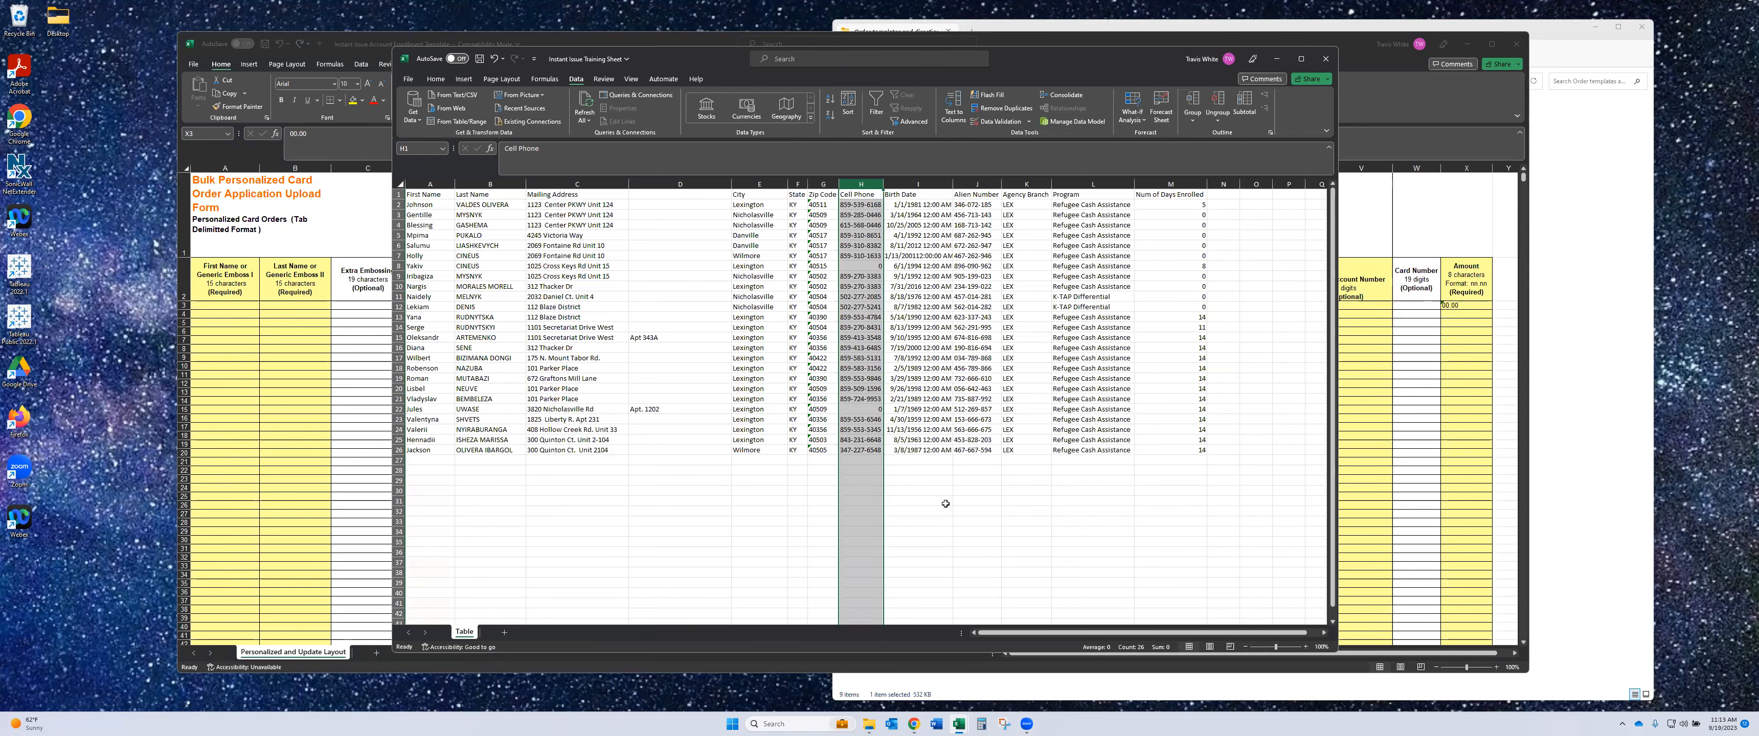
pyautogui.hotkey('ctrl', 'h')
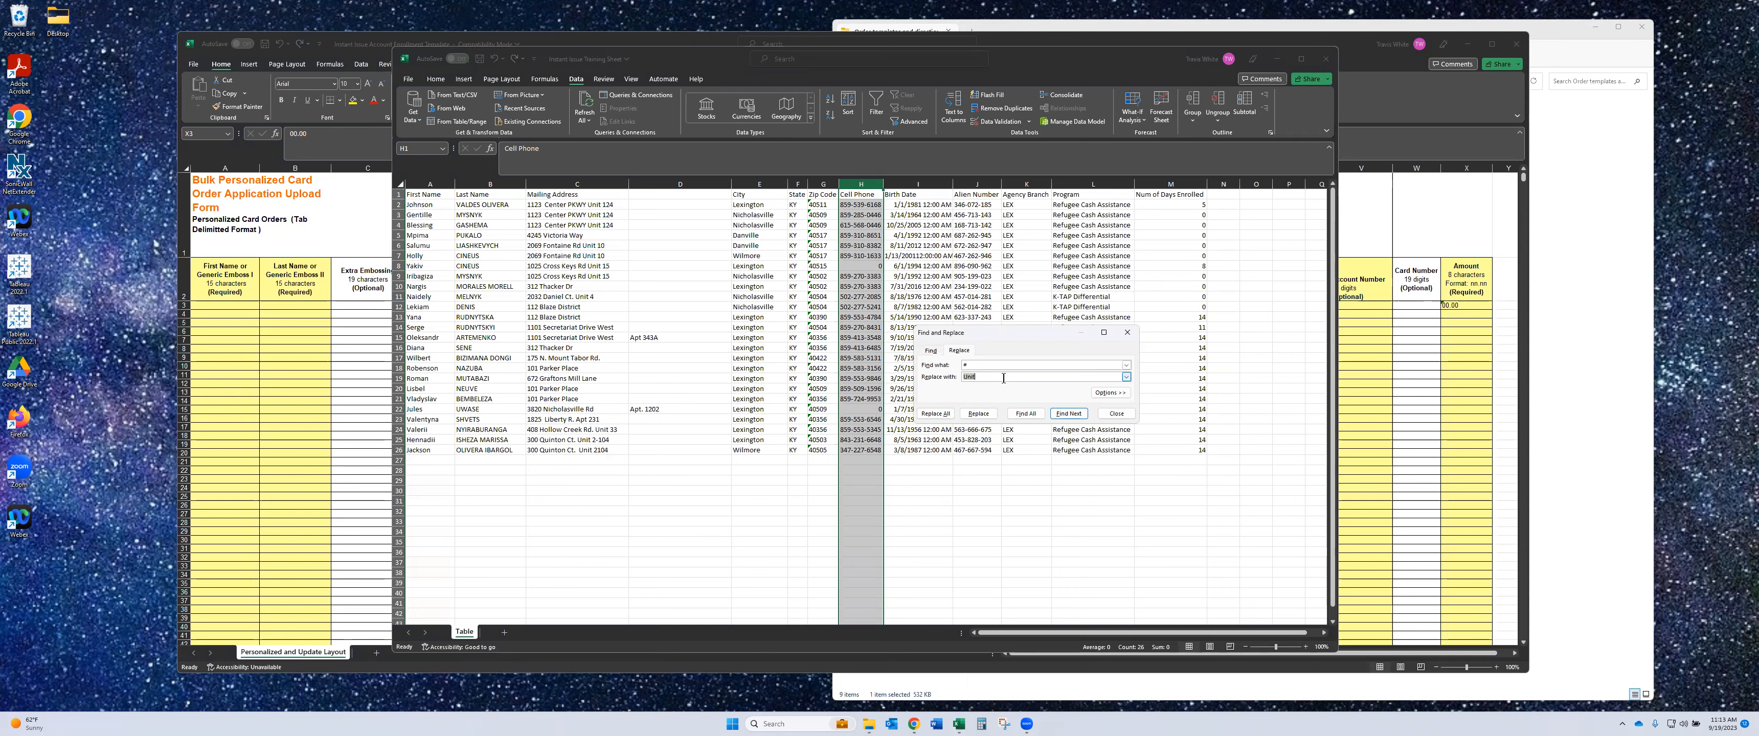
# - Replace every '-' with nothing in the Cell Phone column, making 46 replacements
pyautogui.click(977, 366)
pyautogui.click(957, 377)
pyautogui.press('BackSpace')
pyautogui.click(942, 413)
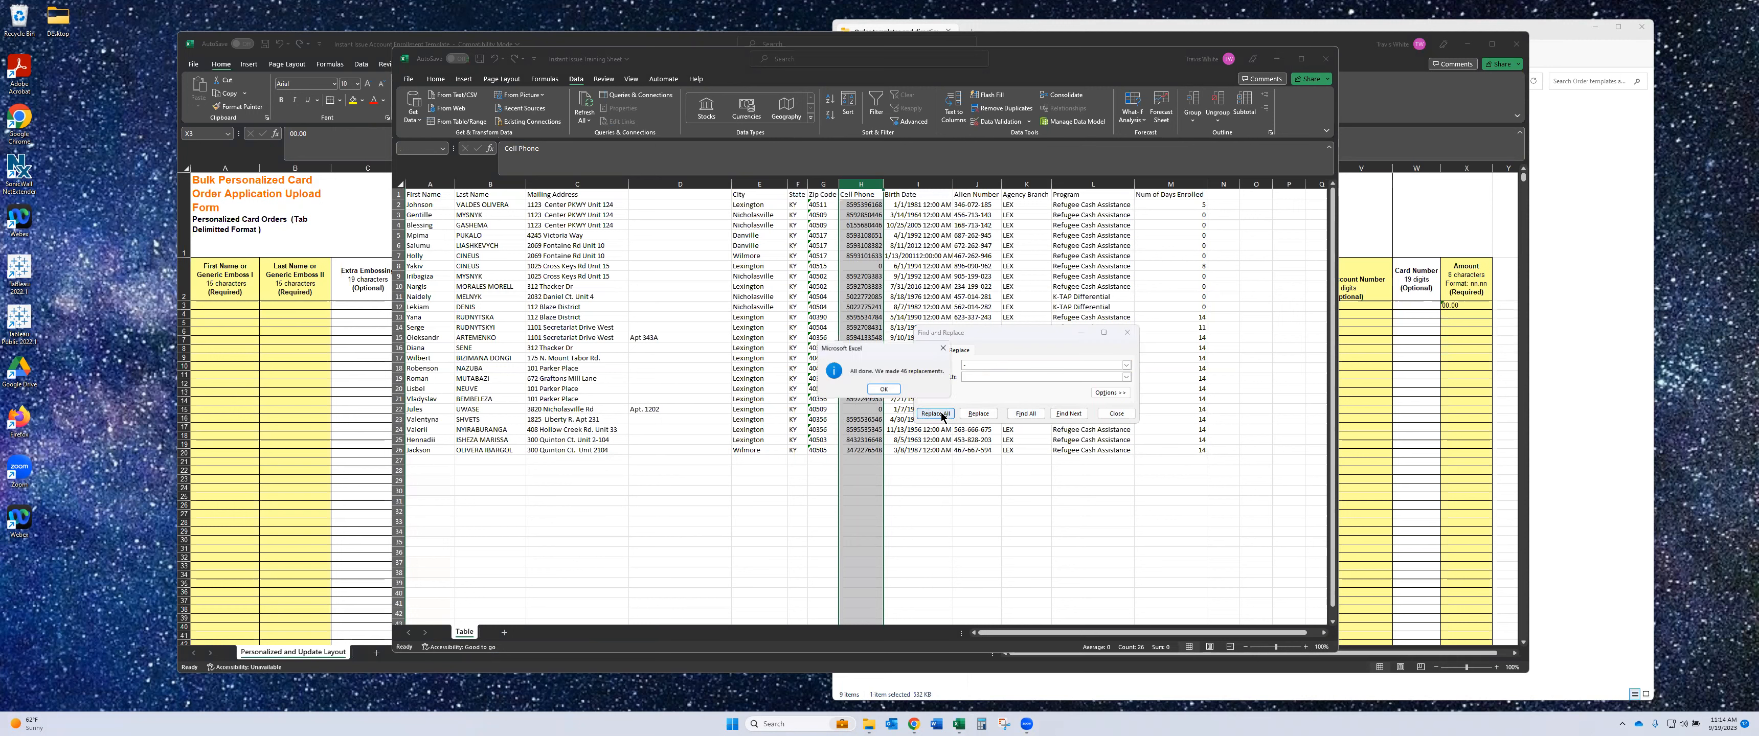
pyautogui.click(884, 389)
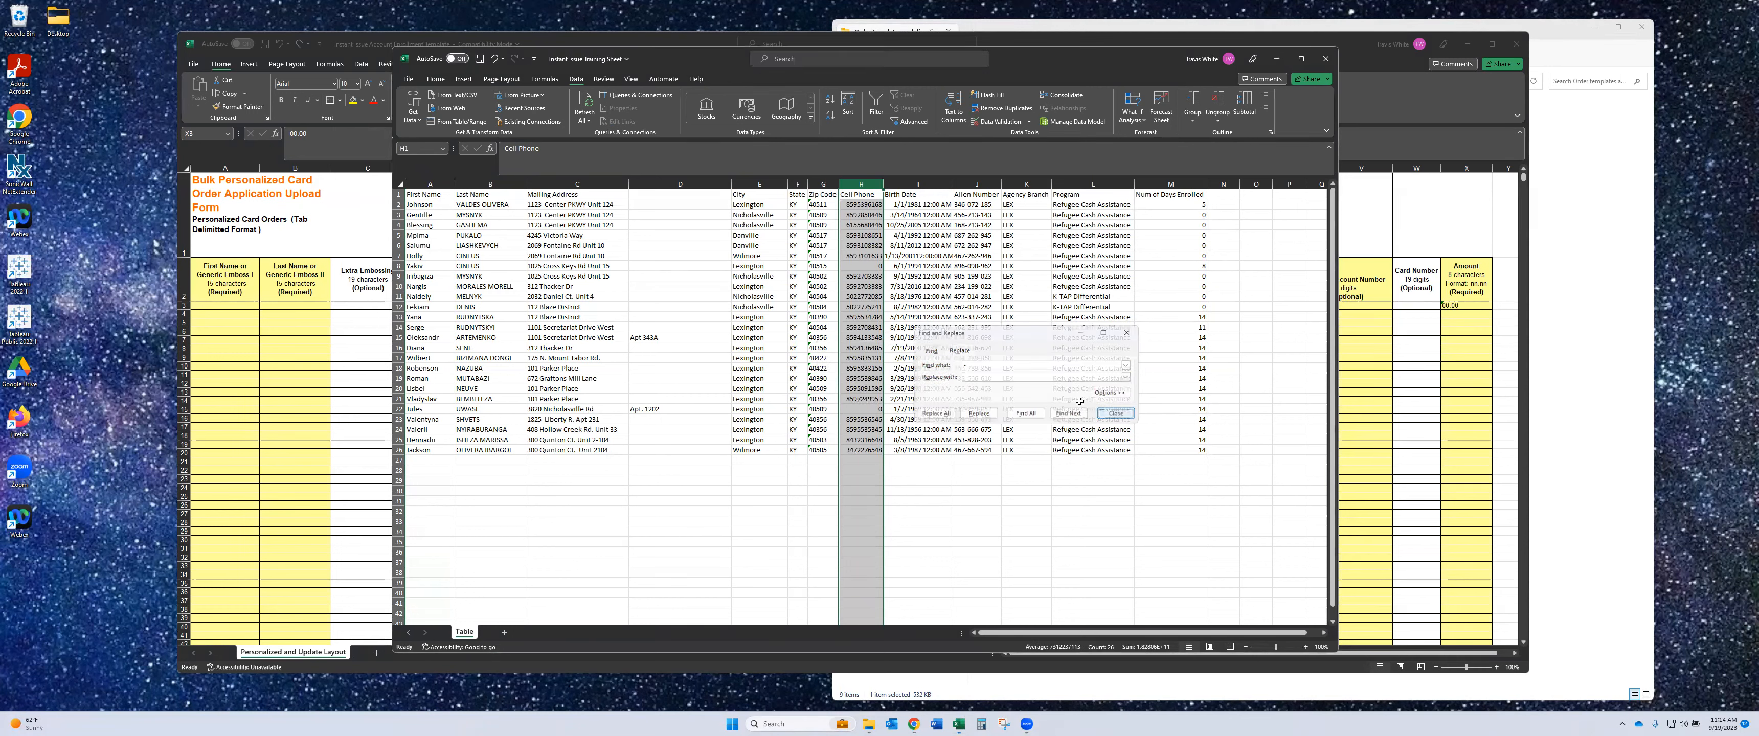
pyautogui.click(1116, 413)
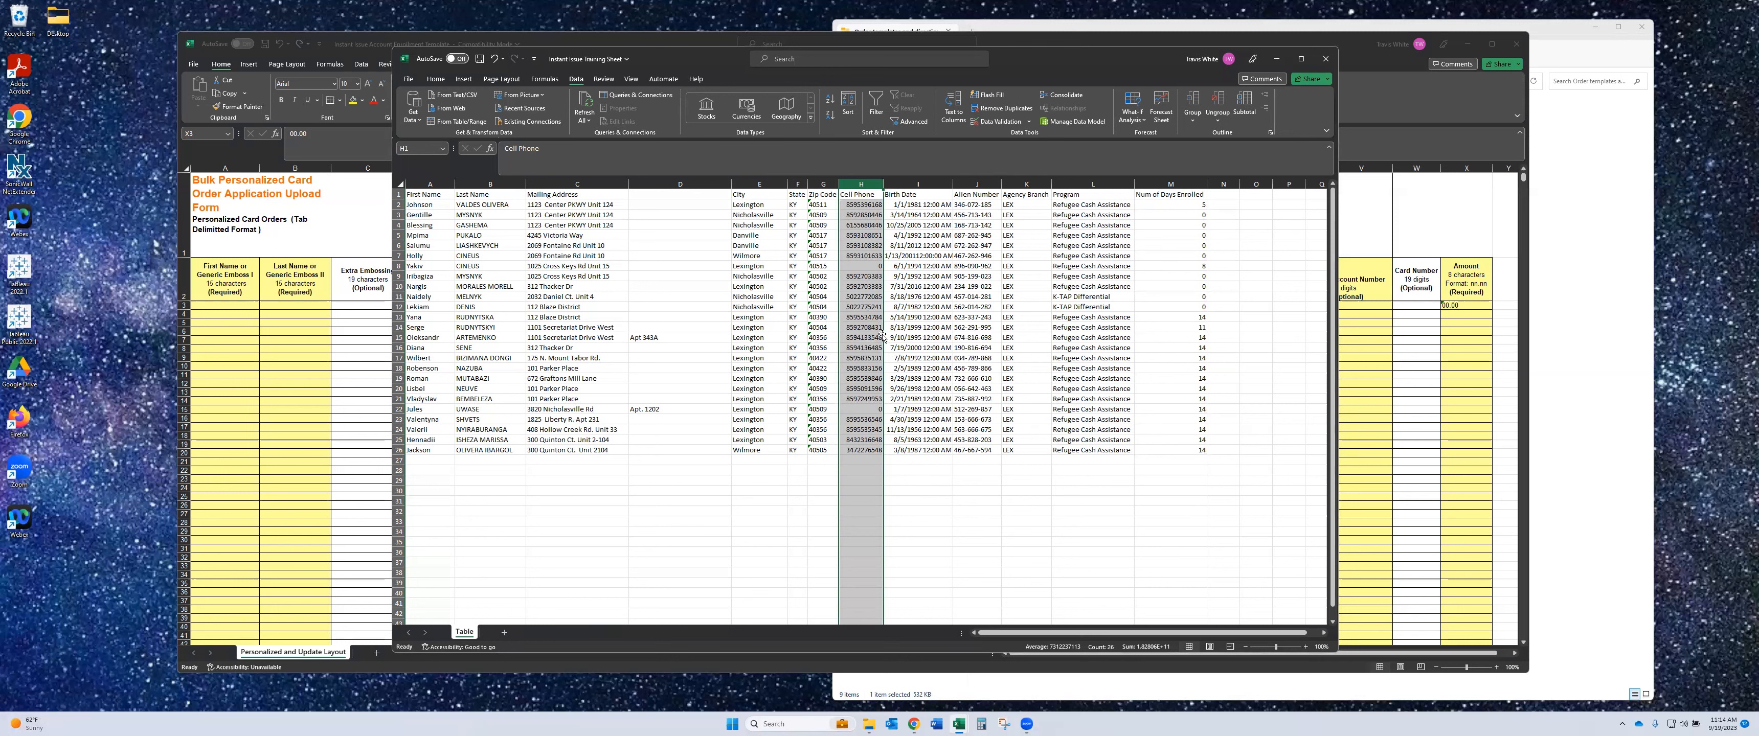
pyautogui.click(861, 266)
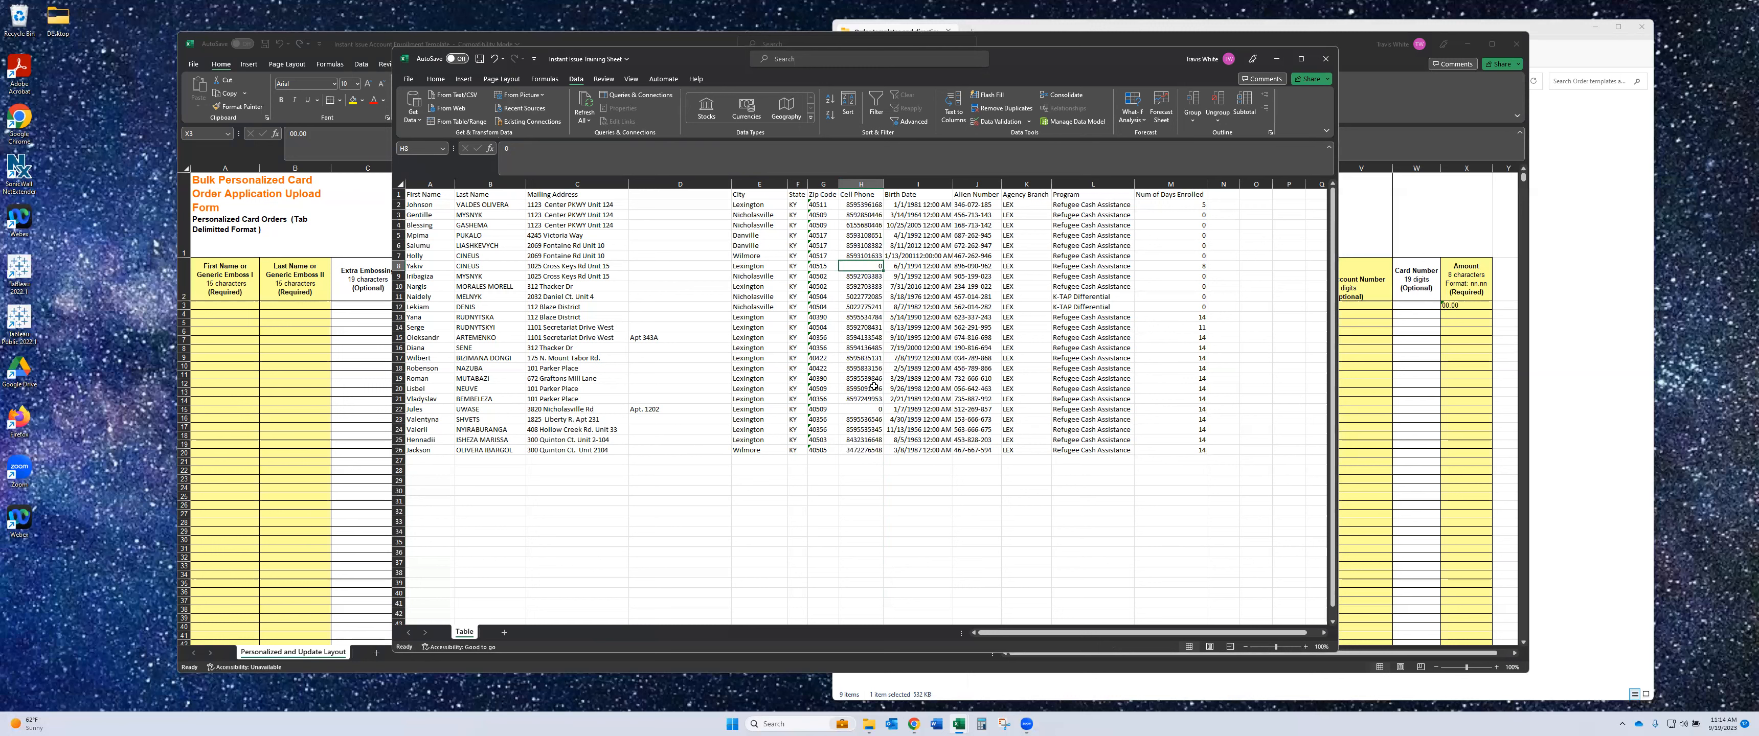
pyautogui.write('000000000')
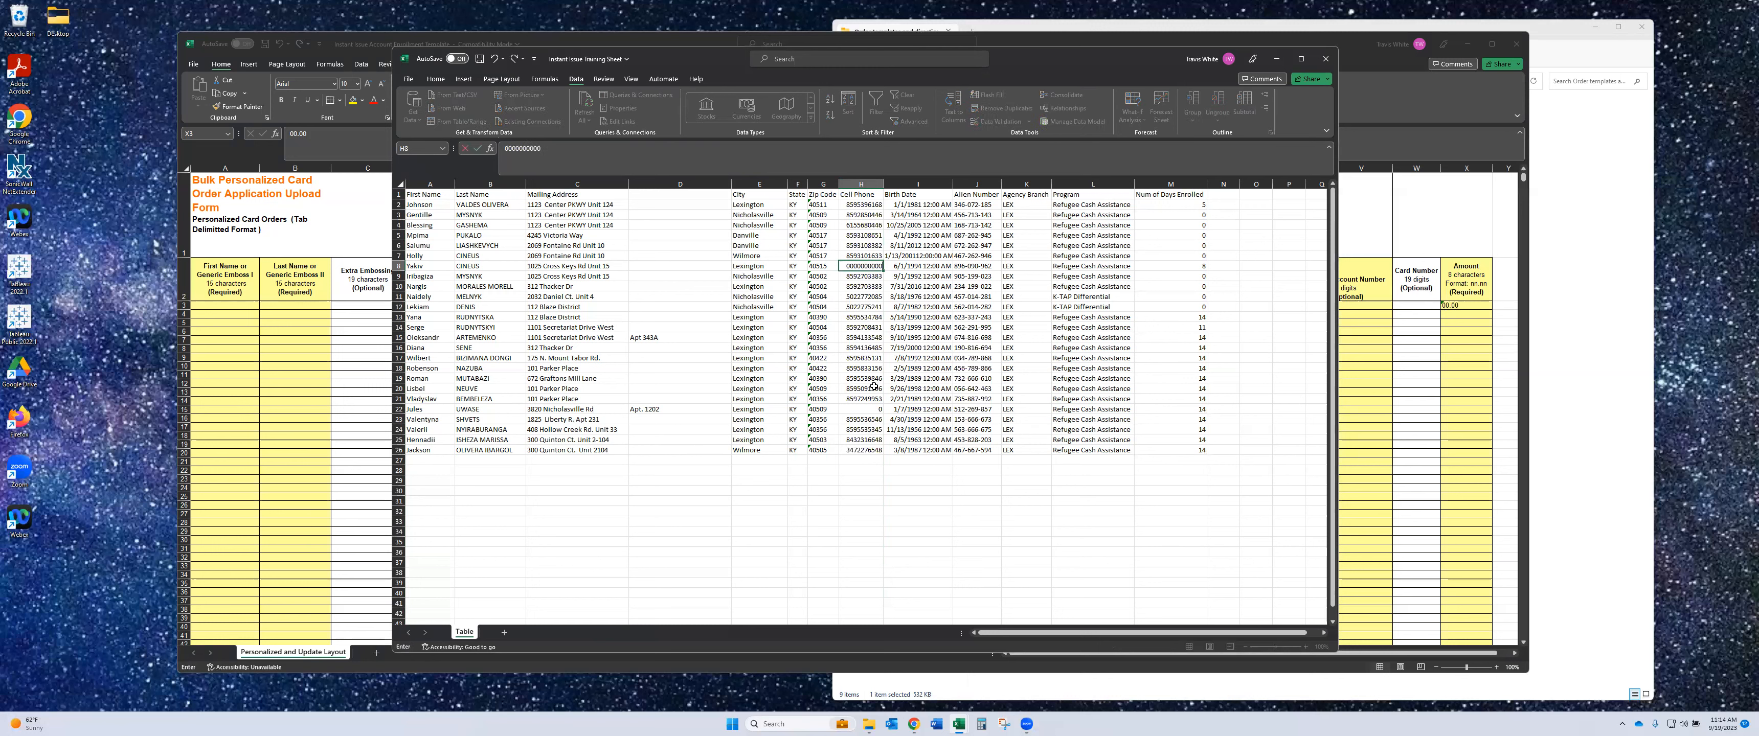
pyautogui.write('0')
pyautogui.press('Return')
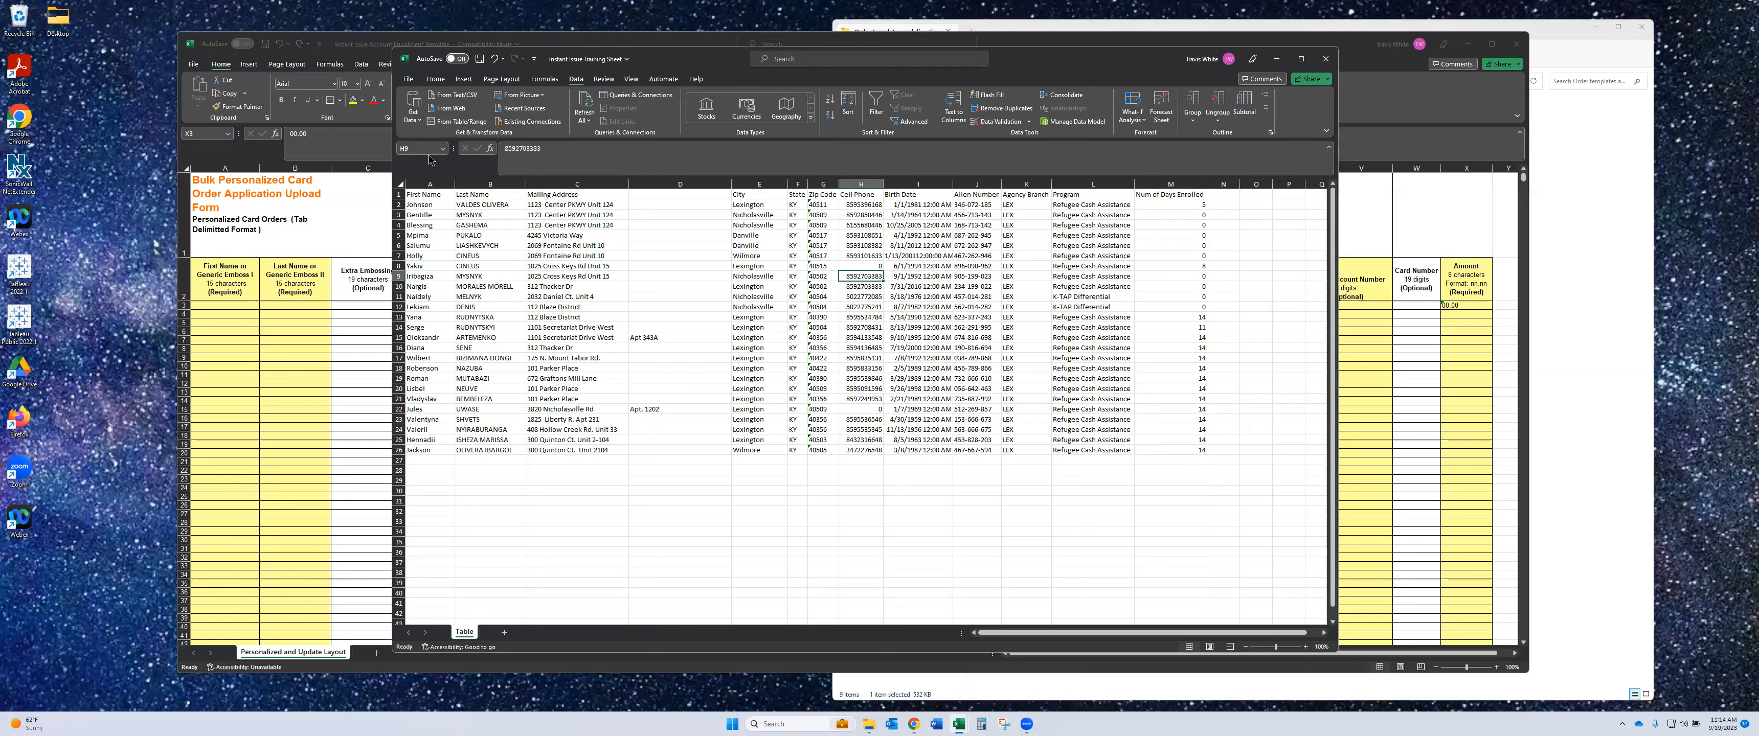
pyautogui.click(436, 79)
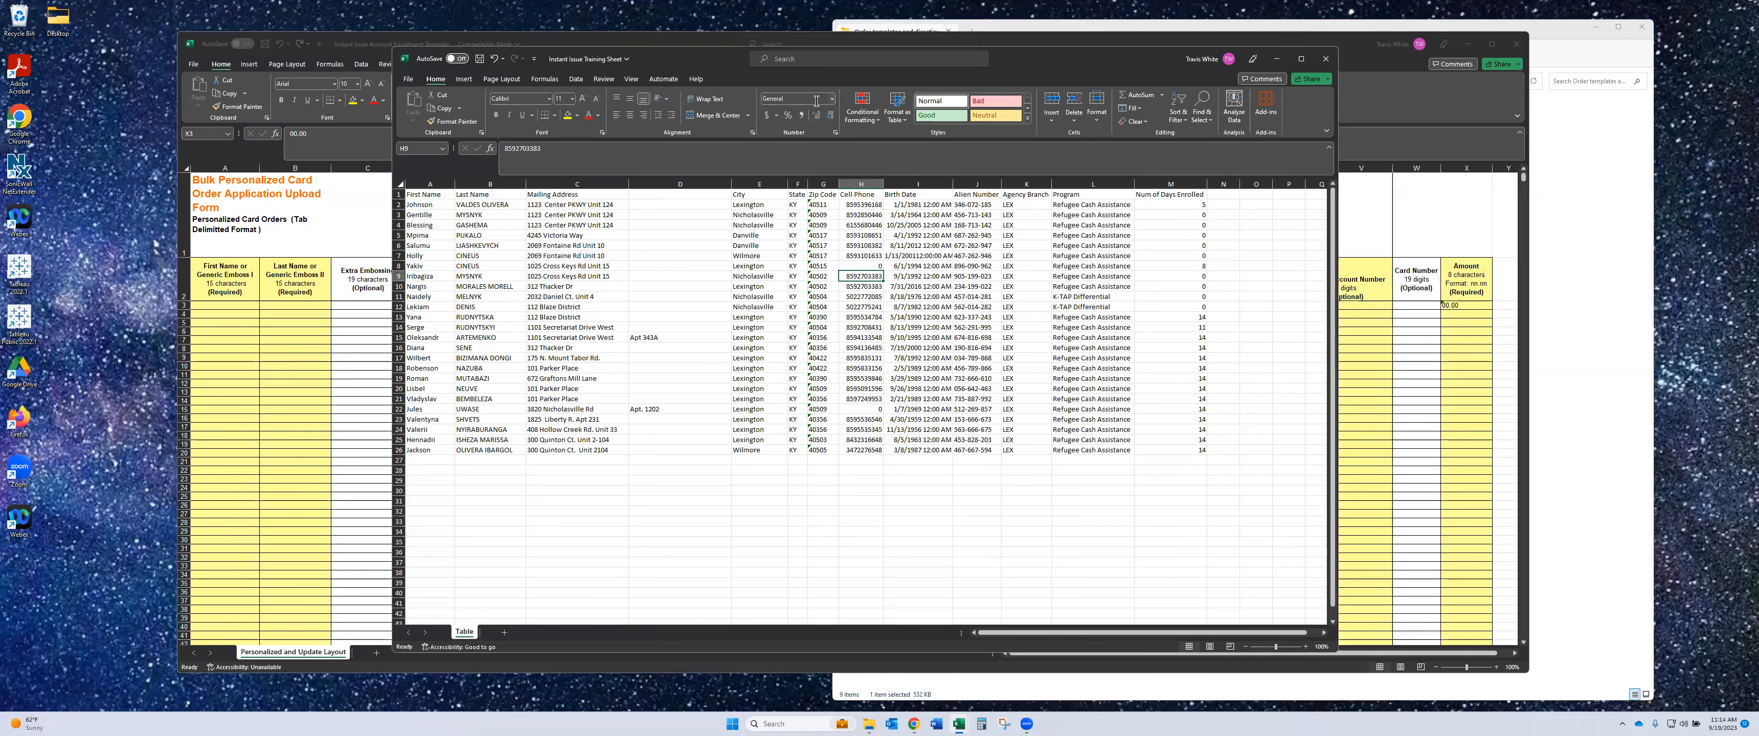
pyautogui.click(865, 267)
pyautogui.write("'000000000")
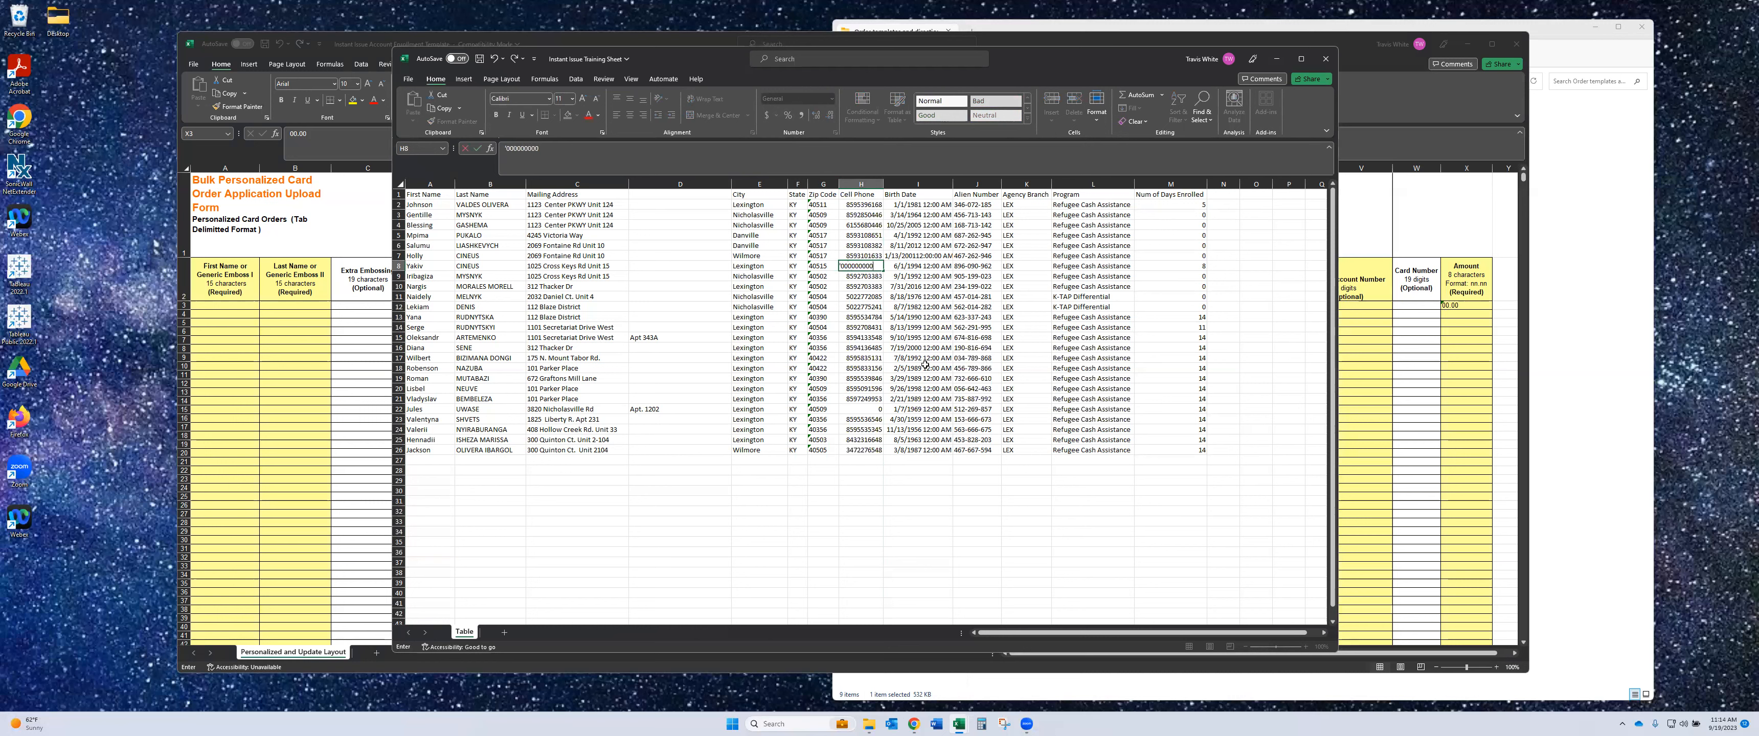
pyautogui.press('Return')
pyautogui.click(859, 266)
pyautogui.click(517, 148)
pyautogui.press('Return')
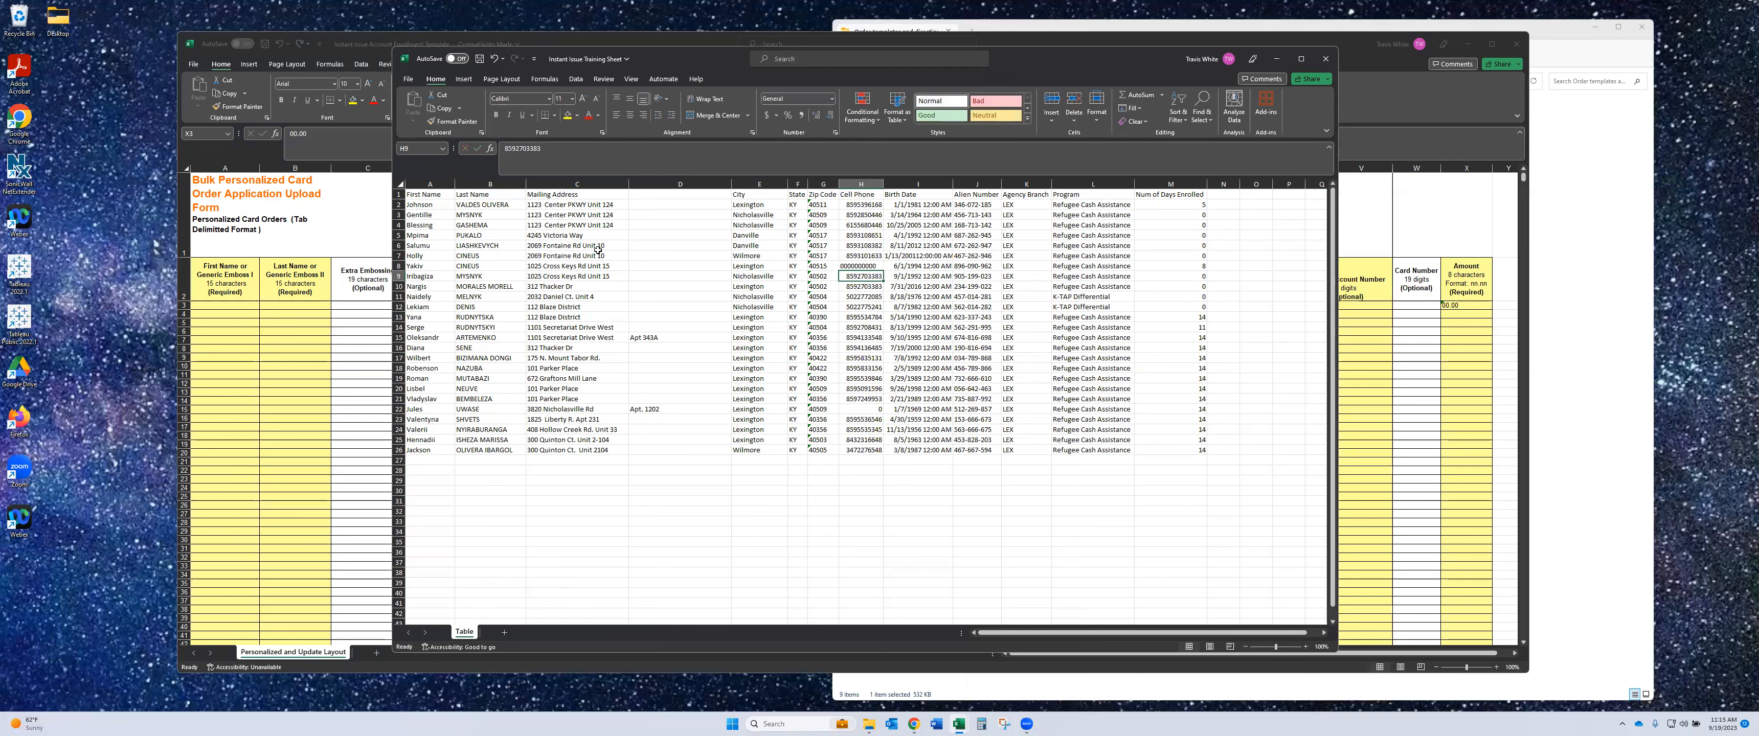
pyautogui.click(868, 266)
pyautogui.moveTo(832, 272)
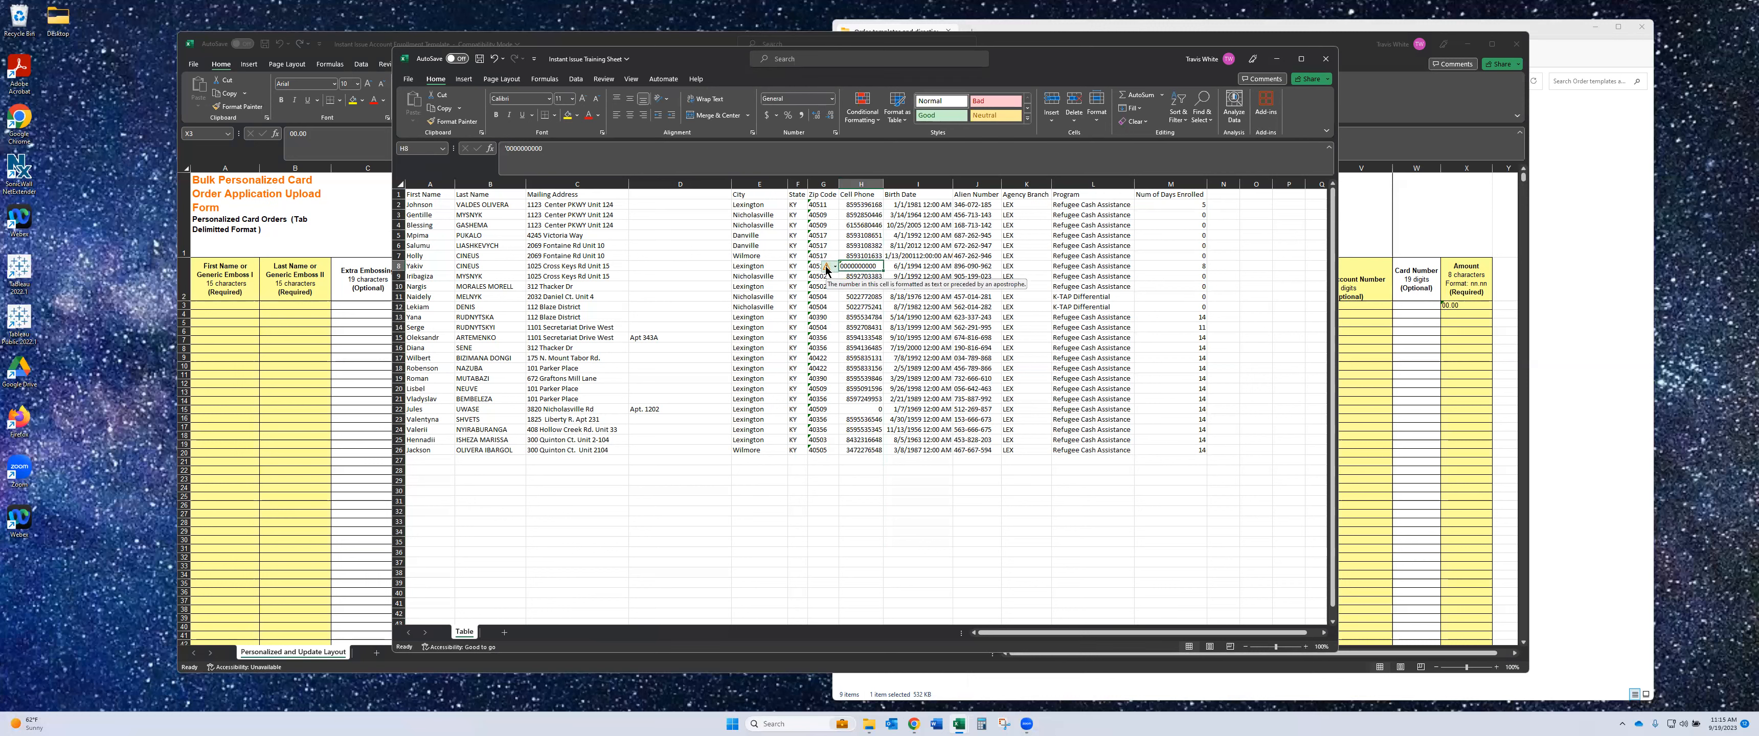
pyautogui.click(897, 387)
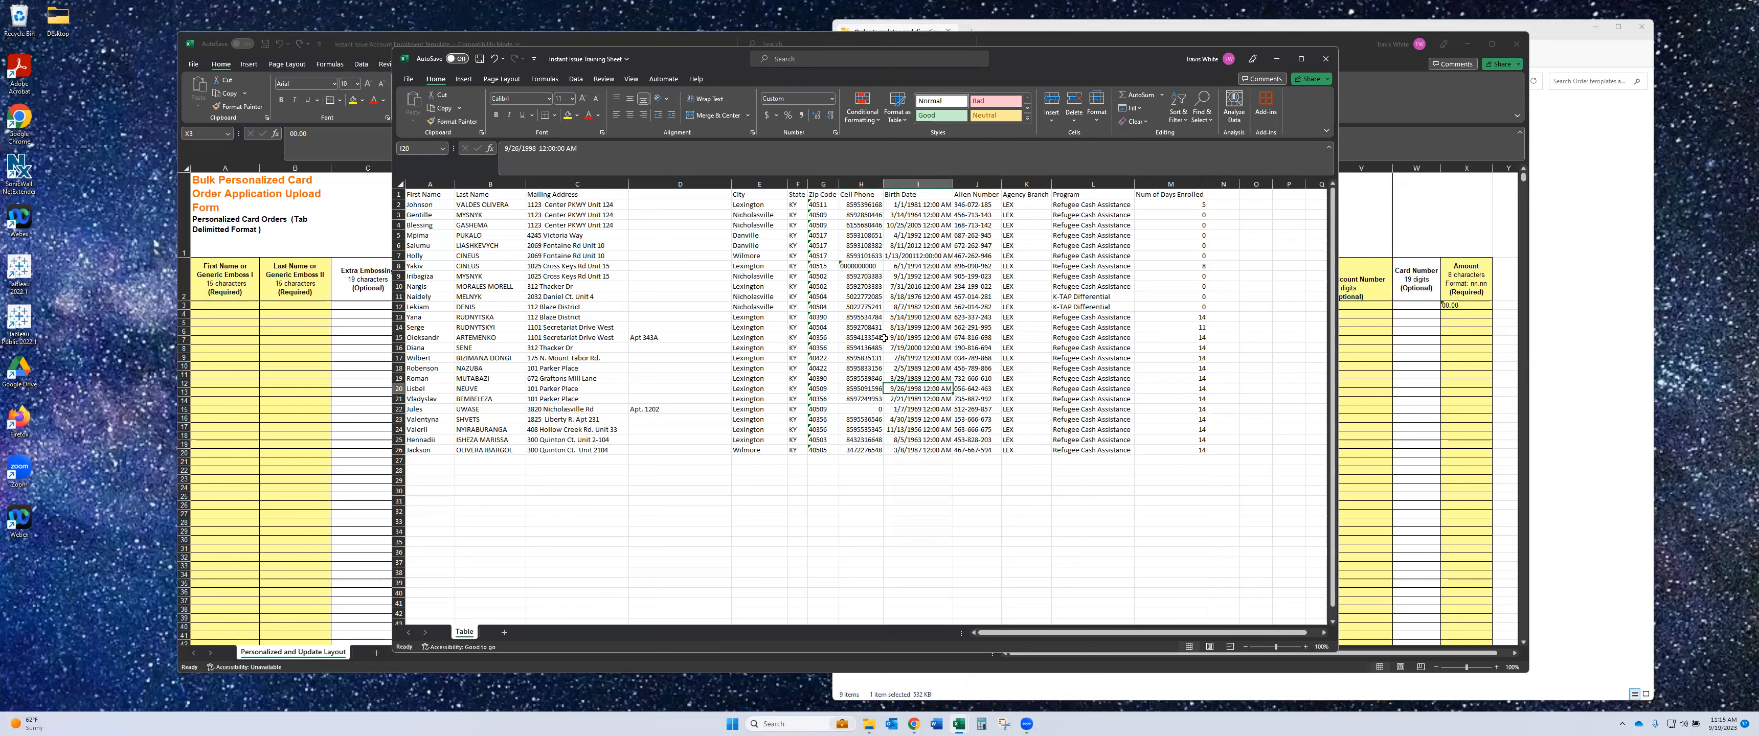
pyautogui.click(866, 410)
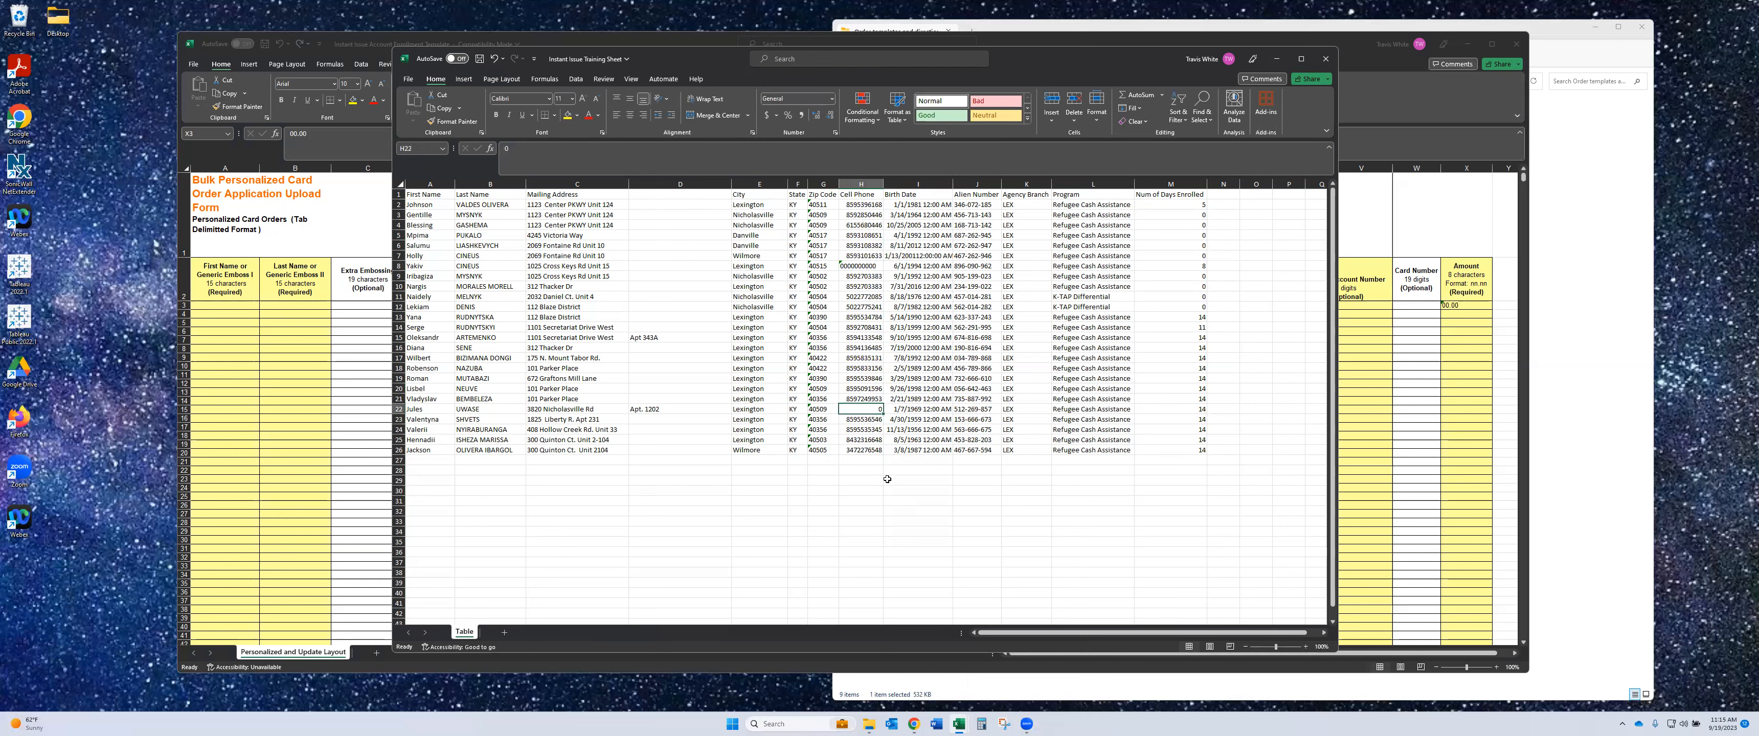
pyautogui.click(861, 265)
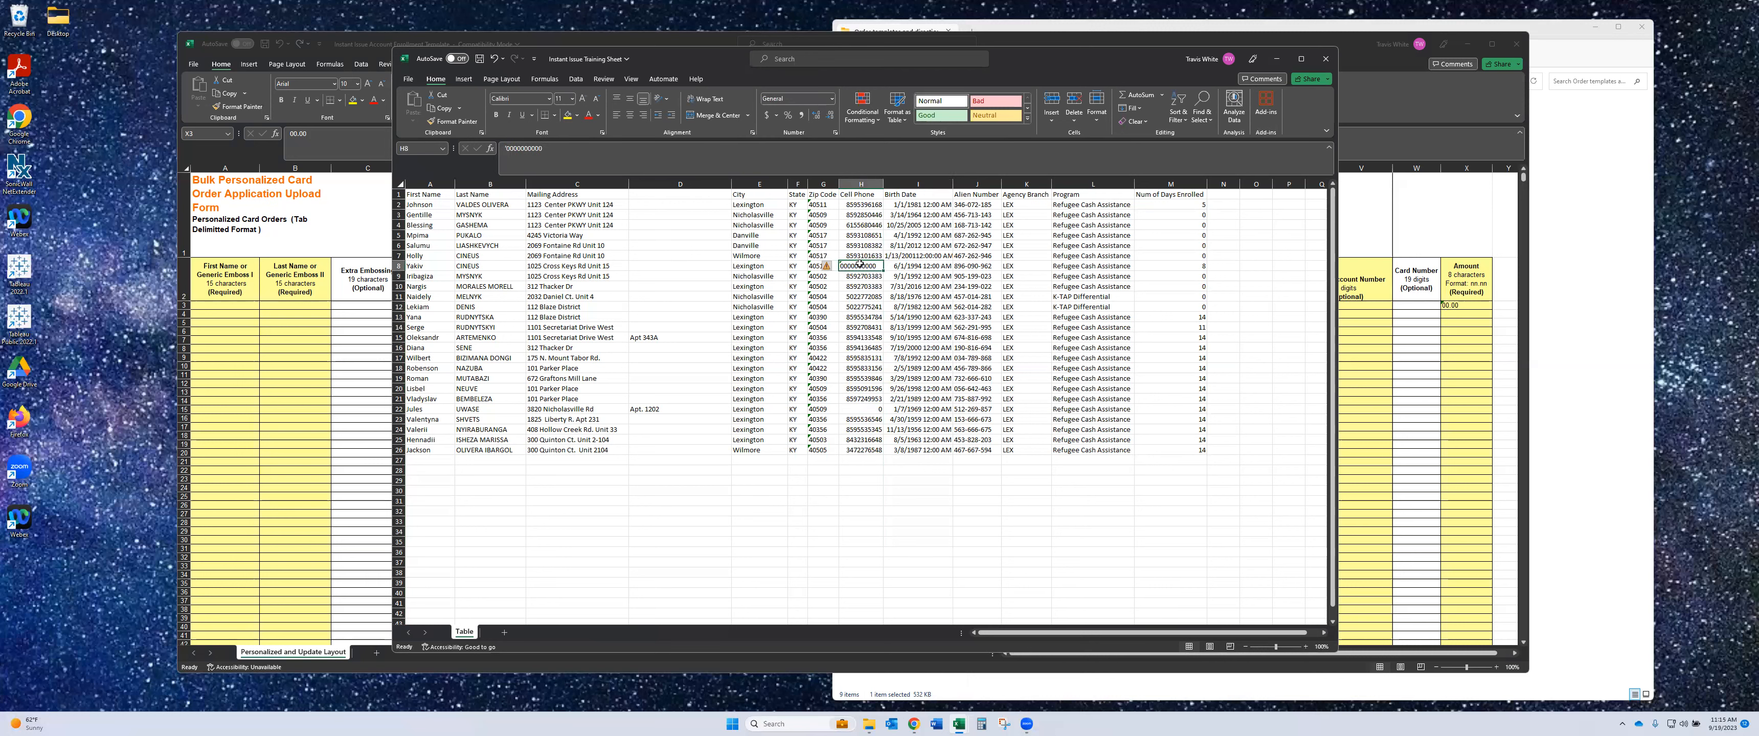
pyautogui.hotkey('ctrl', 'c')
pyautogui.click(872, 408)
pyautogui.hotkey('ctrl', 'v')
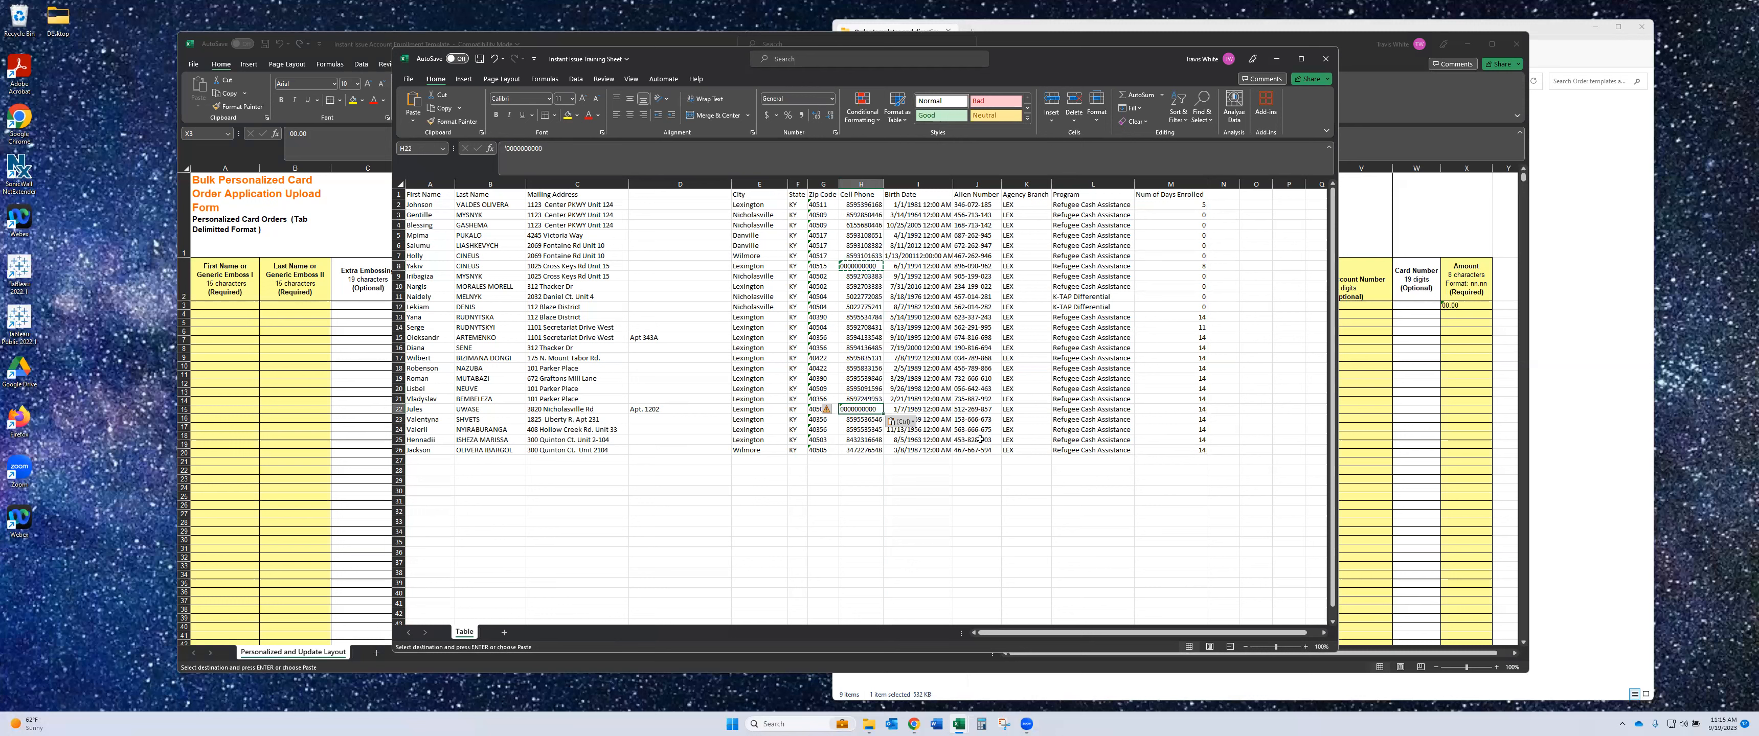
pyautogui.click(951, 481)
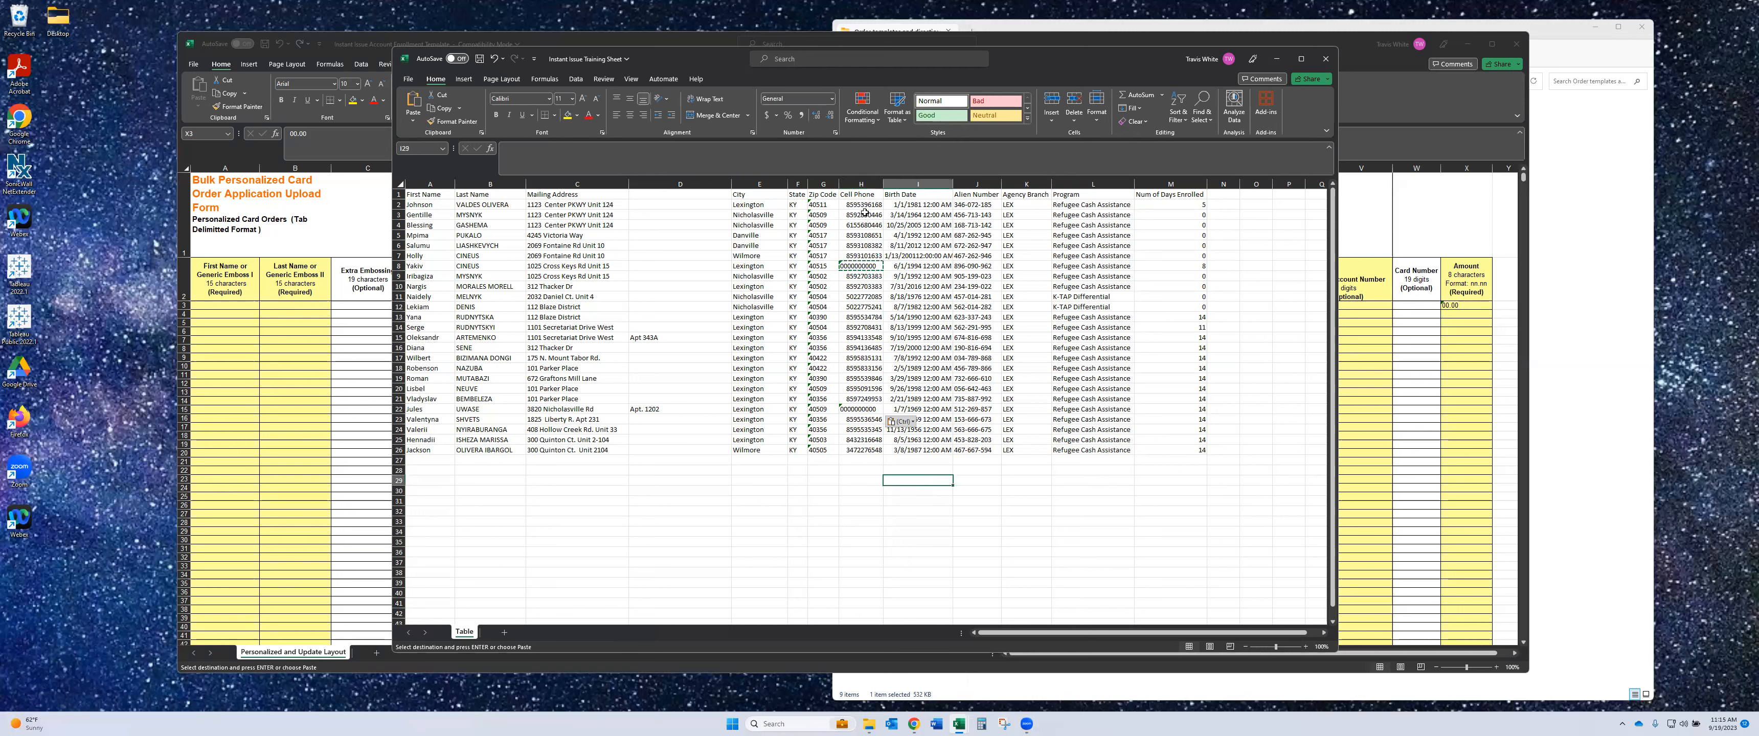
pyautogui.click(864, 183)
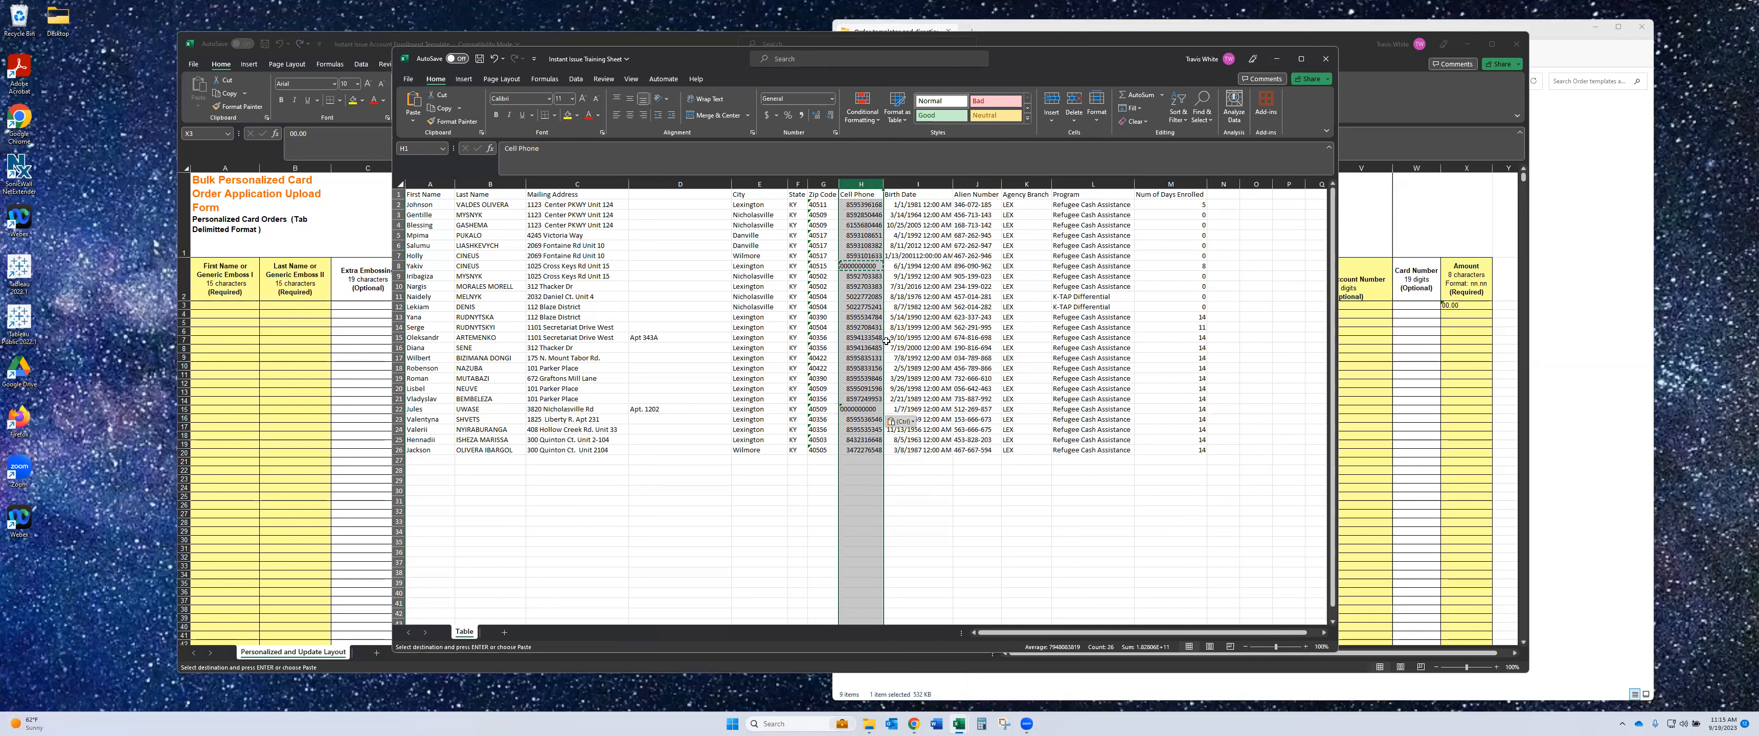
pyautogui.click(860, 266)
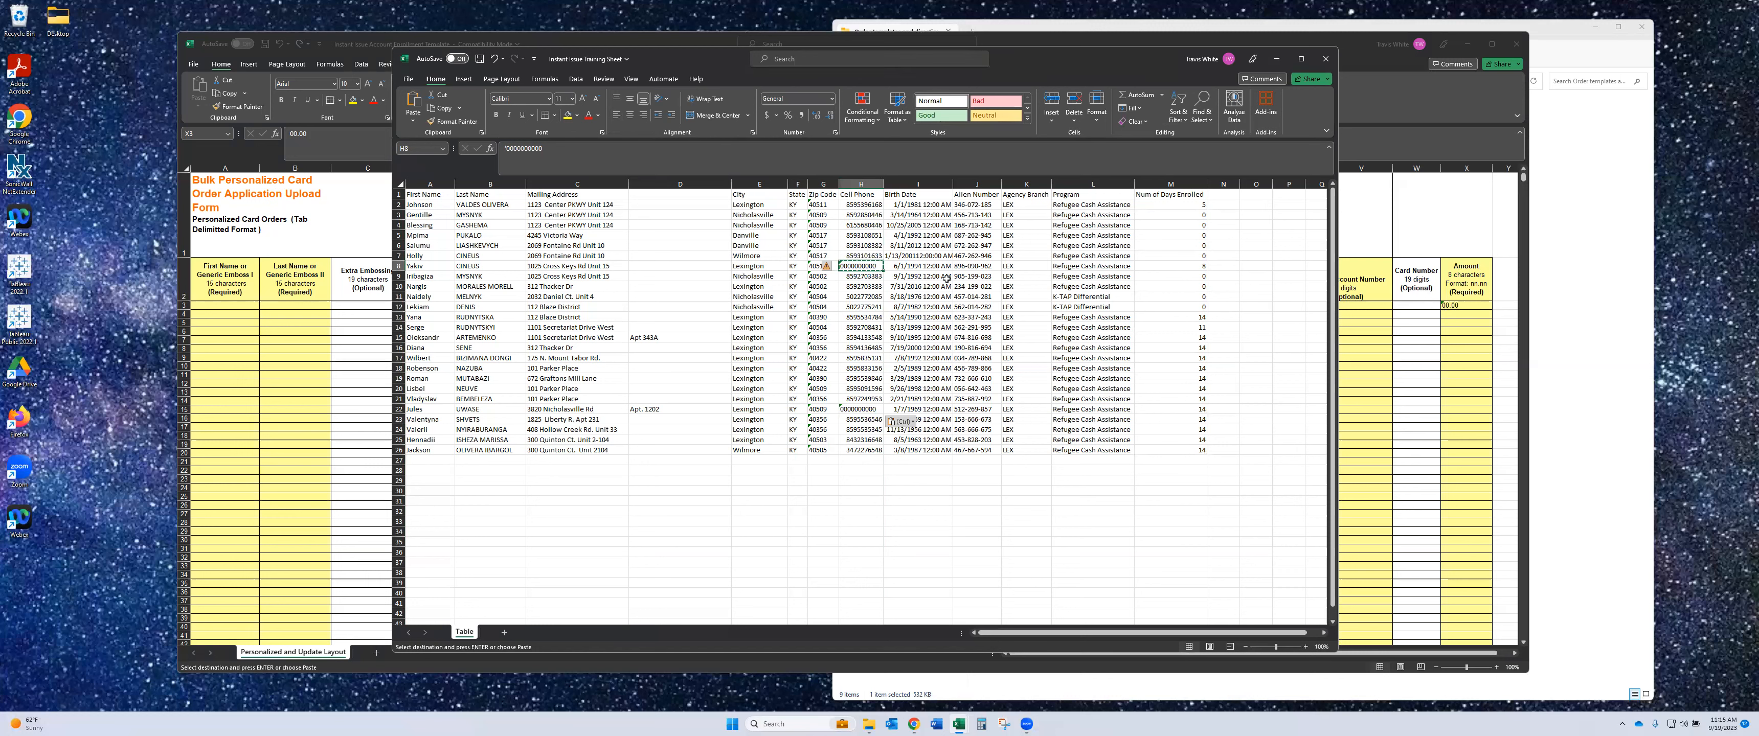
pyautogui.click(918, 183)
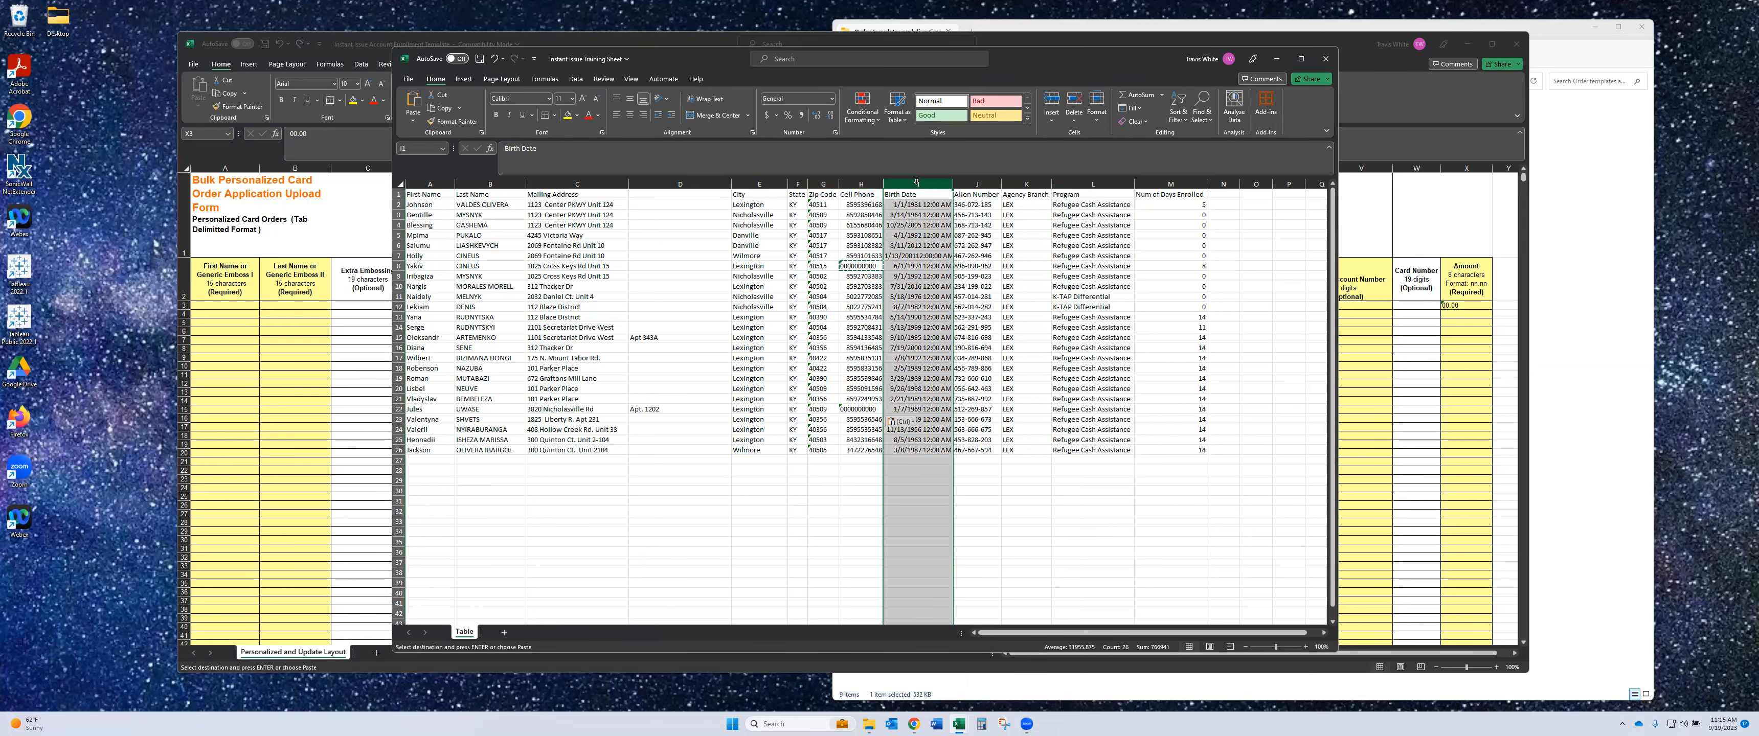
pyautogui.click(332, 220)
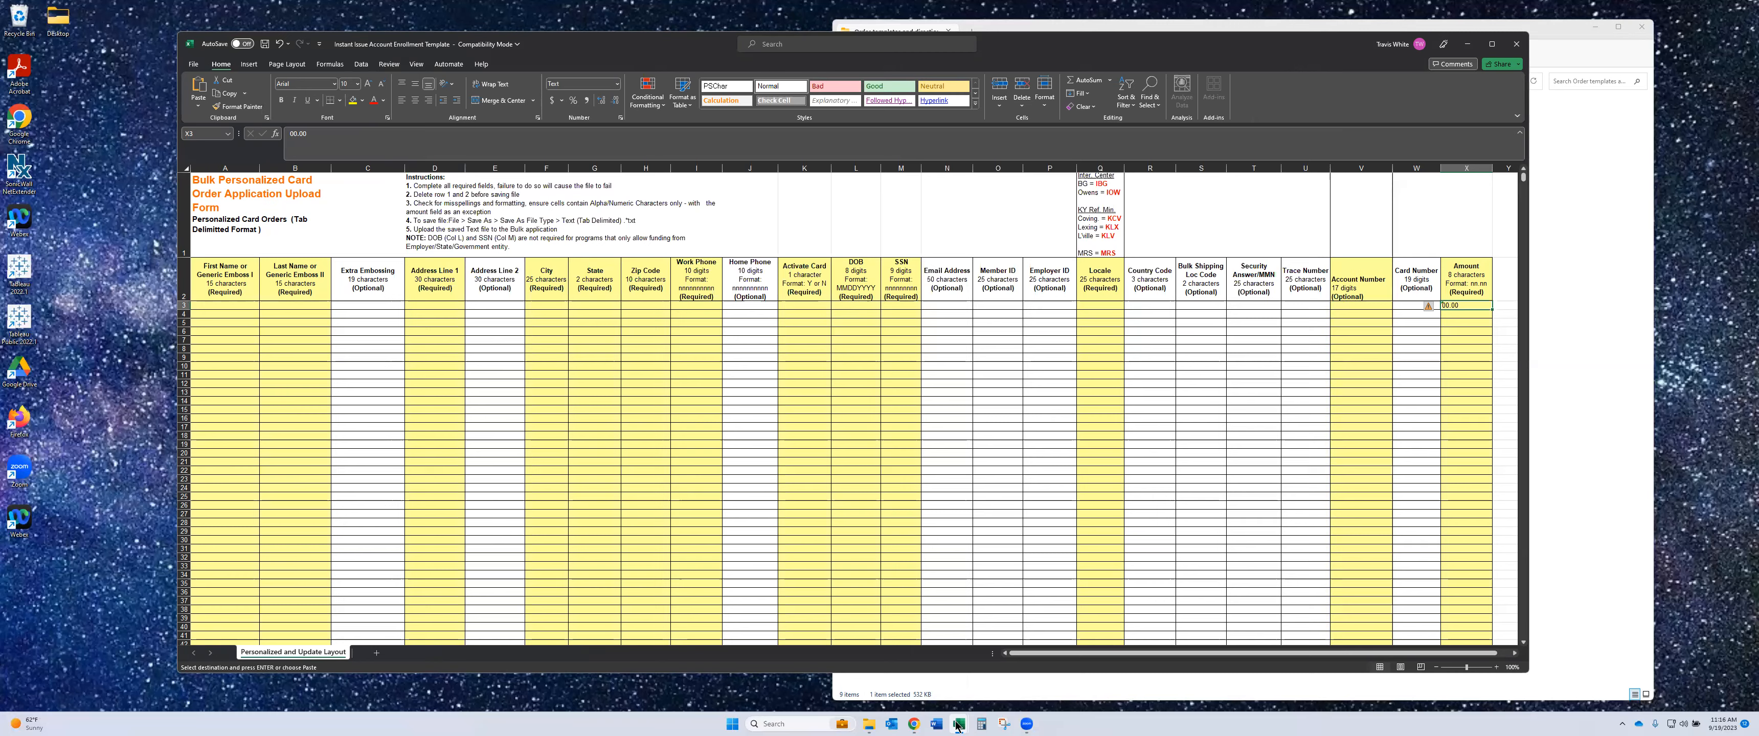
pyautogui.moveTo(958, 726)
pyautogui.click(919, 658)
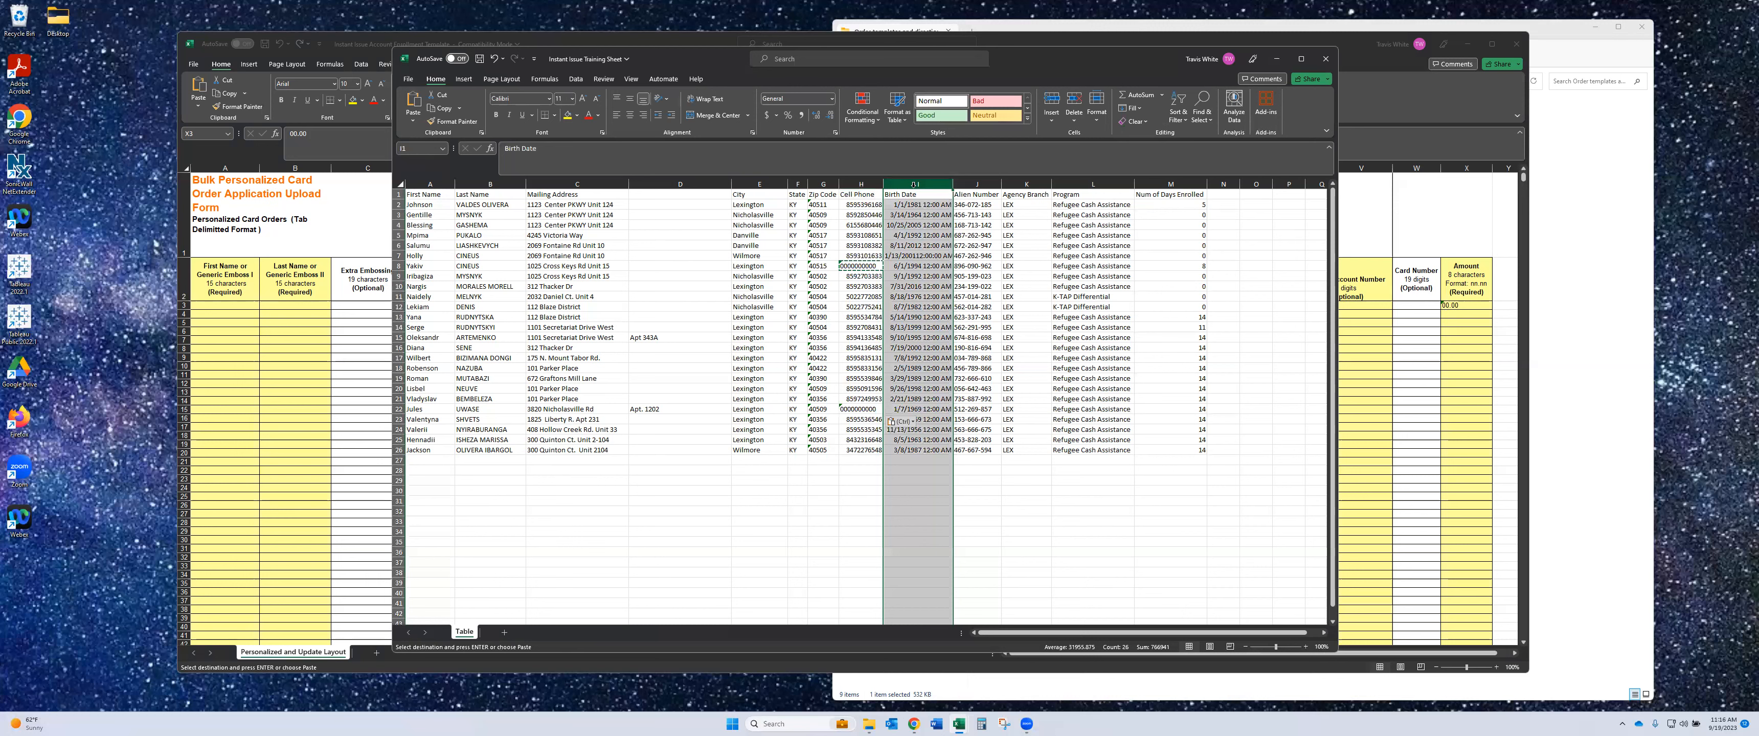
# - Apply the custom number format mmddyyyy to the Birth Date column
pyautogui.click(835, 133)
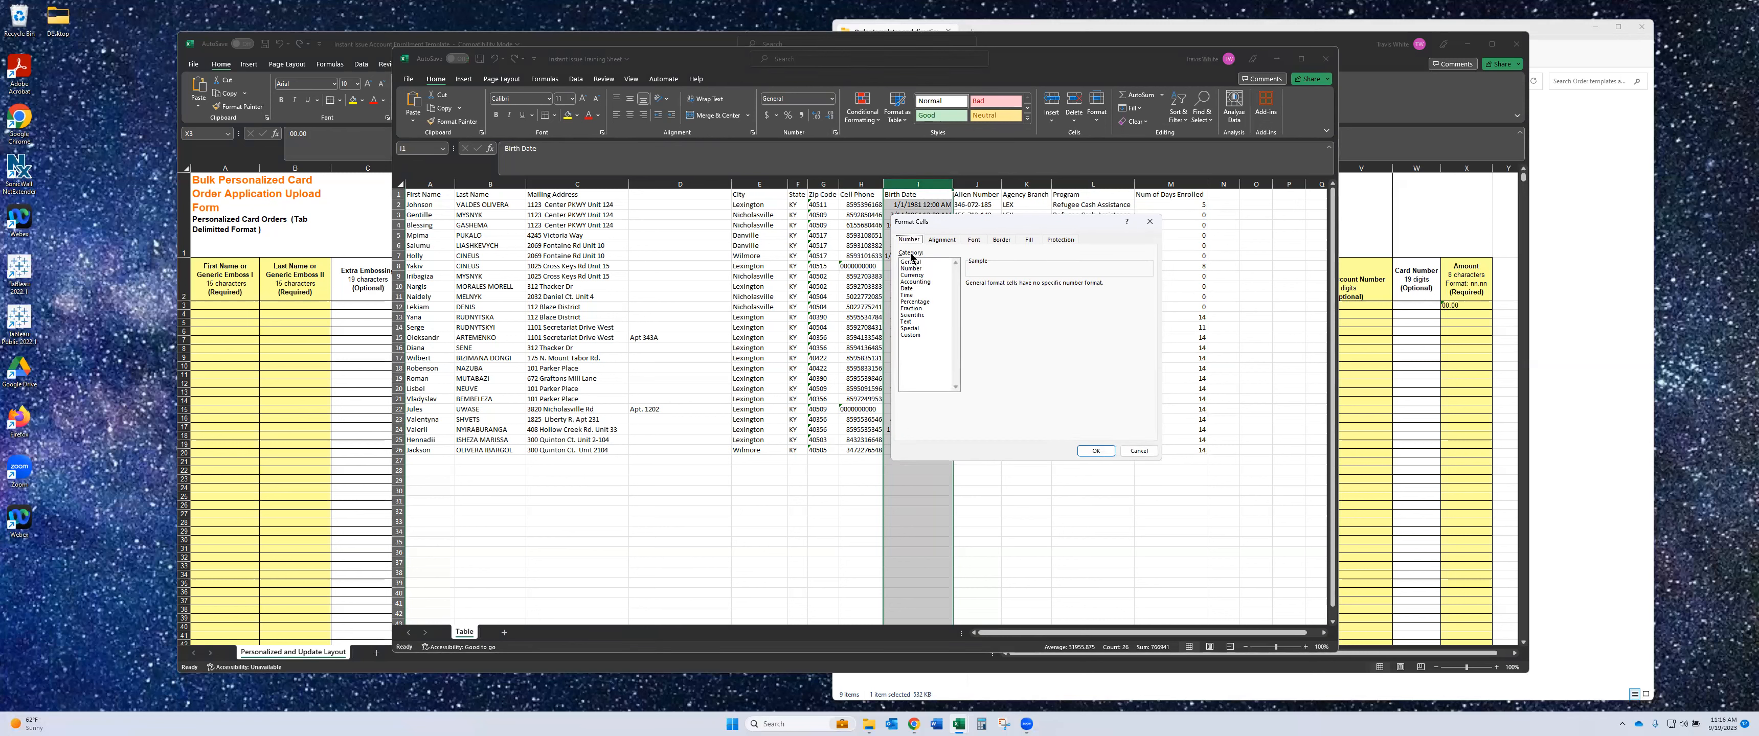
pyautogui.click(912, 336)
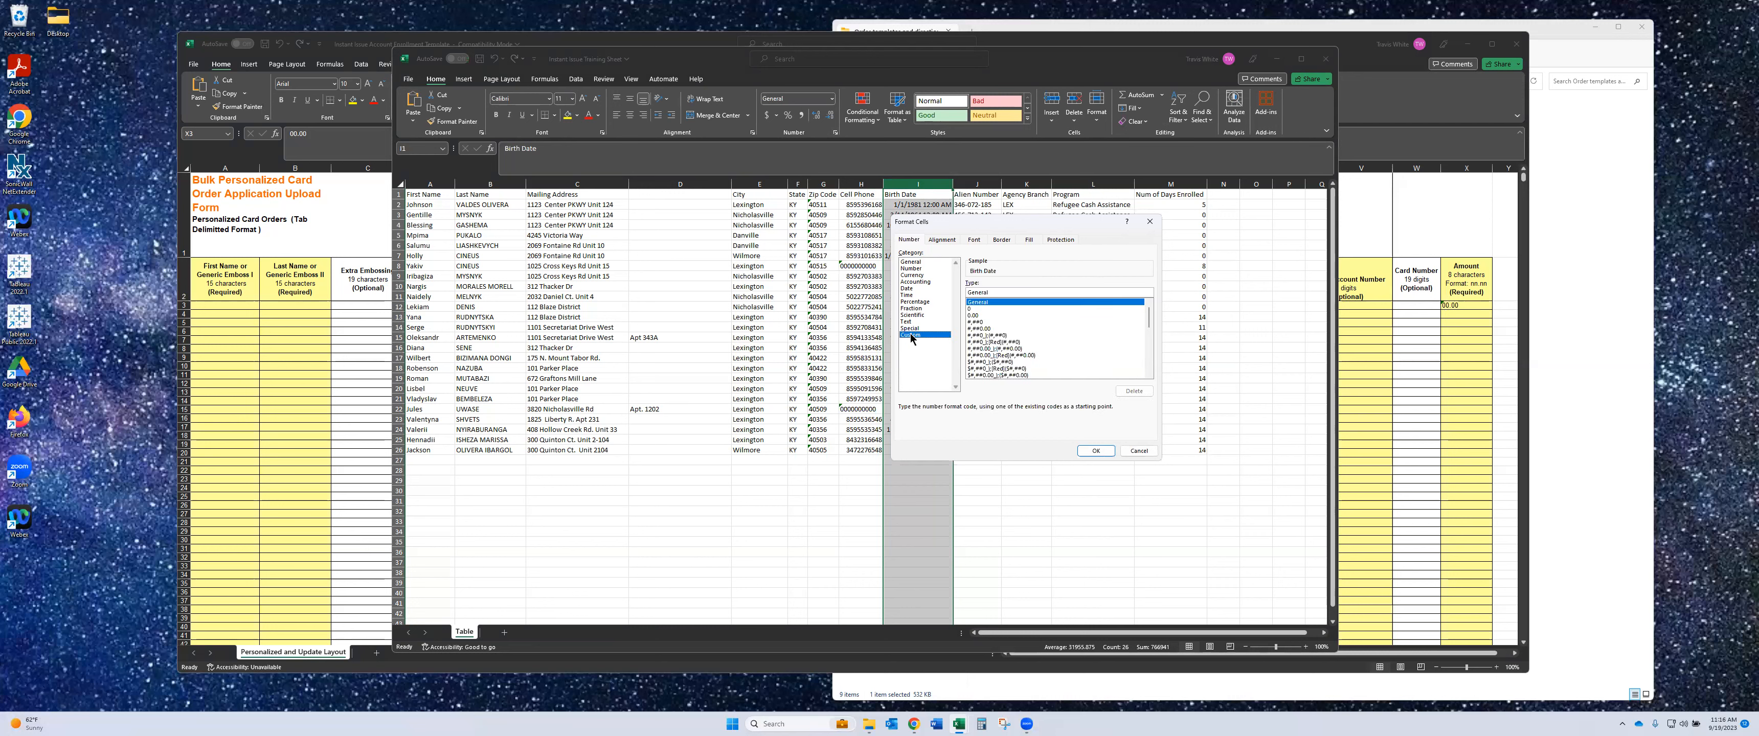
pyautogui.doubleClick(992, 291)
pyautogui.press('BackSpace')
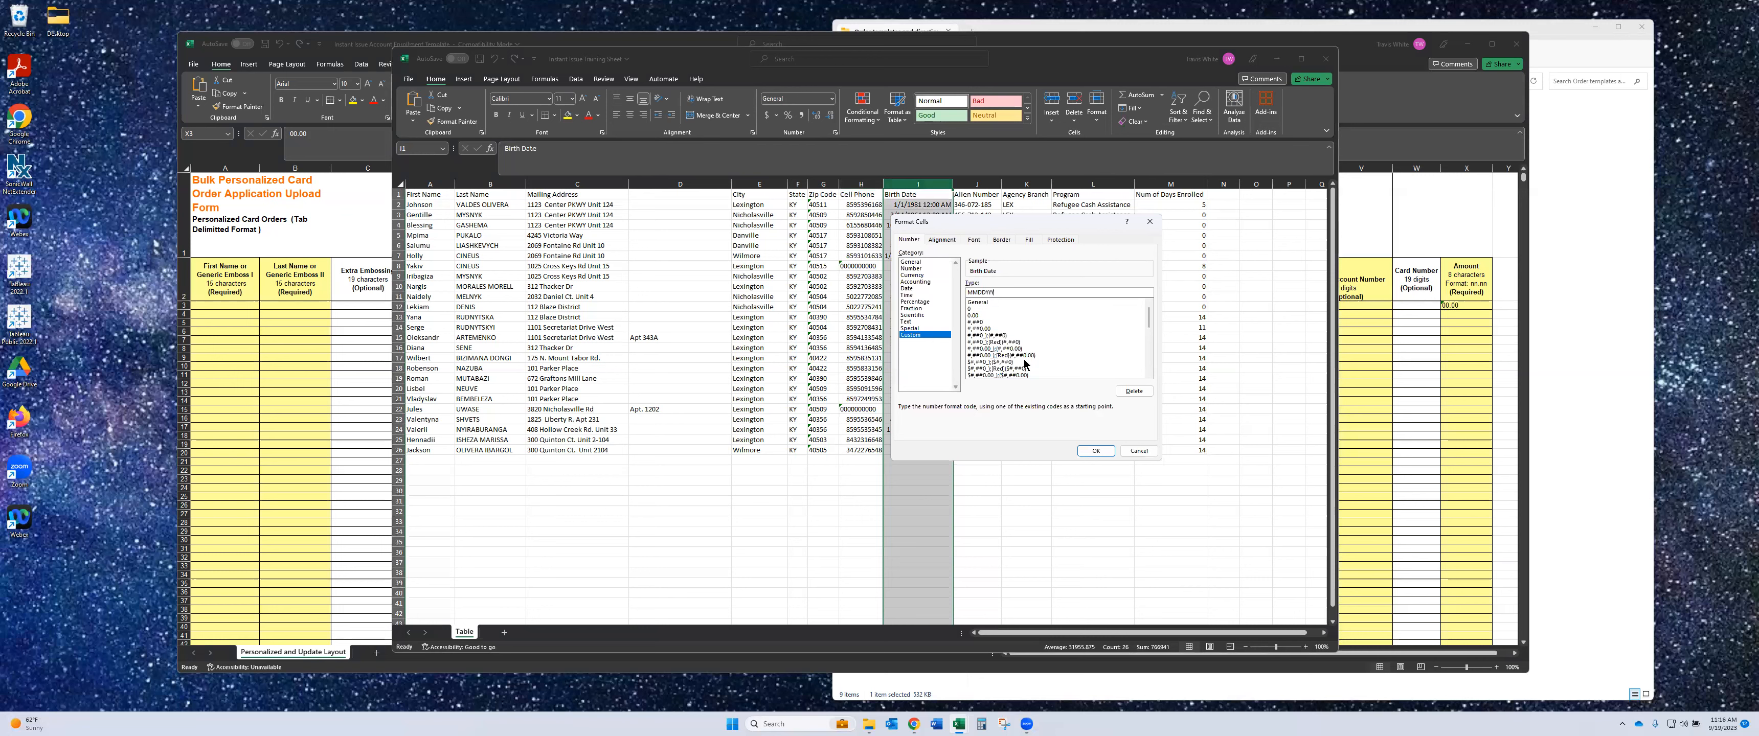
pyautogui.click(1095, 451)
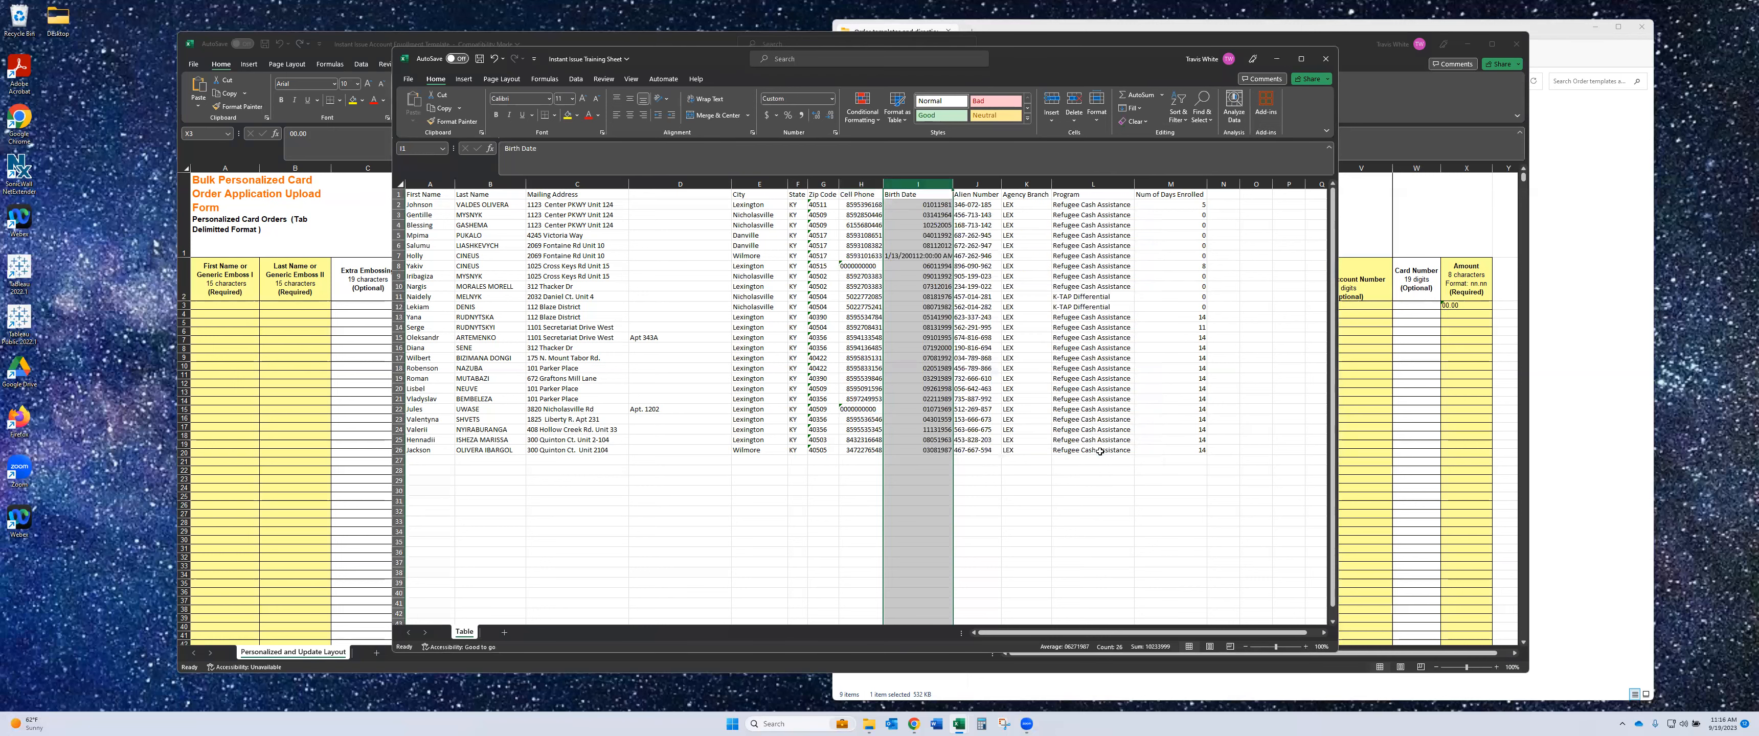
# - Select the birth dates from I2 downward and reapply the mmddyyyy format
pyautogui.click(923, 204)
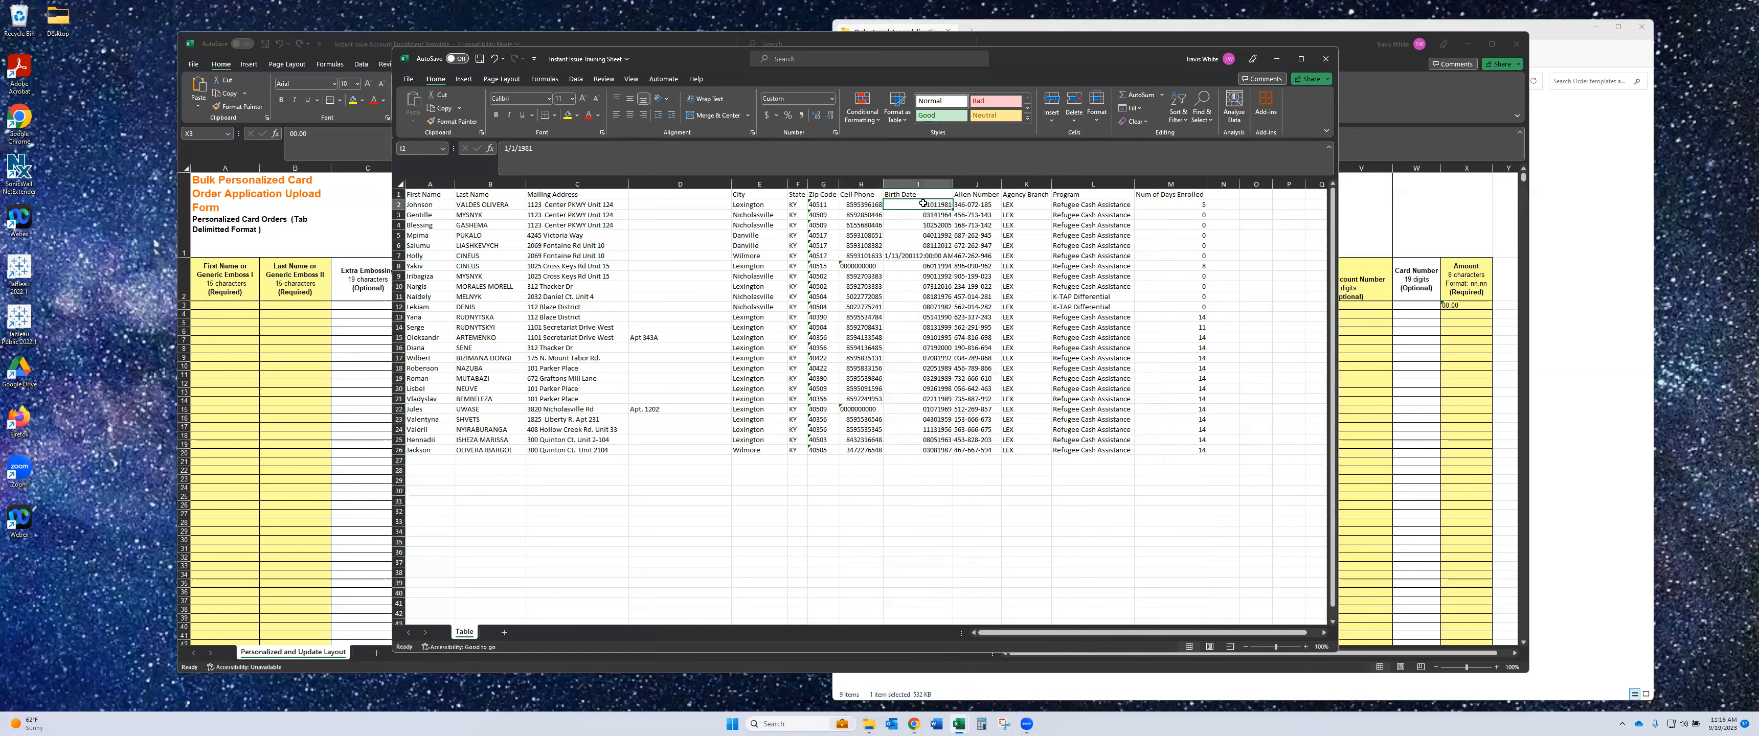
pyautogui.hotkey('ctrl', 'shift', 'Down')
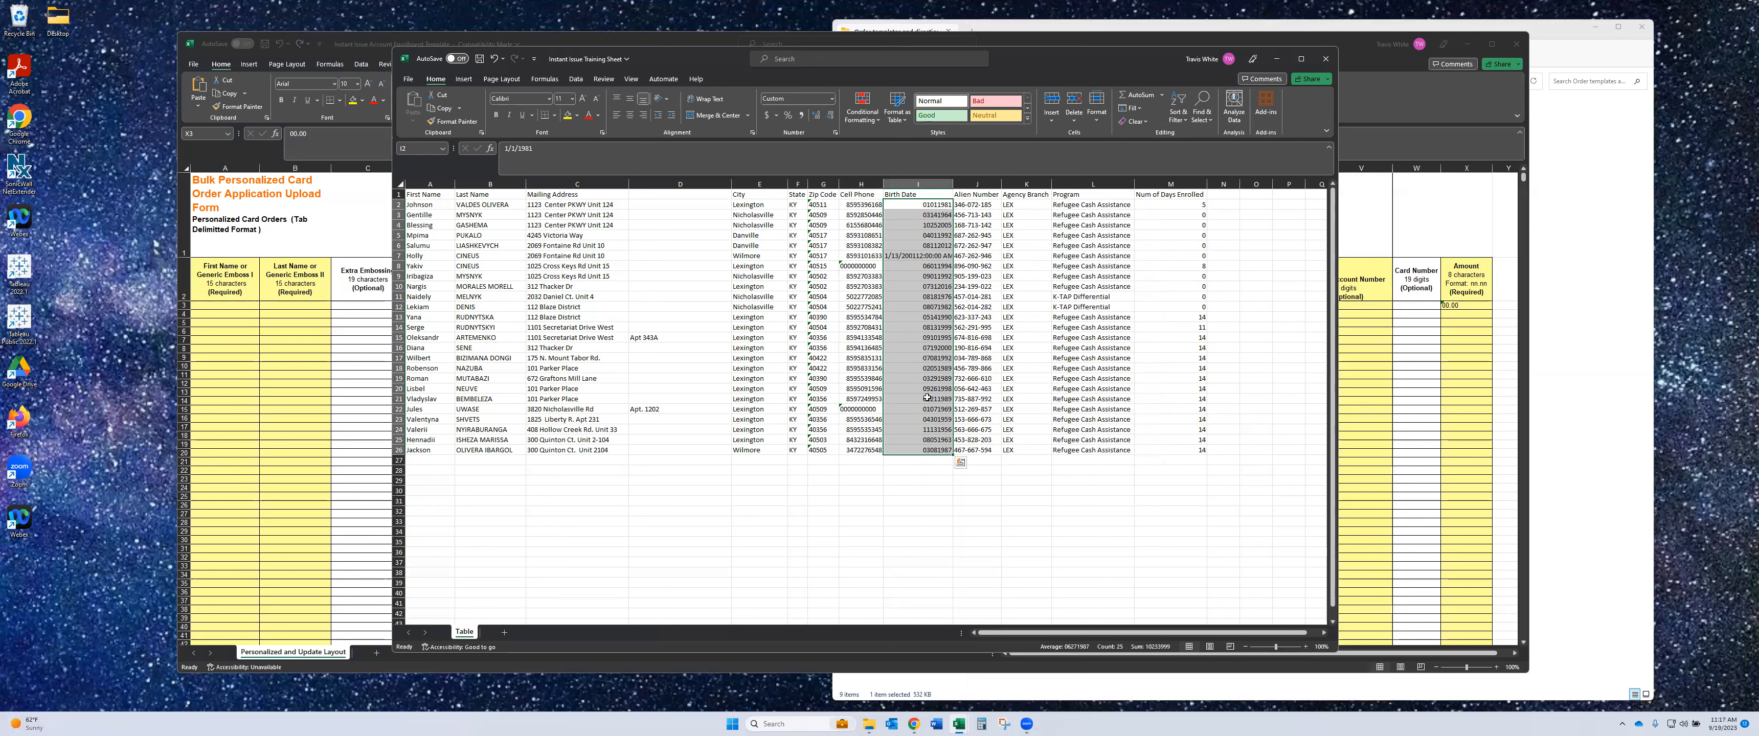
pyautogui.click(933, 206)
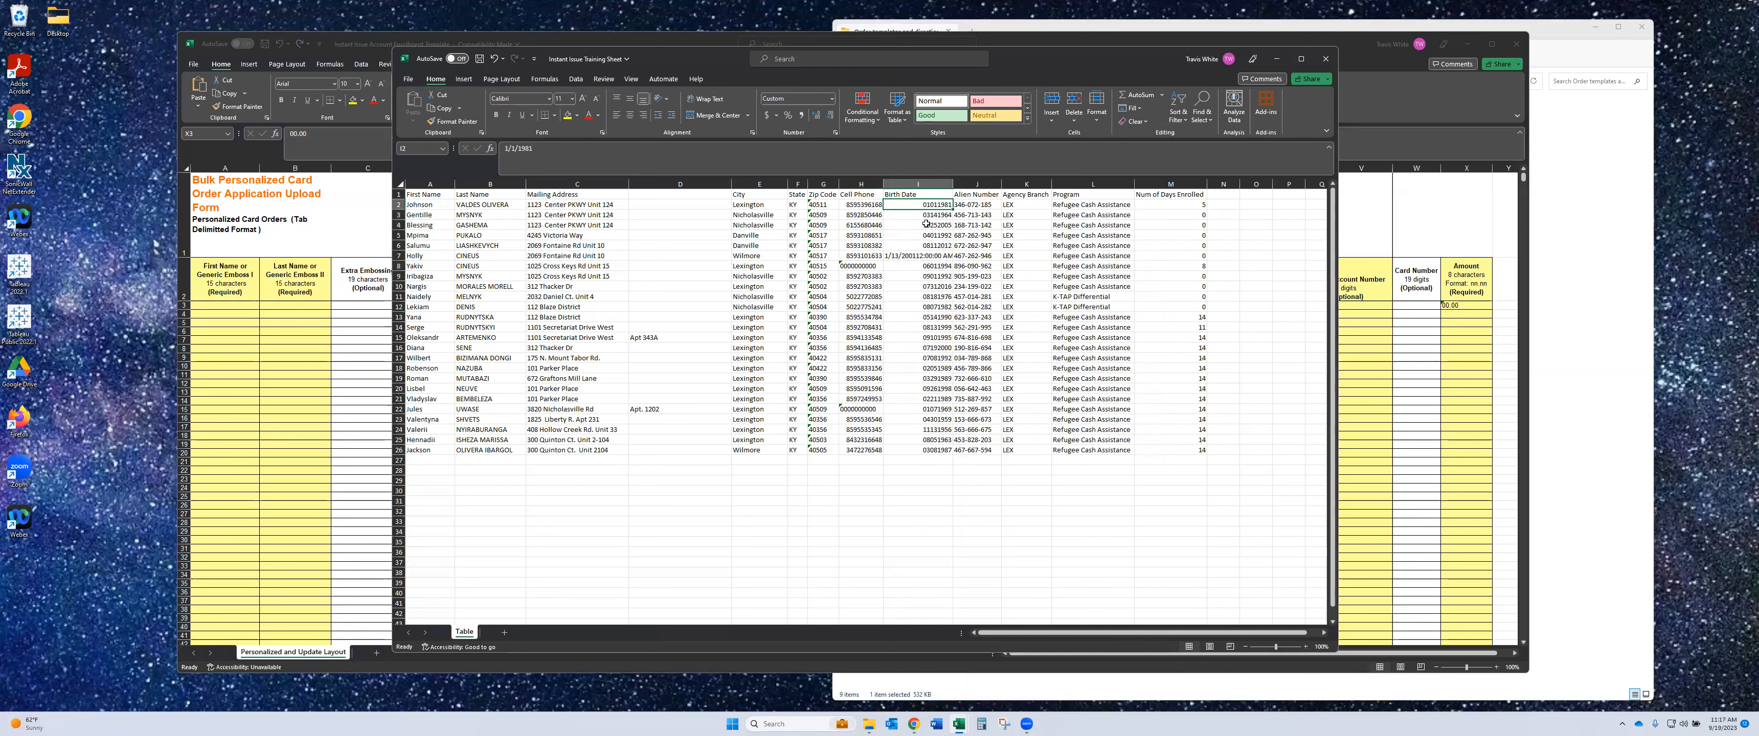
pyautogui.click(926, 215)
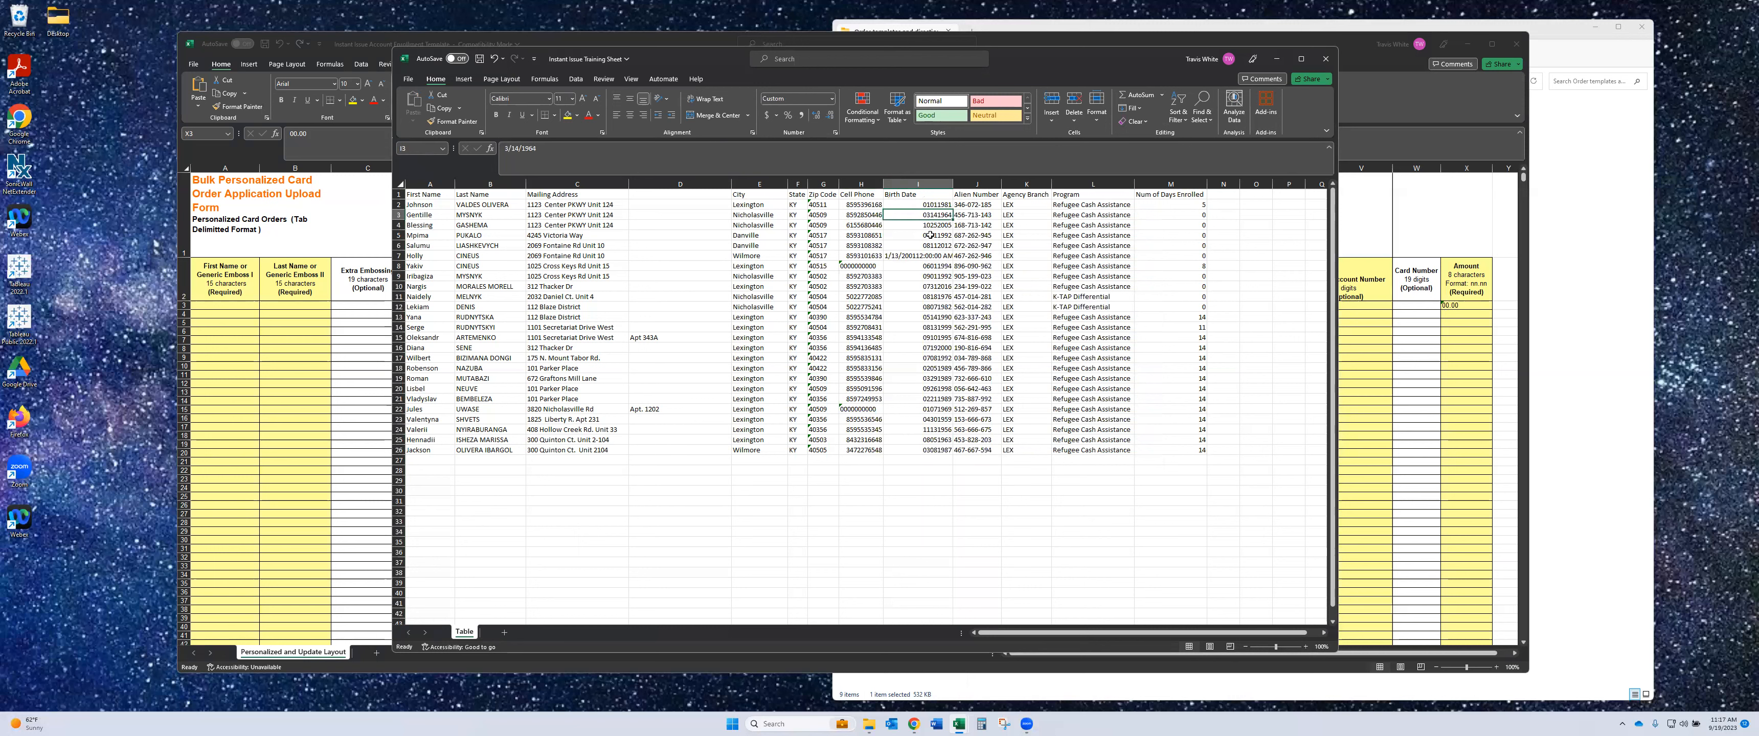
pyautogui.click(936, 206)
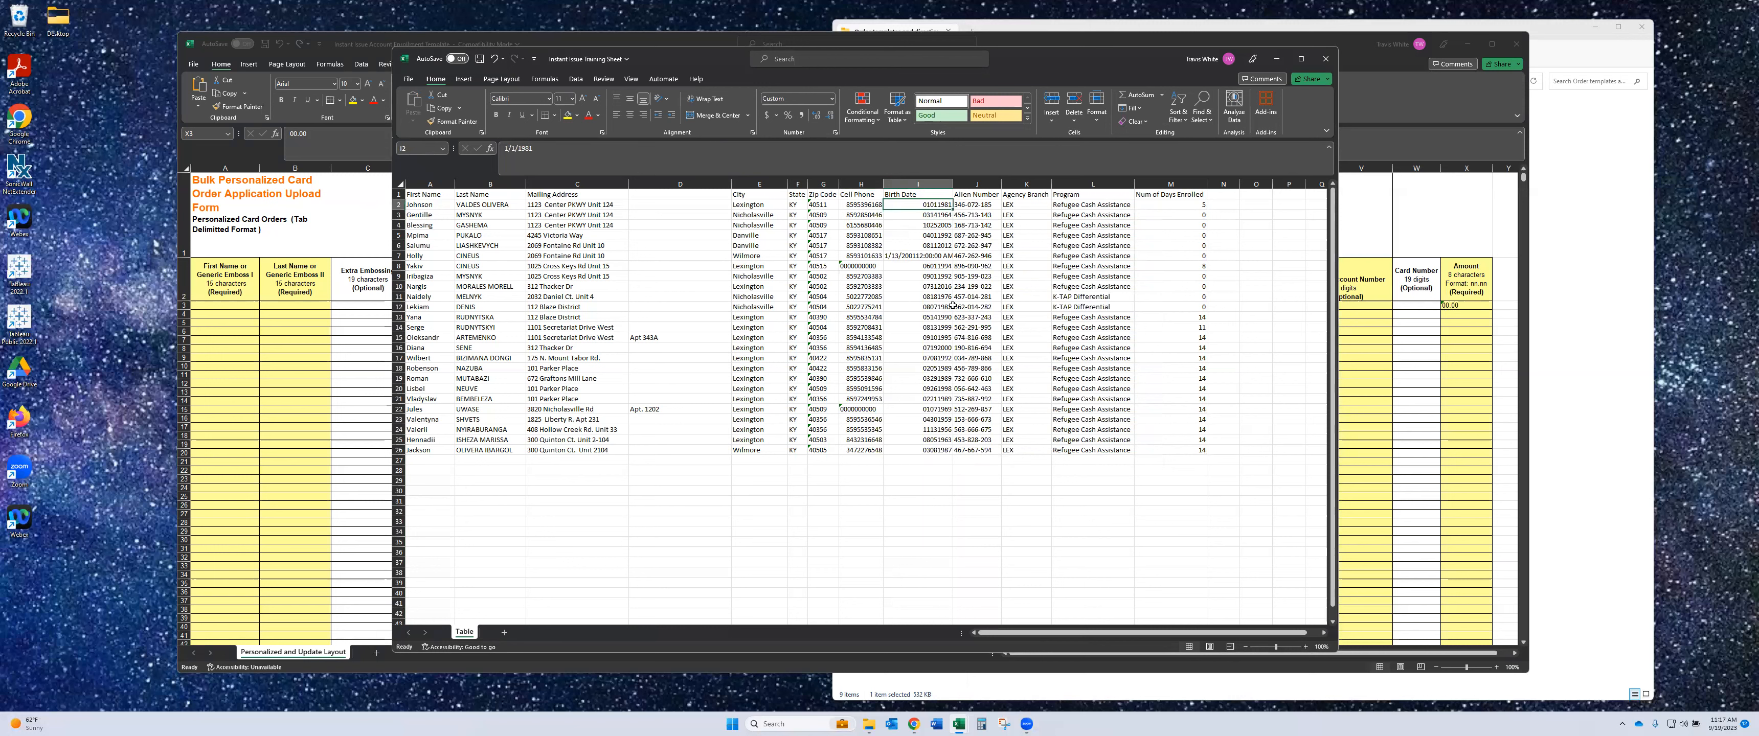
pyautogui.click(835, 132)
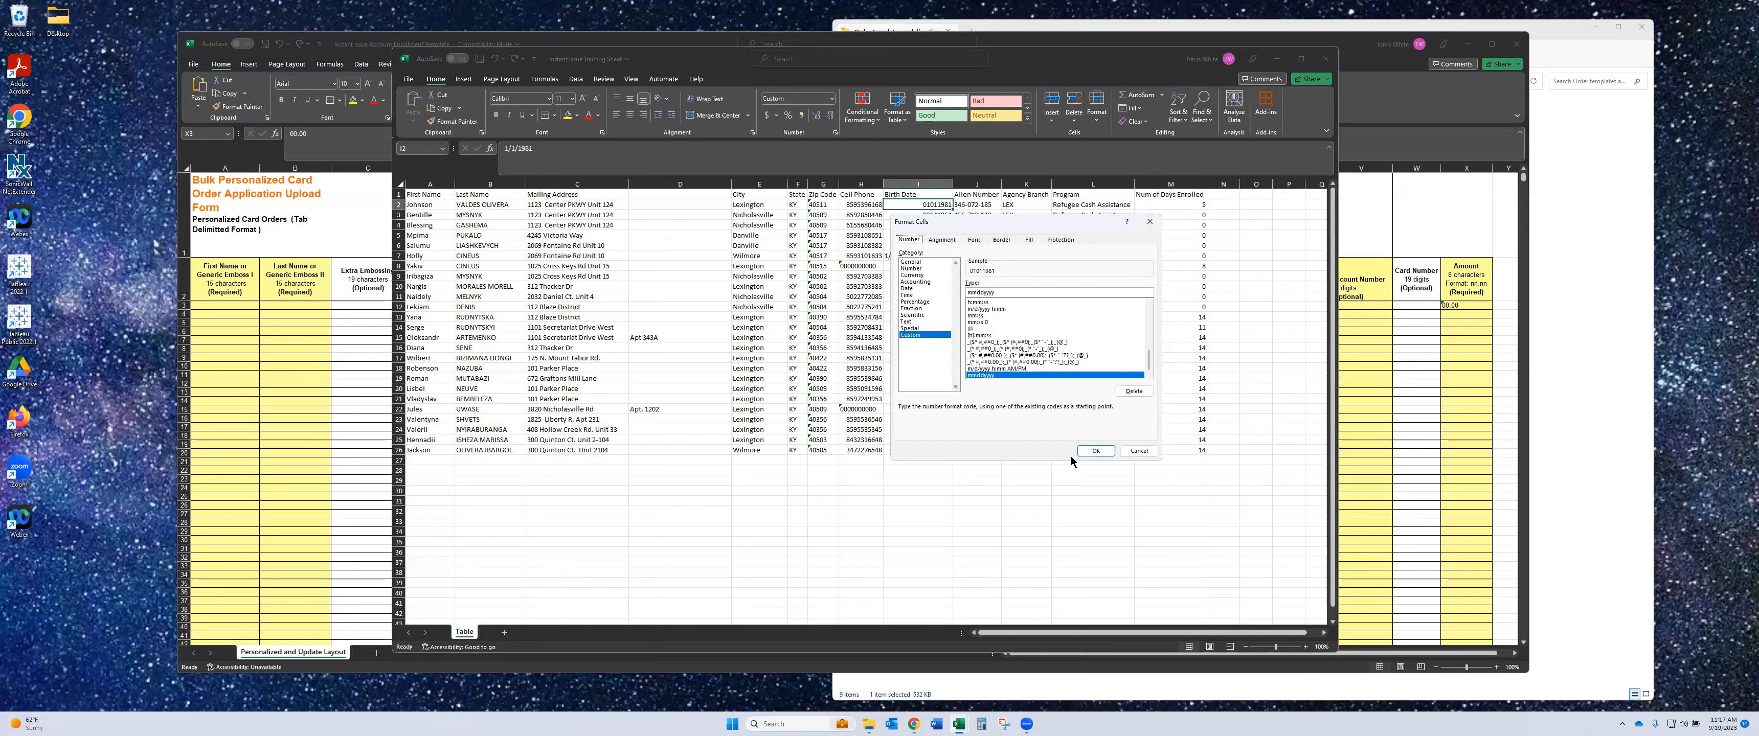
pyautogui.click(1095, 451)
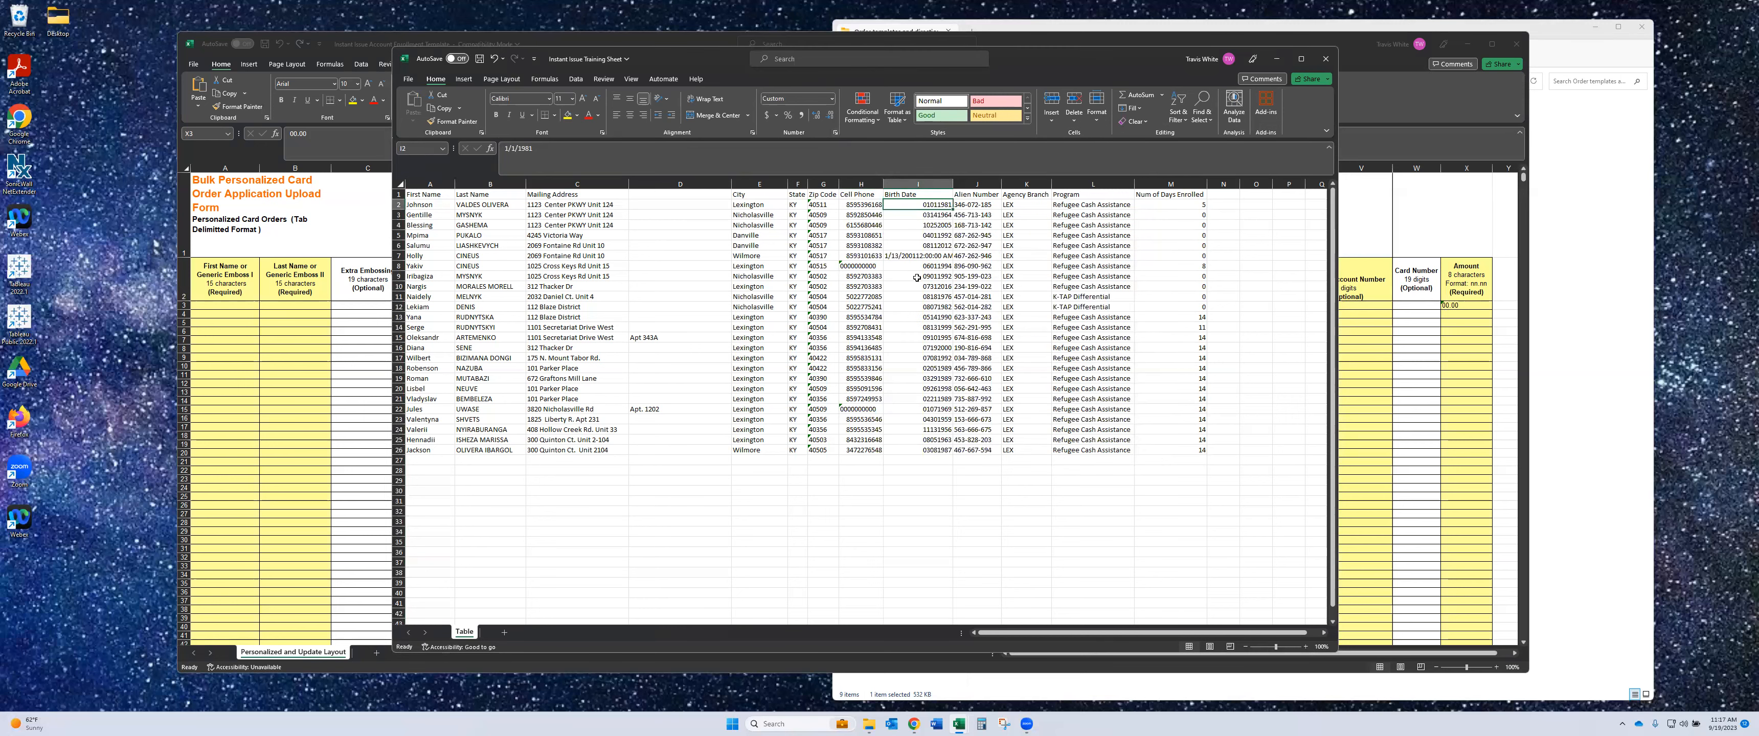
# - Edit the I7 birth date to drop its time so it shows 01132001, rechecking after an undo
pyautogui.click(915, 256)
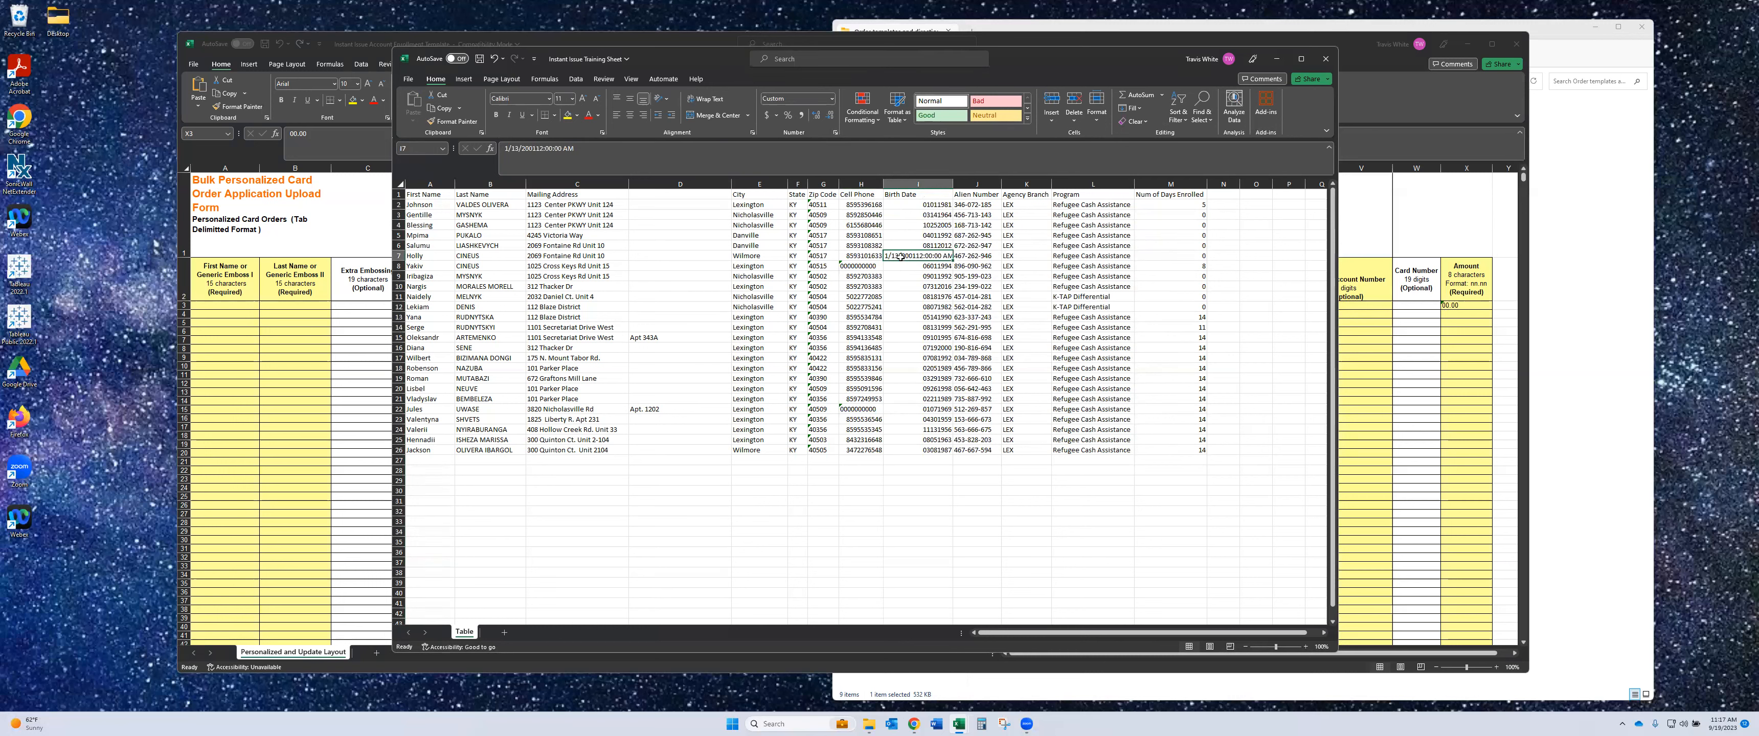
pyautogui.click(541, 149)
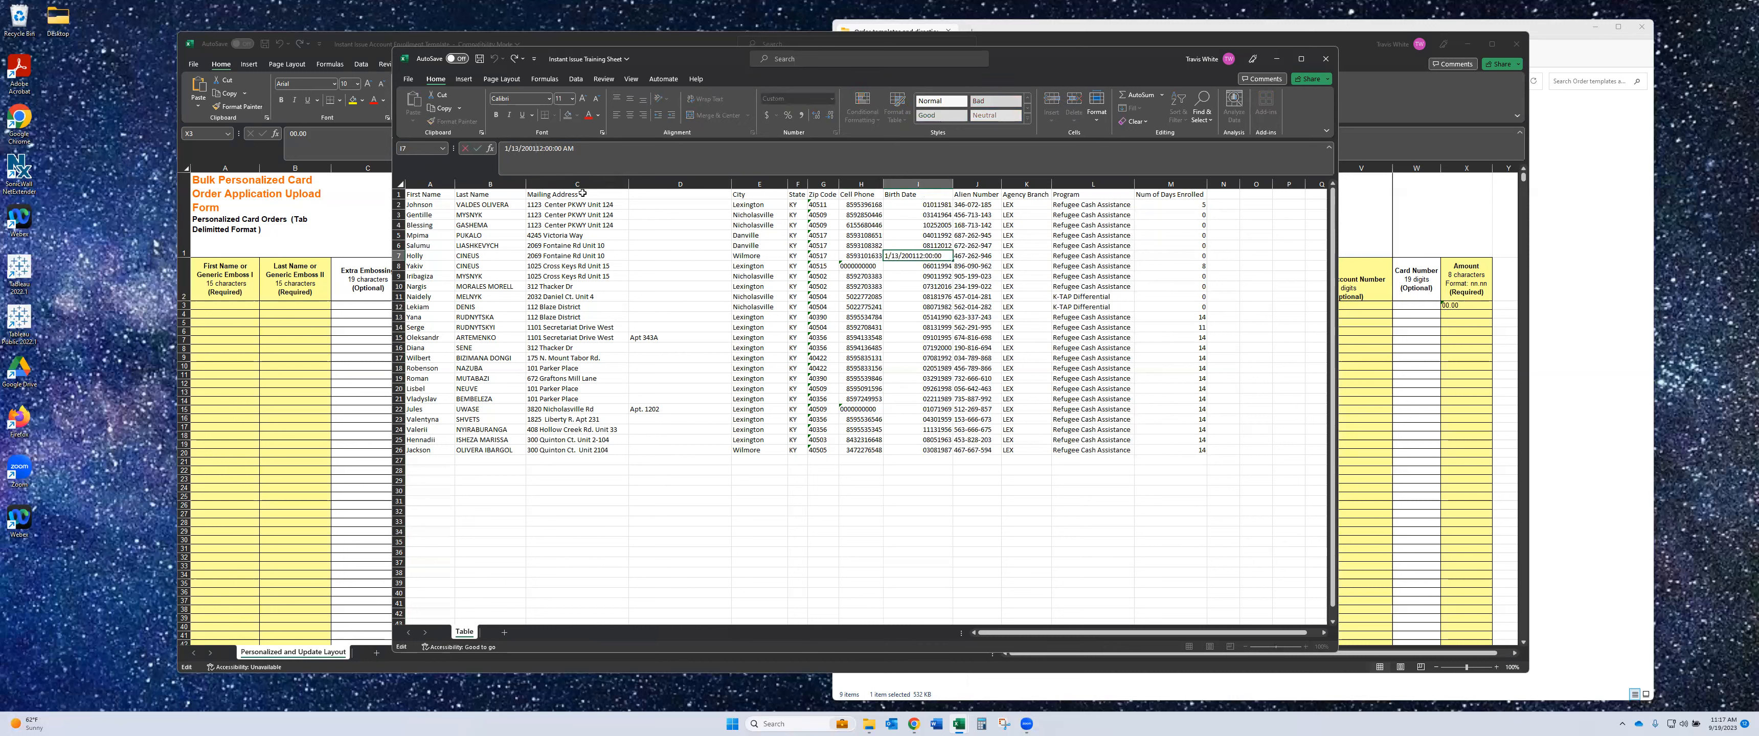
pyautogui.press('Return')
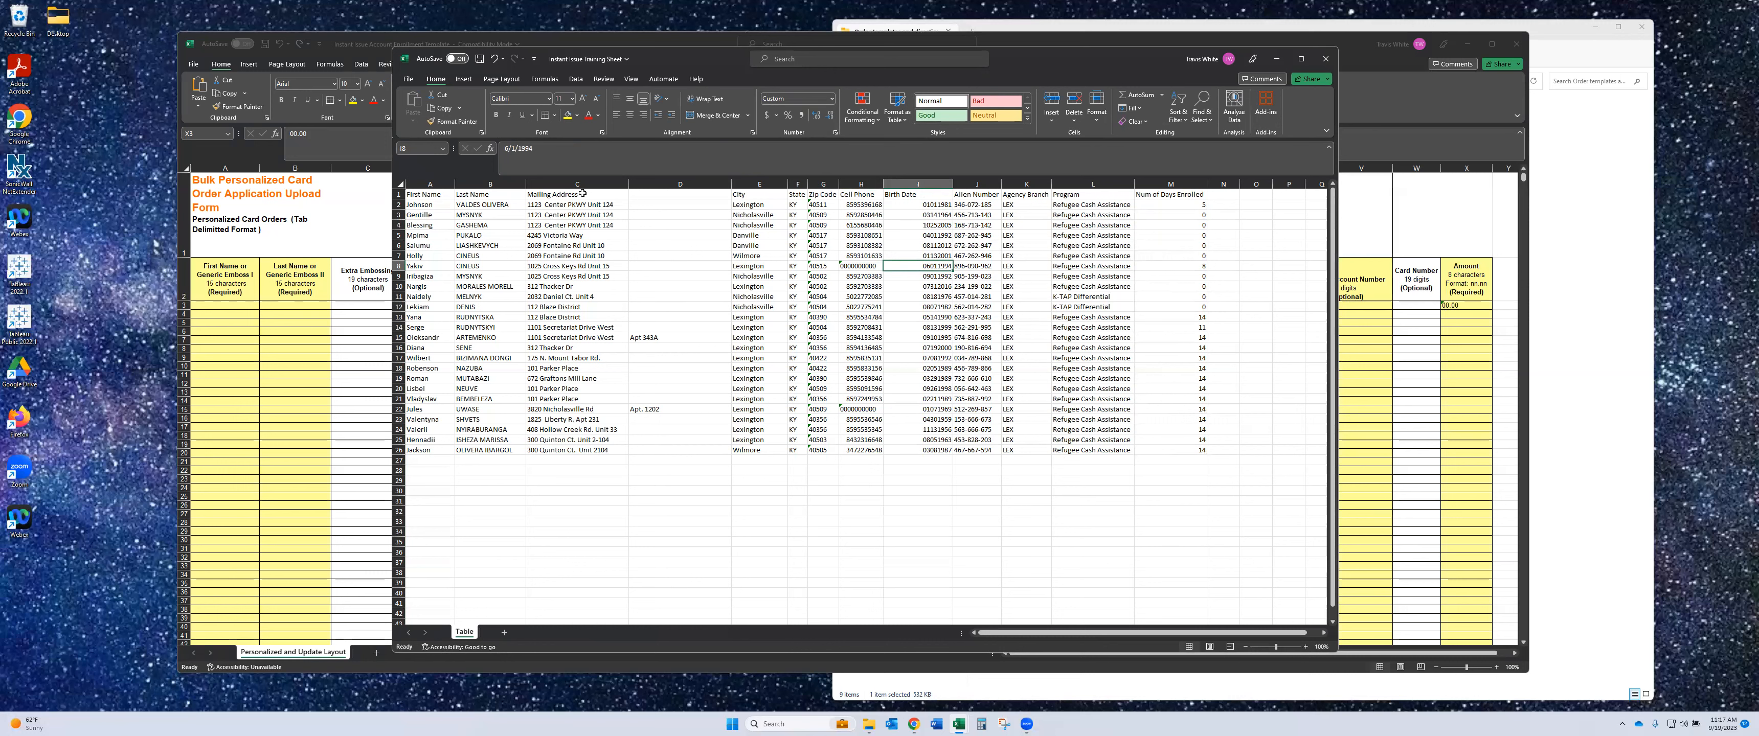
pyautogui.hotkey('ctrl', 'z')
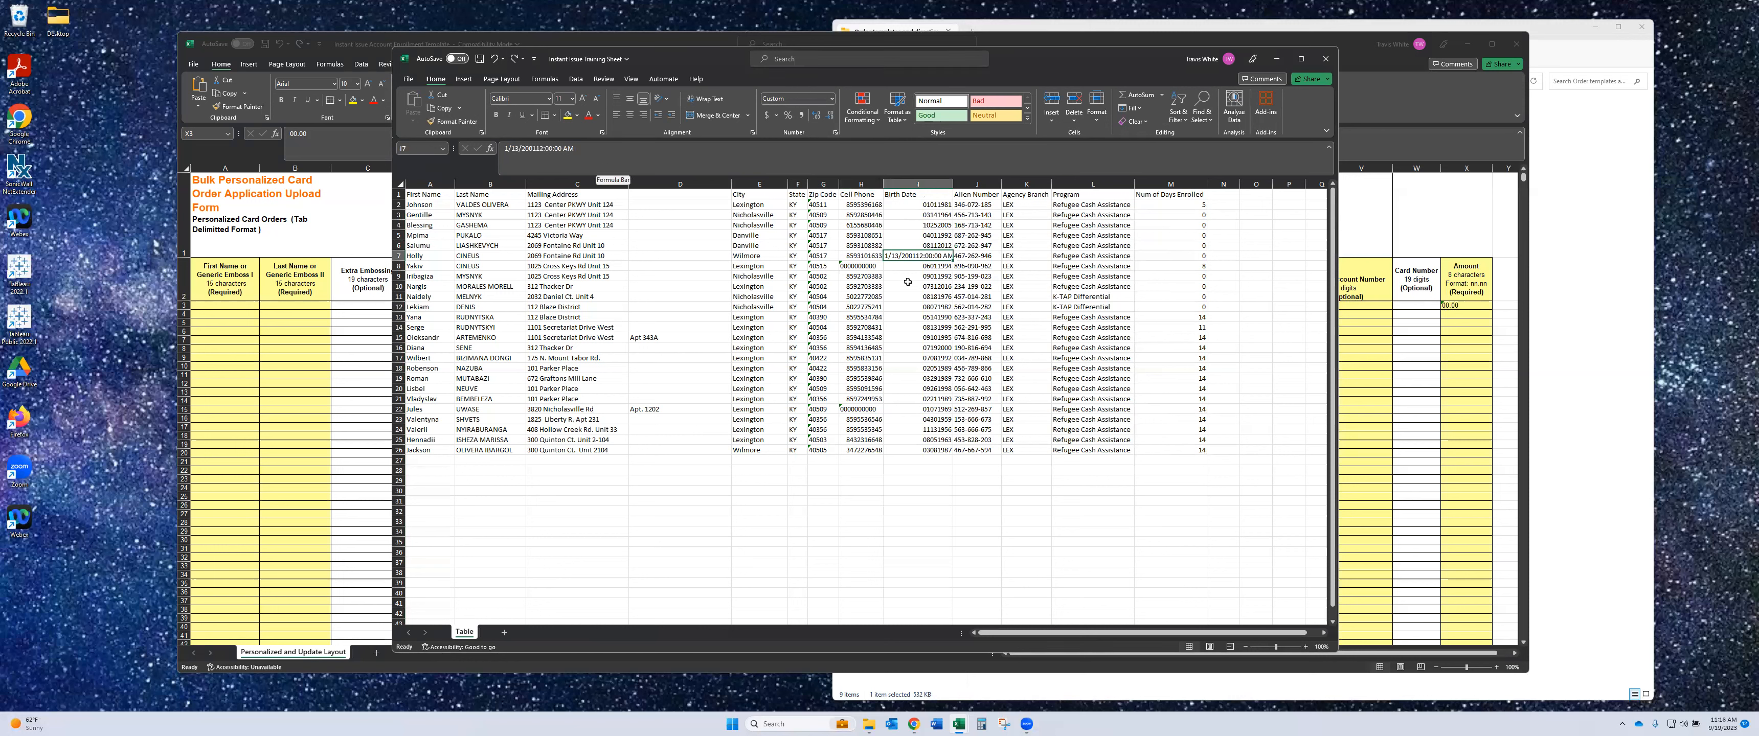
pyautogui.click(537, 151)
pyautogui.press('Return')
pyautogui.press('Up')
pyautogui.click(937, 267)
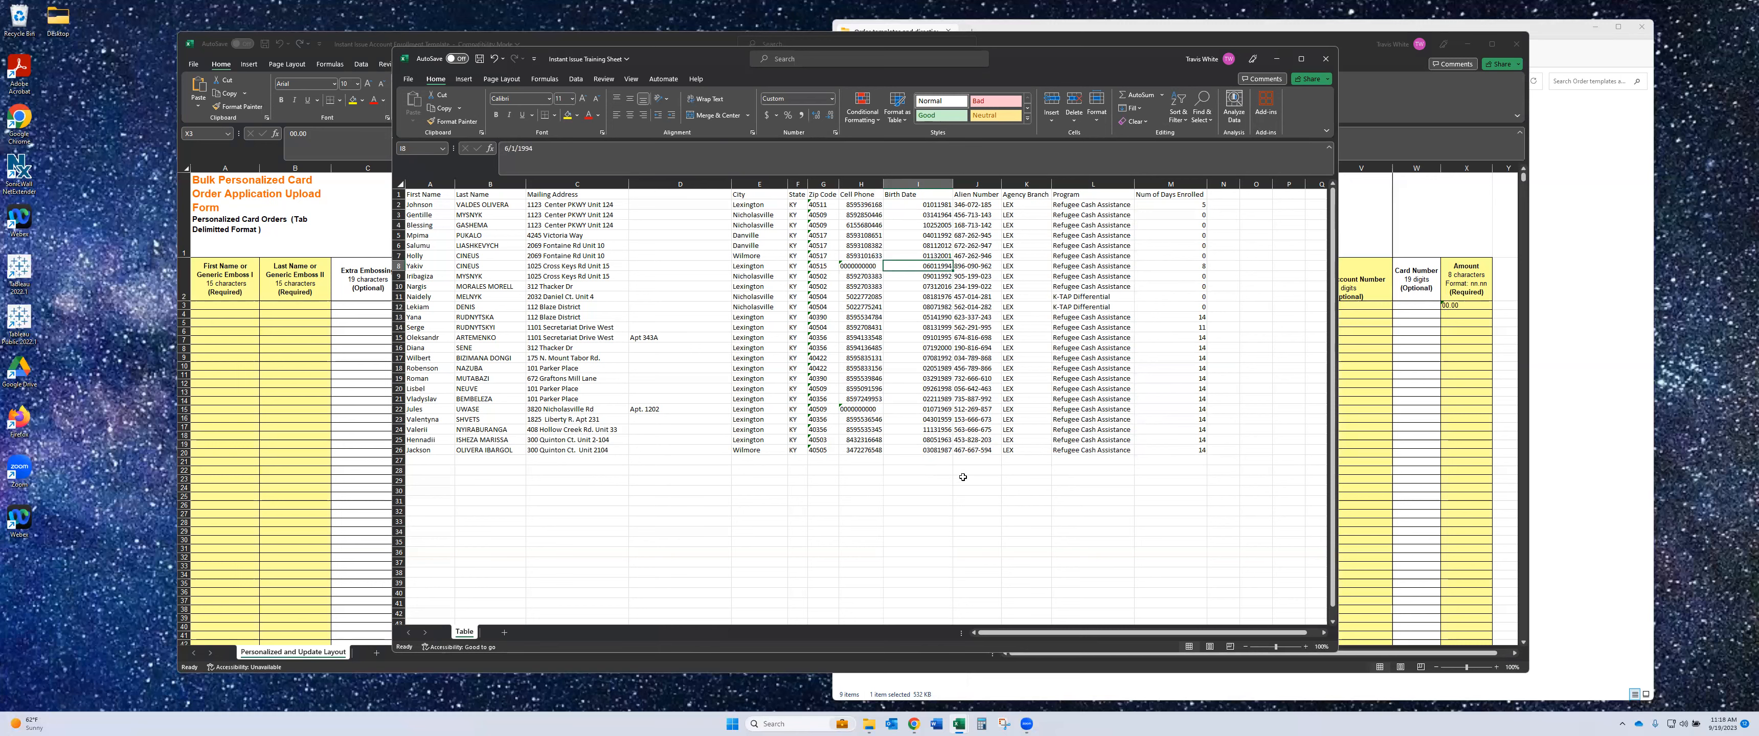
pyautogui.click(977, 183)
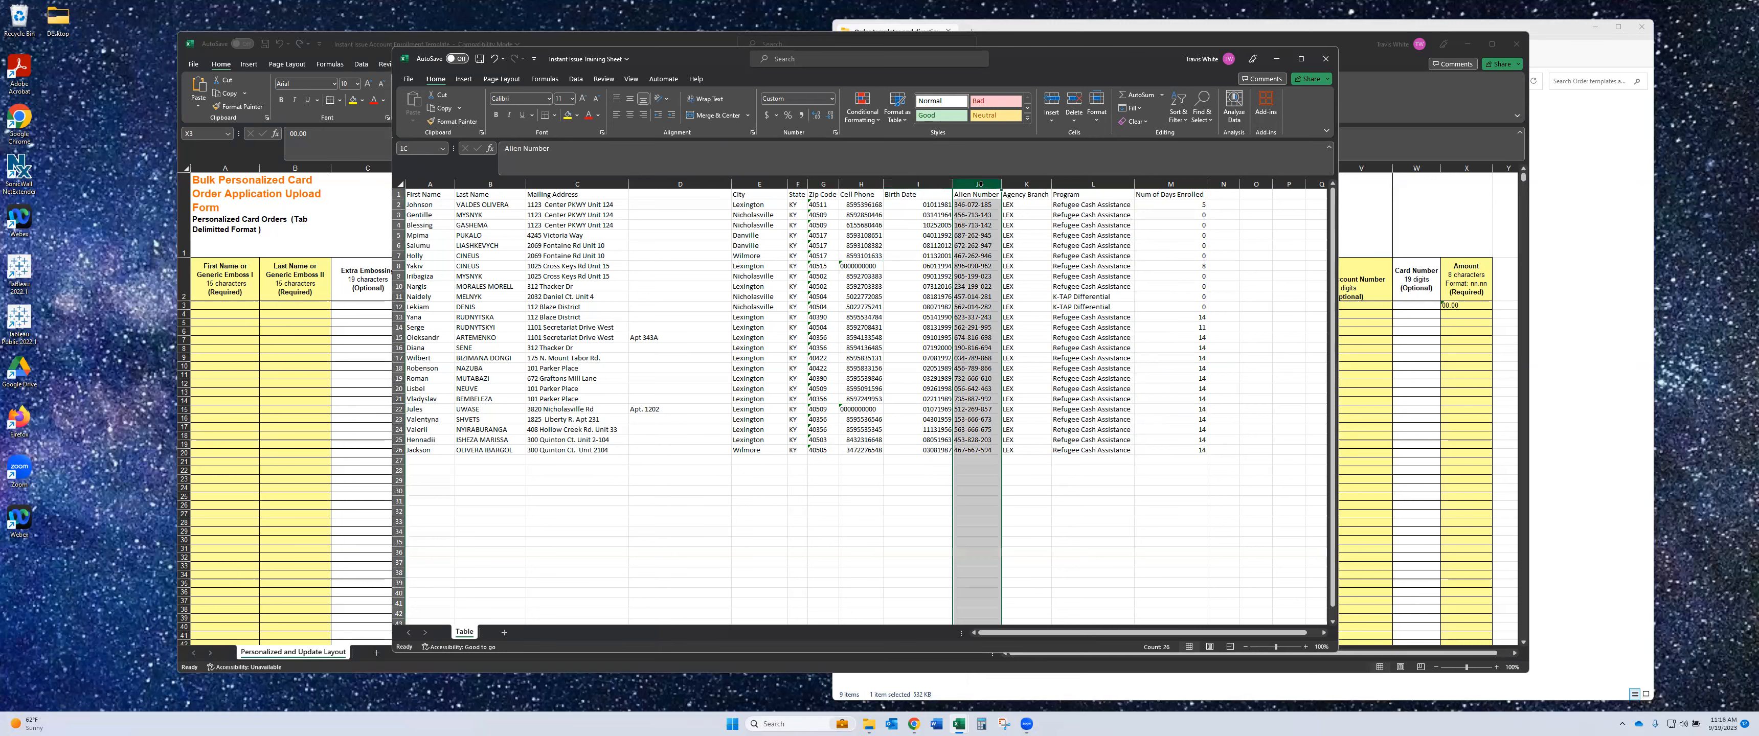
# - Switch back to the Training Sheet window and open Find and Replace for the Alien Number column
pyautogui.click(1356, 224)
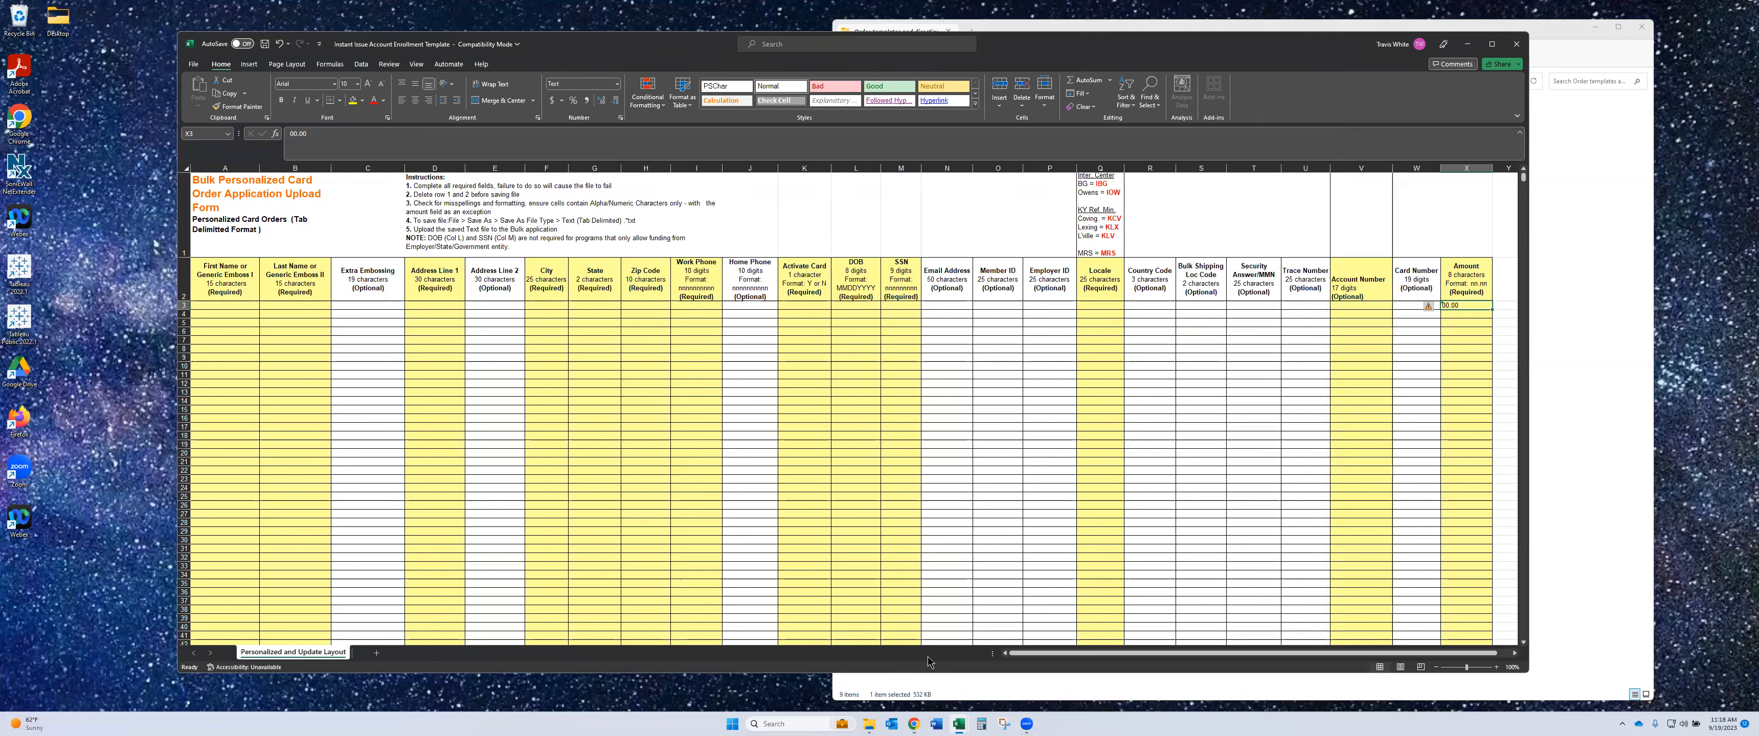
pyautogui.moveTo(963, 726)
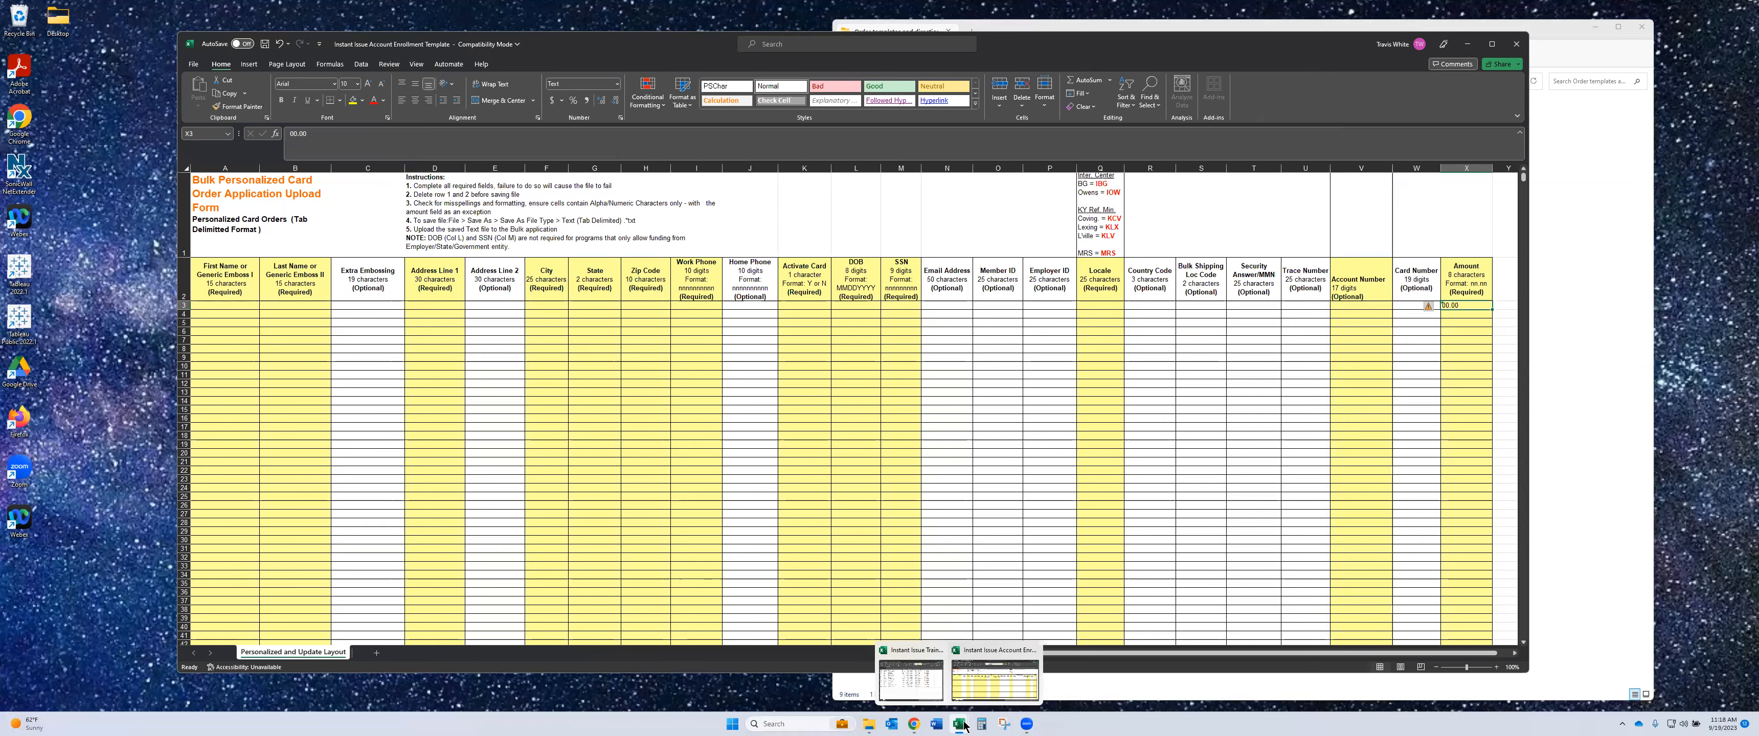
pyautogui.click(914, 655)
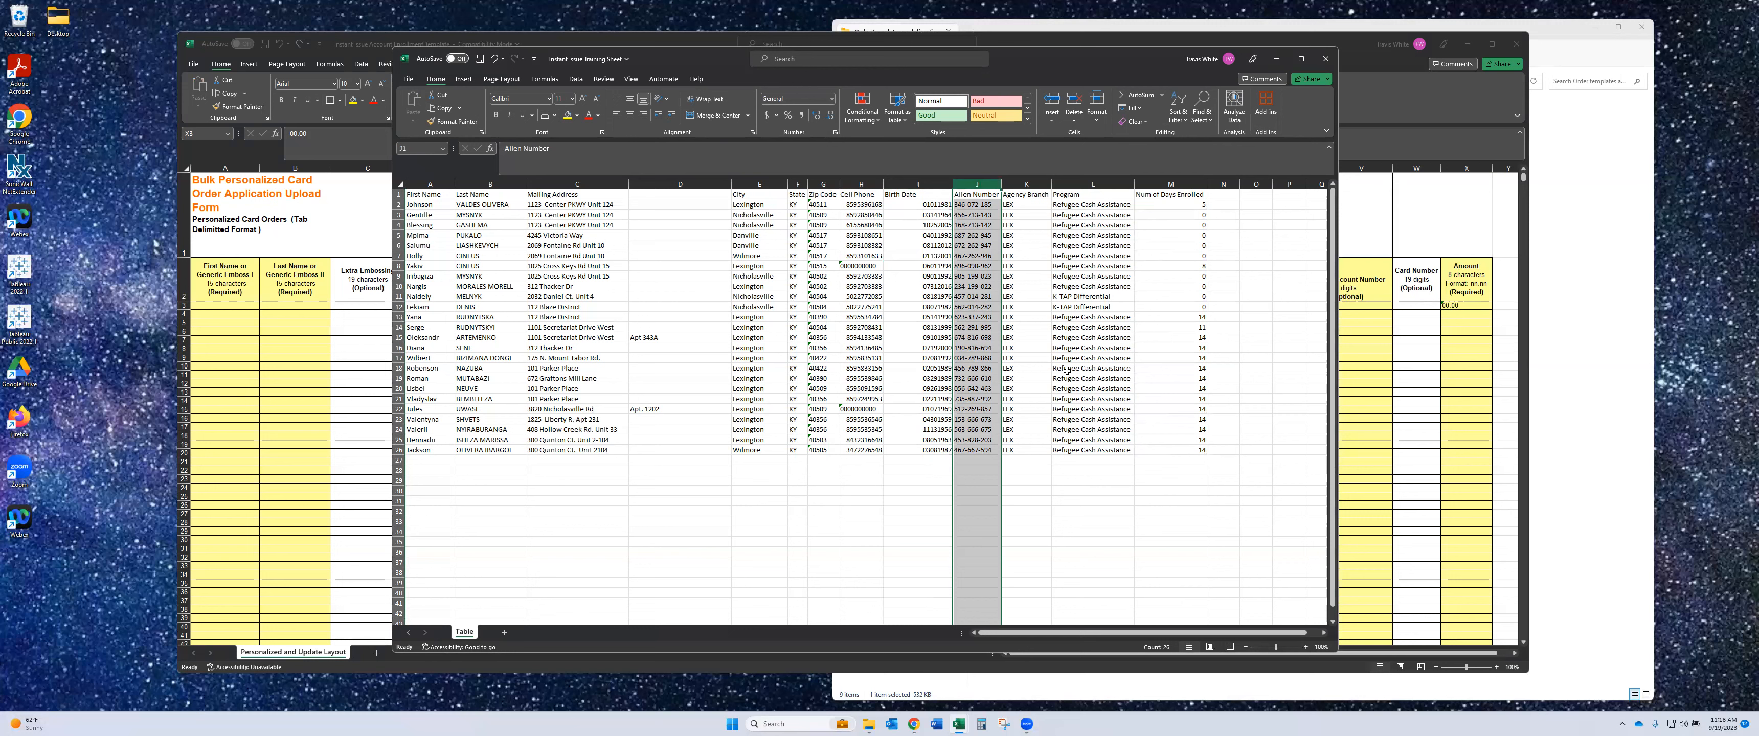
pyautogui.hotkey('ctrl', 'h')
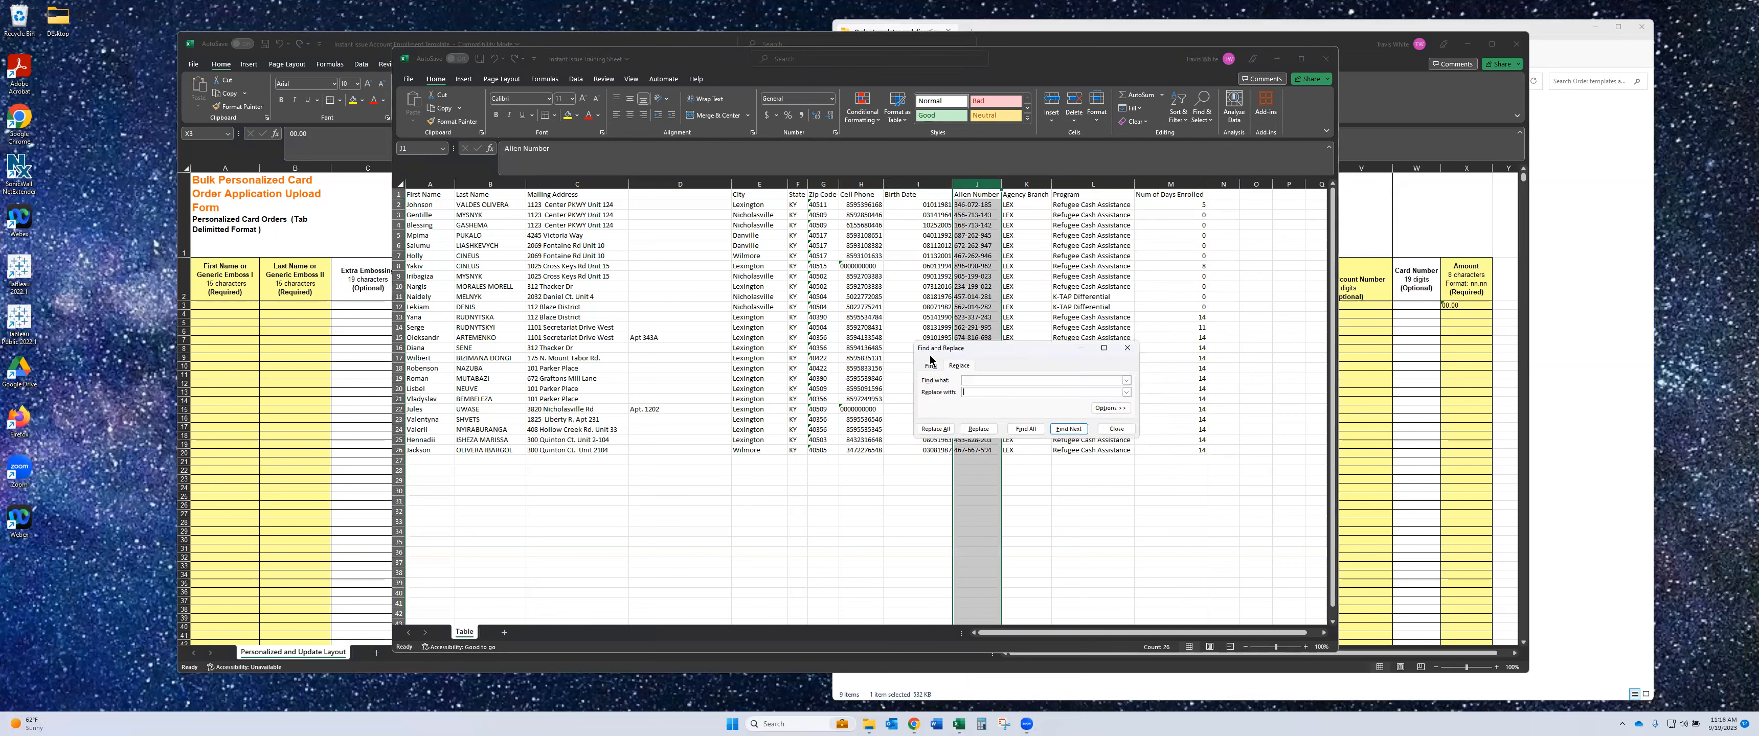
# - Replace every '-' with nothing in the Alien Number column
pyautogui.click(963, 380)
pyautogui.click(965, 391)
pyautogui.click(965, 380)
pyautogui.write('-')
pyautogui.click(974, 393)
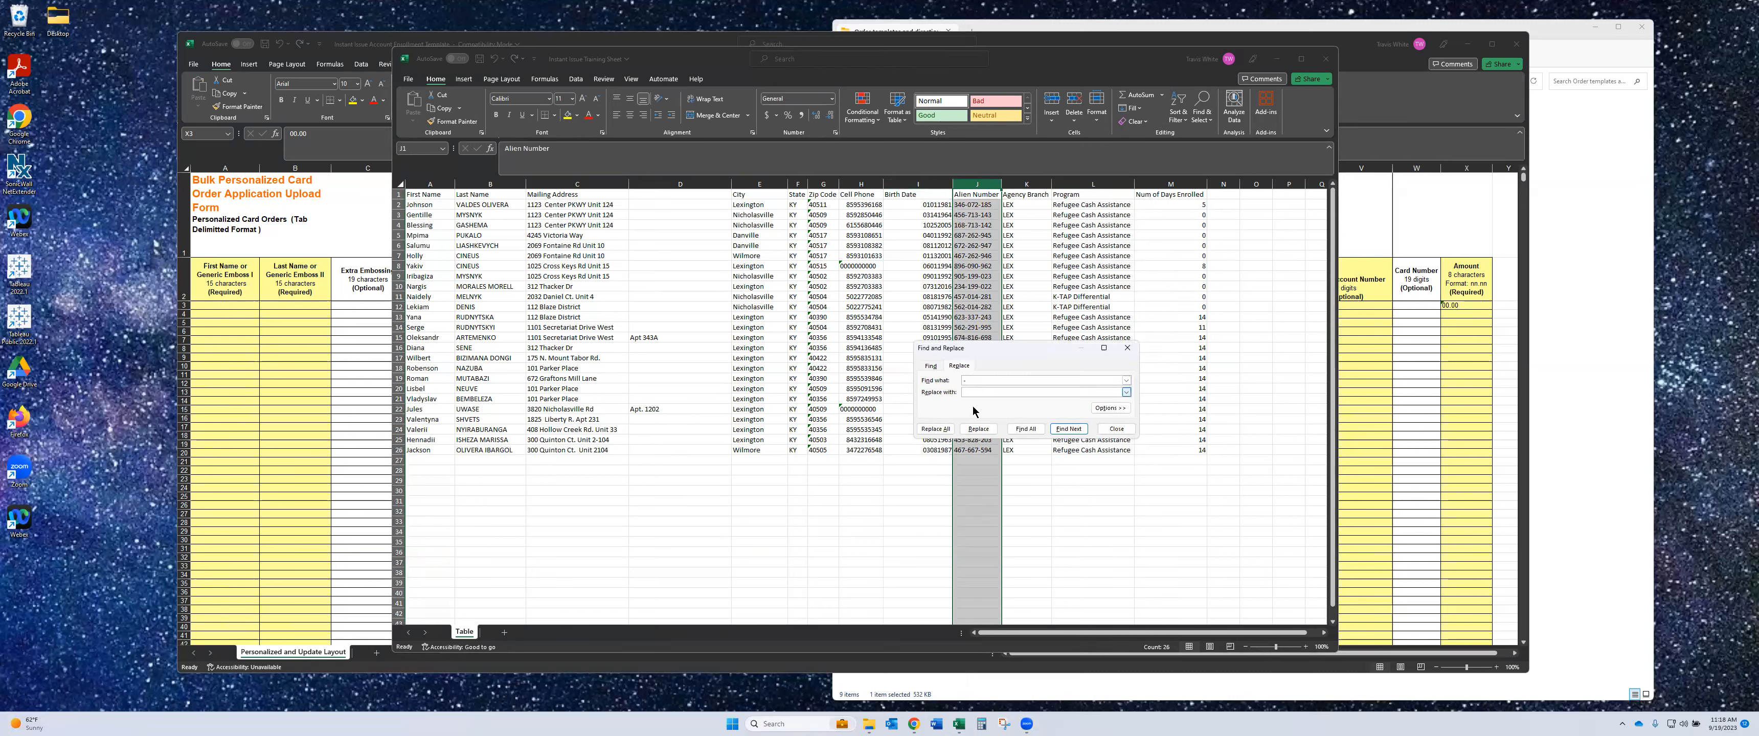
pyautogui.click(948, 432)
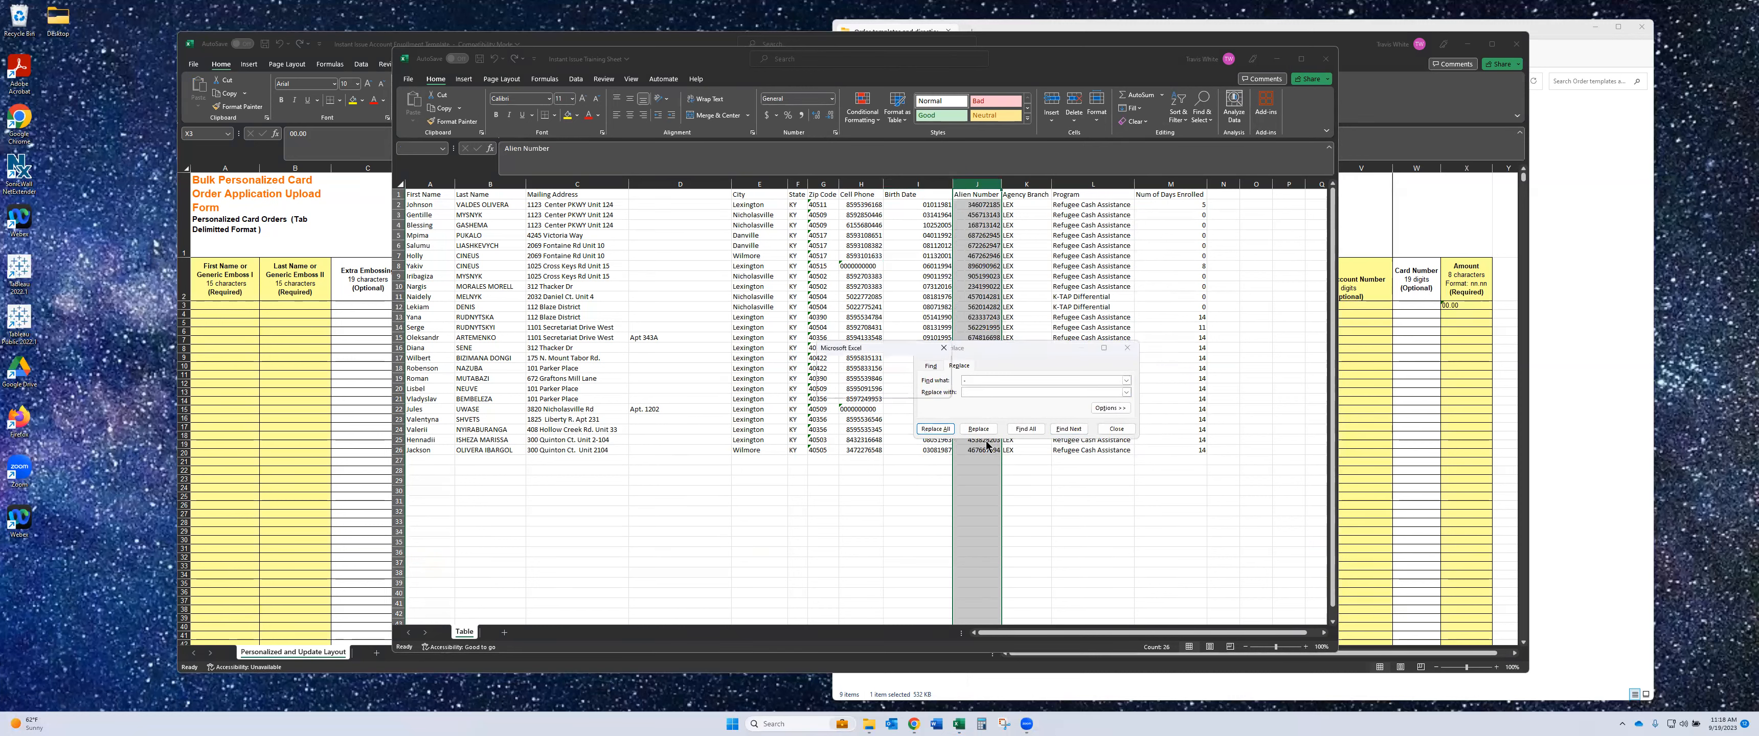
pyautogui.click(886, 389)
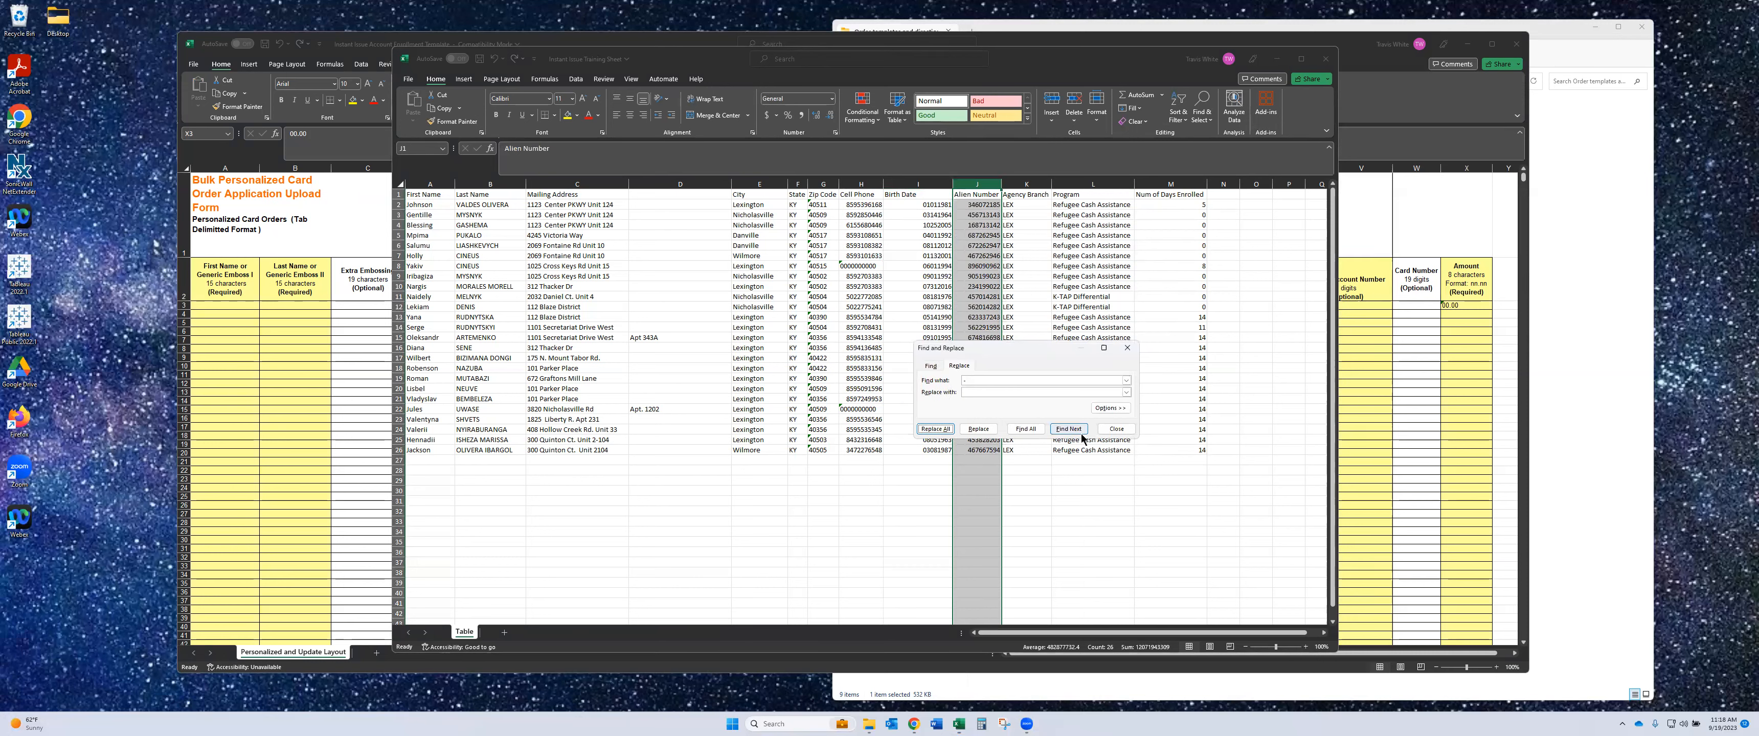
pyautogui.click(1118, 430)
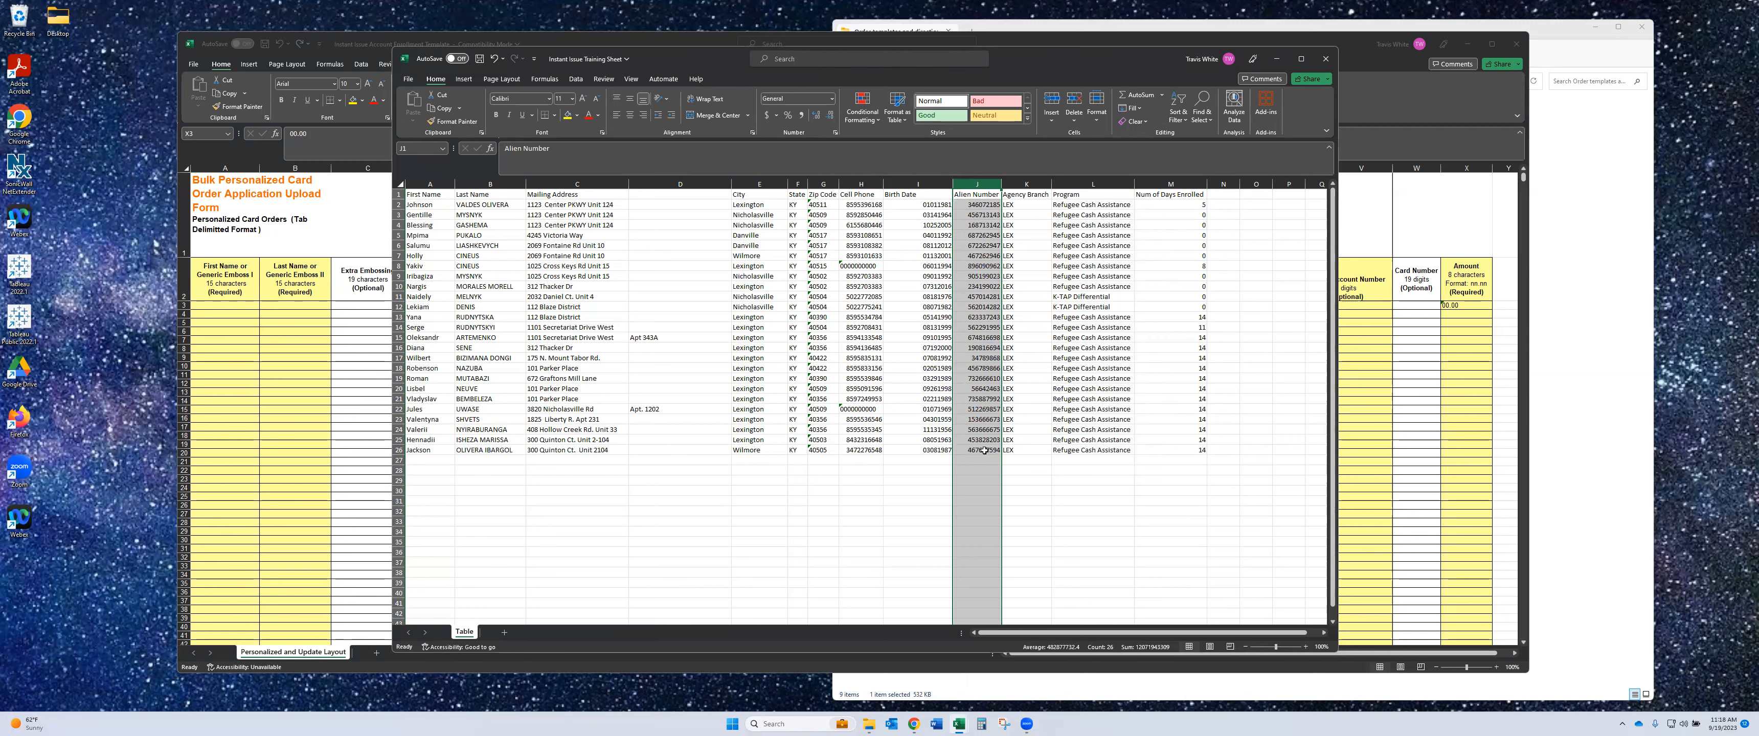
# - Compare the shorter Alien Numbers in J17 and J20 by undoing and redoing the dash removal
pyautogui.click(1039, 489)
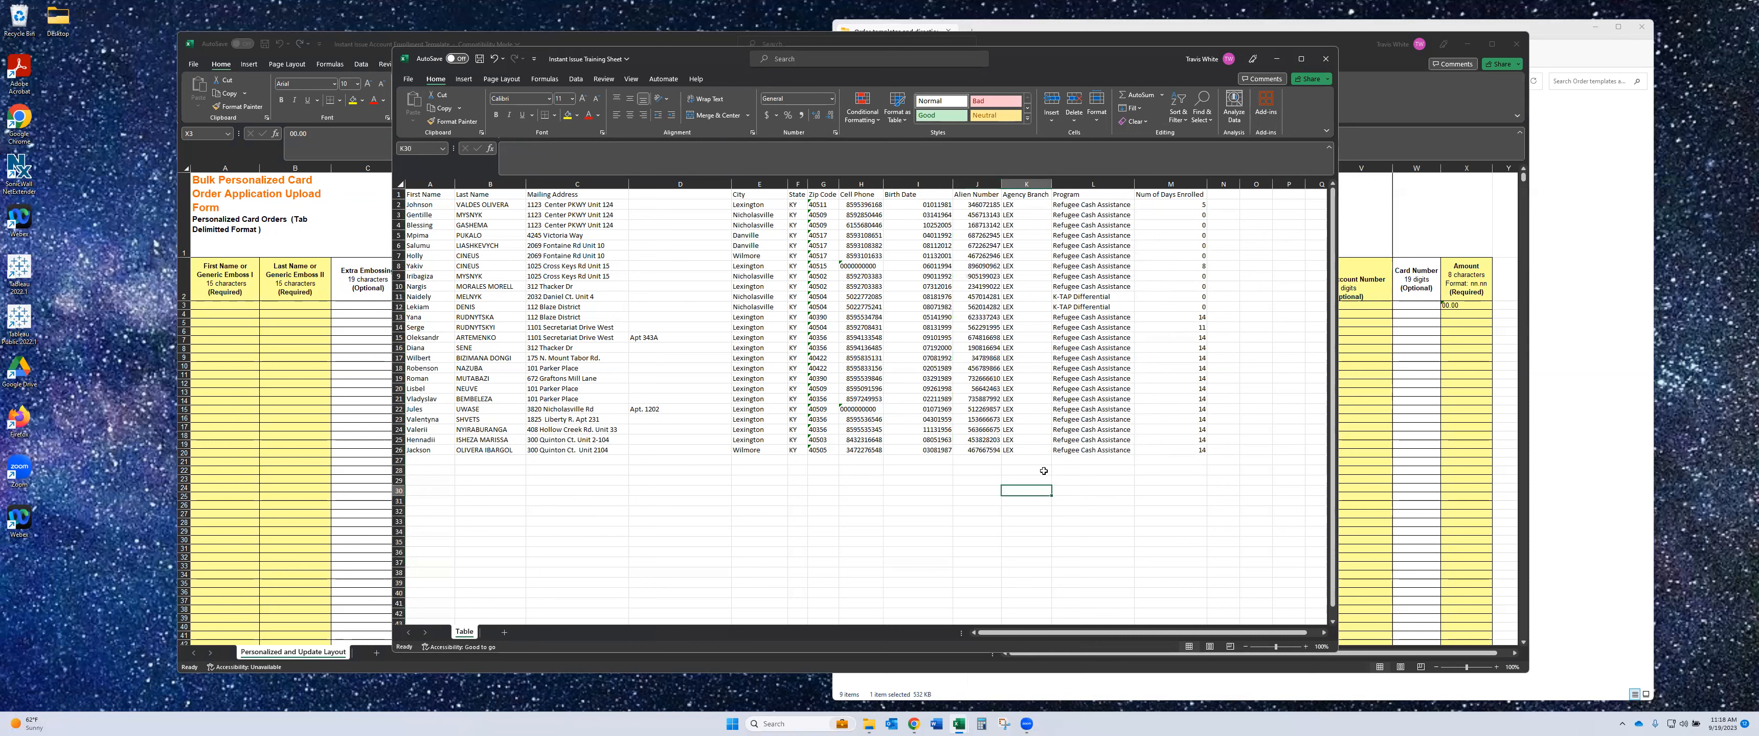
pyautogui.click(981, 358)
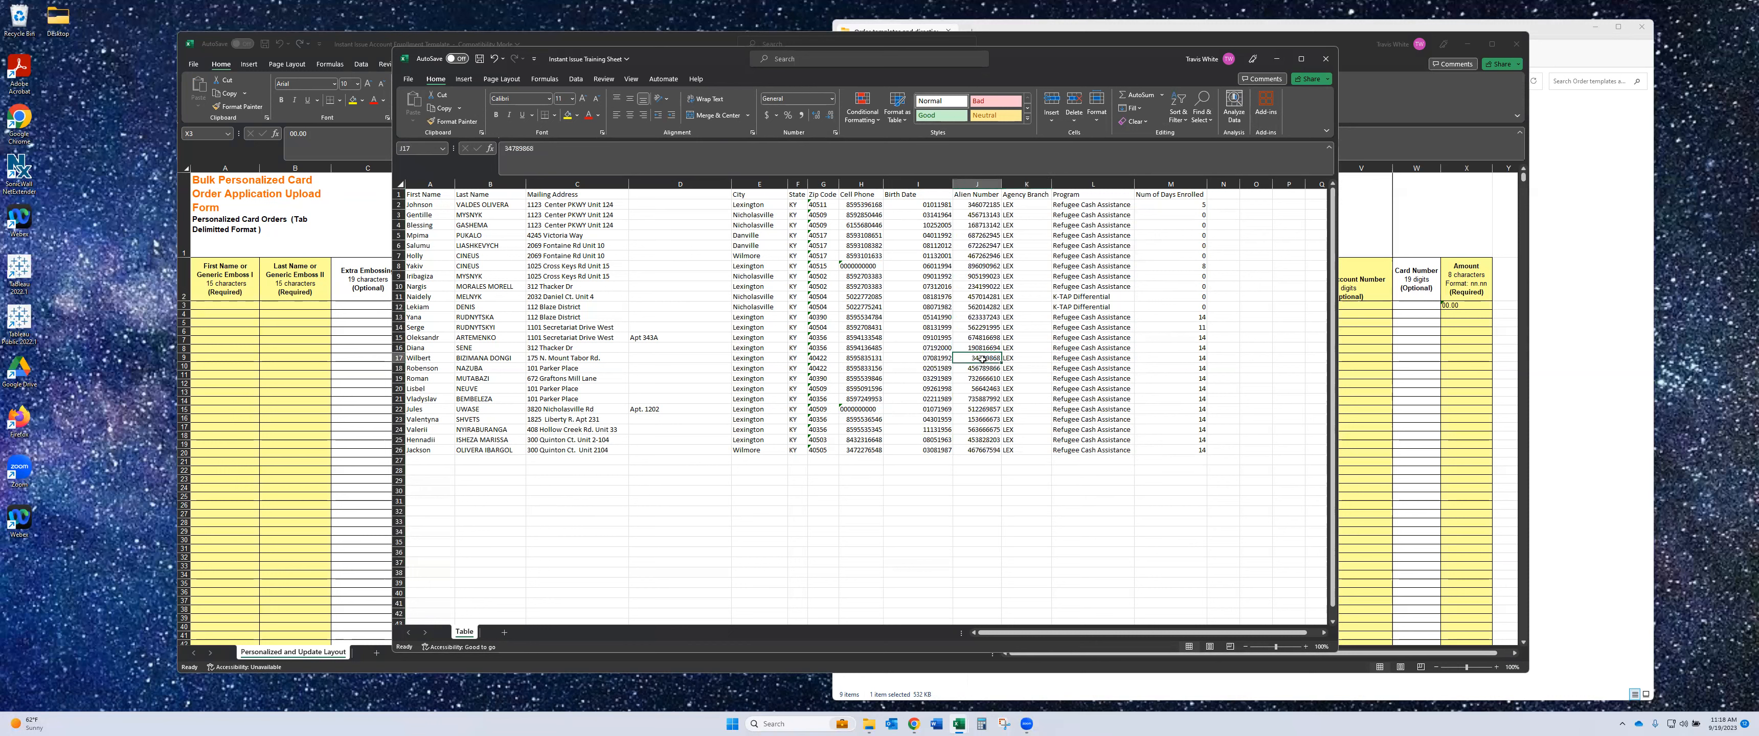
pyautogui.click(987, 389)
pyautogui.hotkey('ctrl', 'z')
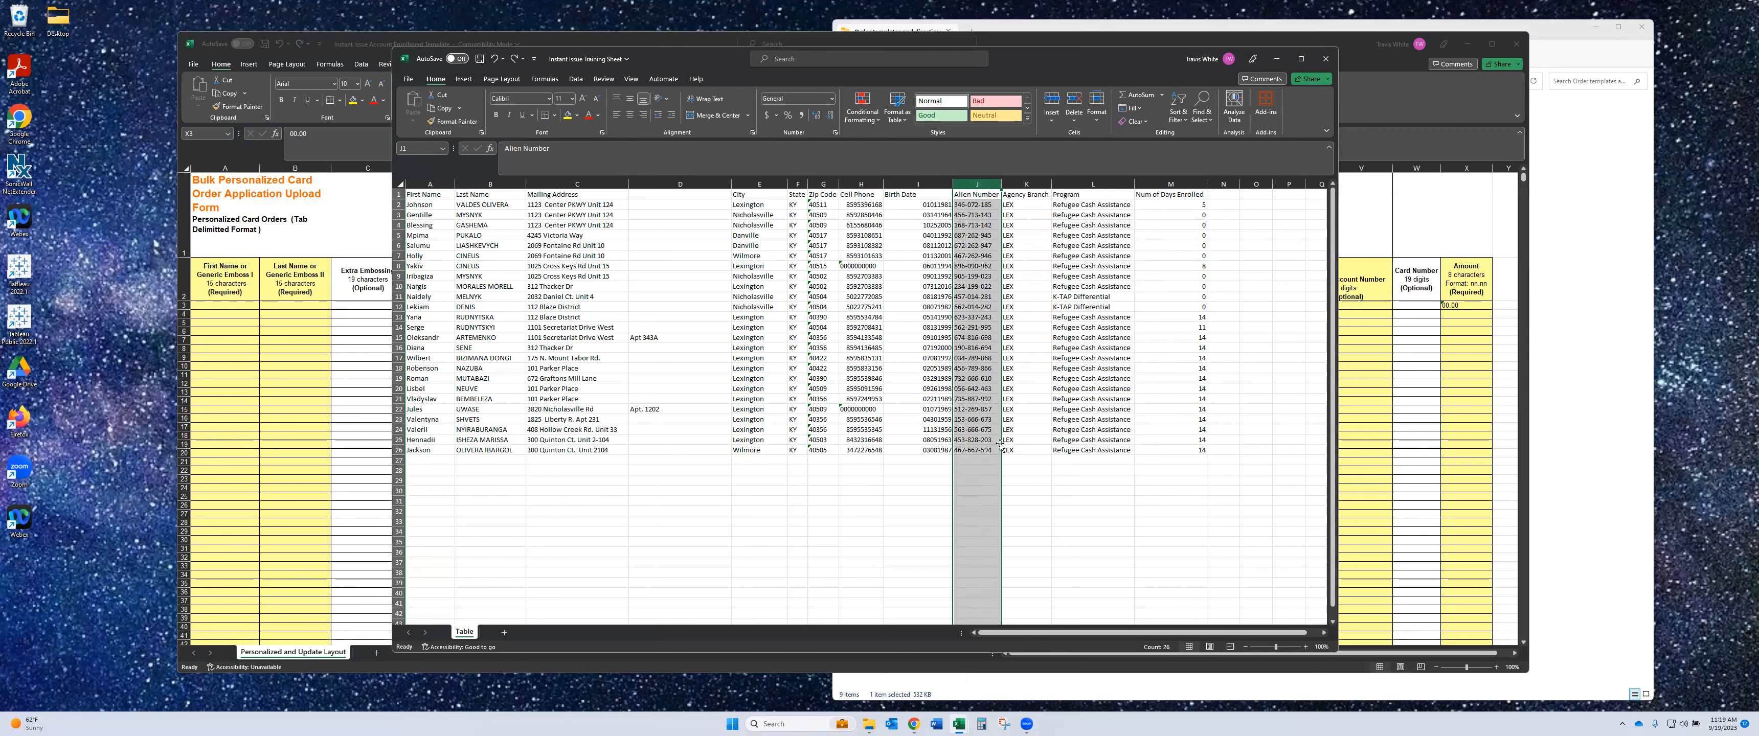
pyautogui.click(960, 358)
pyautogui.click(979, 389)
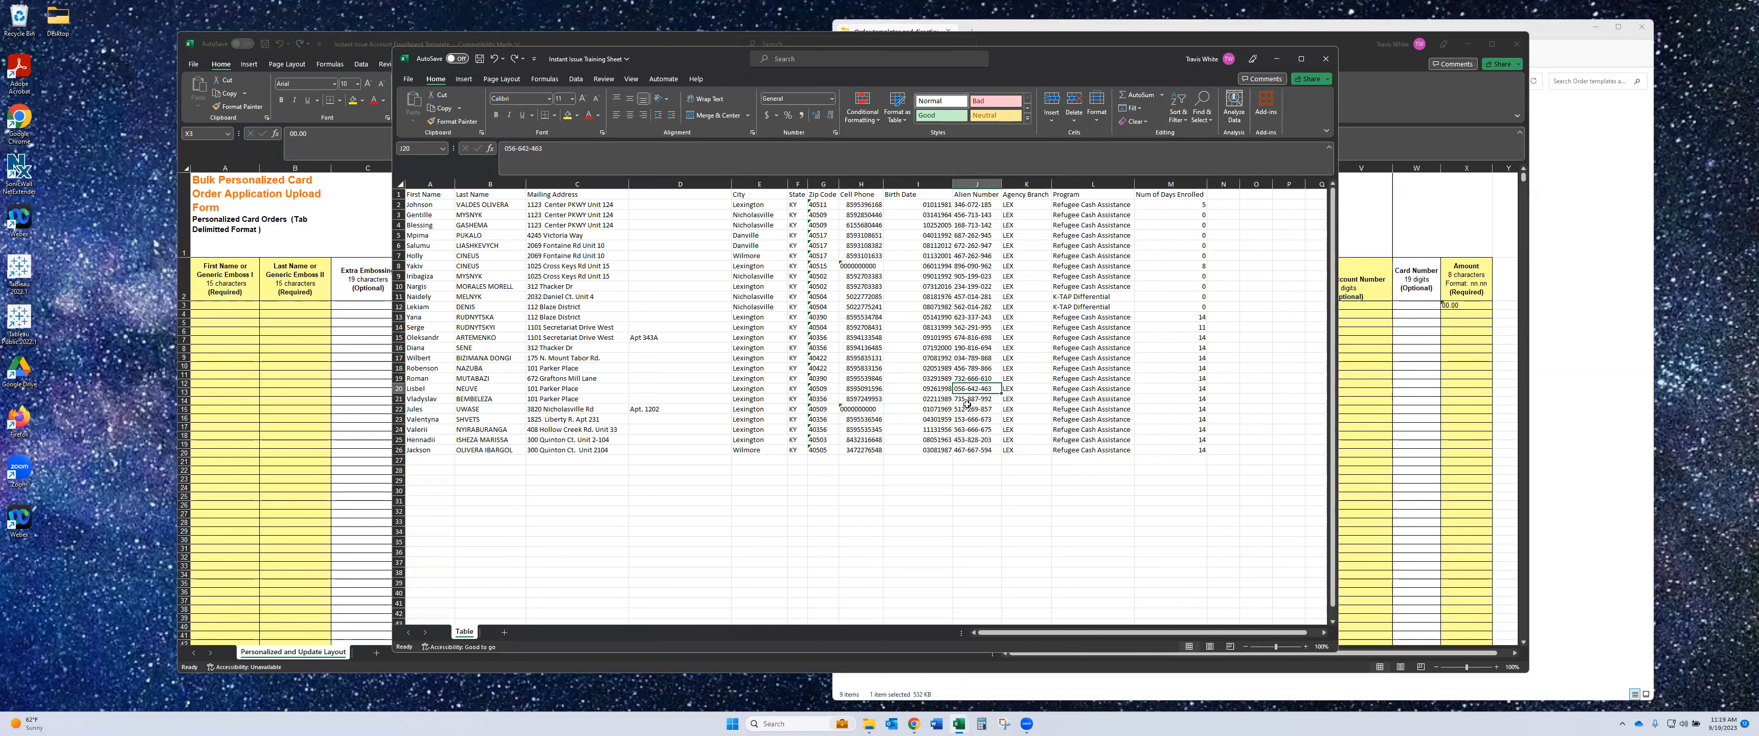
pyautogui.click(515, 59)
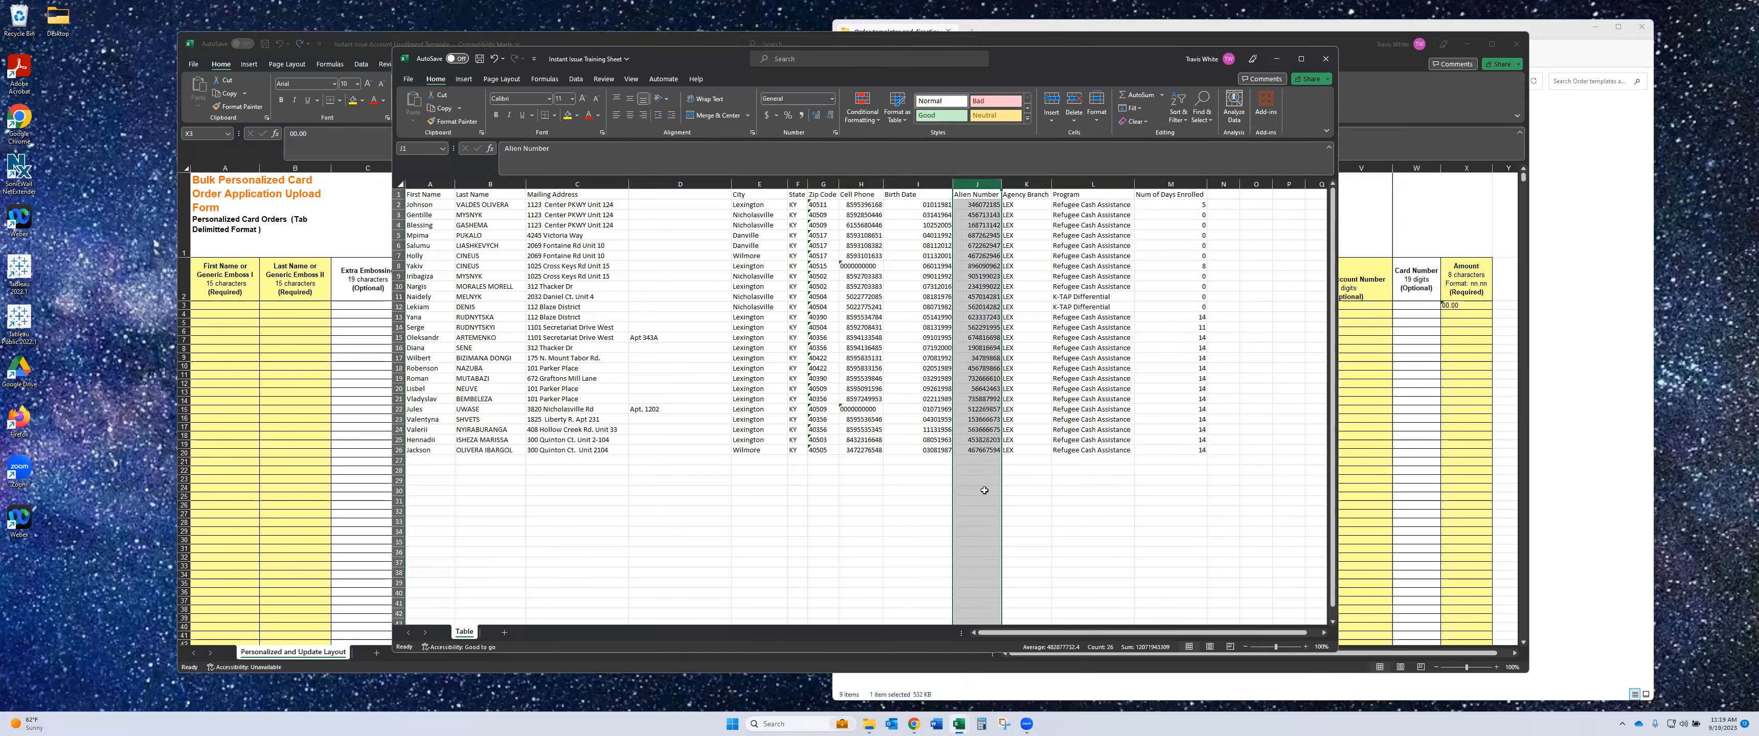
pyautogui.click(1044, 509)
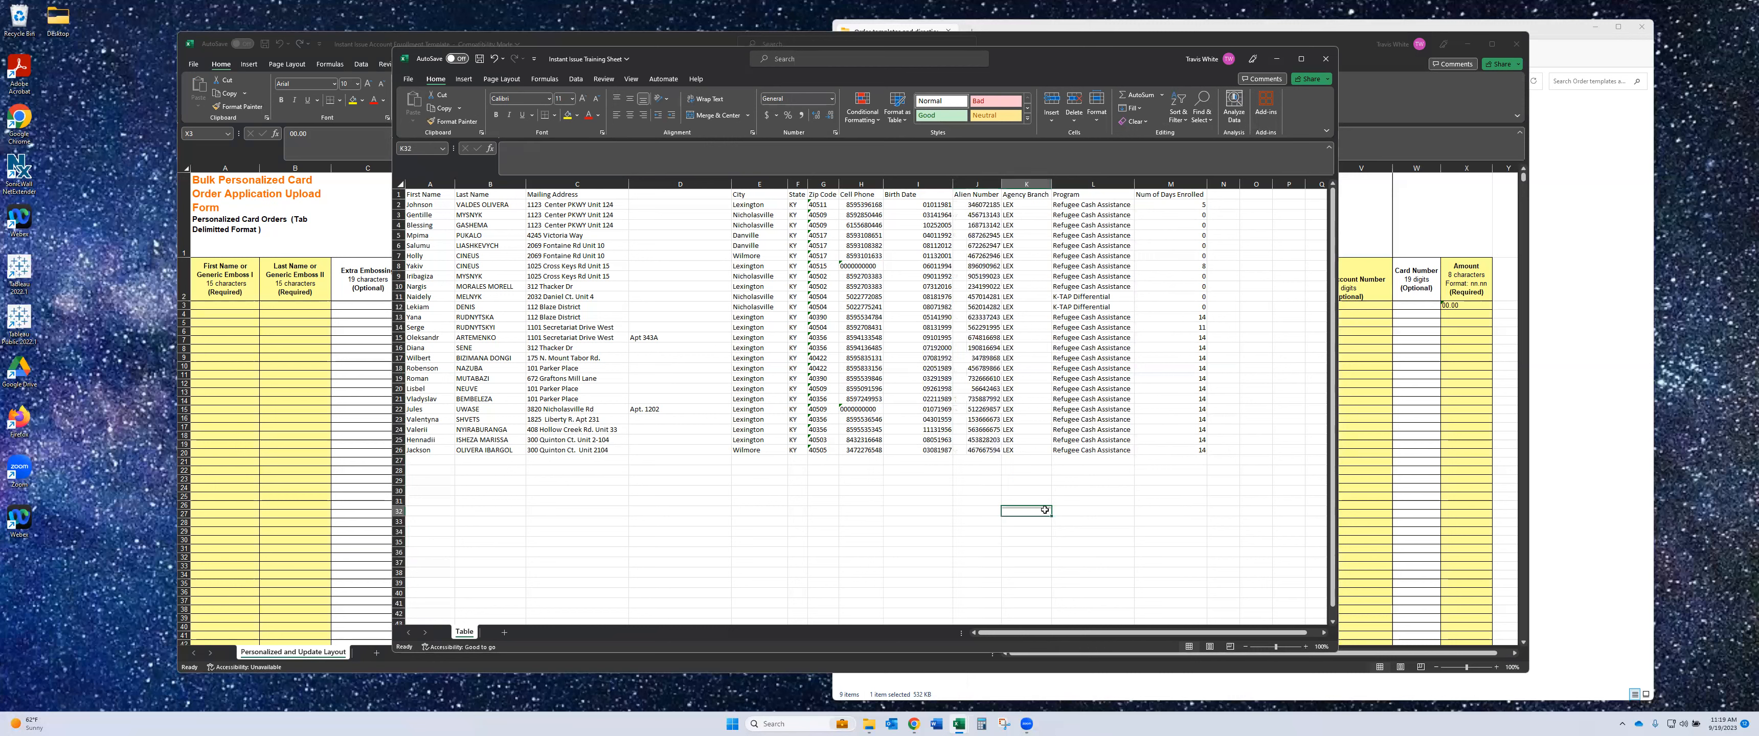
# - Restore the leading zero on the Alien Numbers in J17 and J20 using a '0 prefix
pyautogui.click(971, 360)
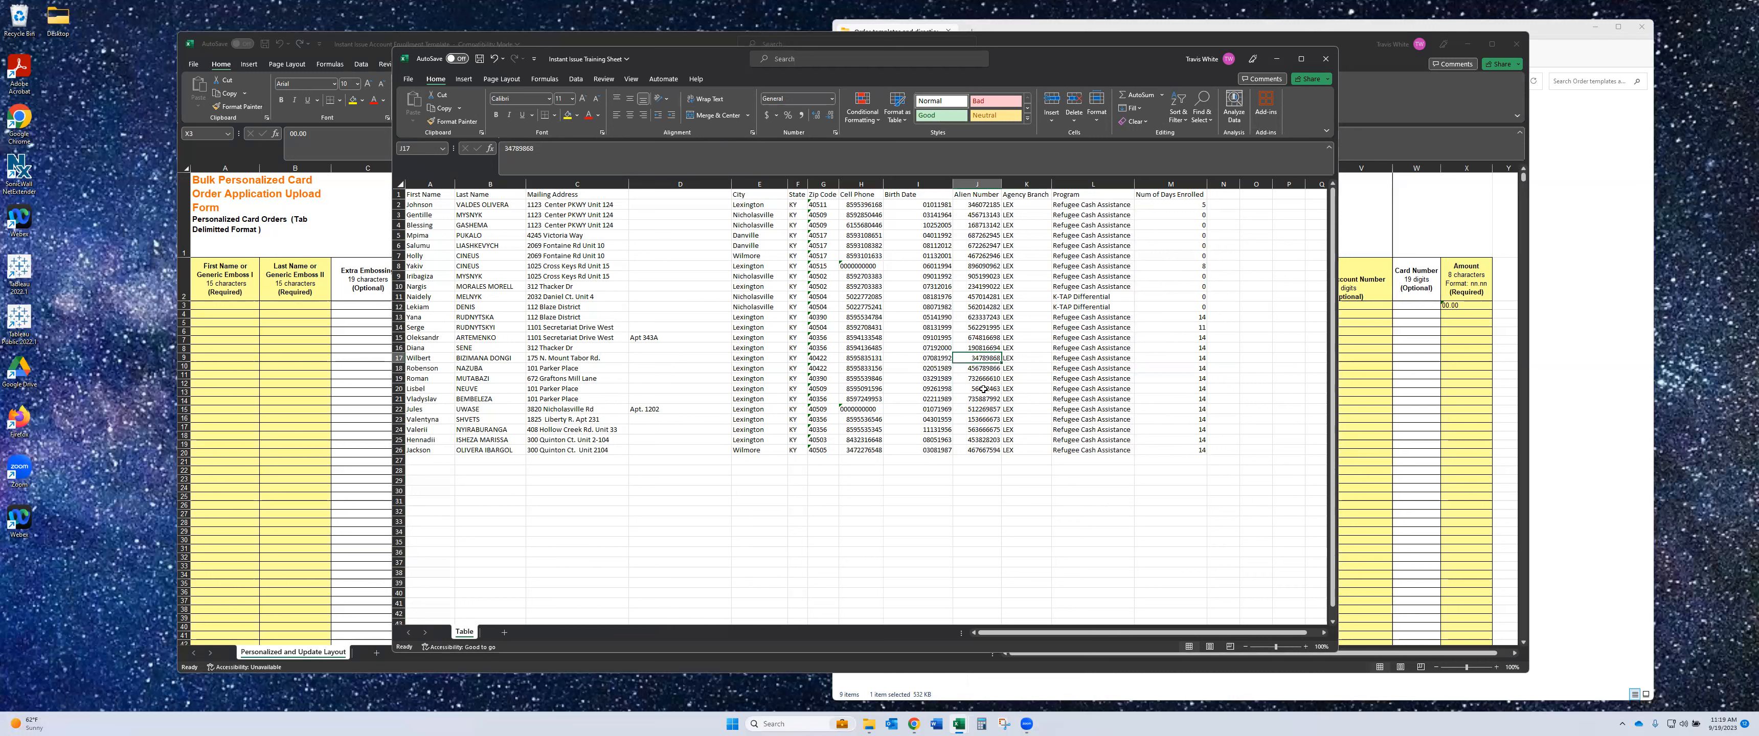
pyautogui.click(509, 149)
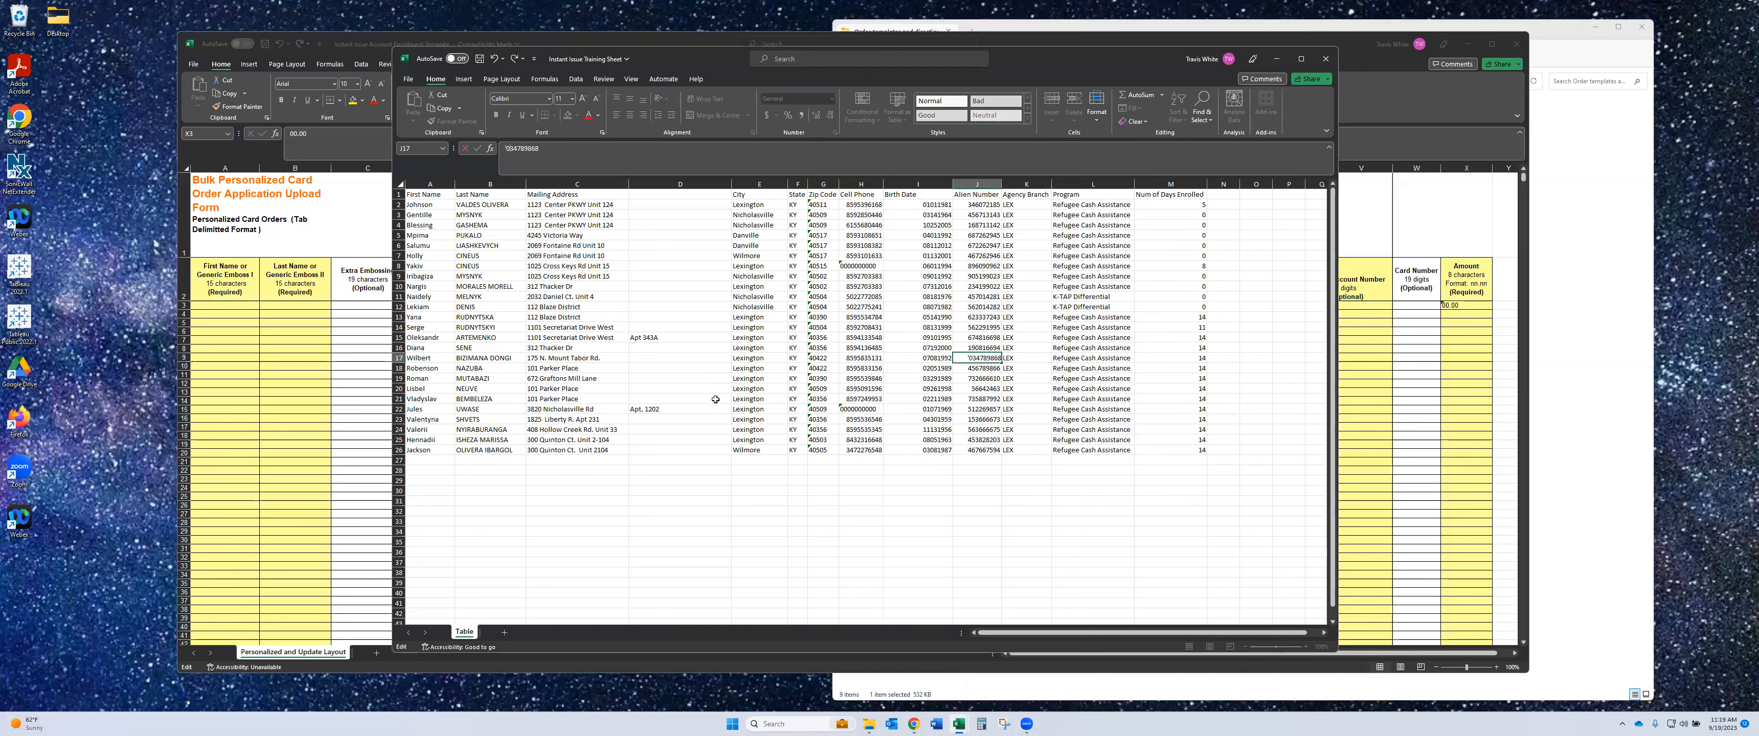
pyautogui.press('Return')
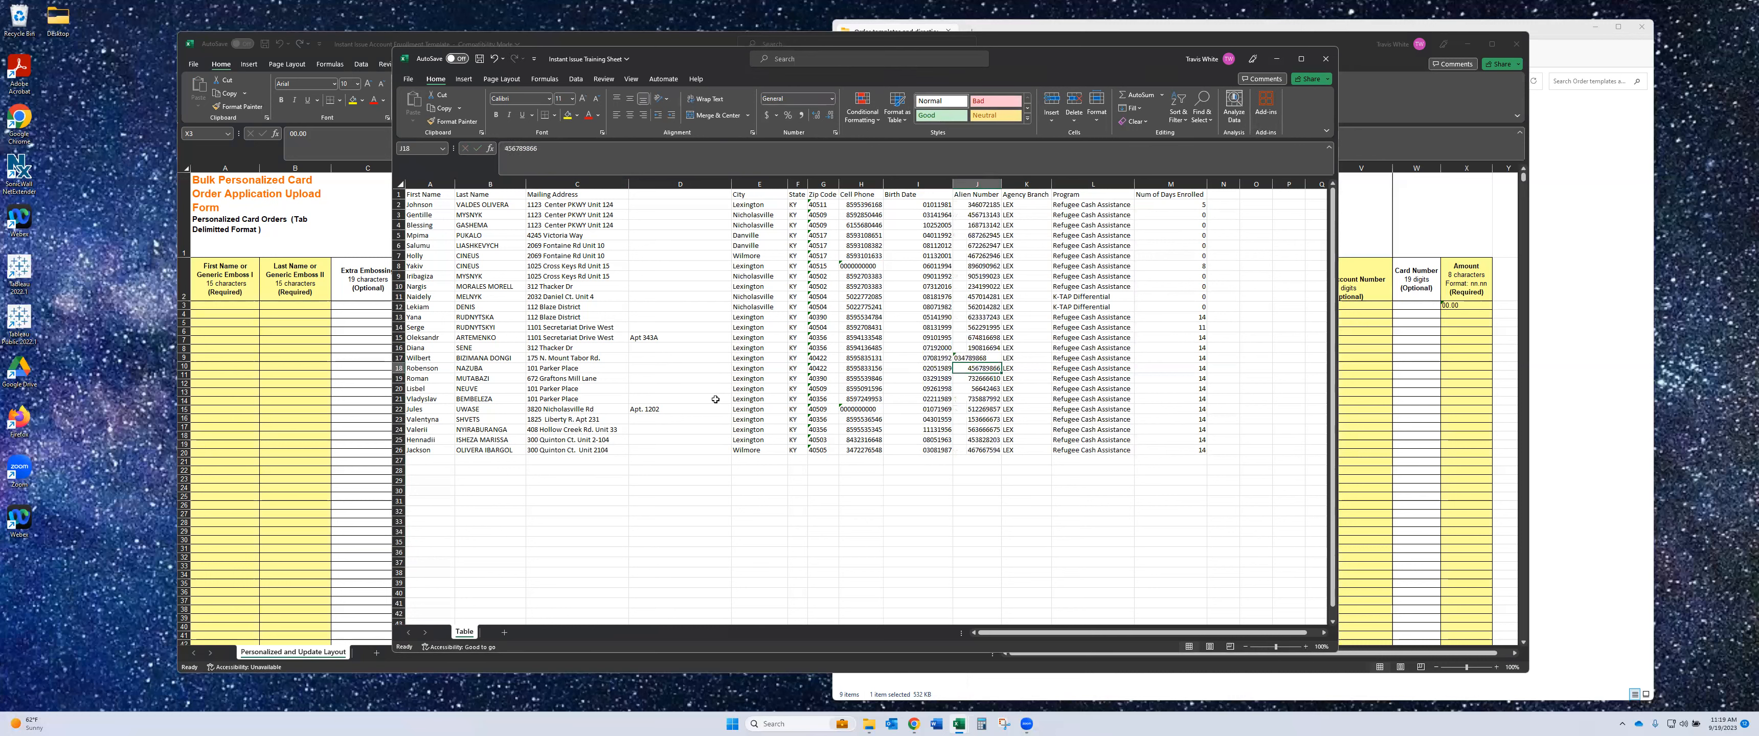
pyautogui.click(971, 389)
pyautogui.click(505, 153)
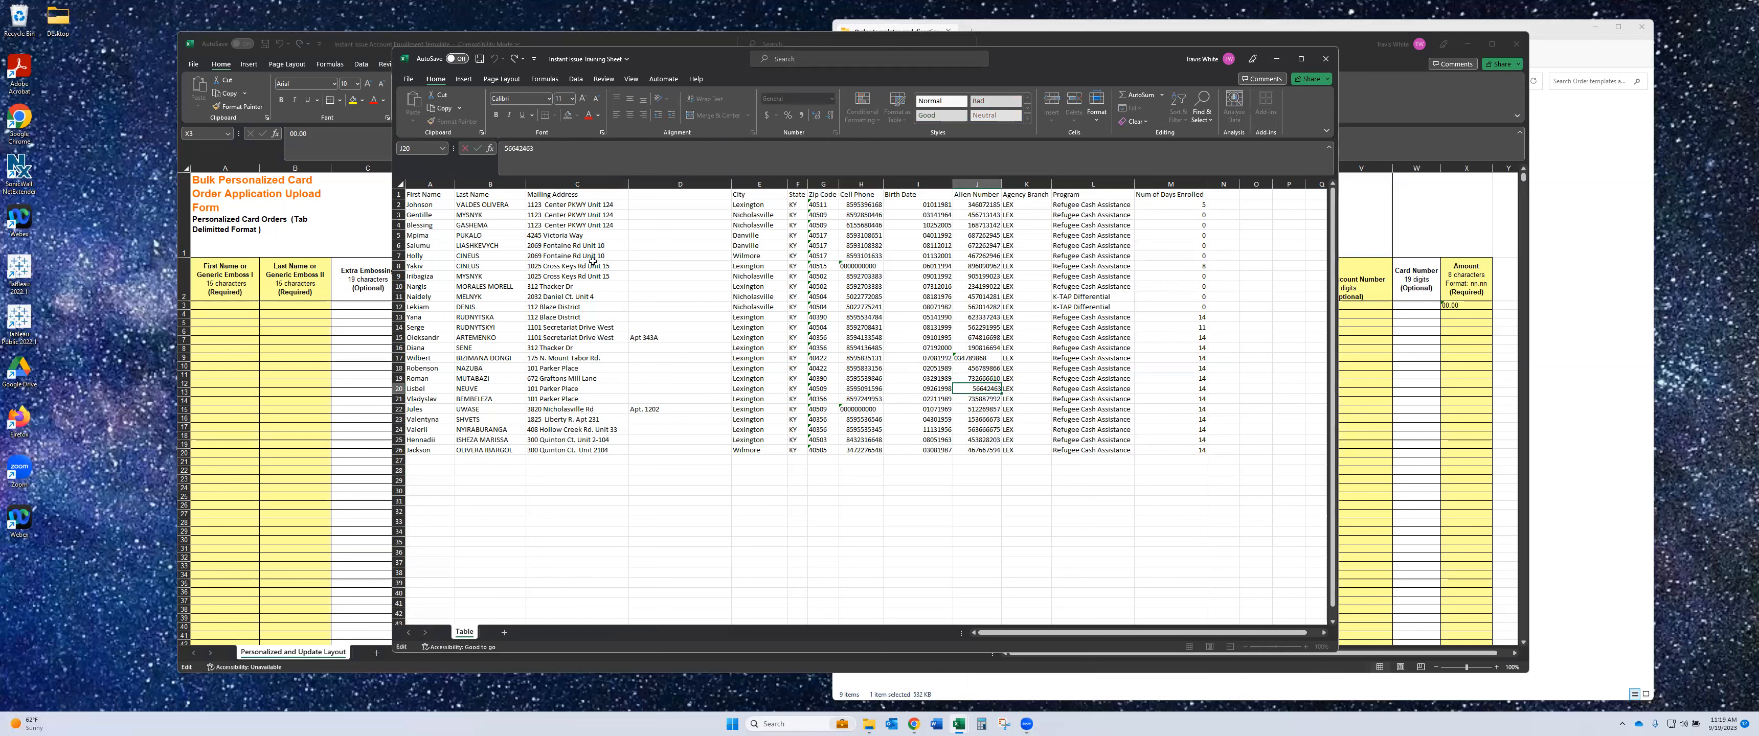
pyautogui.write("'0")
pyautogui.press('Return')
# - Right-align the Alien Number values J2:J25 and the Cell Phone values H2:H26
pyautogui.moveTo(983, 205); pyautogui.dragTo(992, 451)
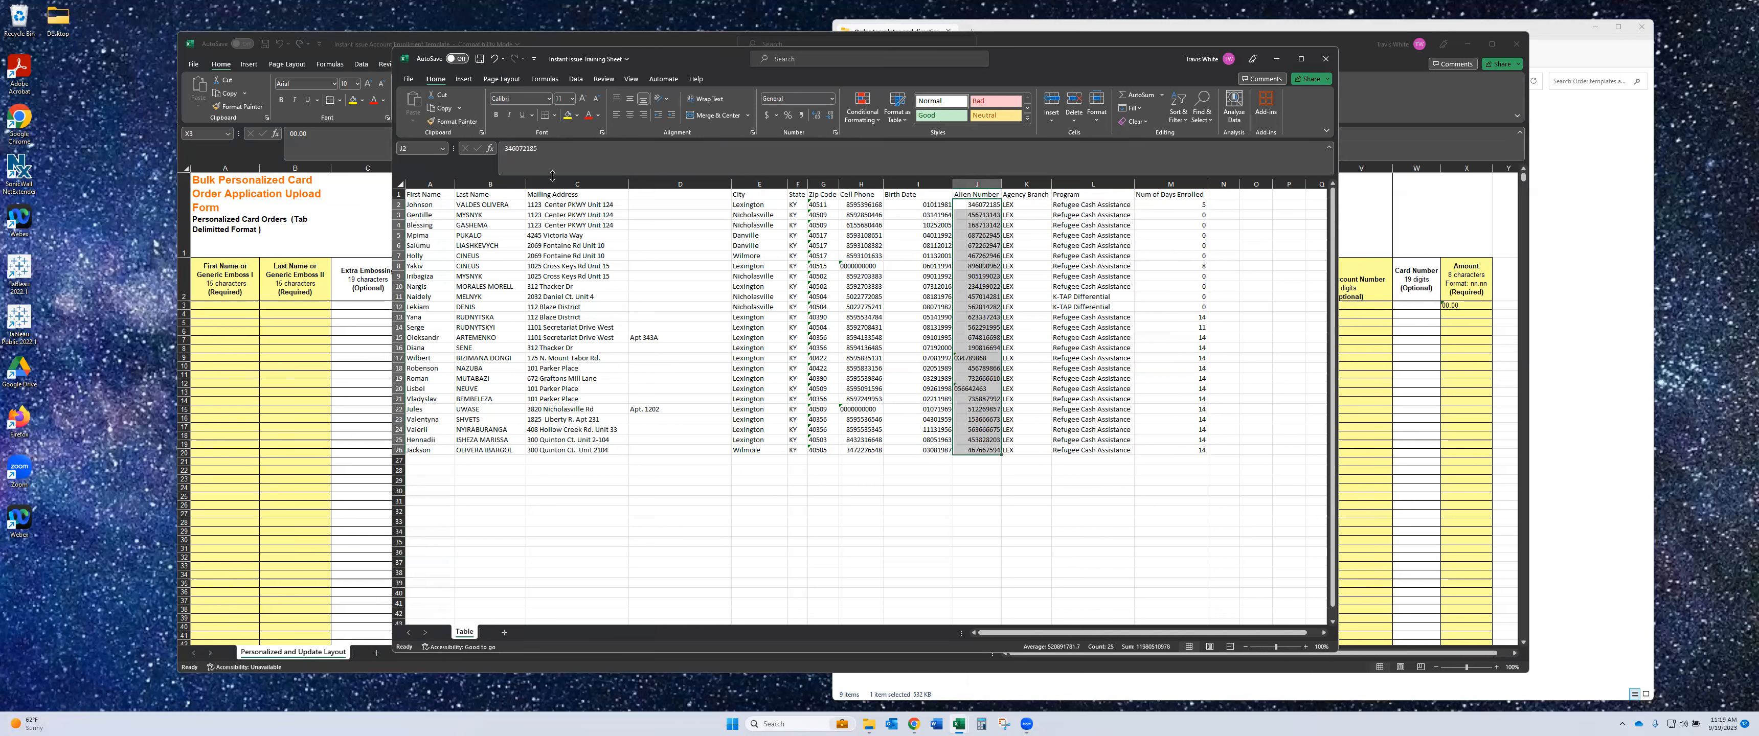
pyautogui.click(642, 120)
pyautogui.click(1012, 480)
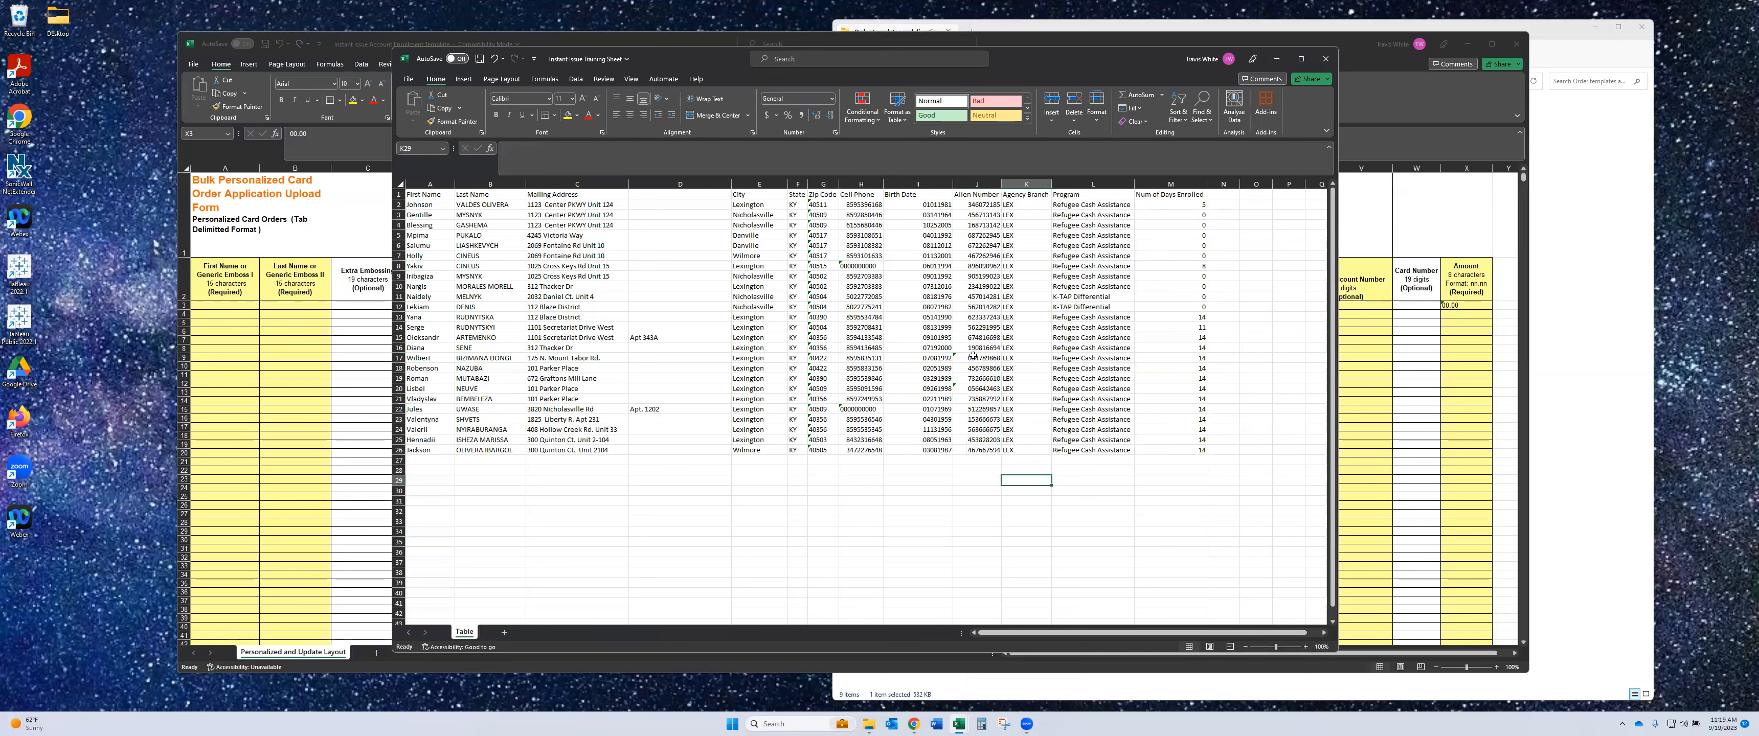
pyautogui.moveTo(860, 204); pyautogui.dragTo(860, 450)
pyautogui.click(643, 115)
pyautogui.click(908, 481)
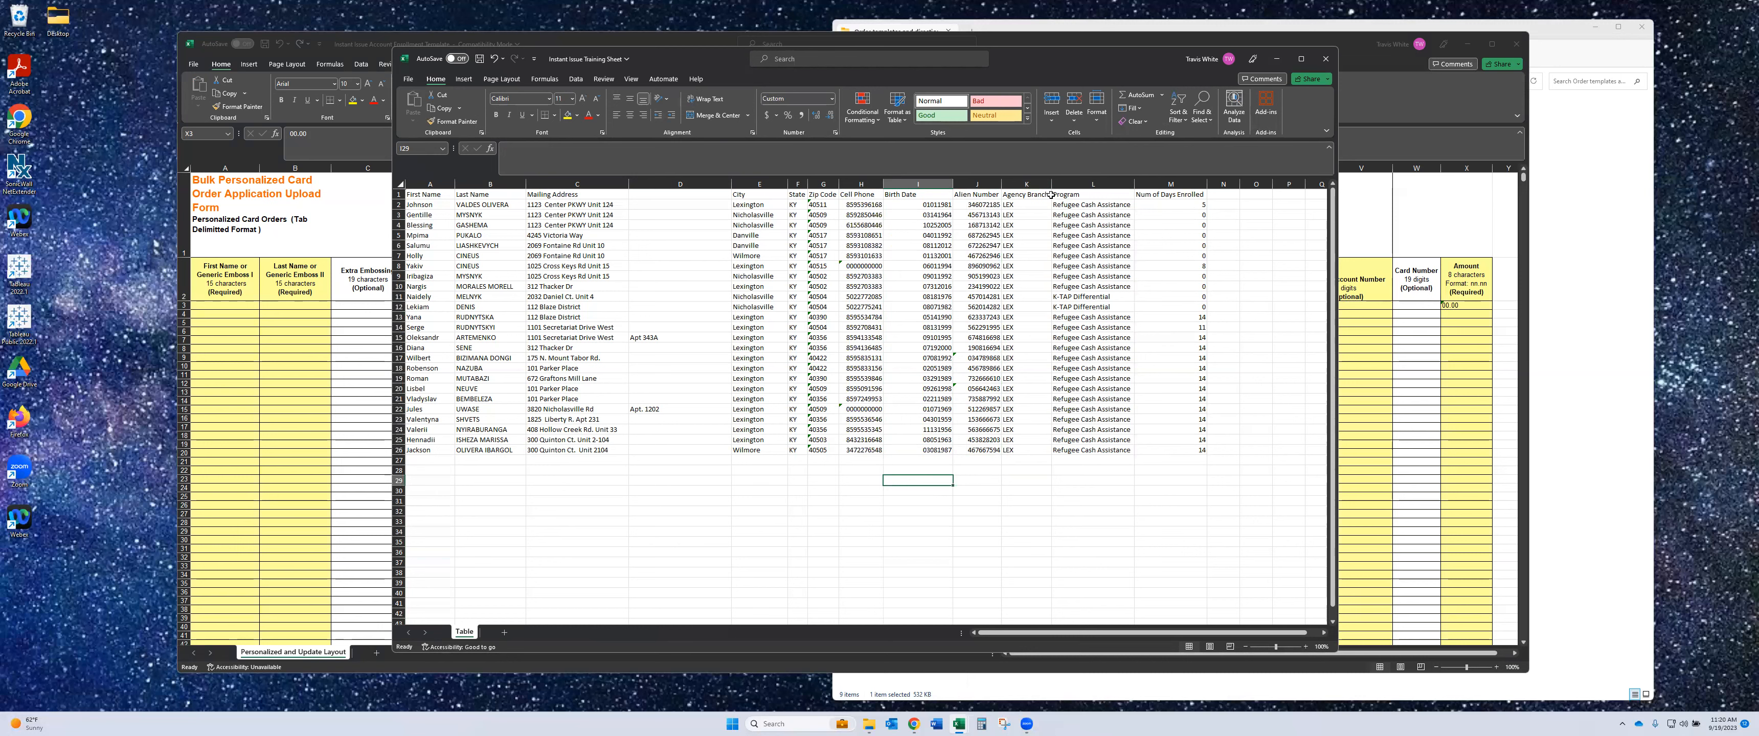
pyautogui.moveTo(1027, 183); pyautogui.dragTo(1190, 192)
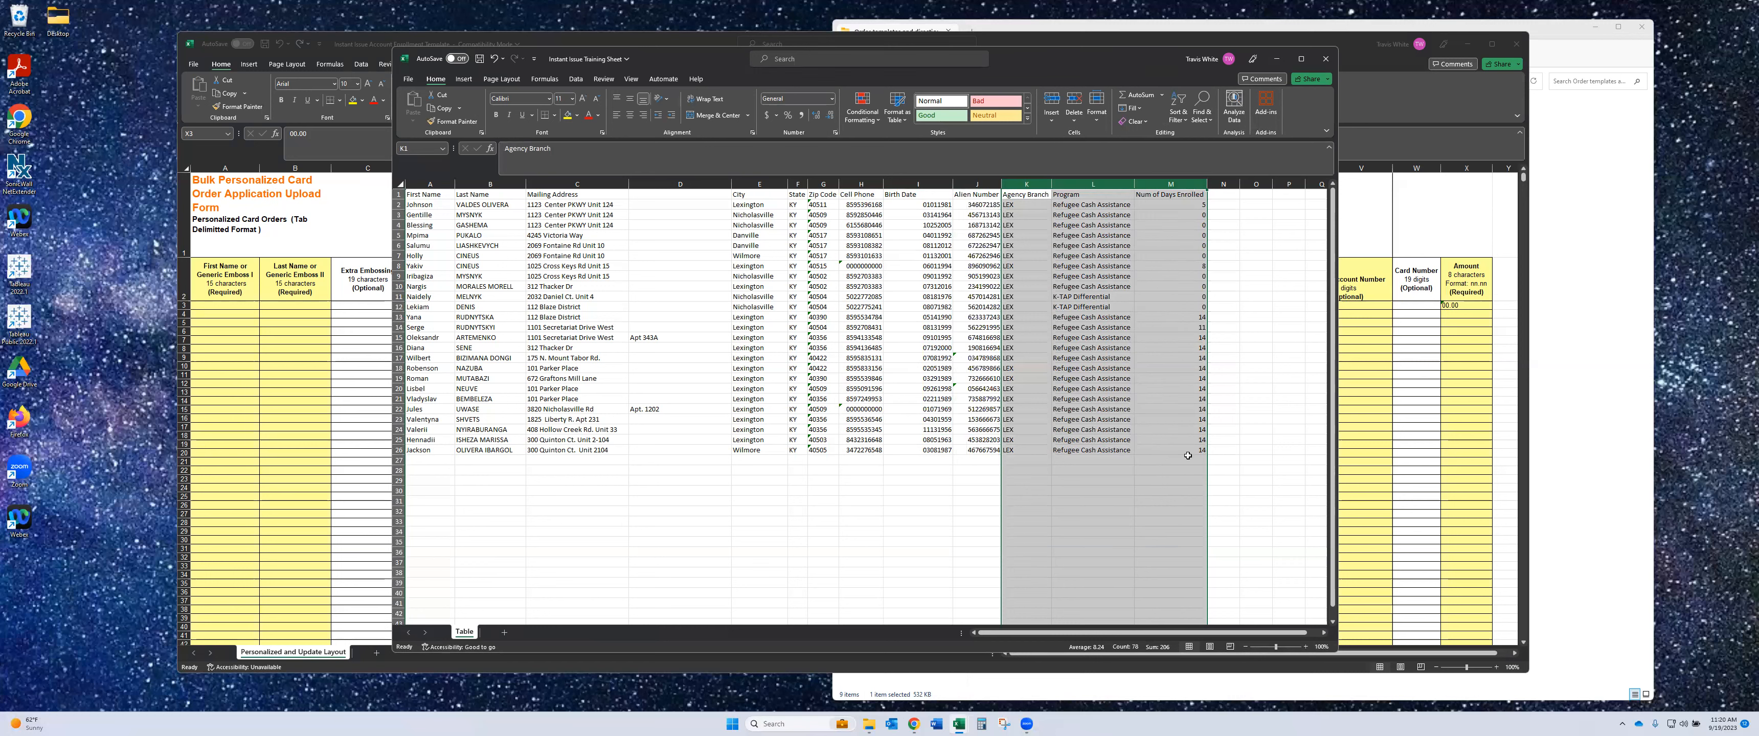
pyautogui.click(1258, 449)
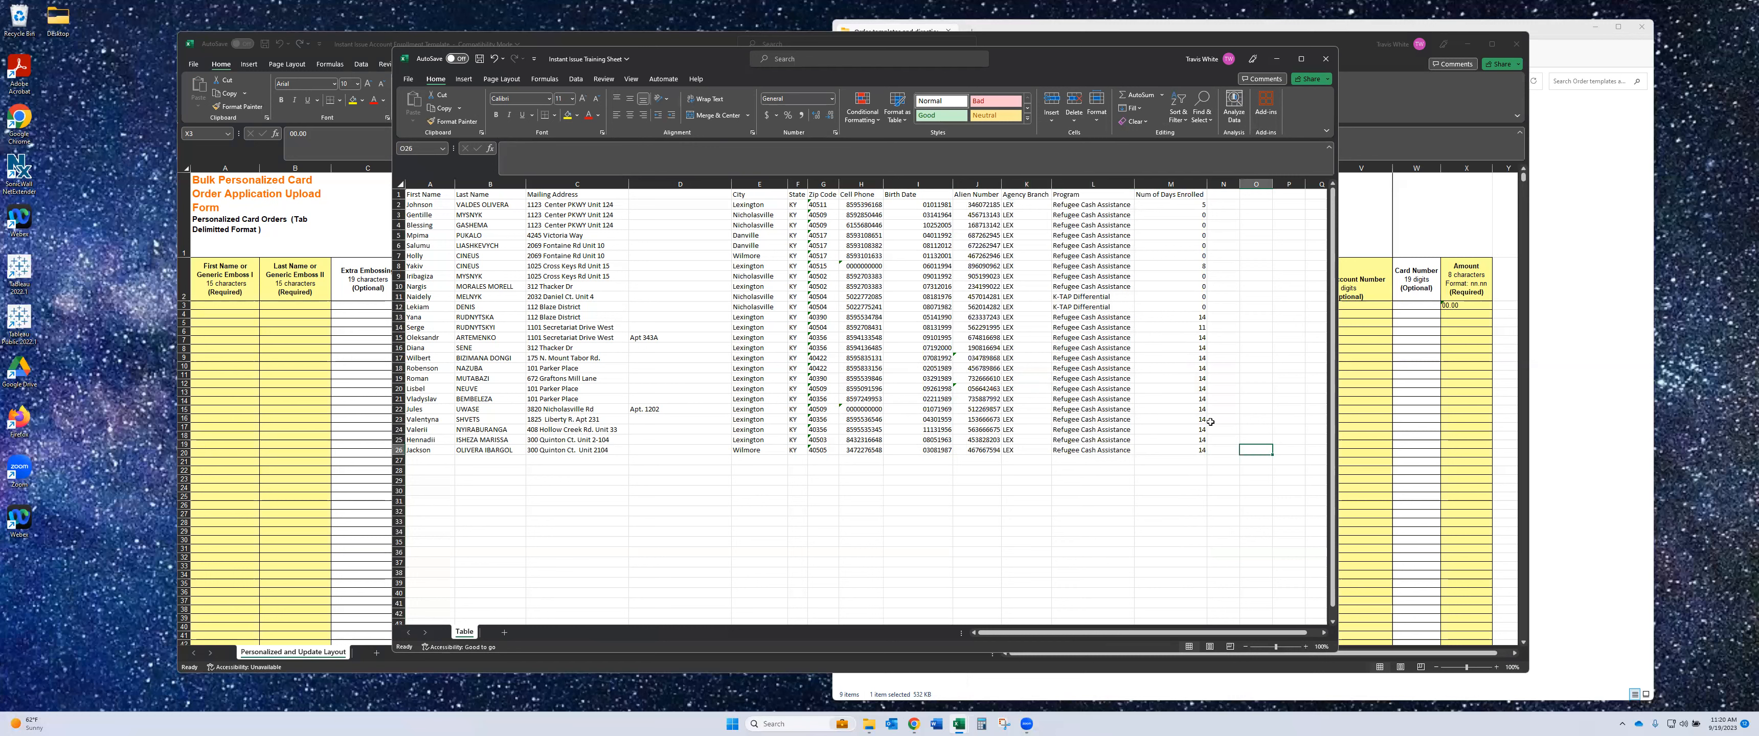
pyautogui.moveTo(1184, 317); pyautogui.dragTo(429, 448)
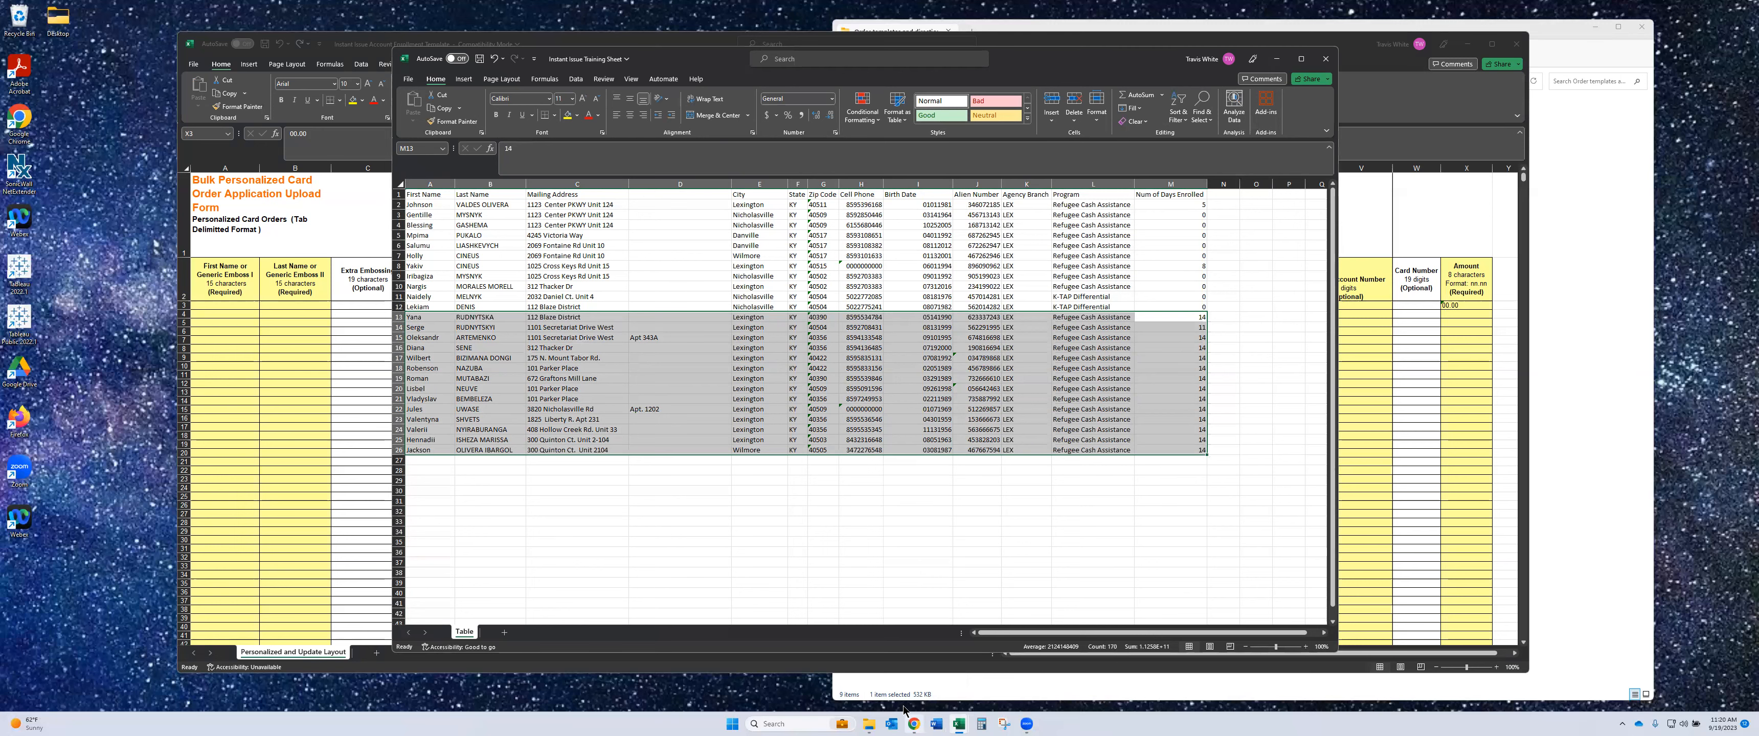
pyautogui.click(911, 721)
# - Sign in to ClientTrack in Chrome, view the enrollment report, then go back to the Excel training sheet
pyautogui.click(450, 13)
pyautogui.click(828, 517)
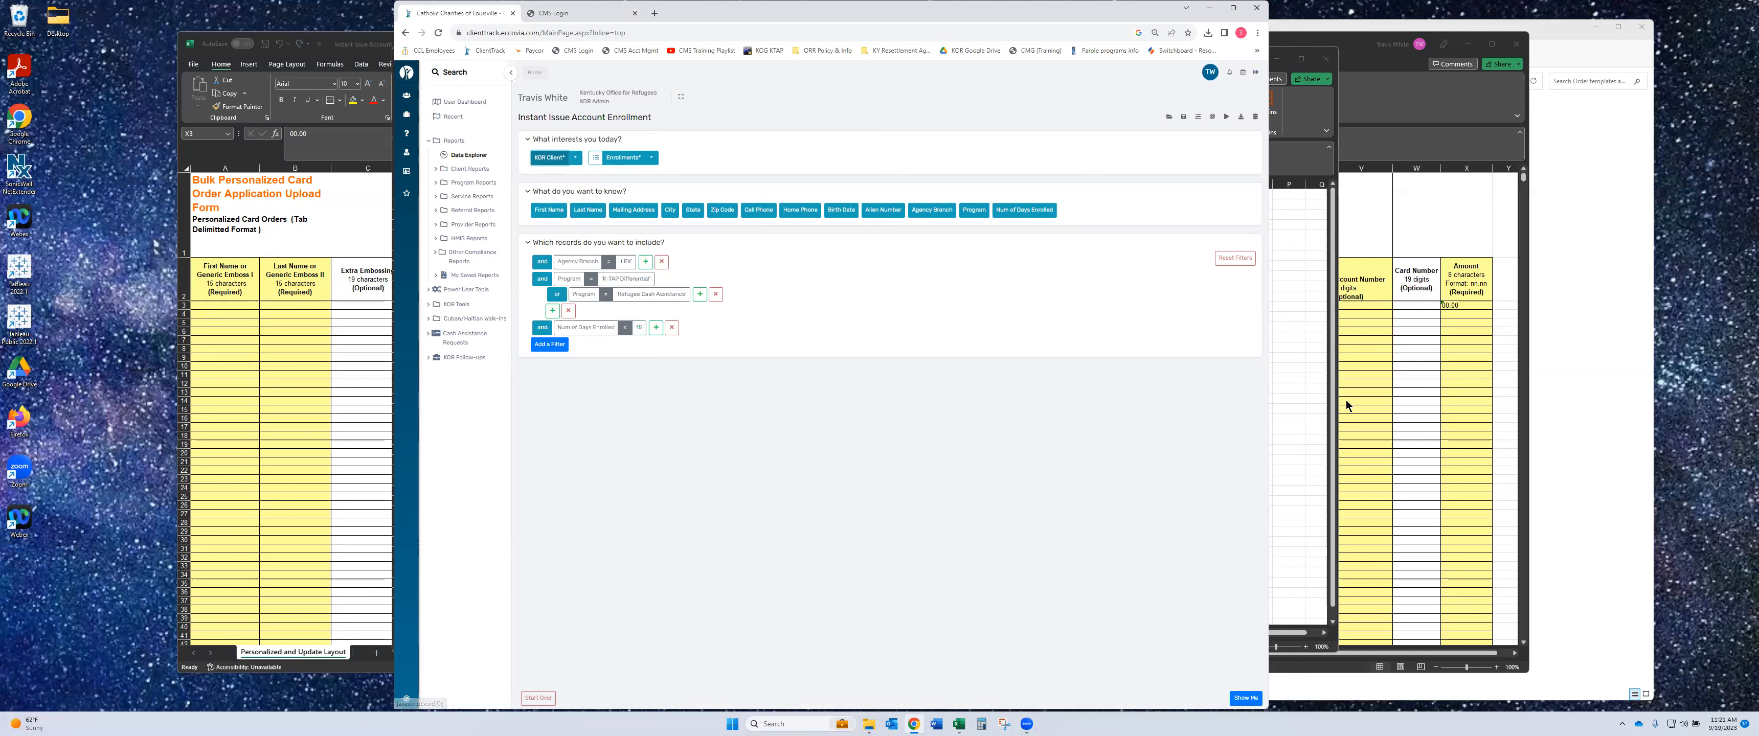
pyautogui.click(1317, 406)
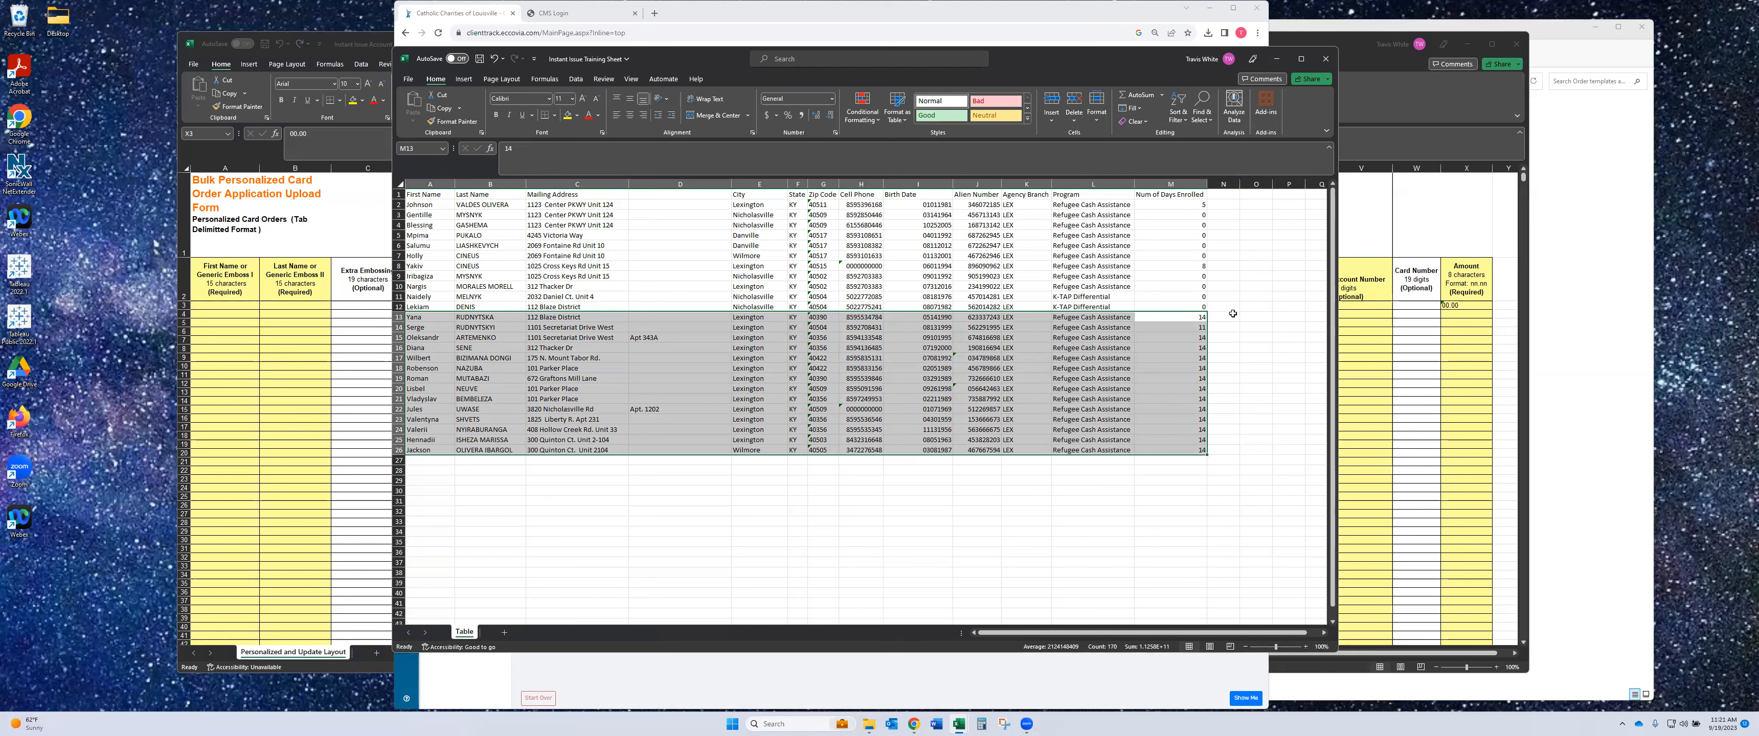
# - Copy the training sheet's client data A2:J26 and paste it into the enrollment template at A3
pyautogui.moveTo(1222, 317); pyautogui.dragTo(1221, 440)
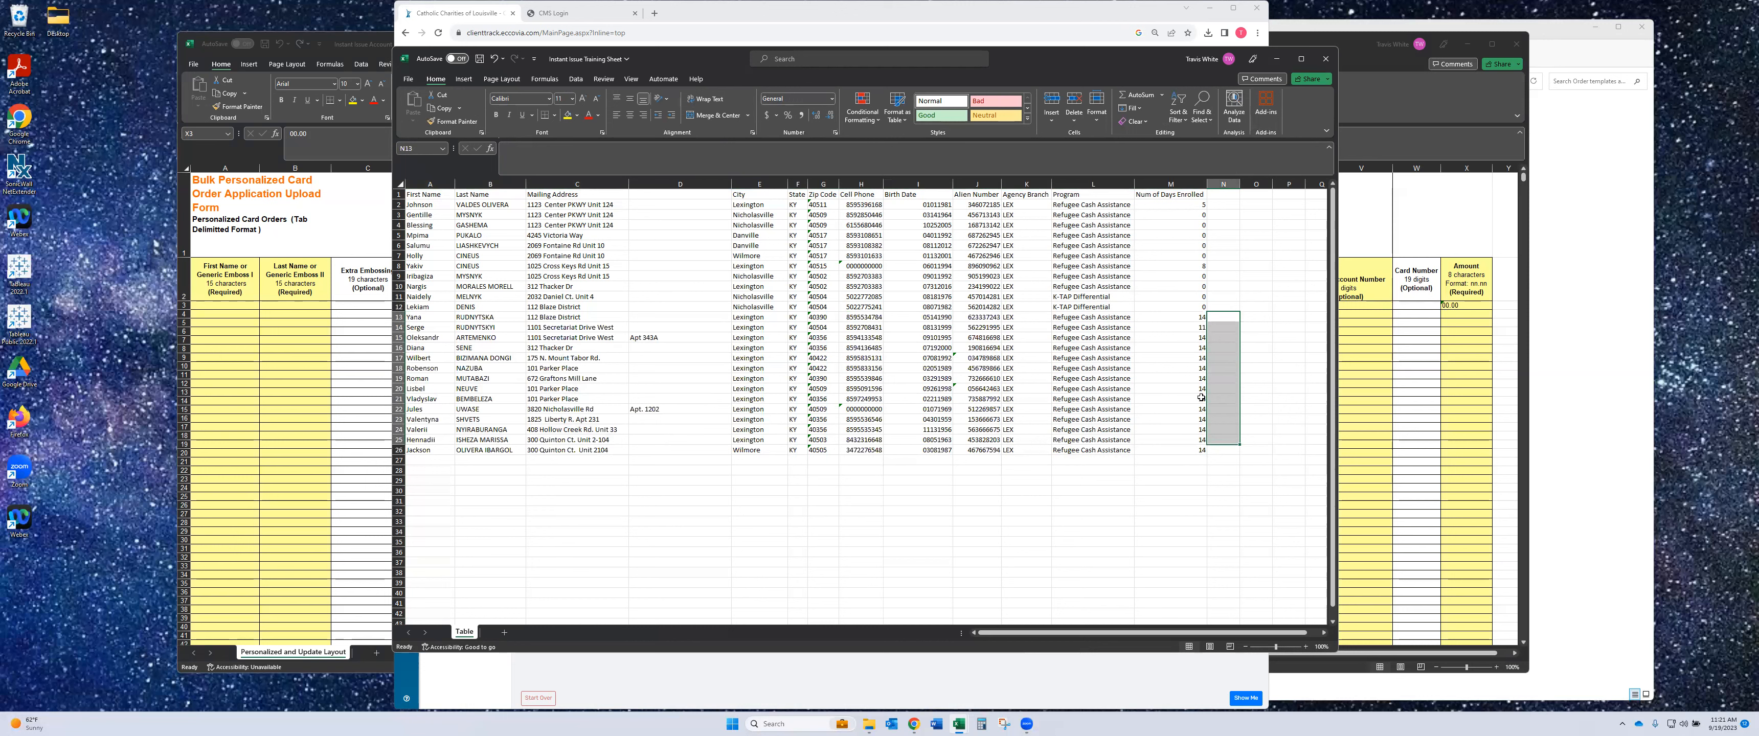
pyautogui.click(400, 317)
pyautogui.moveTo(401, 342); pyautogui.dragTo(399, 450)
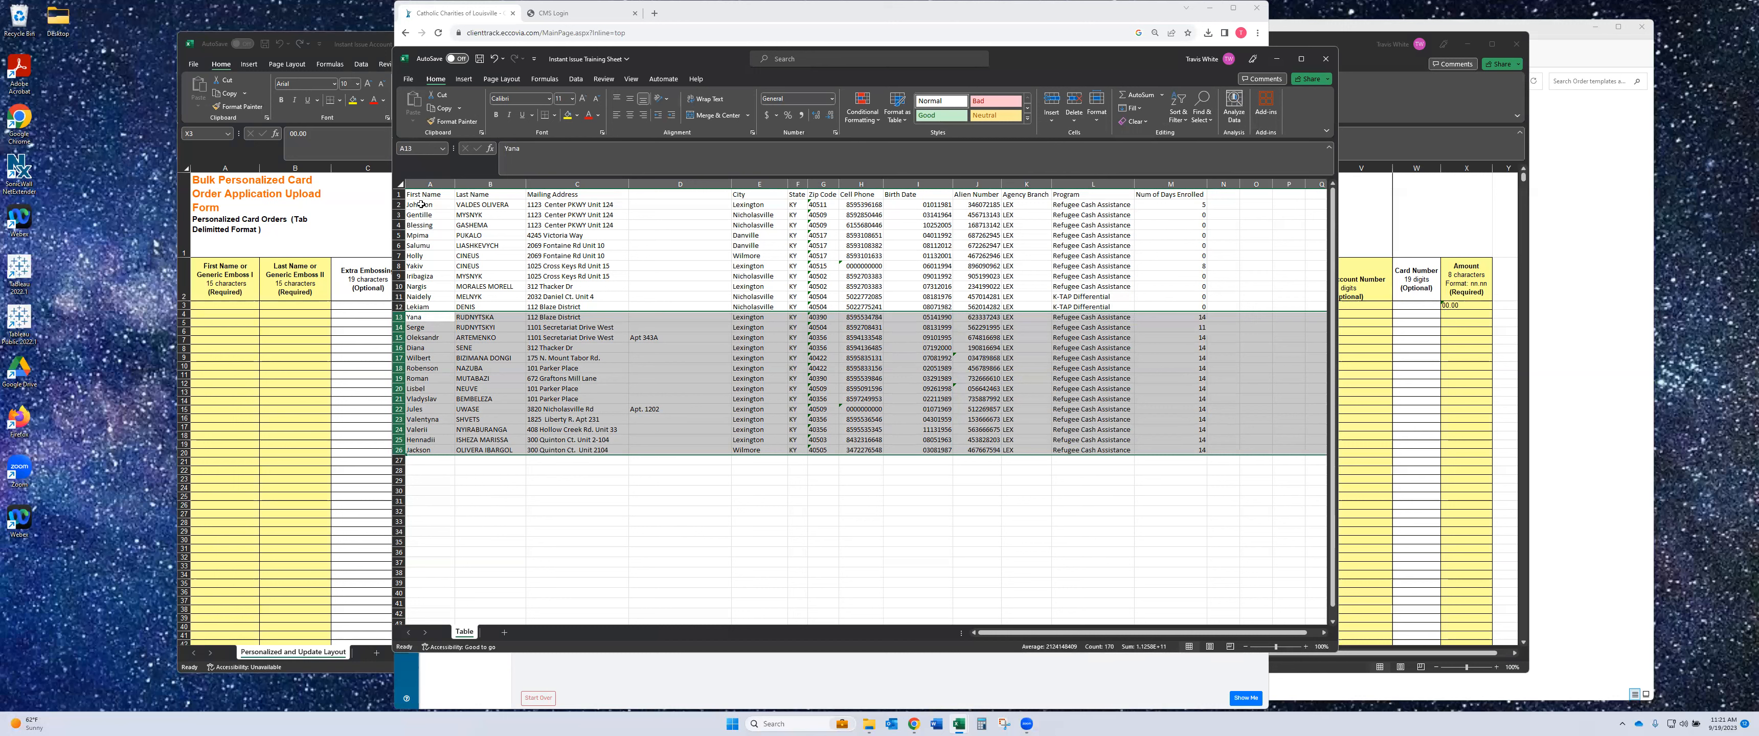
pyautogui.moveTo(421, 204); pyautogui.dragTo(969, 451)
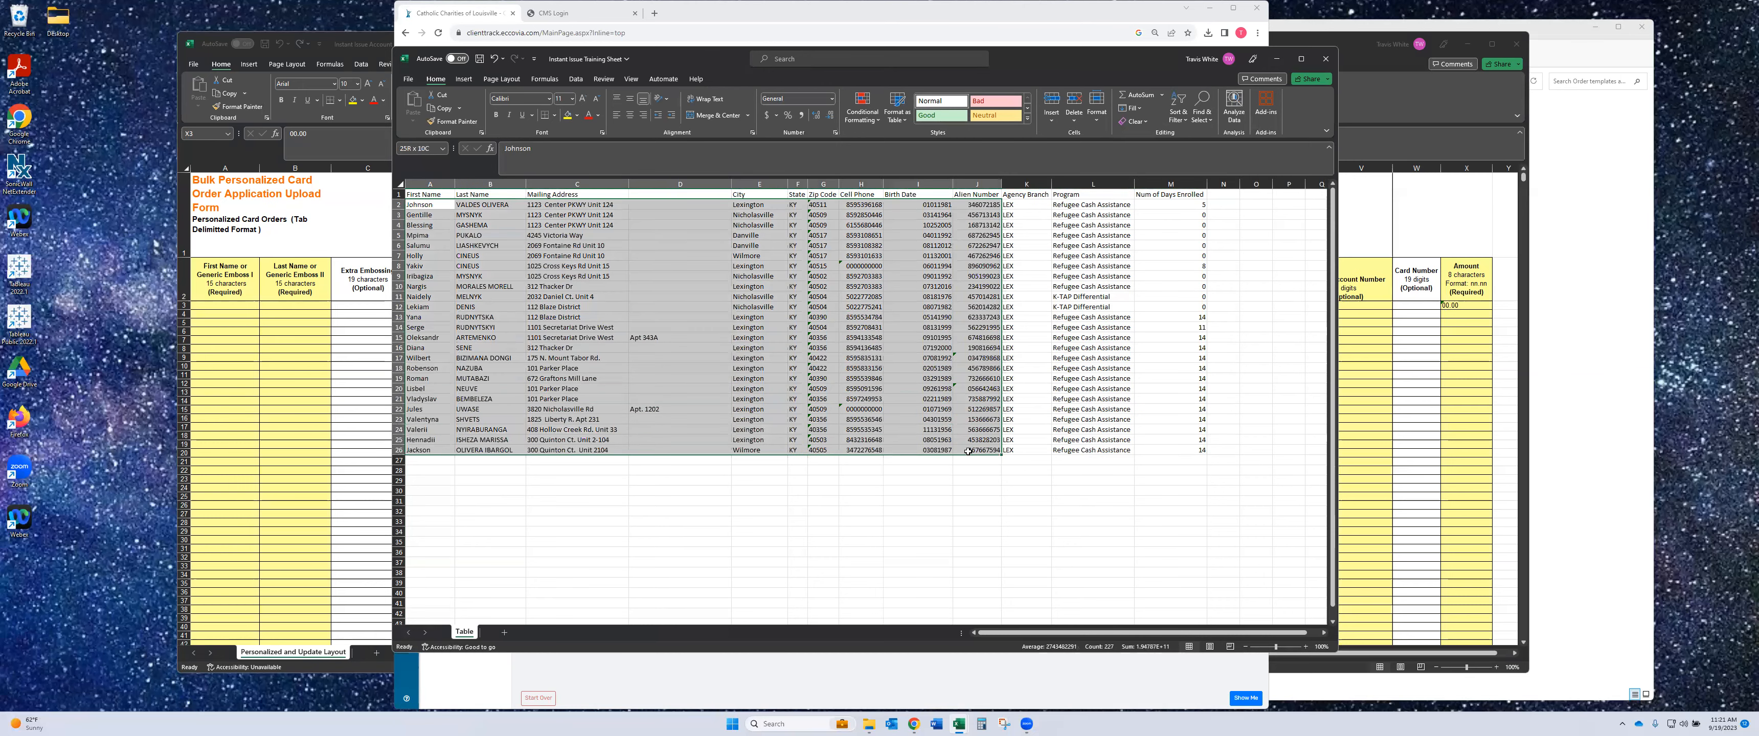
pyautogui.hotkey('ctrl', 'c')
pyautogui.click(227, 304)
pyautogui.click(227, 304)
pyautogui.hotkey('ctrl', 'v')
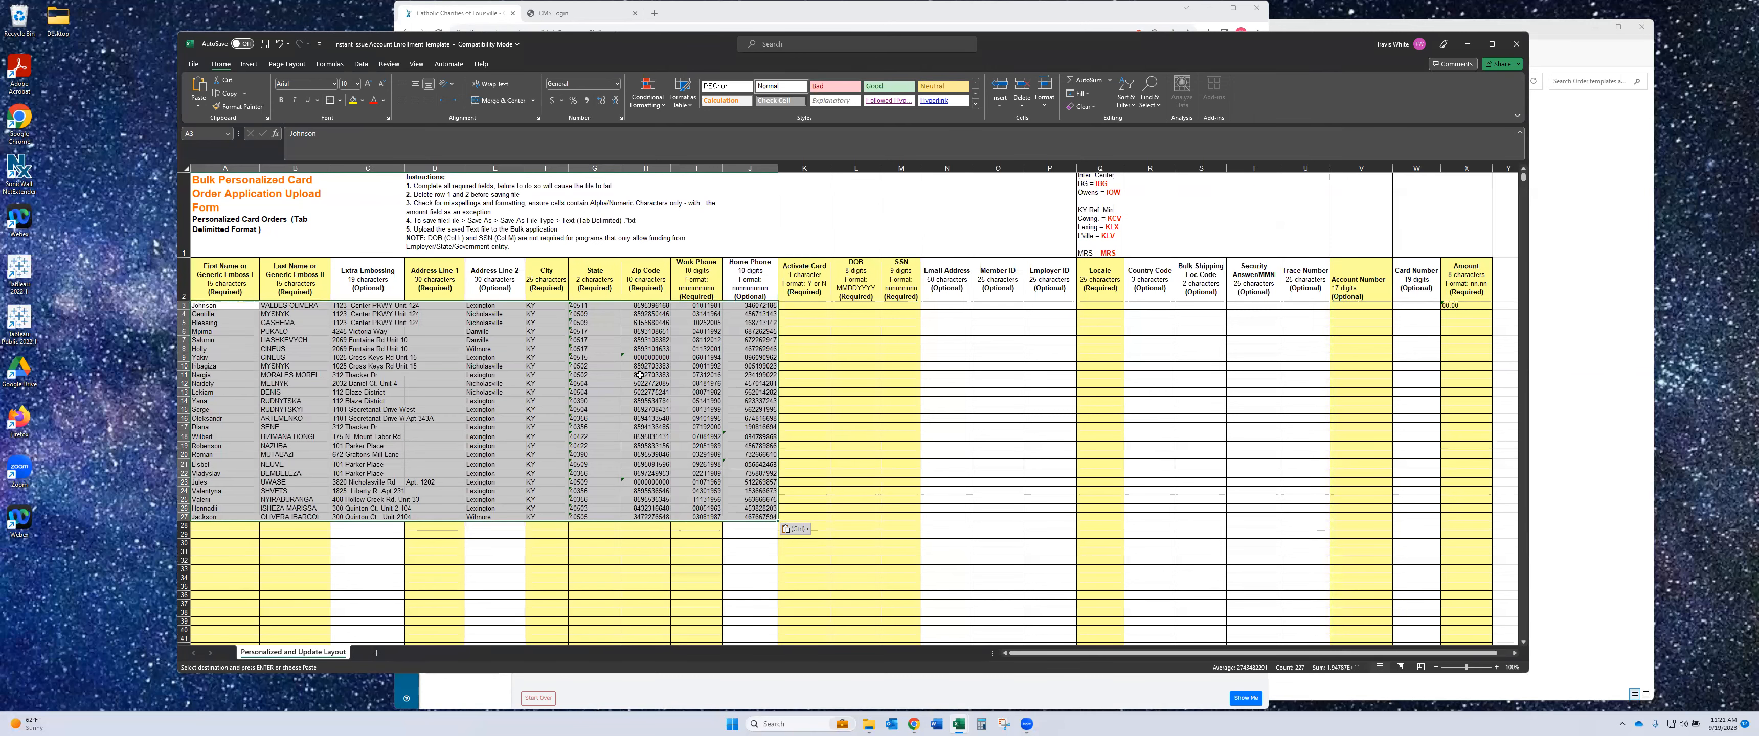
# - Apply Duplicate Values highlighting to the Home Phone column, then undo the pasted client rows
pyautogui.click(246, 169)
pyautogui.click(649, 102)
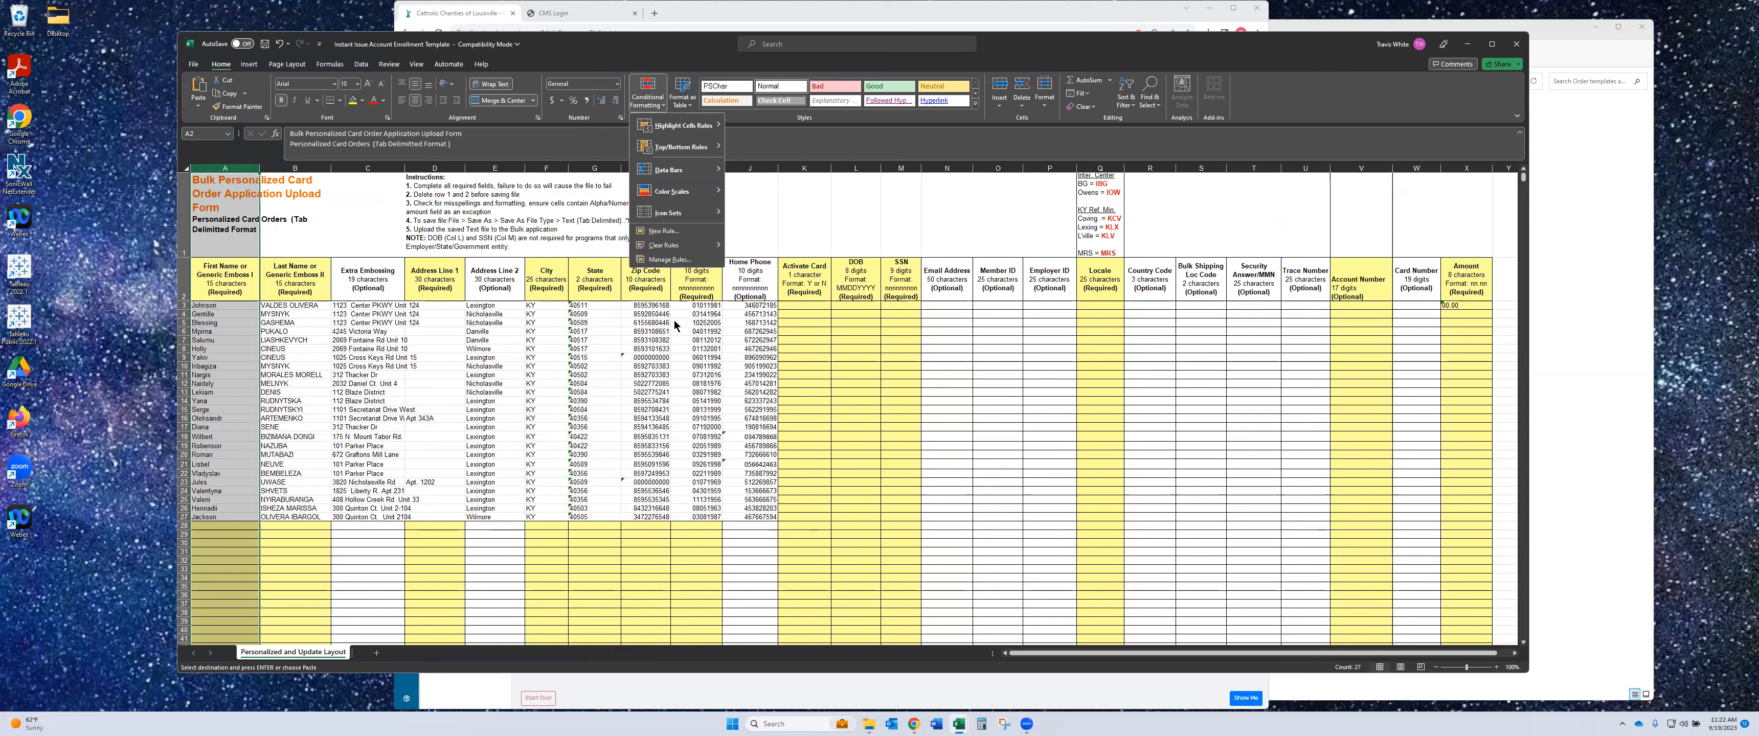
pyautogui.click(741, 314)
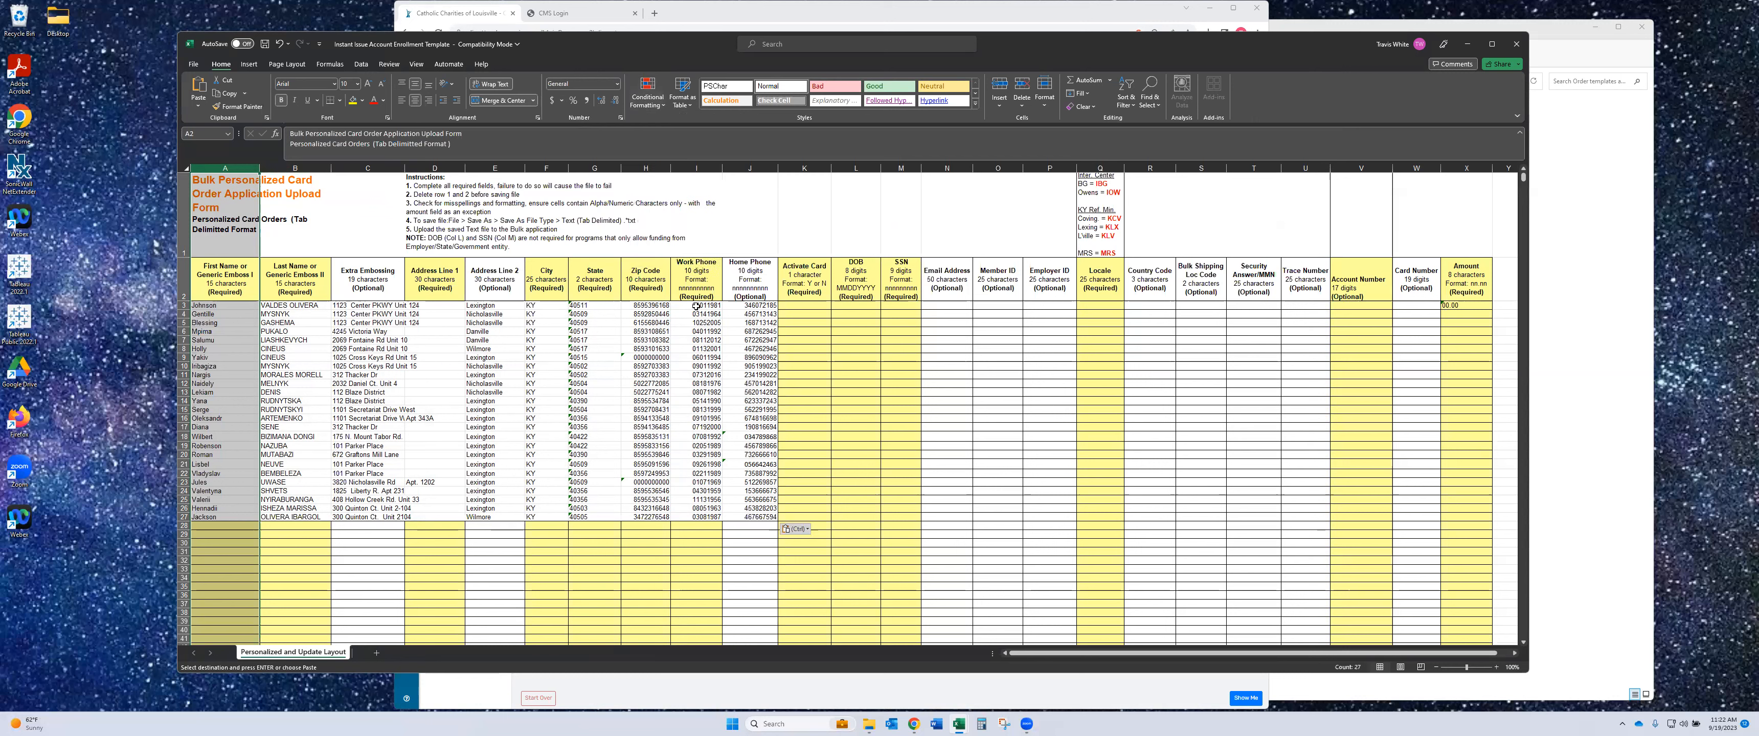
pyautogui.click(741, 314)
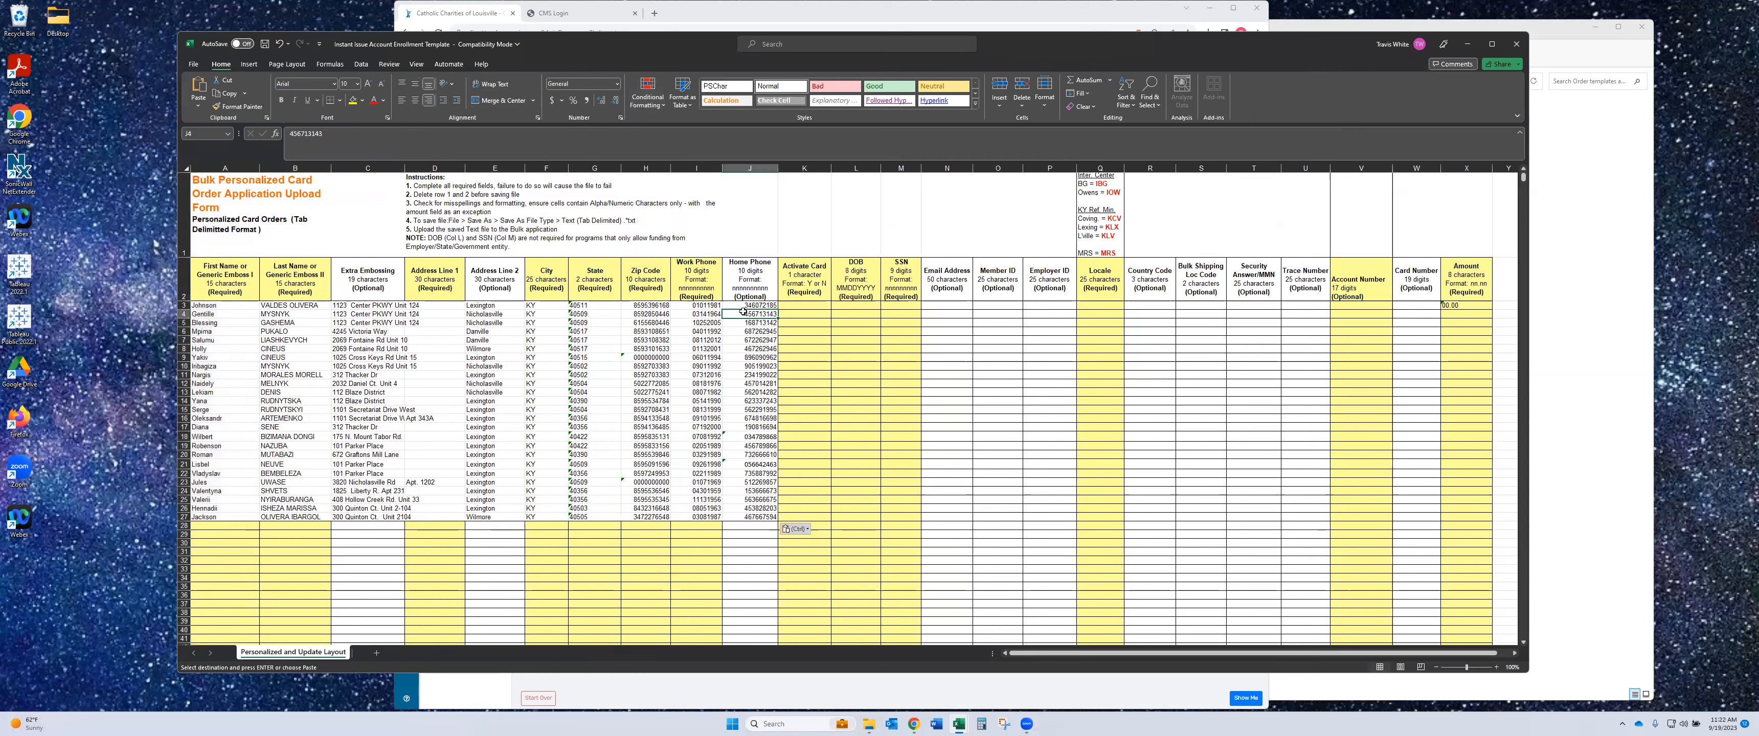
pyautogui.click(750, 168)
pyautogui.click(654, 106)
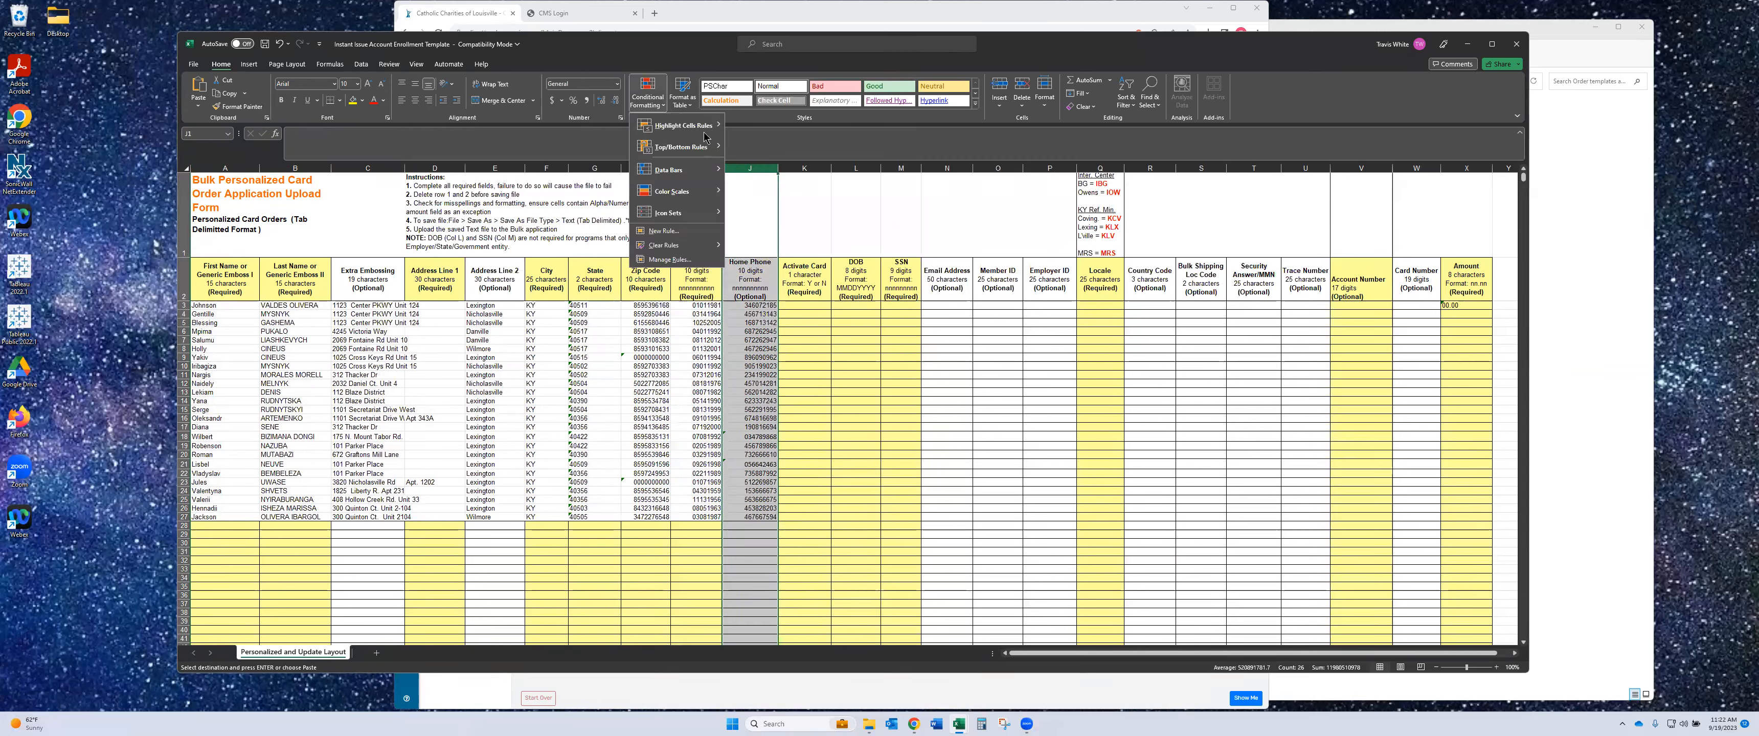
pyautogui.moveTo(705, 130)
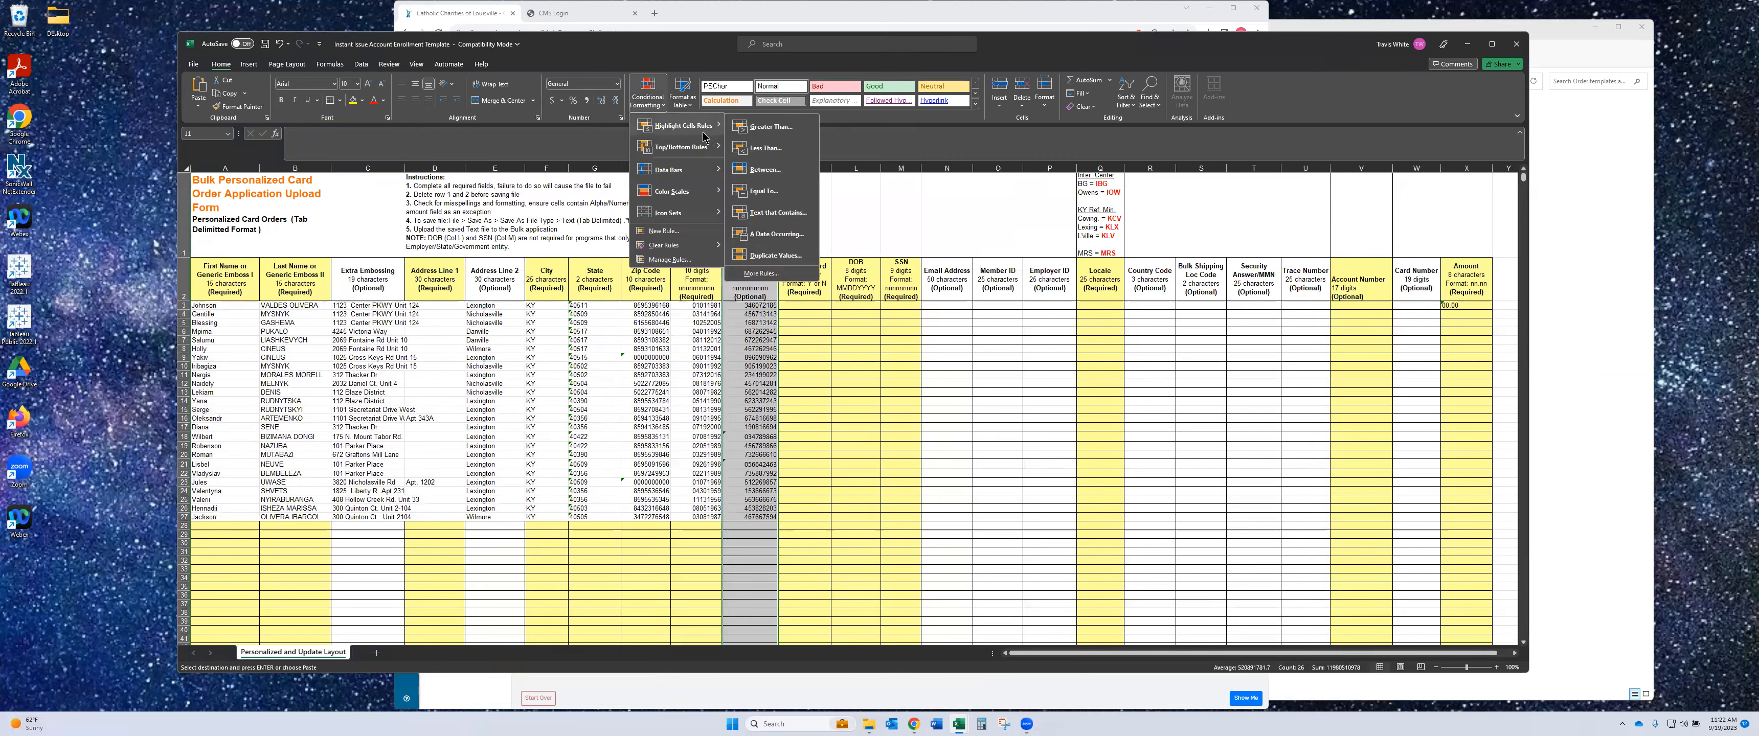
pyautogui.click(776, 257)
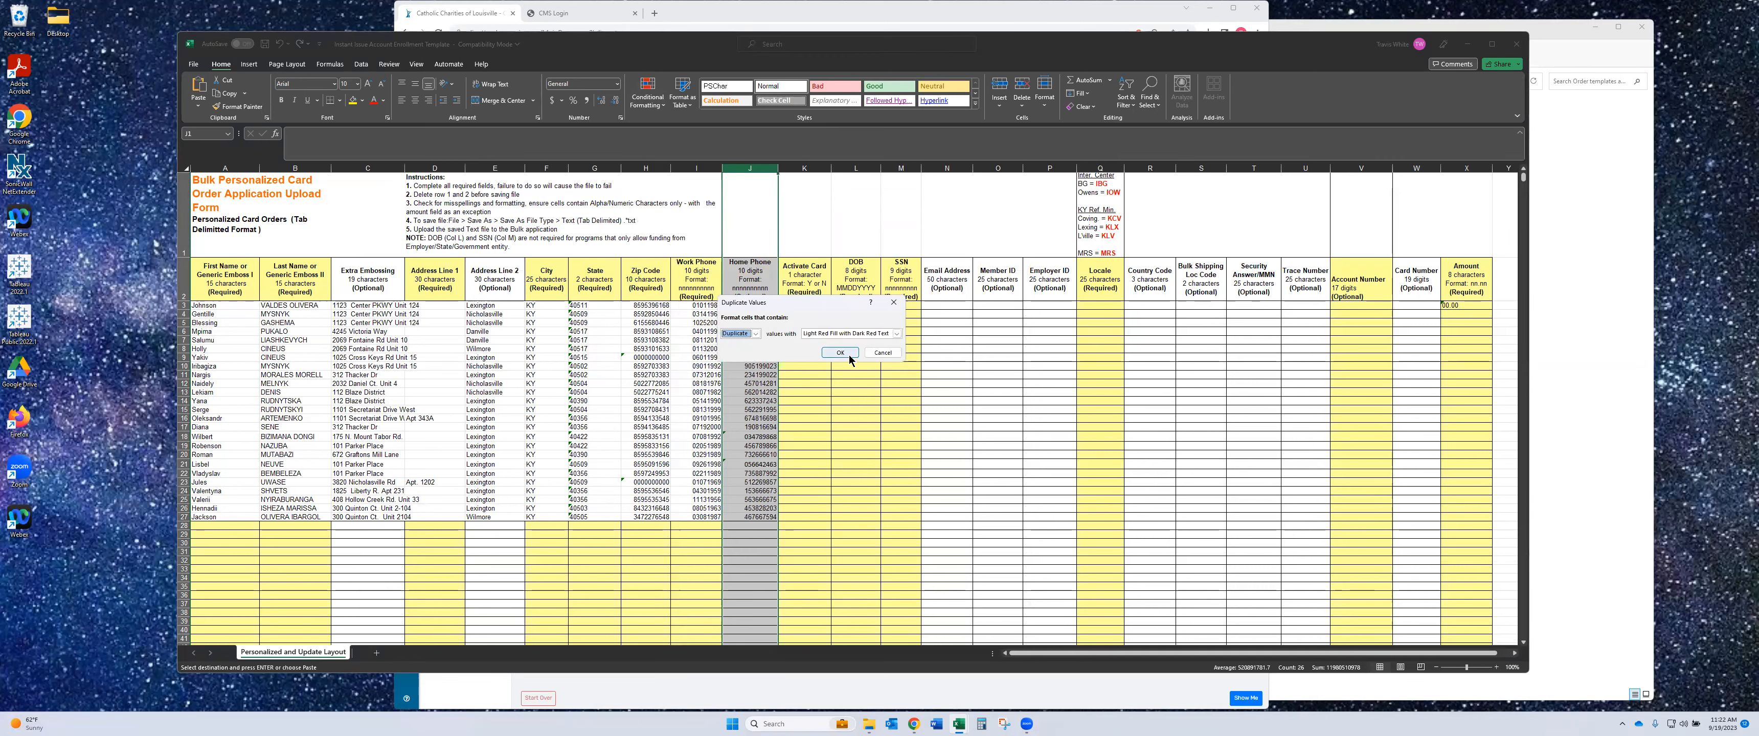
pyautogui.click(841, 352)
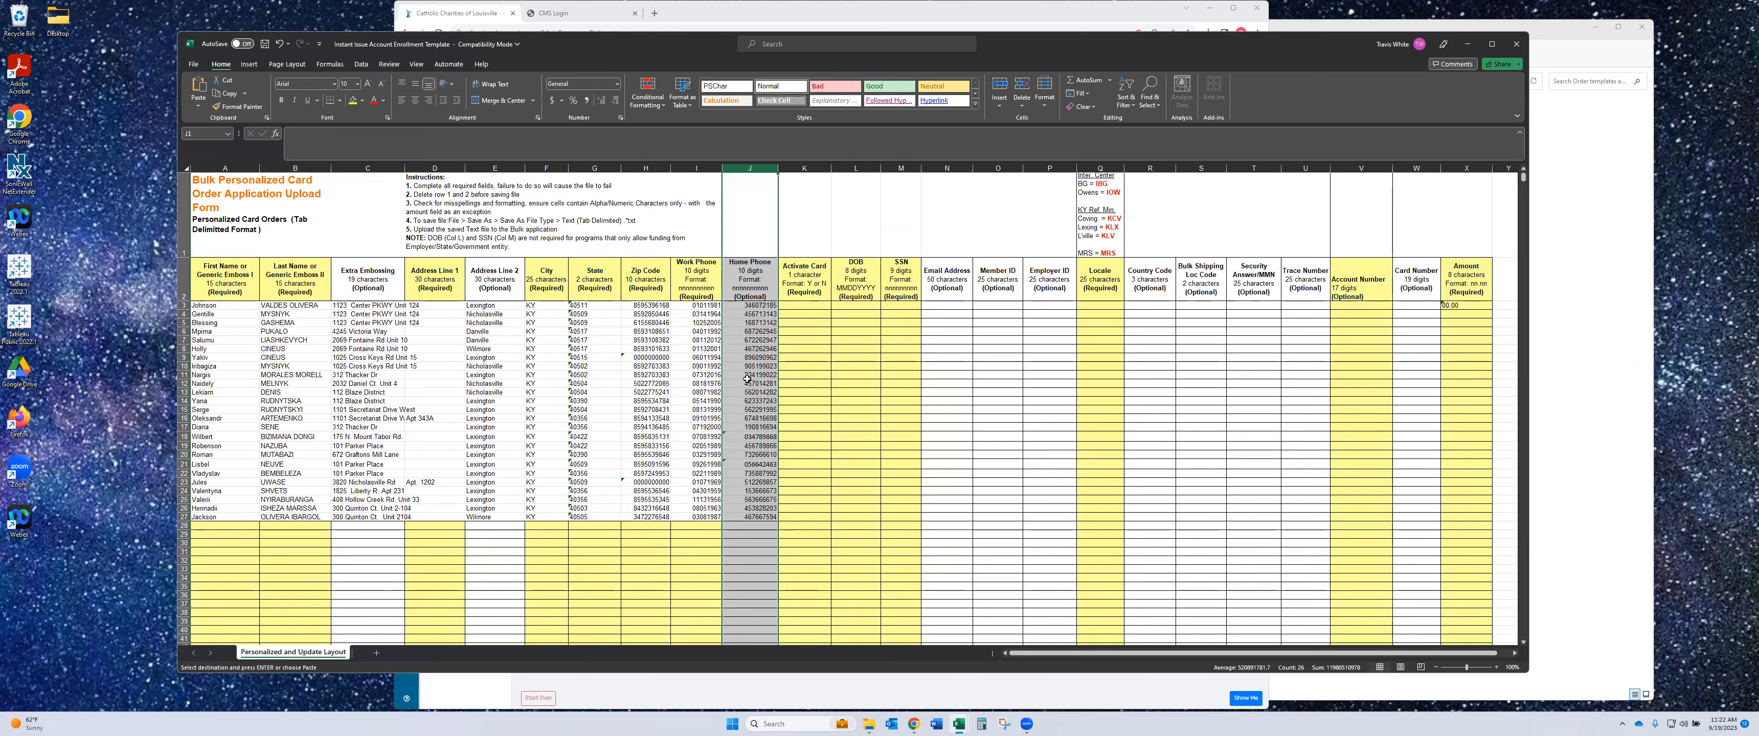
pyautogui.hotkey('ctrl', 'z')
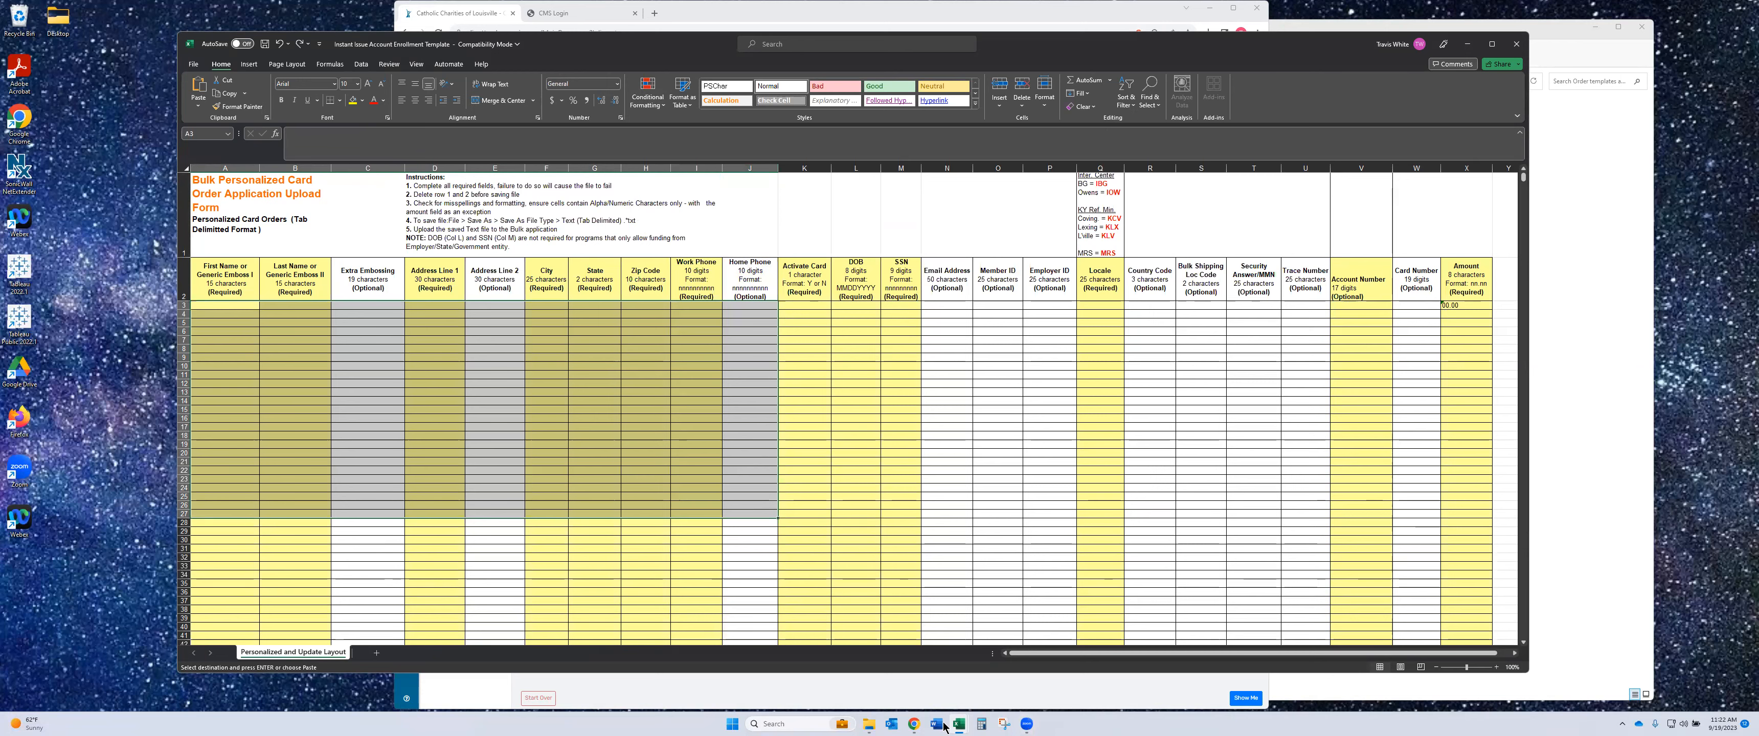
# - Delete training-sheet columns K through M (Agency Branch, Program, Num of Days Enrolled)
pyautogui.moveTo(957, 717)
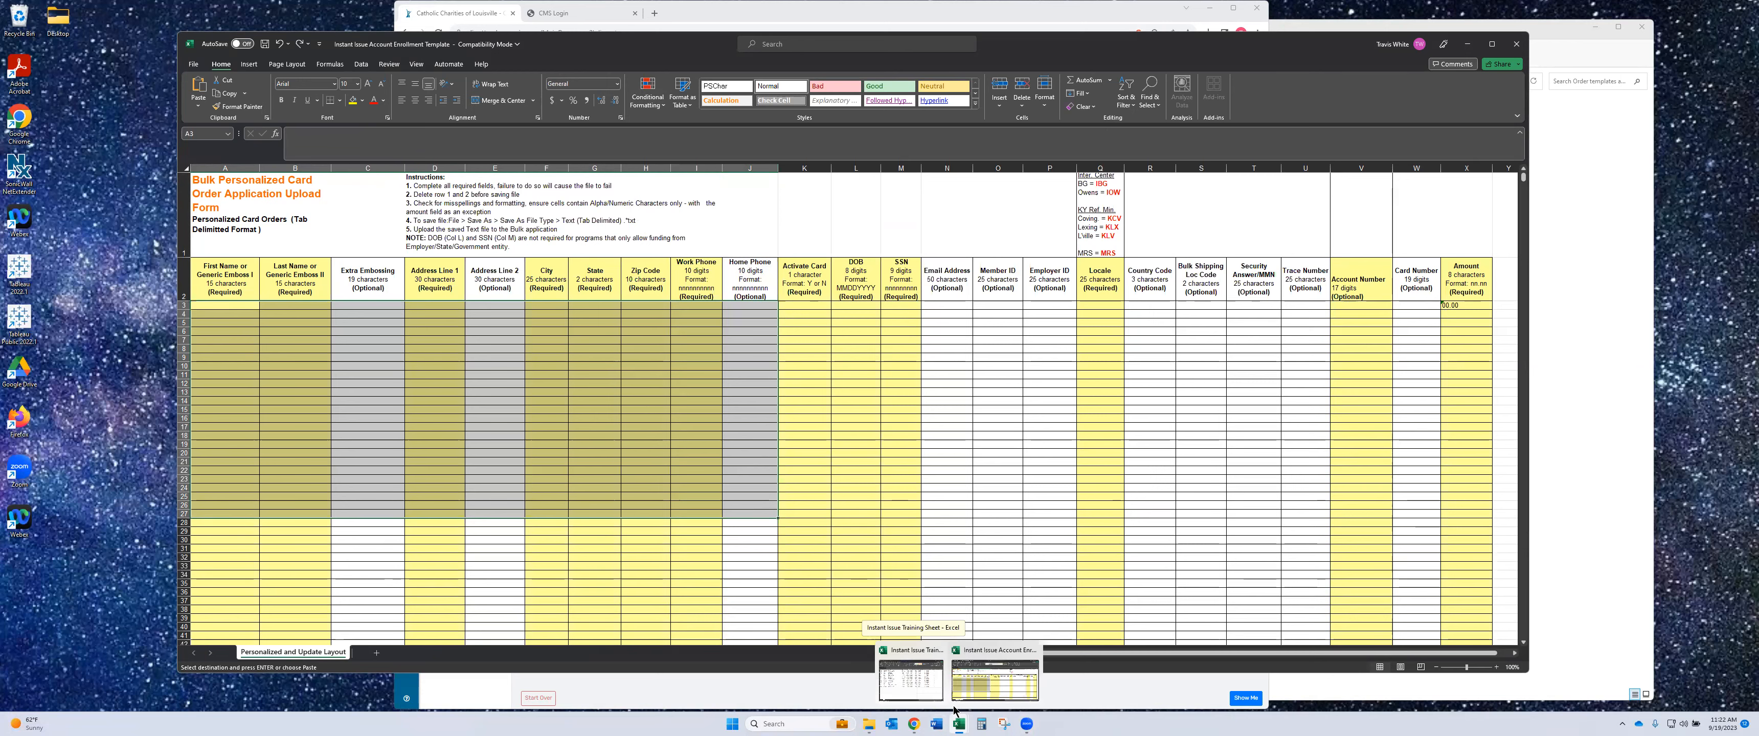
pyautogui.click(924, 664)
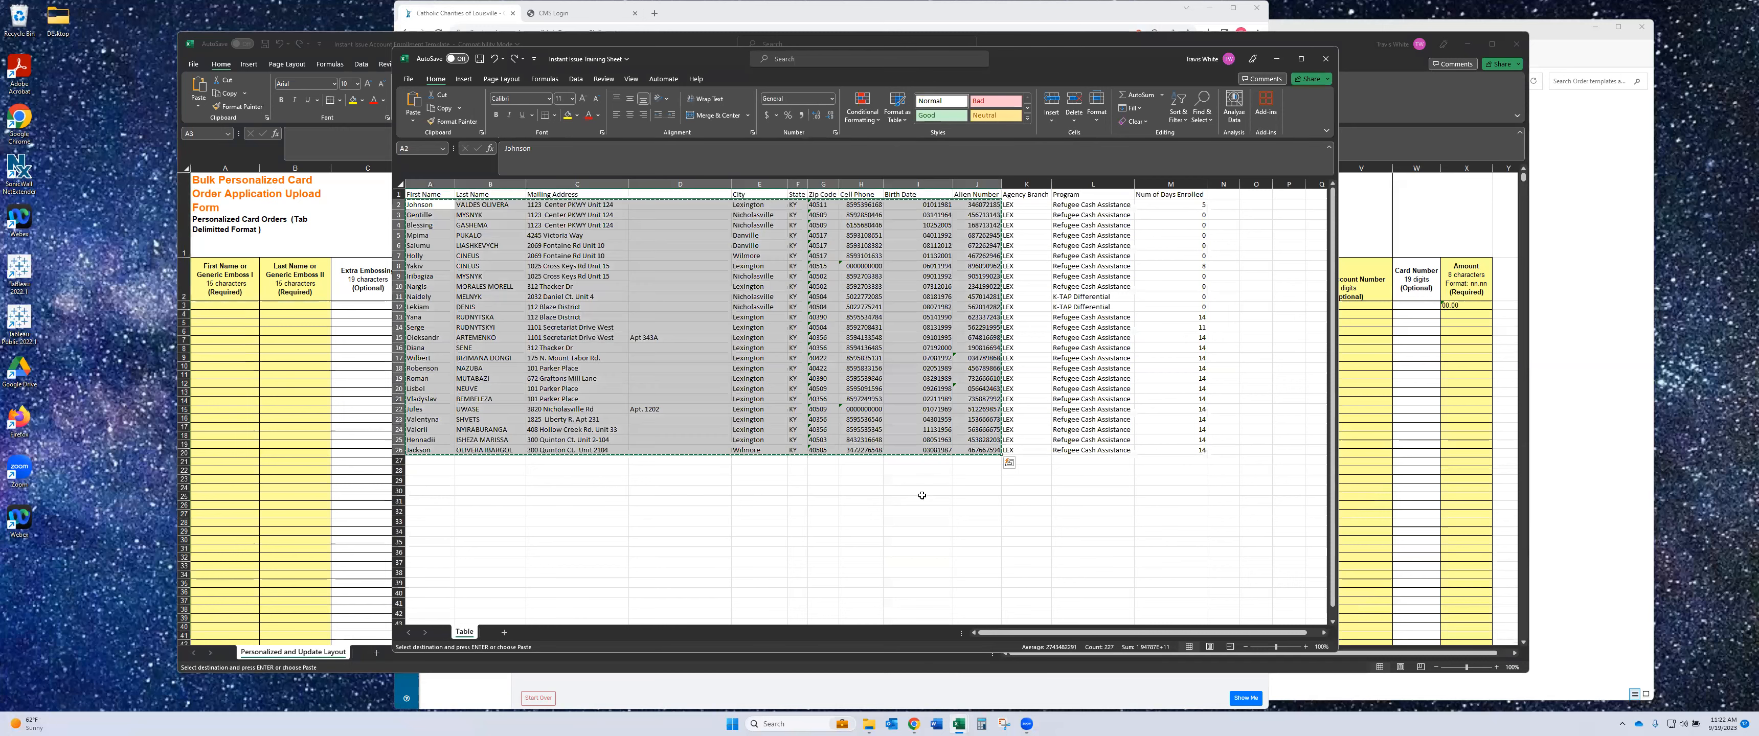
pyautogui.click(923, 498)
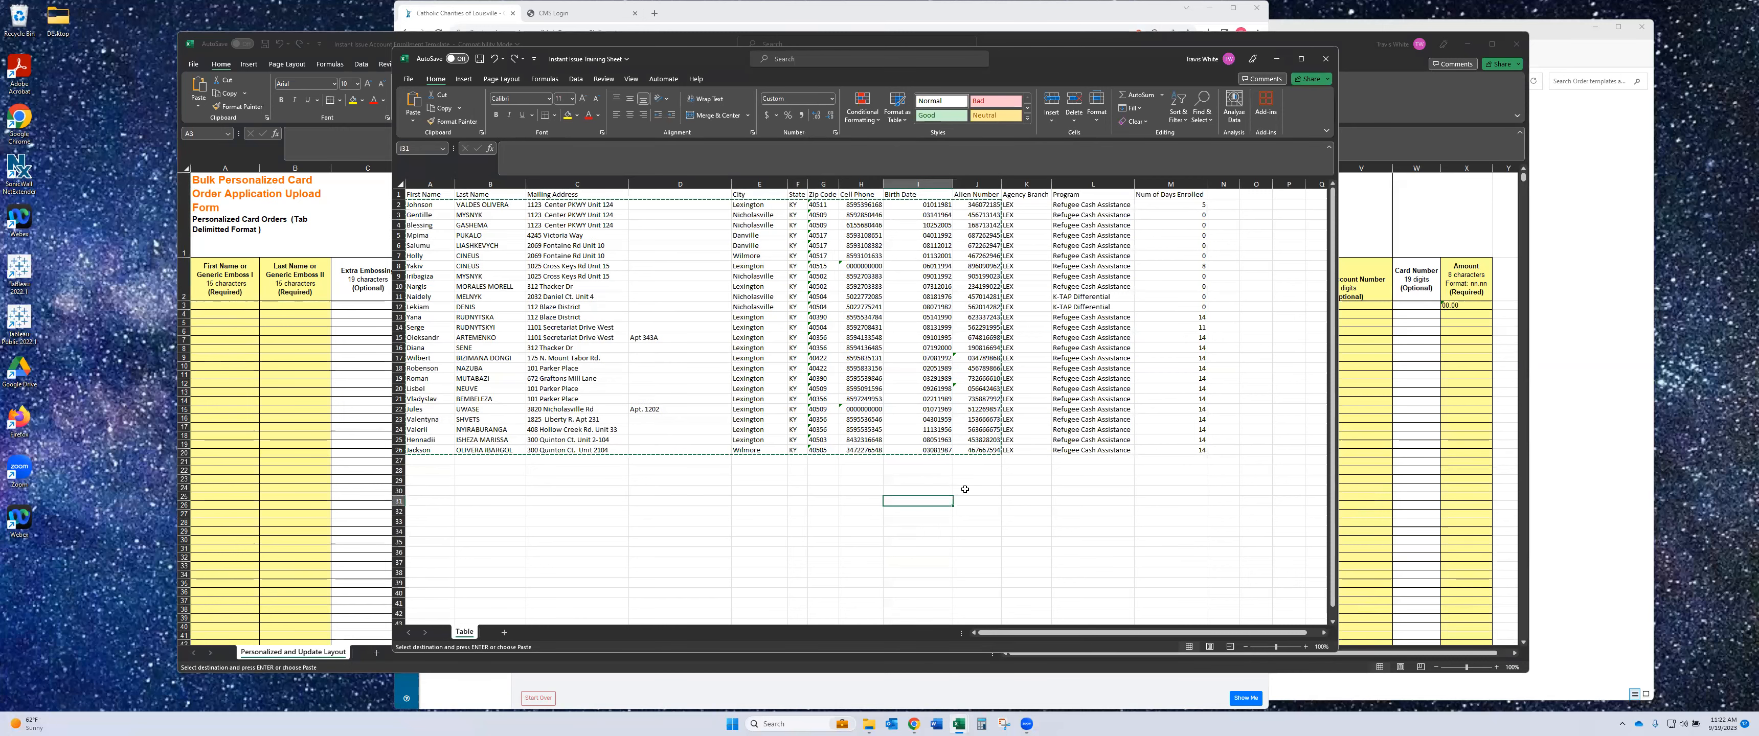
pyautogui.click(1040, 181)
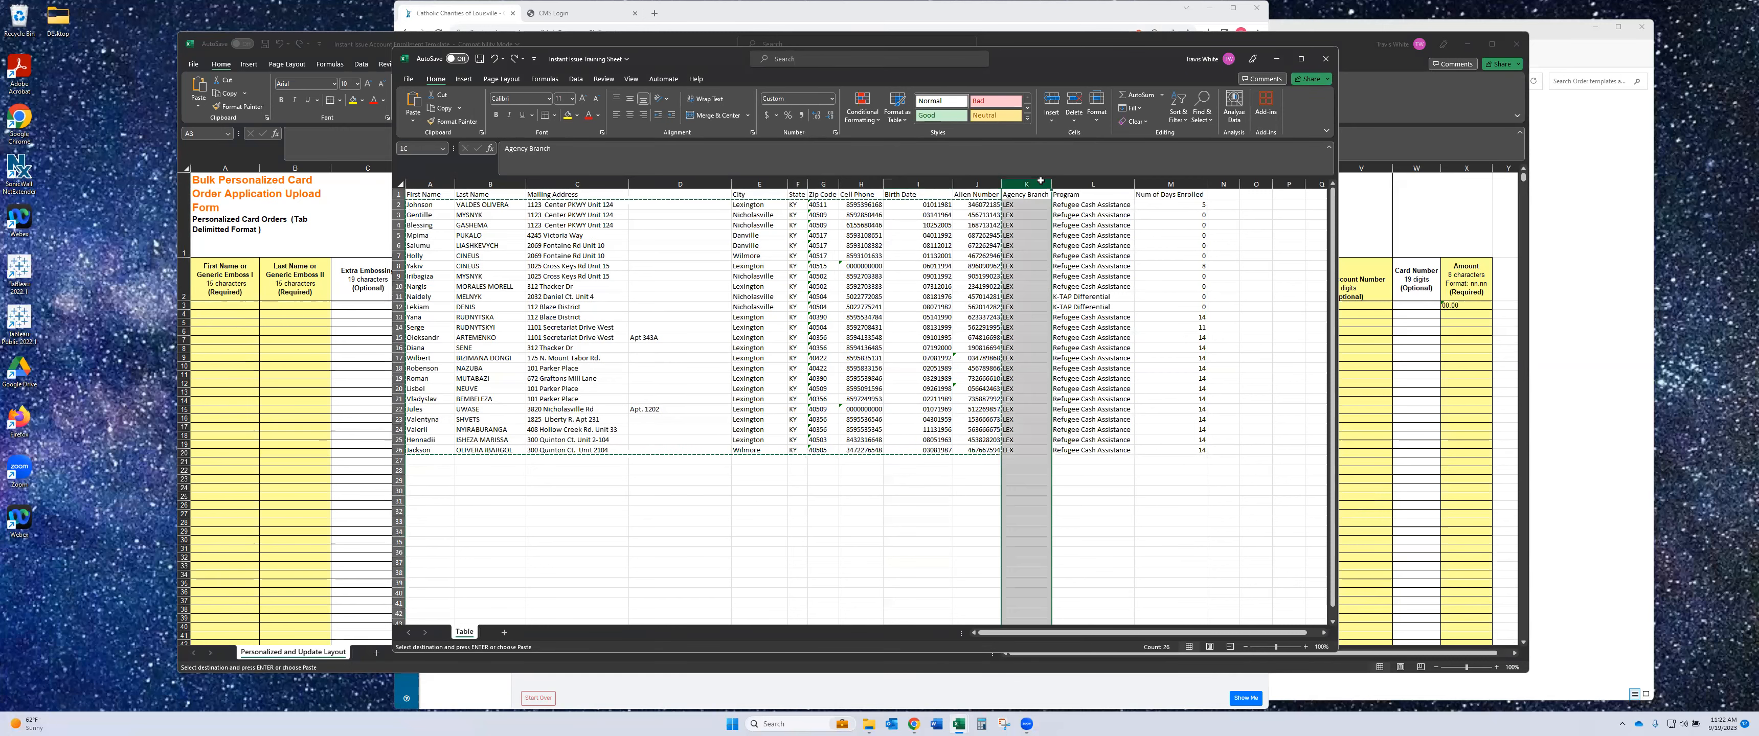
pyautogui.moveTo(1063, 181); pyautogui.dragTo(1181, 186)
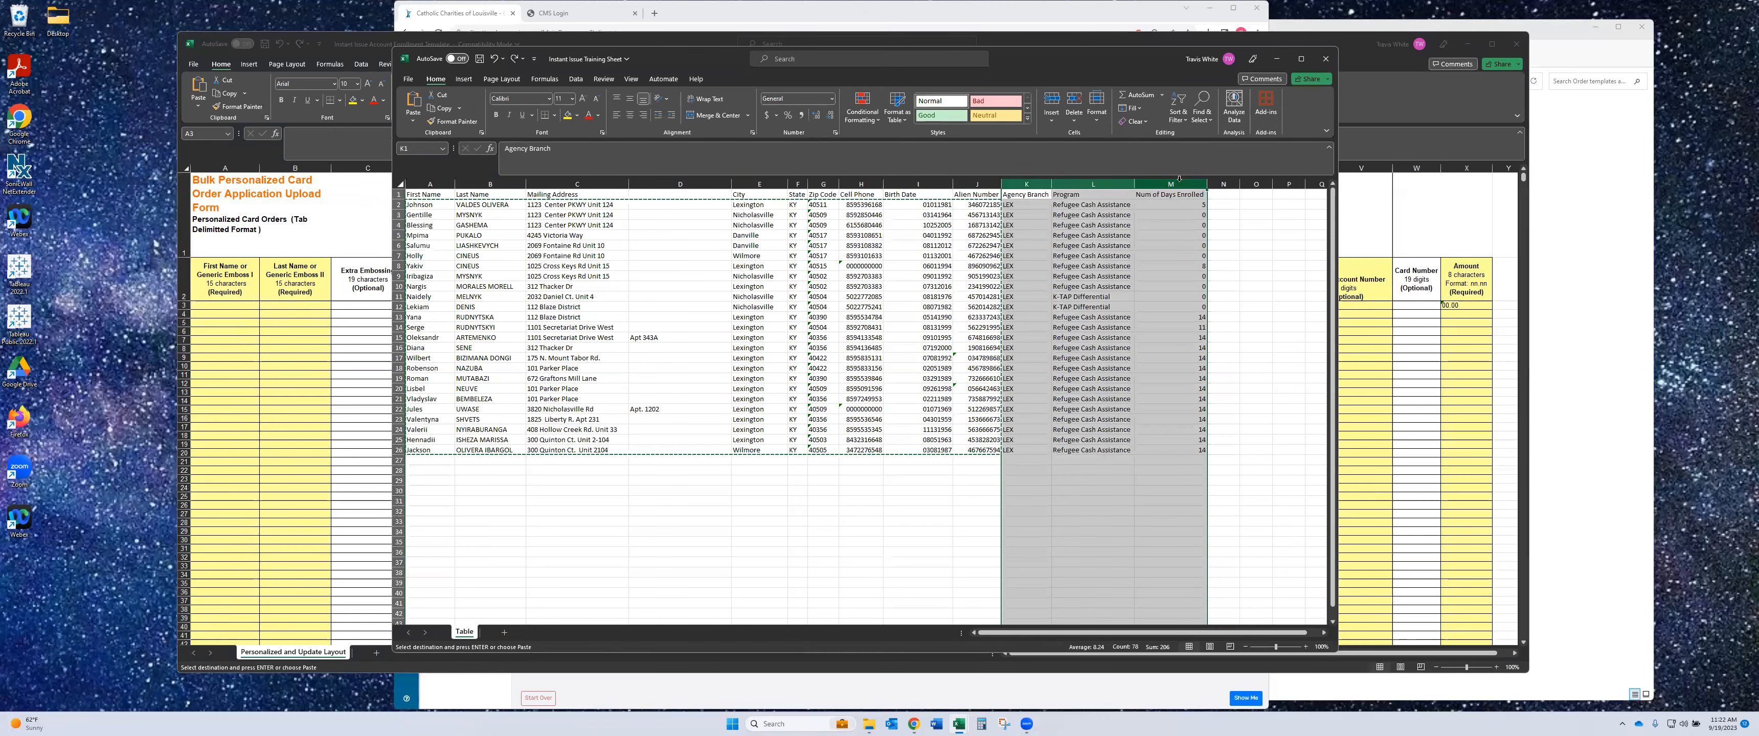
pyautogui.rightClick(1180, 186)
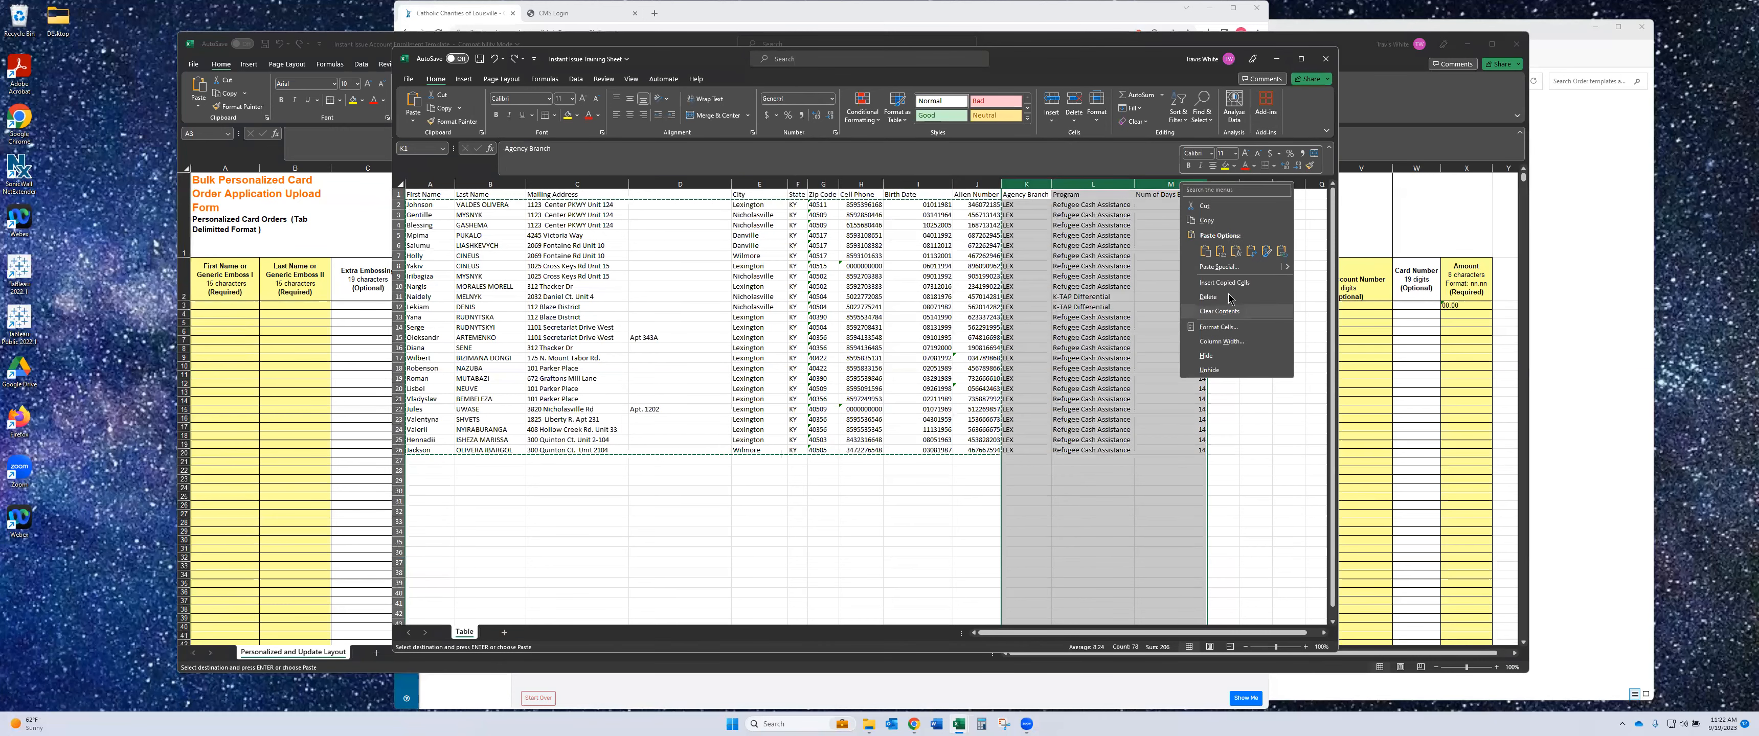
pyautogui.click(1208, 297)
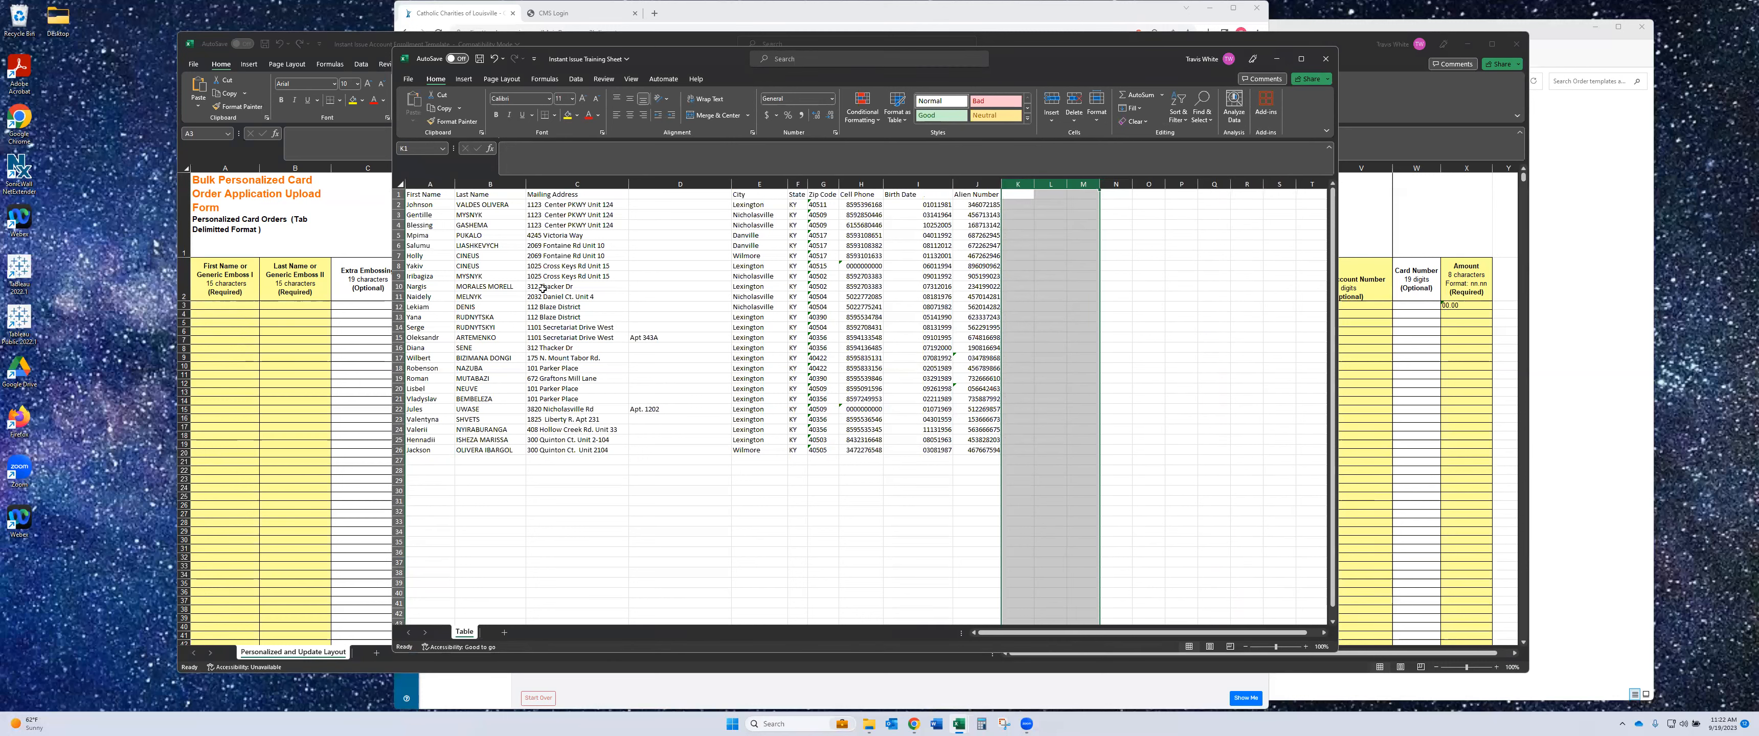
pyautogui.click(884, 502)
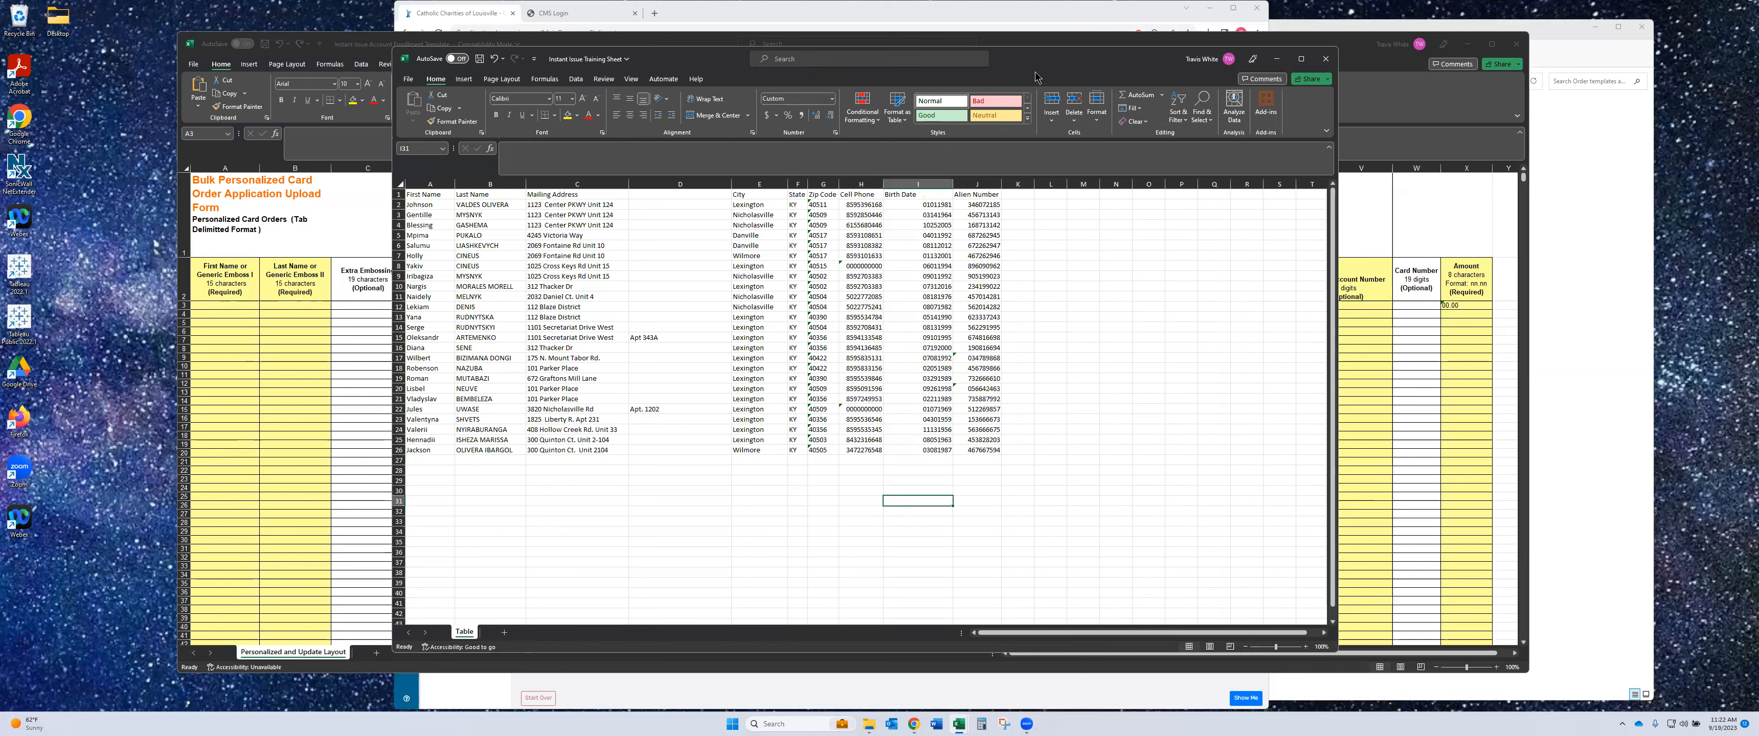
pyautogui.moveTo(1035, 69); pyautogui.dragTo(1041, 326)
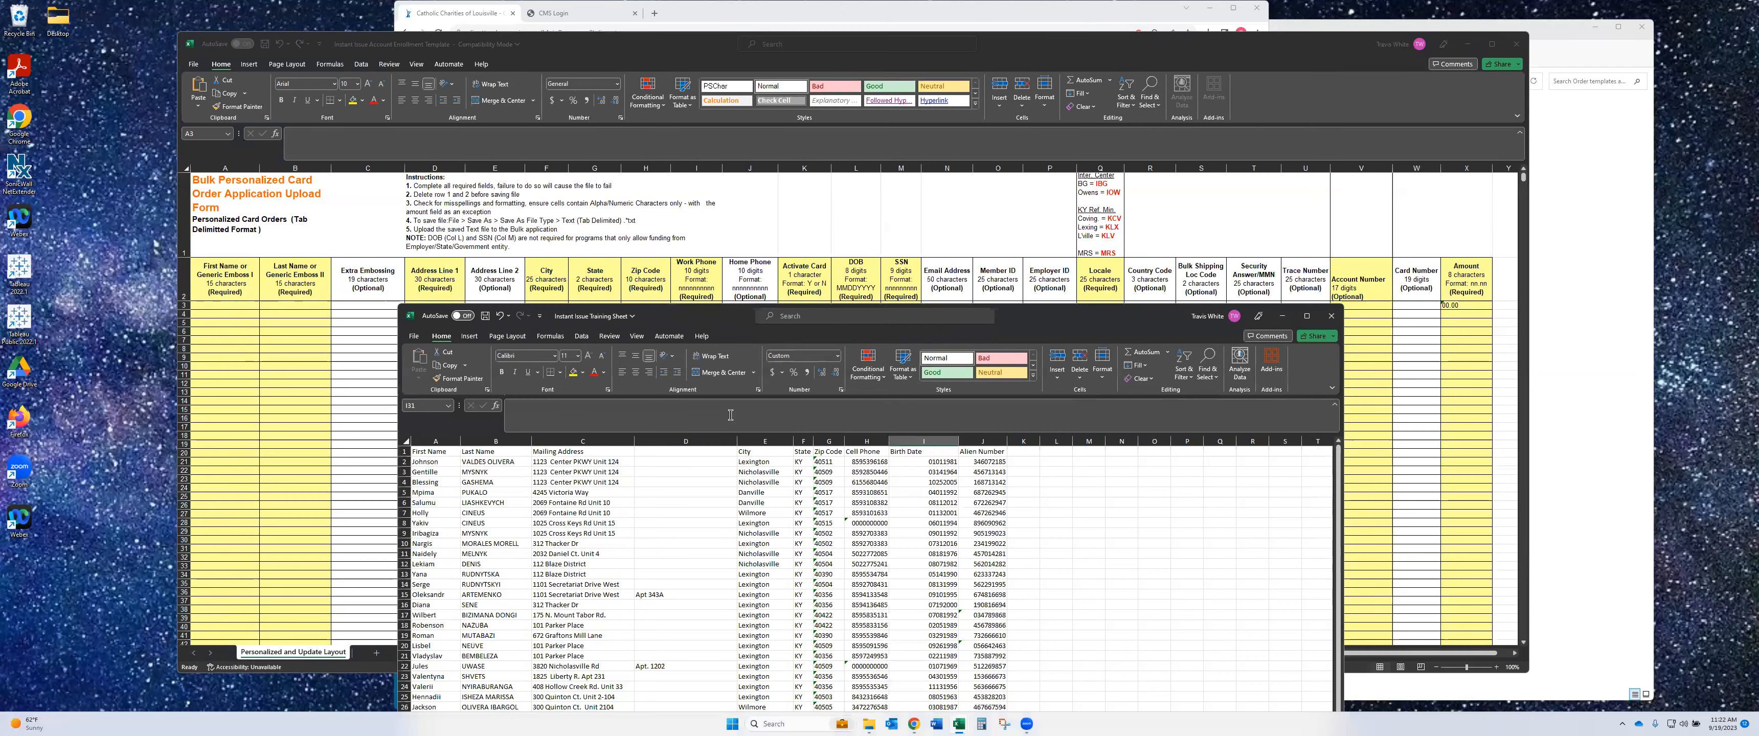
# - Stack the enrollment template window above the training sheet so the client names stay visible
pyautogui.moveTo(425, 462); pyautogui.dragTo(511, 646)
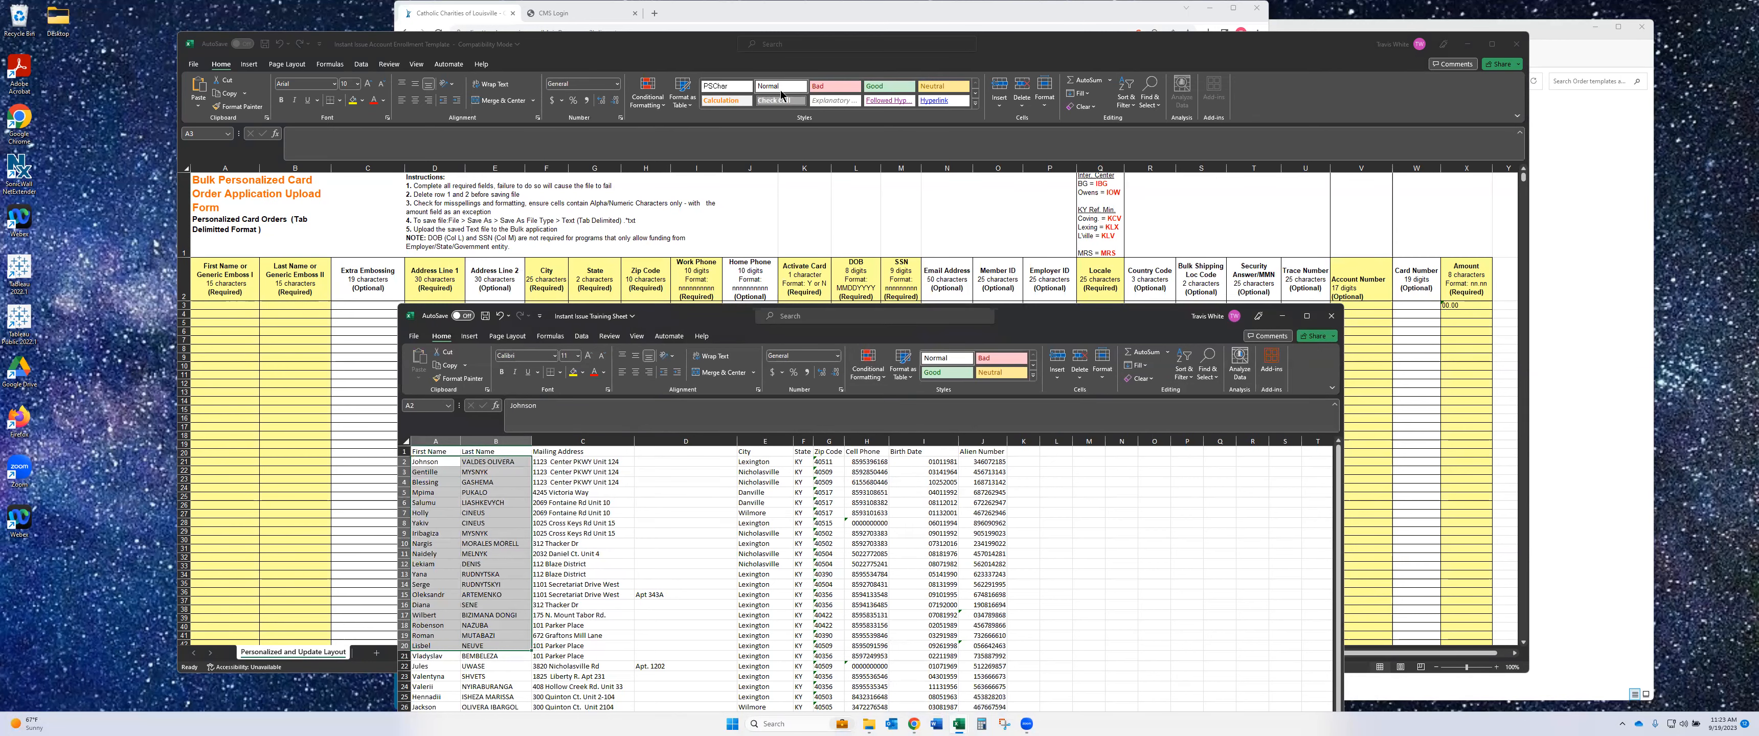
pyautogui.moveTo(1026, 307); pyautogui.dragTo(955, 313)
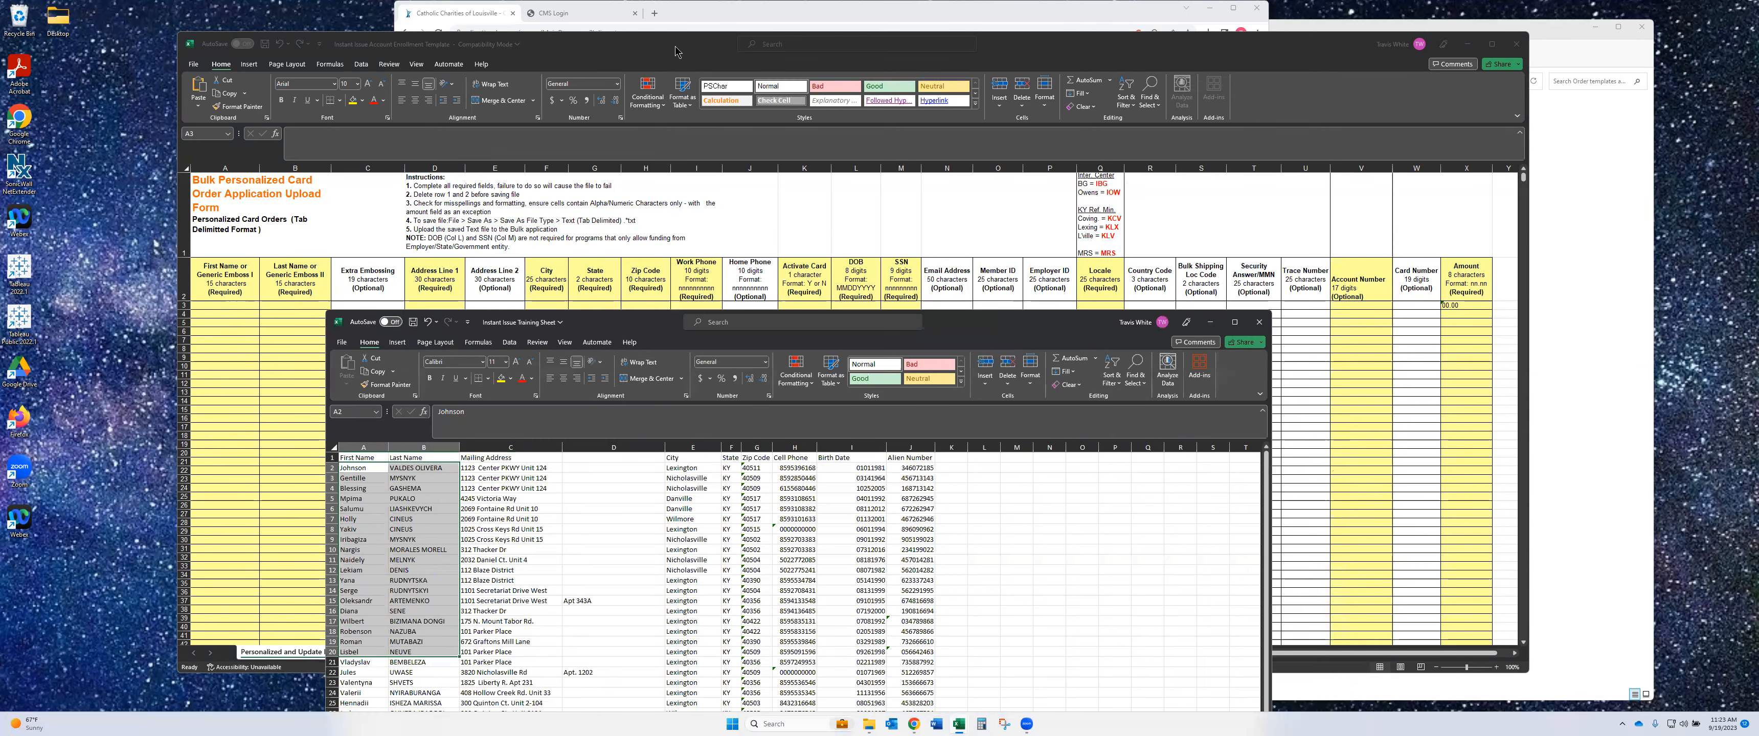
pyautogui.click(676, 52)
pyautogui.moveTo(676, 51); pyautogui.dragTo(665, 20)
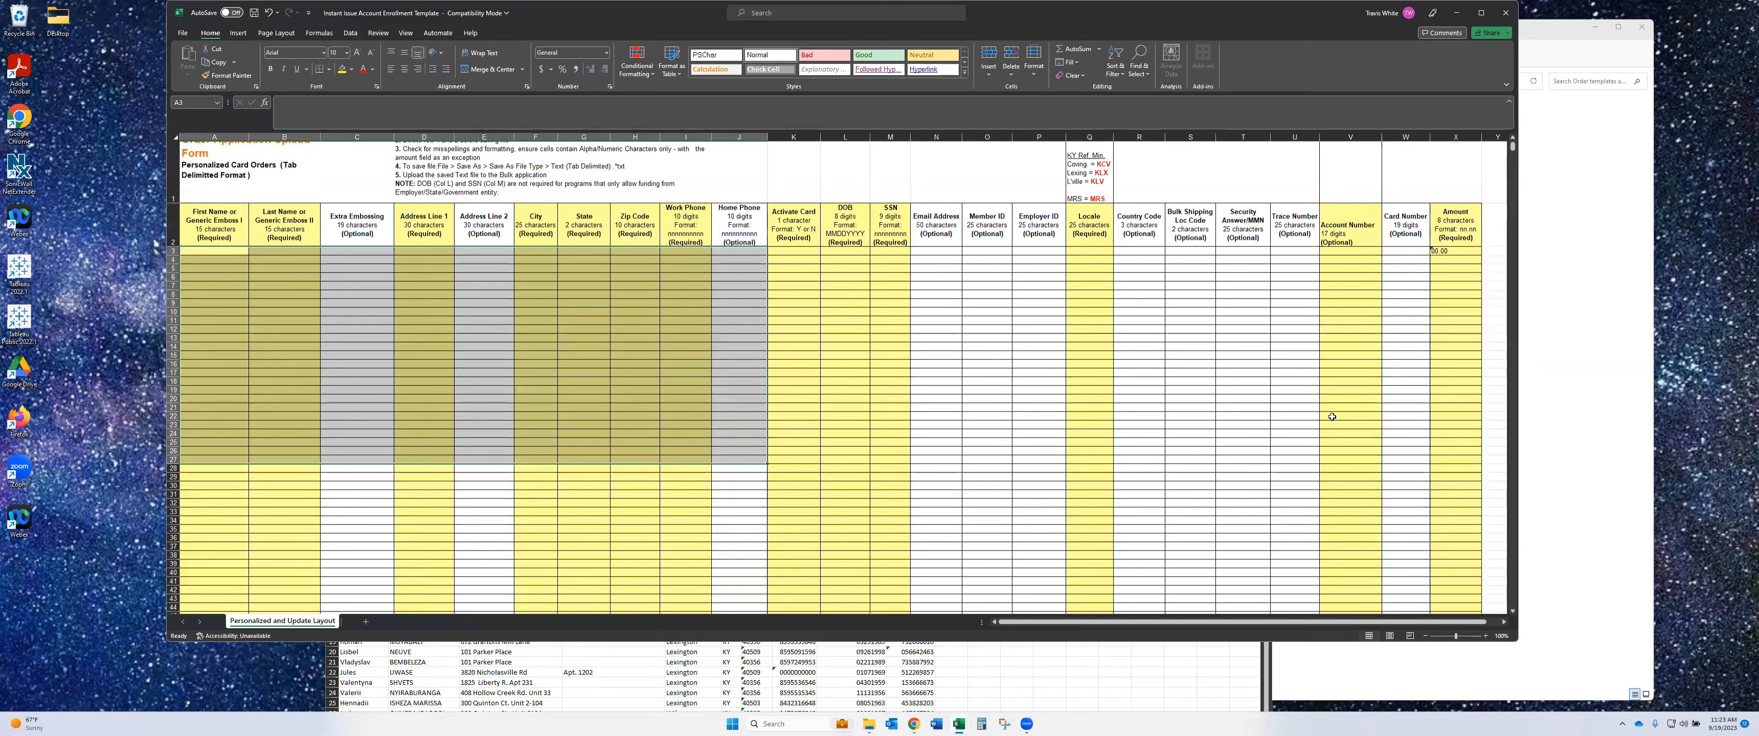
pyautogui.scroll(-1, 1332, 417)
pyautogui.moveTo(959, 727)
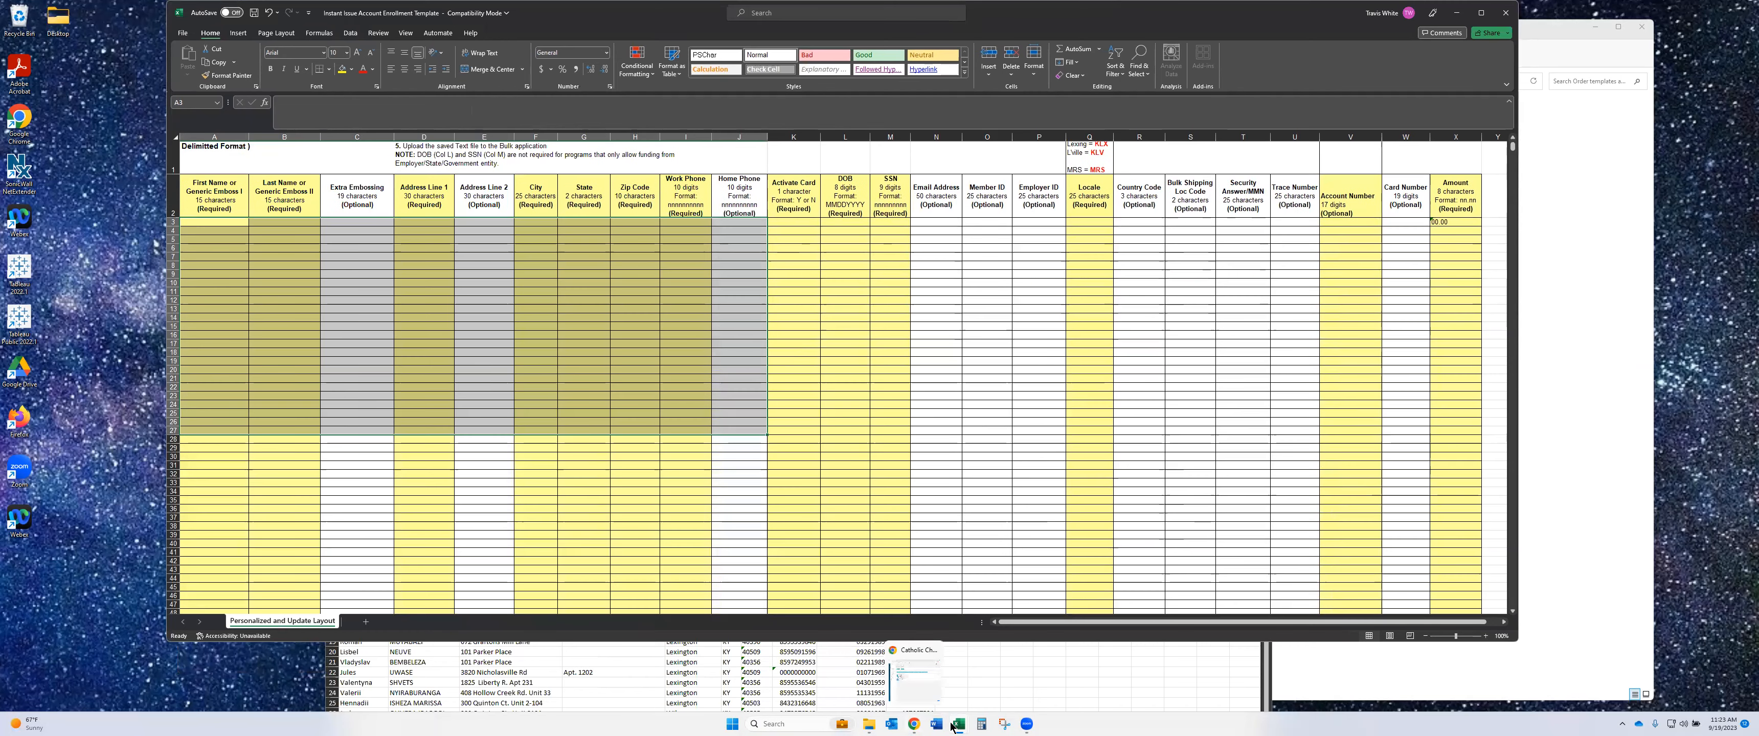
pyautogui.click(912, 673)
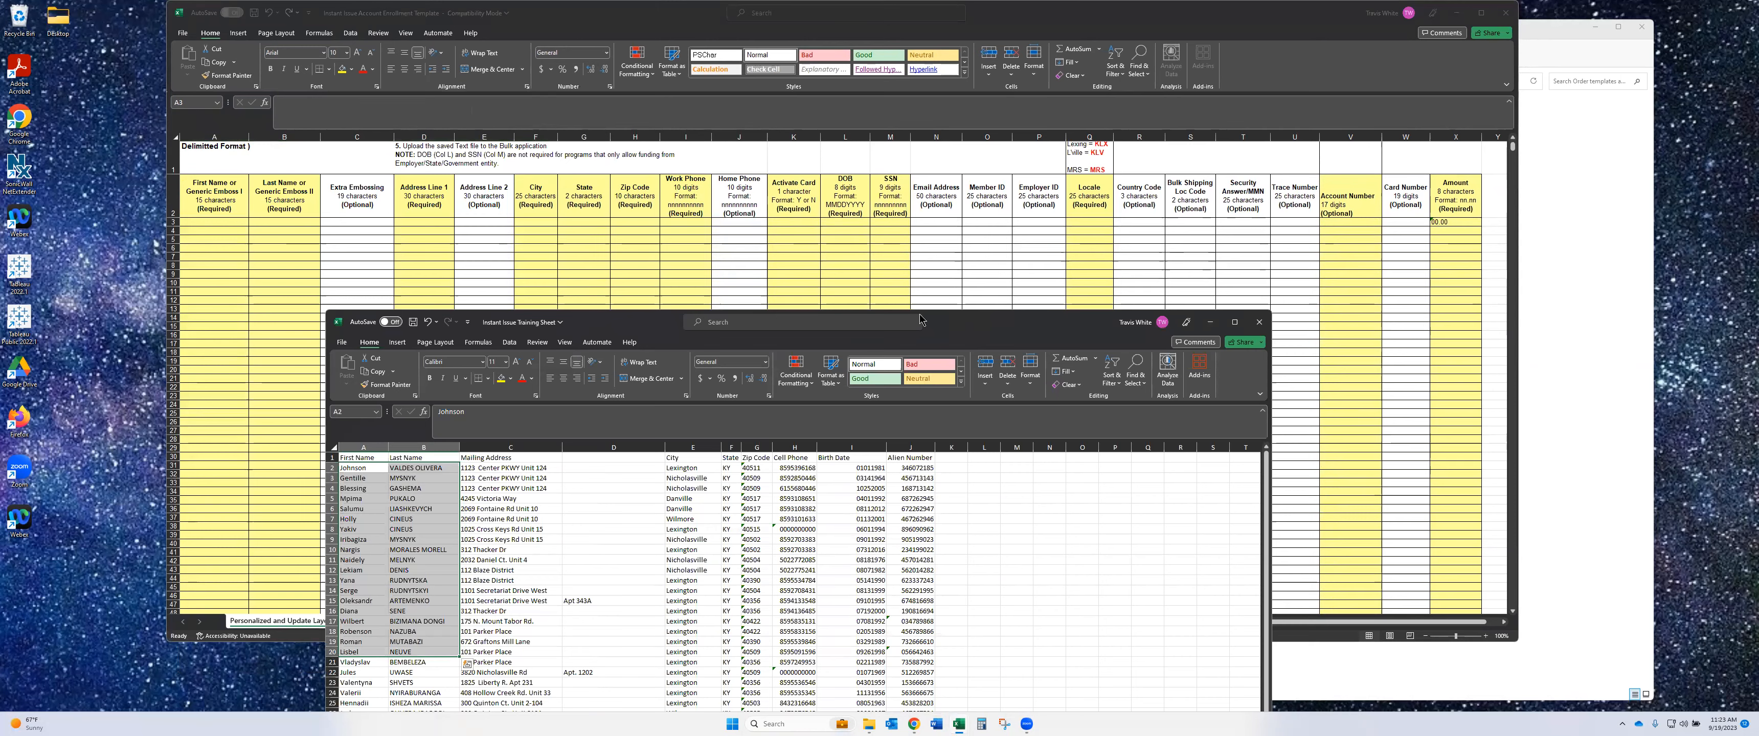
pyautogui.moveTo(920, 320); pyautogui.dragTo(763, 231)
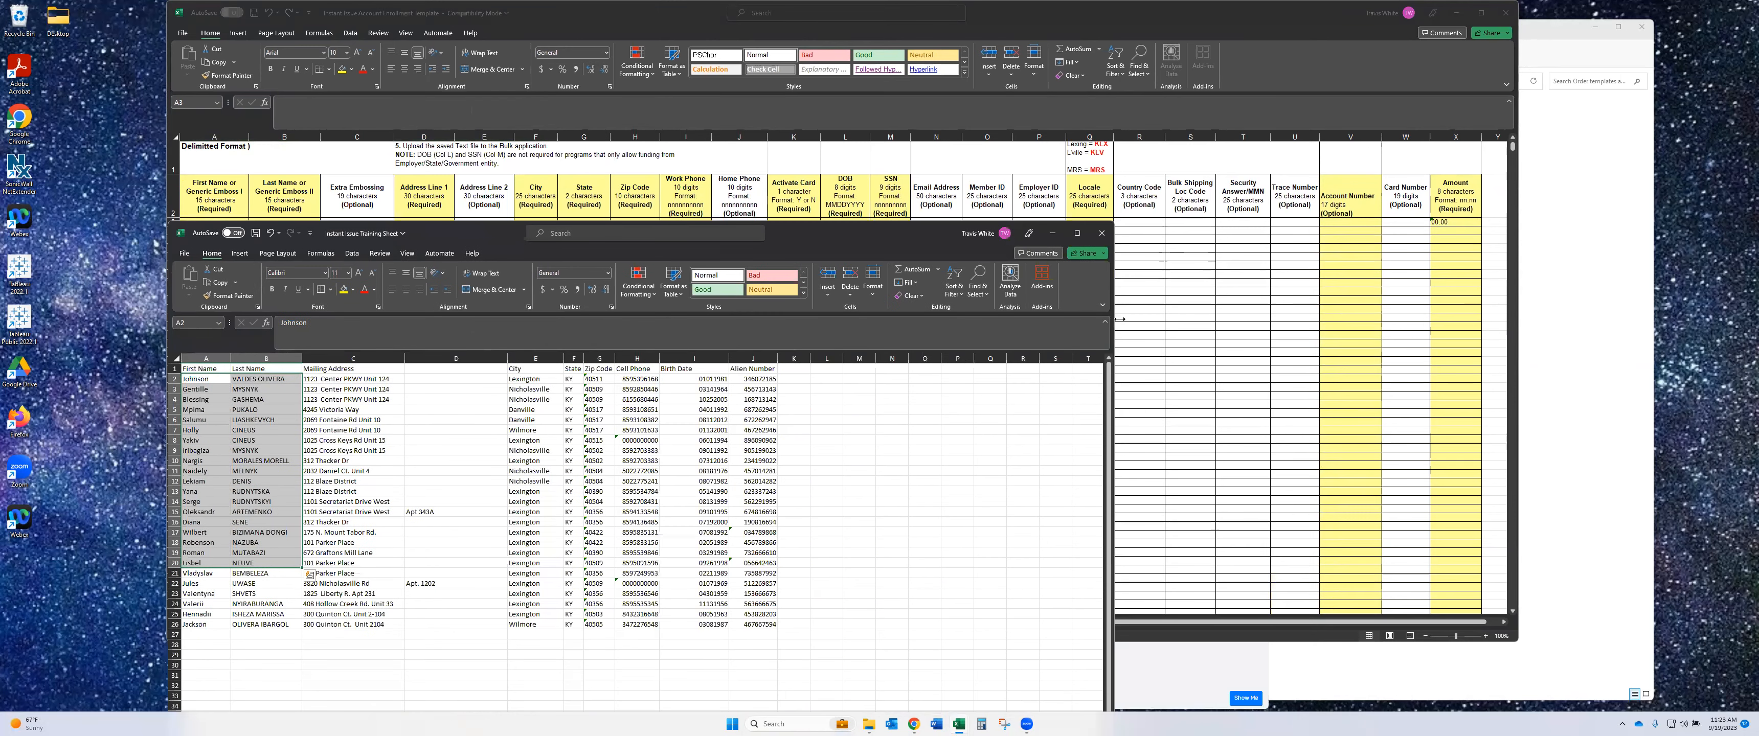
# - Insert a blank column C before Mailing Address to match the template's Extra Embossing column
pyautogui.moveTo(1118, 319); pyautogui.dragTo(1525, 319)
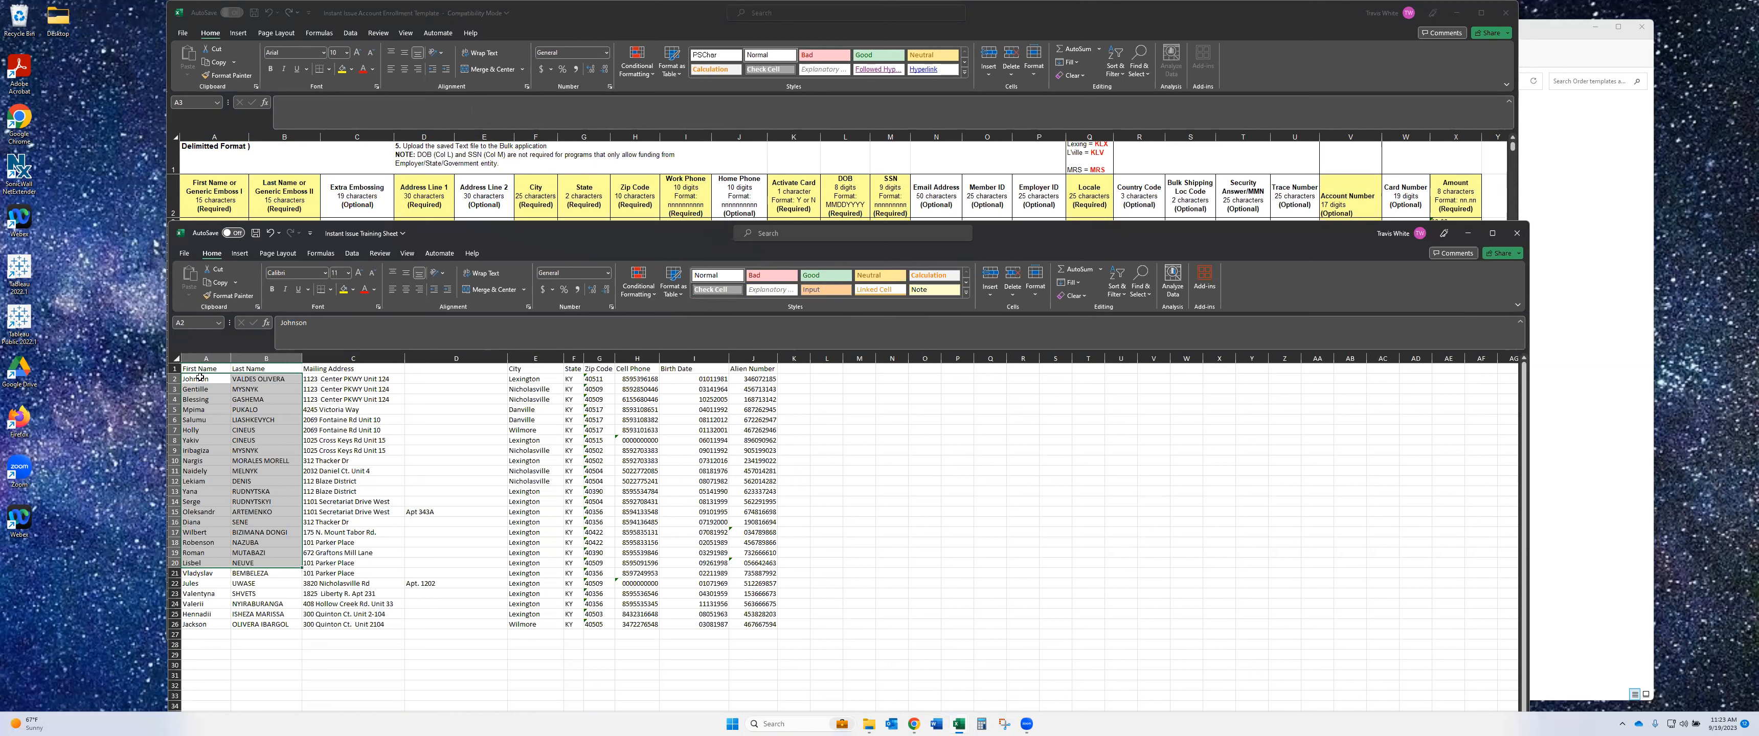
pyautogui.rightClick(337, 352)
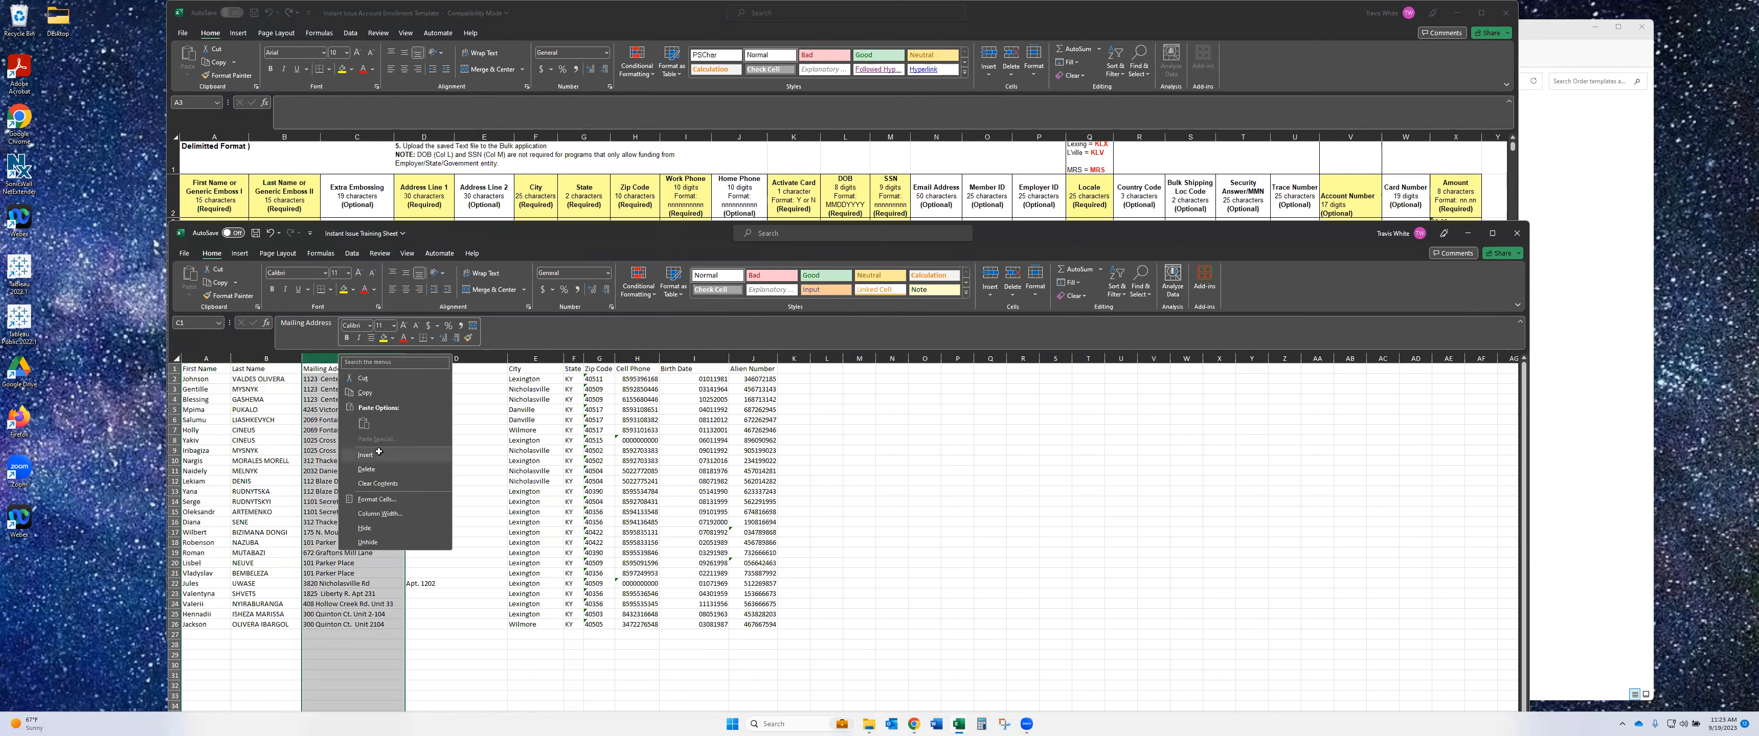
pyautogui.click(381, 455)
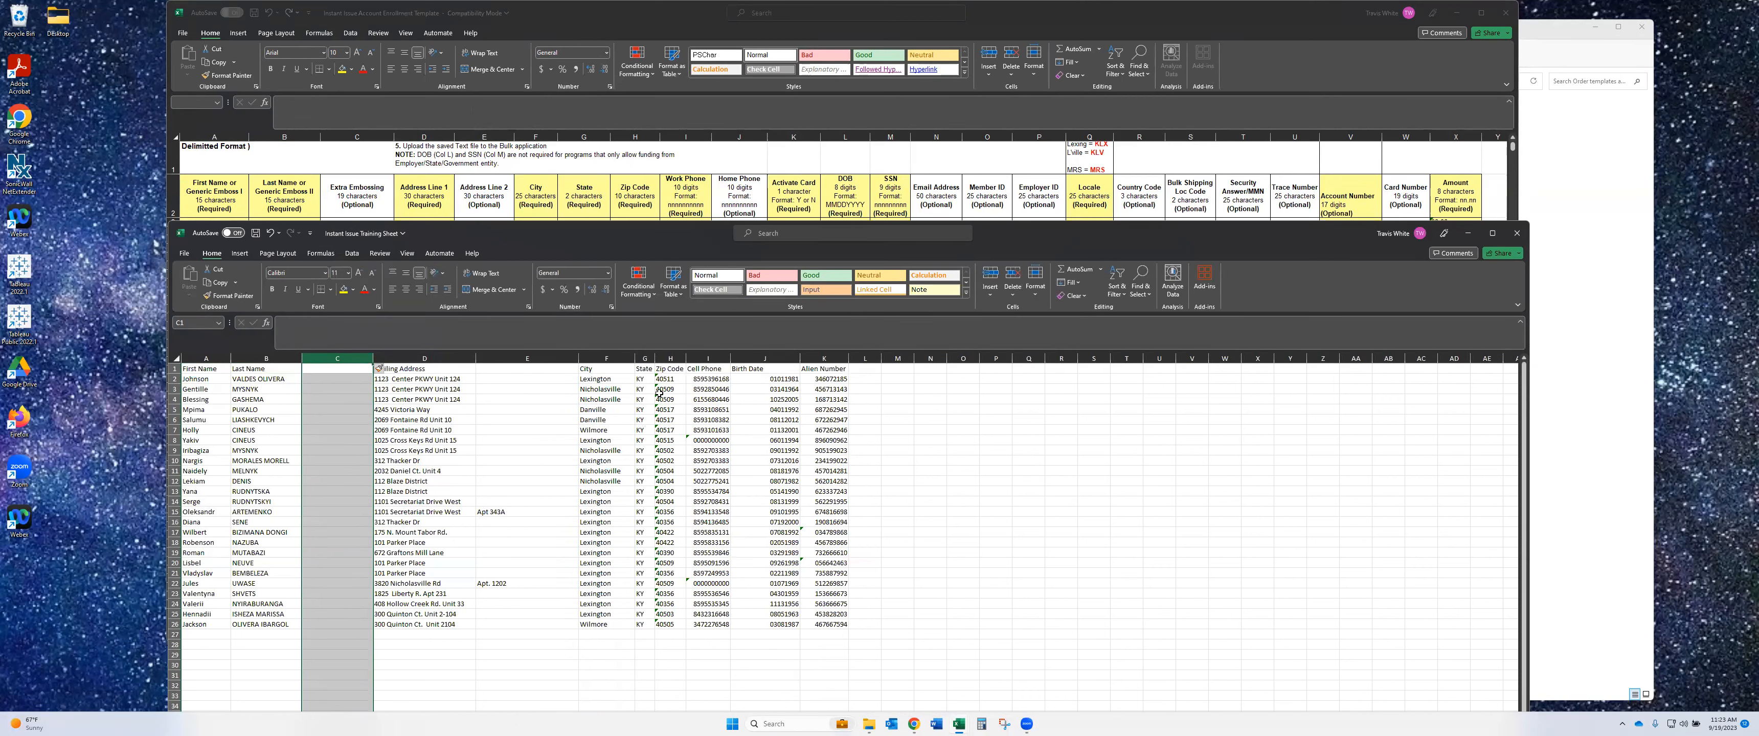
pyautogui.click(704, 369)
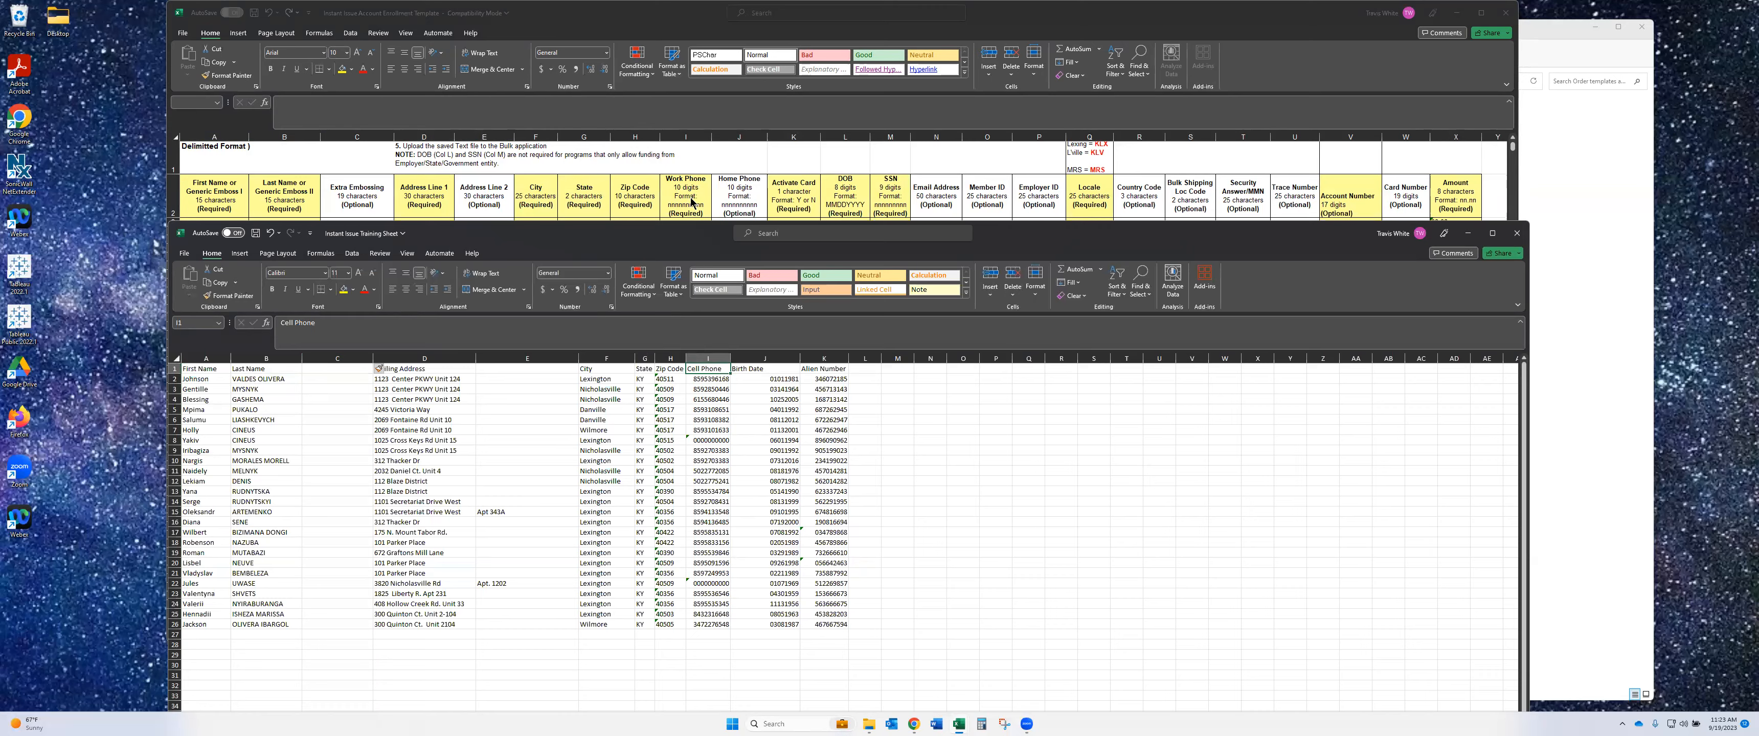
pyautogui.click(687, 177)
pyautogui.click(723, 692)
# - Insert two blank columns before Birth Date, shifting it to column L
pyautogui.click(749, 358)
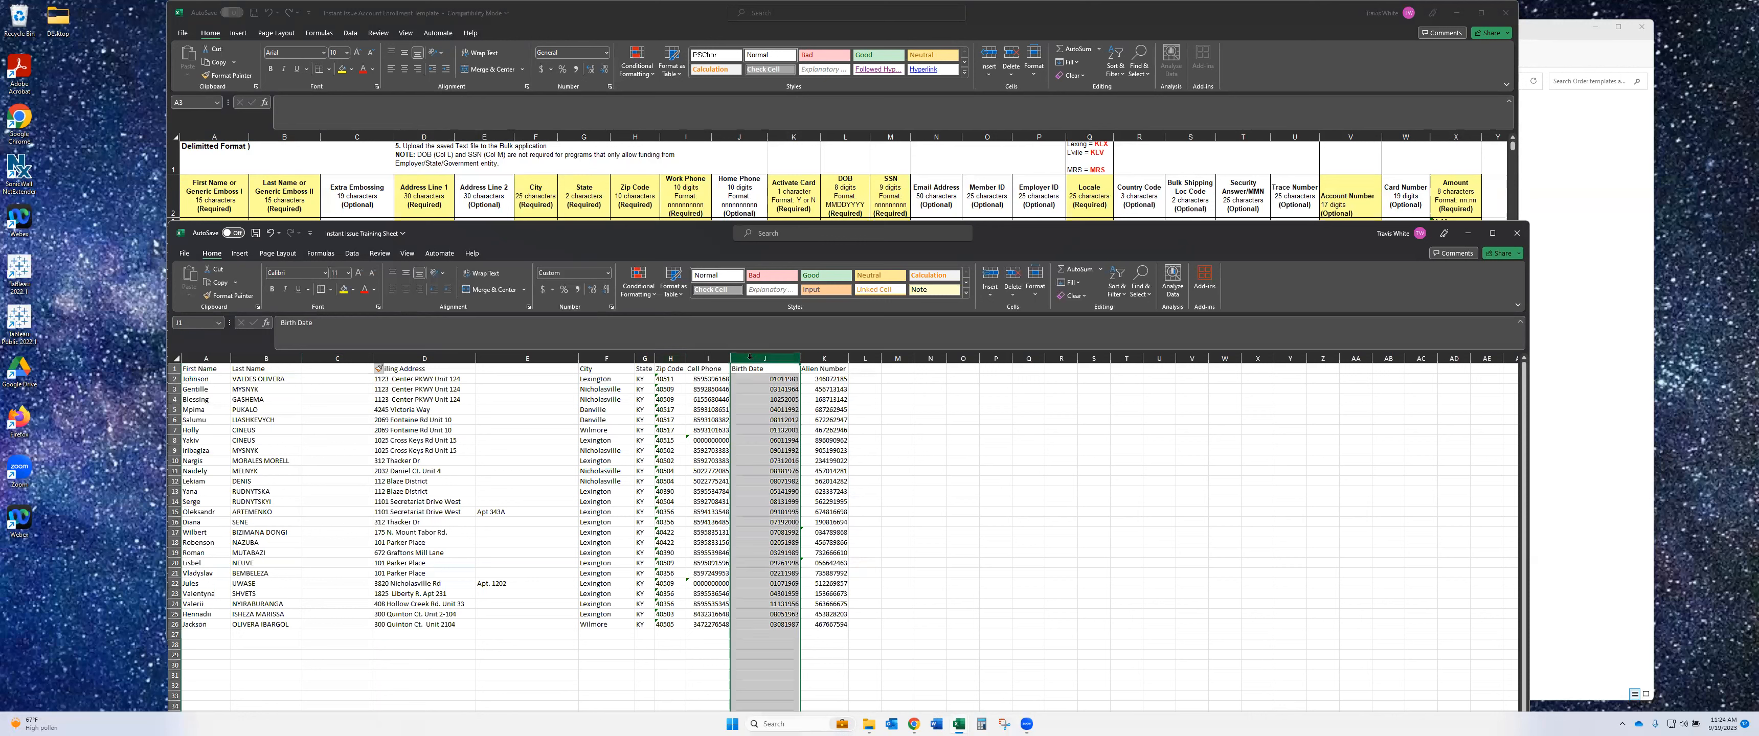
pyautogui.rightClick(750, 356)
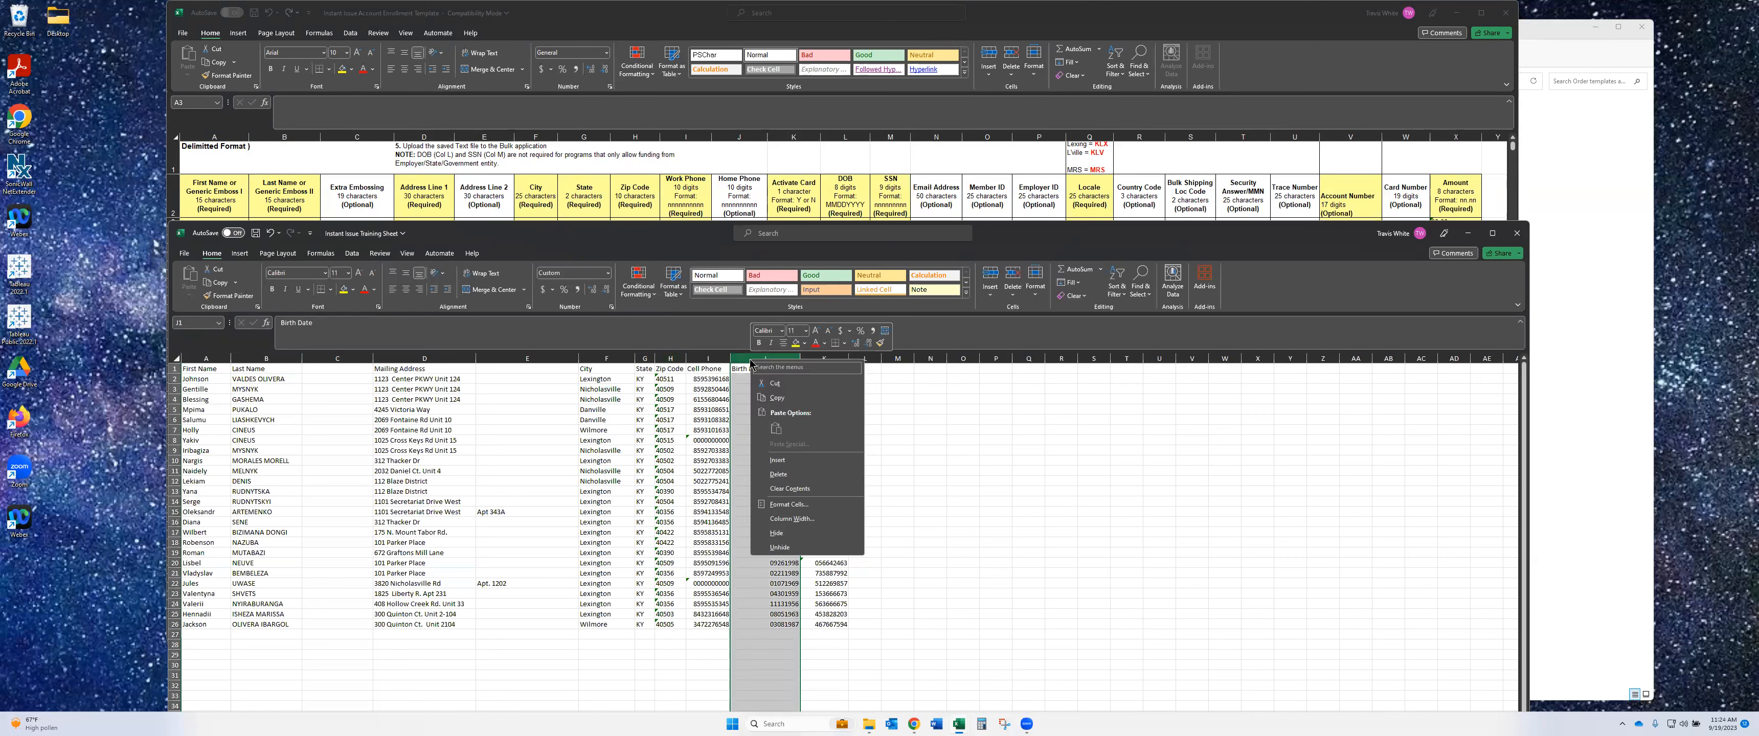
pyautogui.click(762, 459)
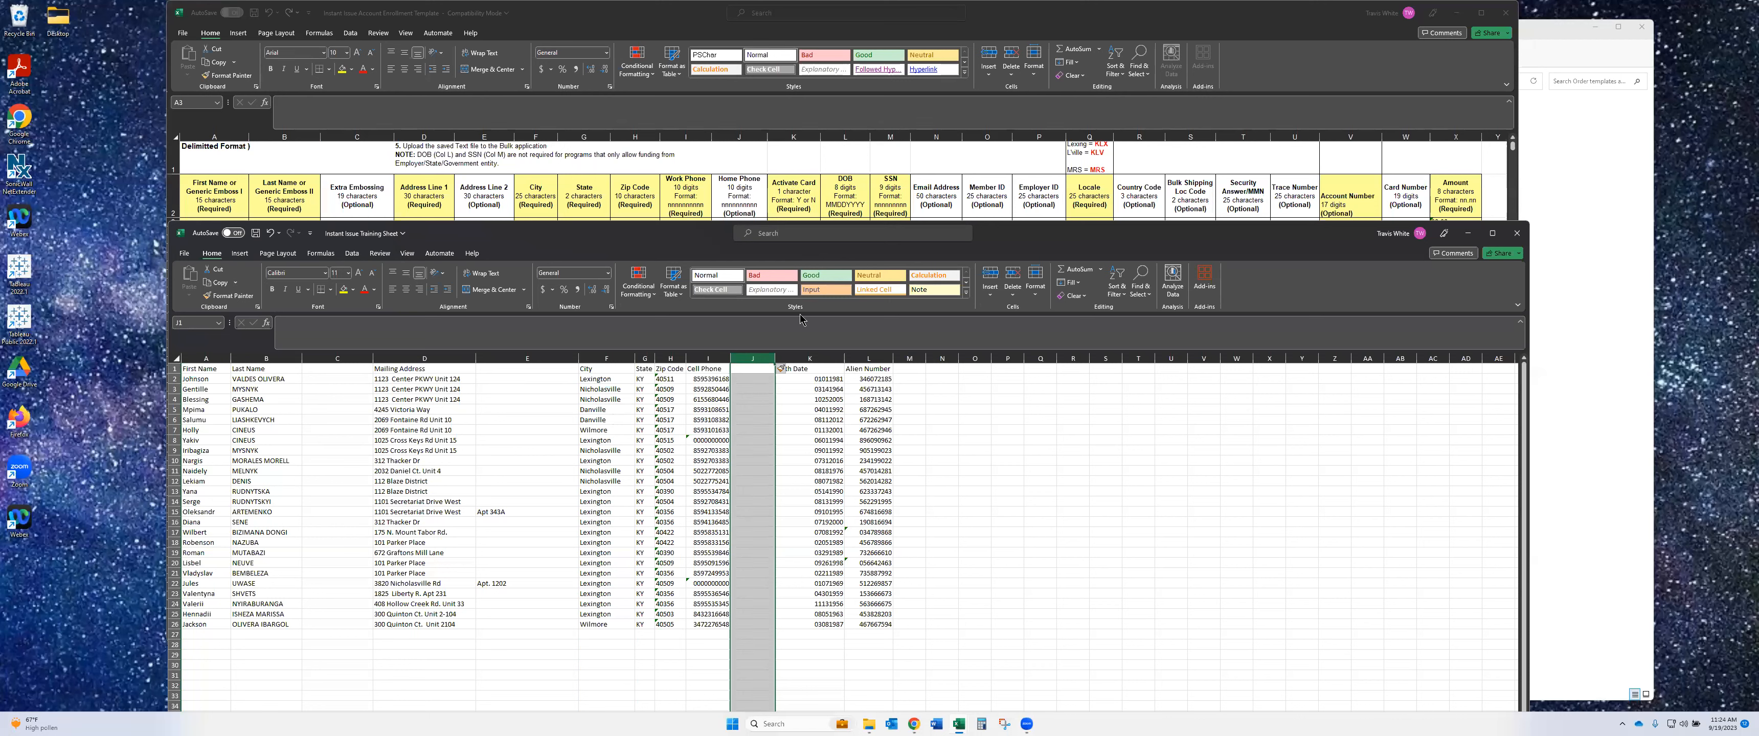
pyautogui.click(786, 359)
pyautogui.rightClick(802, 435)
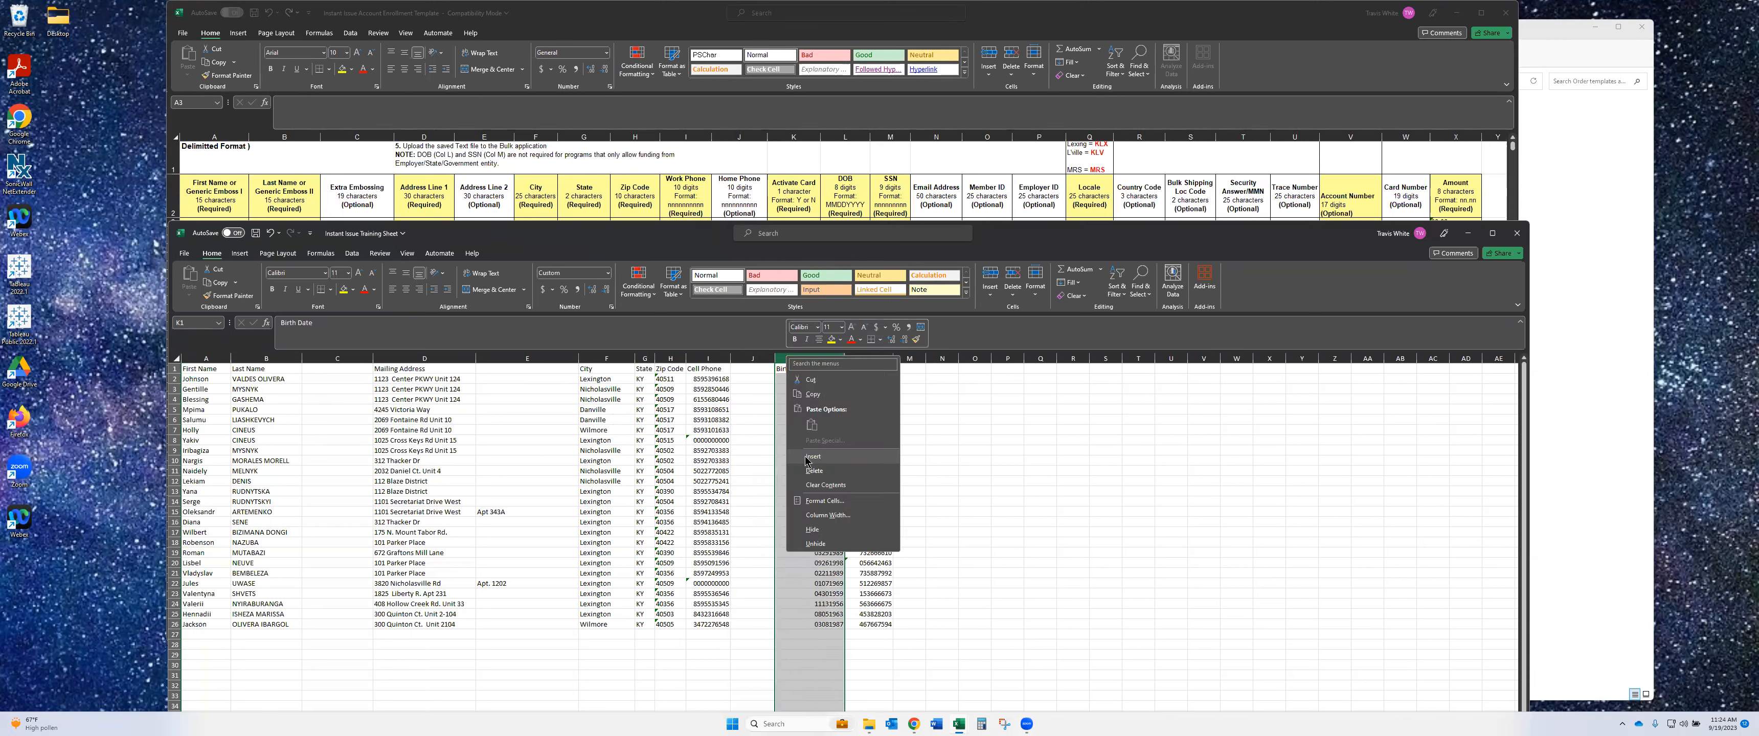
pyautogui.click(800, 450)
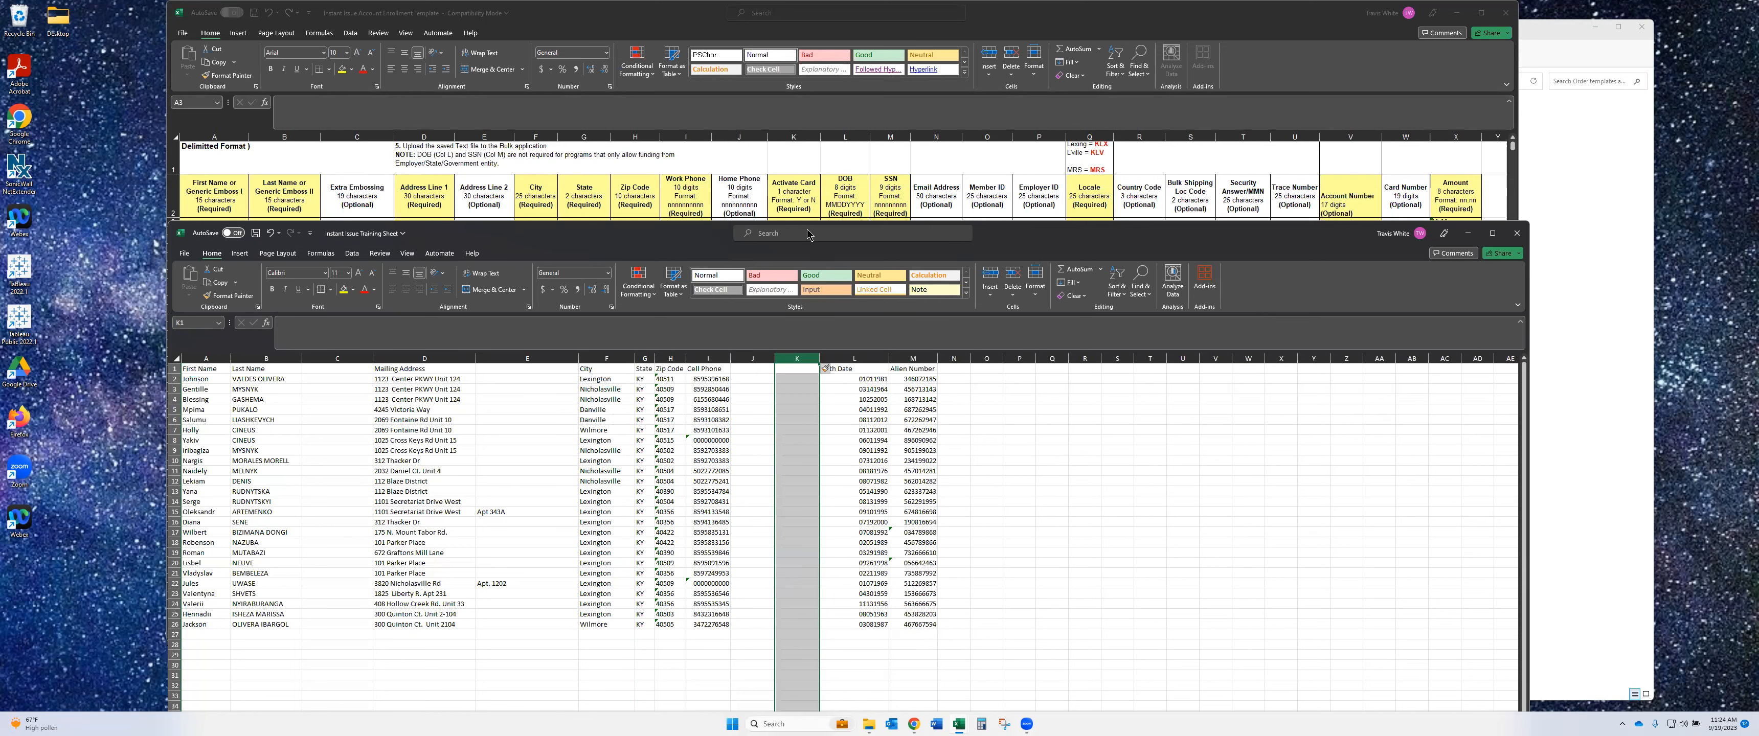
pyautogui.click(799, 380)
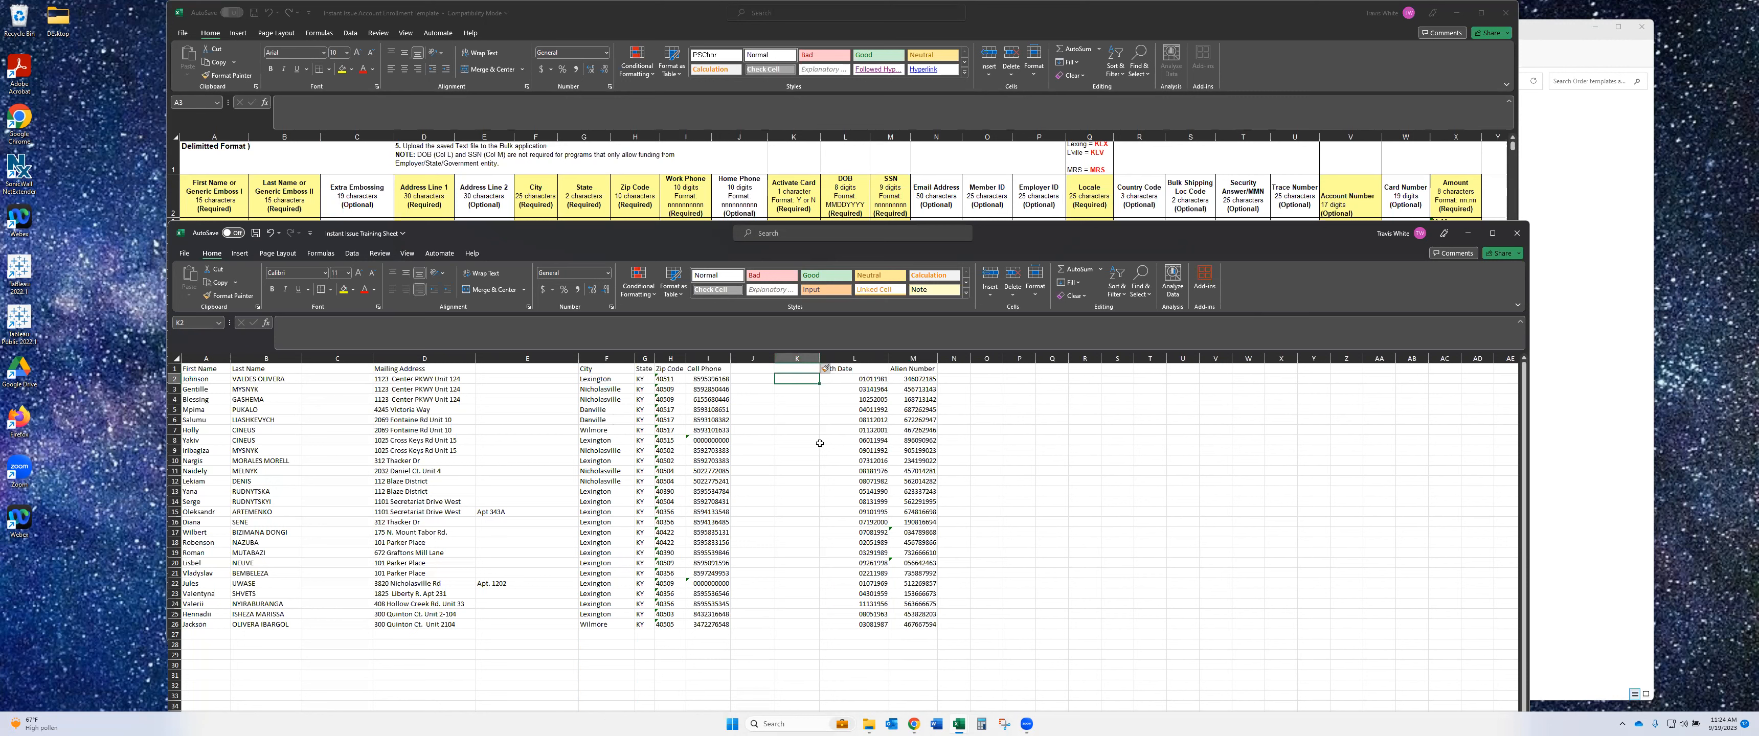
# - Enter N in K2 and fill it down column K through row 26
pyautogui.write('N')
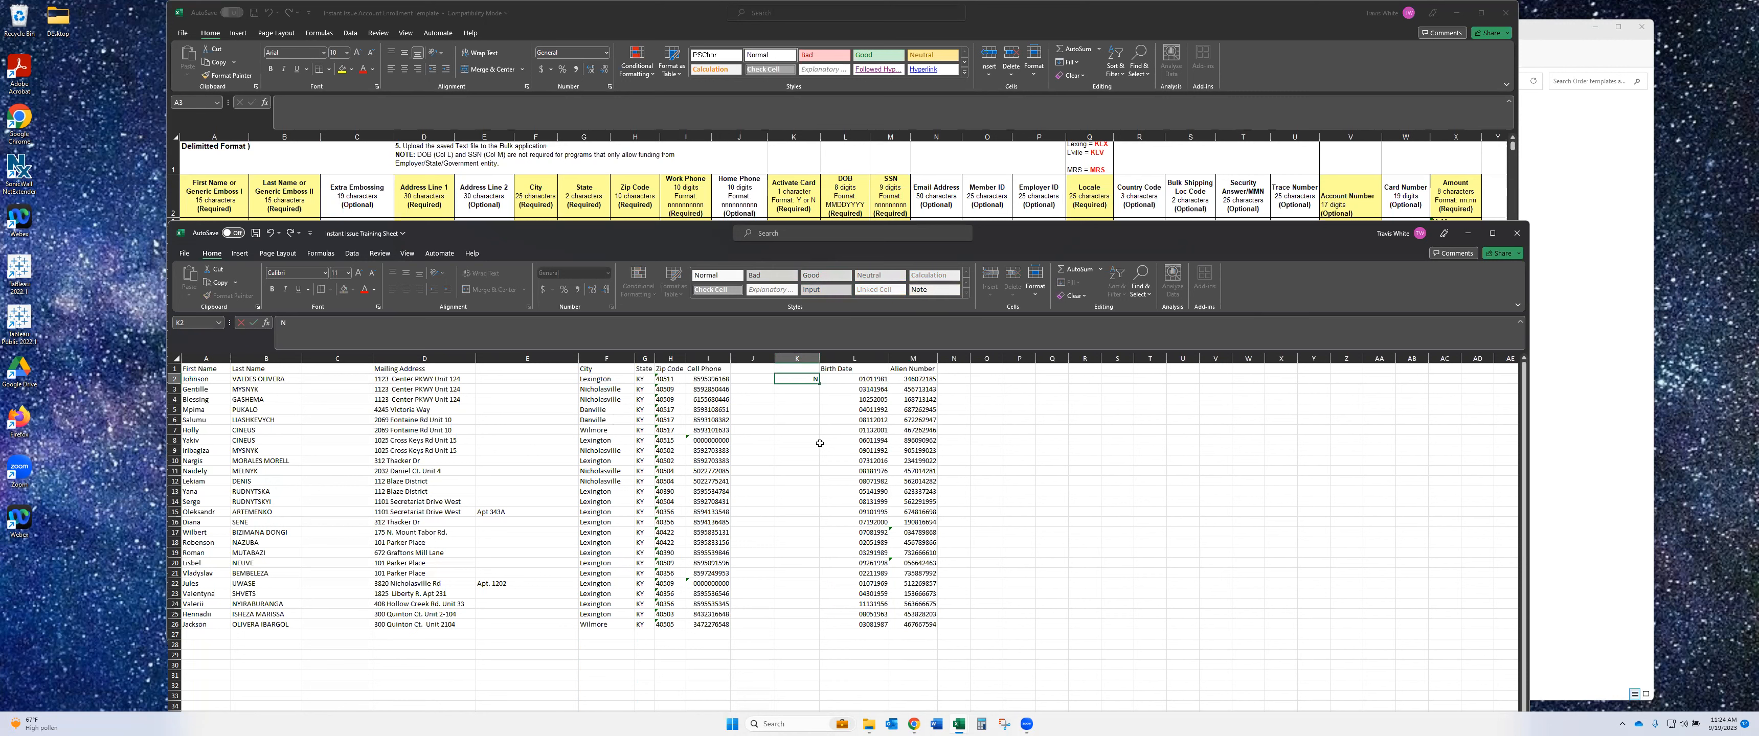
pyautogui.press('Return')
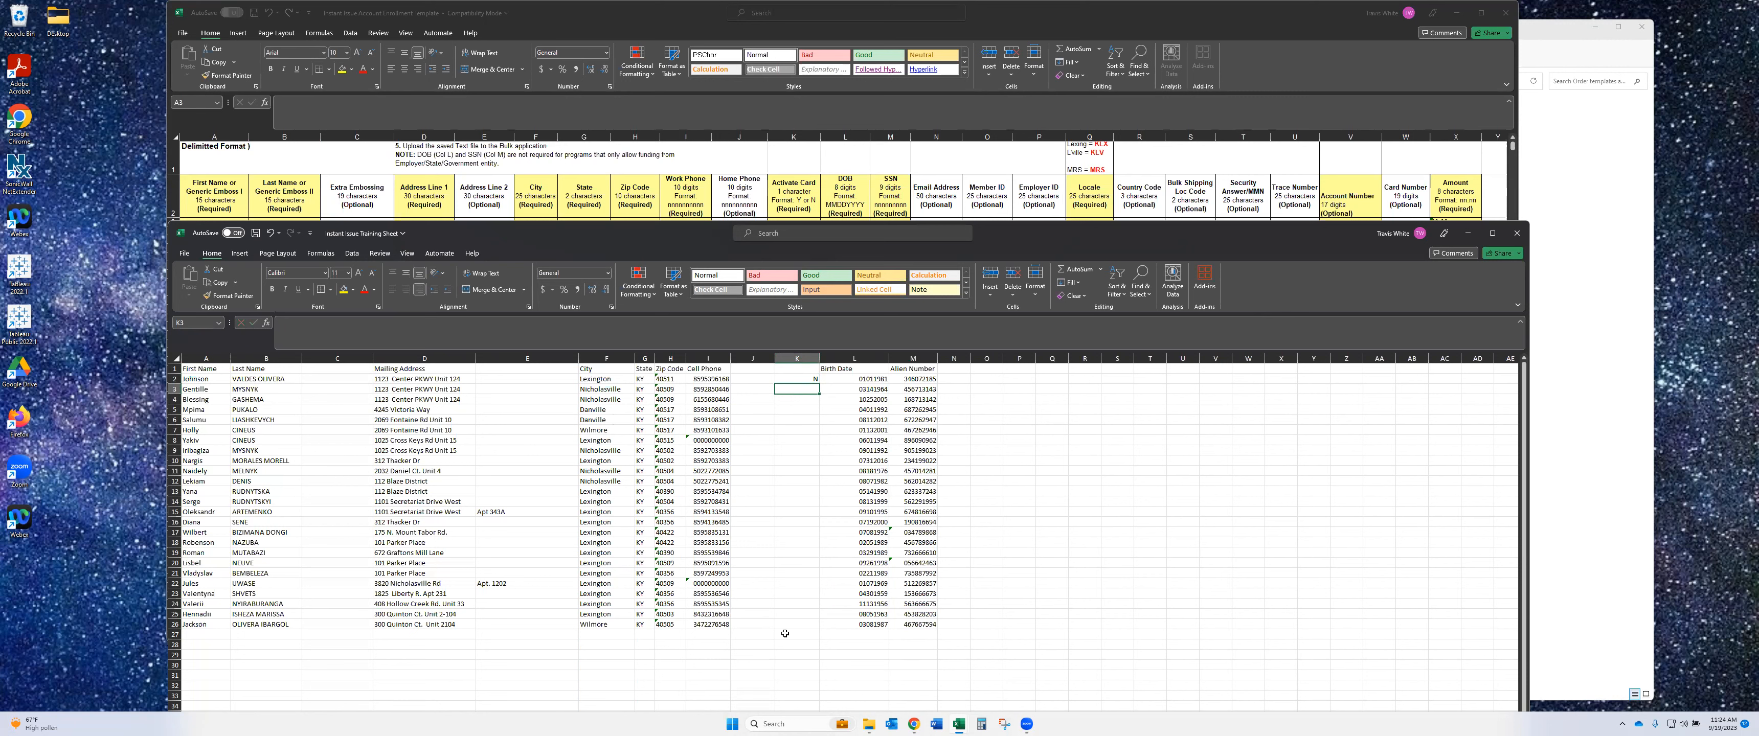
pyautogui.click(796, 378)
pyautogui.doubleClick(818, 382)
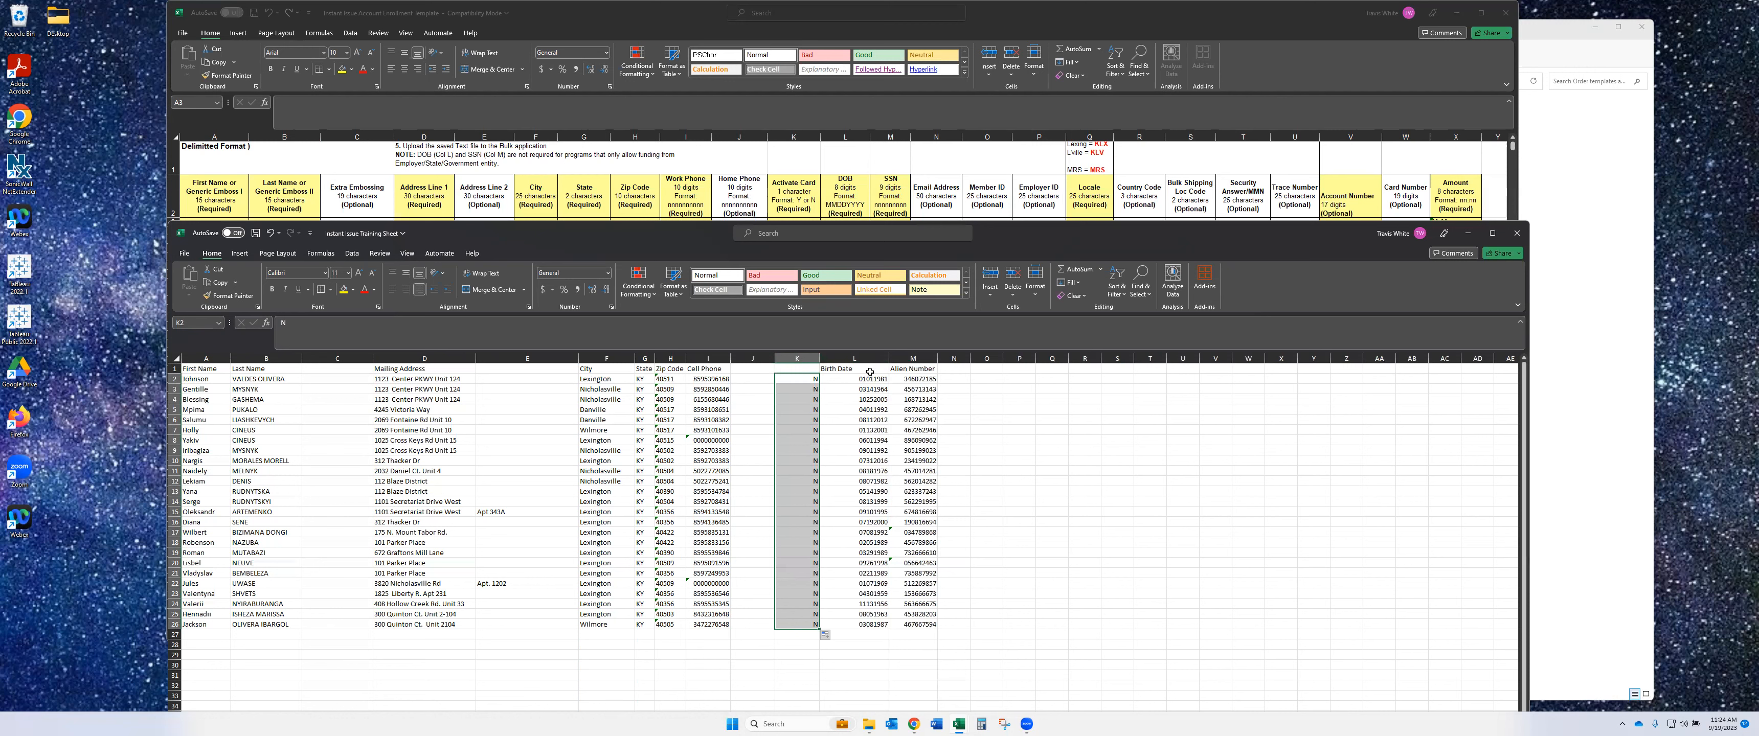
pyautogui.click(873, 355)
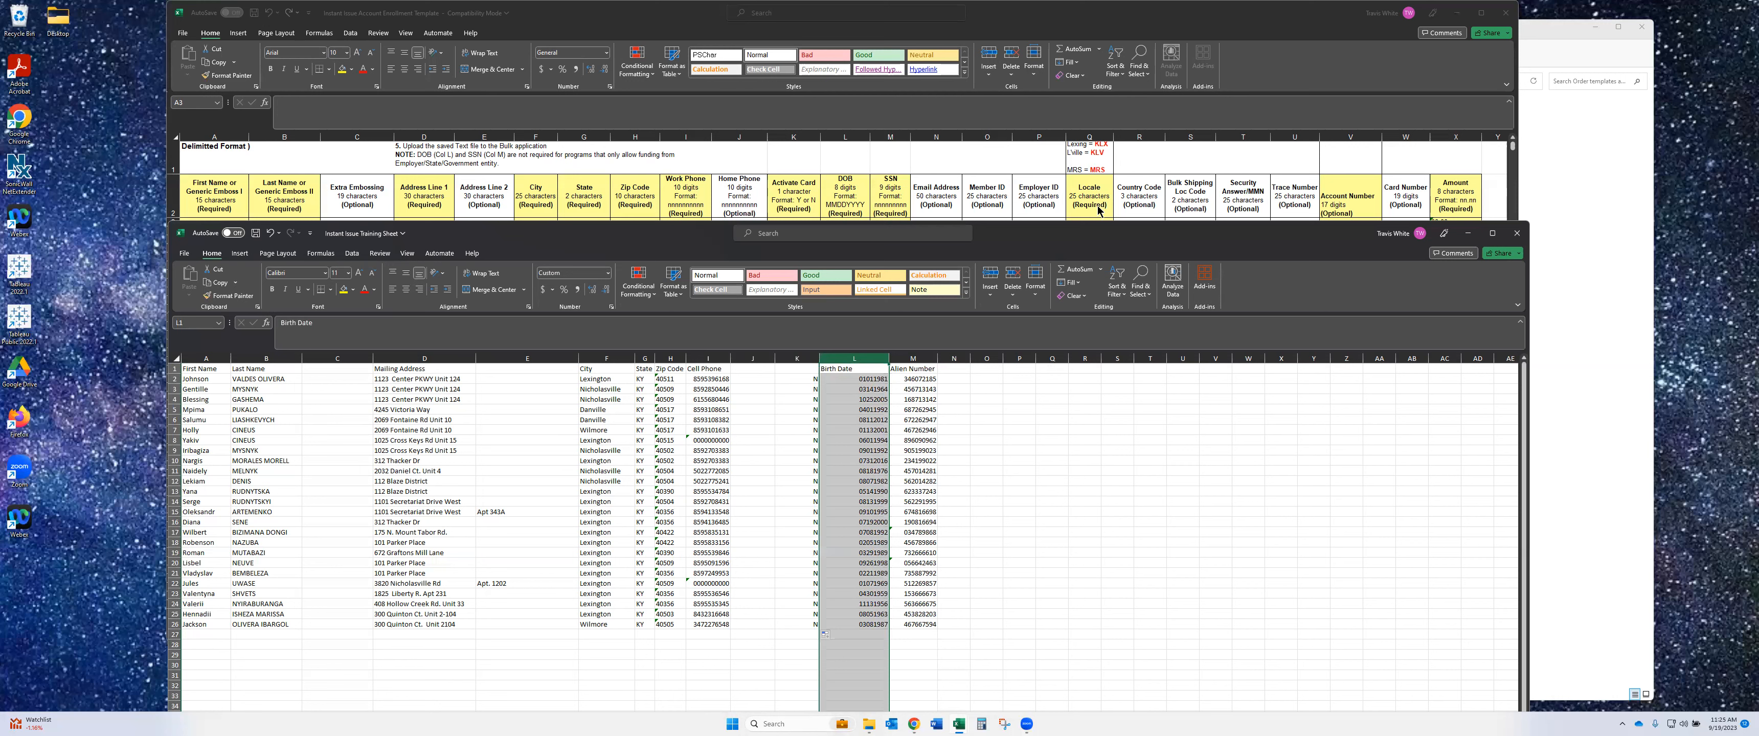
pyautogui.click(1052, 379)
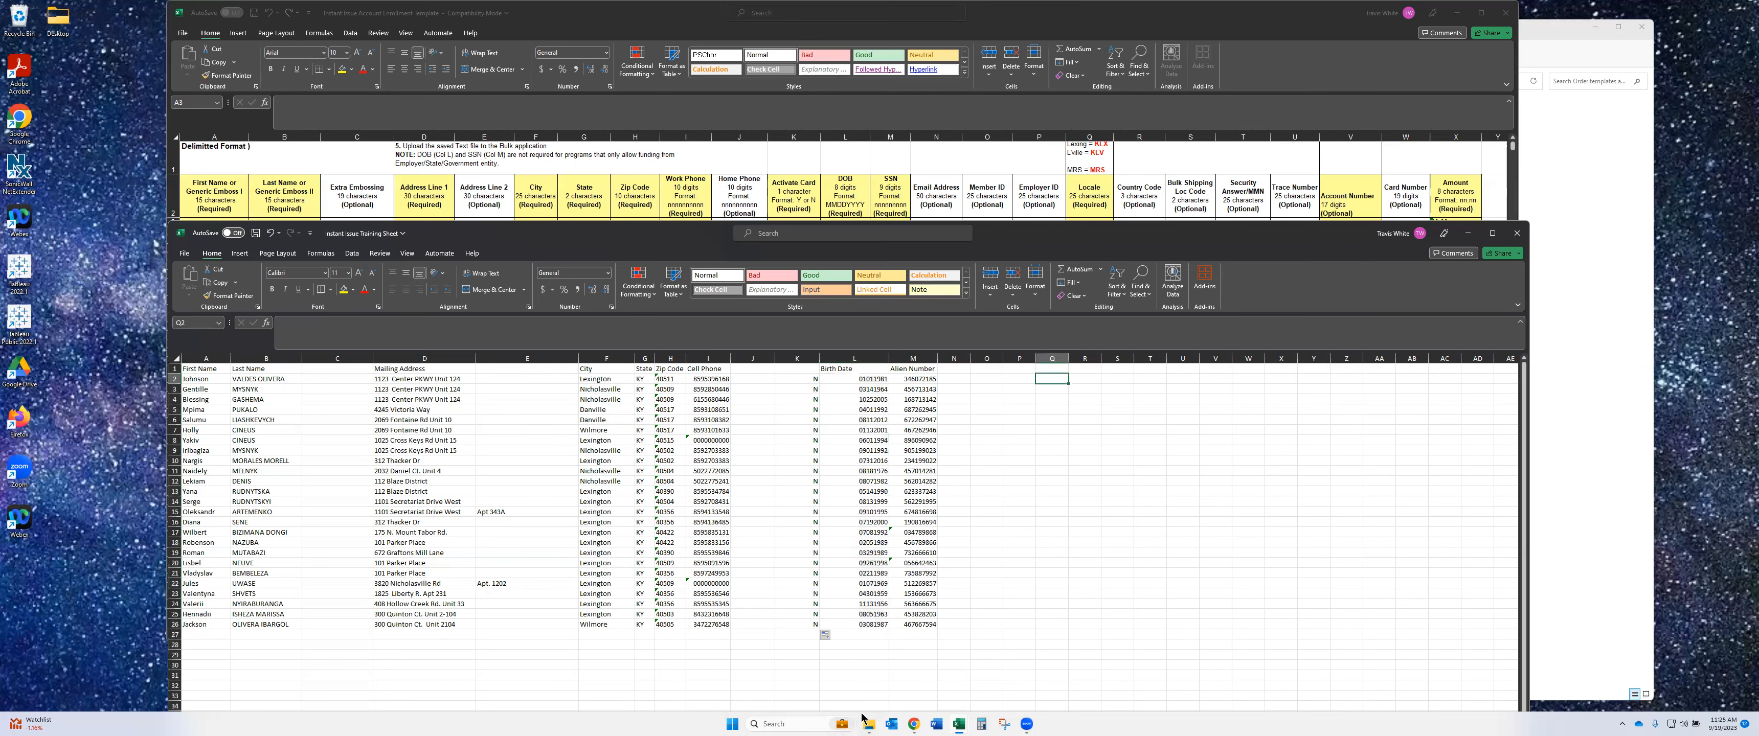
pyautogui.click(914, 725)
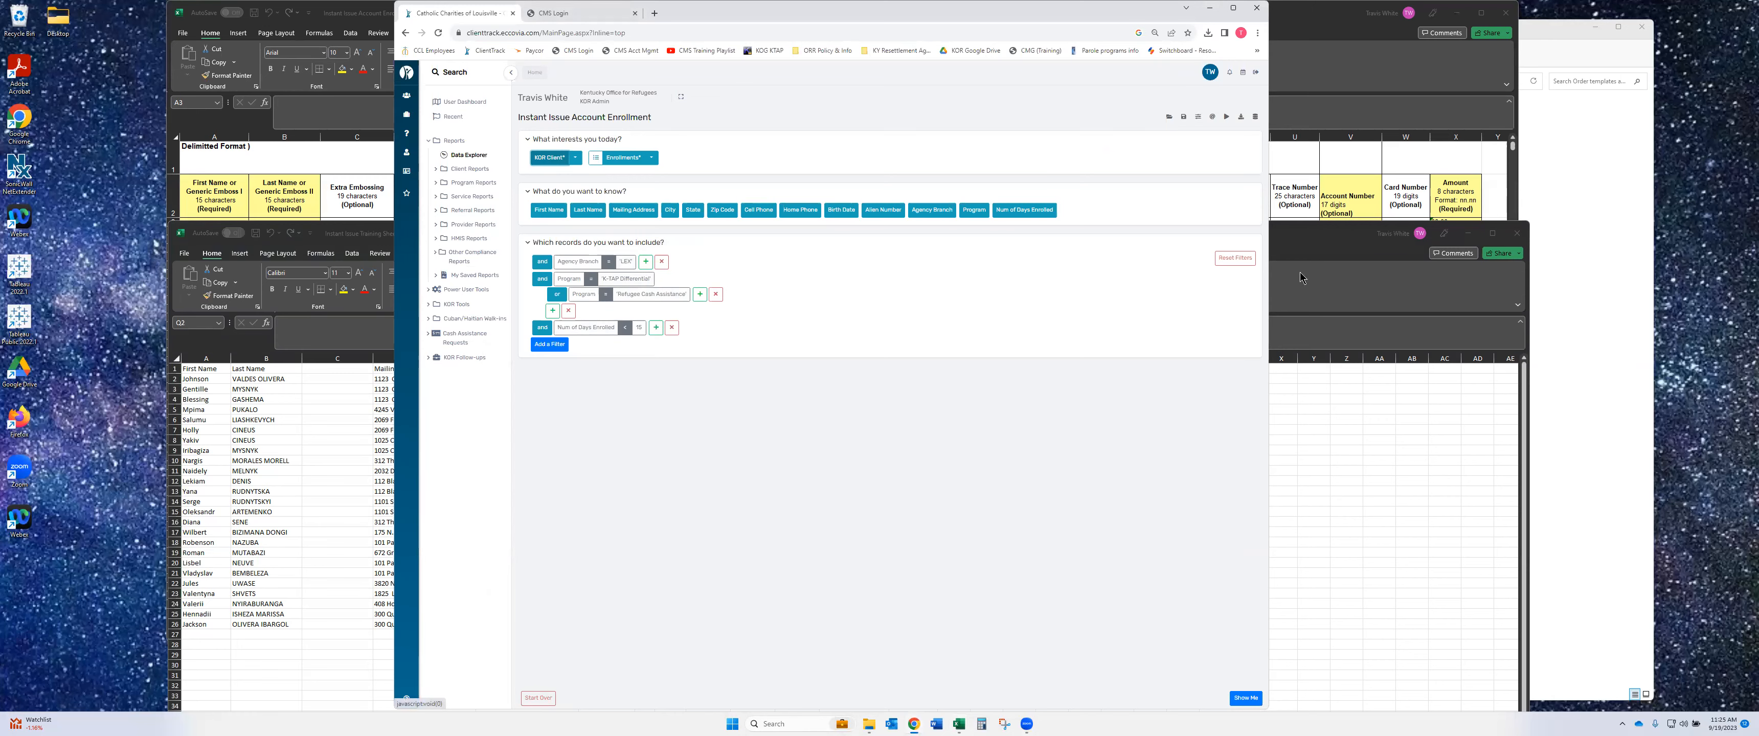
pyautogui.click(1309, 252)
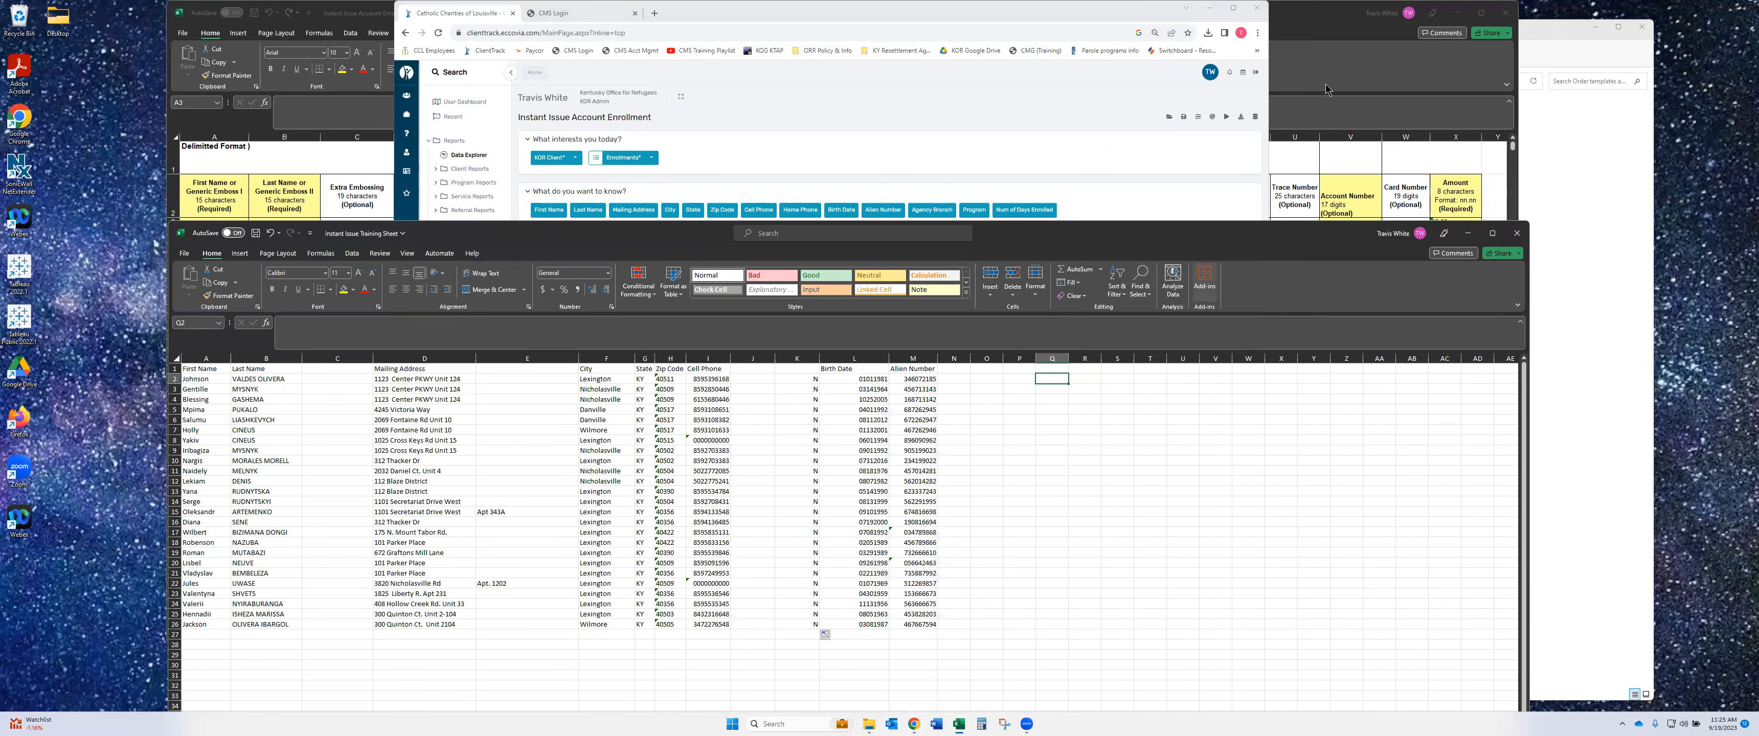
pyautogui.click(1331, 45)
pyautogui.click(1024, 697)
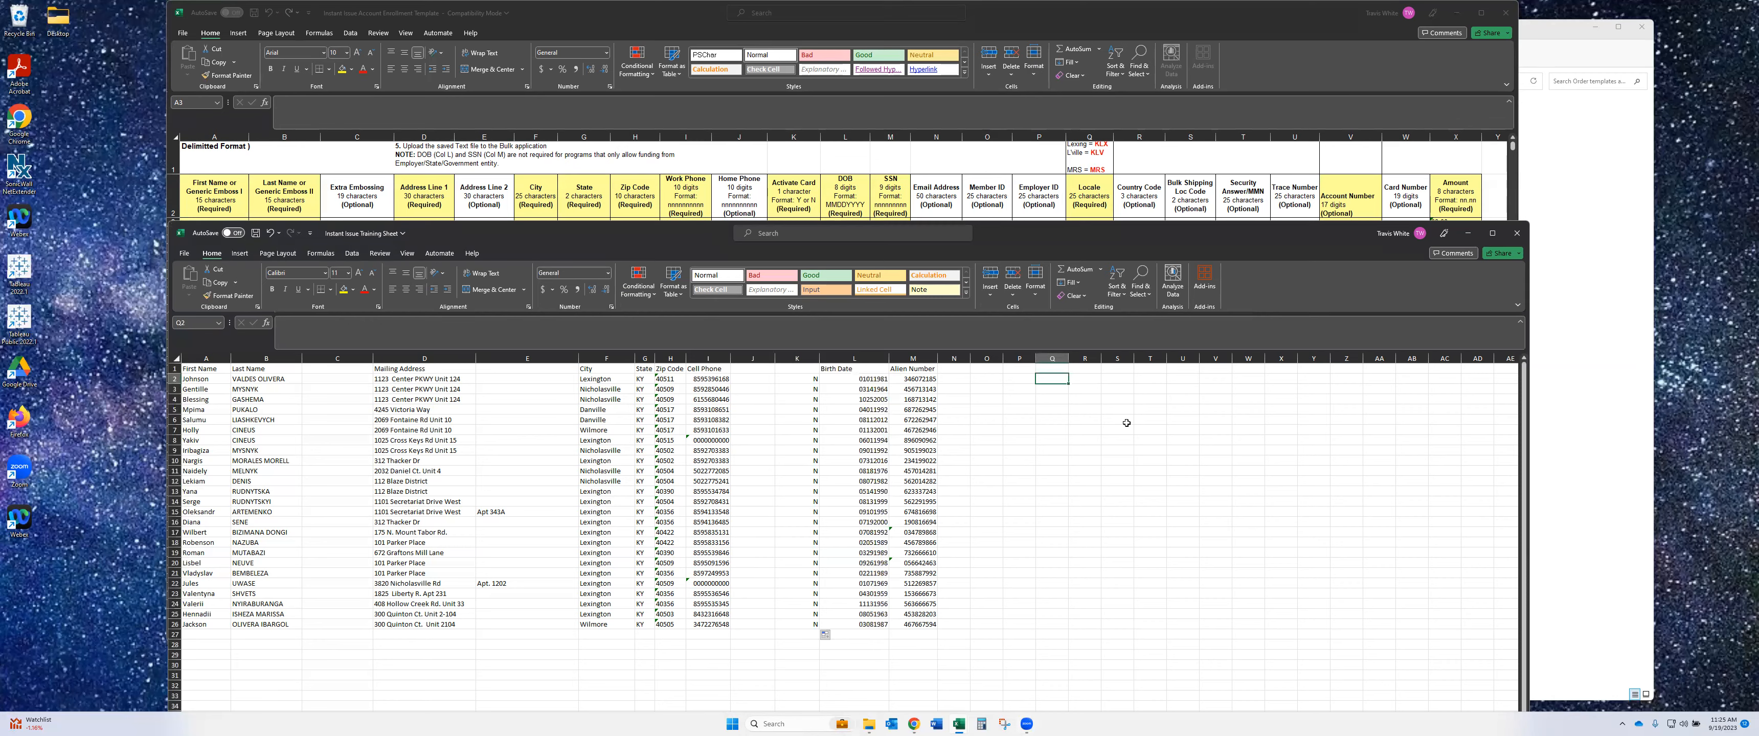
pyautogui.click(1094, 153)
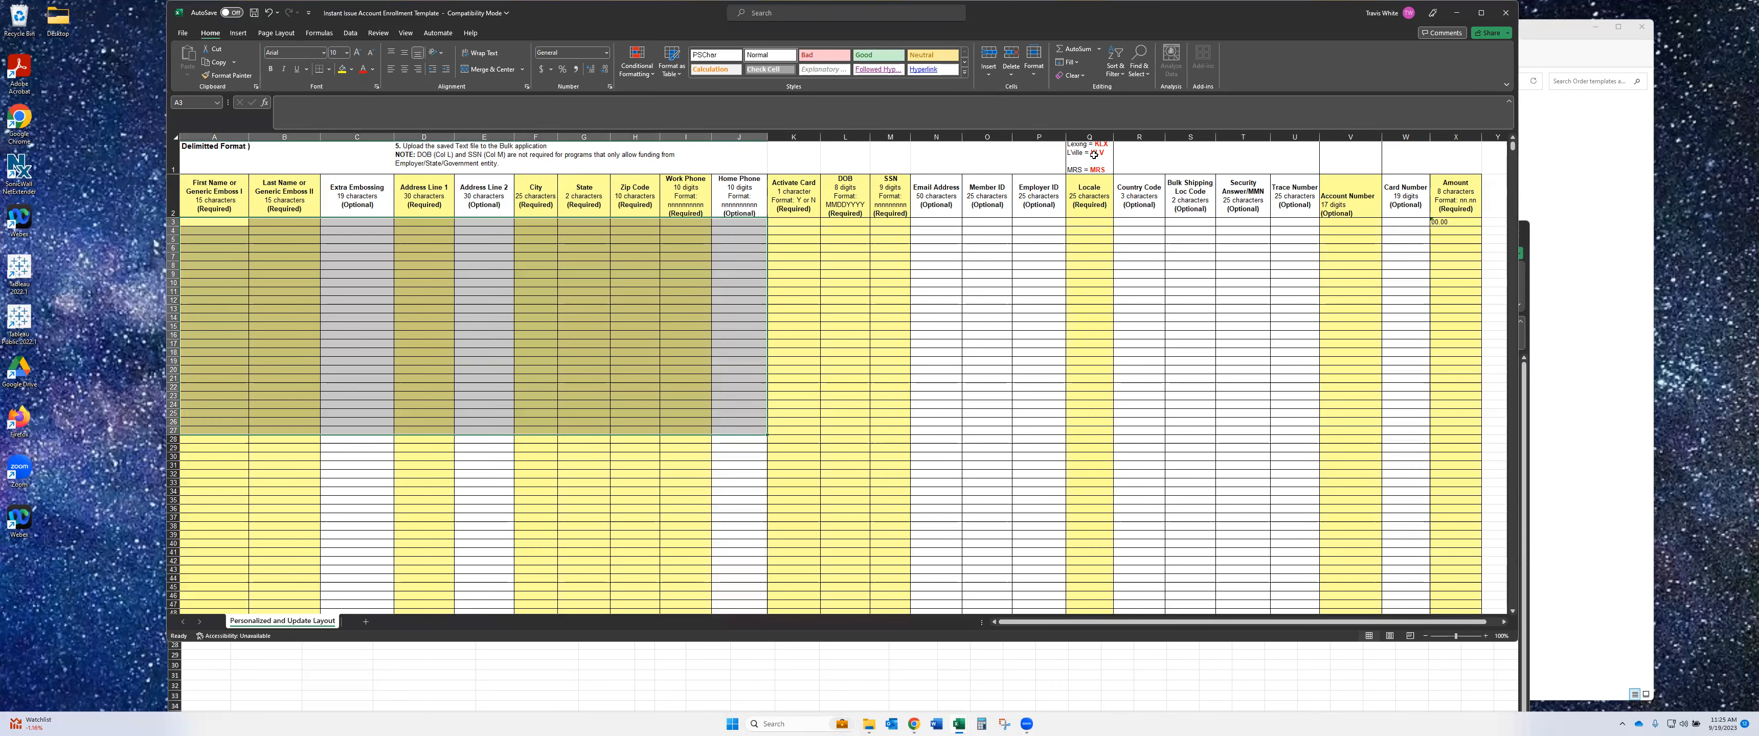
pyautogui.scroll(2, 1094, 153)
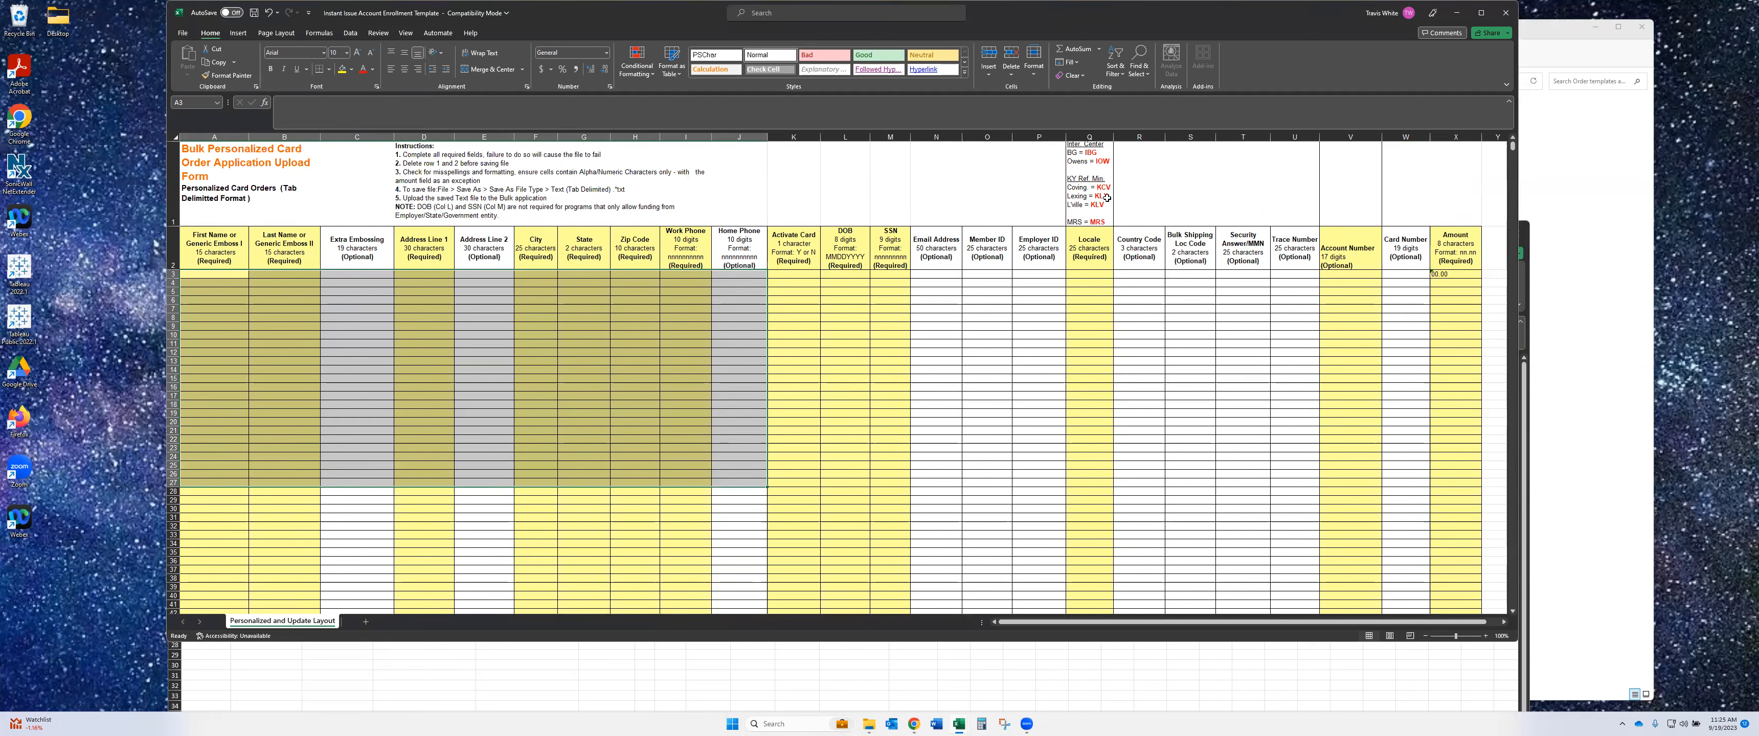
pyautogui.moveTo(956, 725)
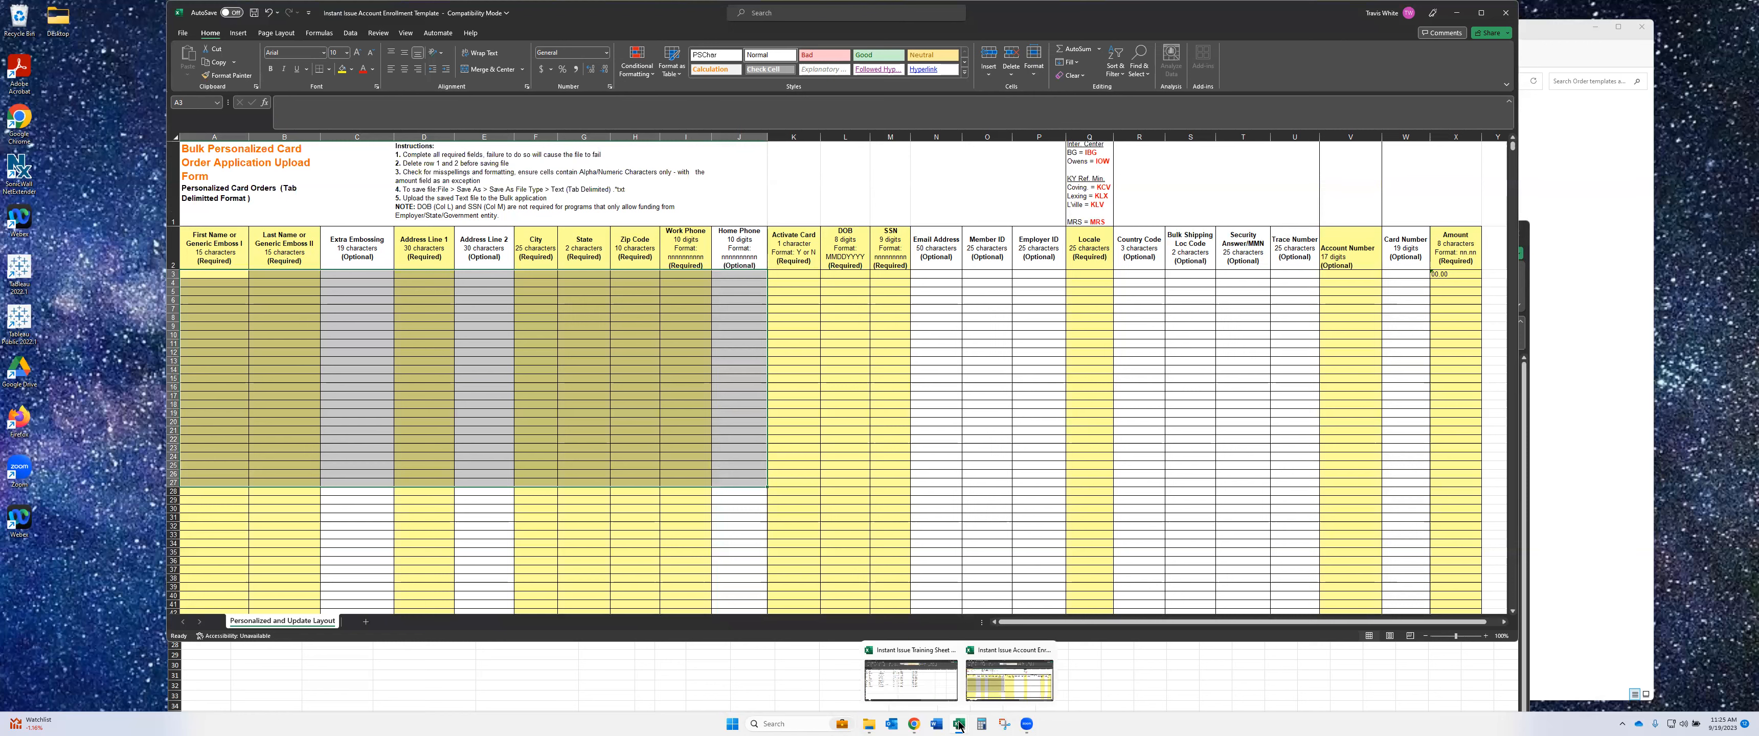
pyautogui.click(942, 678)
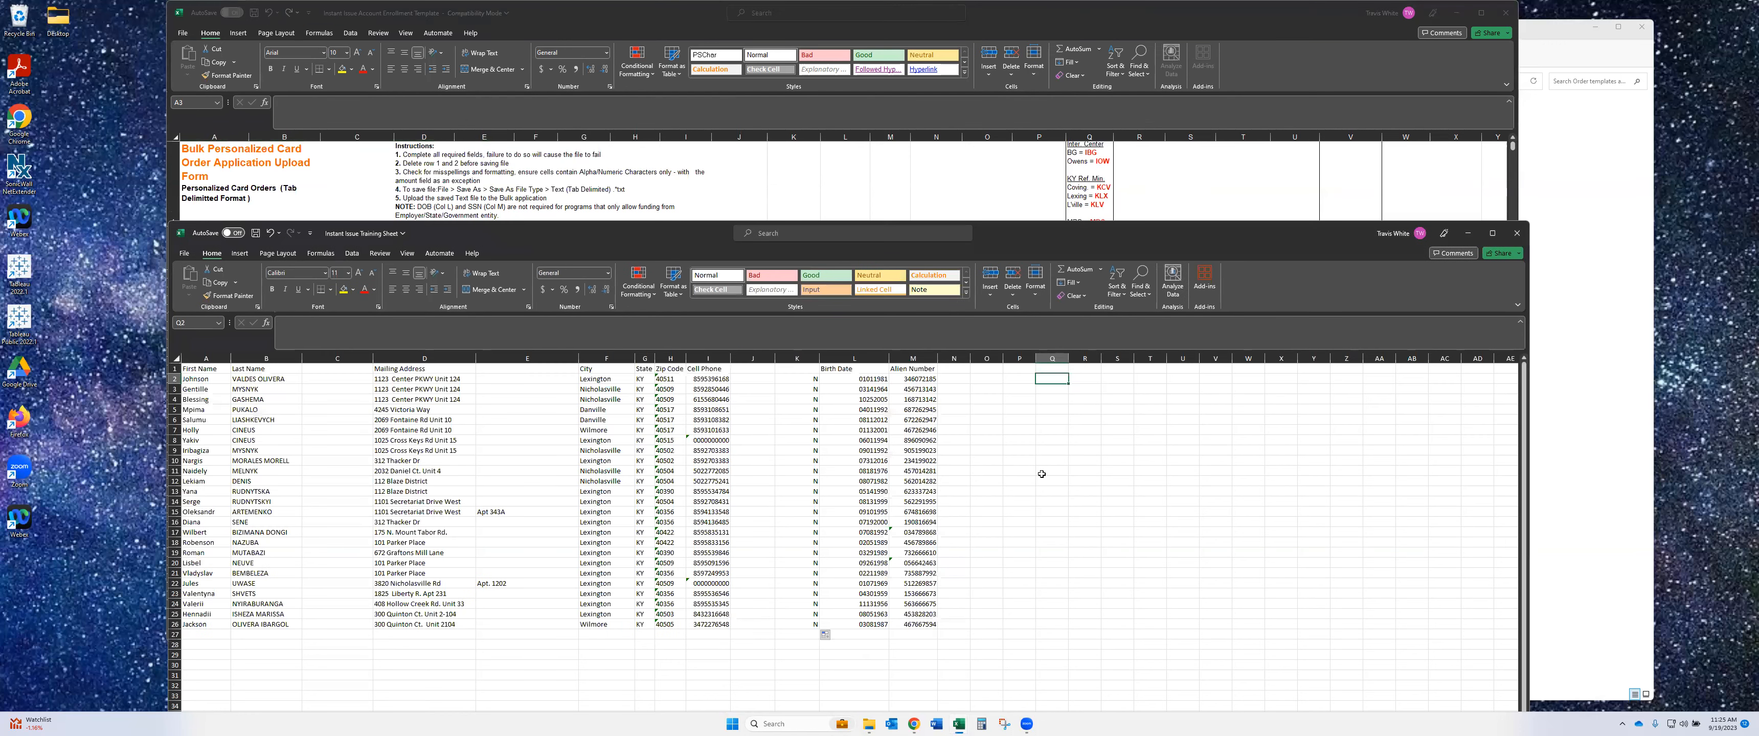
# - Enter KLX in Q2 and paste it into Q3 and Q4
pyautogui.write('KLX')
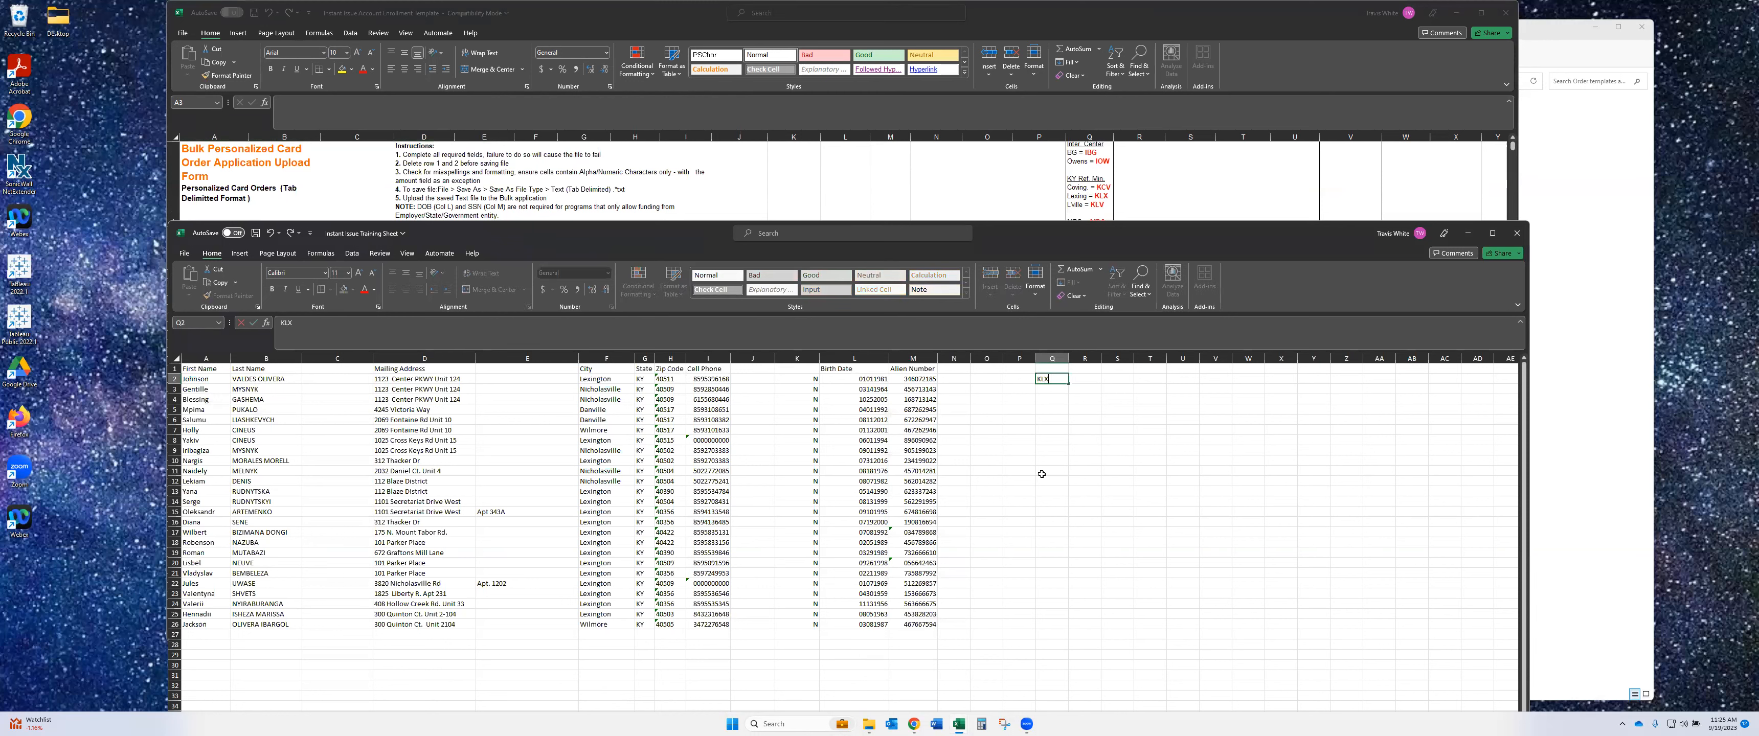
pyautogui.press('Return')
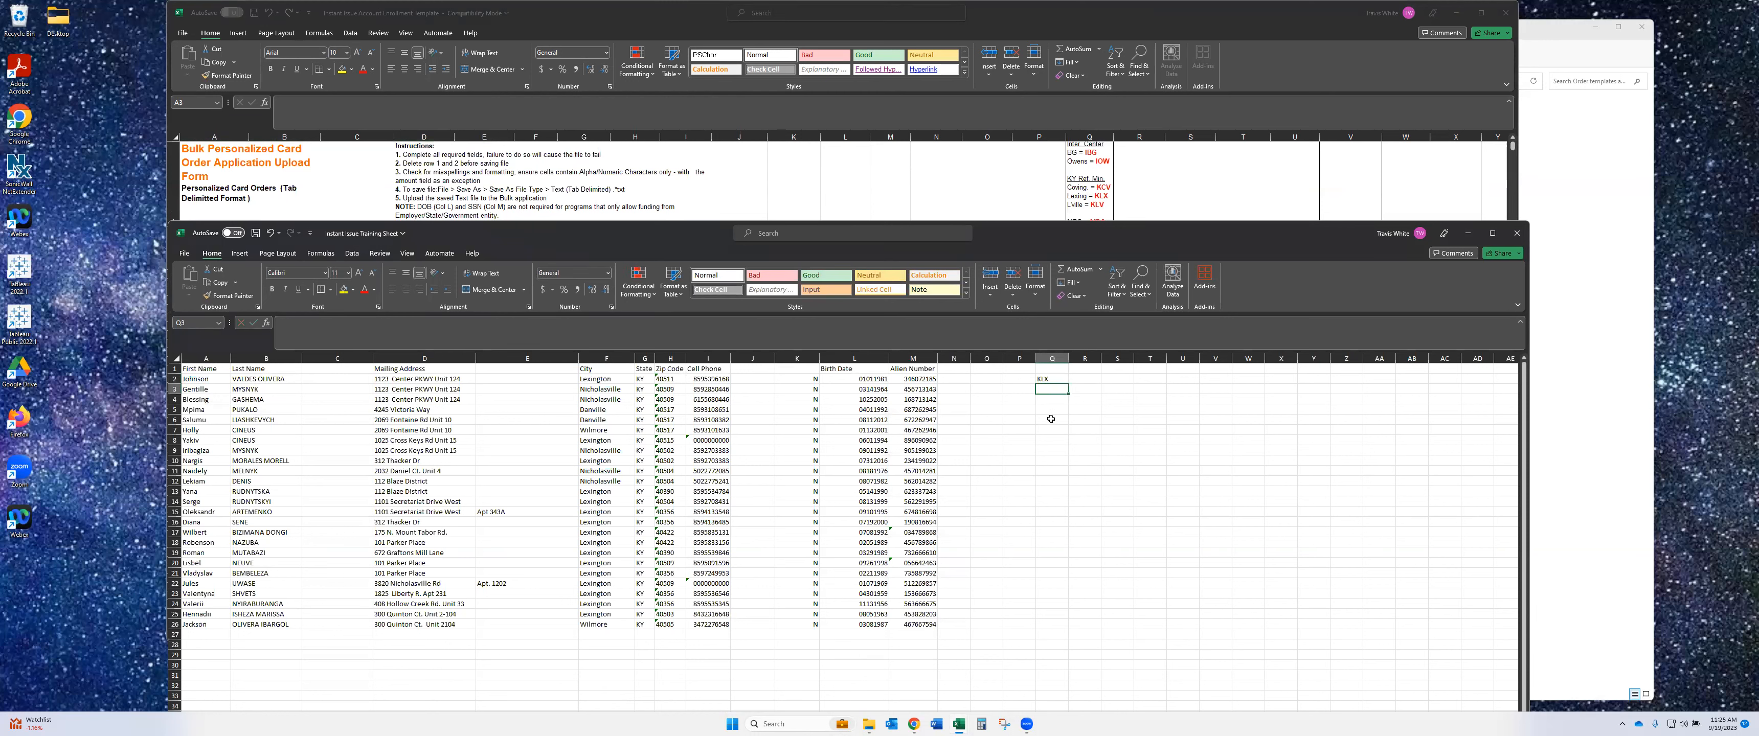
pyautogui.moveTo(808, 376); pyautogui.dragTo(813, 624)
pyautogui.click(1055, 379)
pyautogui.hotkey('ctrl', 'c')
pyautogui.press('Down')
pyautogui.hotkey('ctrl', 'v')
pyautogui.press('Down')
pyautogui.hotkey('ctrl', 'v')
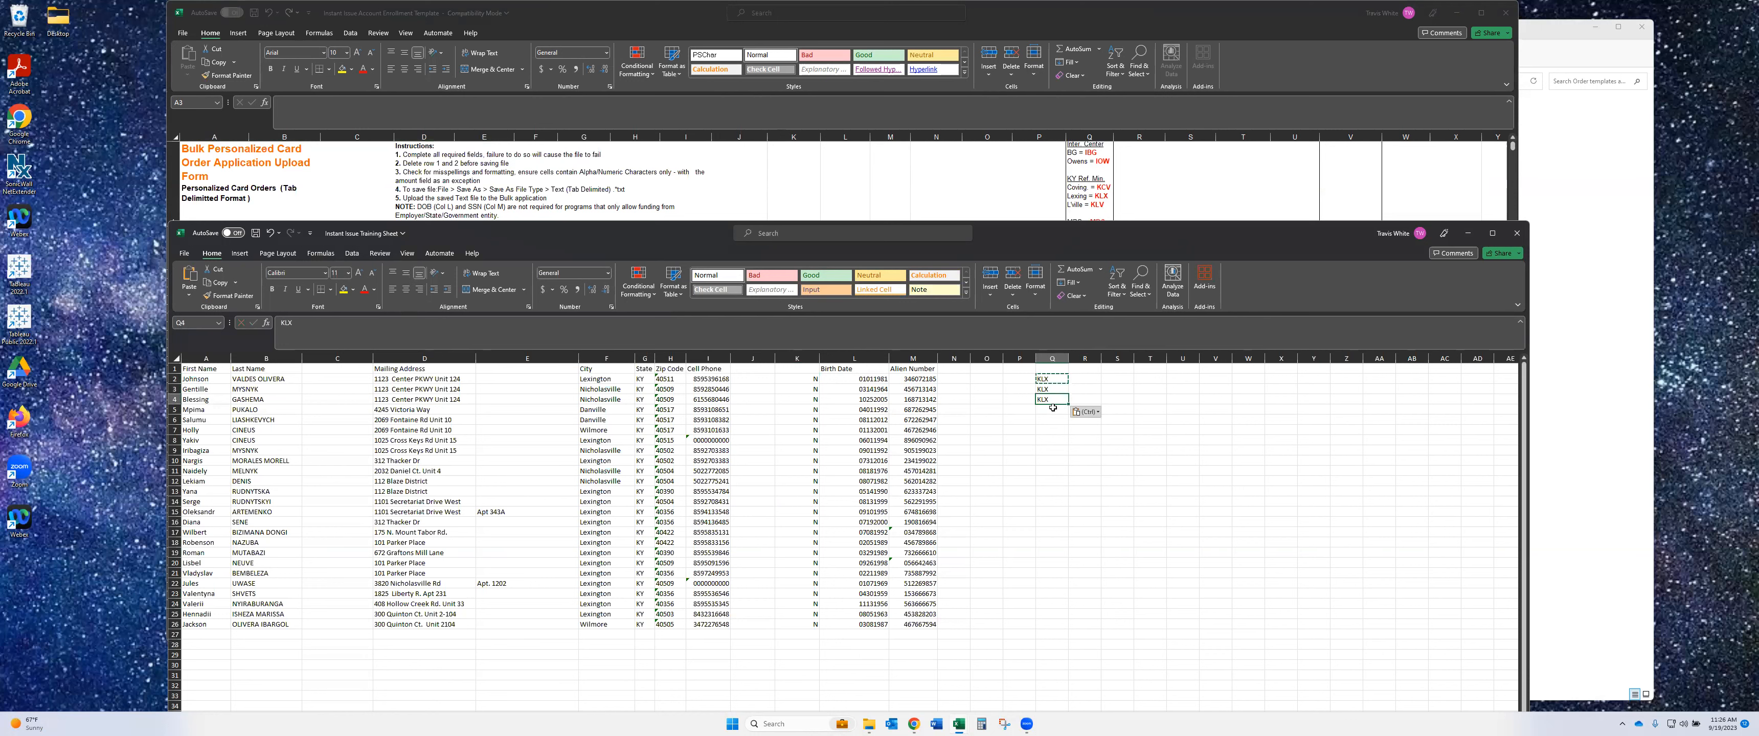
# - Extend KLX down column Q to row 26, then return to the enrollment template
pyautogui.moveTo(1047, 381); pyautogui.dragTo(1069, 406)
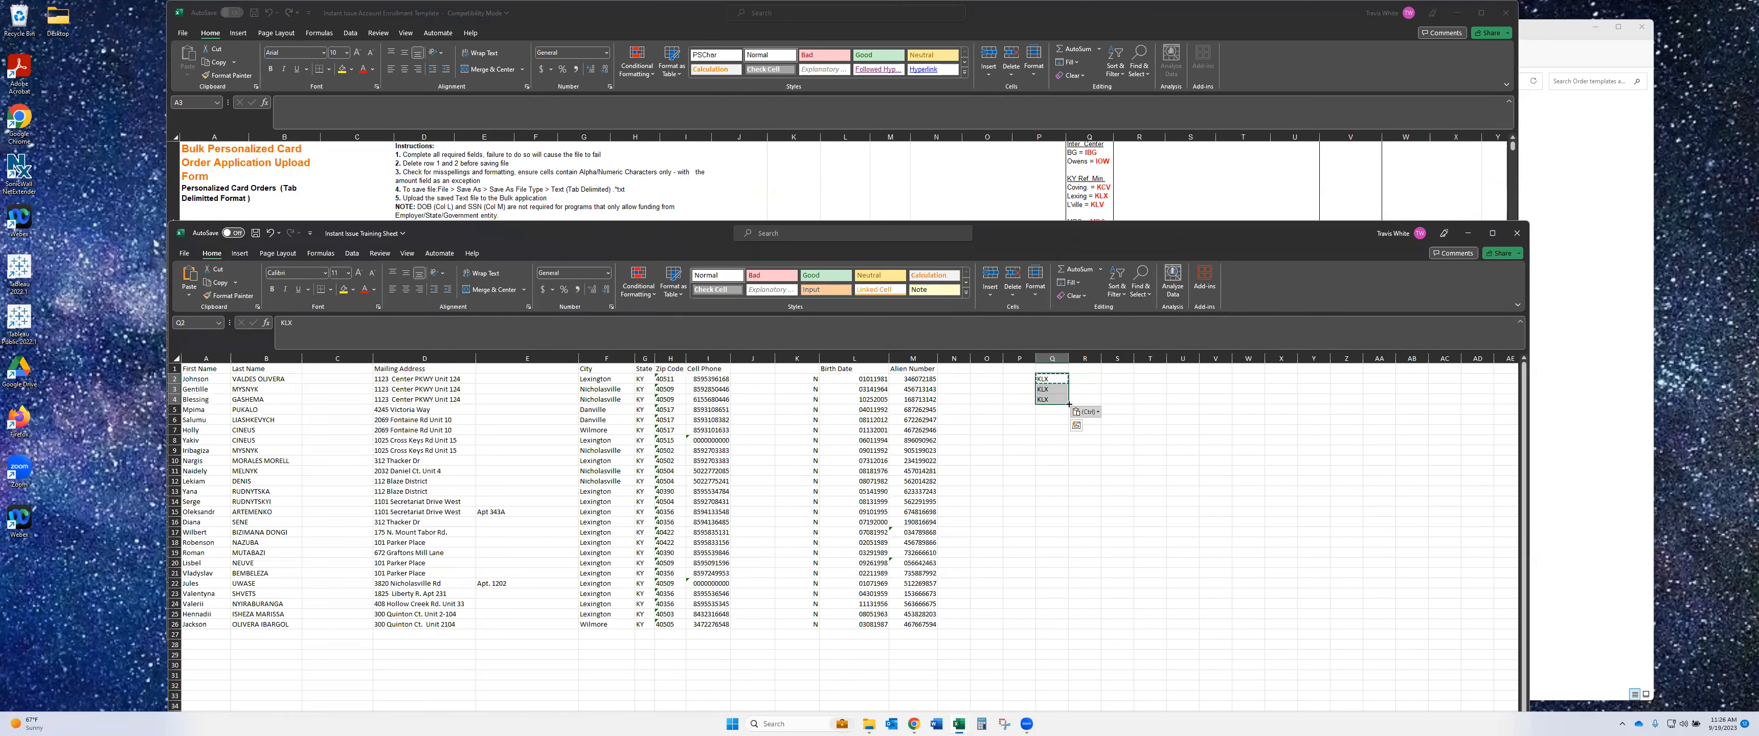
pyautogui.moveTo(1069, 405); pyautogui.dragTo(1065, 626)
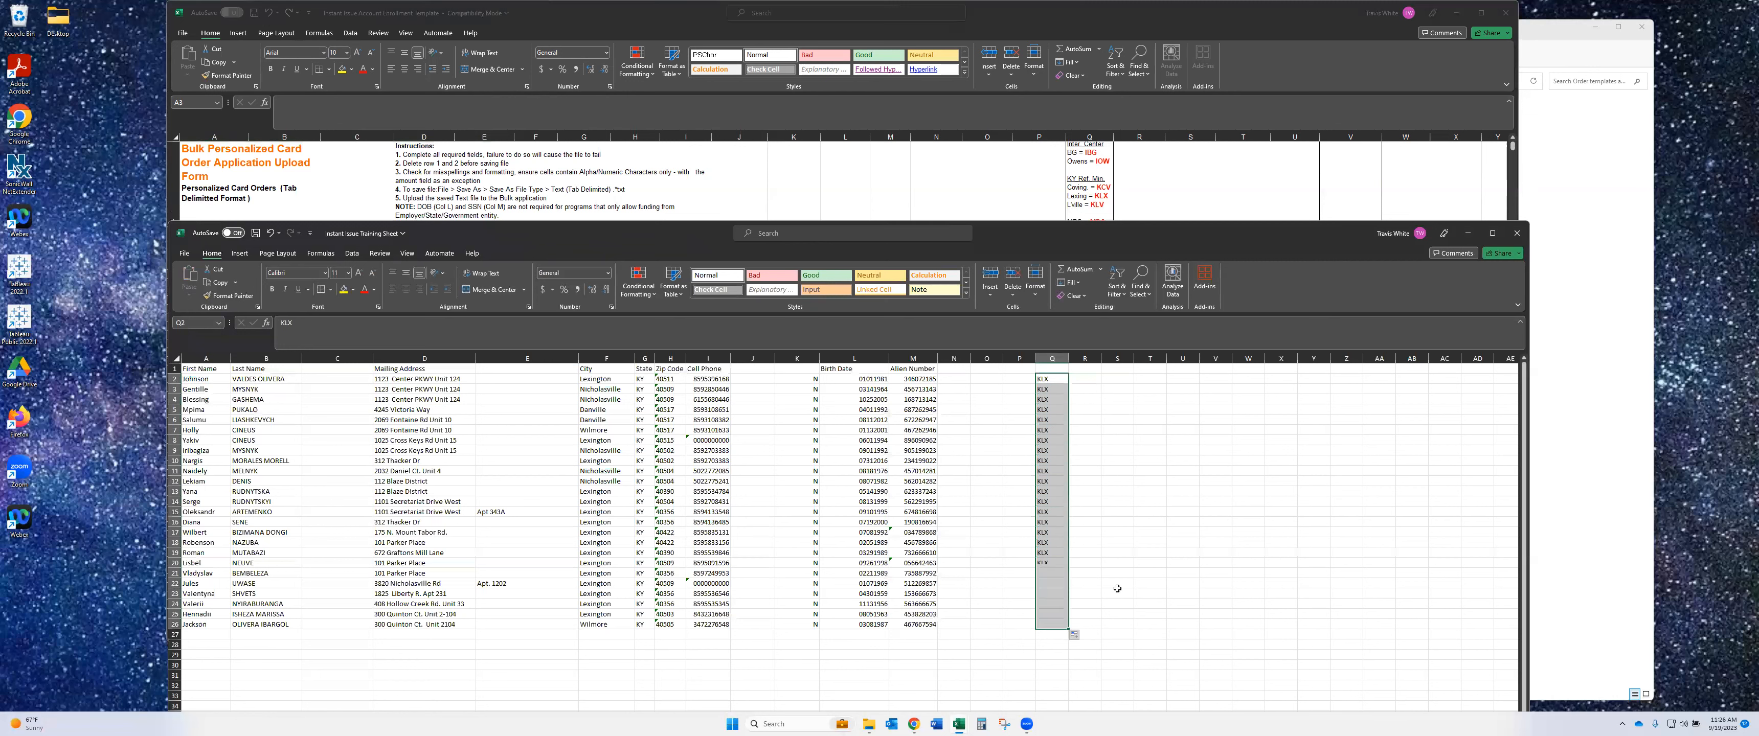
pyautogui.click(1095, 572)
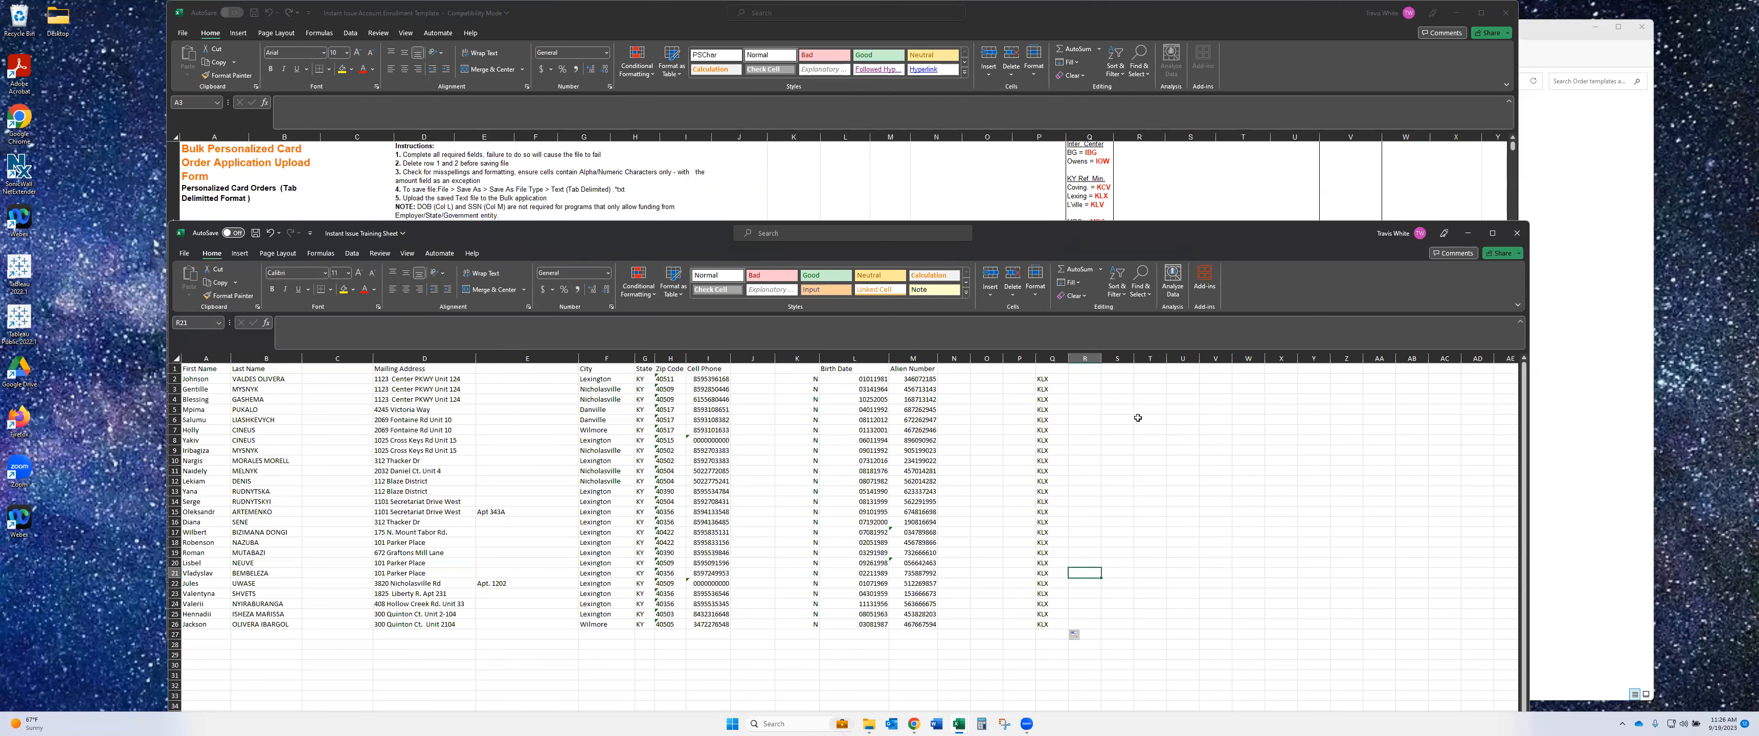
pyautogui.click(1212, 165)
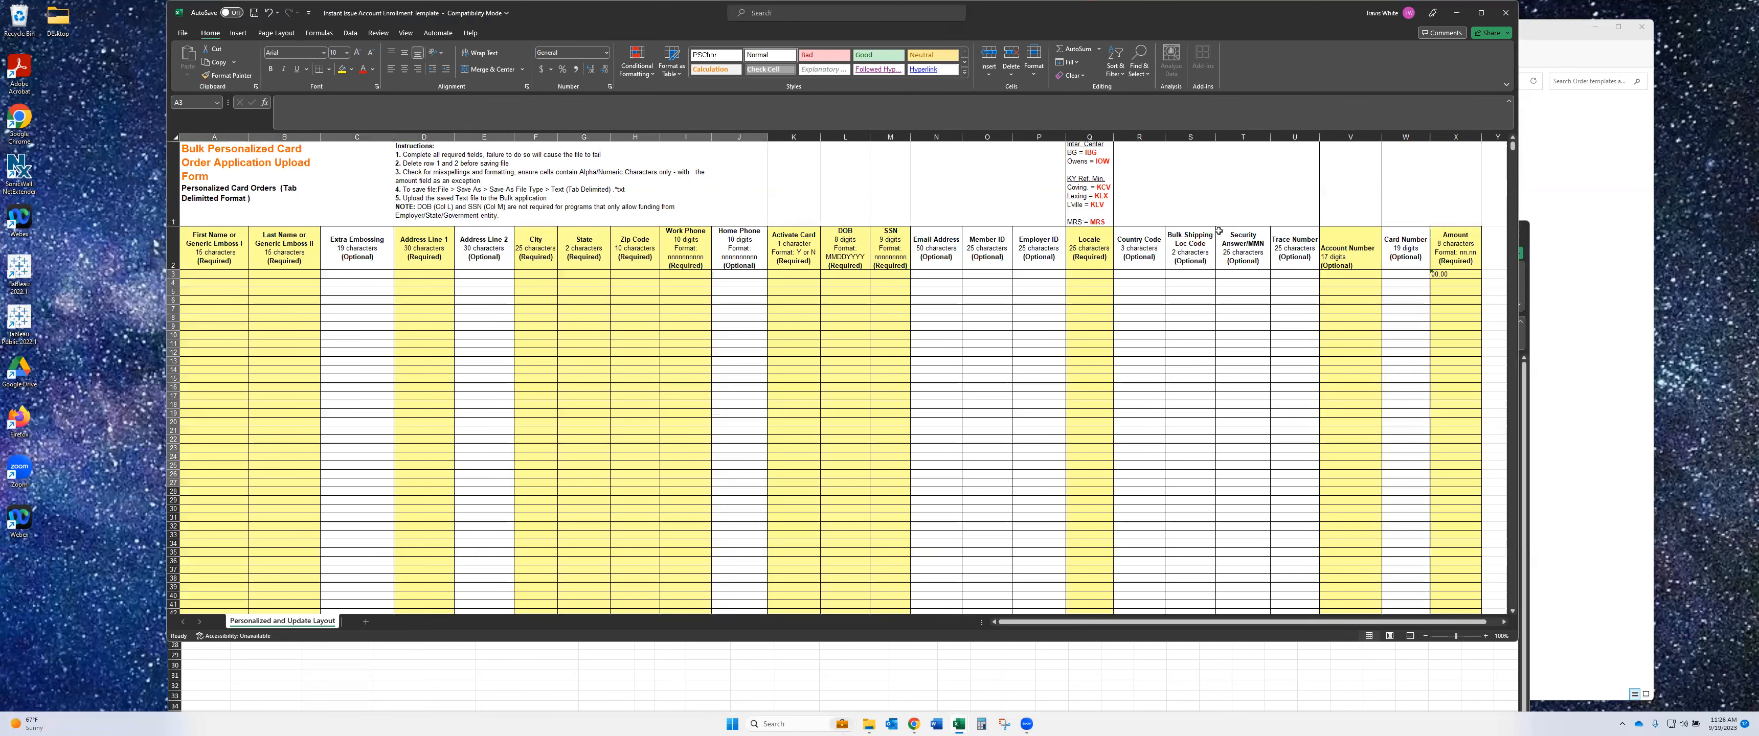
# - Select the training sheet's empty columns R–V and the template's Account Number cells, then return to the training sheet
pyautogui.scroll(-1, 1218, 234)
pyautogui.scroll(-2, 1218, 233)
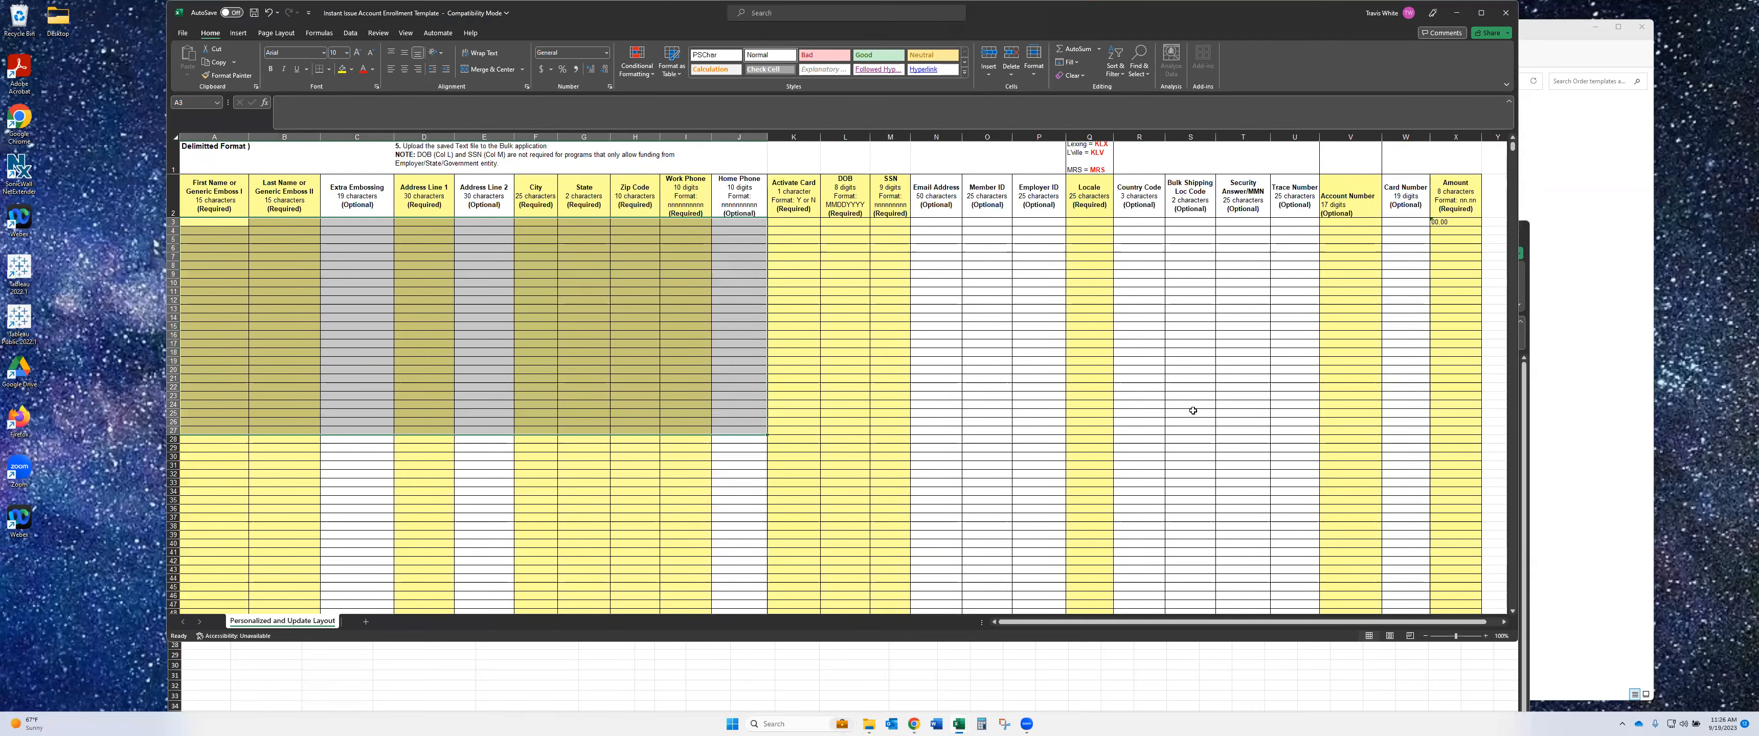
pyautogui.click(1102, 681)
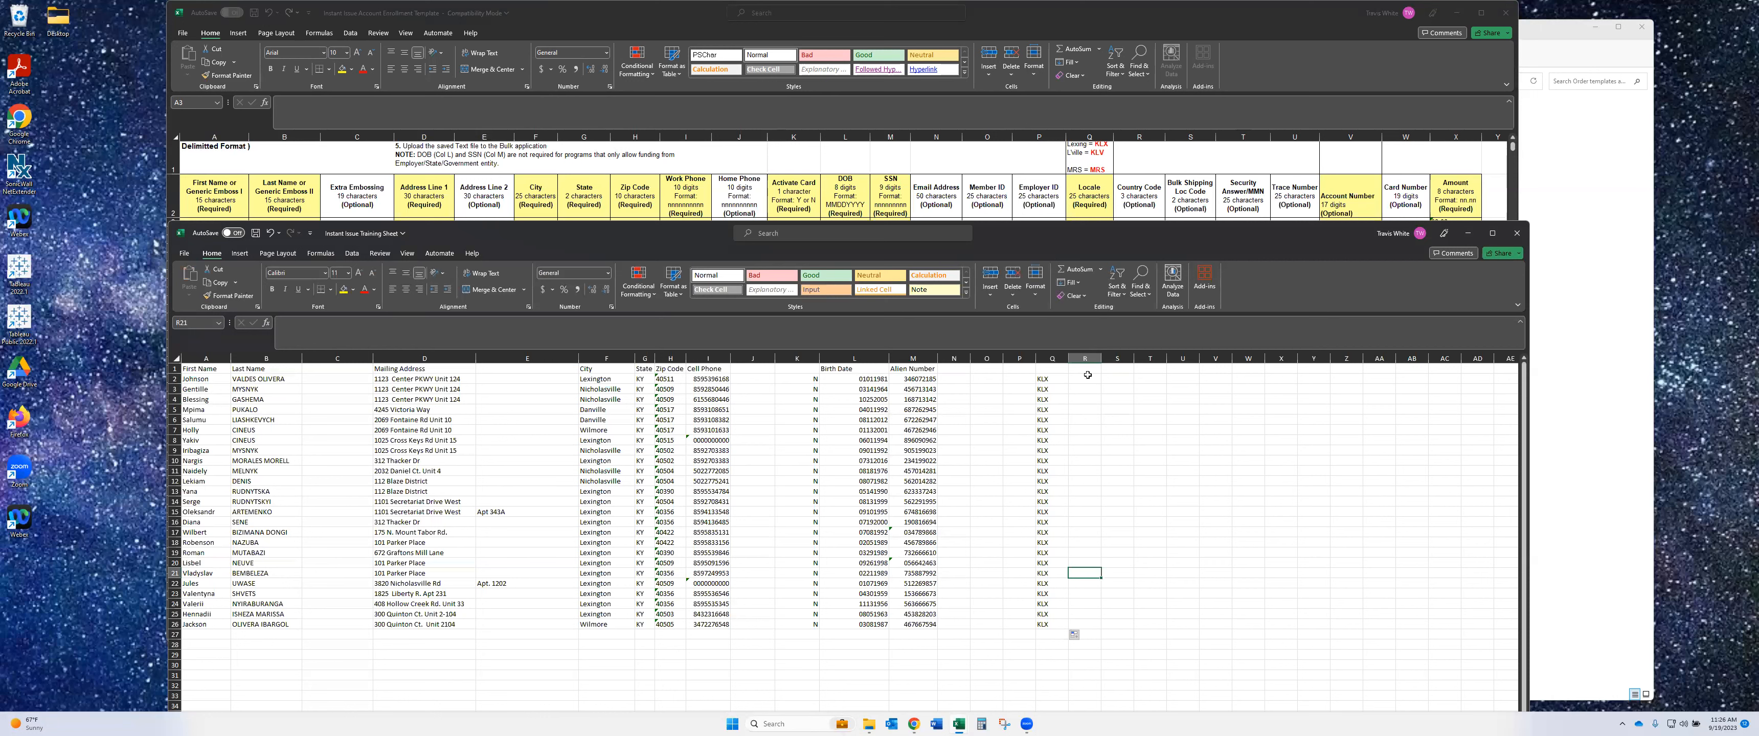
pyautogui.moveTo(1085, 358); pyautogui.dragTo(1195, 356)
pyautogui.click(1204, 356)
pyautogui.click(1318, 59)
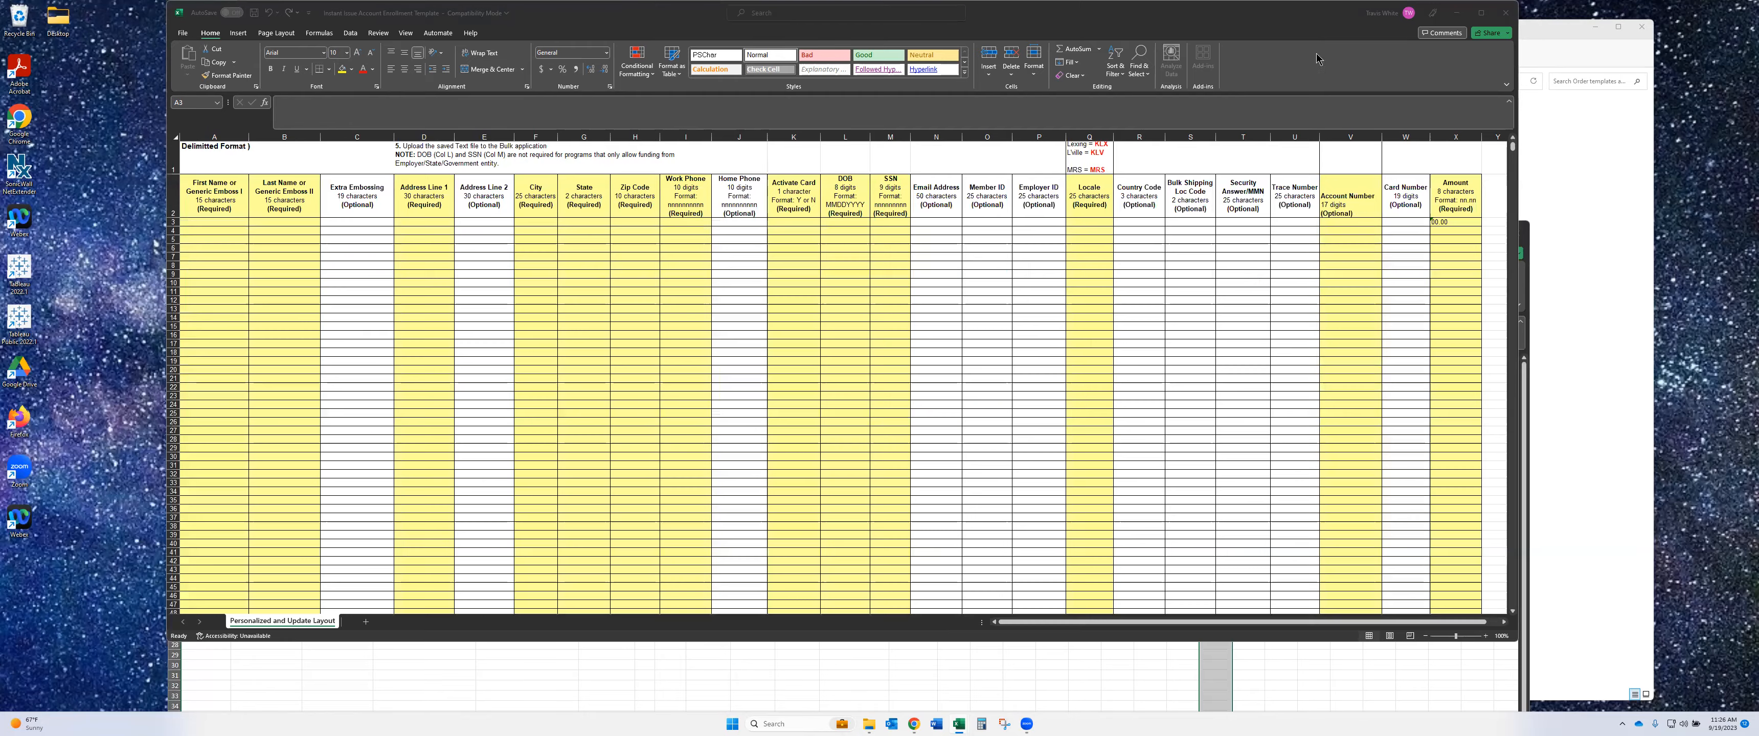
pyautogui.moveTo(1362, 221)
pyautogui.mouseDown()
pyautogui.moveTo(1359, 539)
pyautogui.moveTo(1359, 205)
pyautogui.moveTo(1357, 222)
pyautogui.mouseUp()
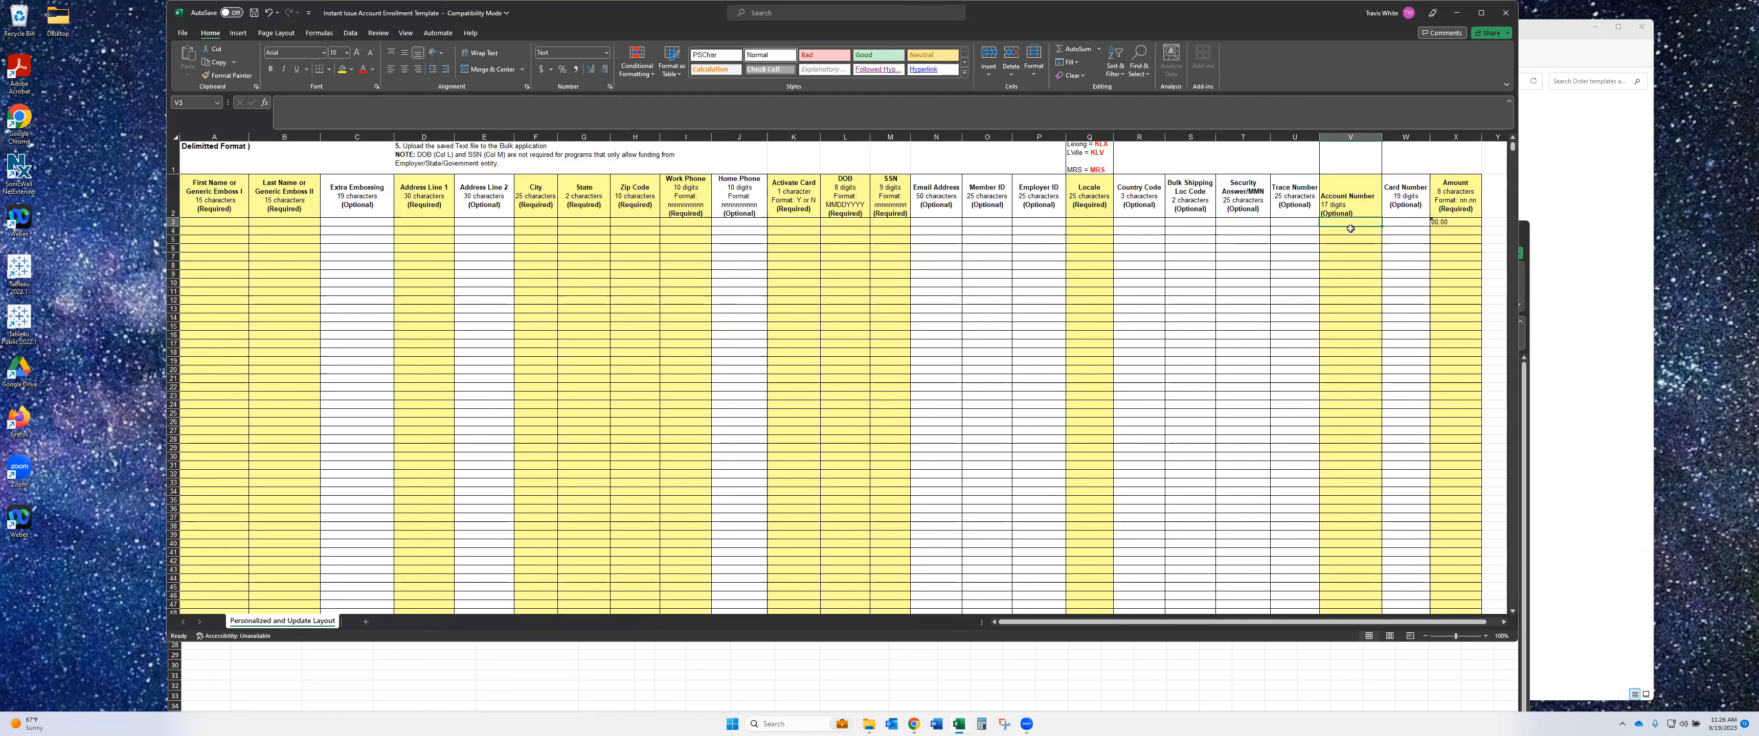
pyautogui.click(1113, 689)
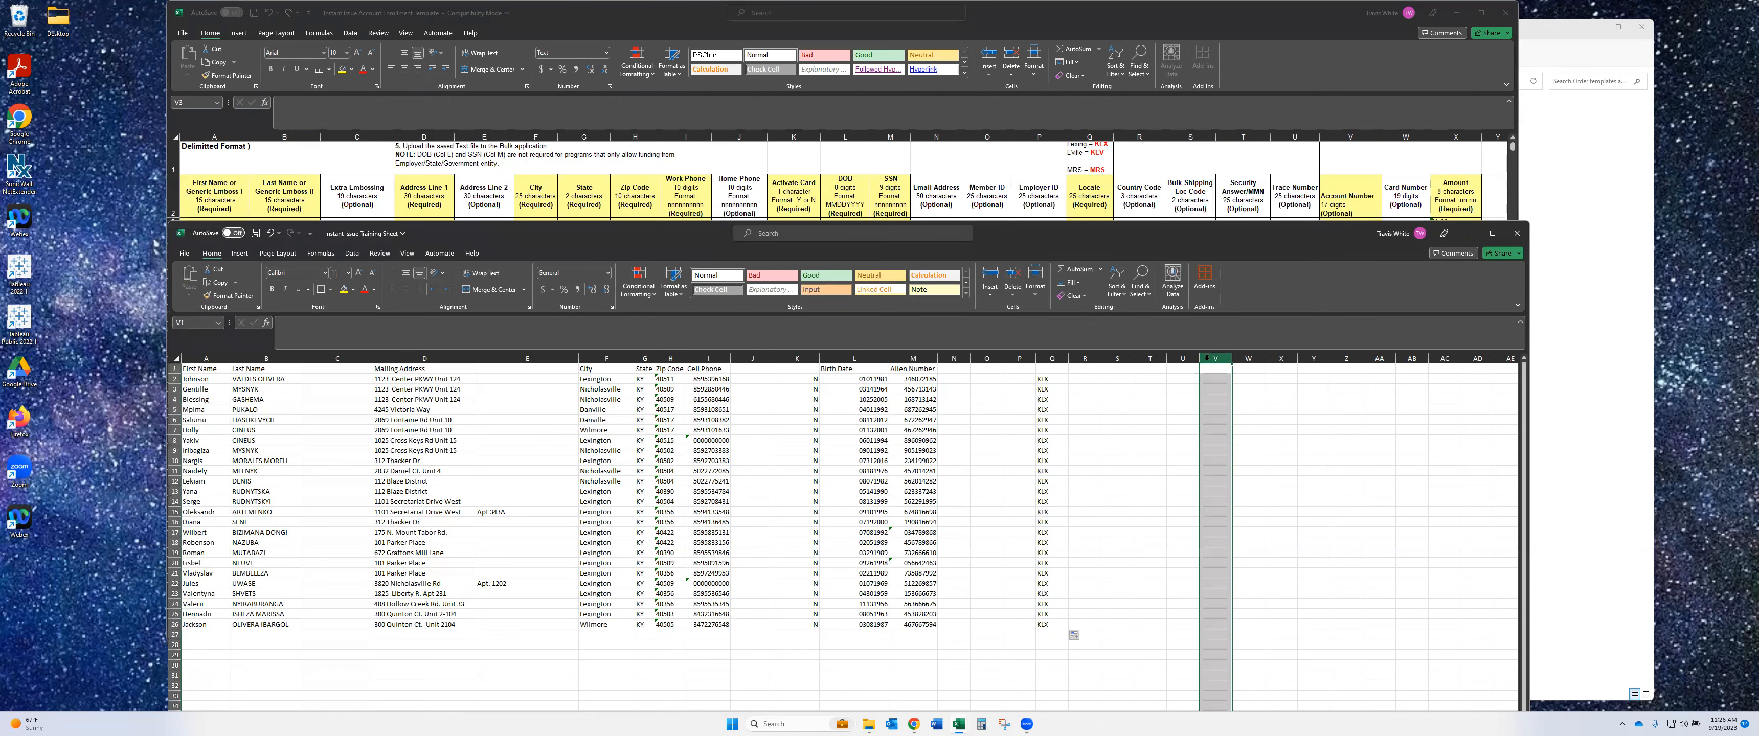
# - Check the template's Amount format and enter '00.00 in cell X2 of the training sheet
pyautogui.click(1248, 358)
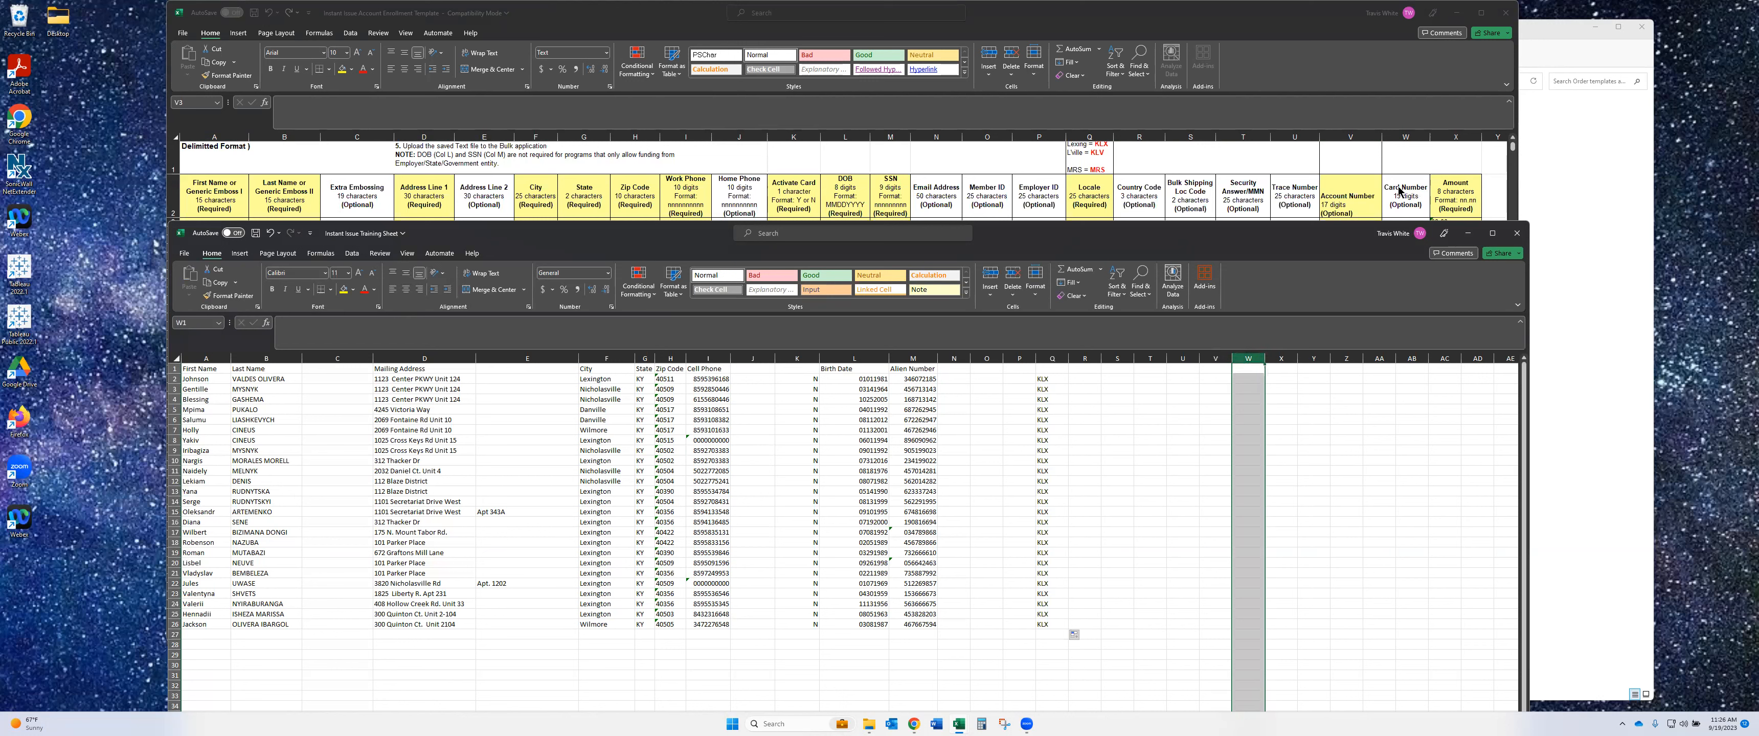
pyautogui.click(1288, 379)
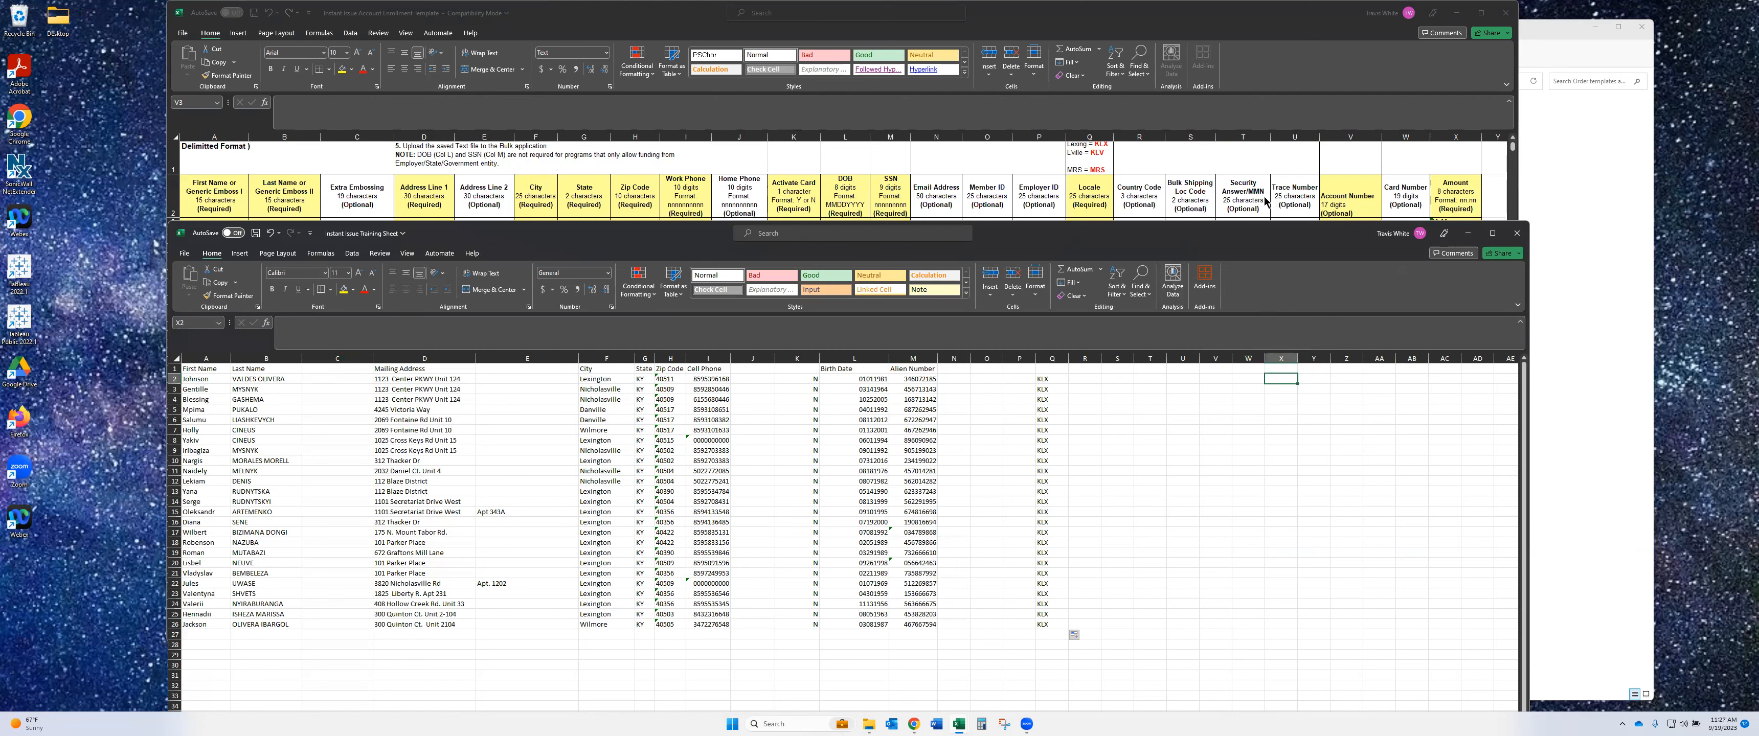
pyautogui.click(1411, 160)
pyautogui.click(1452, 223)
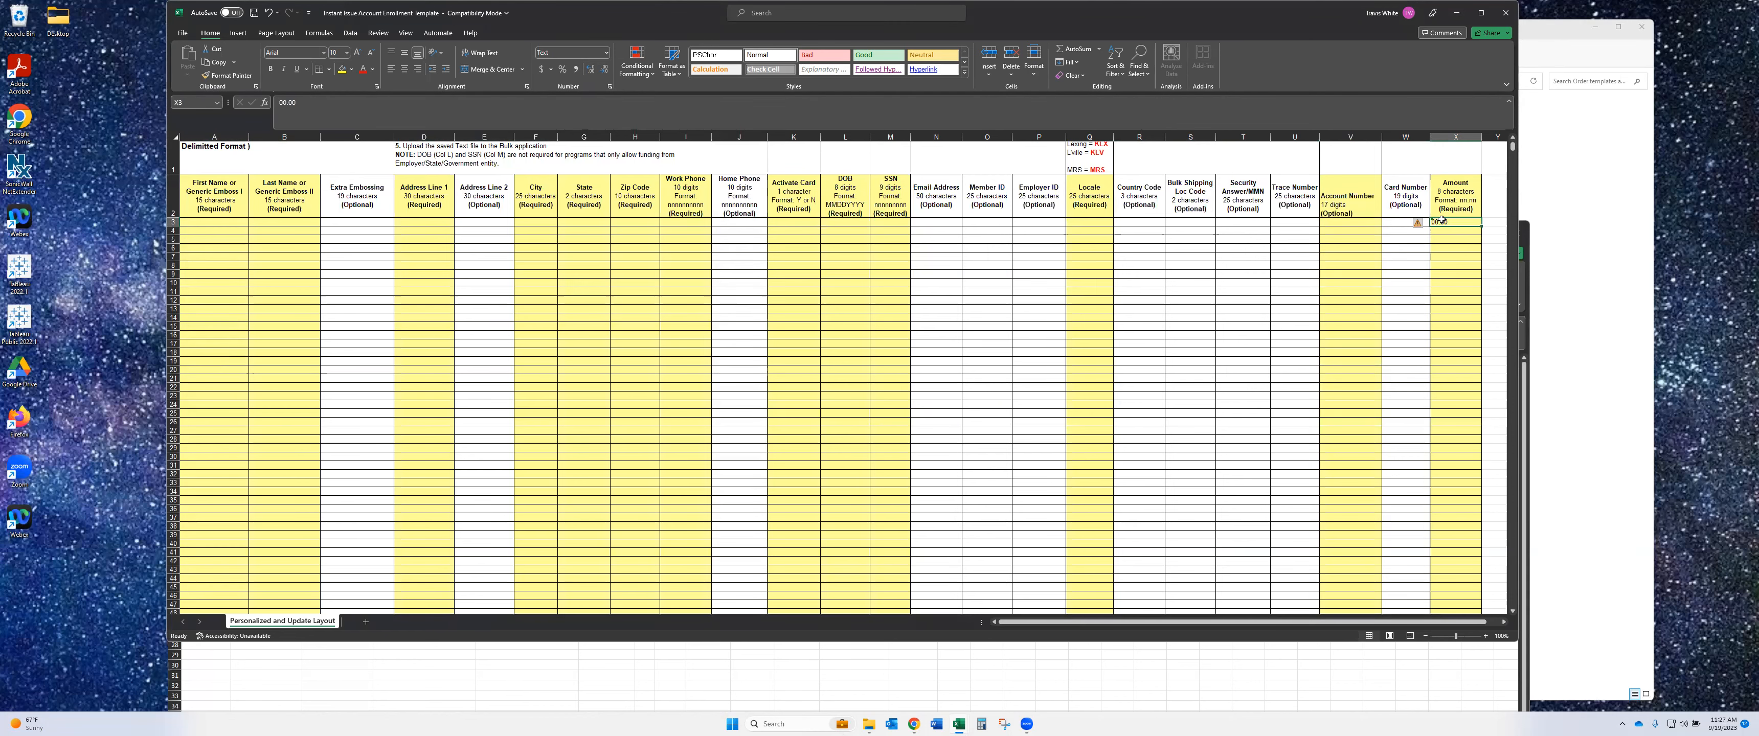
pyautogui.click(1085, 657)
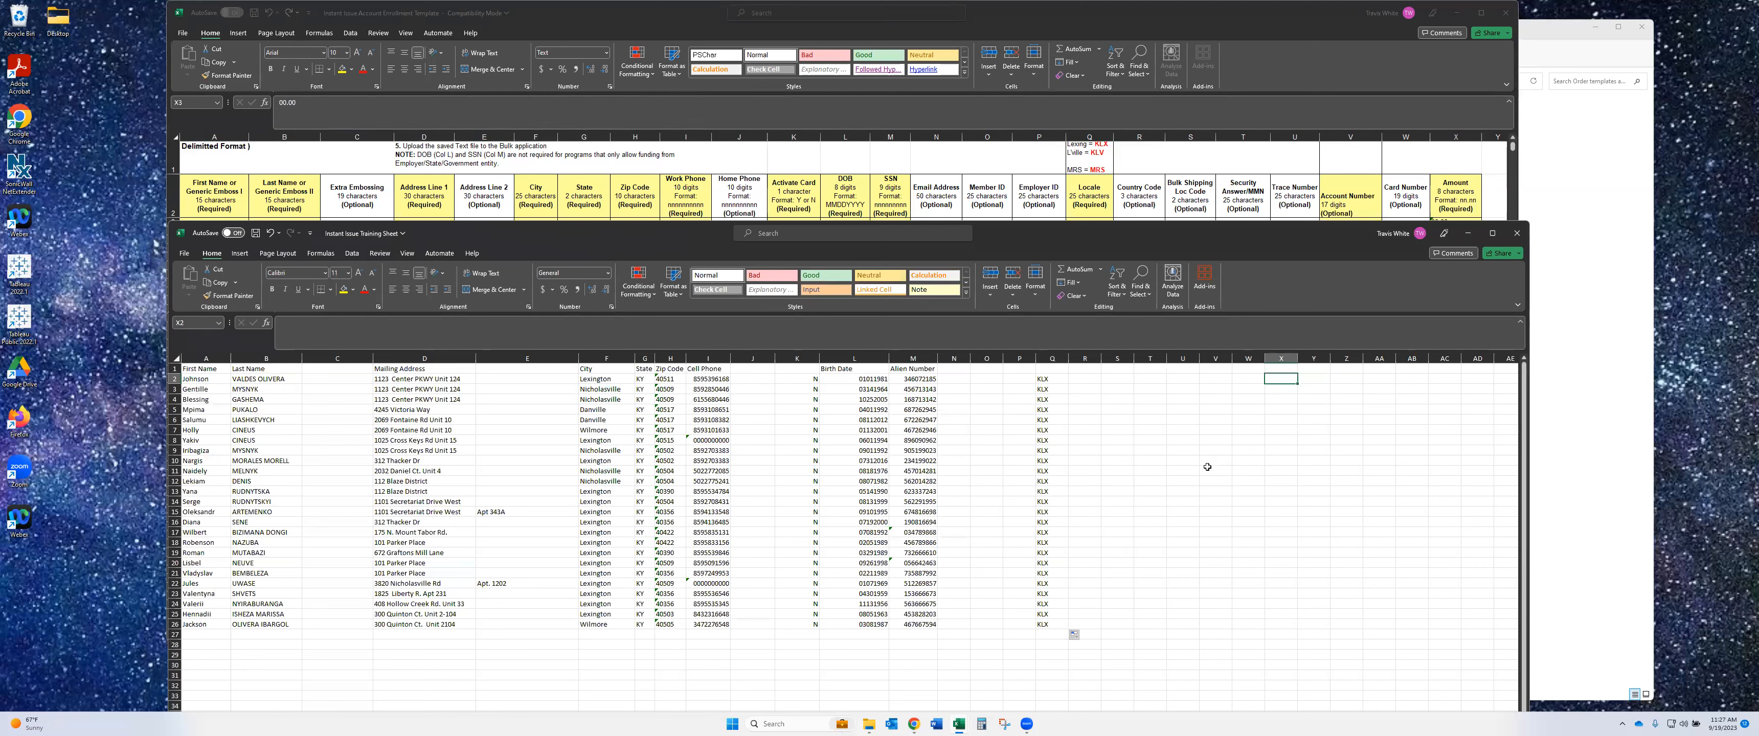
pyautogui.write("'00.00")
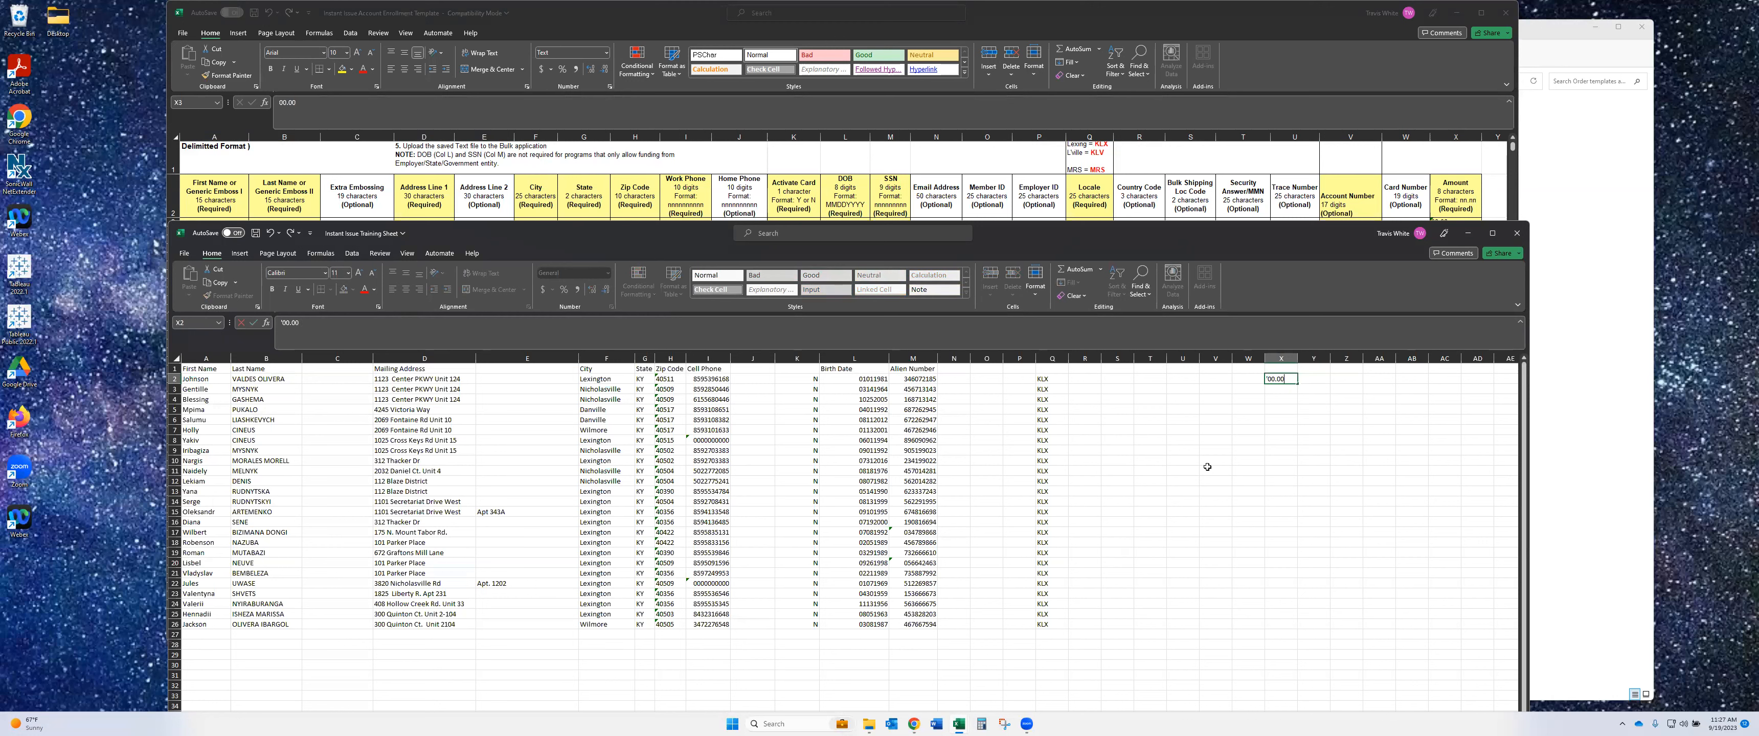
pyautogui.press('Return')
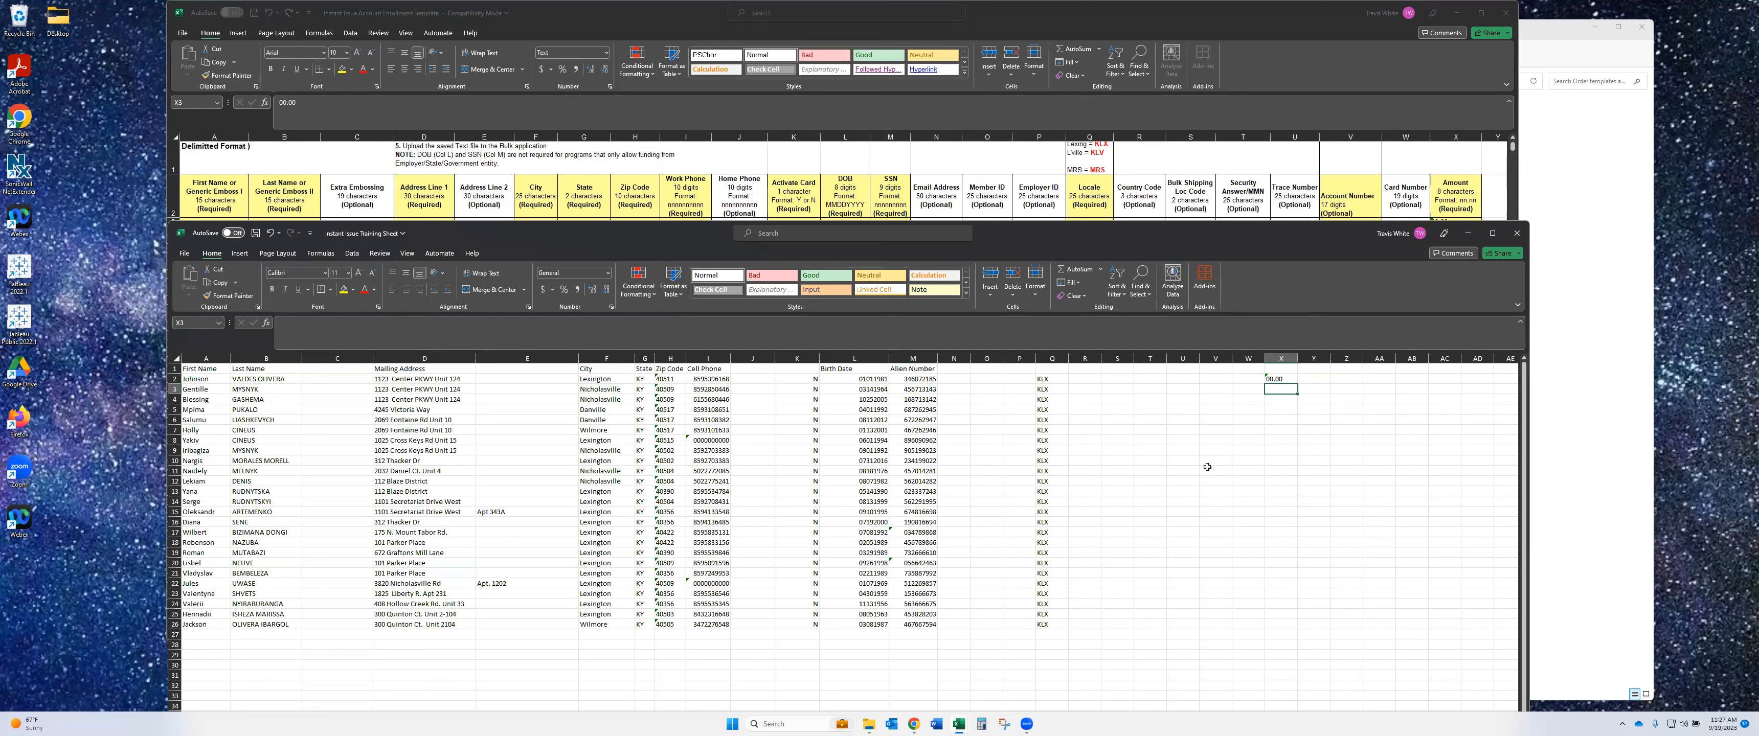
# - Add 00 in X3 and copy the 00.00 amount from X2 downward
pyautogui.write('00')
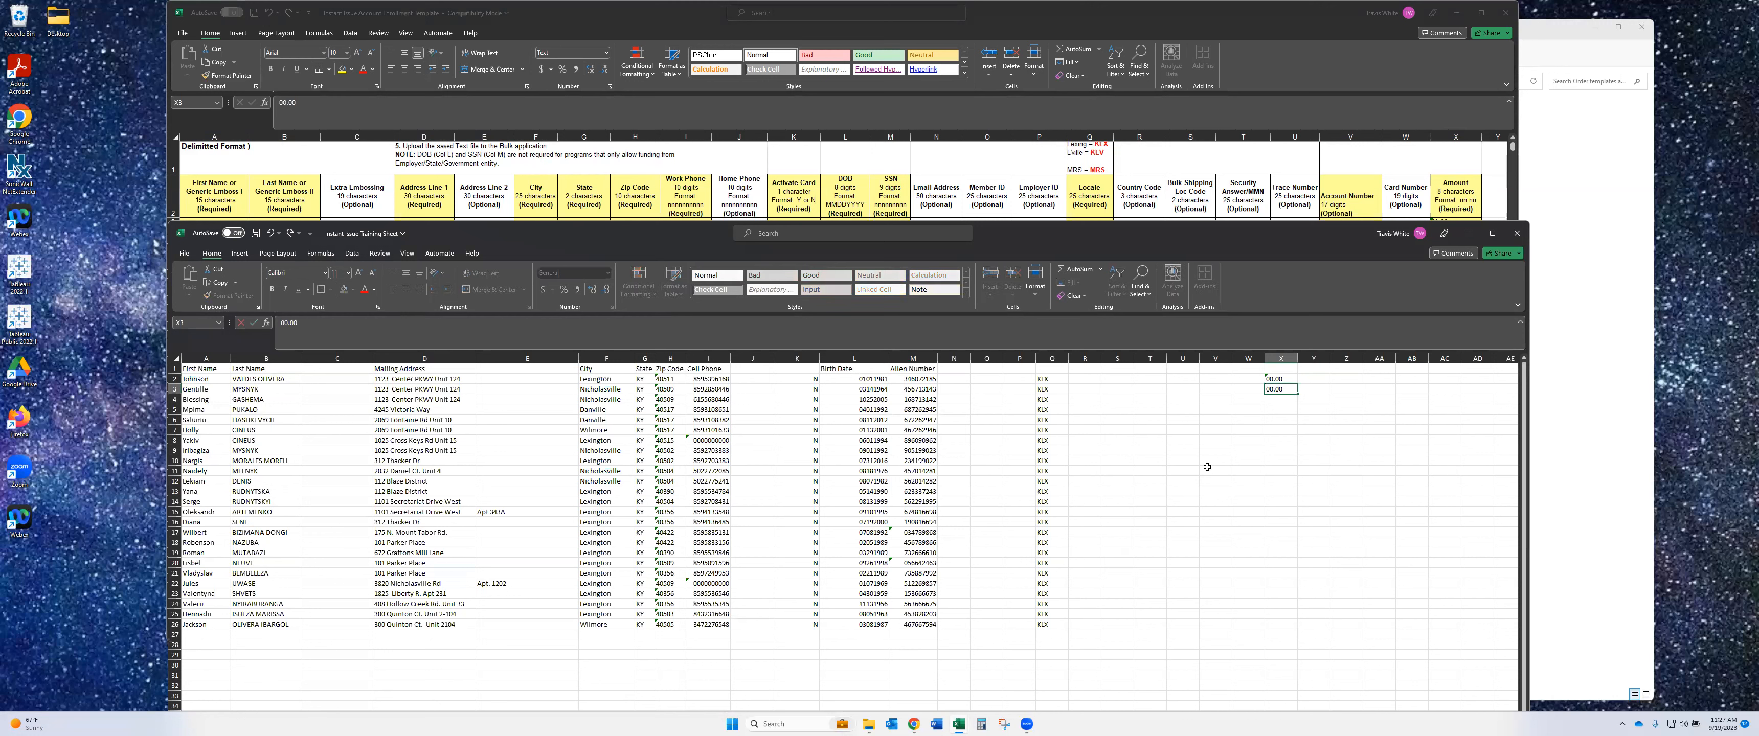
pyautogui.press('Return')
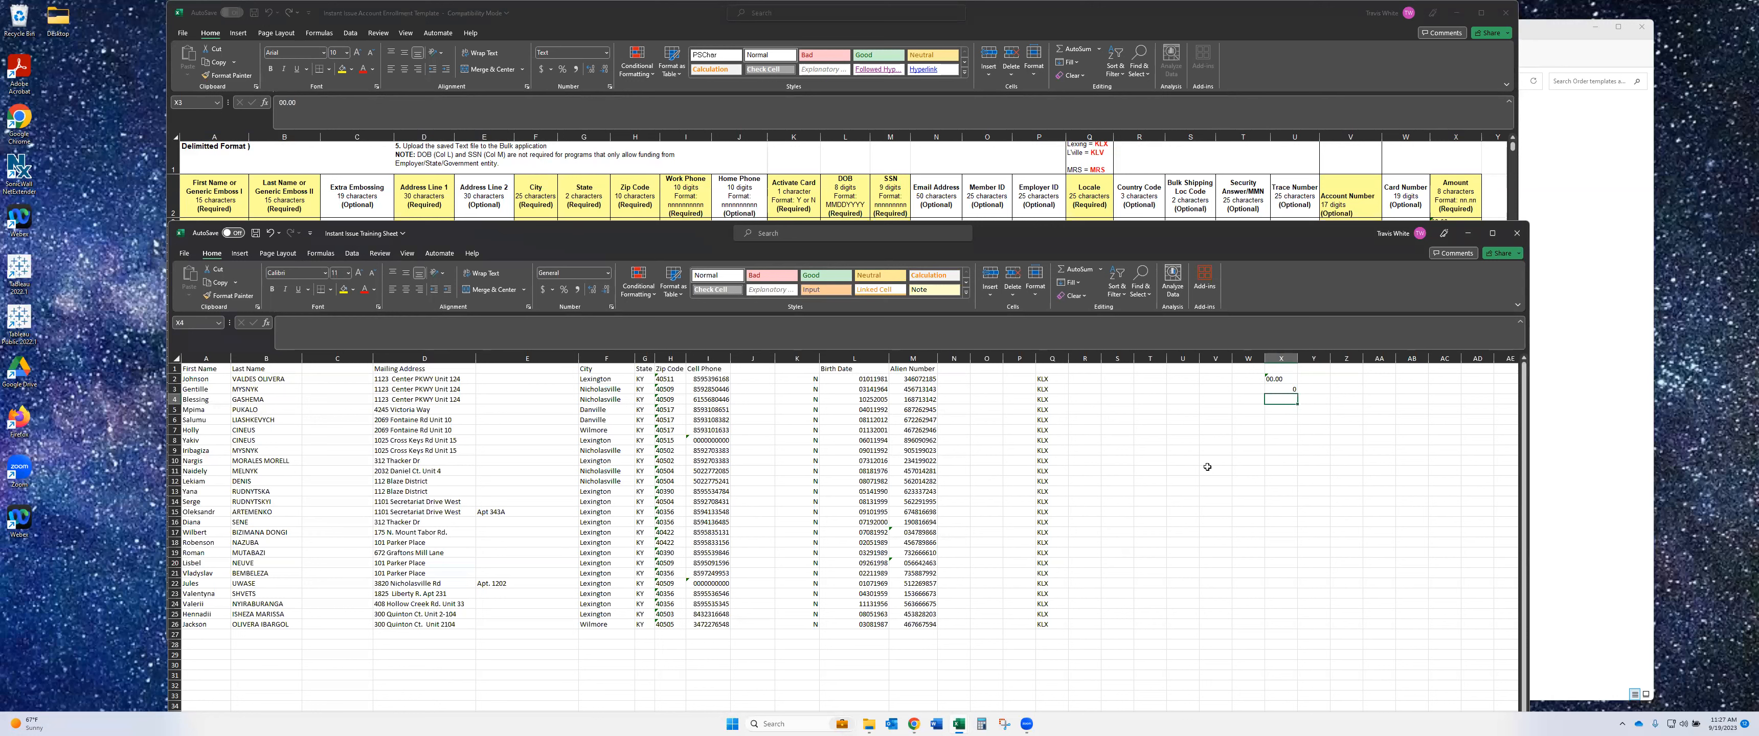
pyautogui.press('Up')
pyautogui.click(1295, 378)
pyautogui.hotkey('ctrl', 'c')
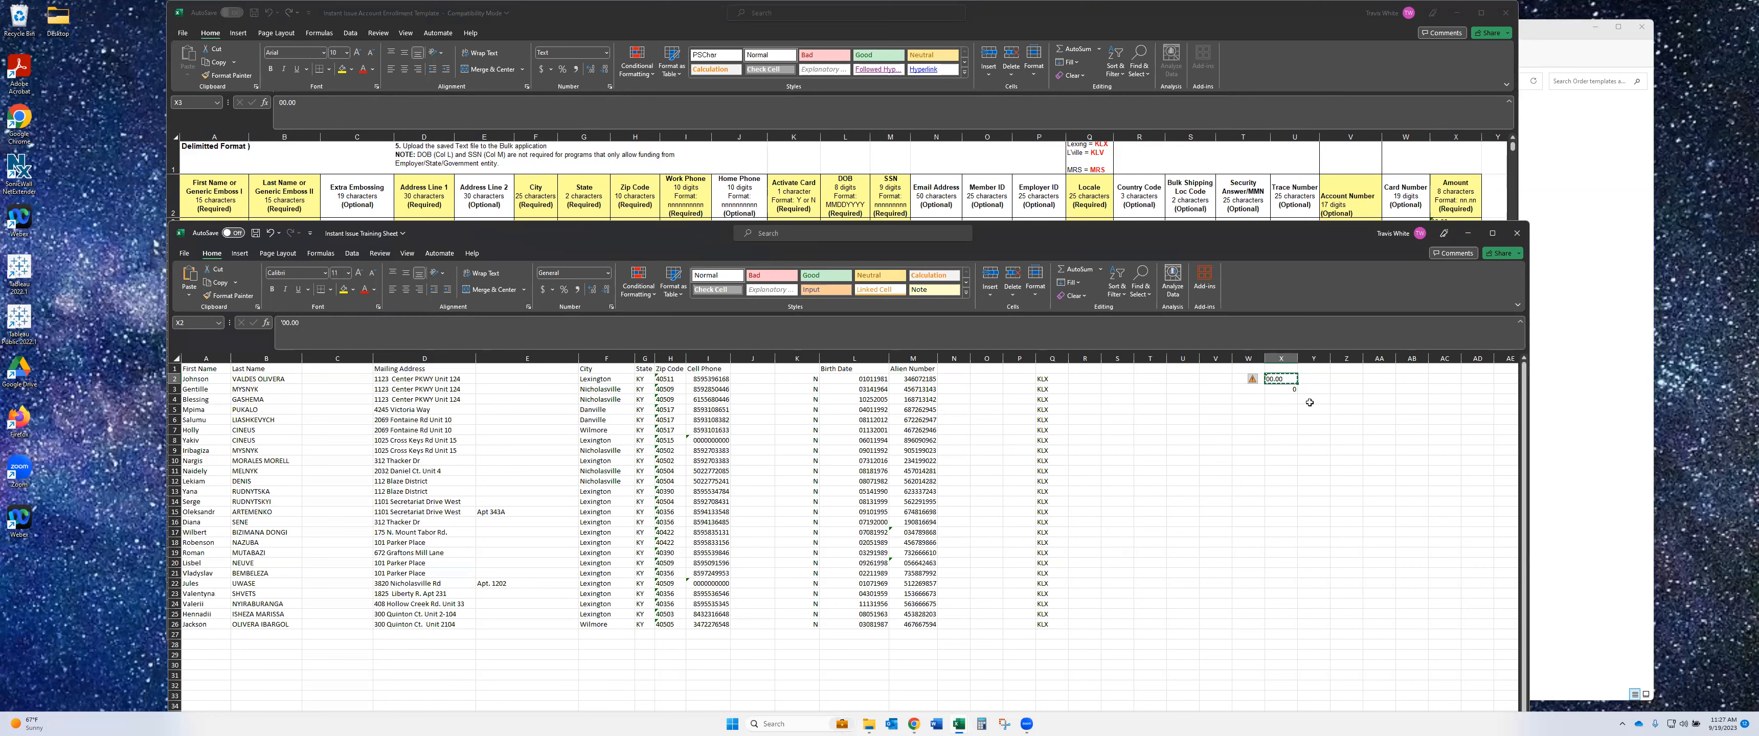
pyautogui.click(1305, 411)
pyautogui.doubleClick(1212, 431)
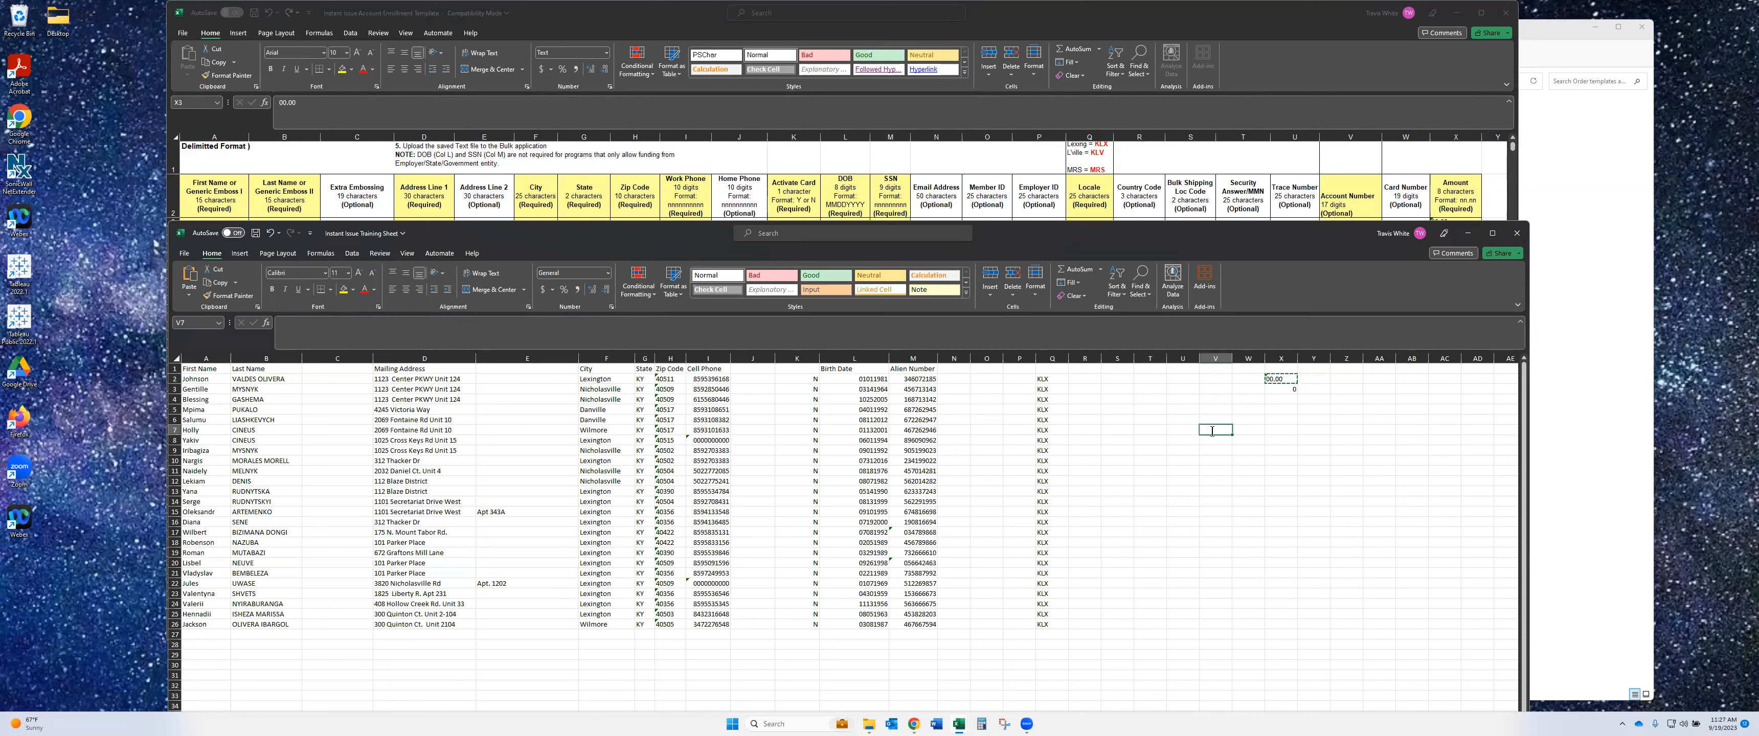
pyautogui.click(1287, 379)
pyautogui.moveTo(1297, 383); pyautogui.dragTo(1298, 387)
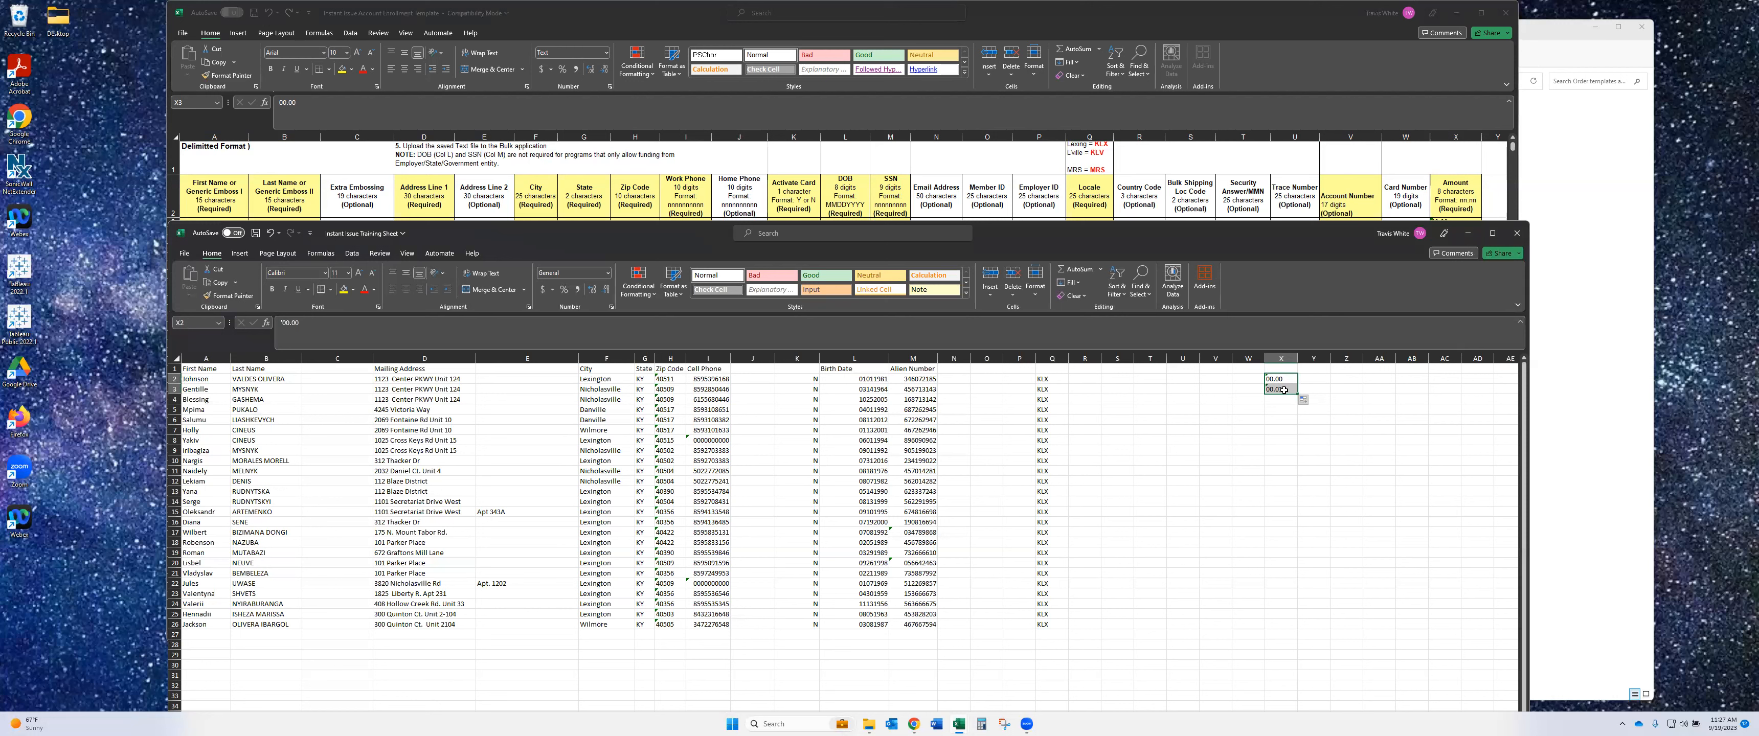
# - Paste 00.00 into X3 and X4, then fill it down column X to row 26
pyautogui.click(1284, 378)
pyautogui.press('Down')
pyautogui.hotkey('ctrl', 'v')
pyautogui.press('Down')
pyautogui.hotkey('ctrl', 'v')
pyautogui.click(1332, 451)
pyautogui.moveTo(1284, 381); pyautogui.dragTo(1291, 403)
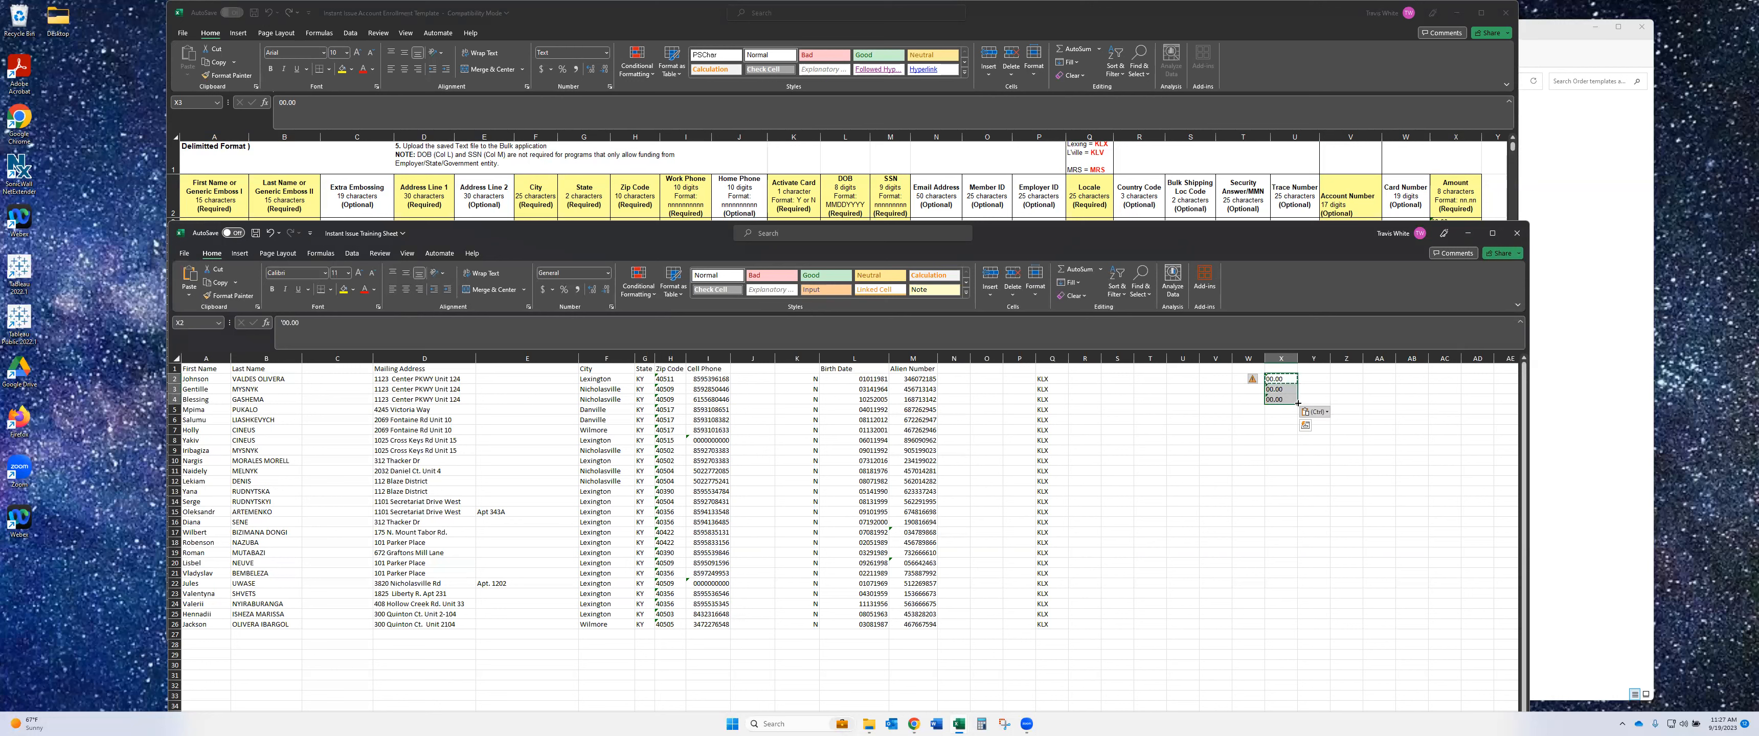
pyautogui.moveTo(1297, 403); pyautogui.dragTo(1303, 628)
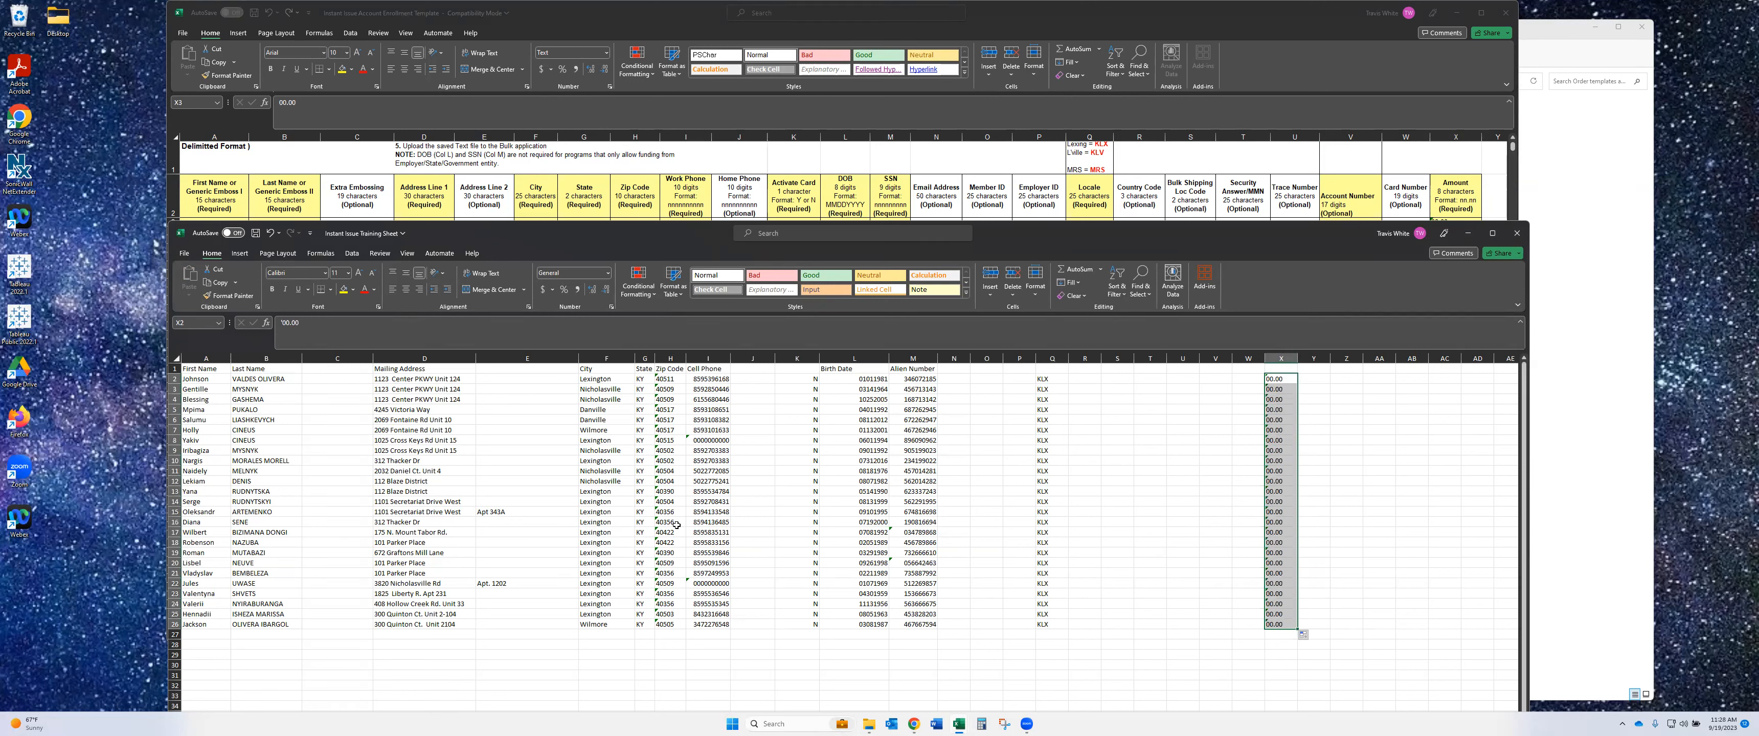
pyautogui.click(982, 663)
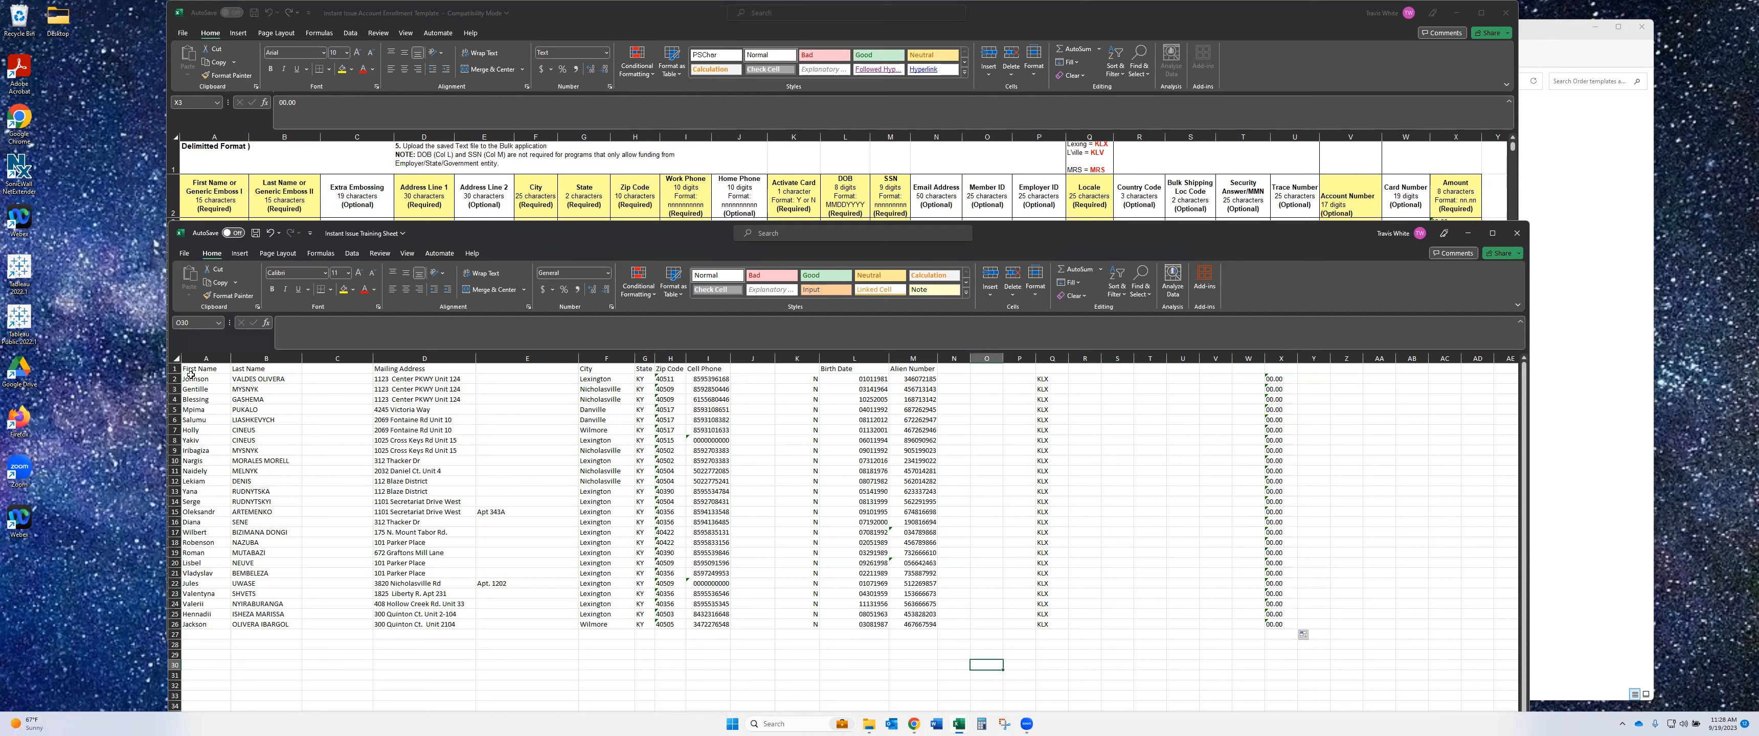
# - Select the 25 cardholder rows A2:X26 for copying and bring up the enrollment template
pyautogui.moveTo(216, 380); pyautogui.dragTo(1277, 380)
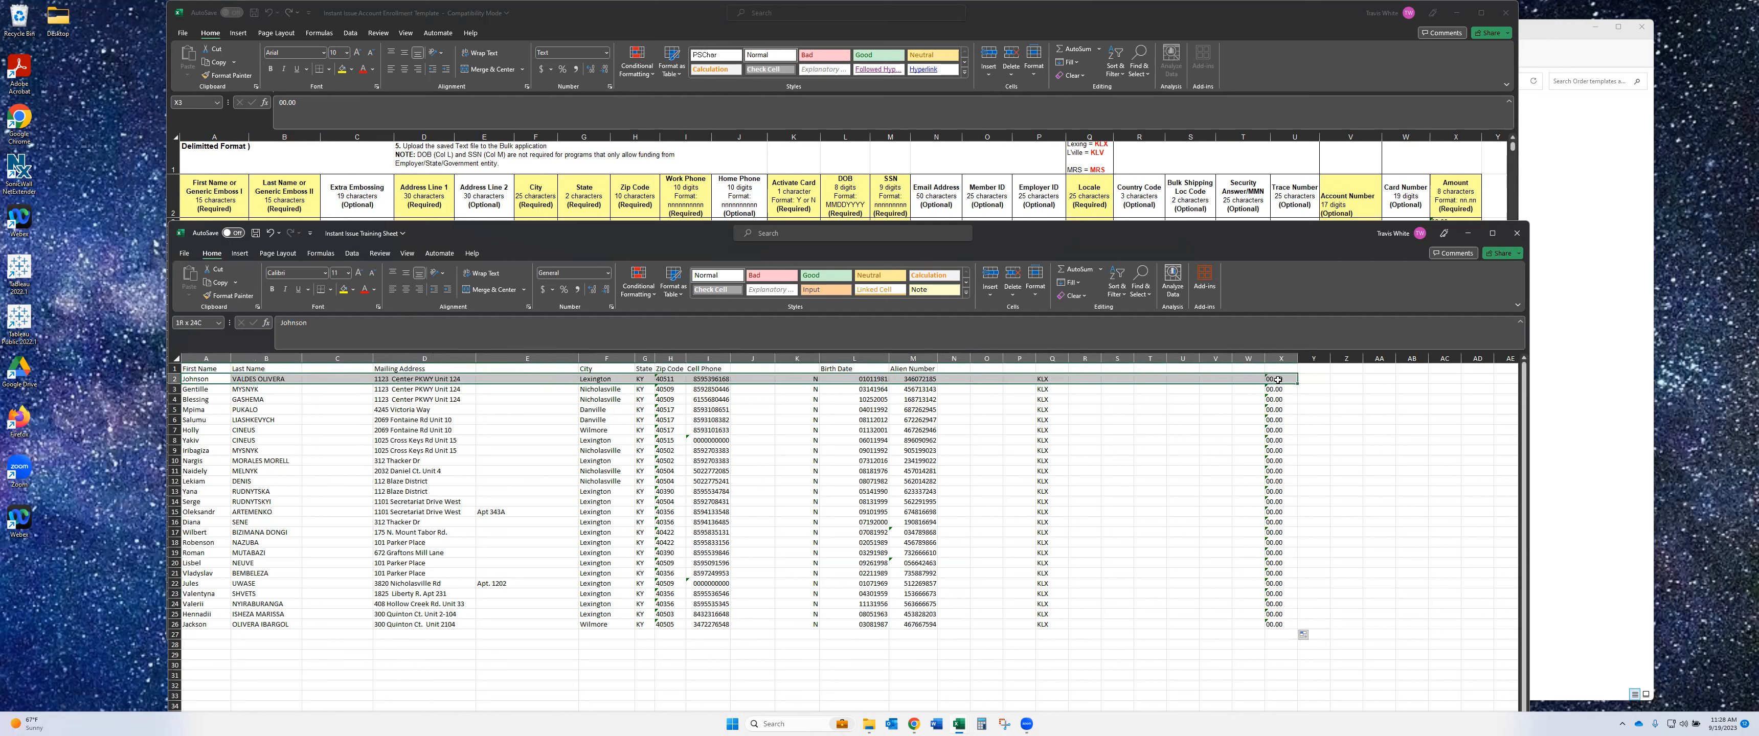
pyautogui.moveTo(1278, 380); pyautogui.dragTo(1278, 380)
pyautogui.hotkey('ctrl', 'shift', 'Down')
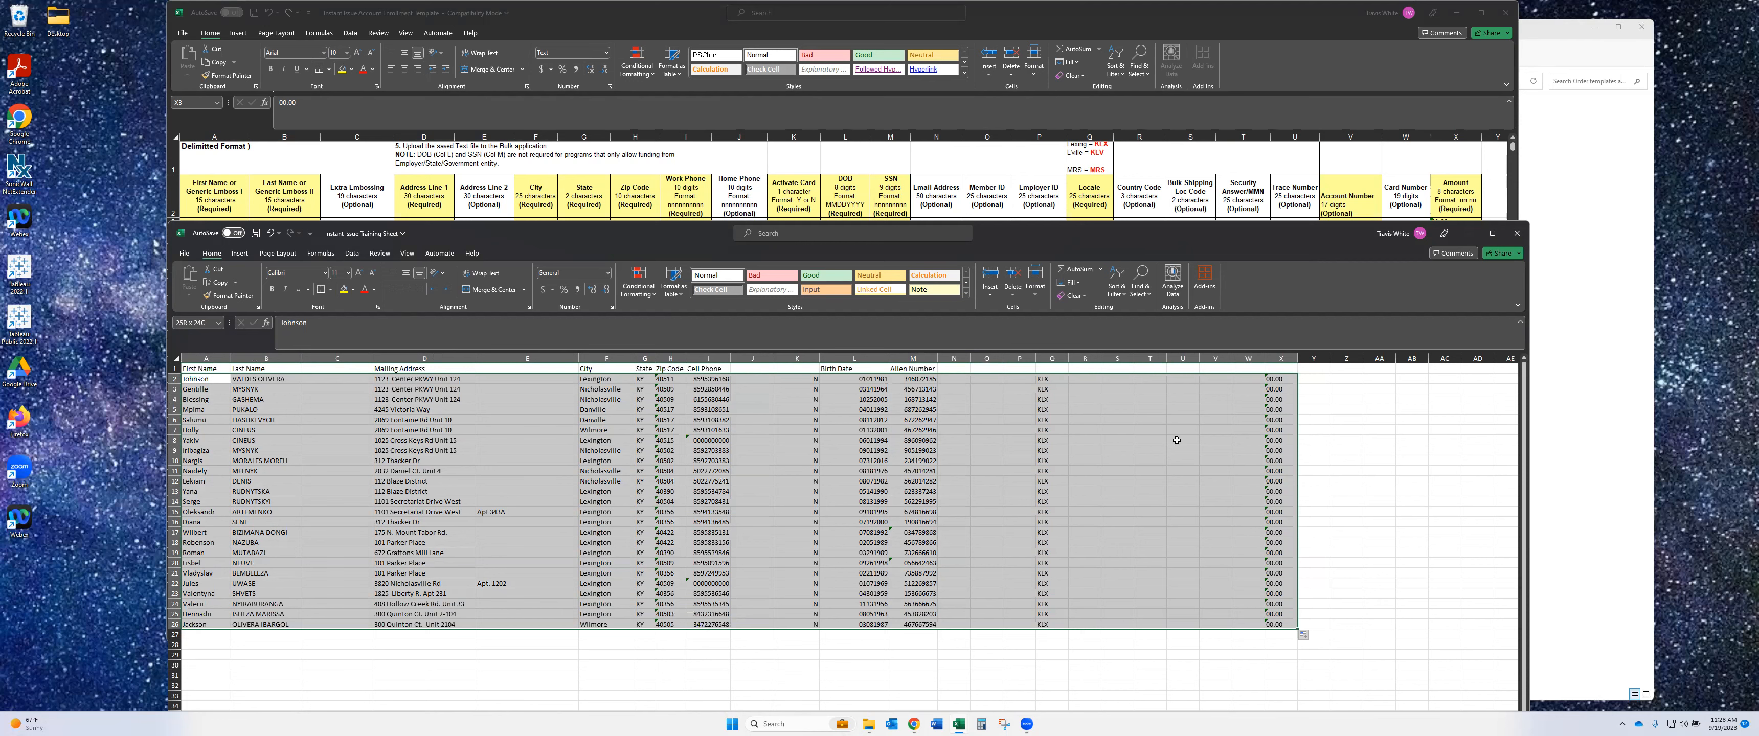
pyautogui.click(1293, 58)
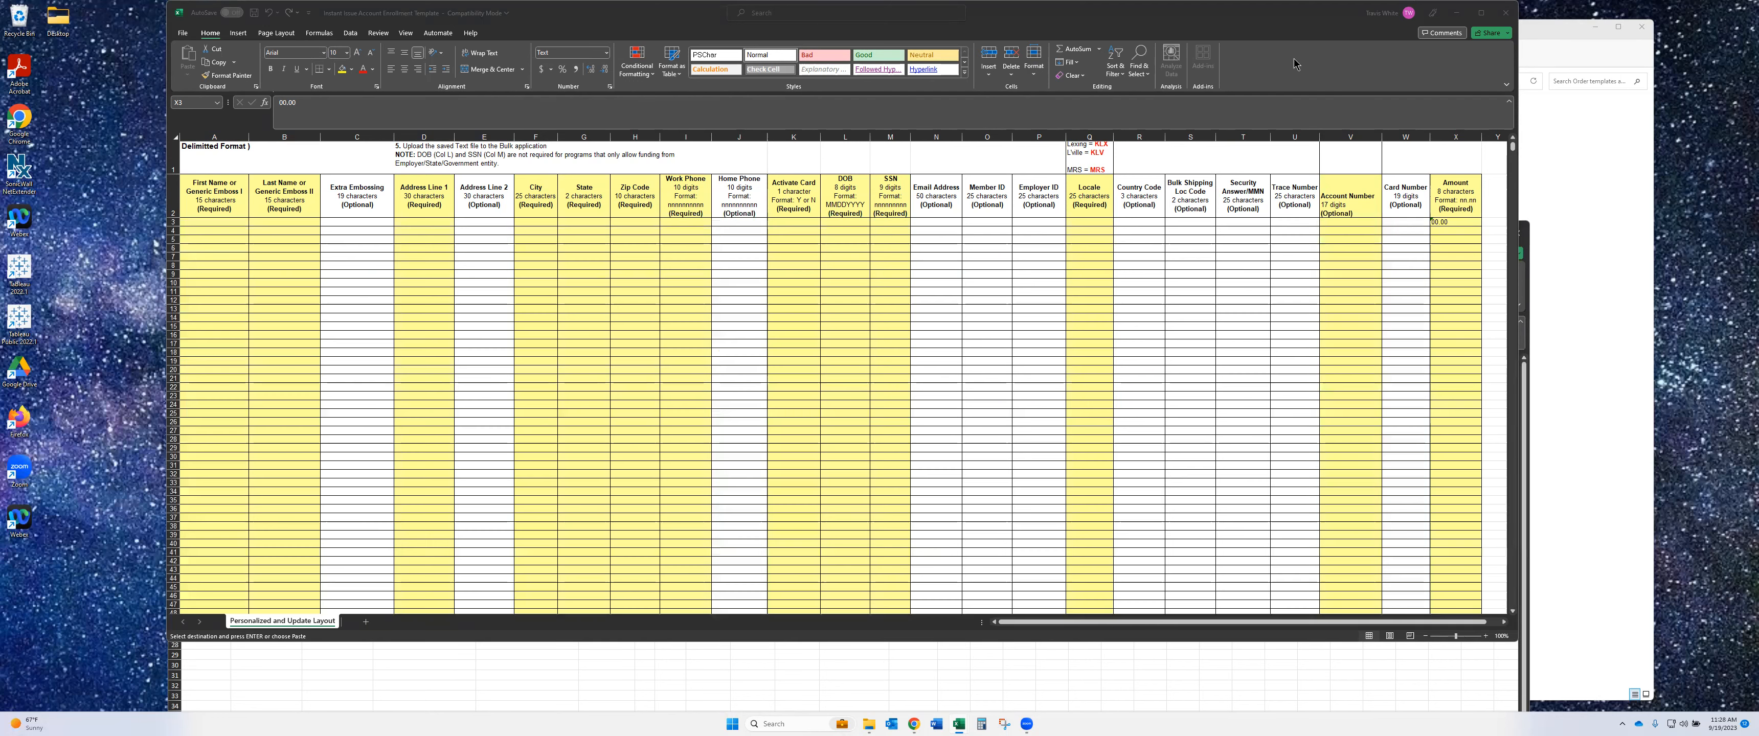
# - Paste the cardholder rows into the template at A3 and select the empty Account Number cells V3:V27
pyautogui.click(223, 223)
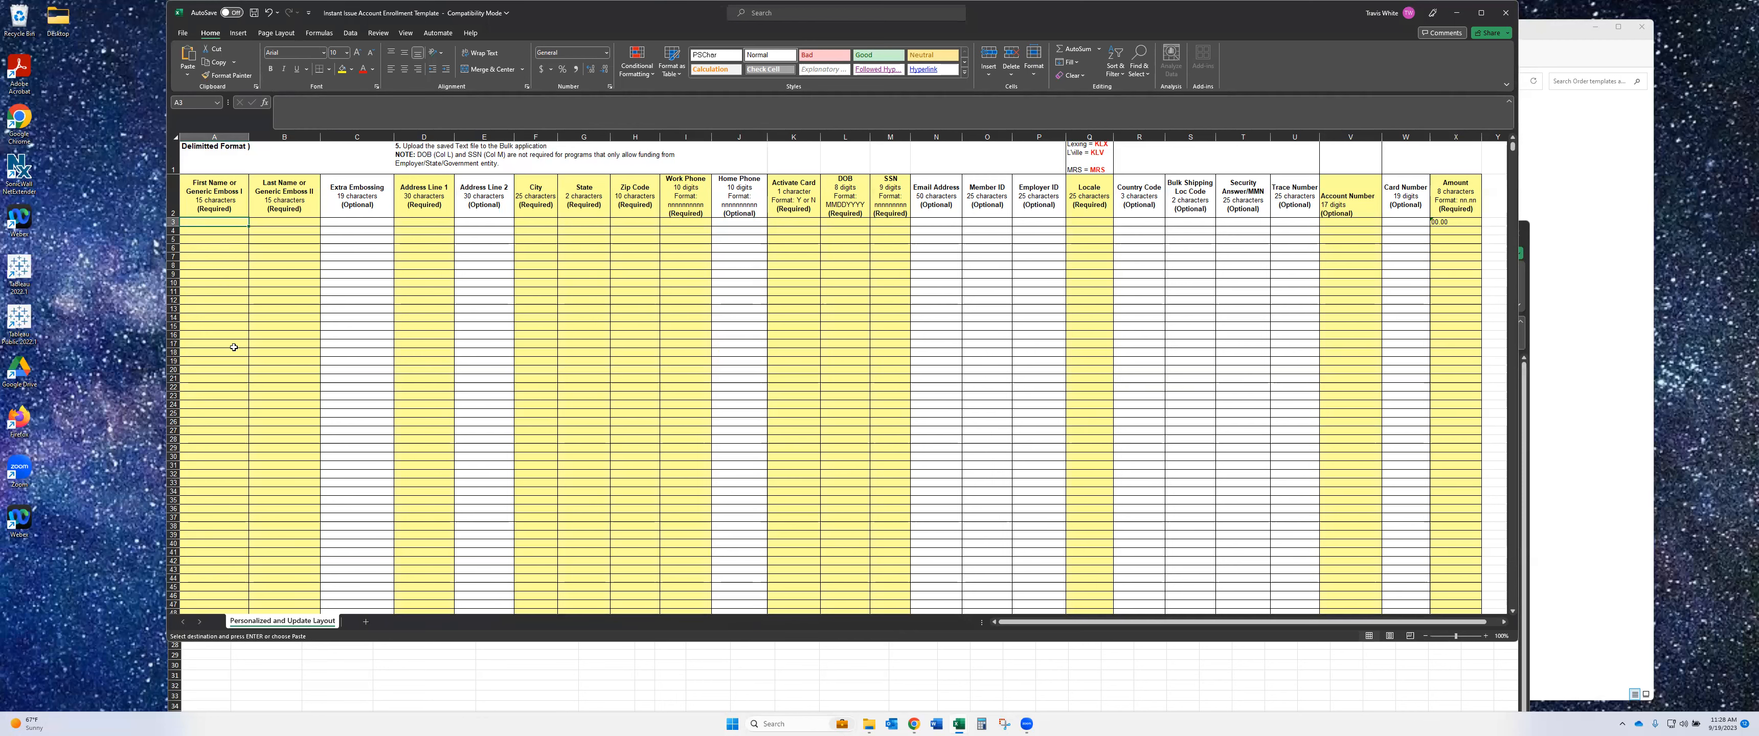
pyautogui.hotkey('ctrl', 'v')
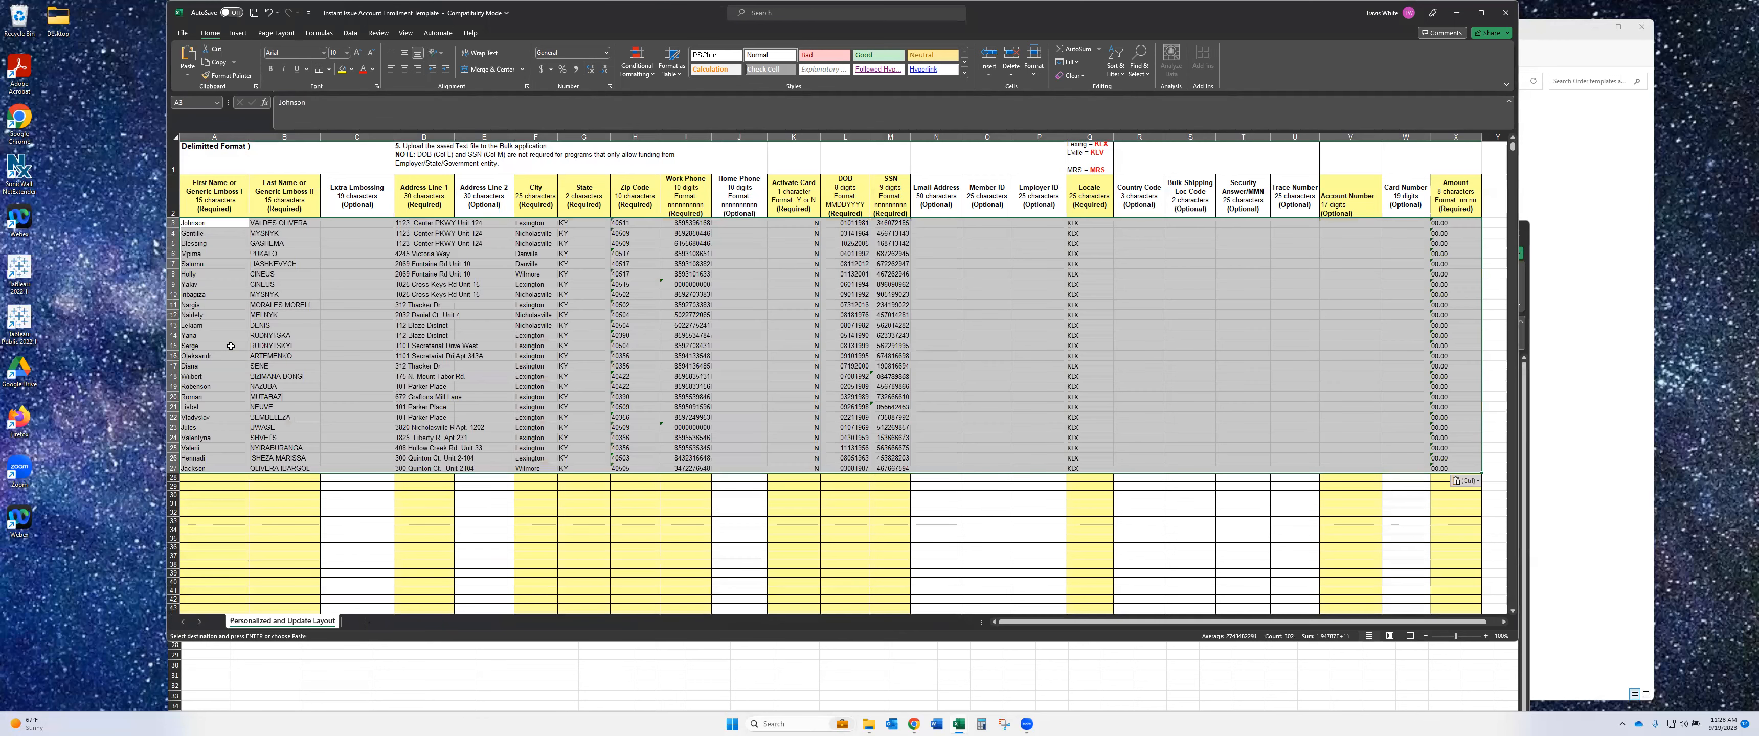
pyautogui.click(1350, 224)
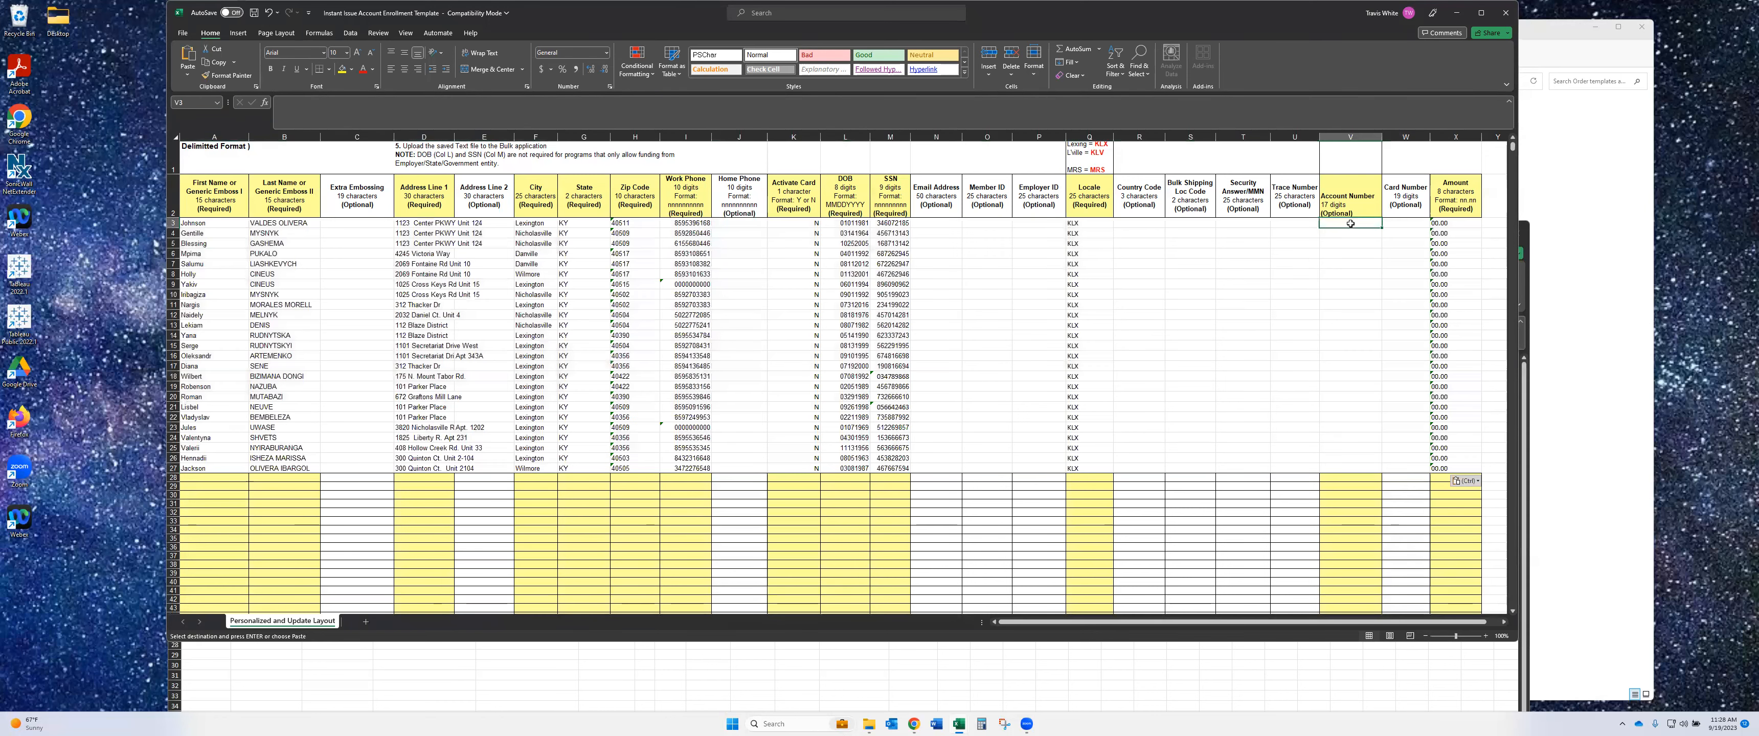
pyautogui.moveTo(1350, 224); pyautogui.dragTo(1352, 470)
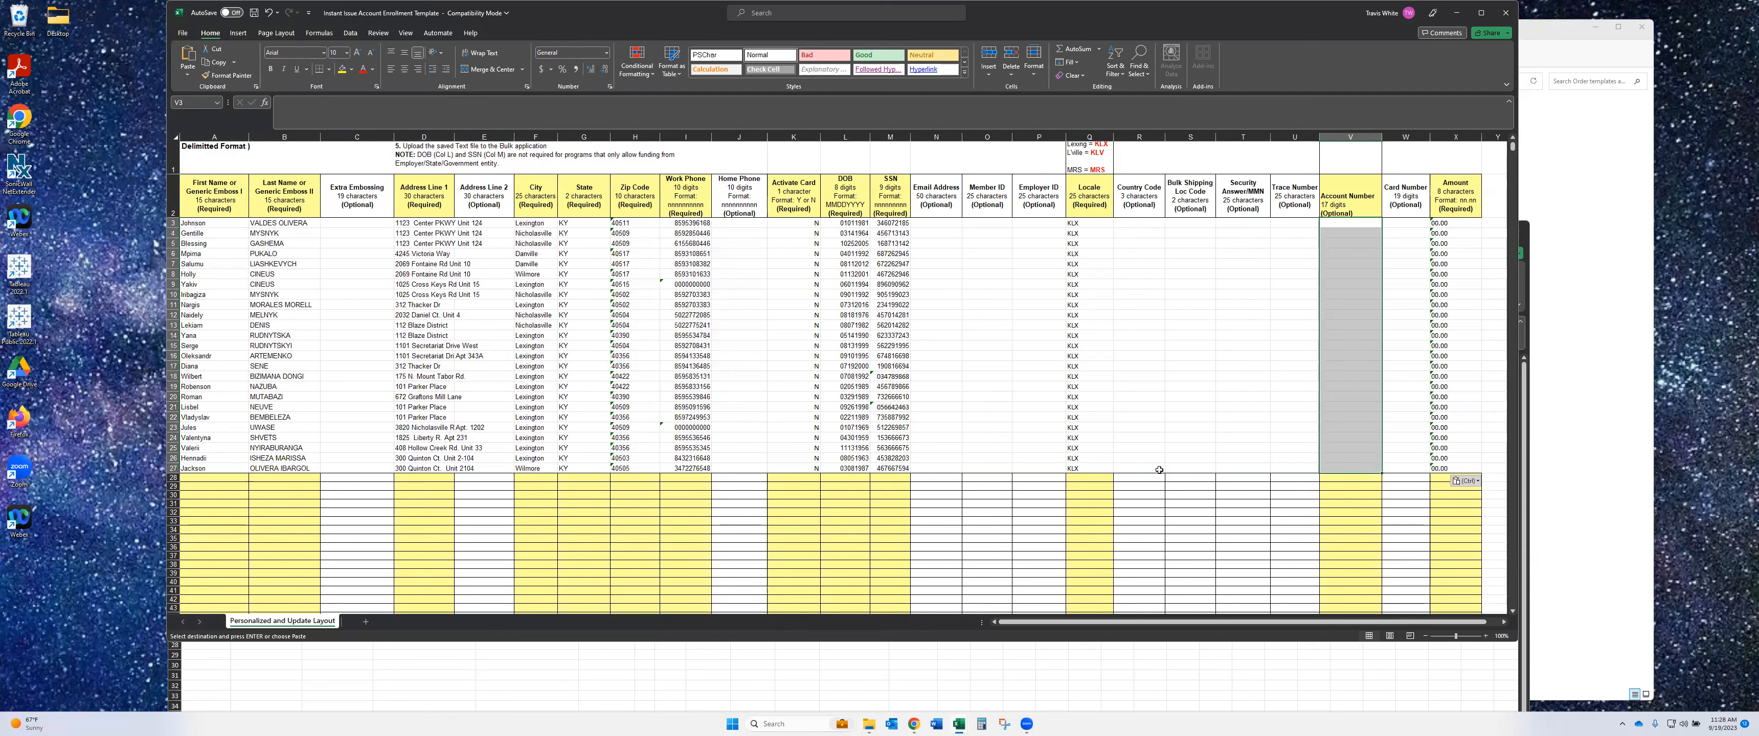
# - Enter the account number in V28, then return to the training sheet
pyautogui.click(1347, 478)
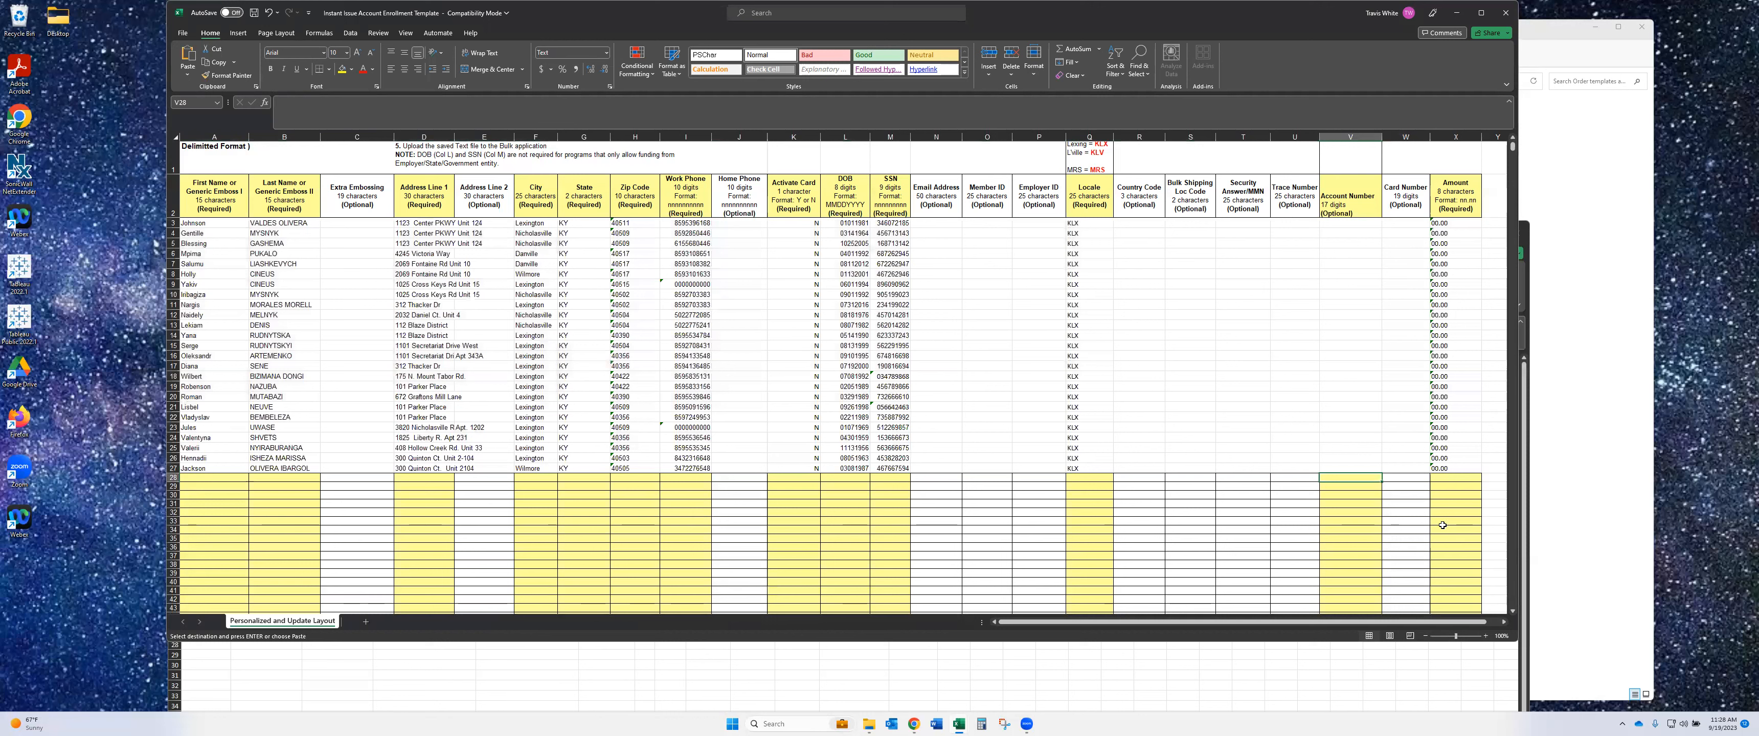
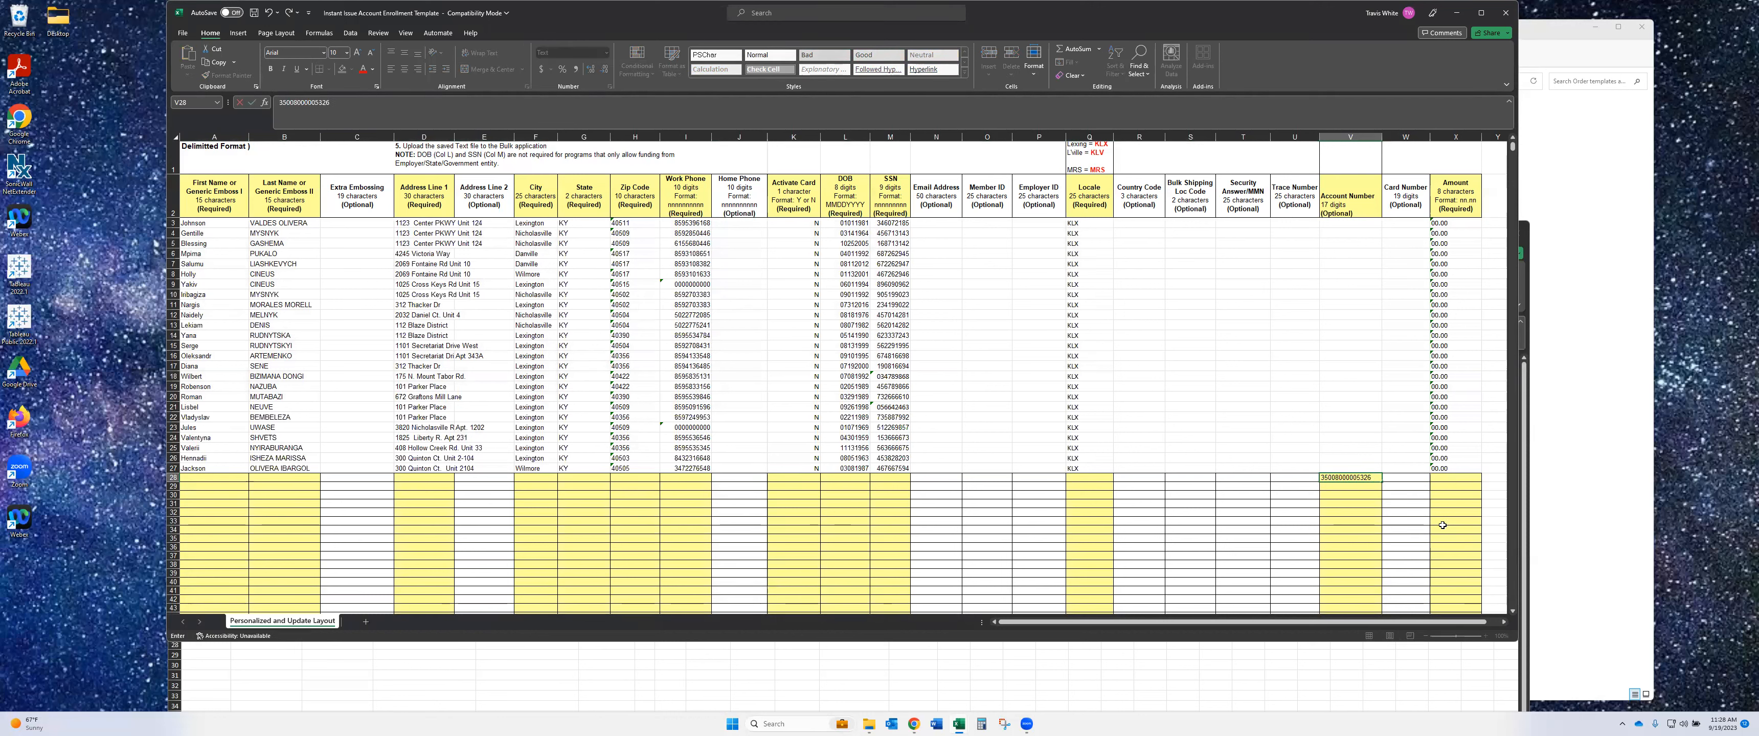
pyautogui.press('Return')
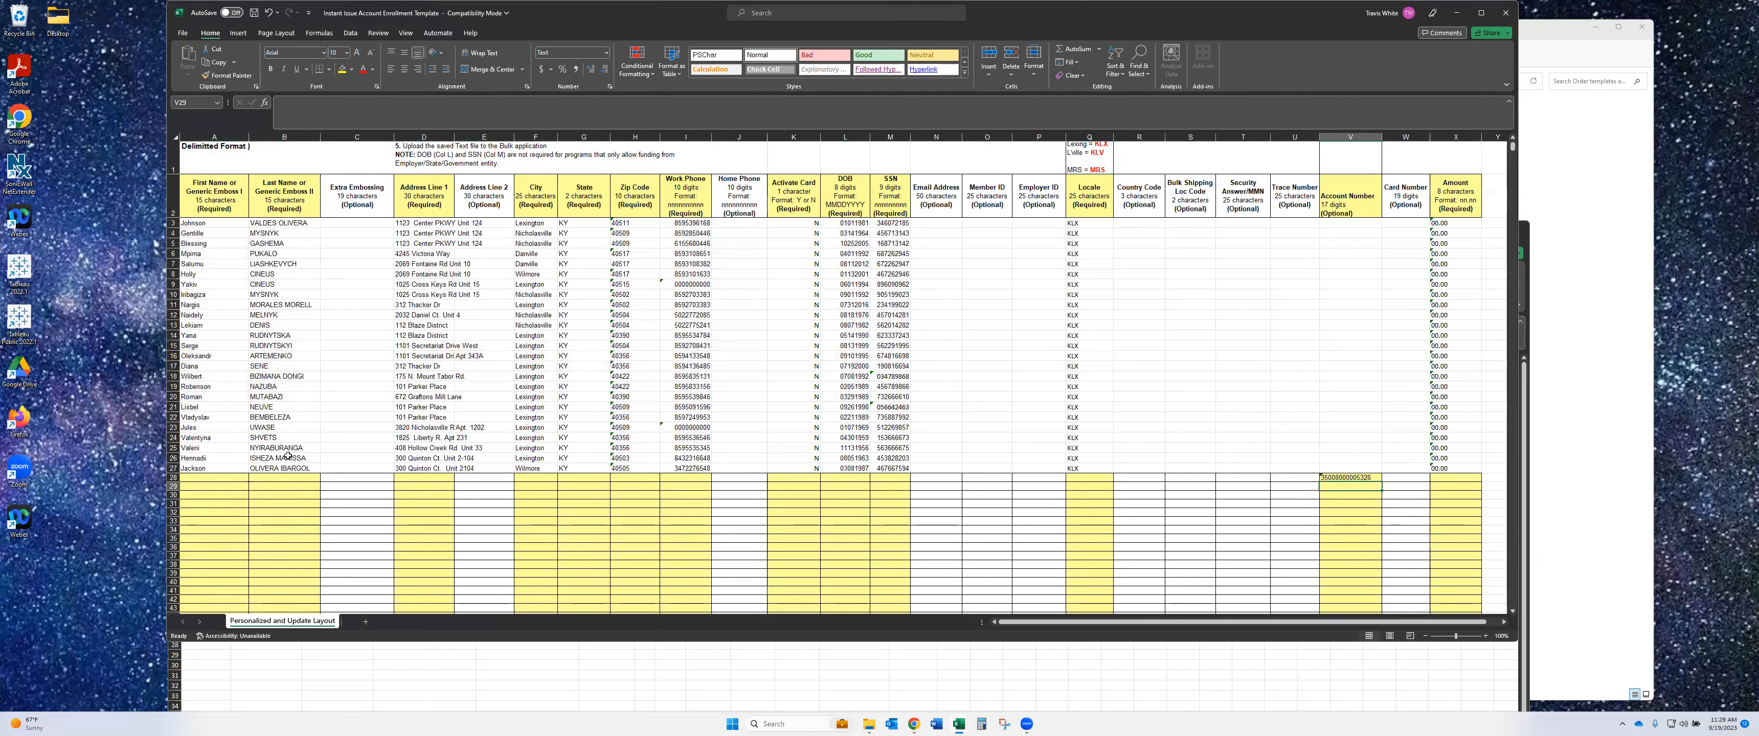
pyautogui.click(217, 478)
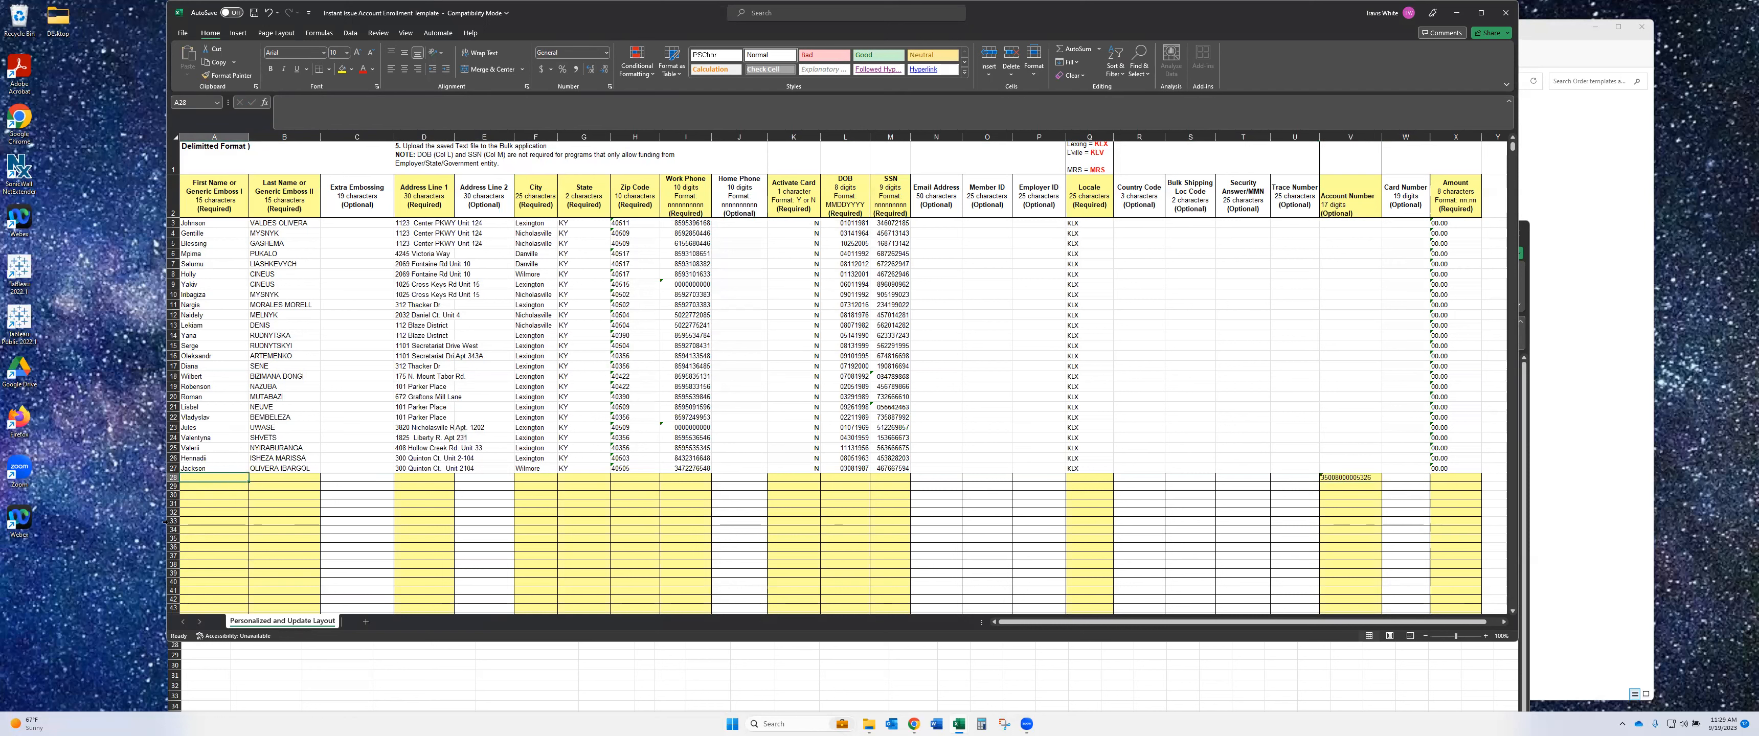
pyautogui.click(738, 665)
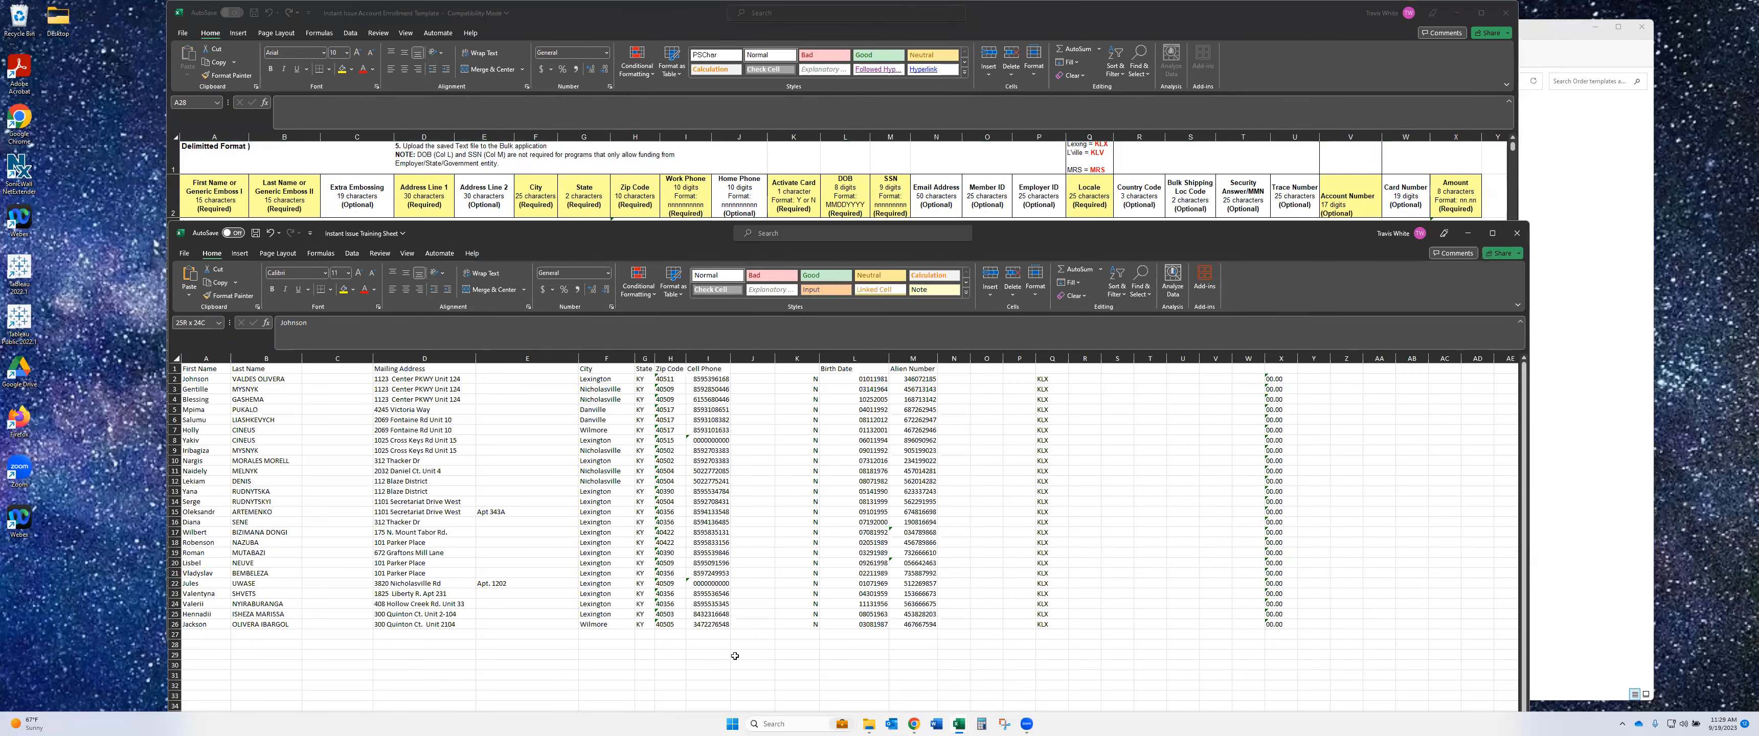
# - Copy the cardholder data A2:X26 and paste it into the template from row 28
pyautogui.hotkey('ctrl', 'shift', 'End')
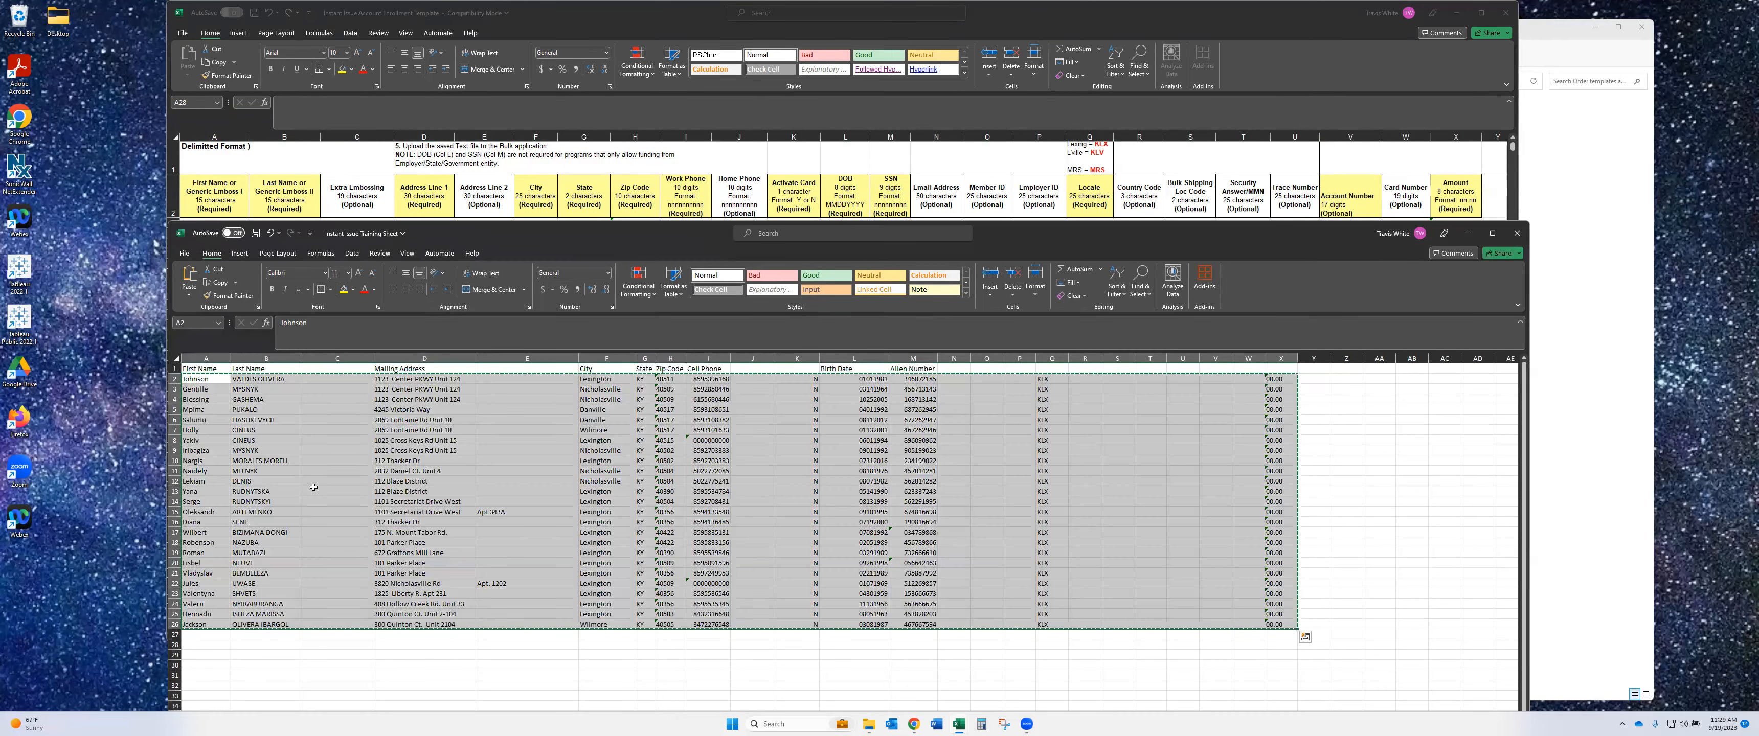
pyautogui.hotkey('ctrl', 'c')
pyautogui.hotkey('alt', 'Tab')
pyautogui.hotkey('ctrl', 'v')
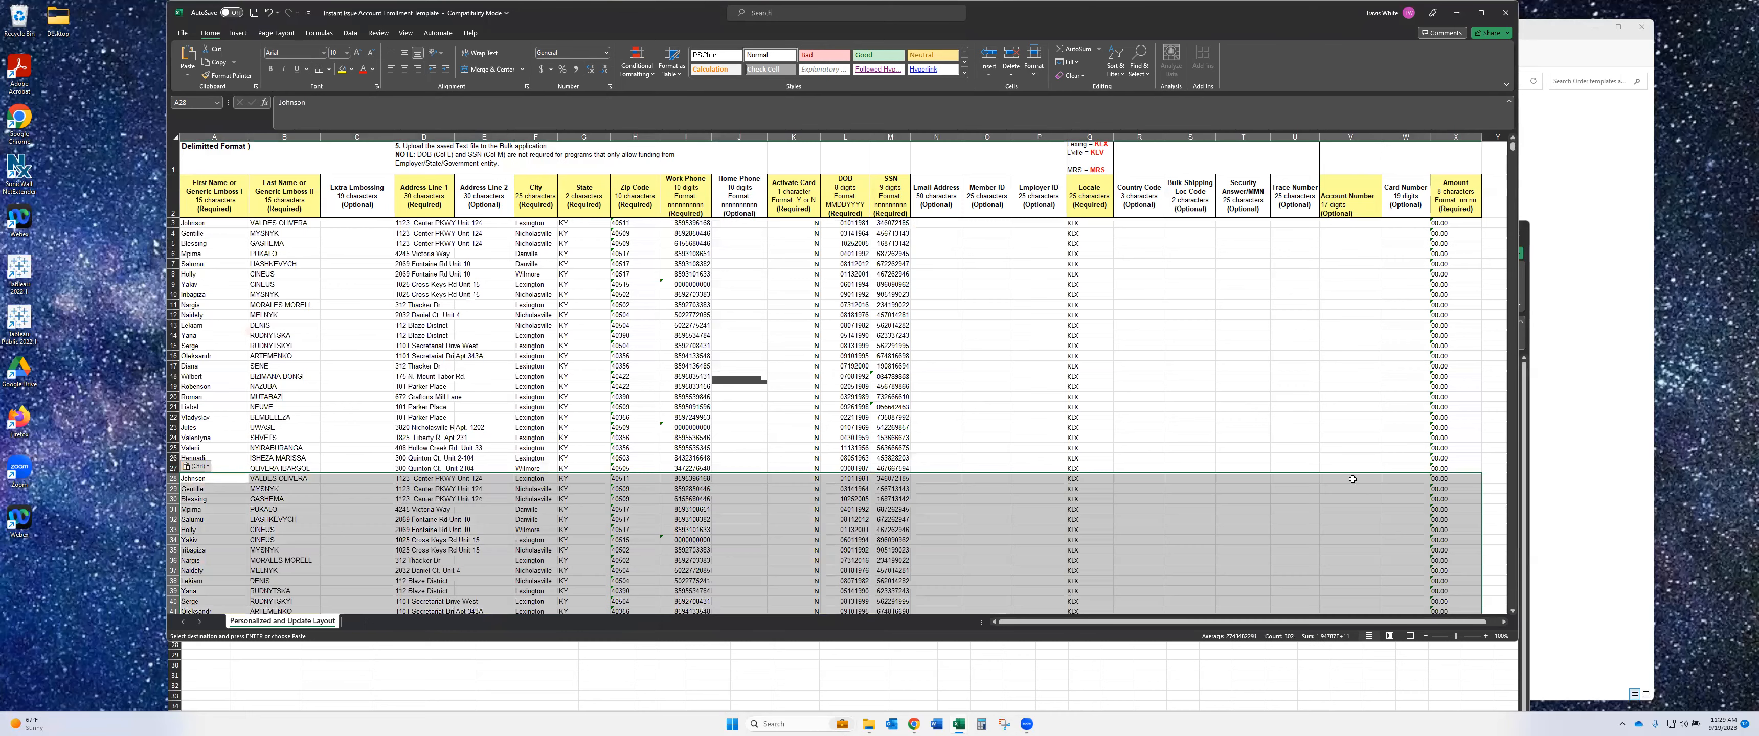
pyautogui.click(1322, 480)
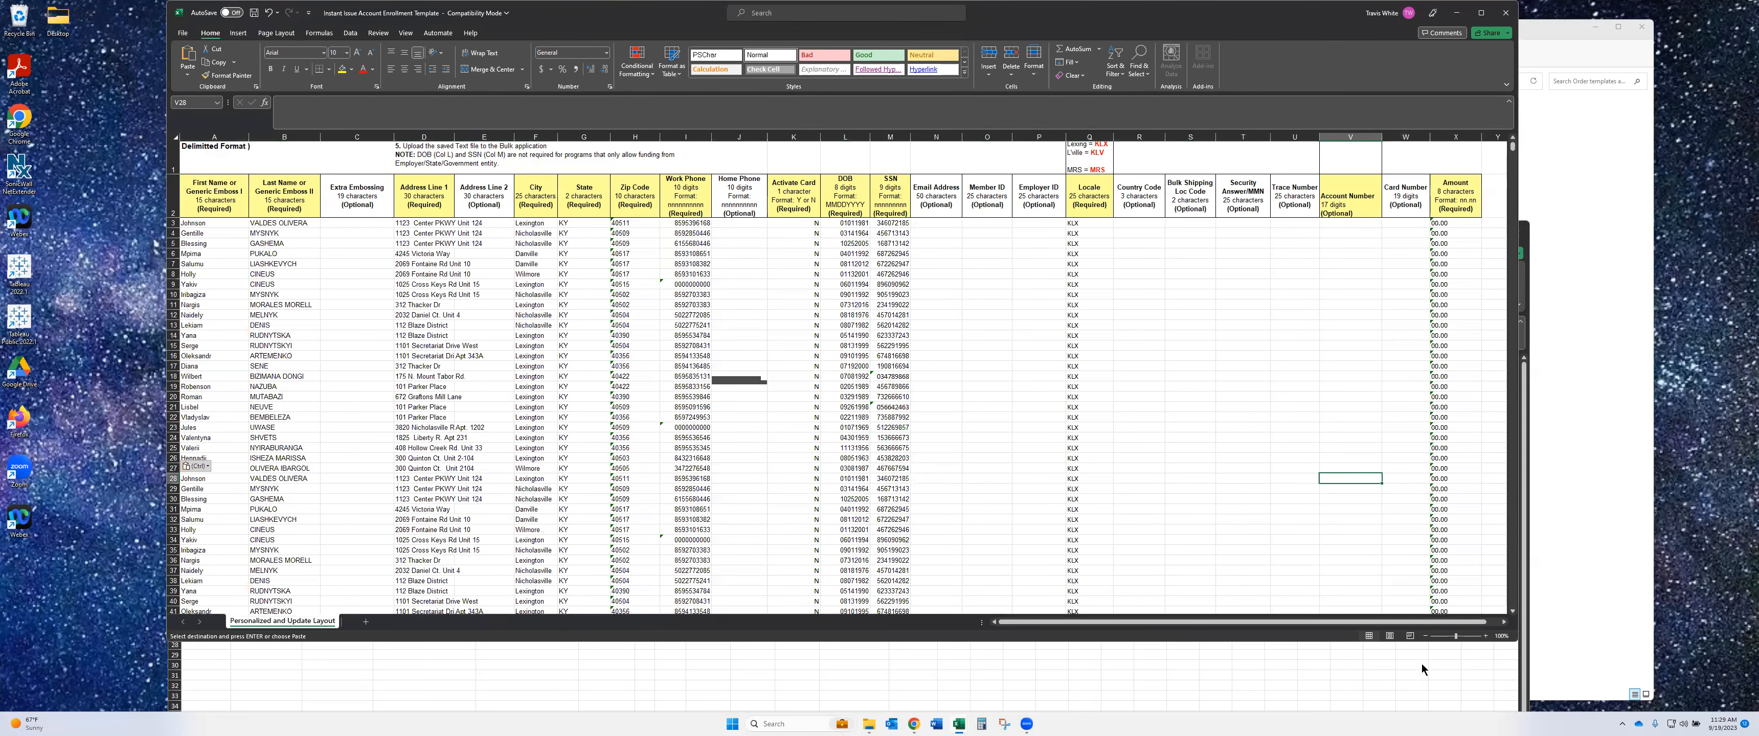
pyautogui.hotkey('alt', 'Tab')
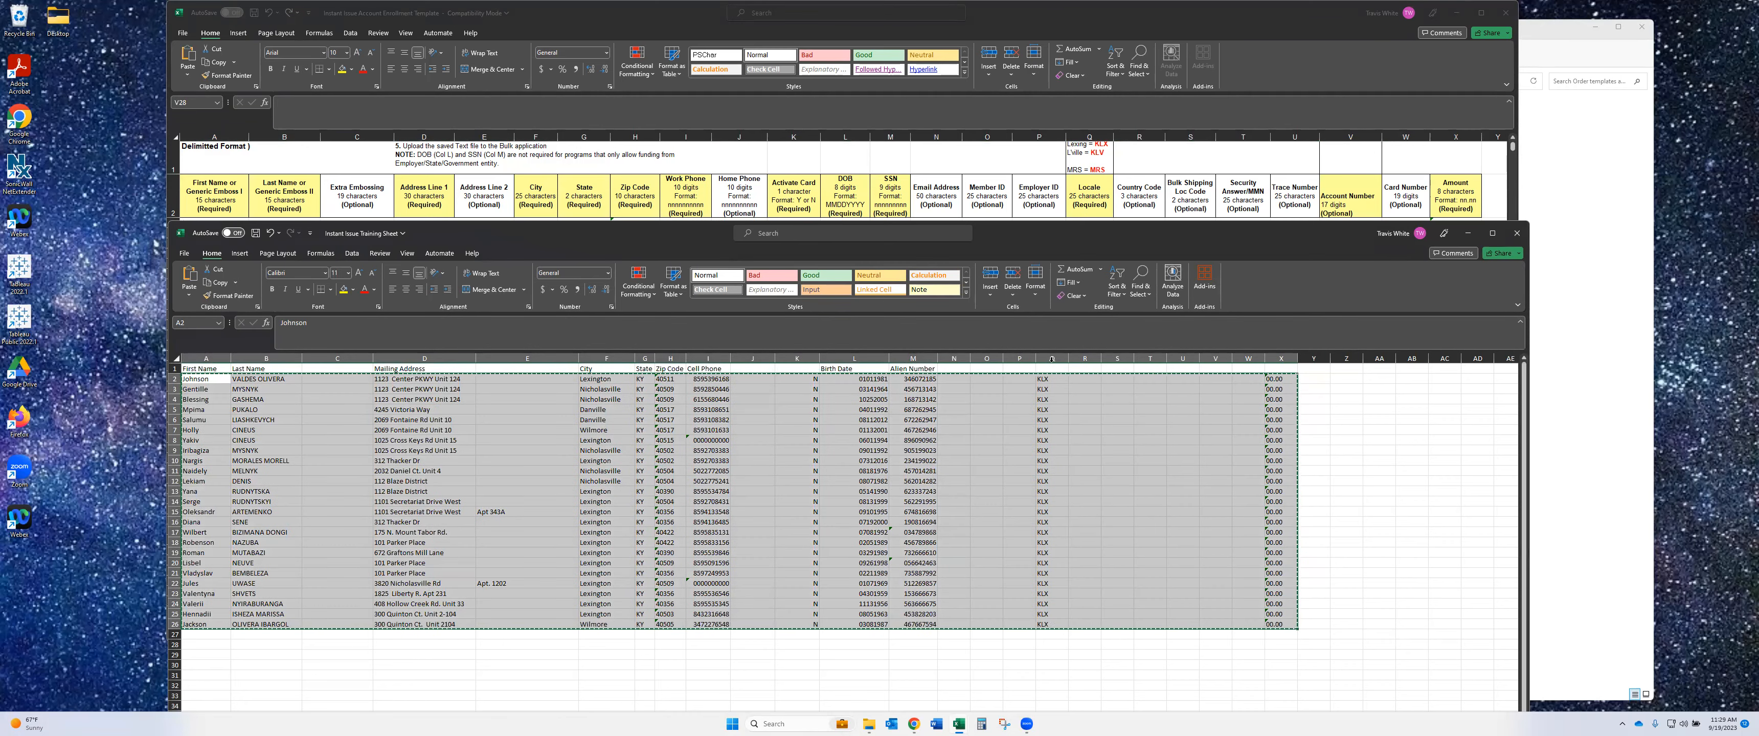
# - Select and copy the training sheet's client rows A2:Q26
pyautogui.moveTo(1052, 378); pyautogui.dragTo(1055, 625)
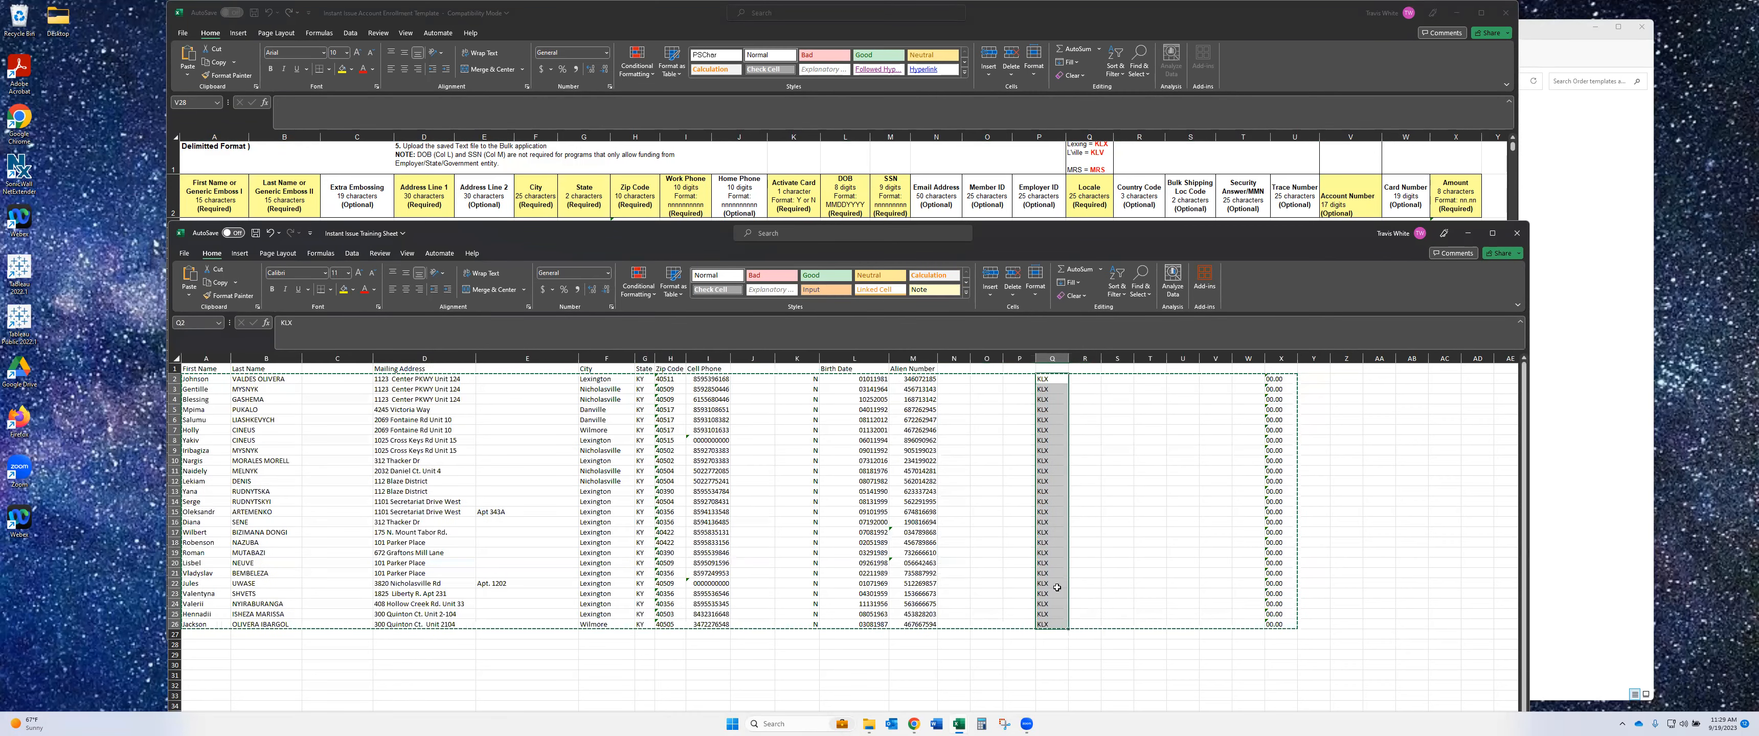
pyautogui.click(195, 378)
pyautogui.moveTo(546, 391); pyautogui.dragTo(1046, 380)
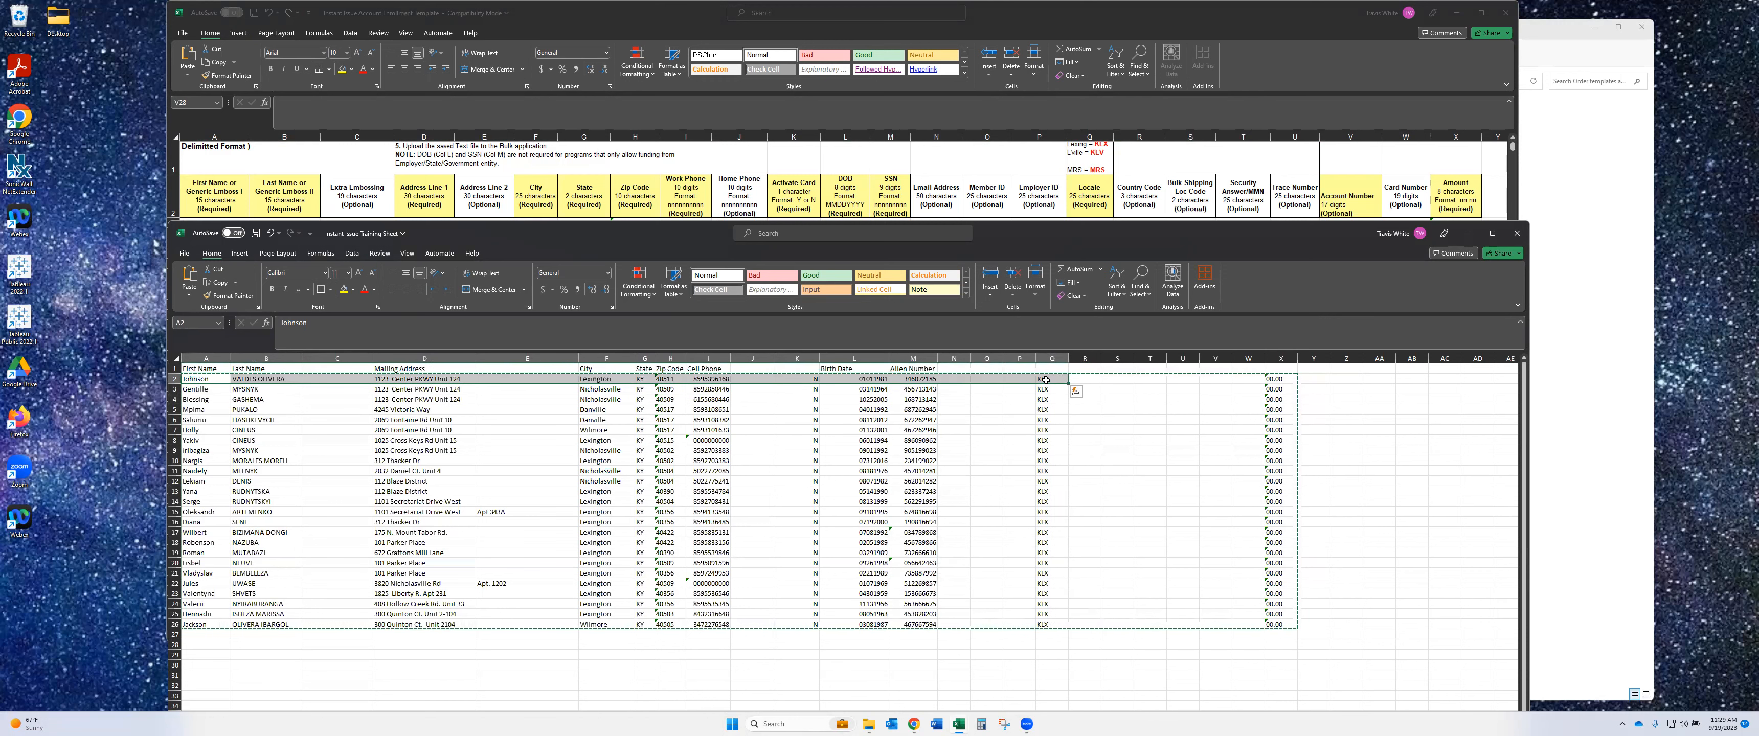
pyautogui.hotkey('ctrl', 'shift', 'Down')
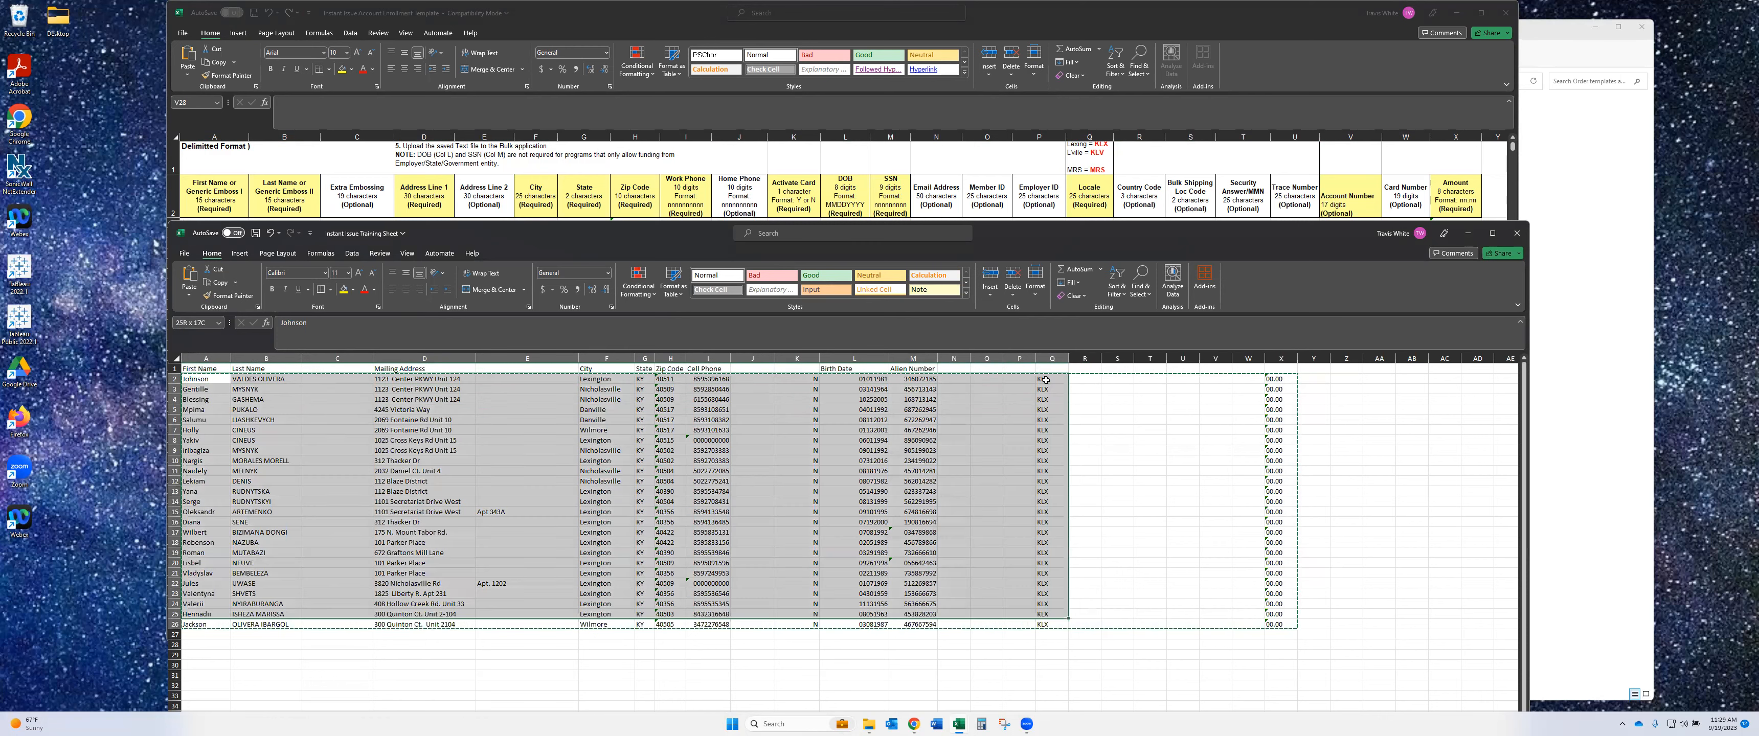
pyautogui.hotkey('ctrl', 'c')
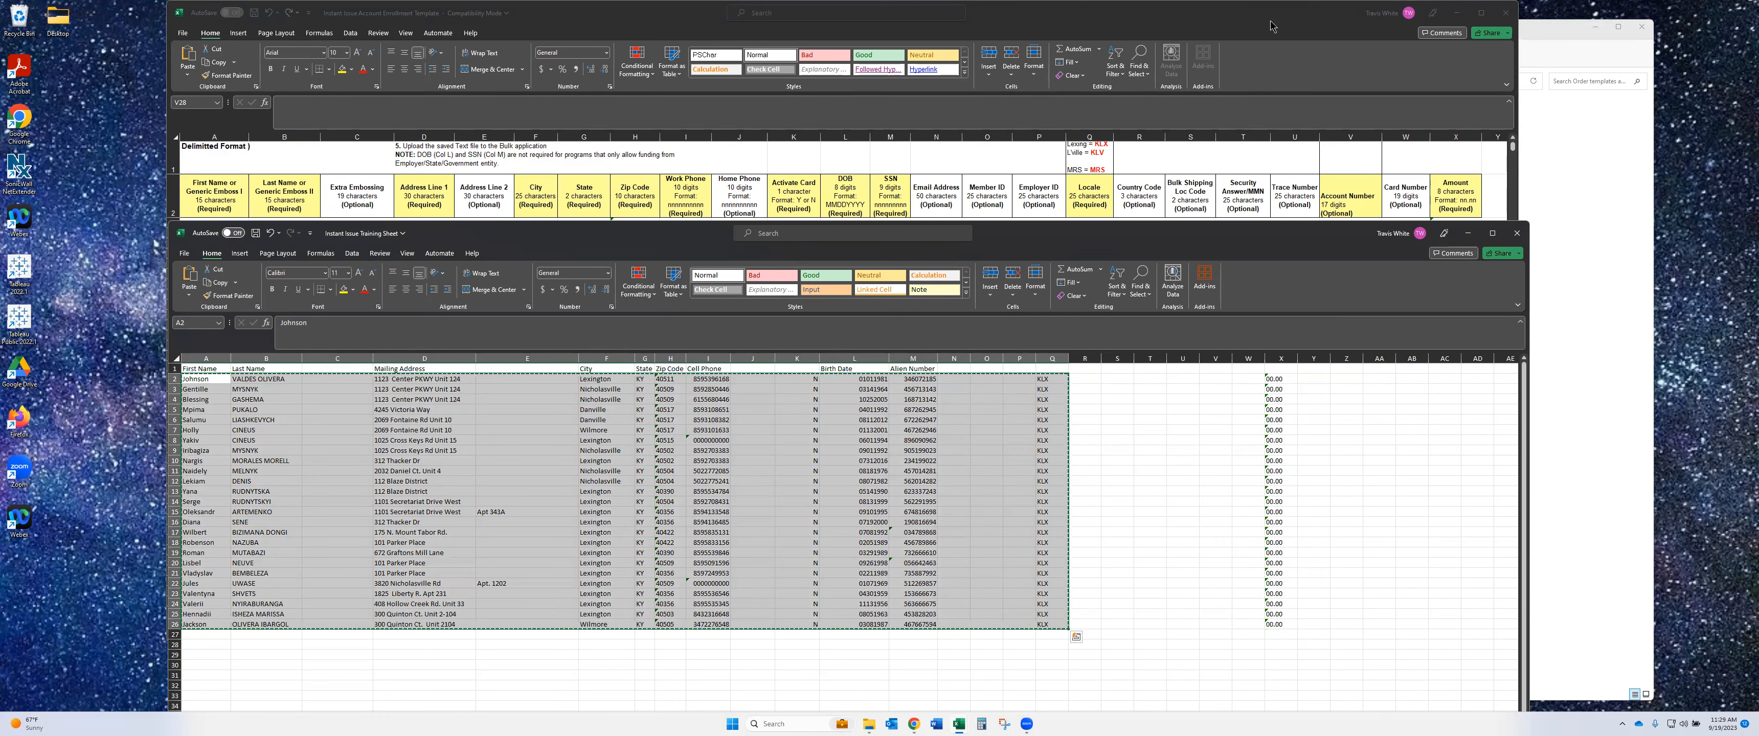
# - Paste the client rows into the enrollment template at A3 and inspect the amount in X3
pyautogui.click(1281, 15)
pyautogui.click(213, 227)
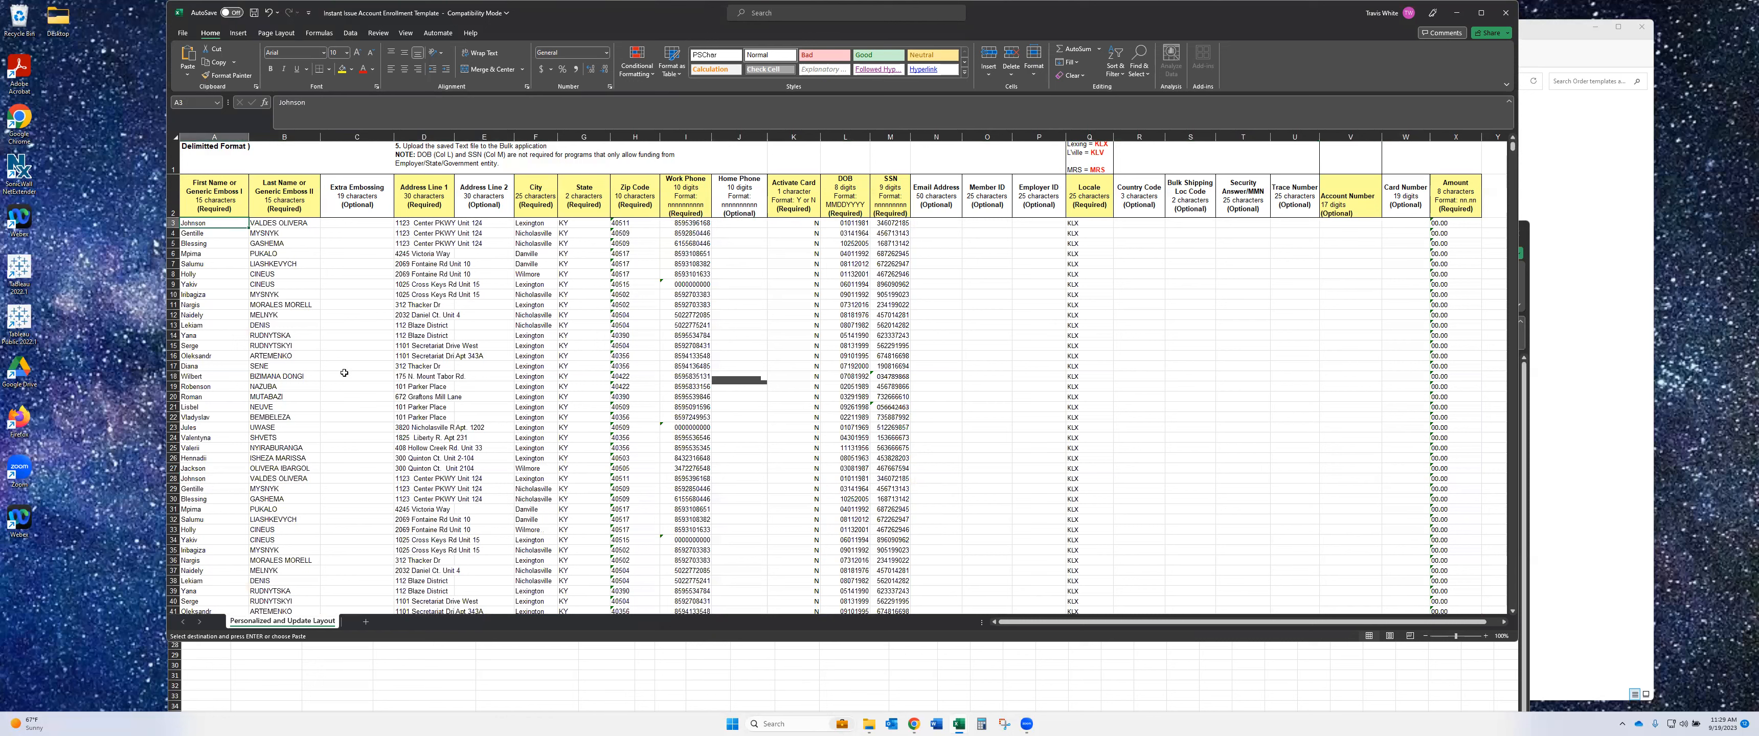
pyautogui.hotkey('ctrl', 'v')
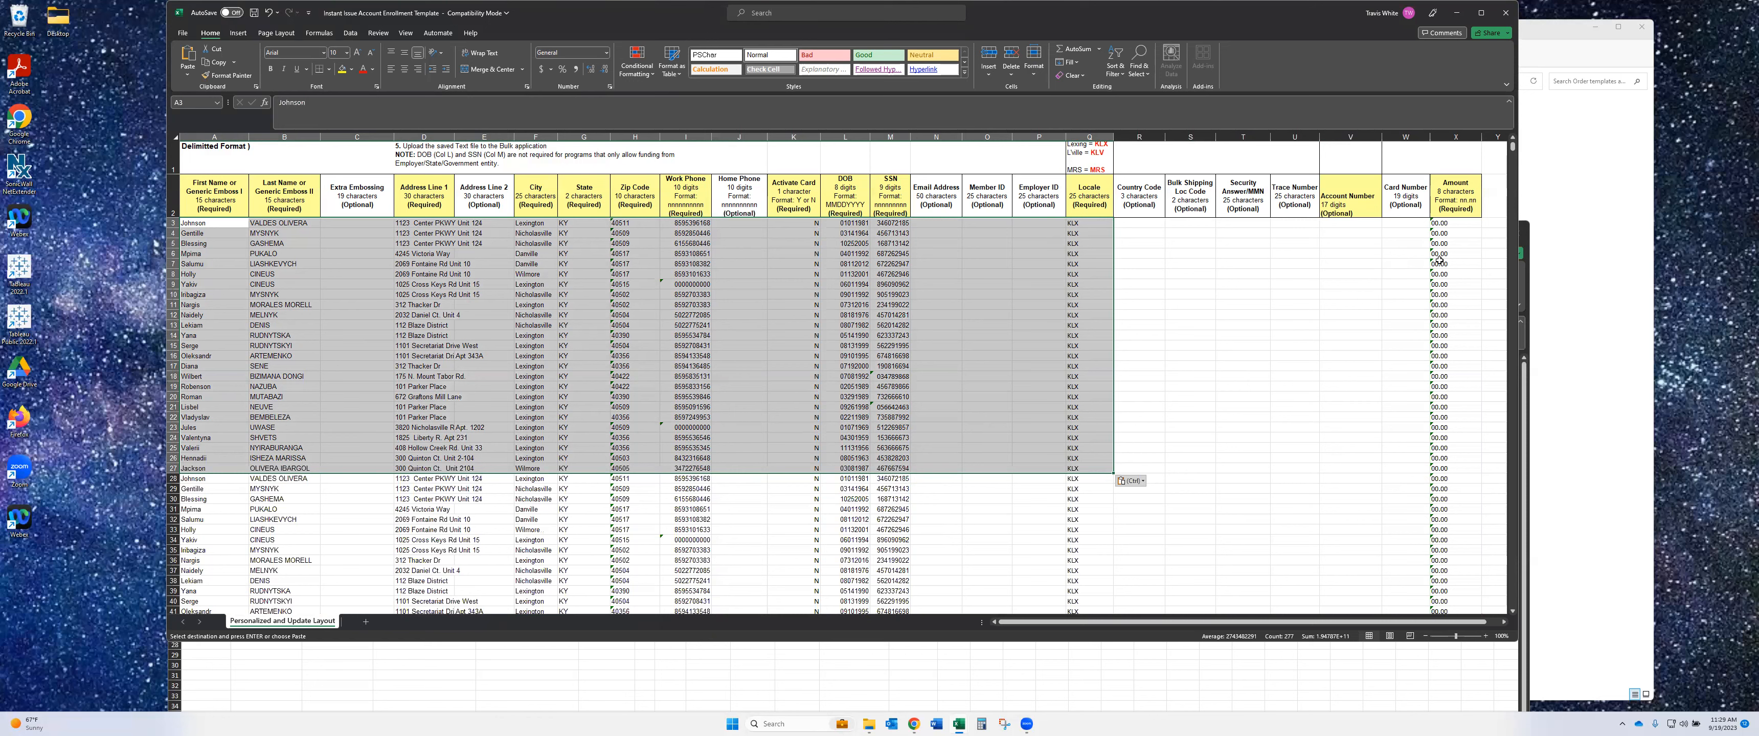
pyautogui.click(1450, 225)
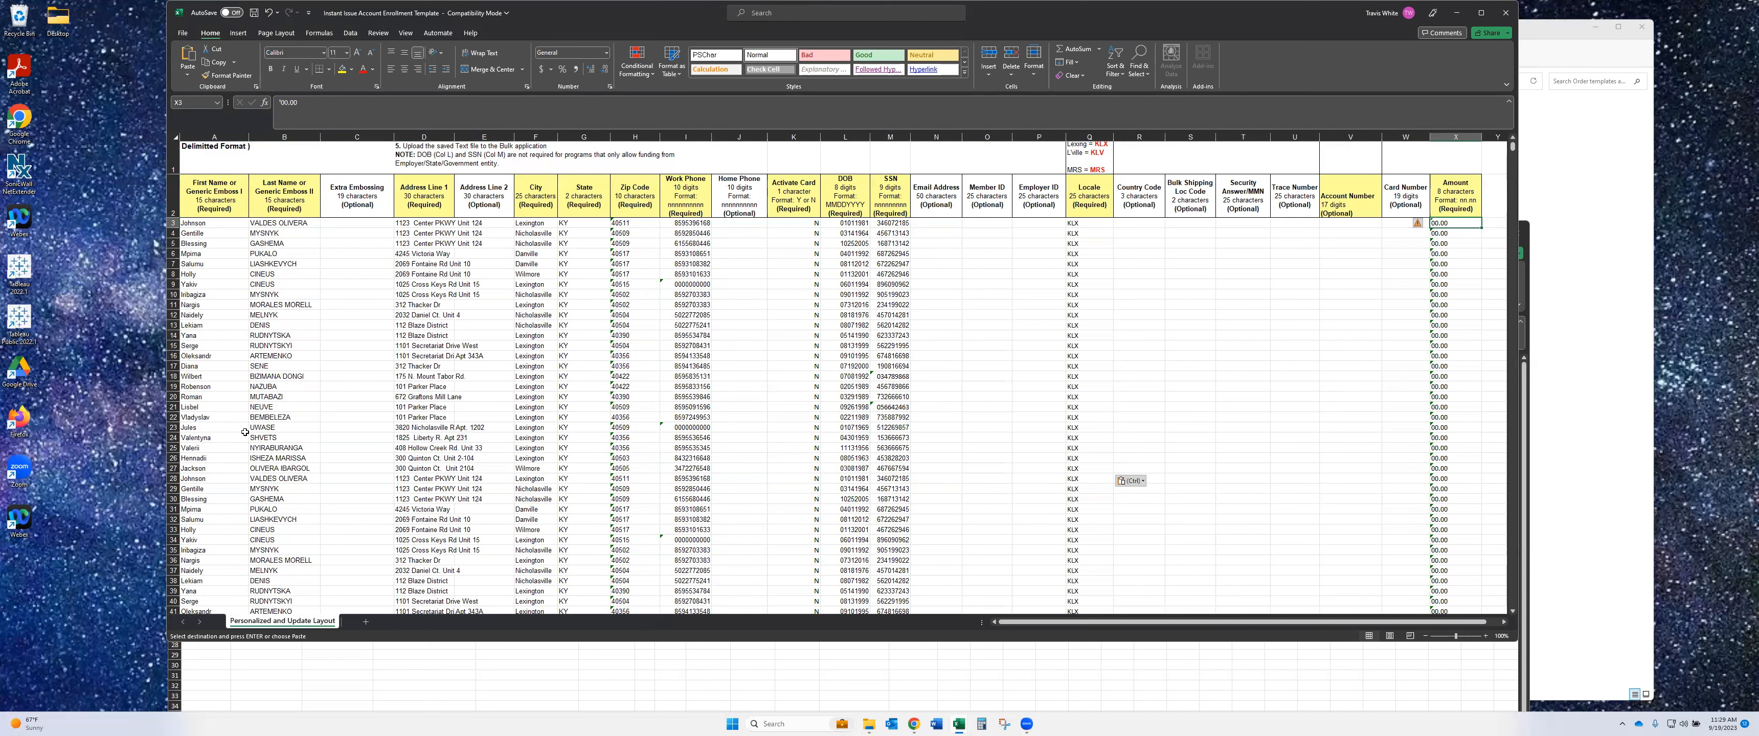
# - Undo the paste repeatedly until the template's data rows are empty, then reselect A3
pyautogui.click(269, 13)
pyautogui.click(271, 14)
pyautogui.click(271, 14)
pyautogui.click(272, 14)
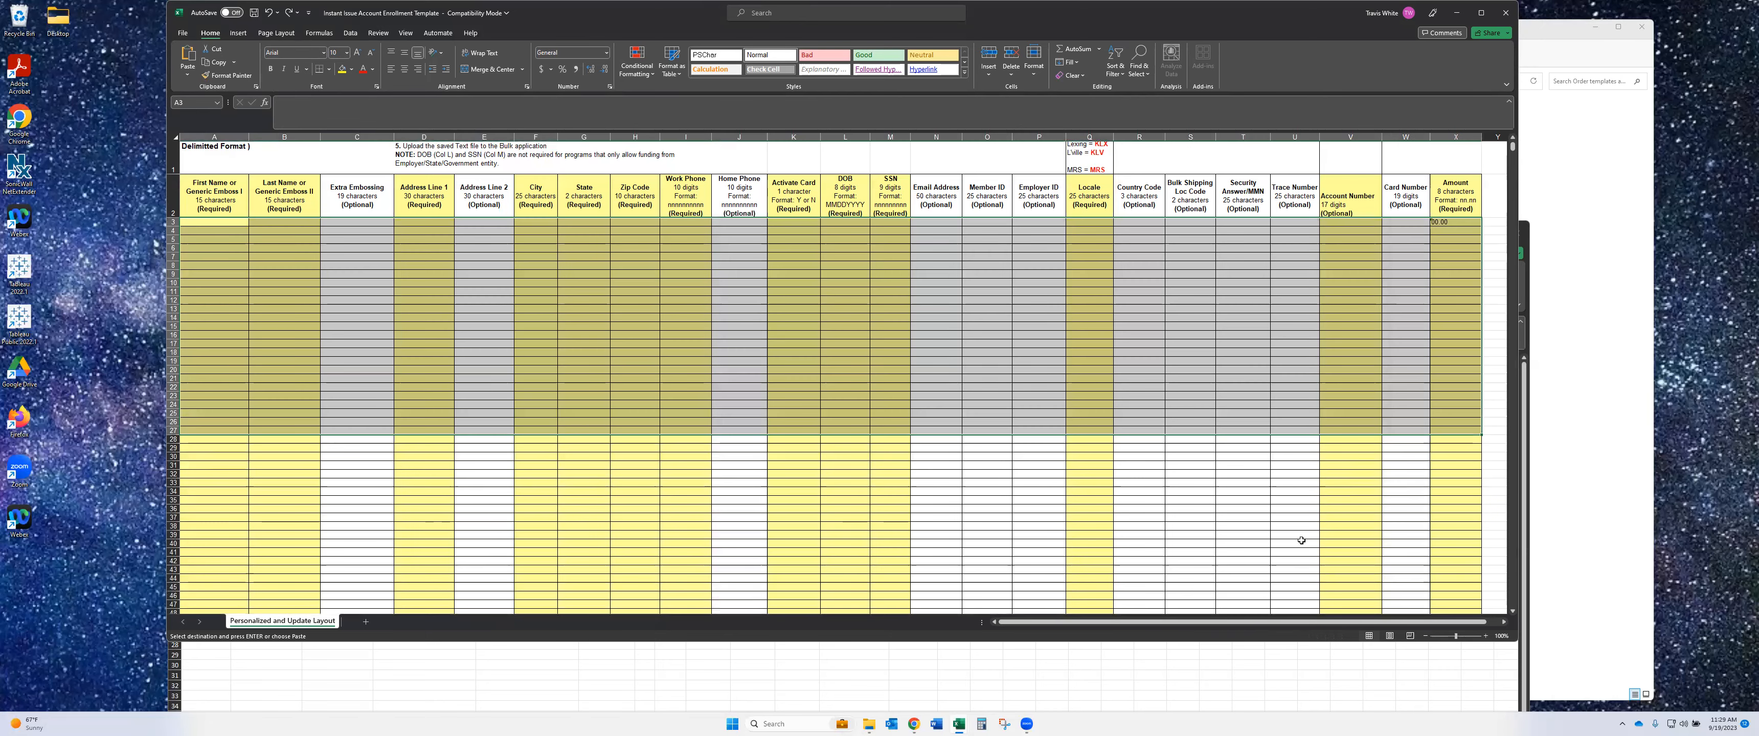
pyautogui.click(1281, 658)
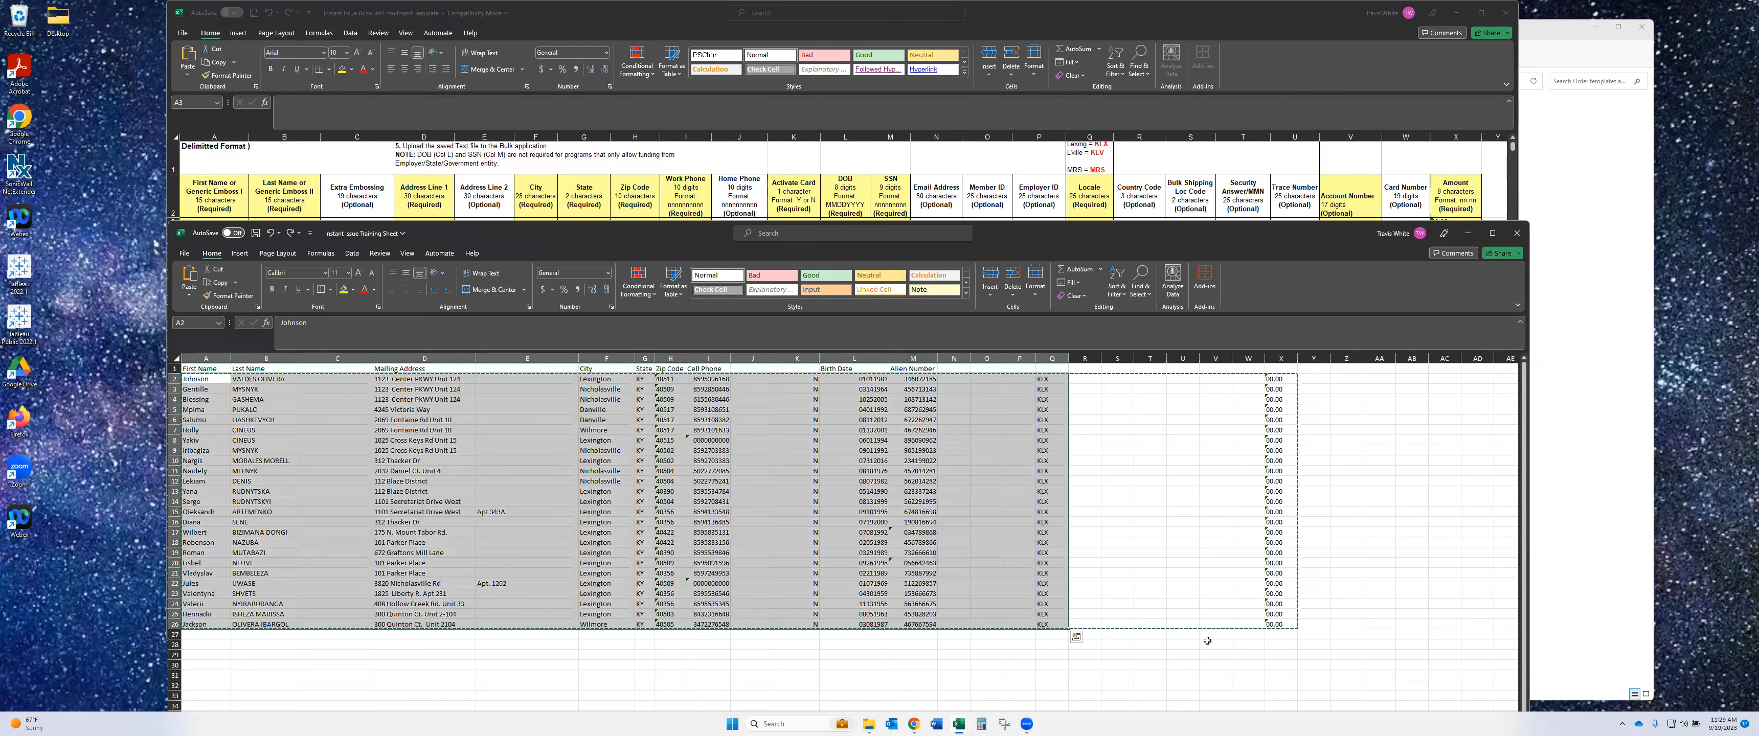
pyautogui.click(1289, 35)
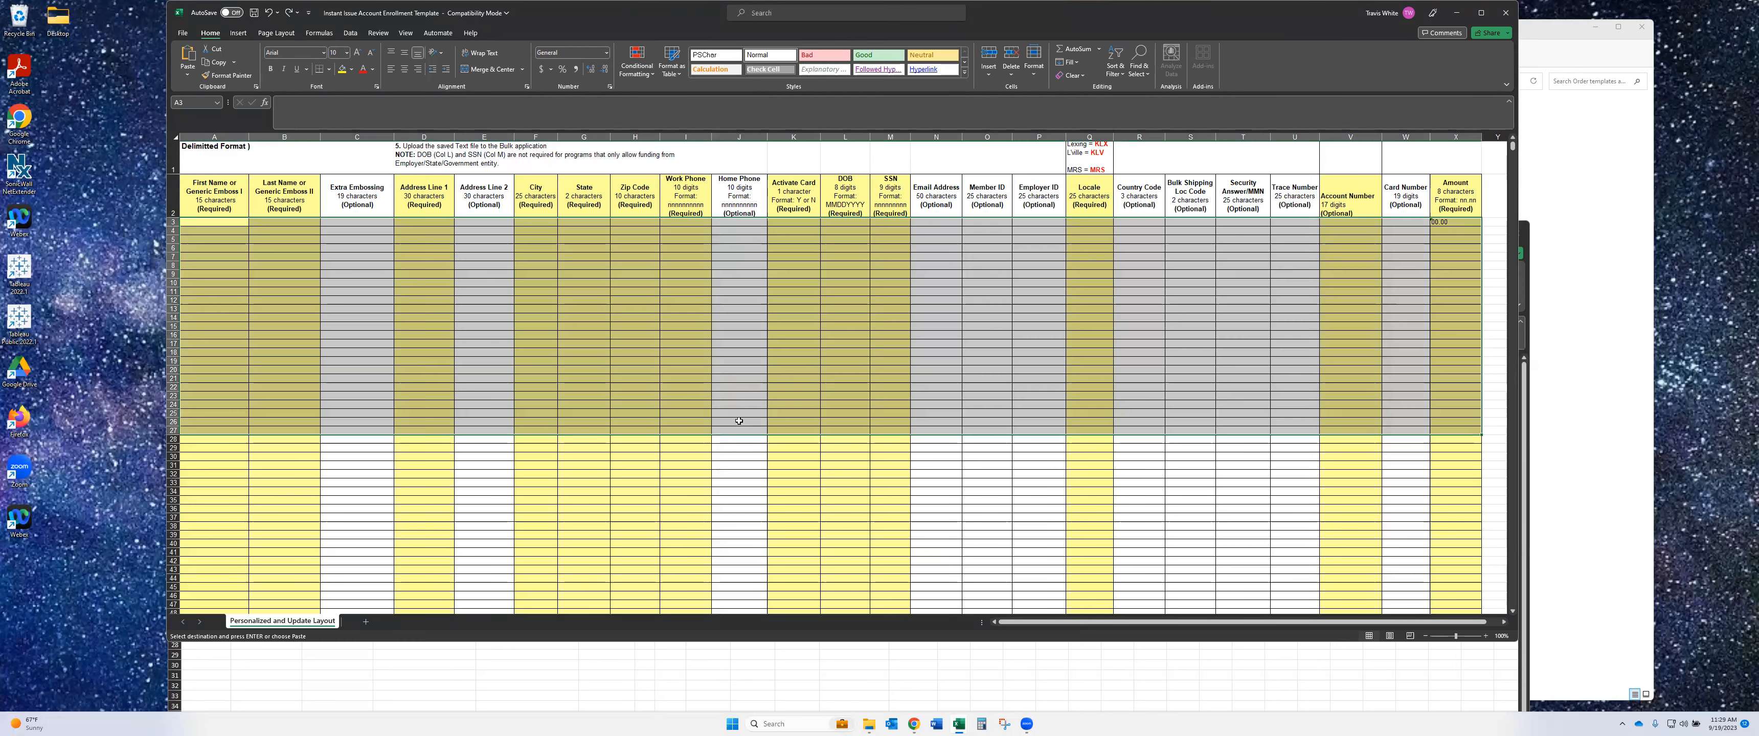
pyautogui.click(189, 222)
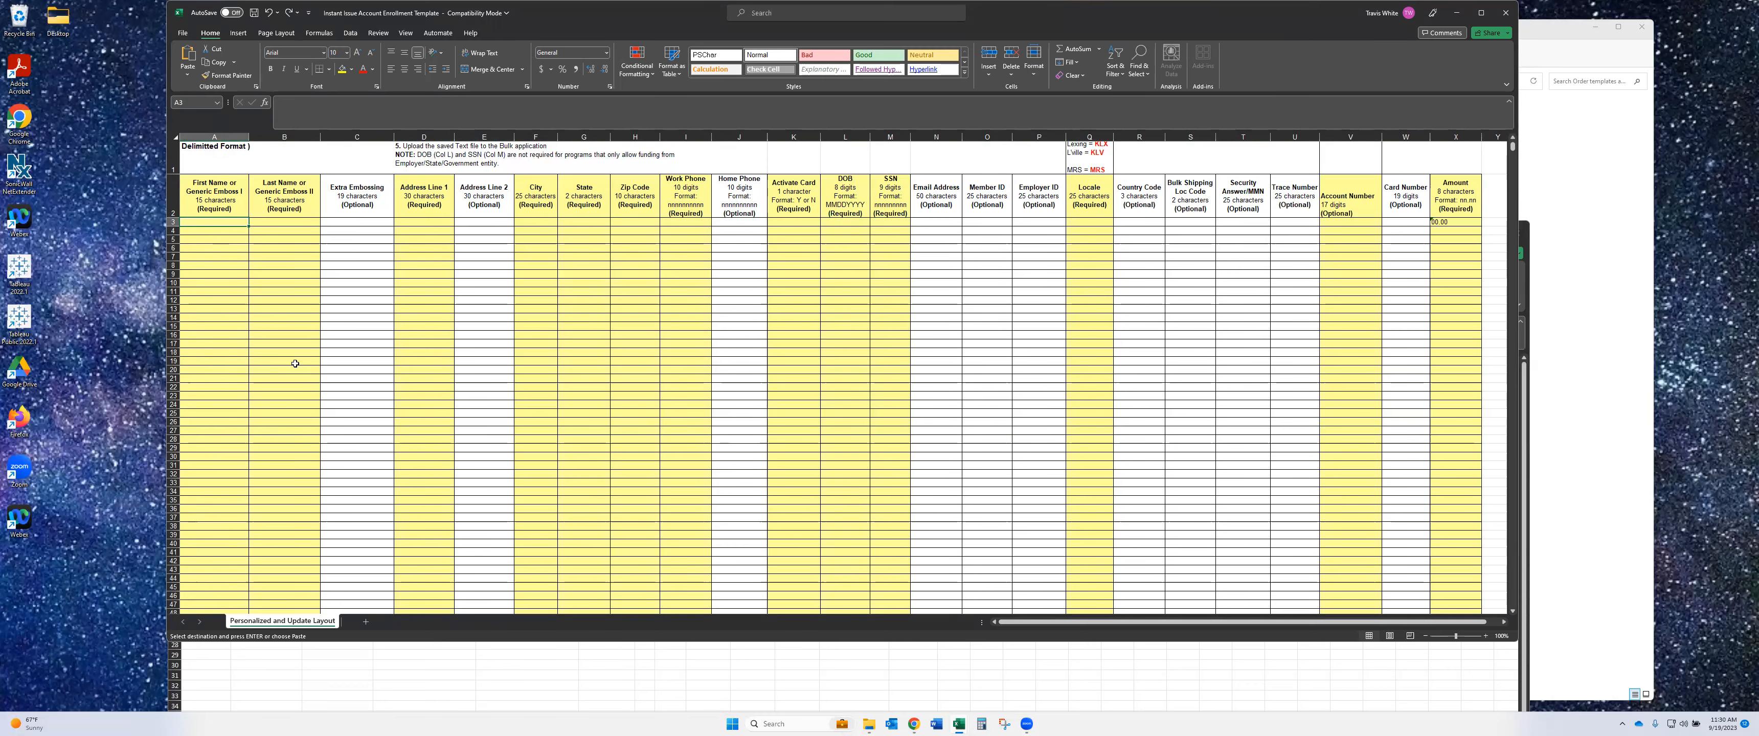
# - Paste the 25 client rows at A3 and try filling 00.00 down column X, undoing the wrong fill
pyautogui.hotkey('ctrl', 'v')
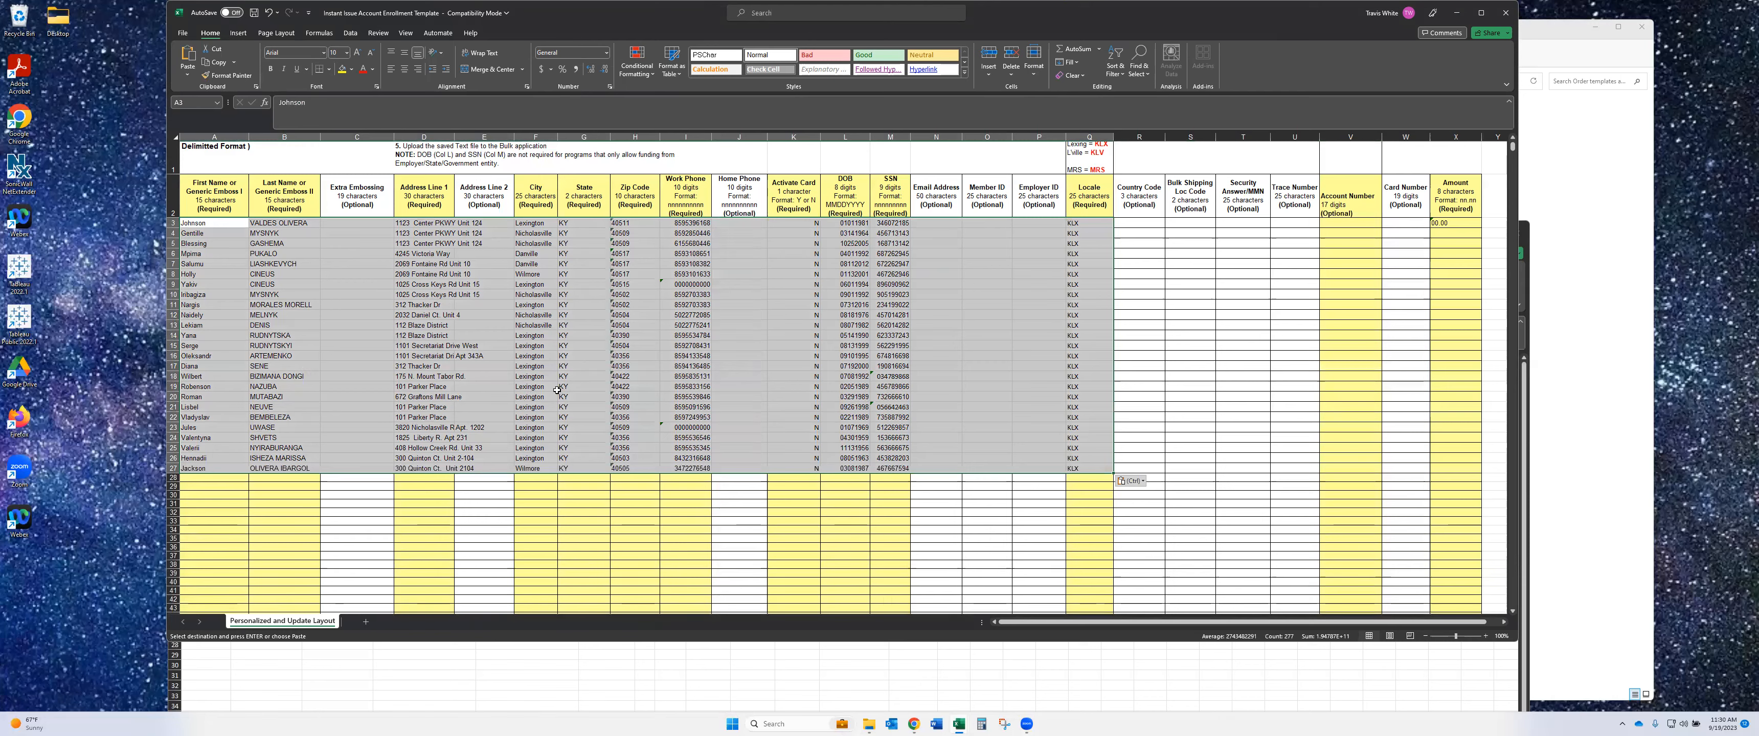
pyautogui.moveTo(1342, 224); pyautogui.dragTo(1340, 469)
pyautogui.click(1455, 222)
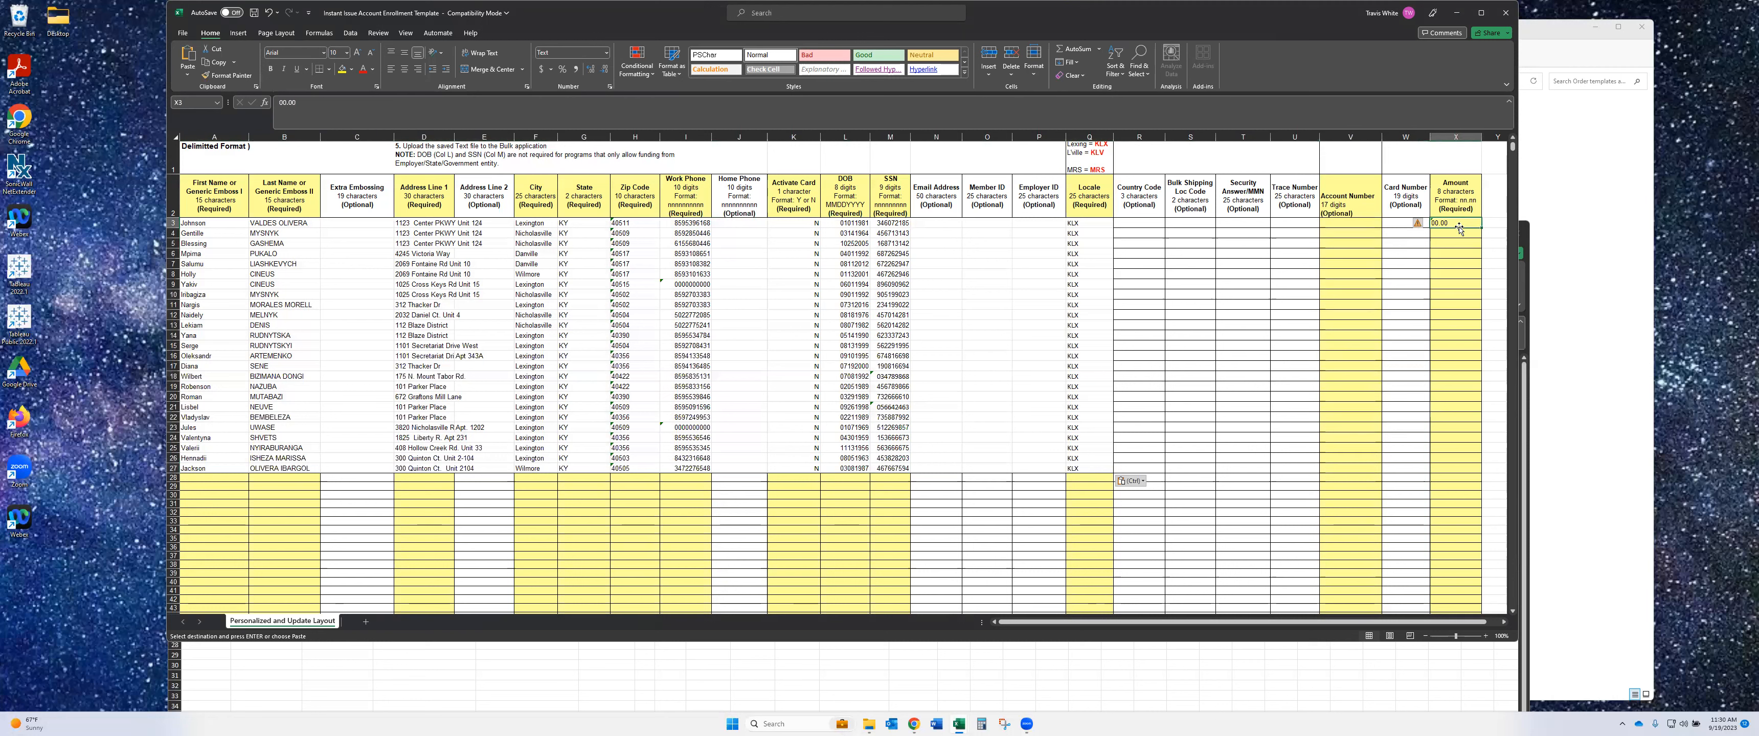
pyautogui.hotkey('ctrl', 'c')
pyautogui.press('Down')
pyautogui.hotkey('ctrl', 'v')
pyautogui.press('Down')
pyautogui.hotkey('ctrl', 'v')
pyautogui.moveTo(1458, 223); pyautogui.dragTo(1533, 491)
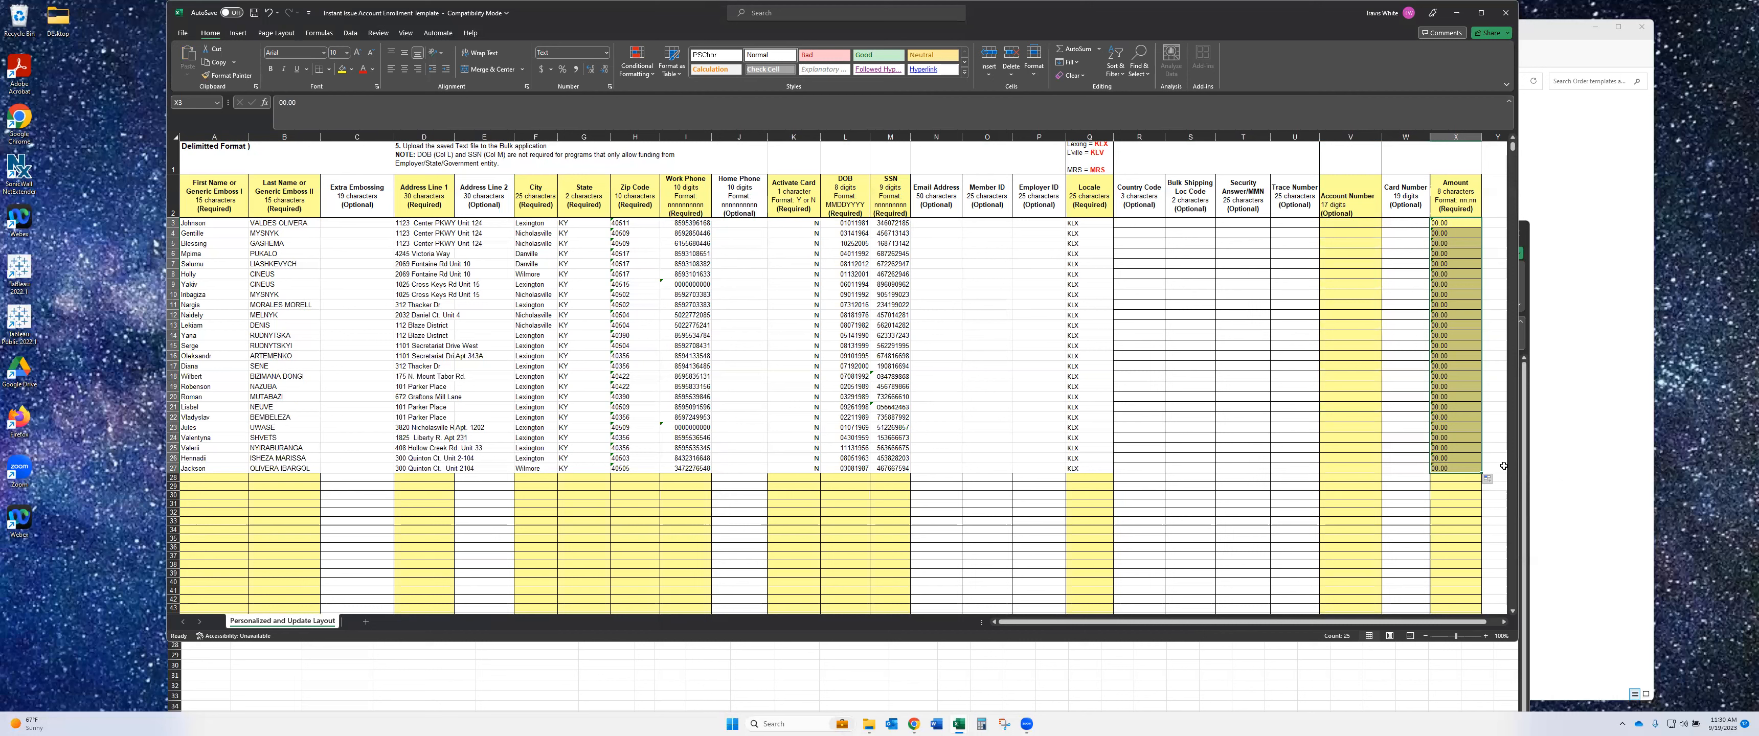
pyautogui.hotkey('ctrl', 'z')
pyautogui.hotkey('ctrl', 'z')
pyautogui.hotkey('ctrl', 'z')
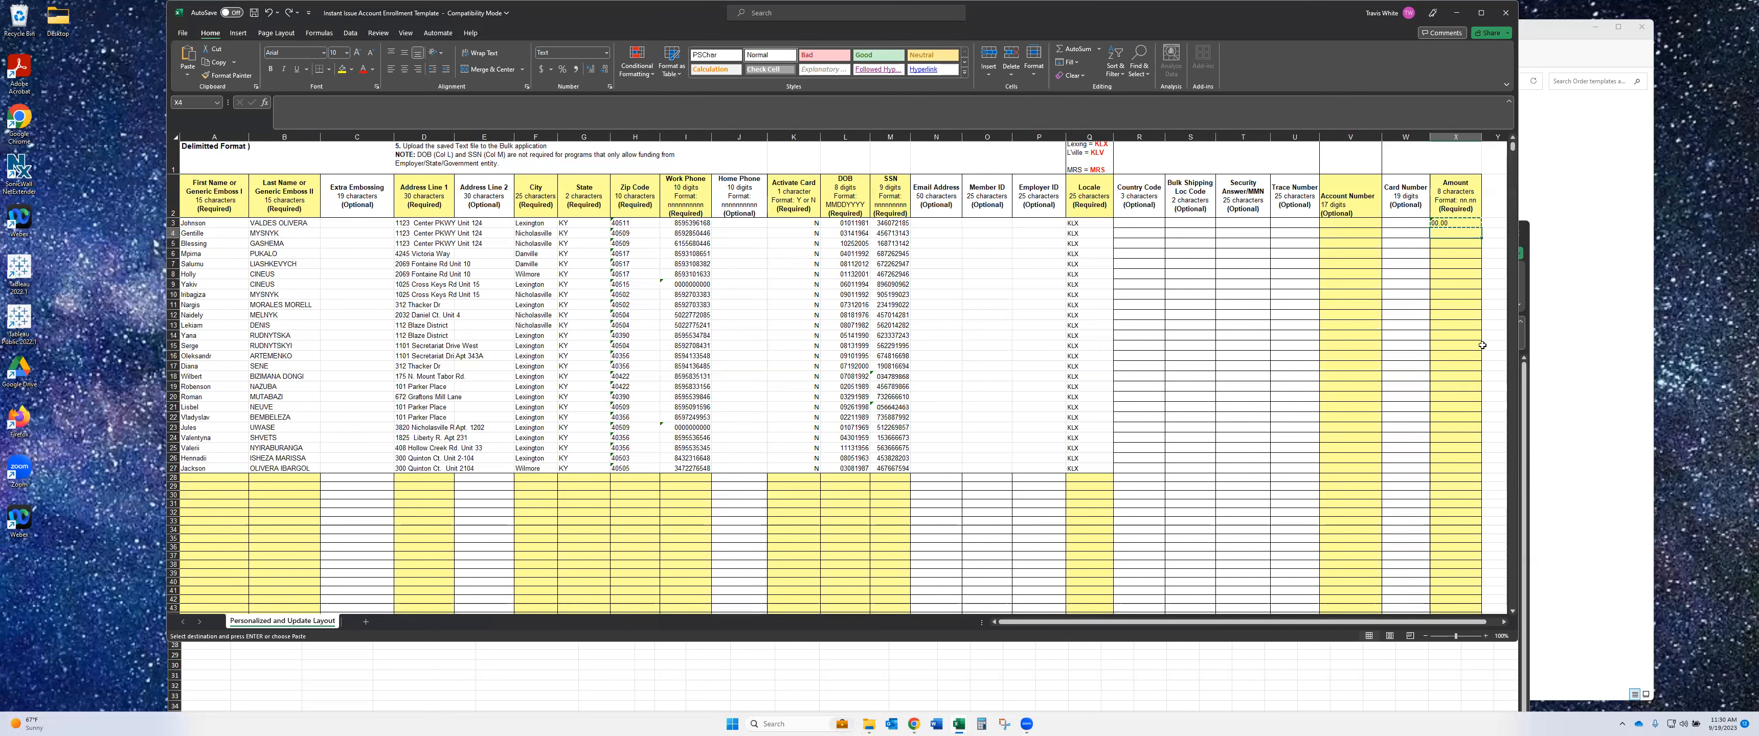
# - Copy 00.00 from X3 into the cells below and fill it down X3:X27 without incrementing
pyautogui.click(1469, 222)
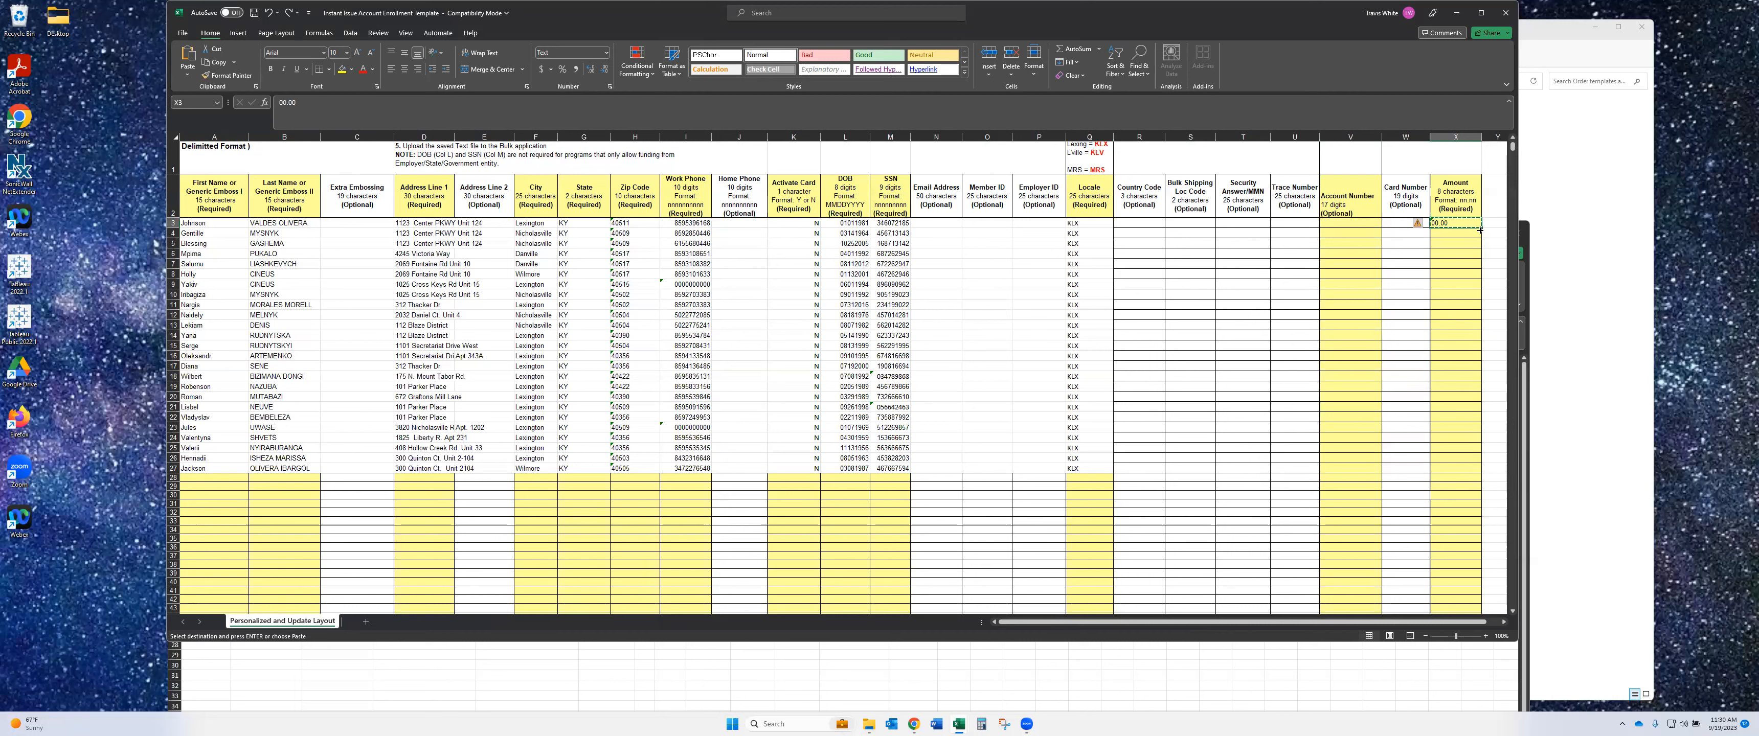
pyautogui.moveTo(1482, 228); pyautogui.dragTo(1462, 472)
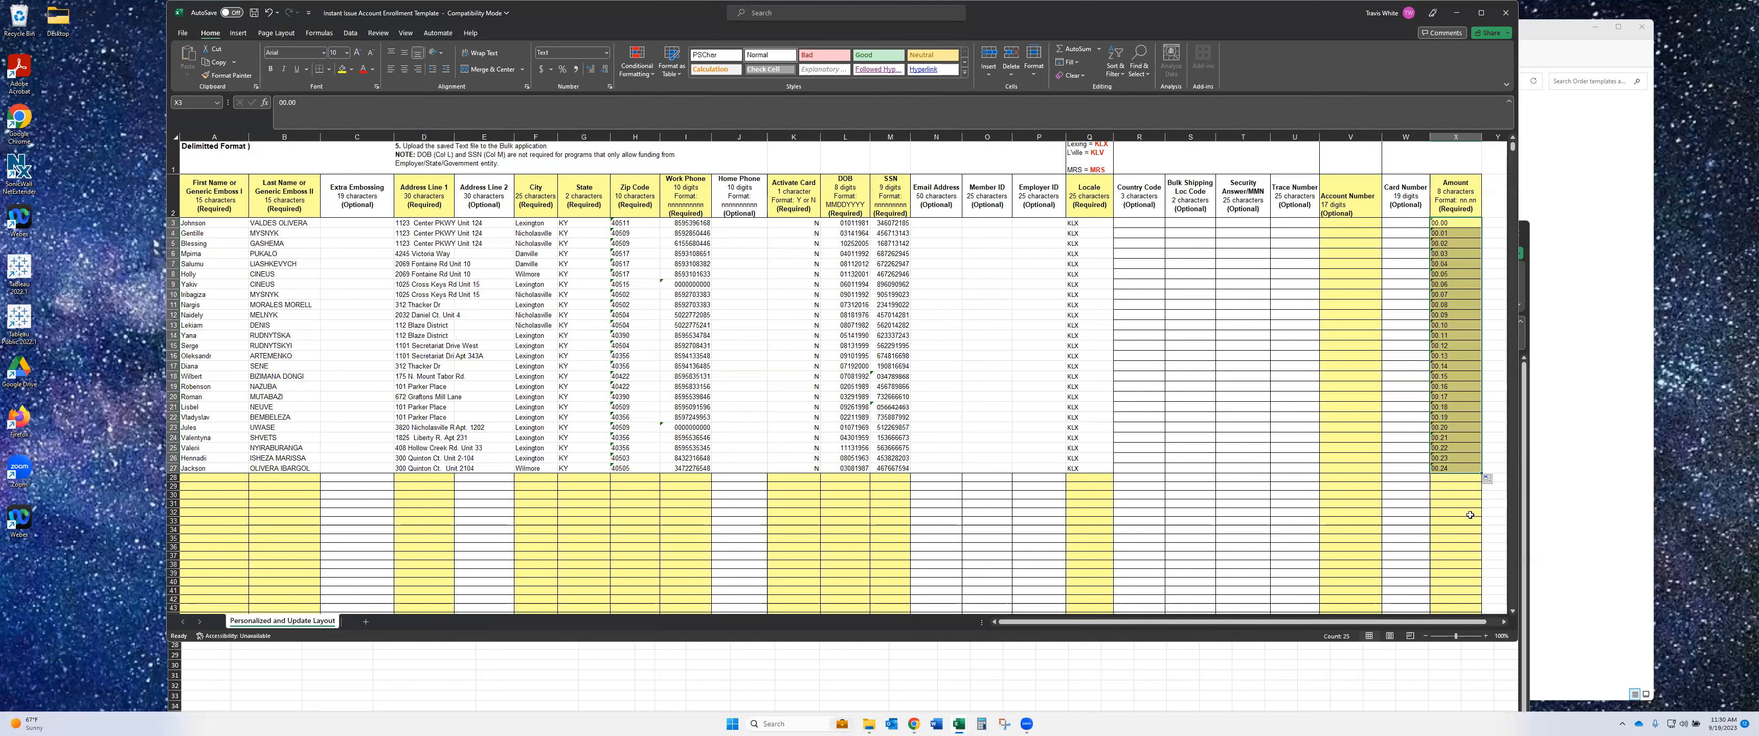
pyautogui.hotkey('ctrl', 'z')
pyautogui.hotkey('ctrl', 'c')
pyautogui.press('Down')
pyautogui.hotkey('ctrl', 'v')
pyautogui.press('Down')
pyautogui.hotkey('ctrl', 'v')
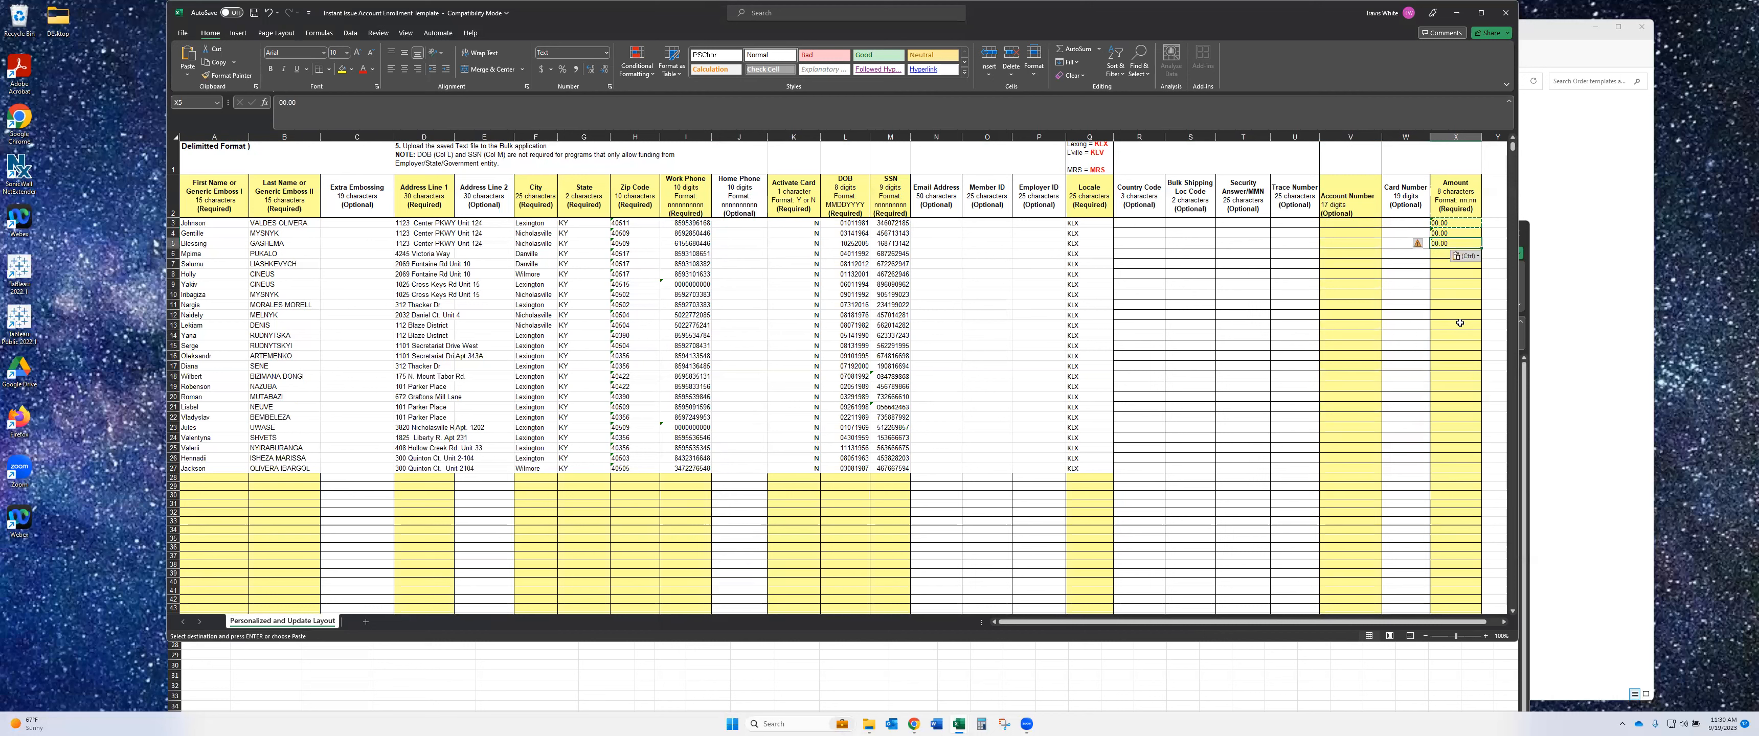
pyautogui.moveTo(1454, 223)
pyautogui.mouseDown()
pyautogui.moveTo(1475, 317)
pyautogui.moveTo(1468, 484)
pyautogui.mouseUp()
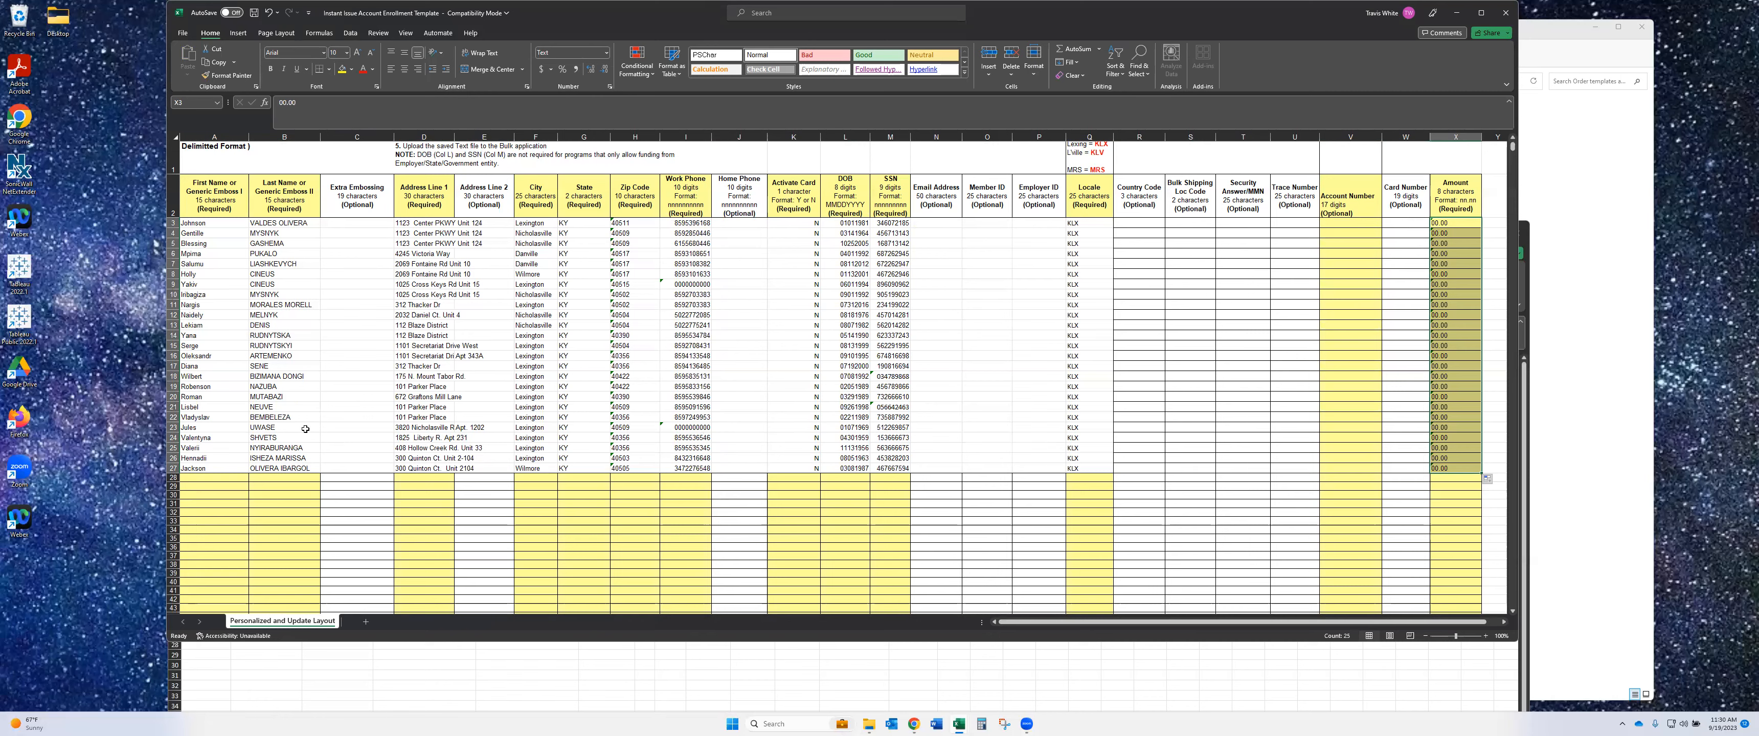
pyautogui.scroll(1, 326, 295)
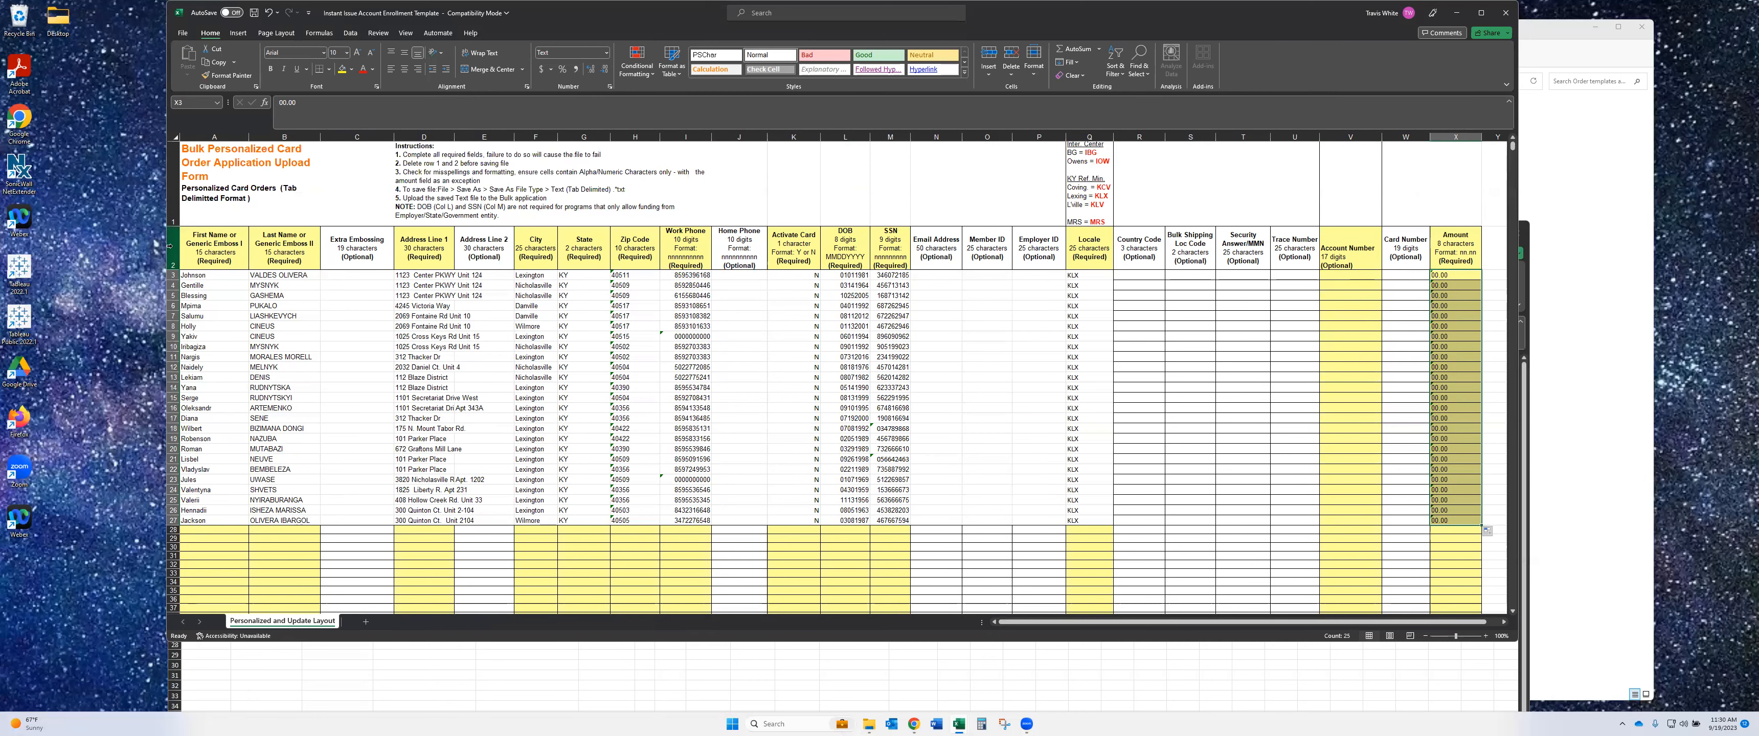
# - Delete rows 1–2, the title and column headers, so cardholder records start at row 1
pyautogui.click(173, 246)
pyautogui.moveTo(172, 246); pyautogui.dragTo(171, 199)
pyautogui.rightClick(171, 205)
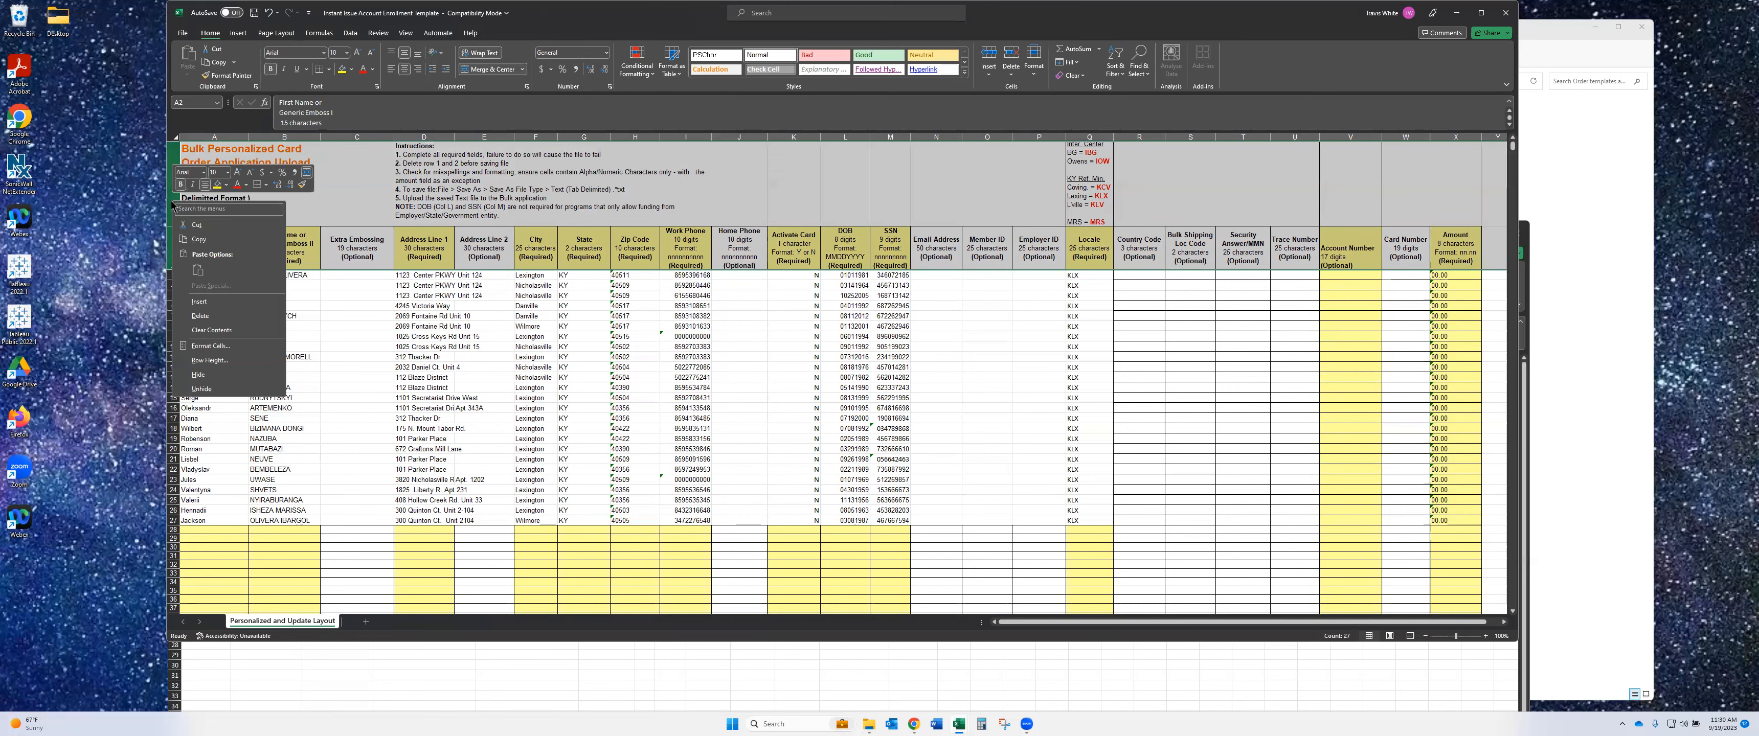
pyautogui.click(218, 317)
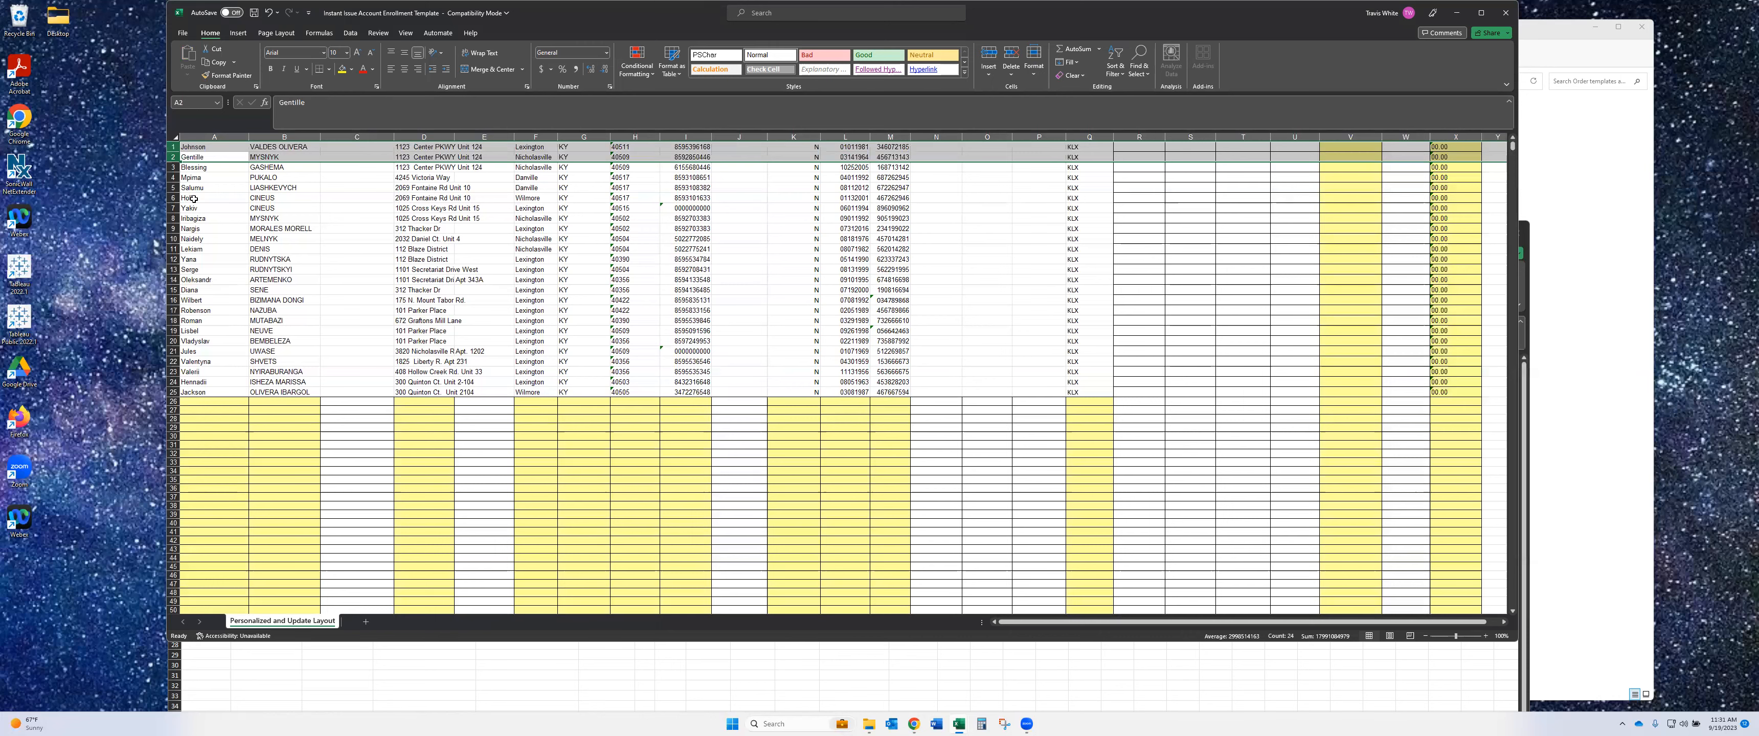
pyautogui.click(183, 35)
# - Save the sheet as Text (Tab delimited) (*.txt) named Lex_Instant_09192023
pyautogui.click(202, 194)
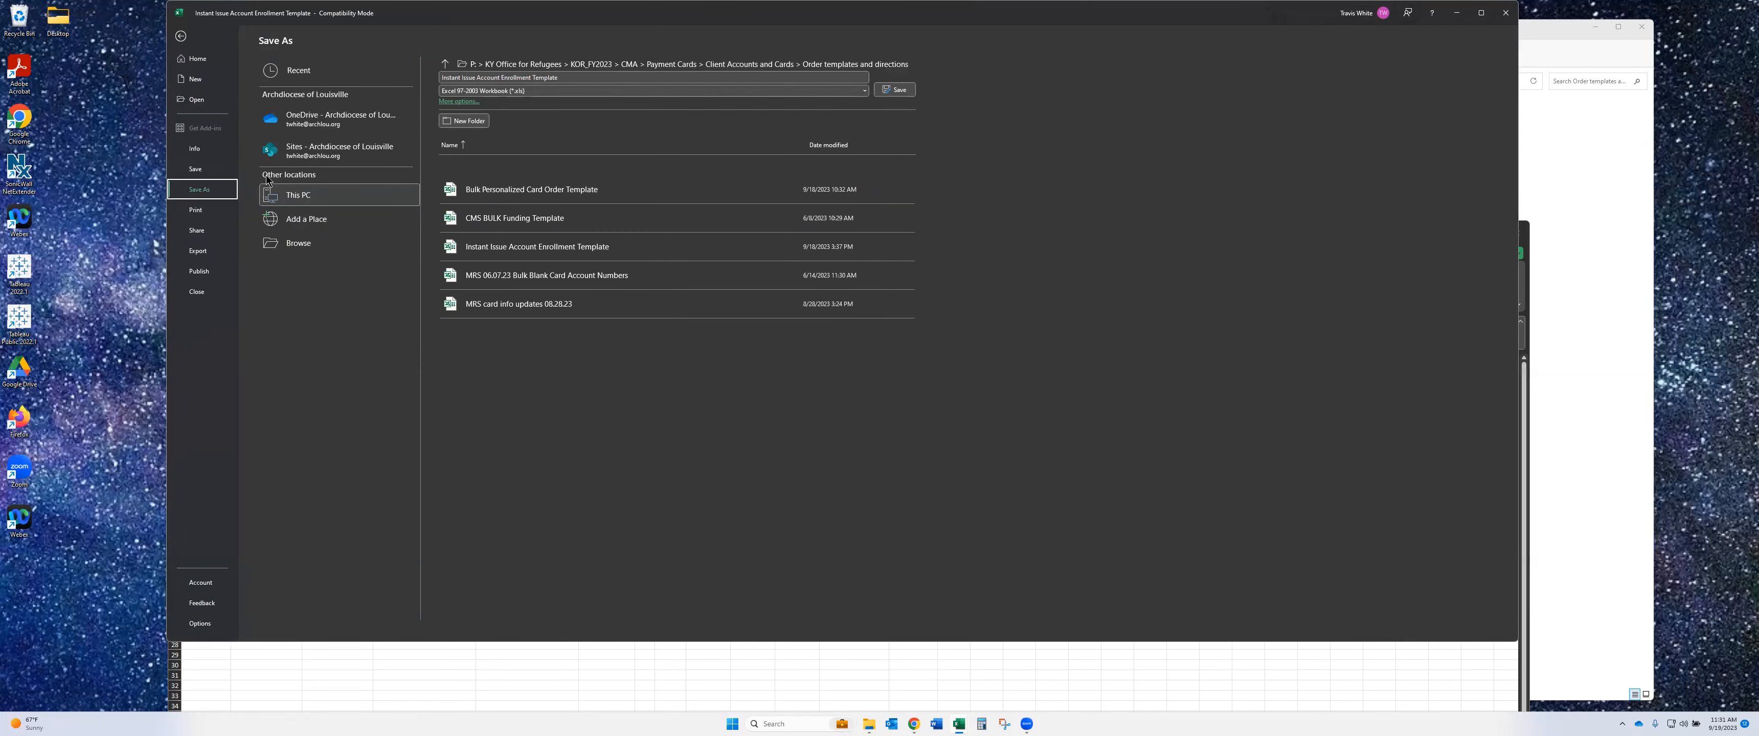
pyautogui.click(542, 92)
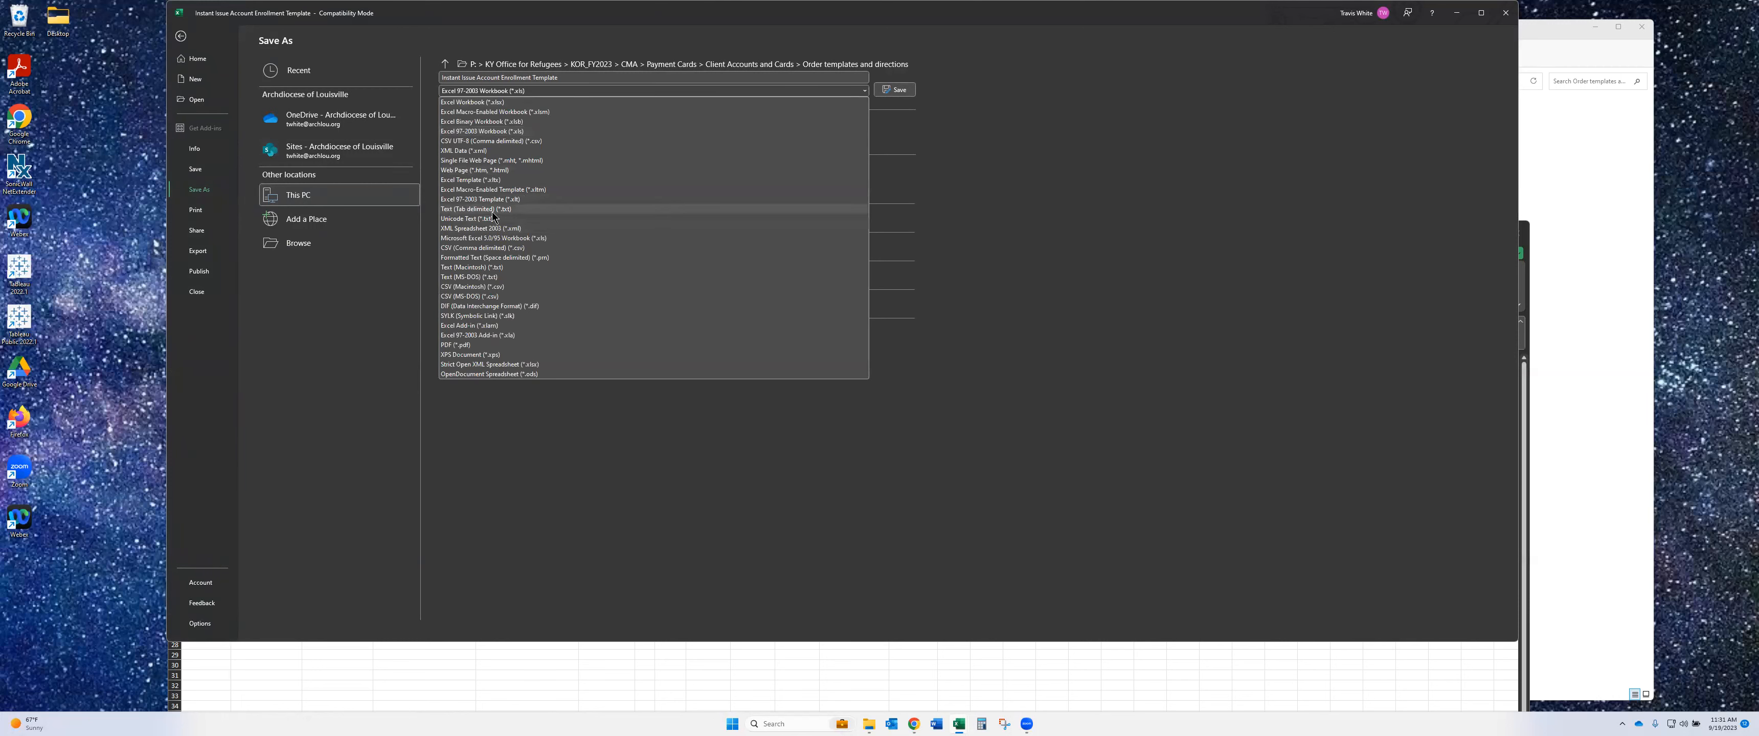
pyautogui.click(491, 210)
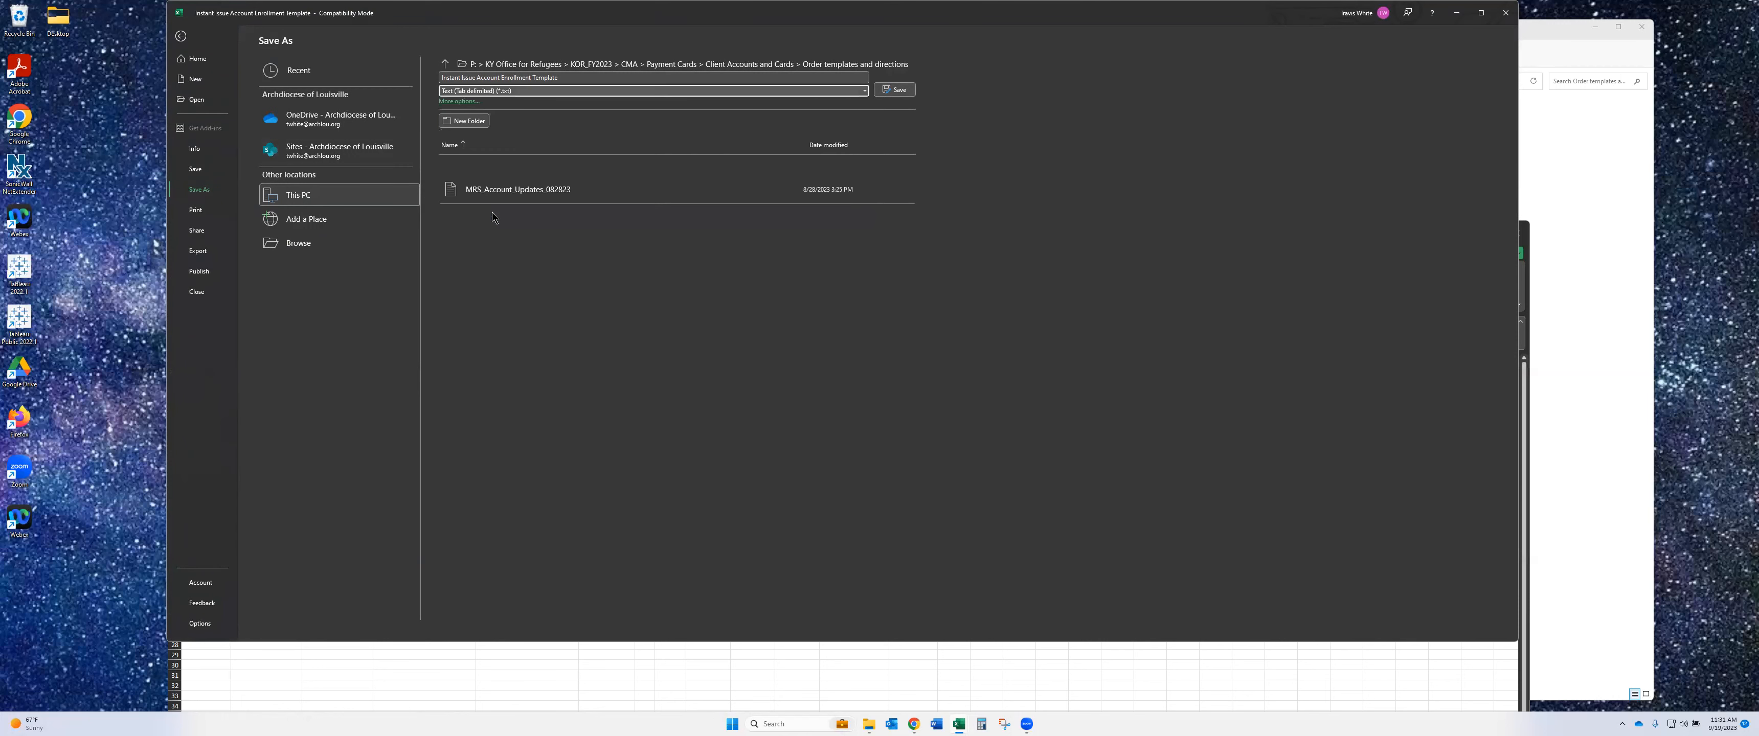
pyautogui.click(487, 77)
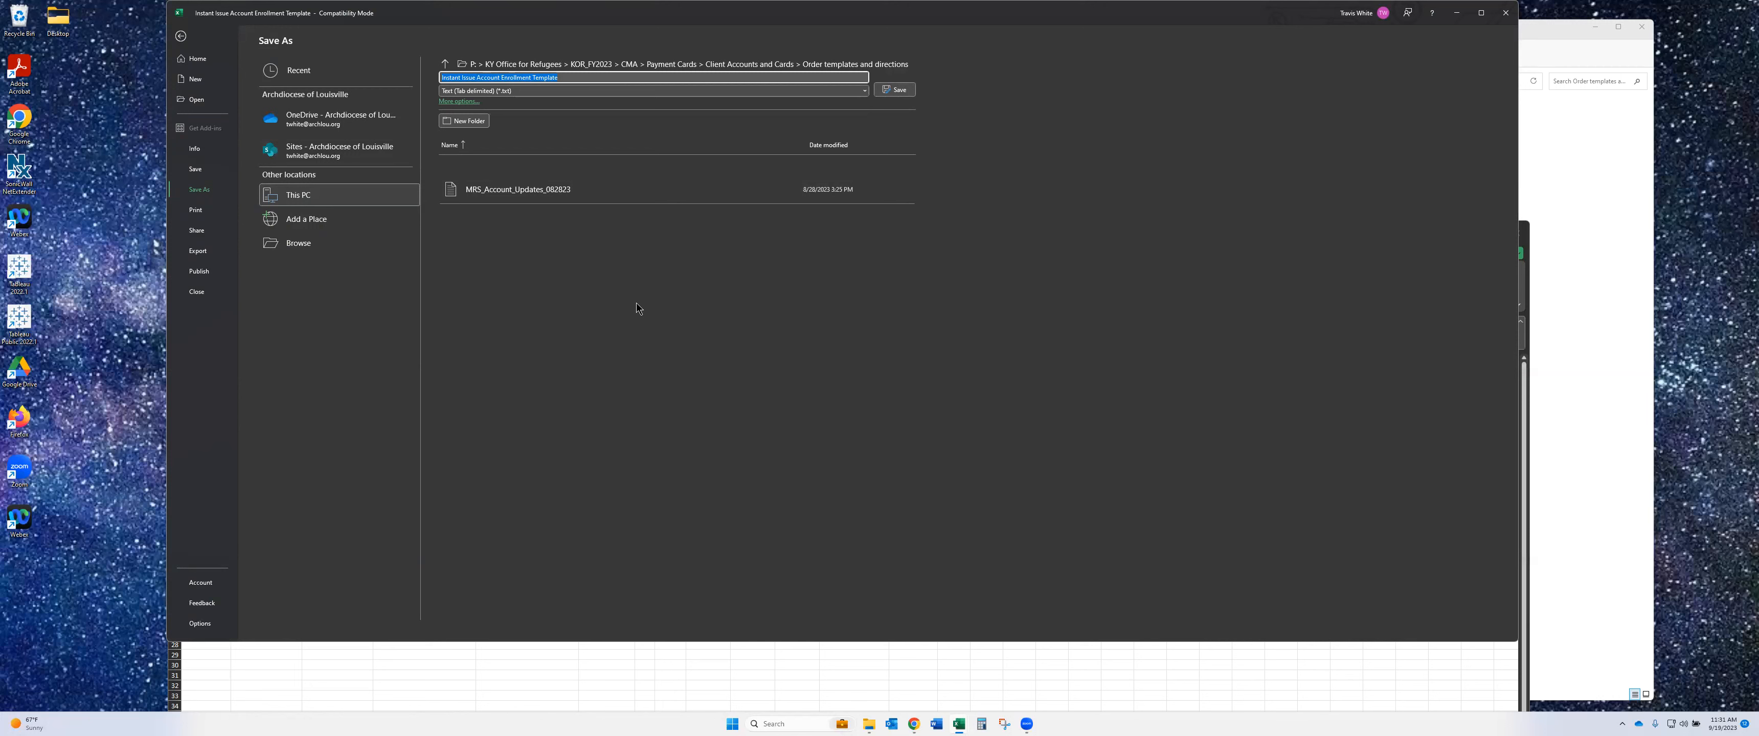
pyautogui.write('Lex_Instant_09192023')
pyautogui.click(896, 90)
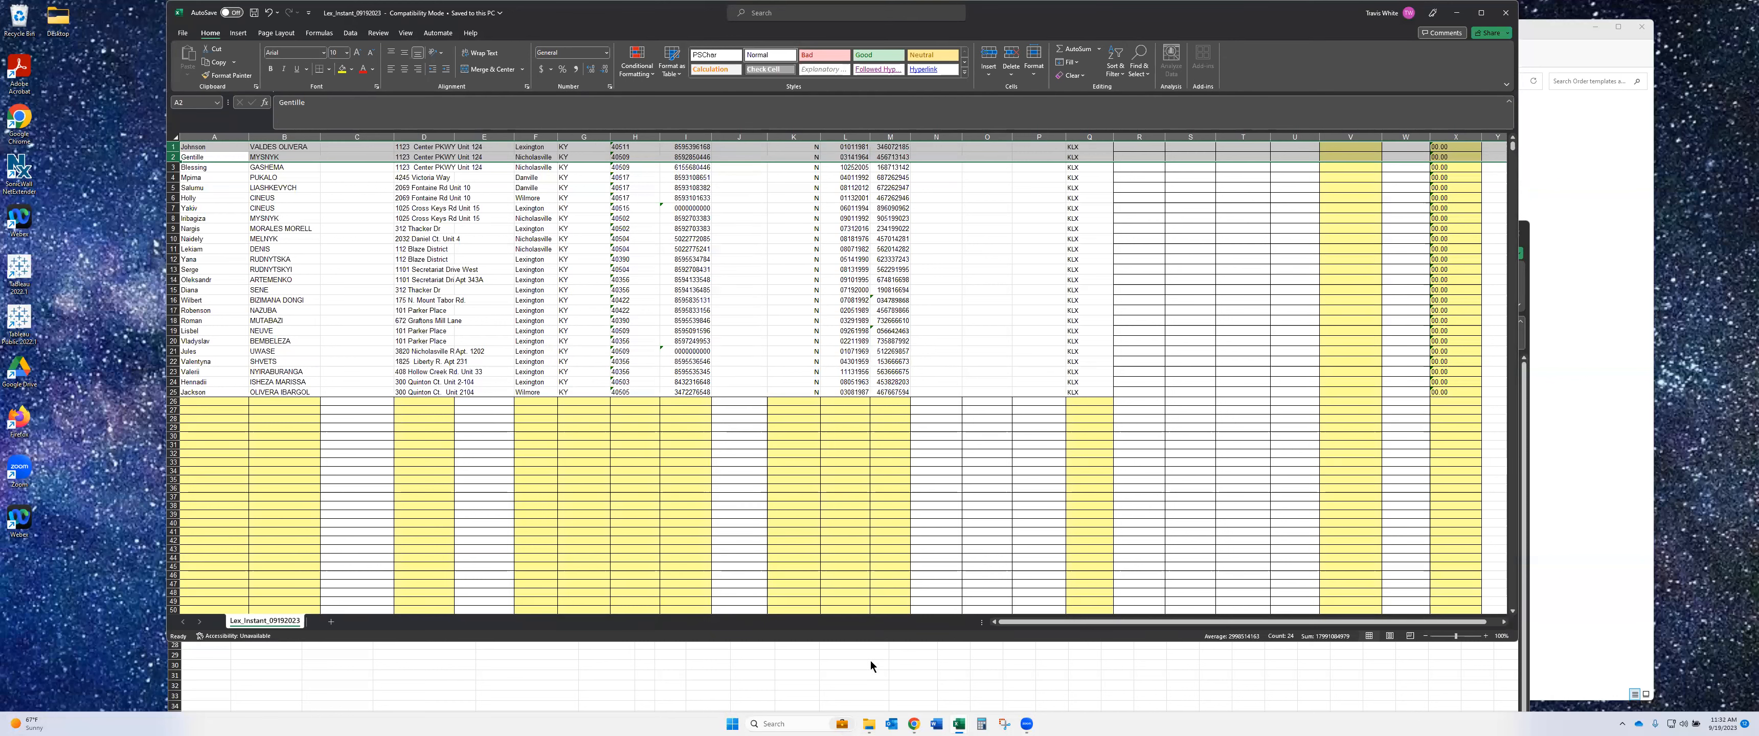
# - Open Lex_Instant_09192023 in Notepad, review its tab-separated rows, and close it
pyautogui.click(869, 724)
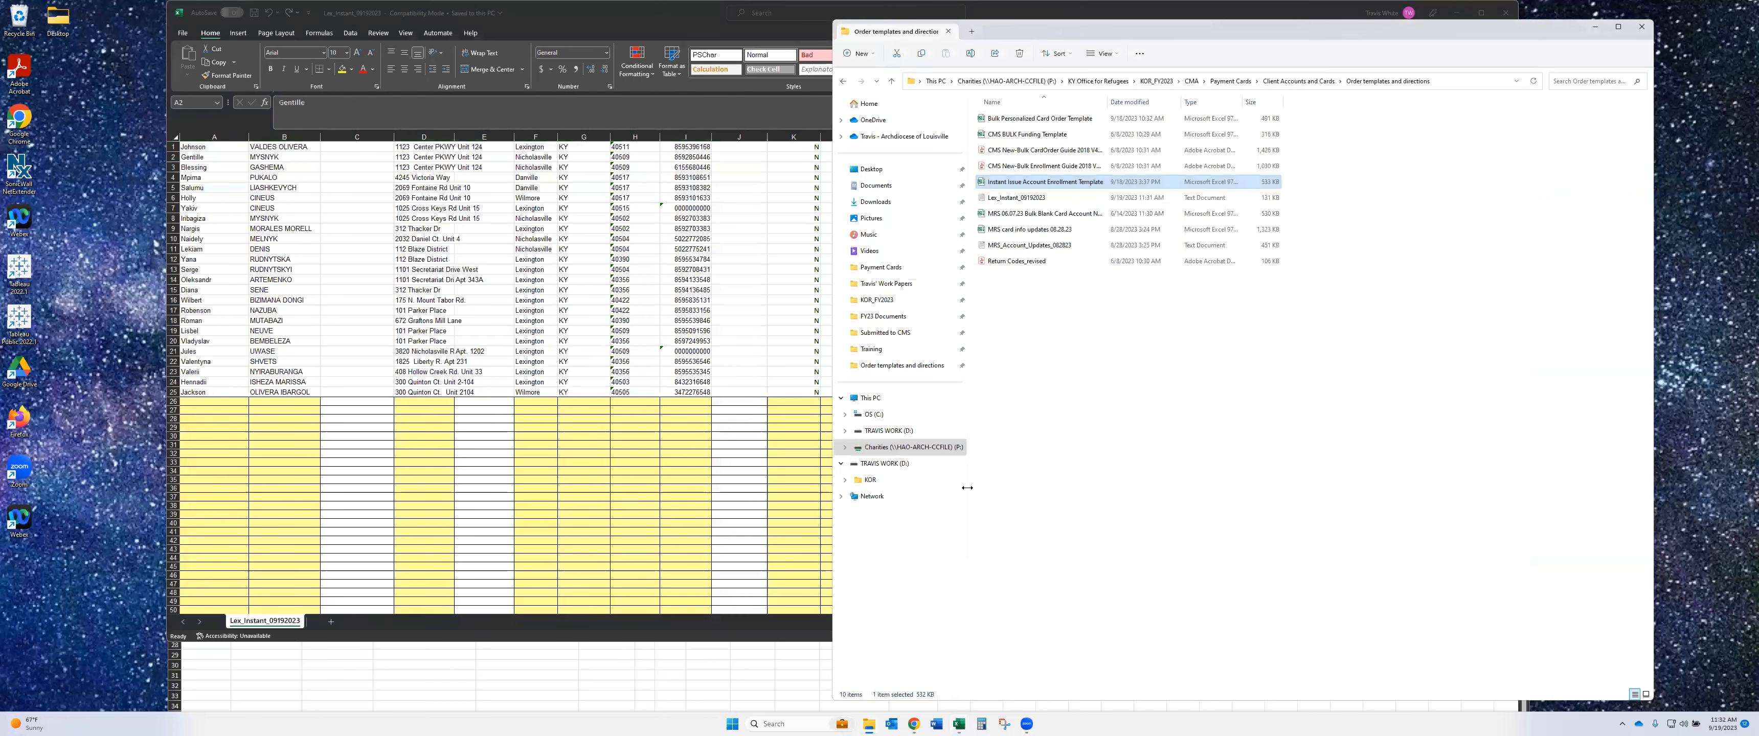
pyautogui.doubleClick(1008, 201)
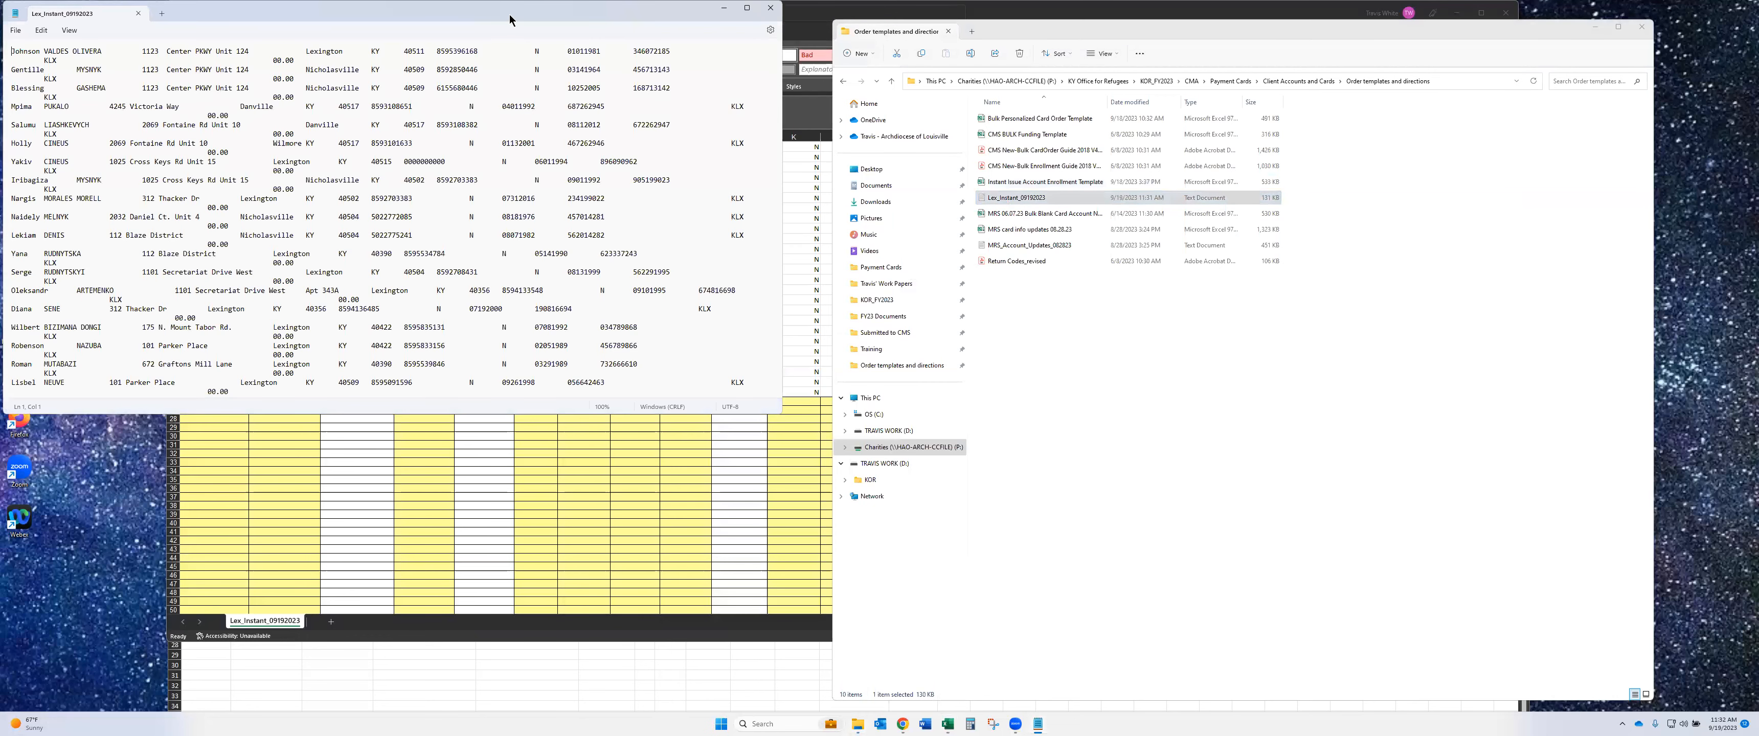
pyautogui.moveTo(511, 20); pyautogui.dragTo(755, 96)
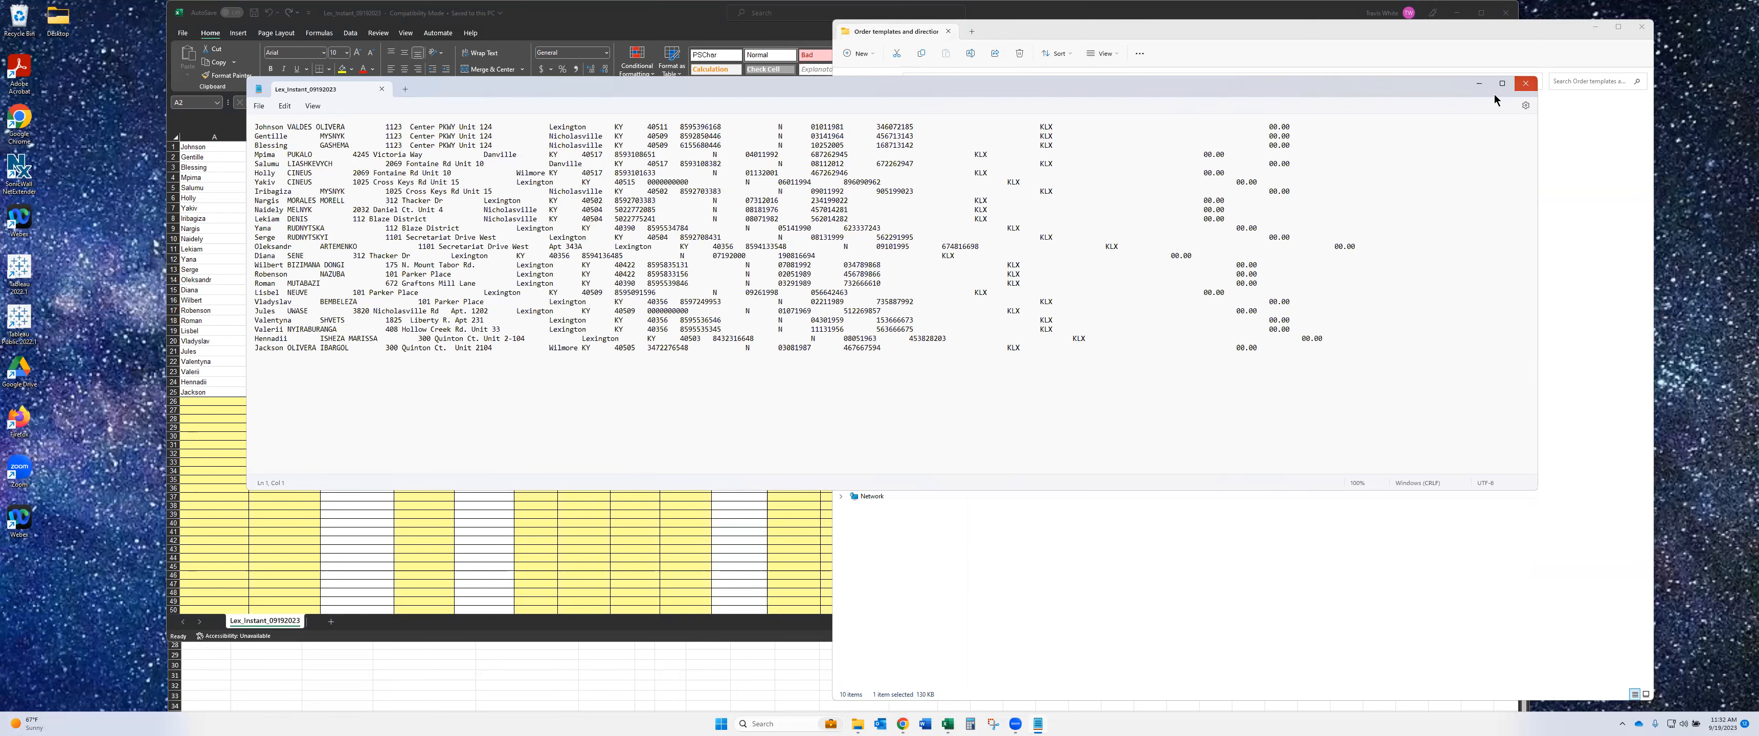
pyautogui.click(1524, 84)
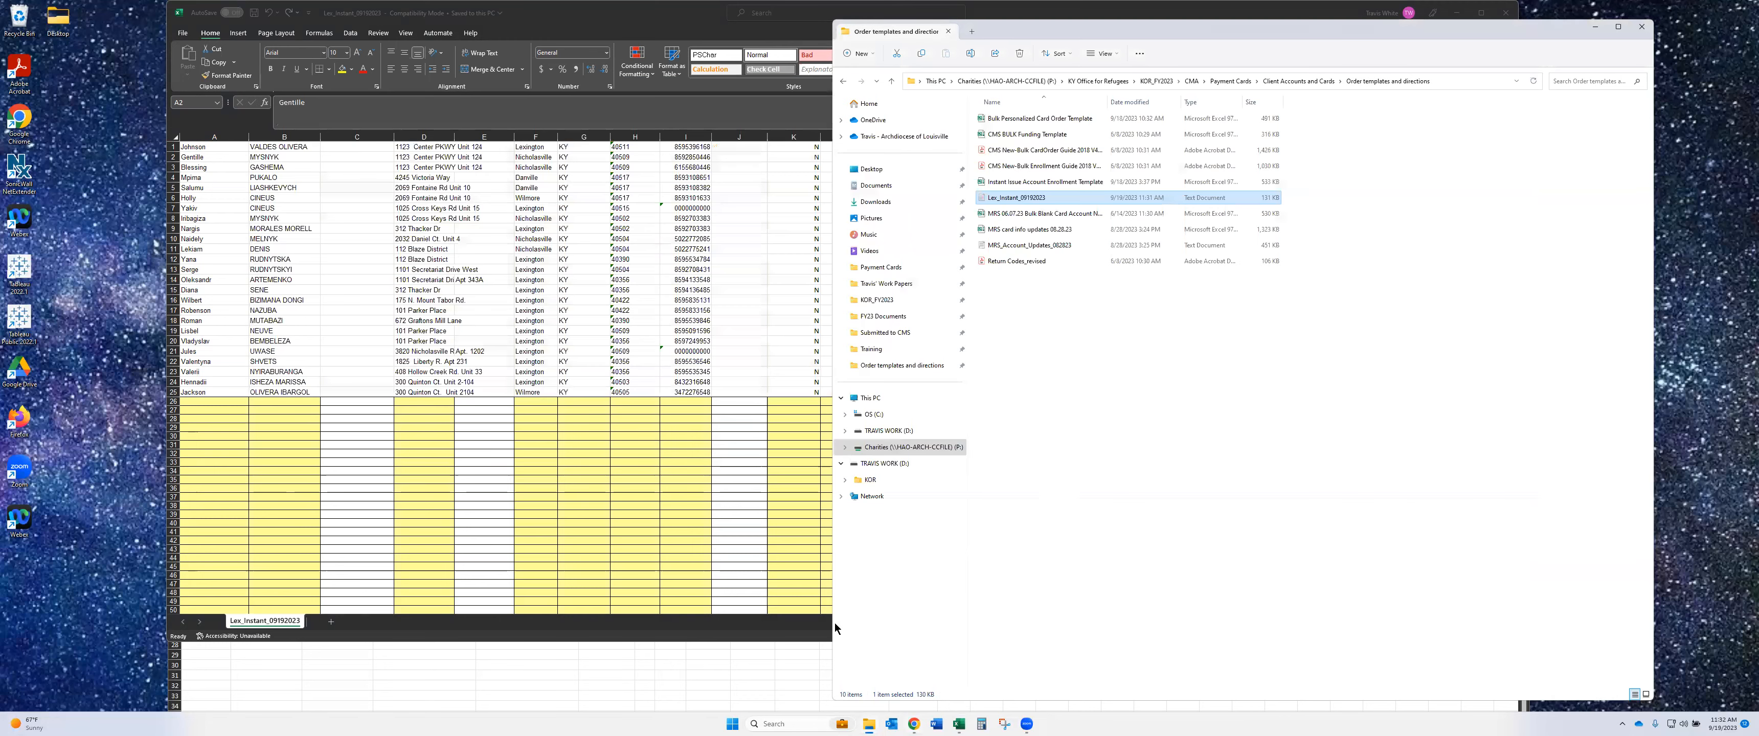
pyautogui.click(903, 724)
# - Log in to the card management system and go to Bulk > Card Activity > Update Cards
pyautogui.click(554, 14)
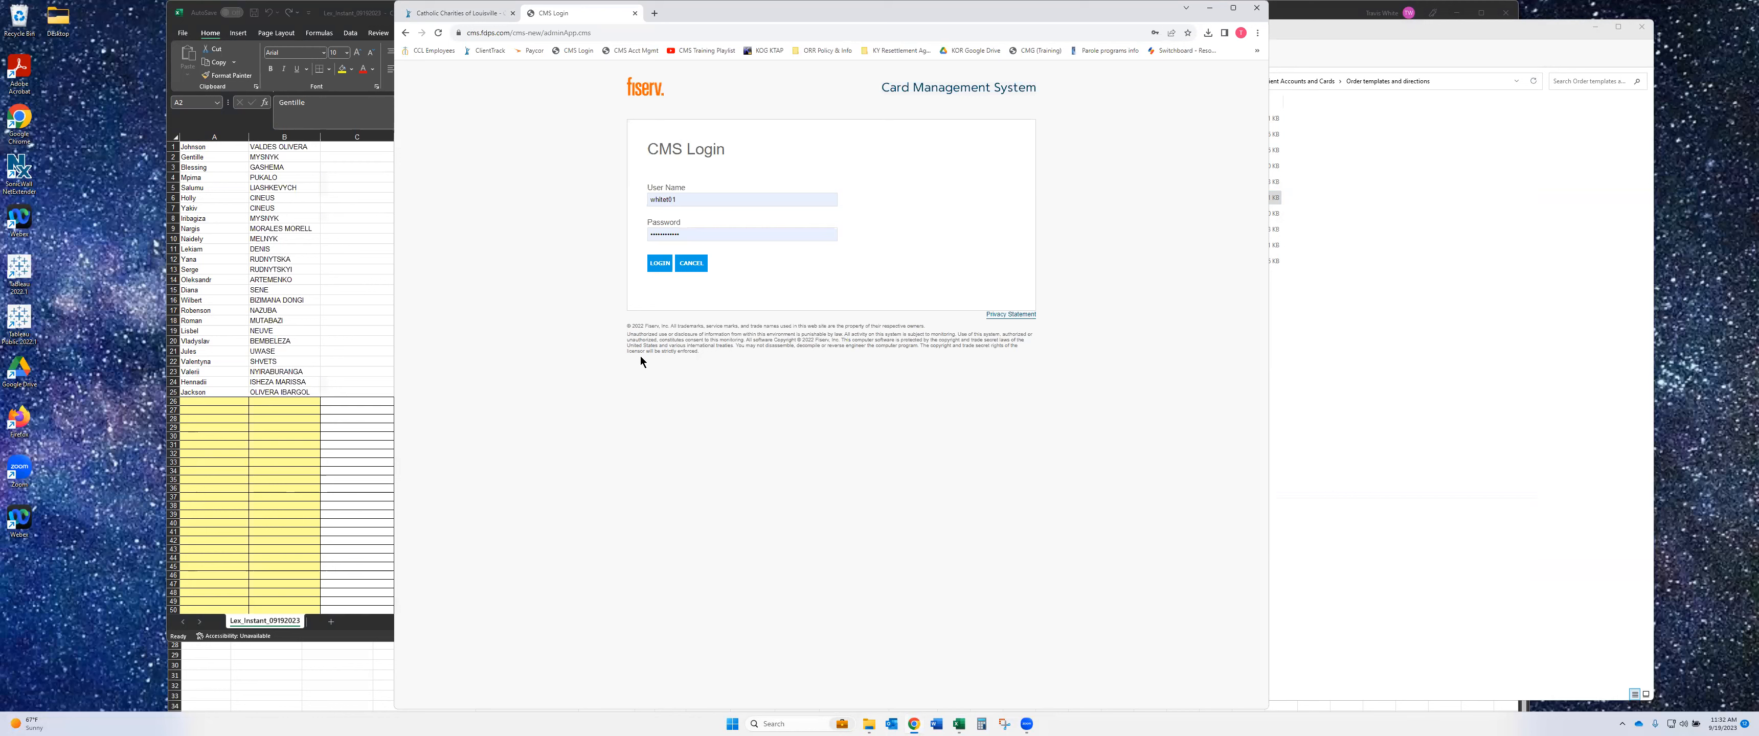
pyautogui.click(660, 265)
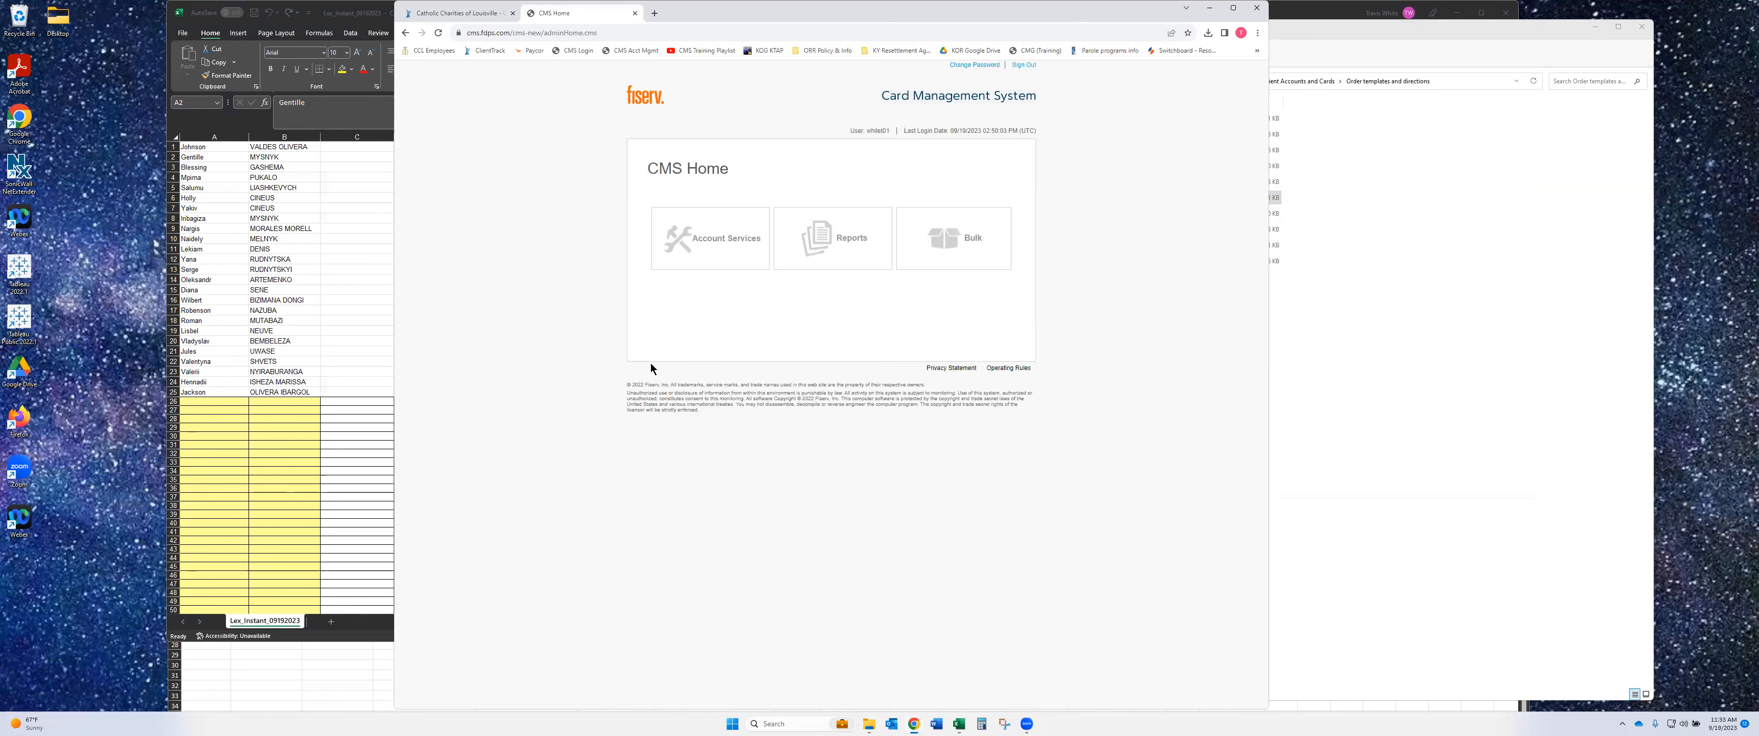
pyautogui.click(972, 240)
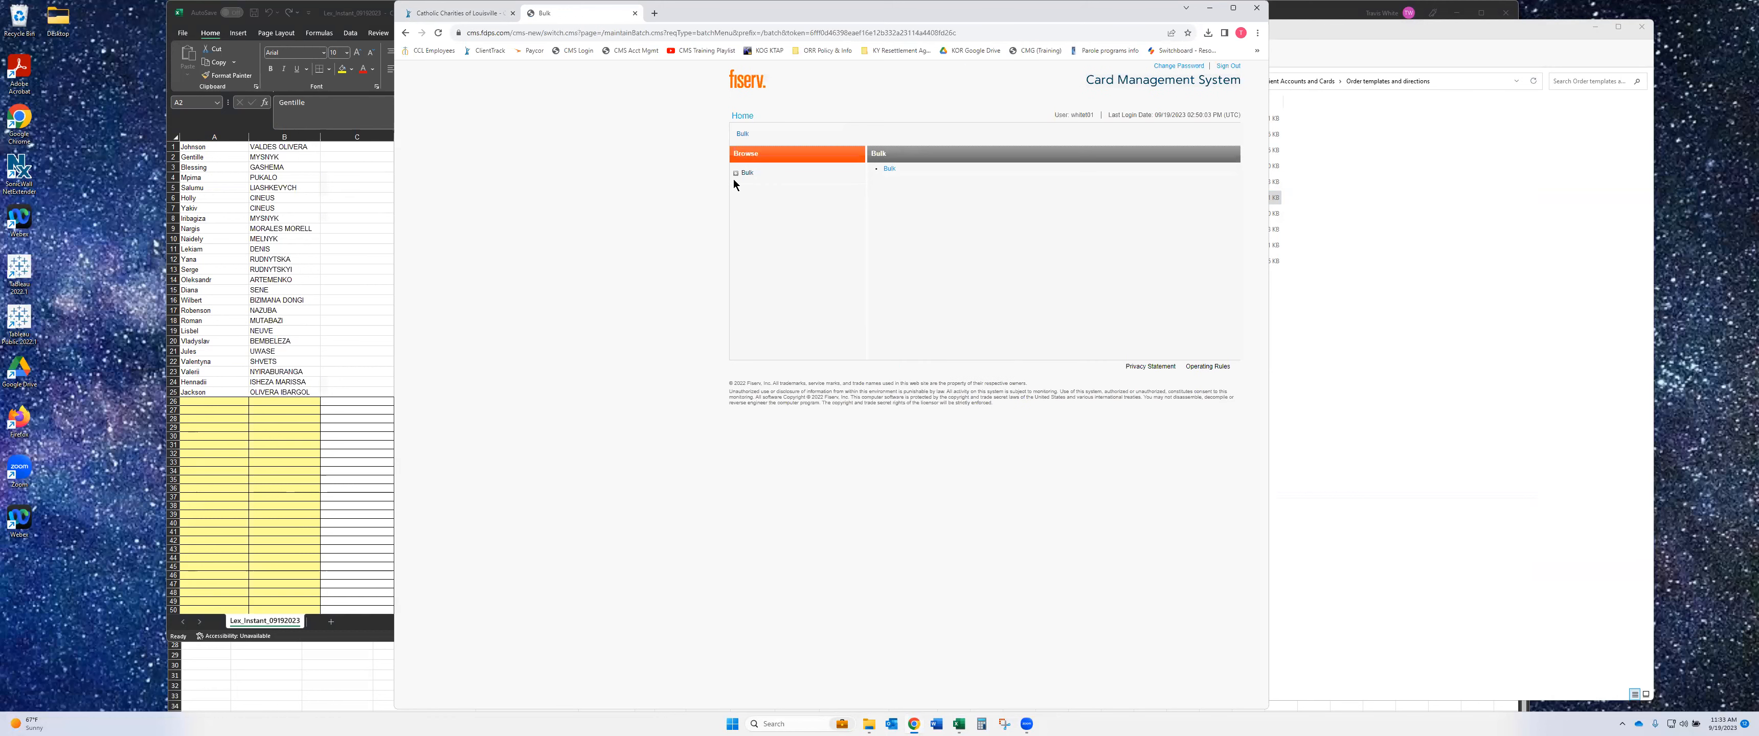
pyautogui.click(743, 173)
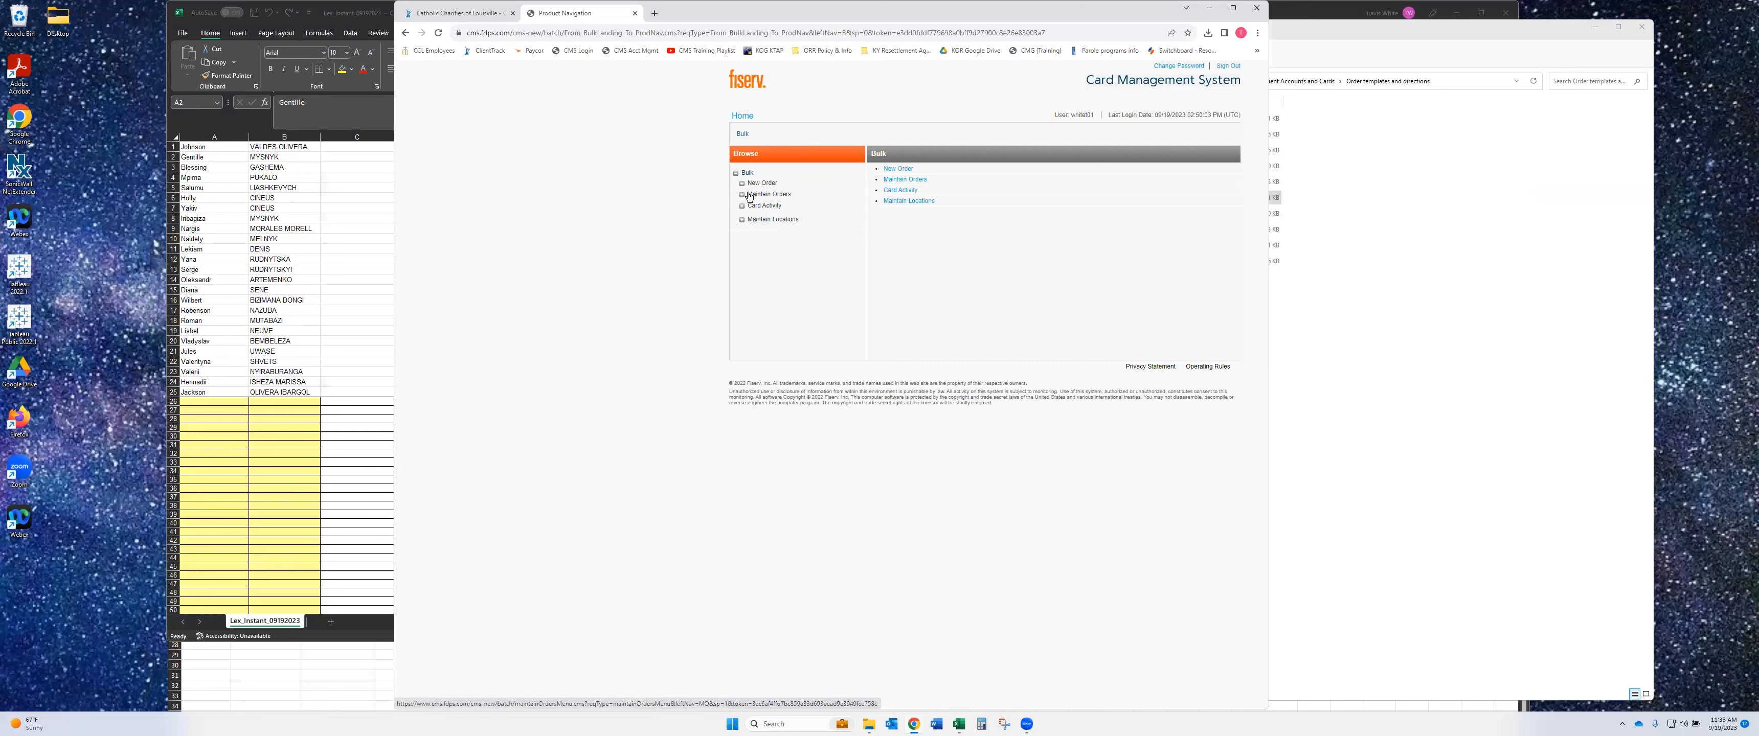
pyautogui.click(743, 208)
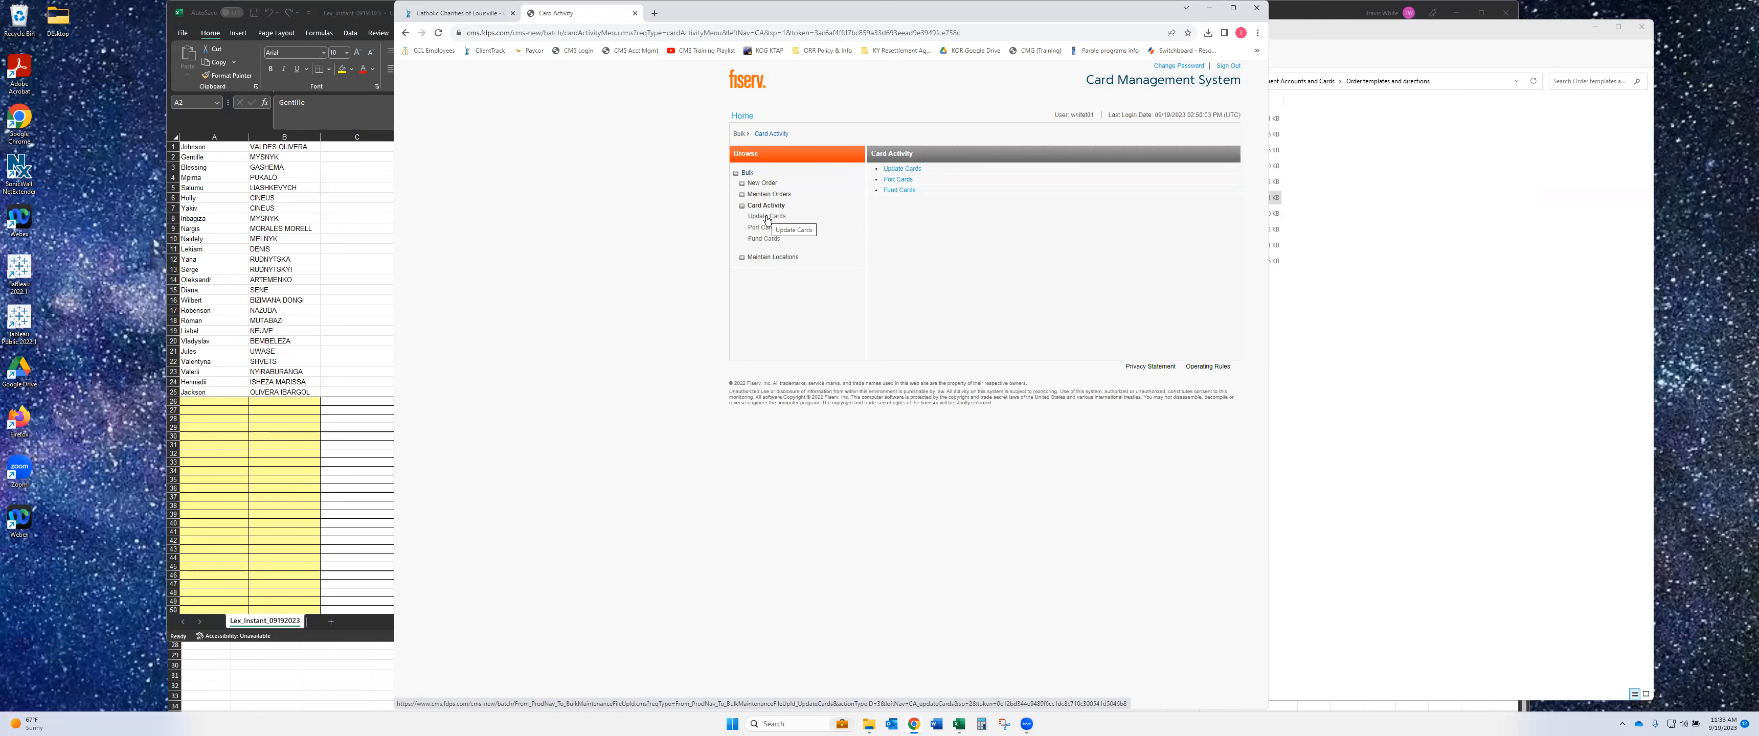
pyautogui.click(767, 217)
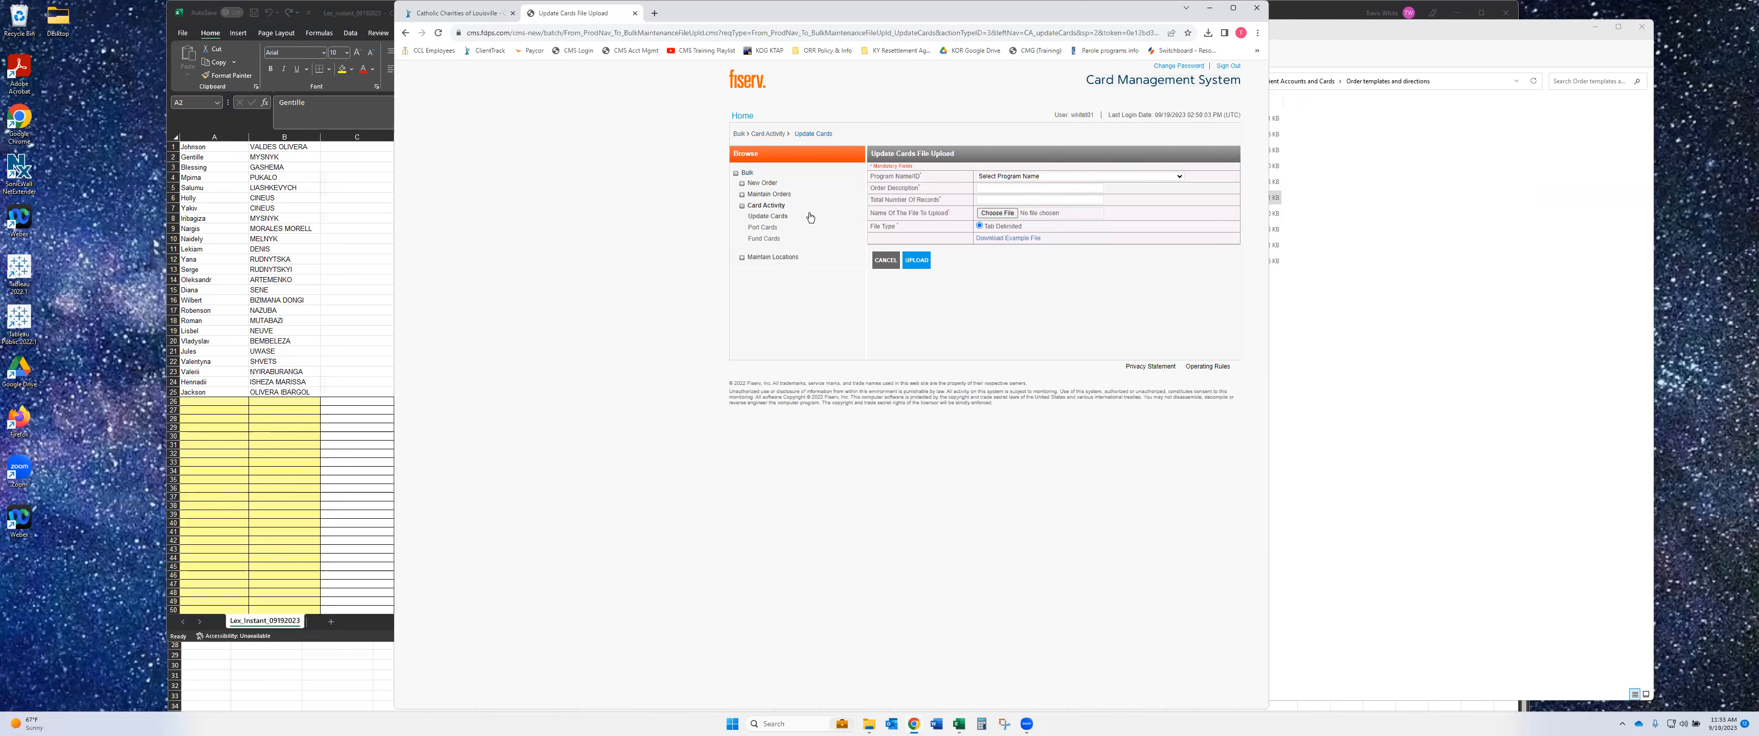
# - Choose program Catholic Charities of Louisville Inc 84568 and enter order description 'Lex Instant 09/19/2023'
pyautogui.click(994, 179)
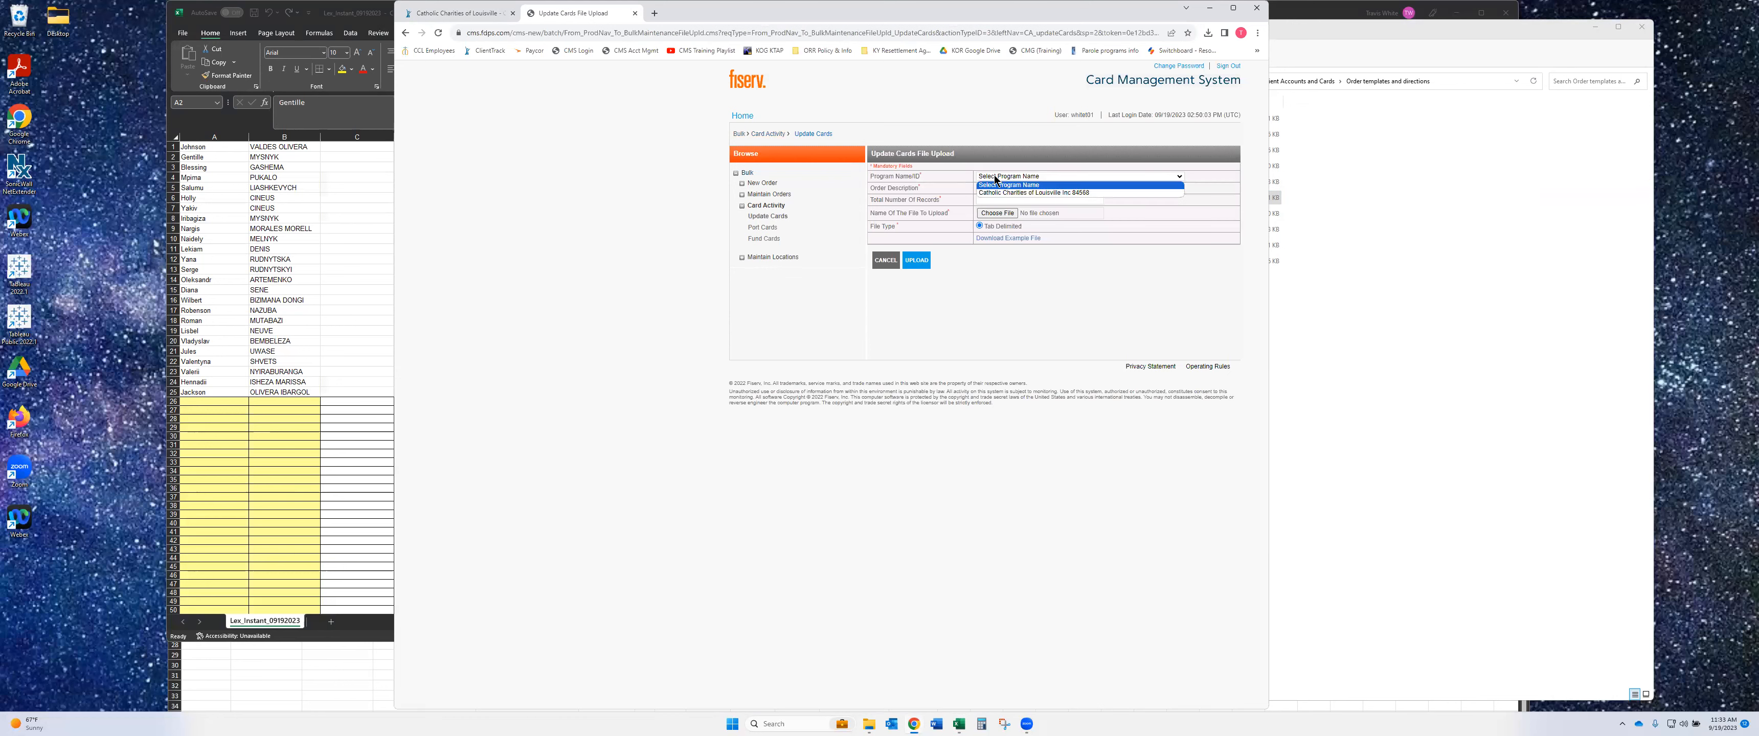
pyautogui.click(996, 191)
pyautogui.click(996, 189)
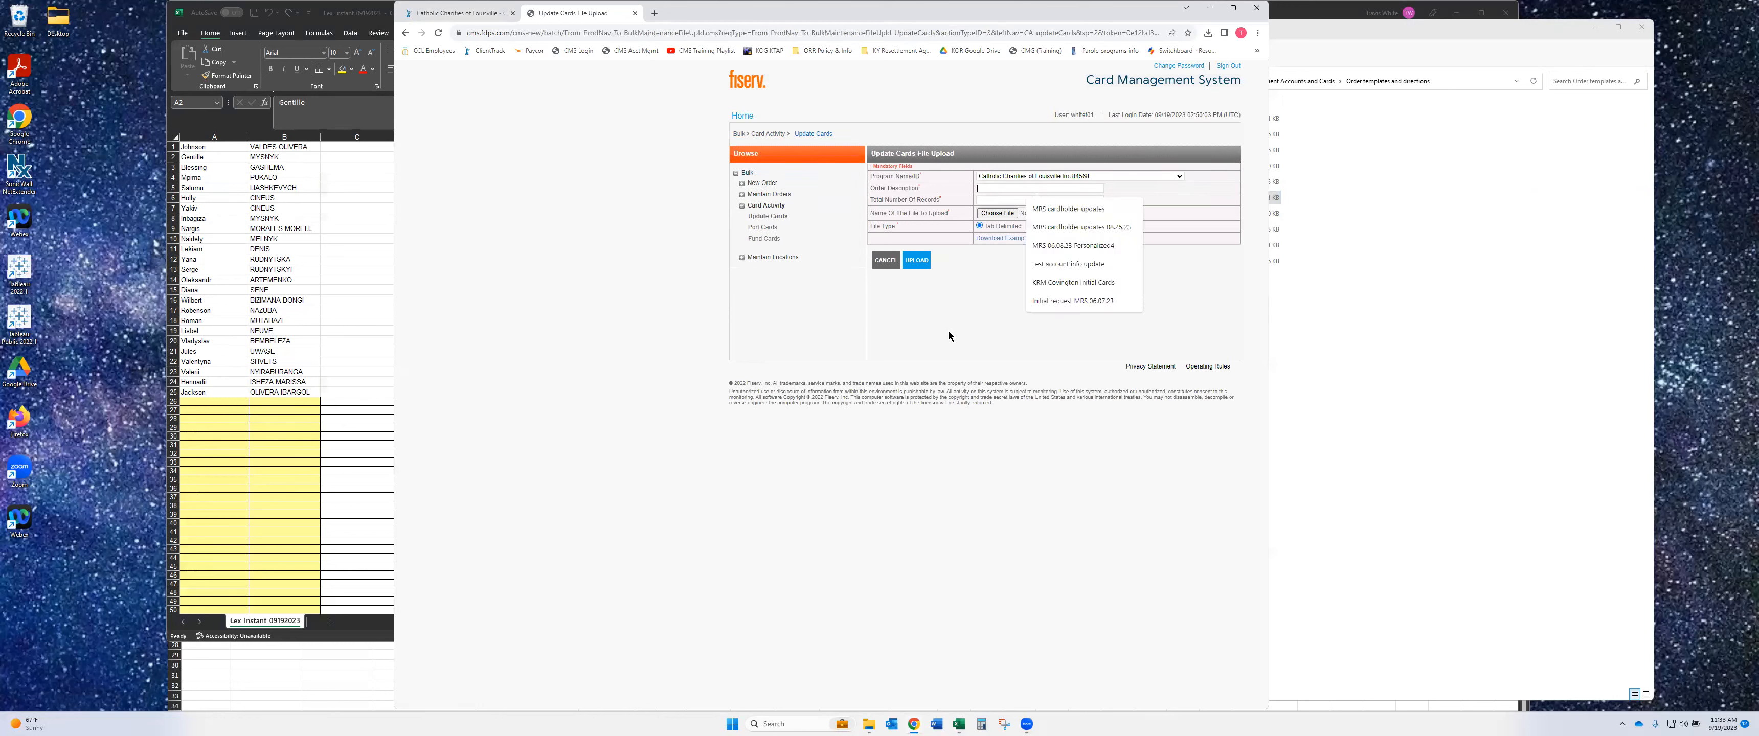
pyautogui.write('Lex Instant')
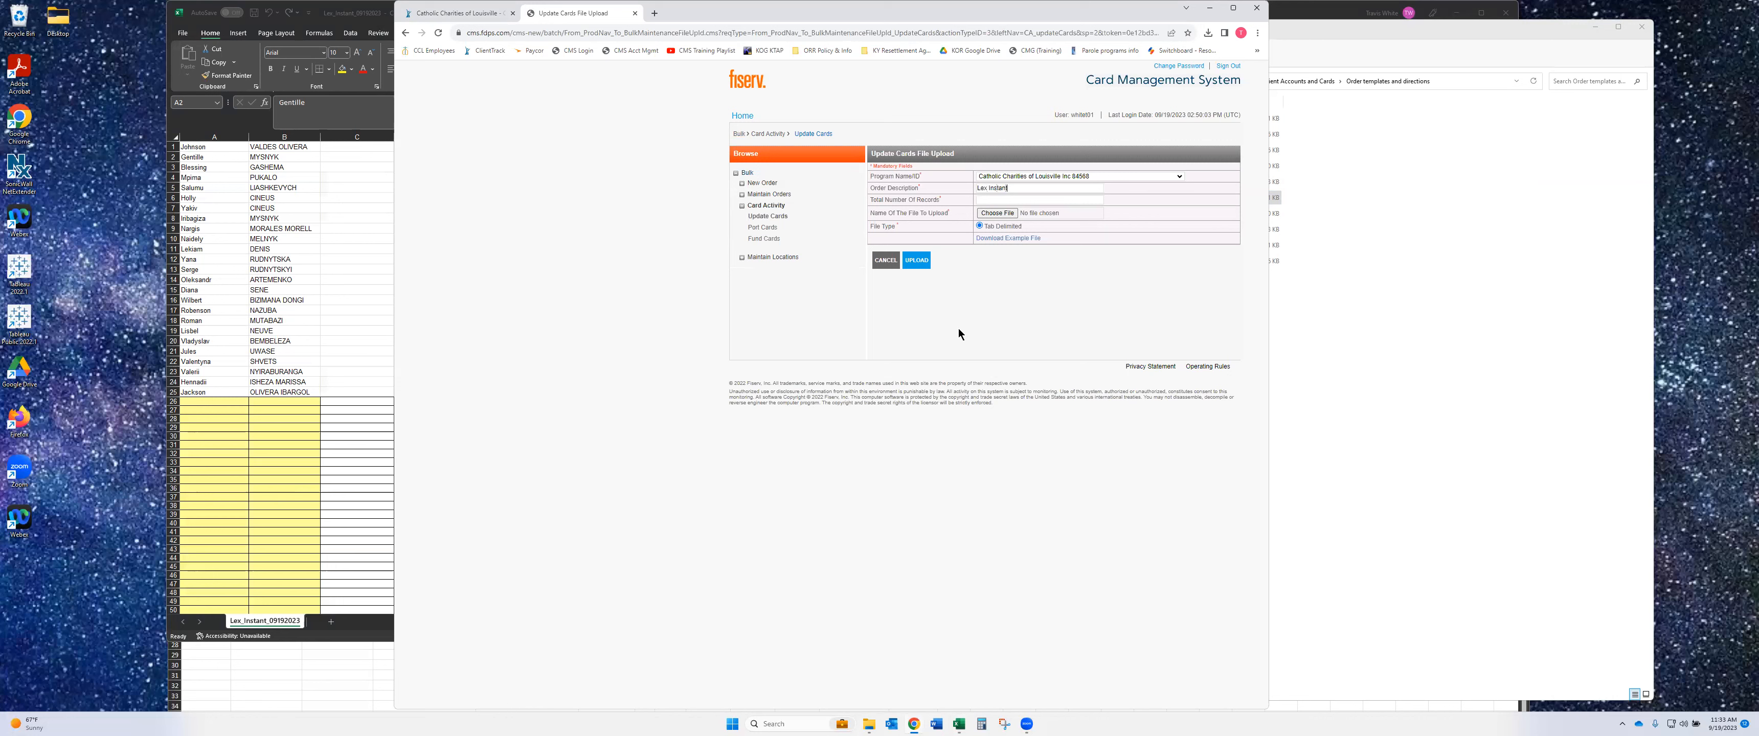
pyautogui.write('2023')
pyautogui.click(992, 200)
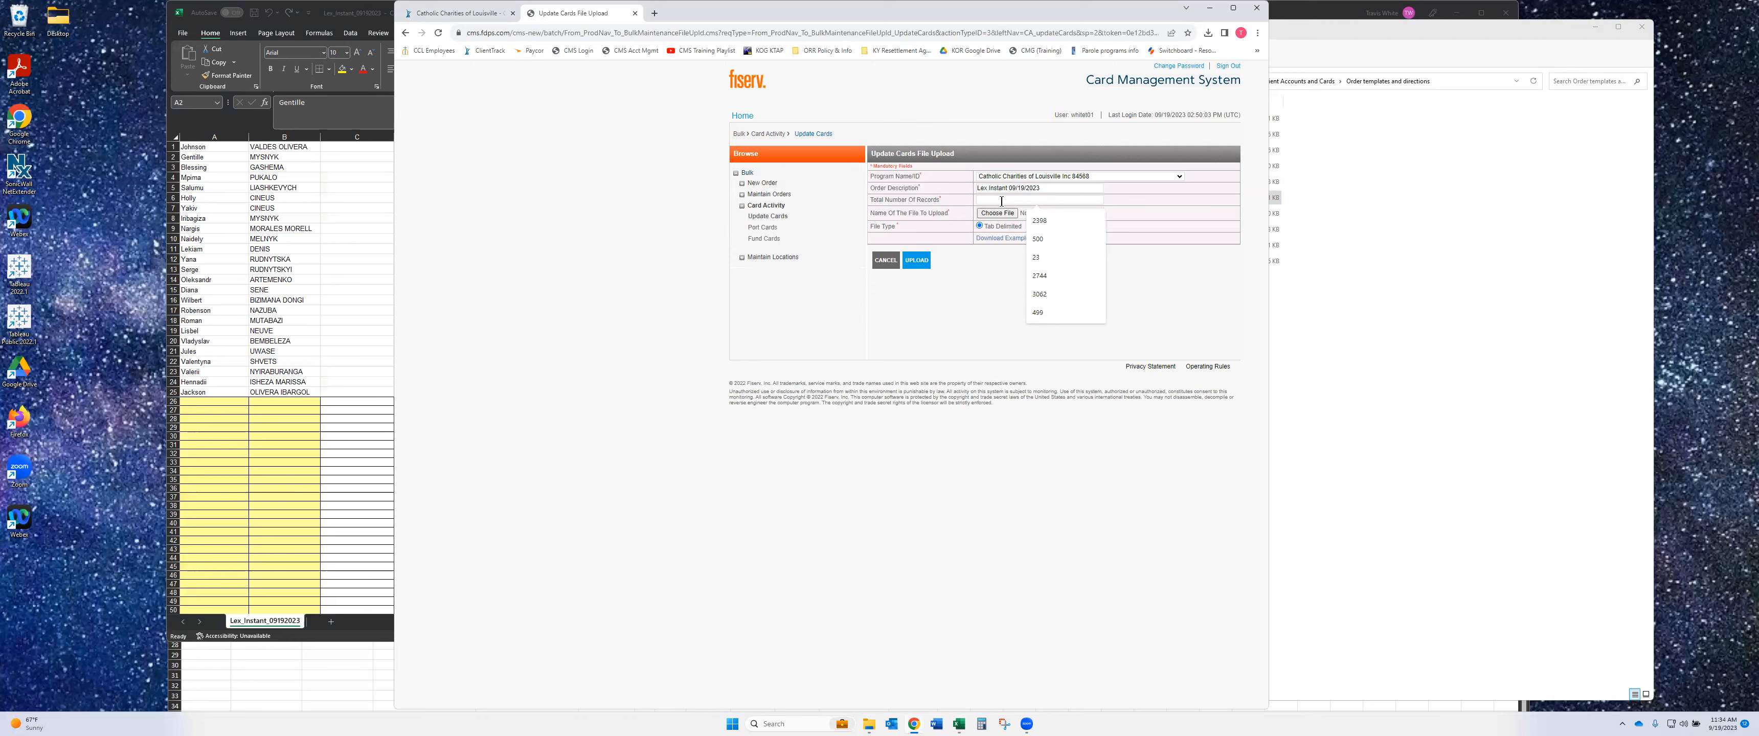
pyautogui.click(175, 157)
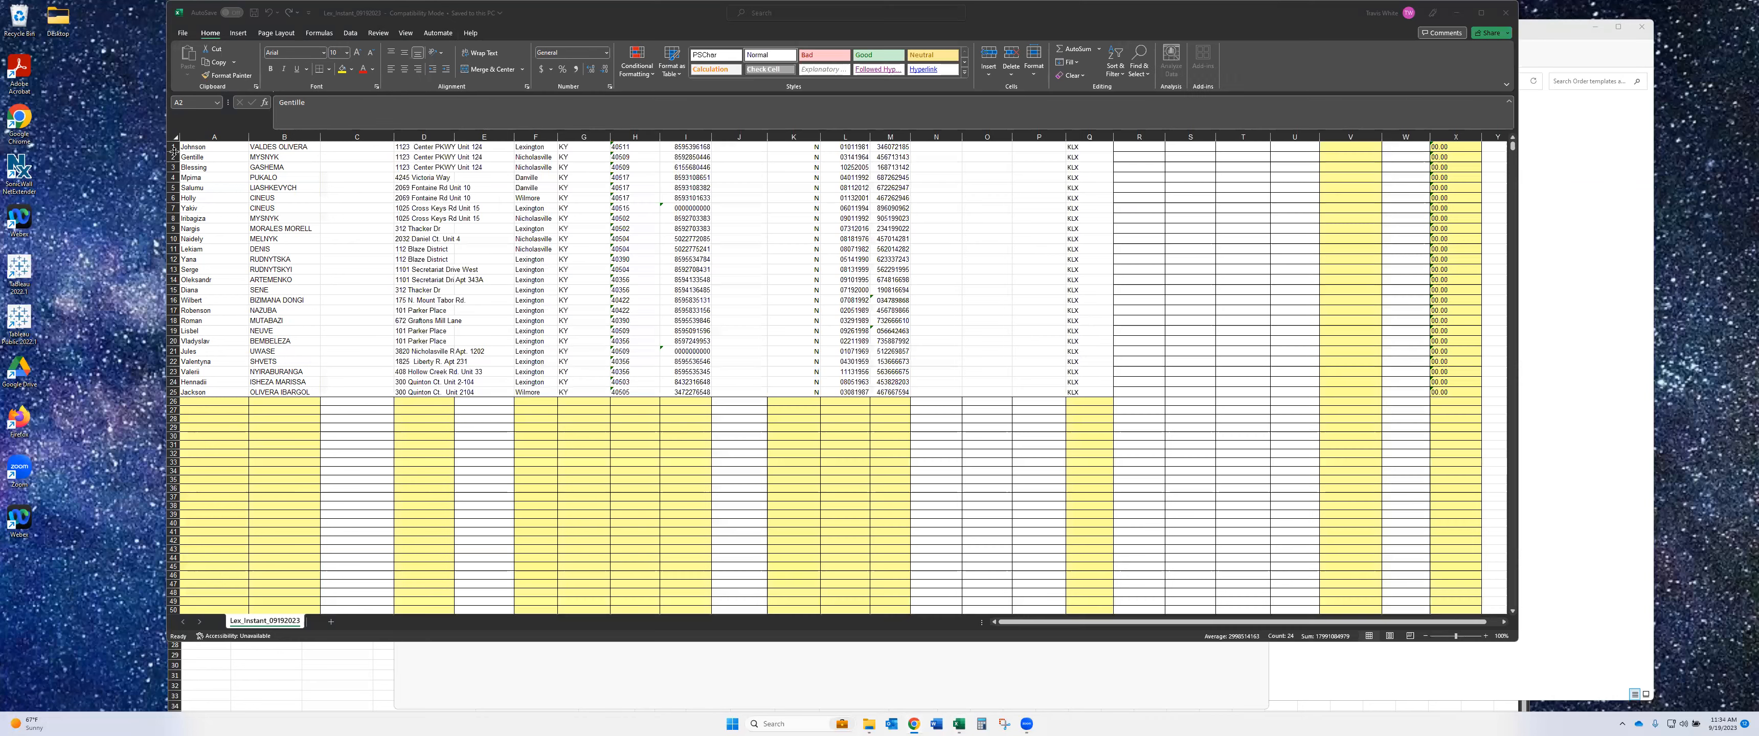
# - Select rows 1 to 25 in the Excel sheet to confirm there are 25 enrollment records
pyautogui.click(173, 146)
pyautogui.moveTo(173, 146); pyautogui.dragTo(175, 350)
pyautogui.moveTo(177, 397)
pyautogui.mouseDown()
pyautogui.moveTo(176, 413)
pyautogui.moveTo(175, 392)
pyautogui.mouseUp()
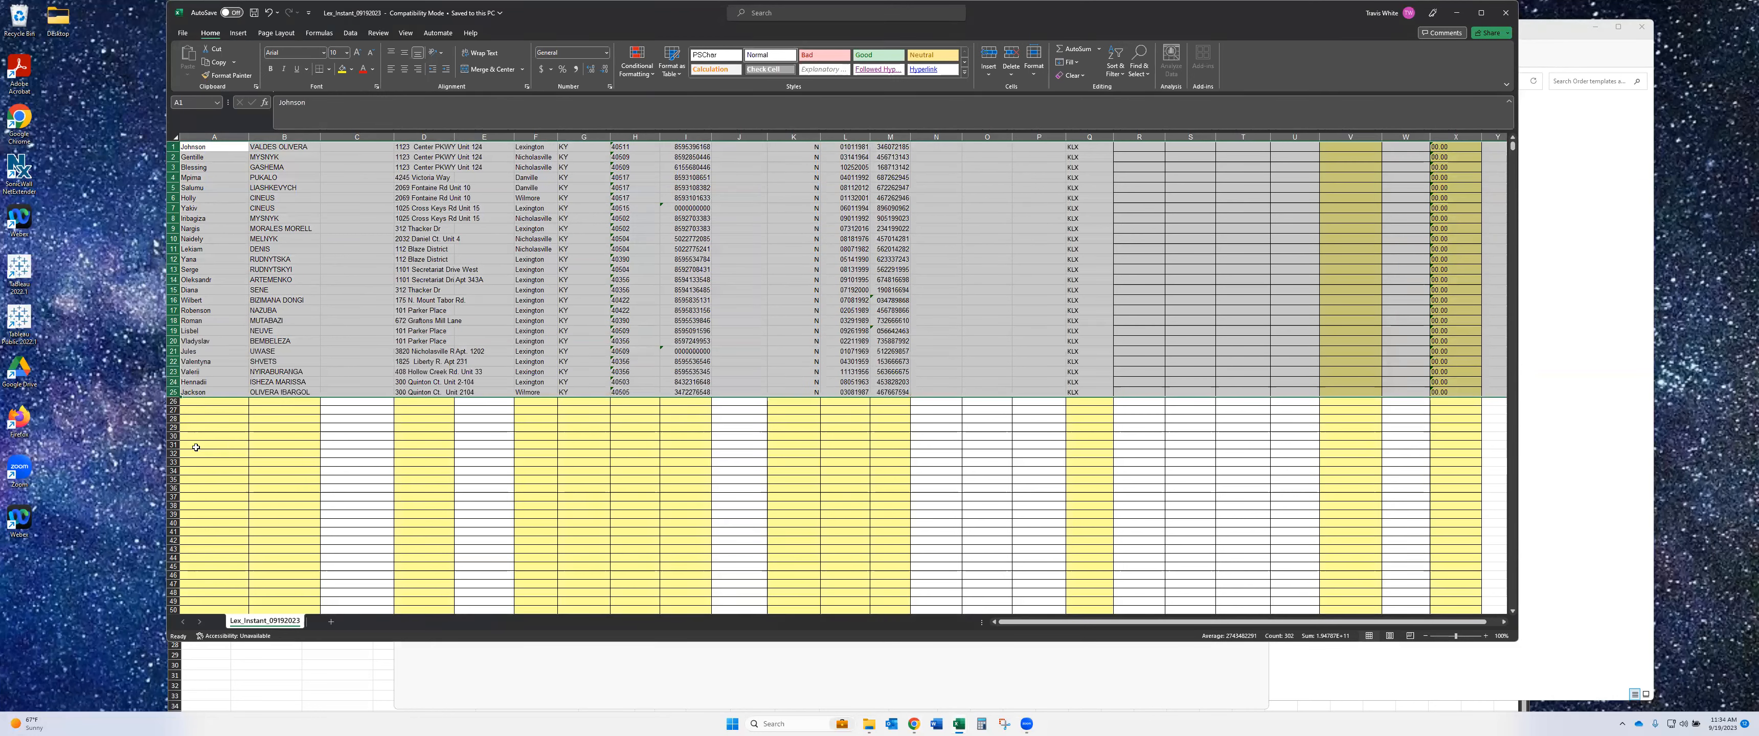
pyautogui.click(170, 392)
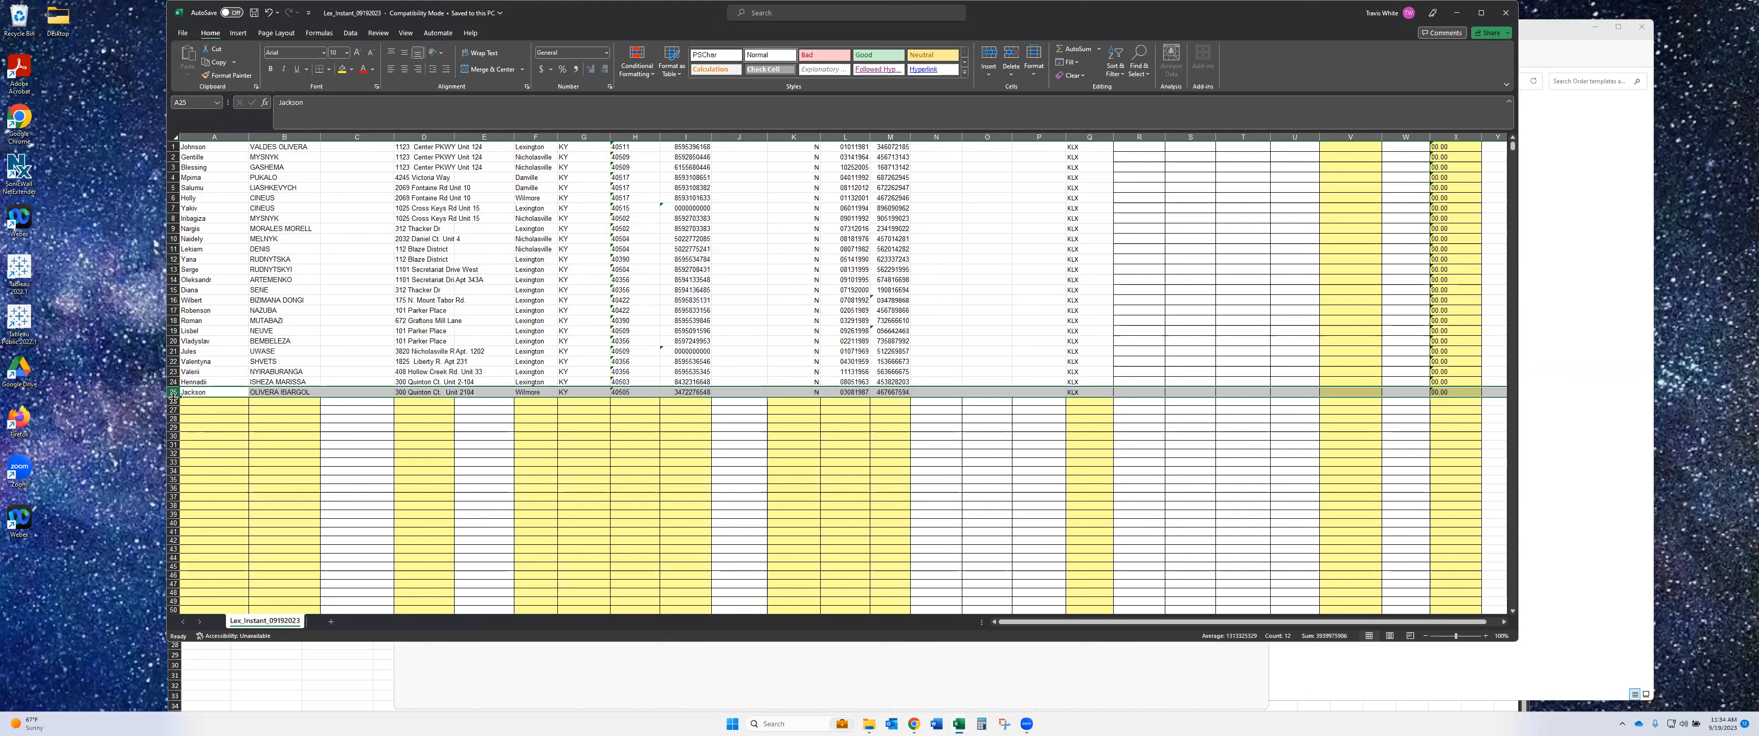
pyautogui.click(880, 701)
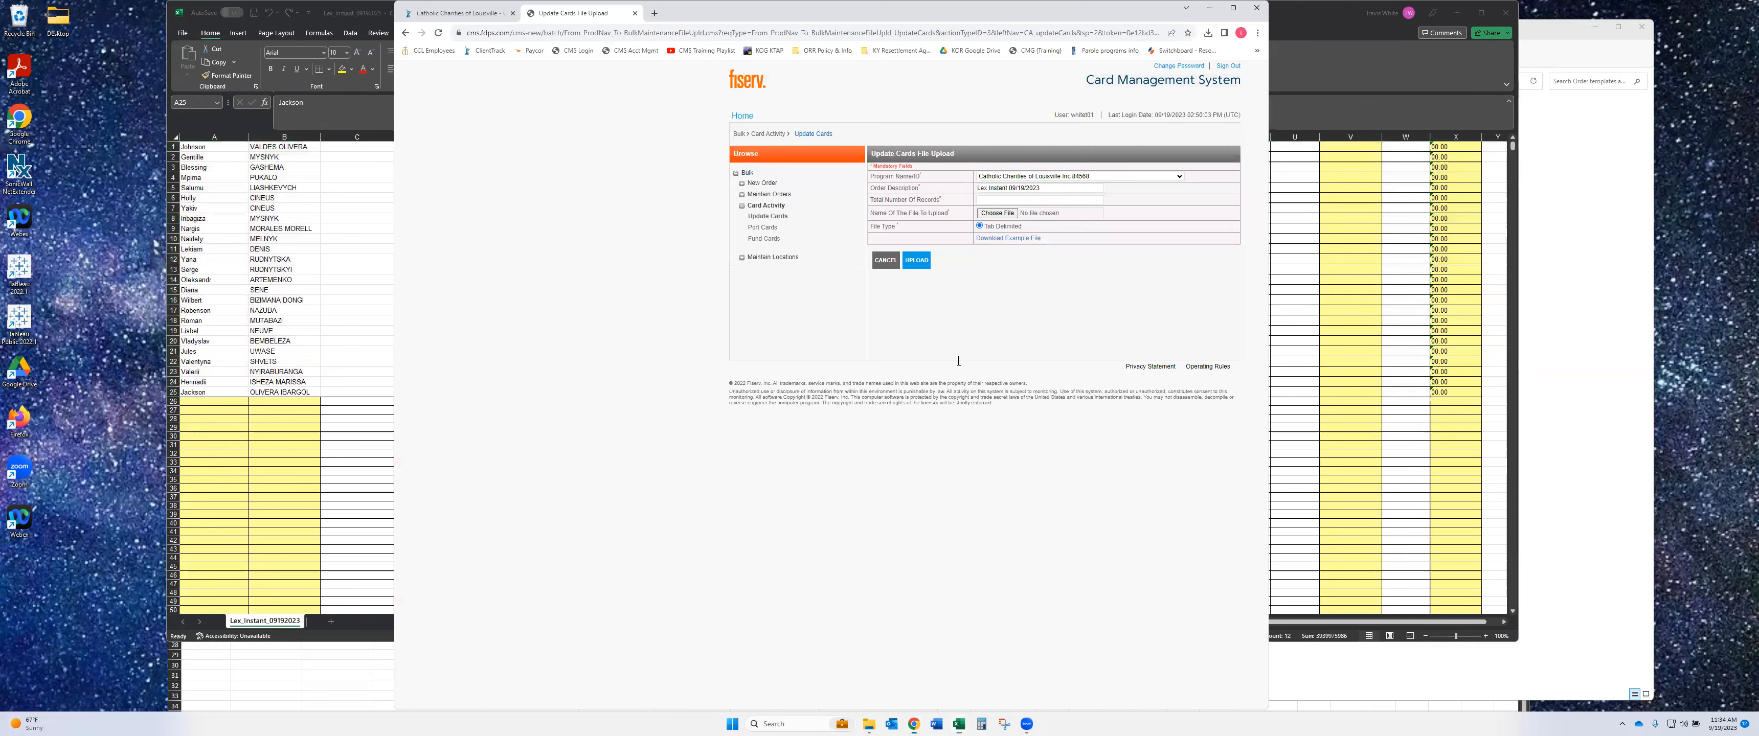
# - Enter 25 as the Total Number Of Records
pyautogui.click(1019, 199)
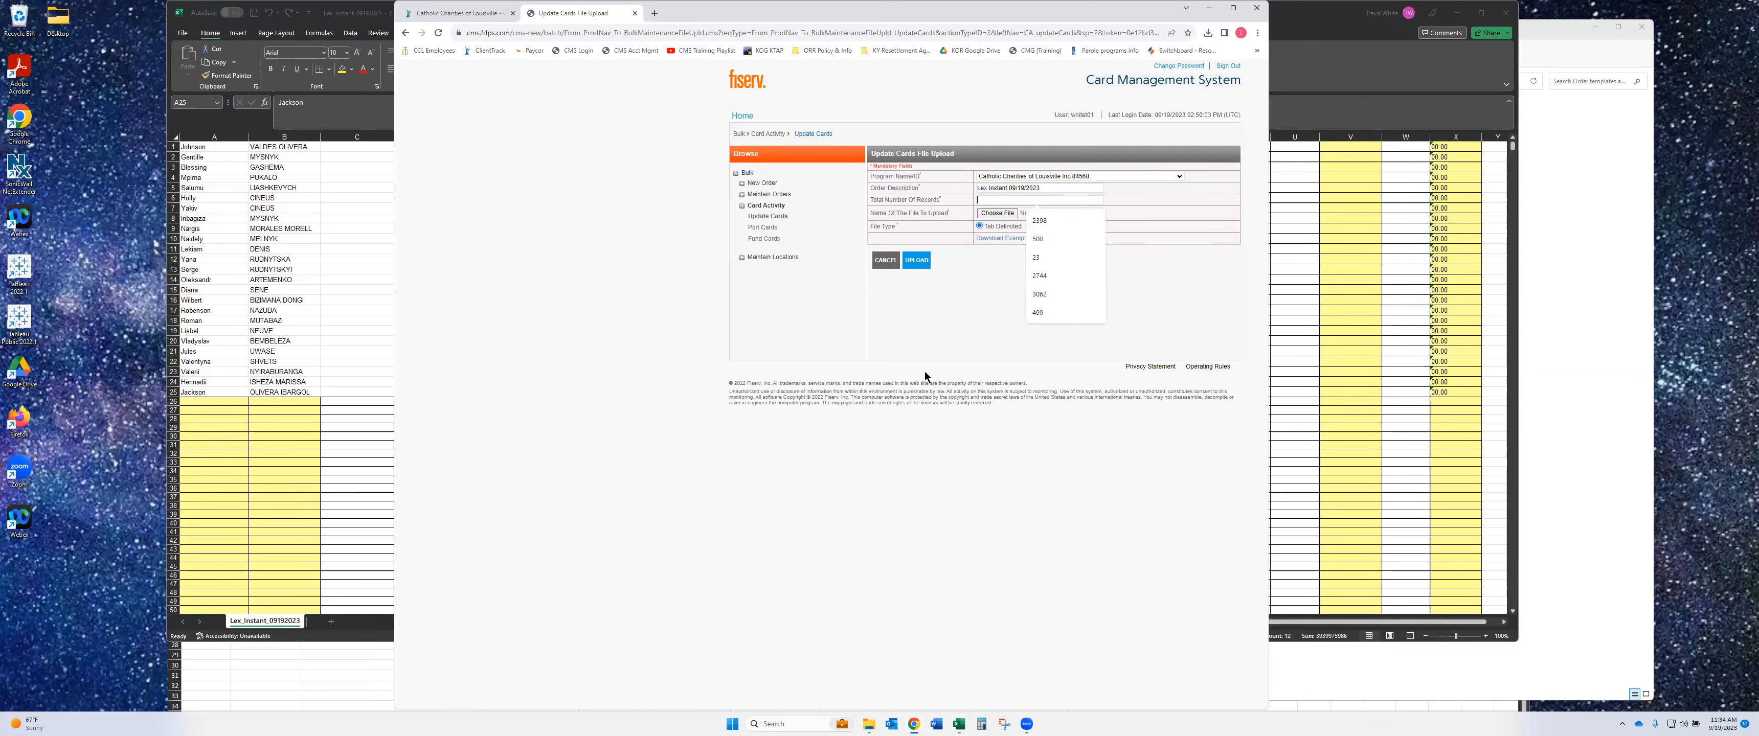
pyautogui.write('25')
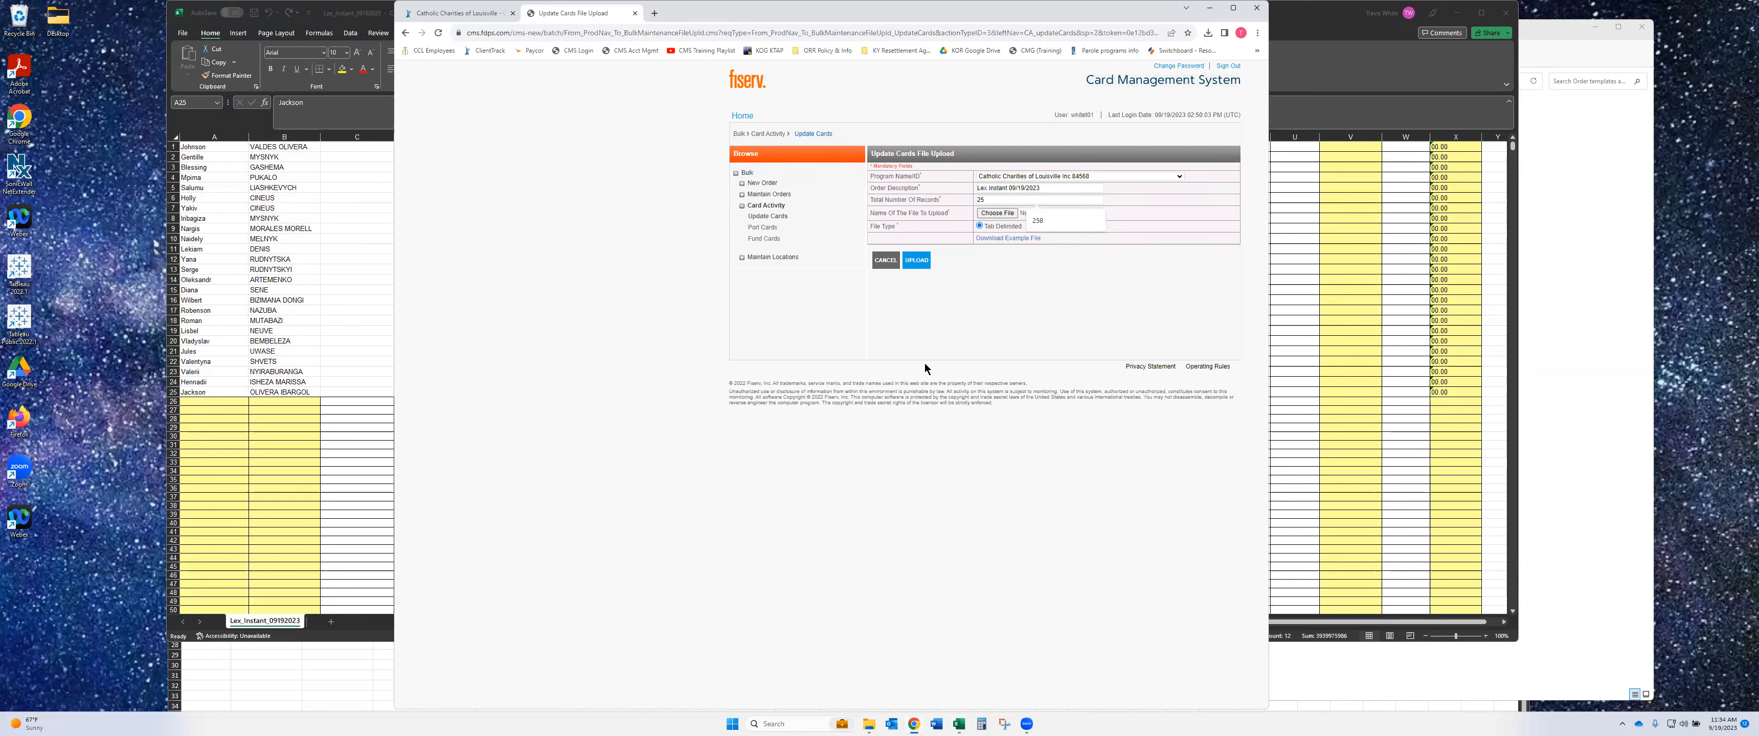
pyautogui.click(990, 300)
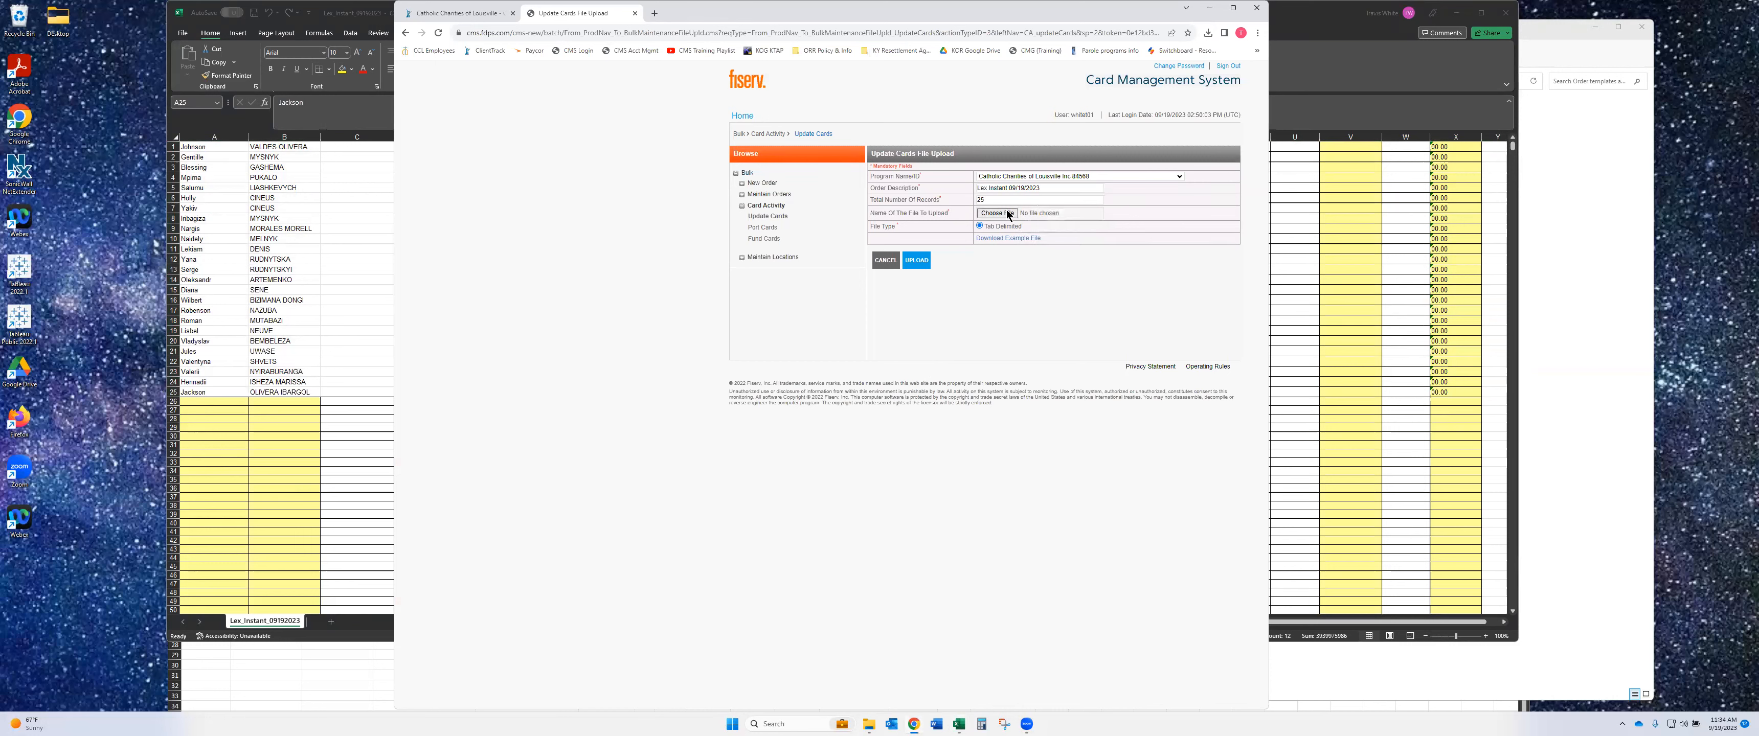
# - Attach Lex_Instant_09192023.txt from the Order templates and directions folder as the upload file
pyautogui.click(1008, 213)
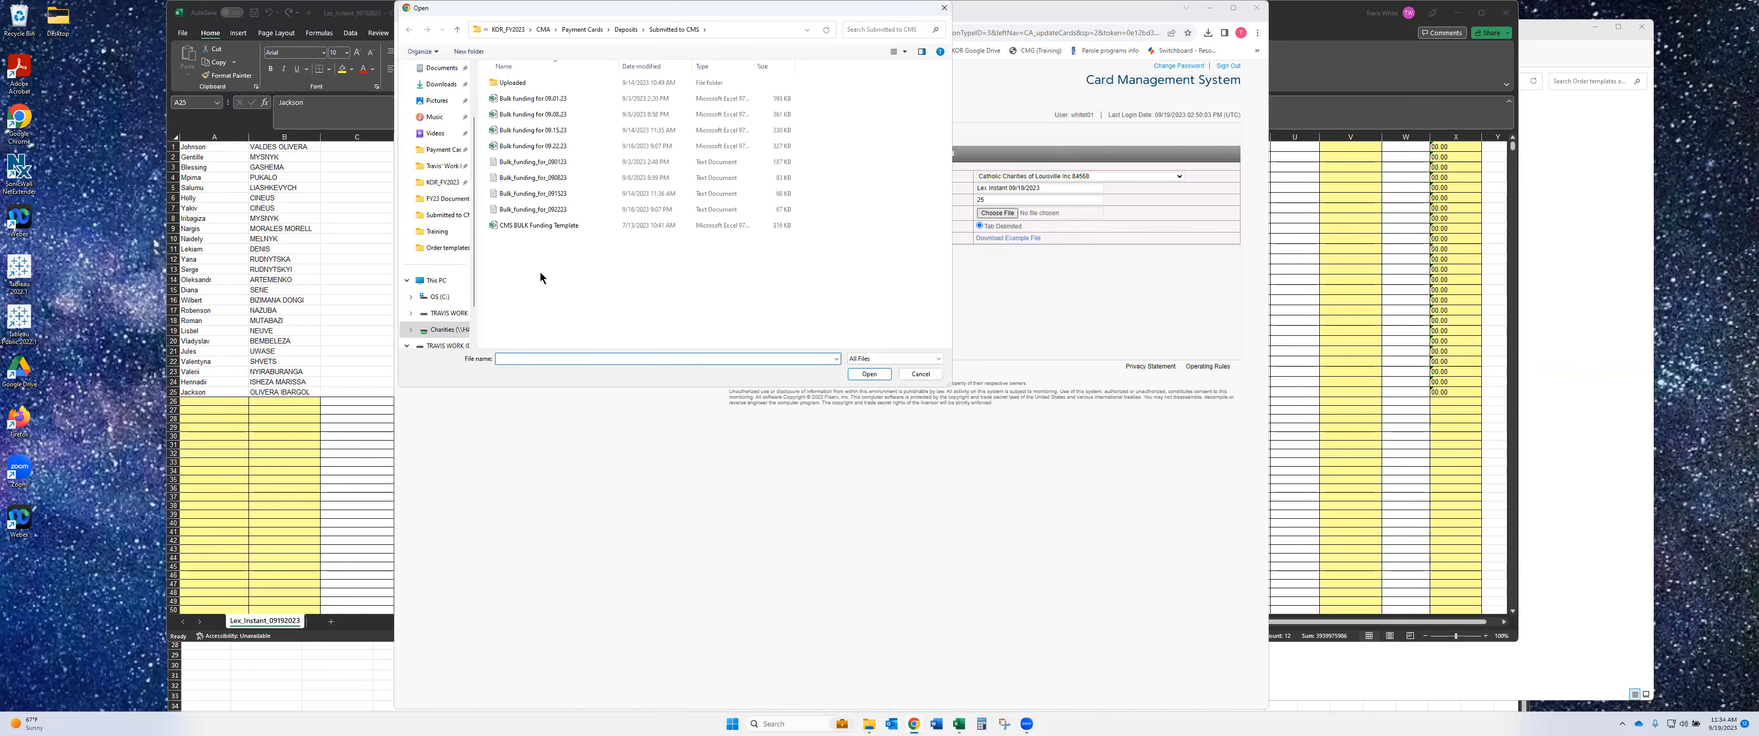
pyautogui.click(448, 152)
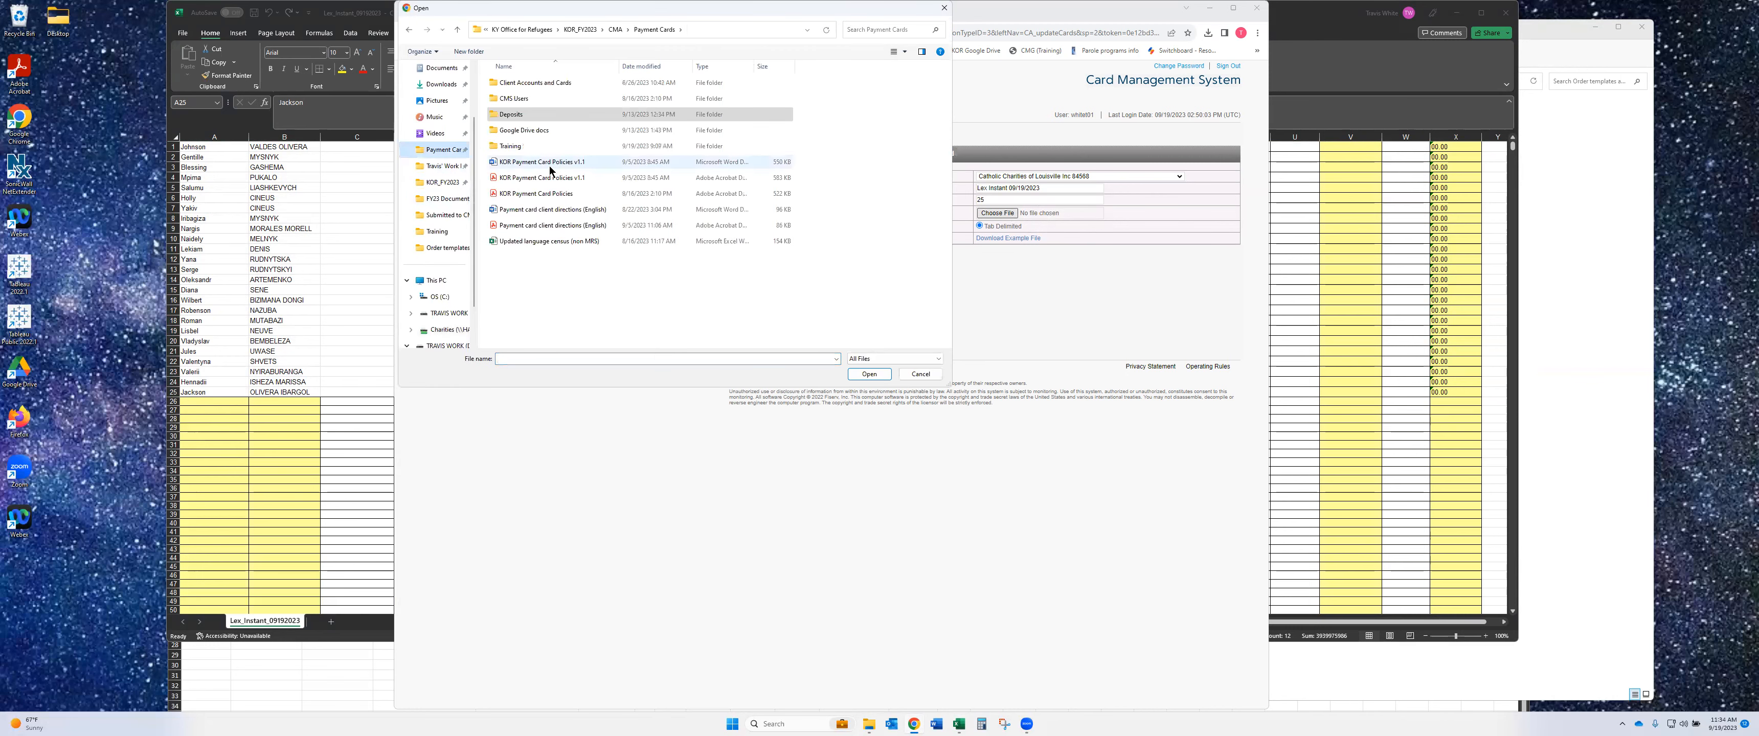
pyautogui.doubleClick(540, 84)
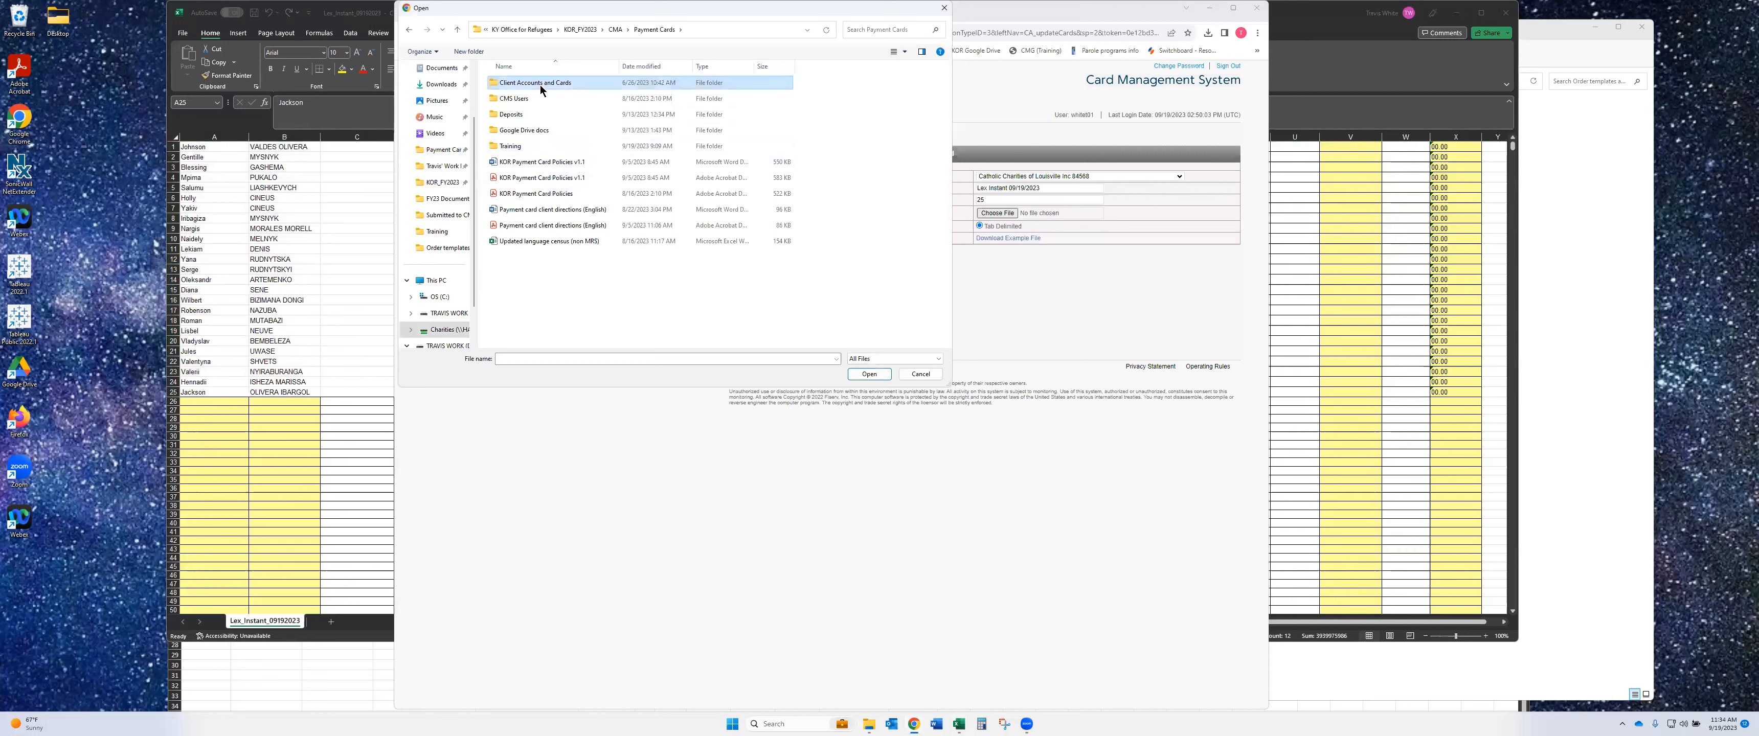
pyautogui.doubleClick(528, 196)
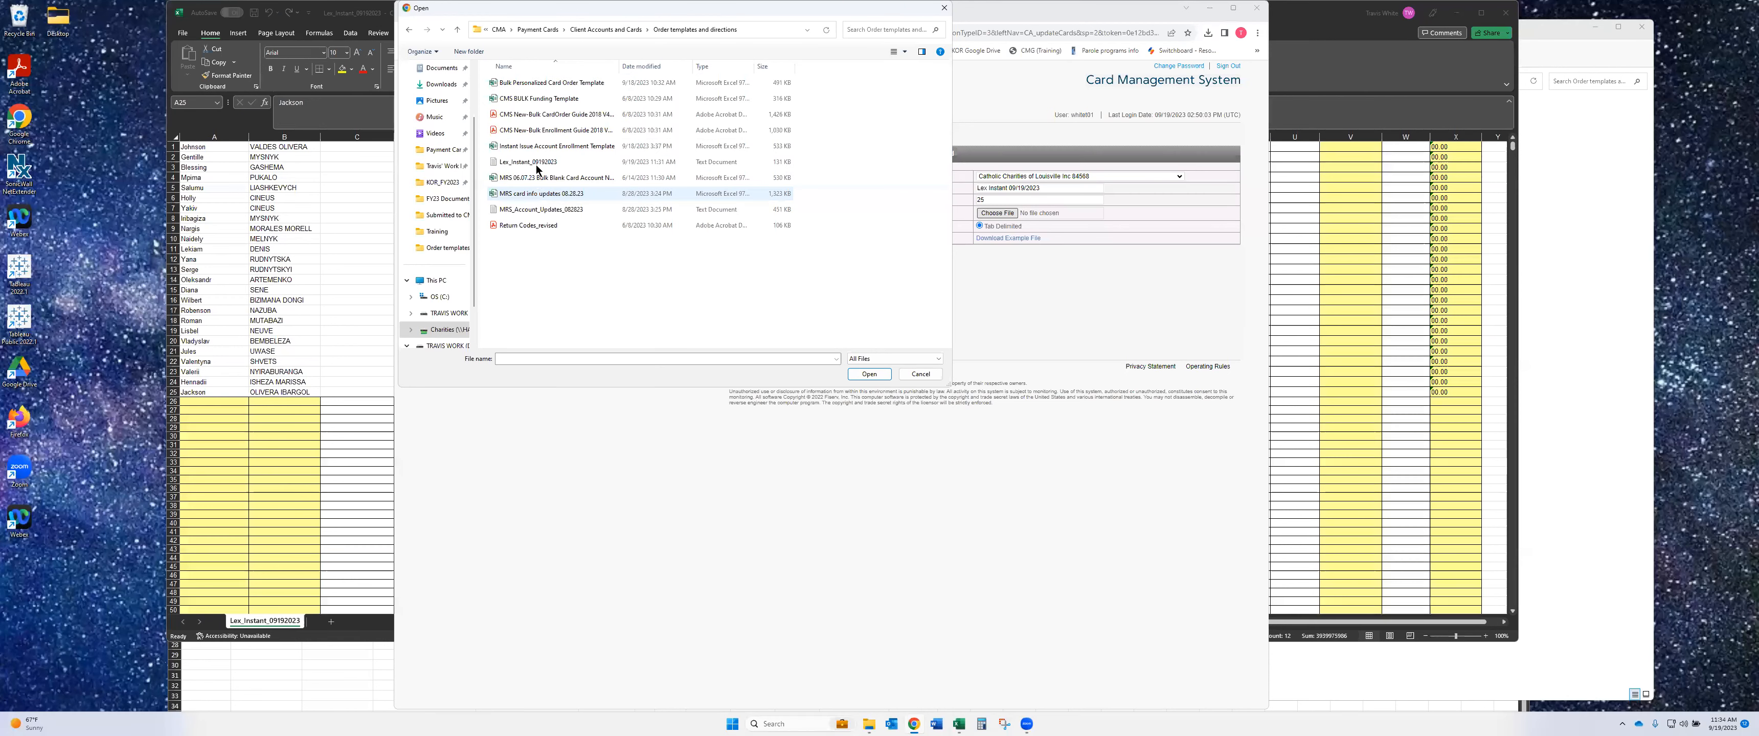
pyautogui.doubleClick(536, 165)
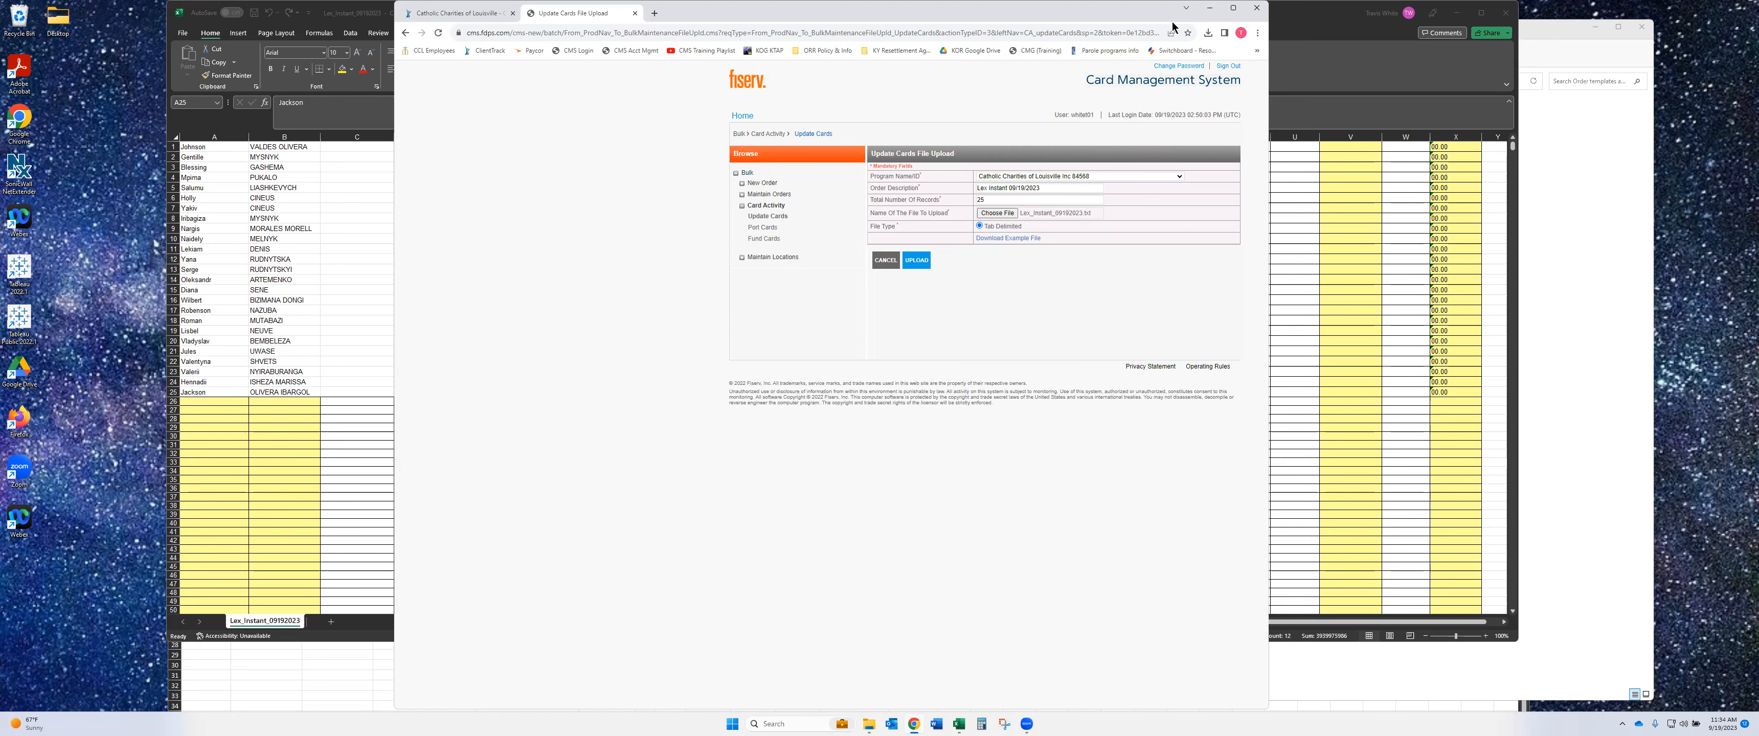
pyautogui.moveTo(1173, 26); pyautogui.dragTo(1058, 57)
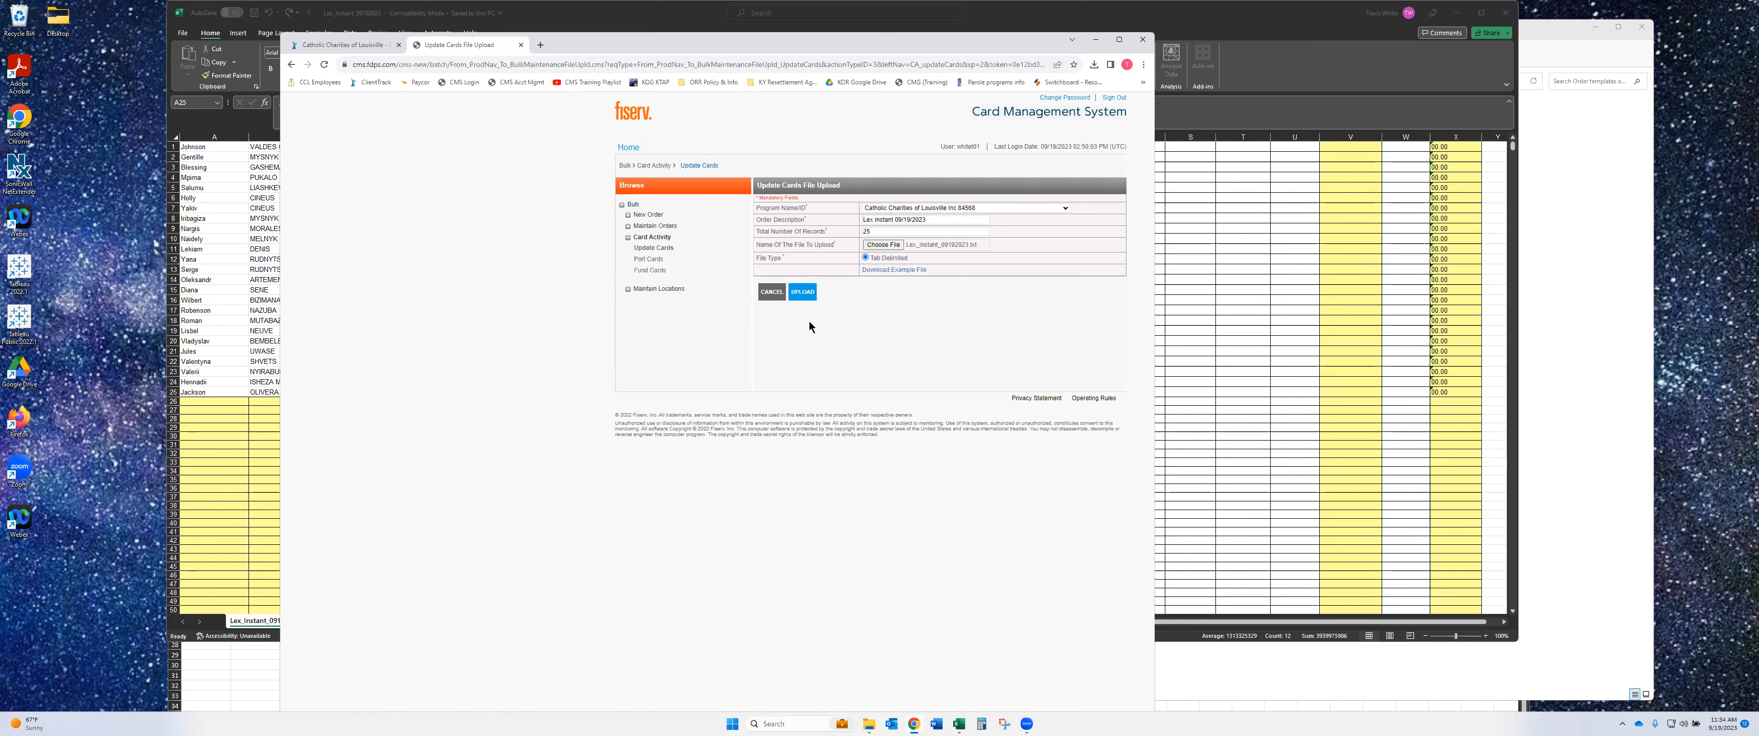
# - Upload the file, refresh the order preview until pending, and submit the order
pyautogui.click(801, 291)
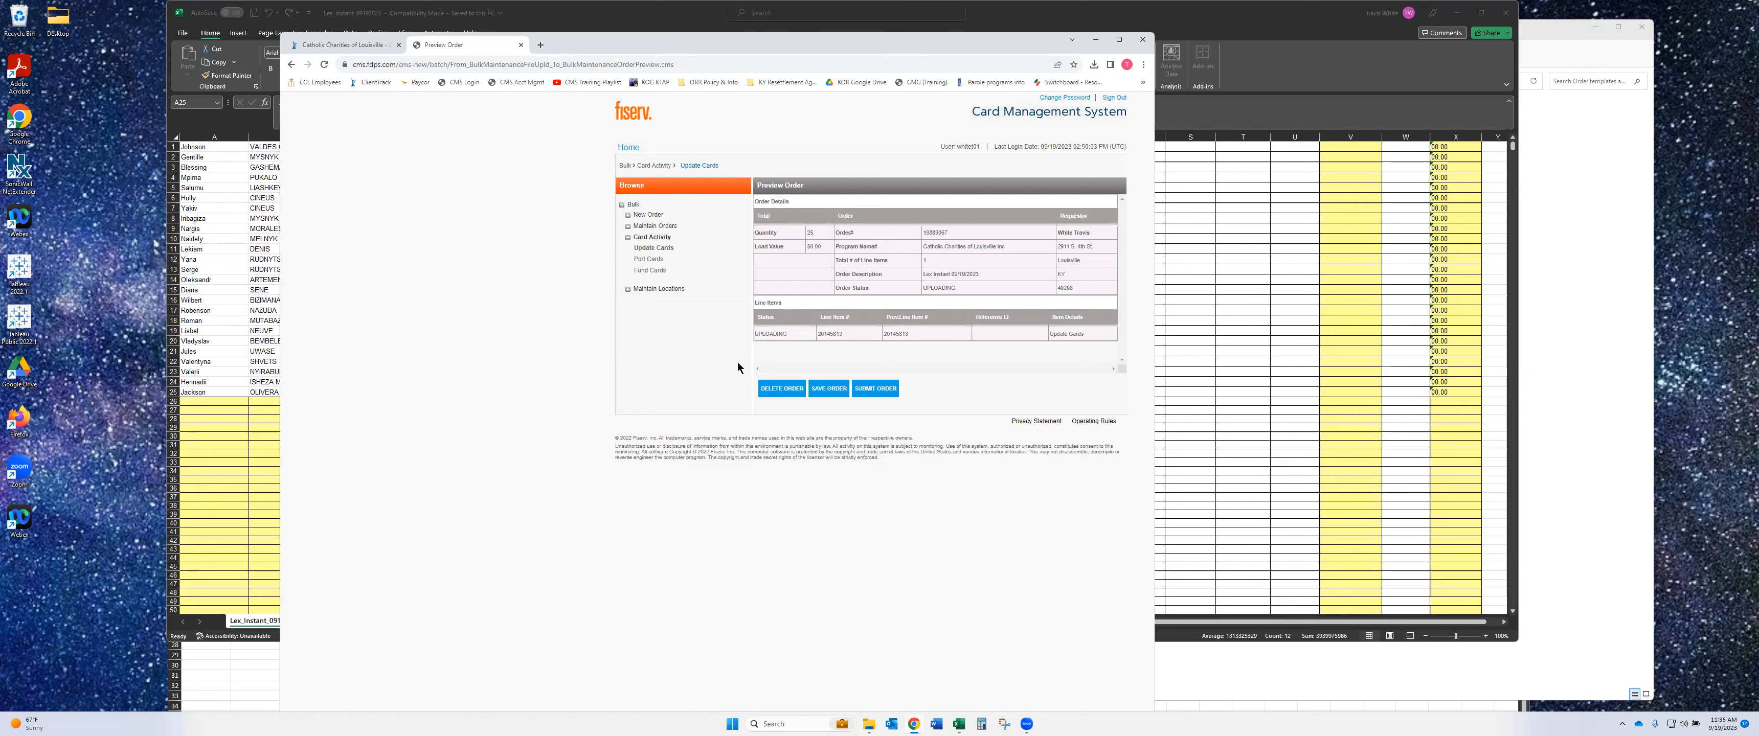
pyautogui.click(875, 395)
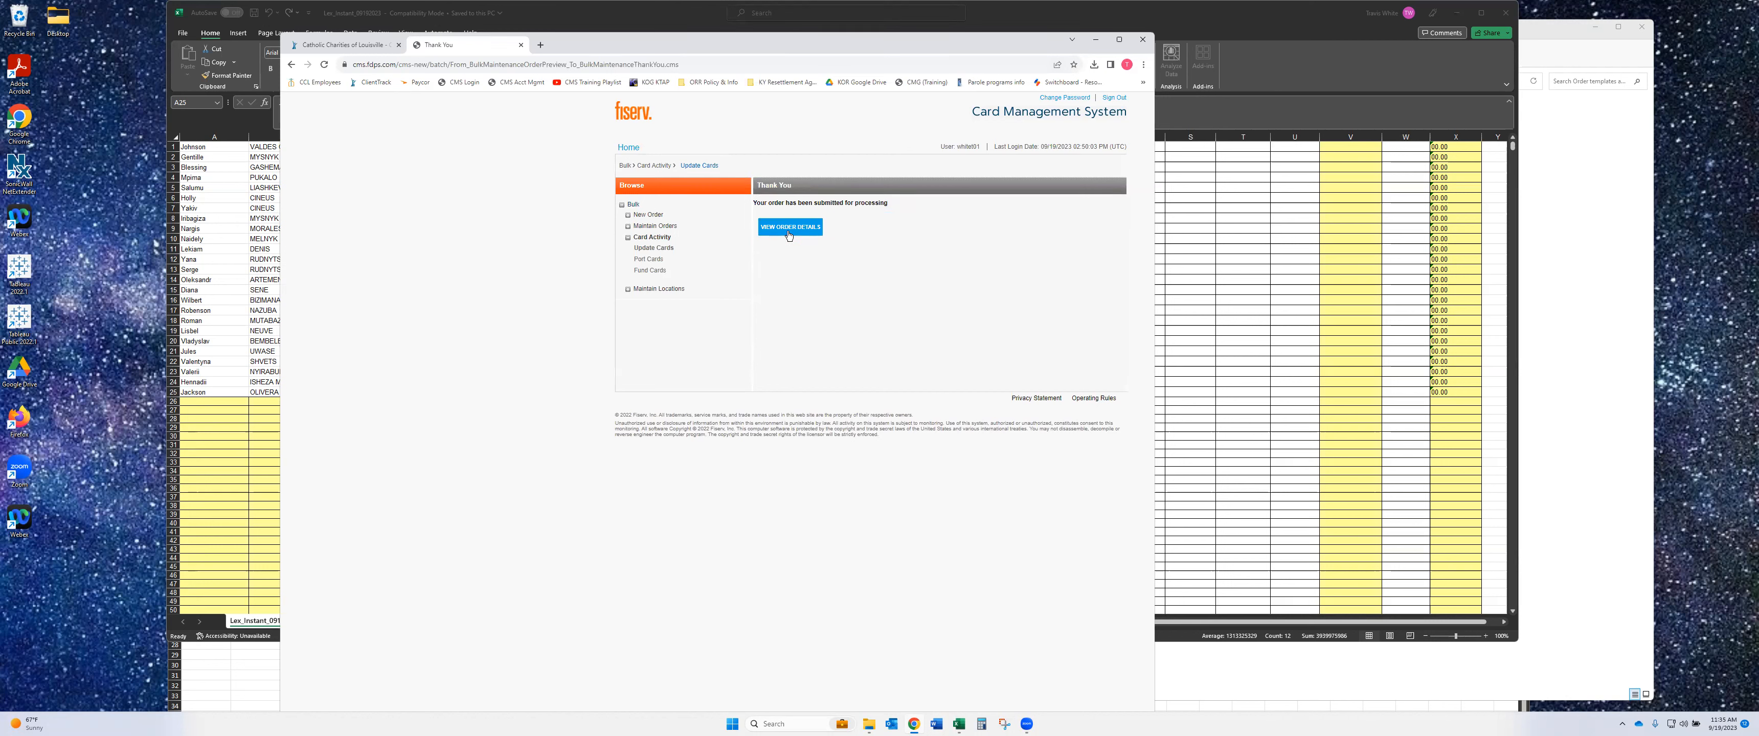
# - Open the order's line item details showing 0 accepted and 25 rejected records
pyautogui.click(789, 234)
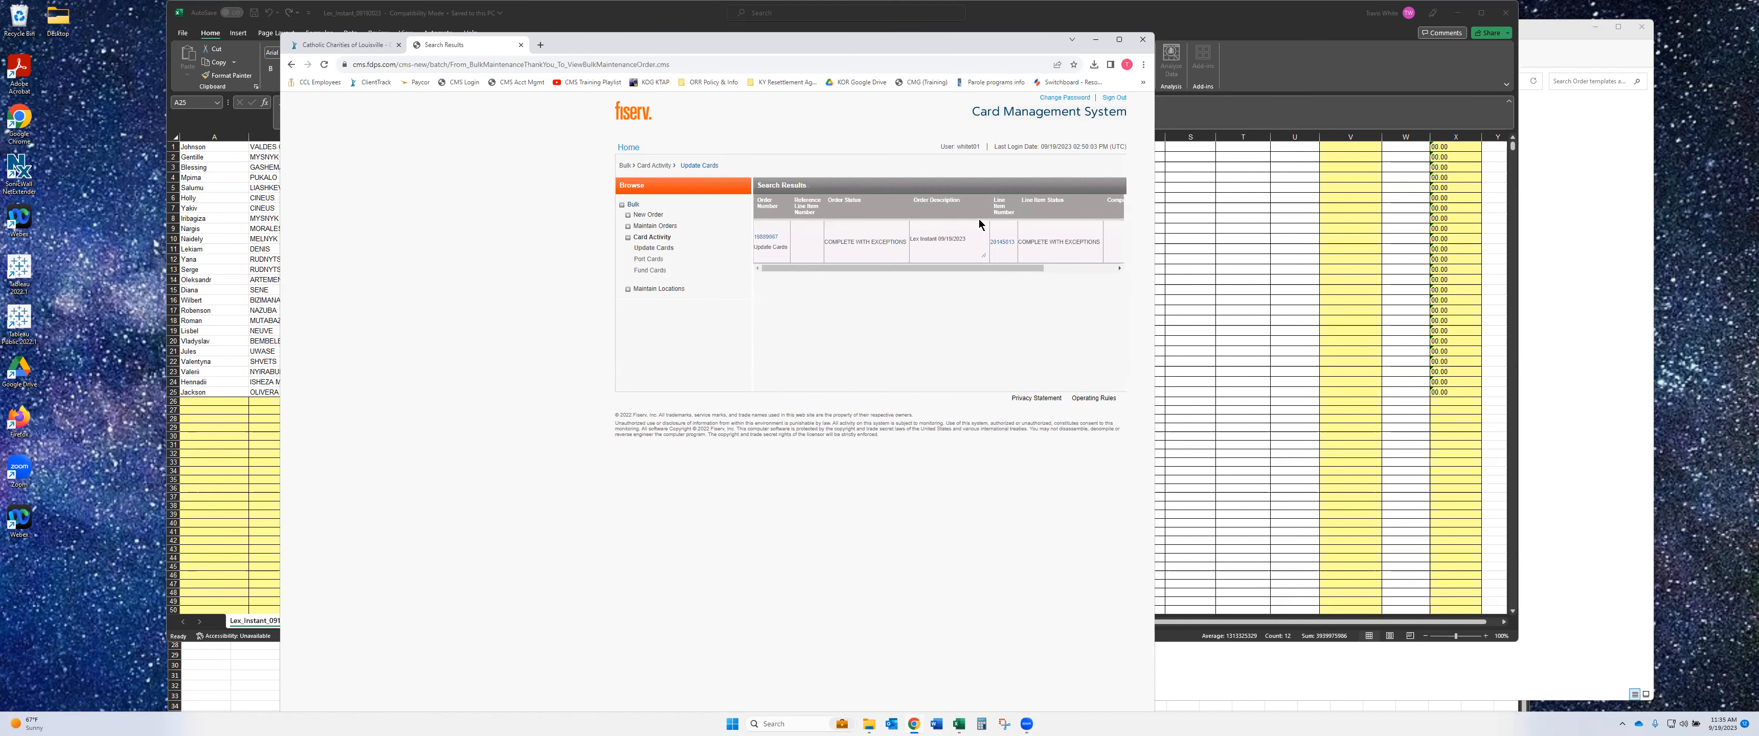
pyautogui.click(1003, 242)
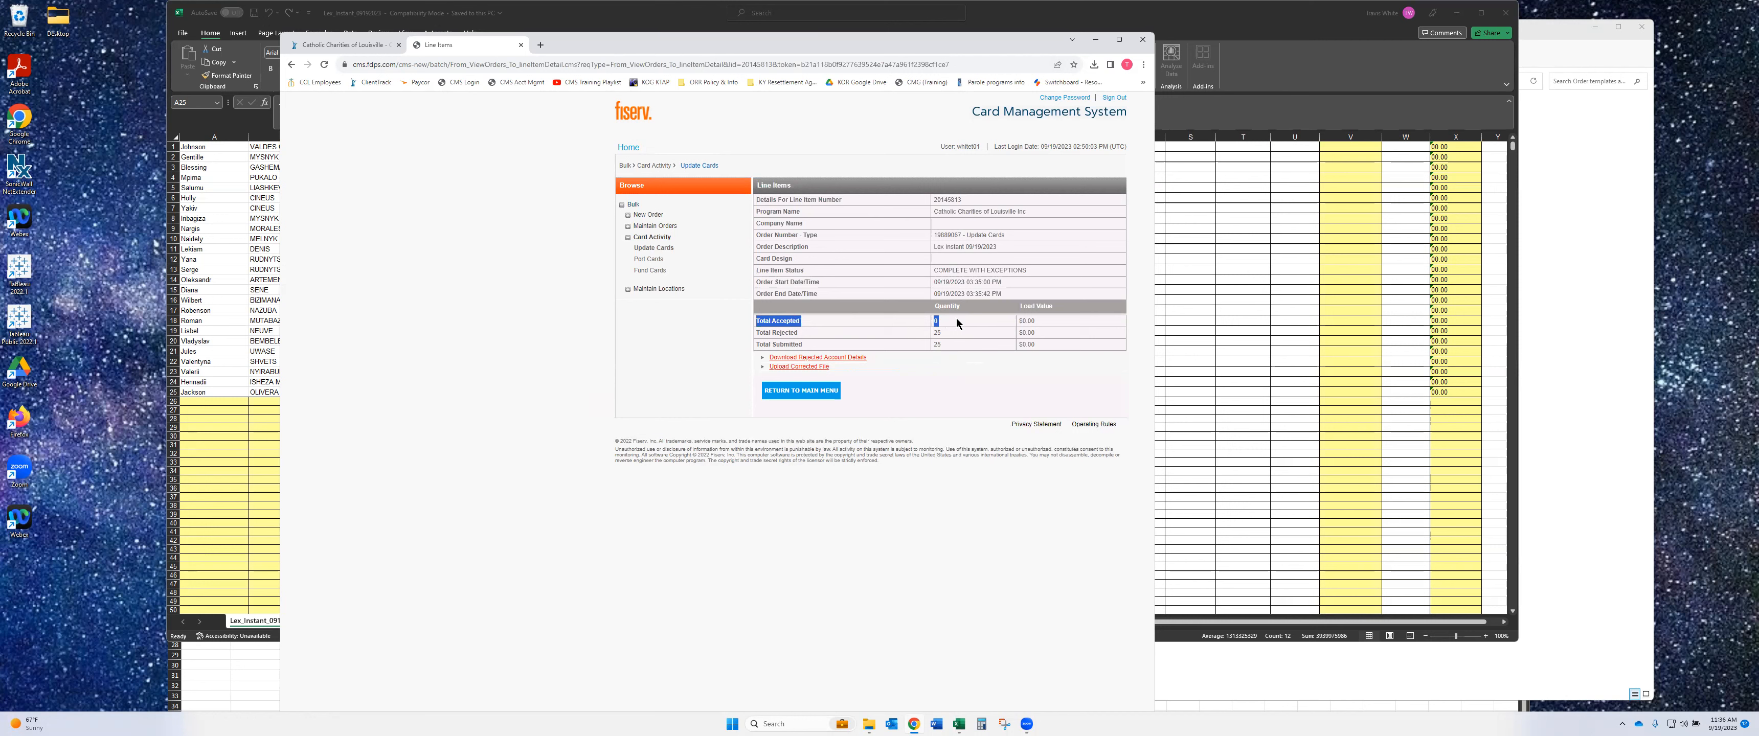
pyautogui.click(759, 332)
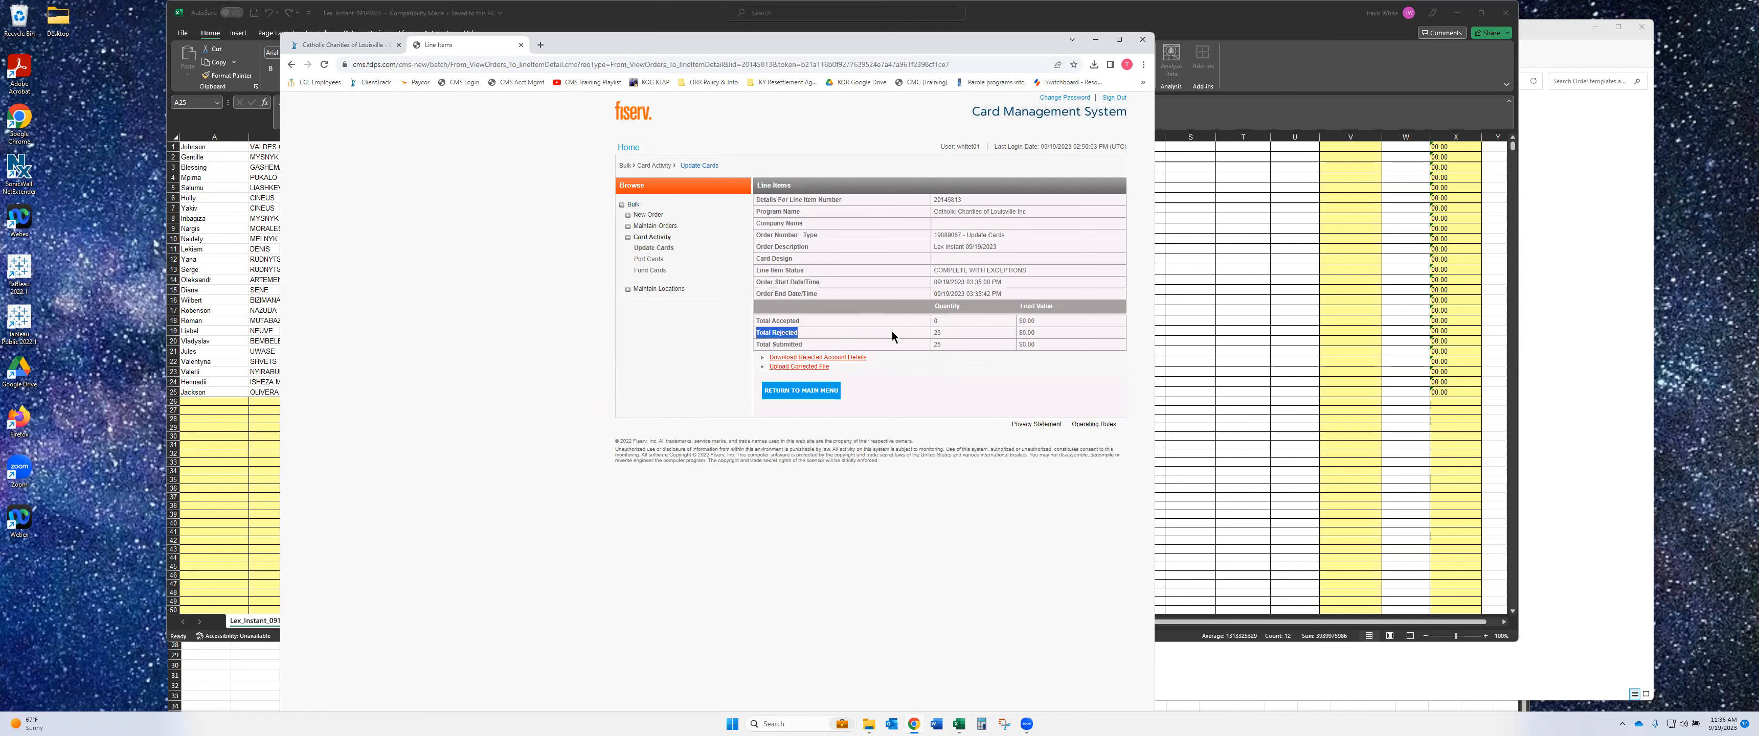
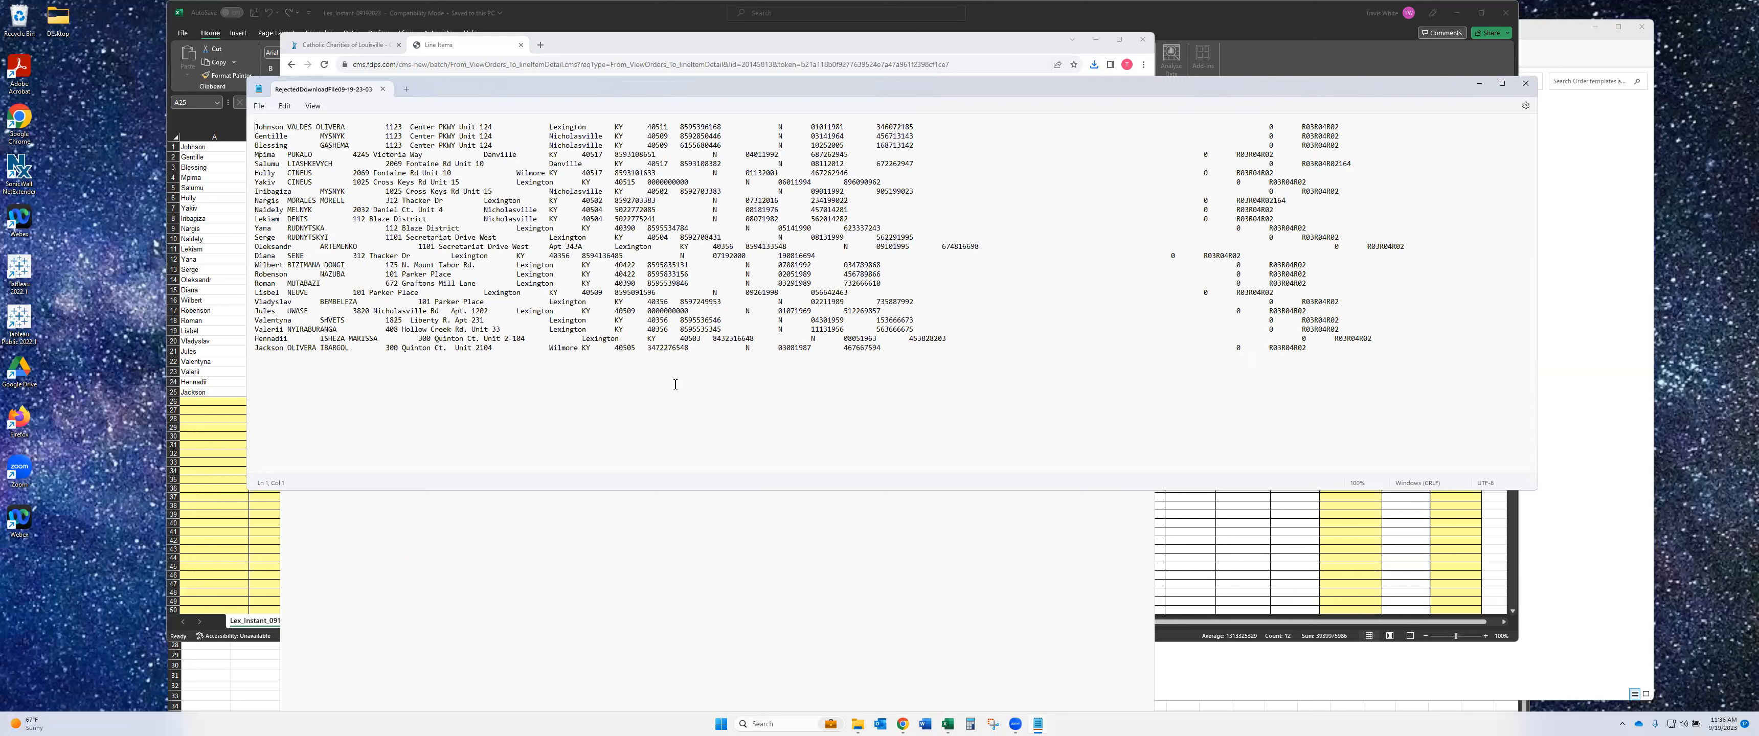
# - Select all the rejected-records text in Notepad and return to the Lex_Instant_09192023 workbook
pyautogui.hotkey('ctrl', 'a')
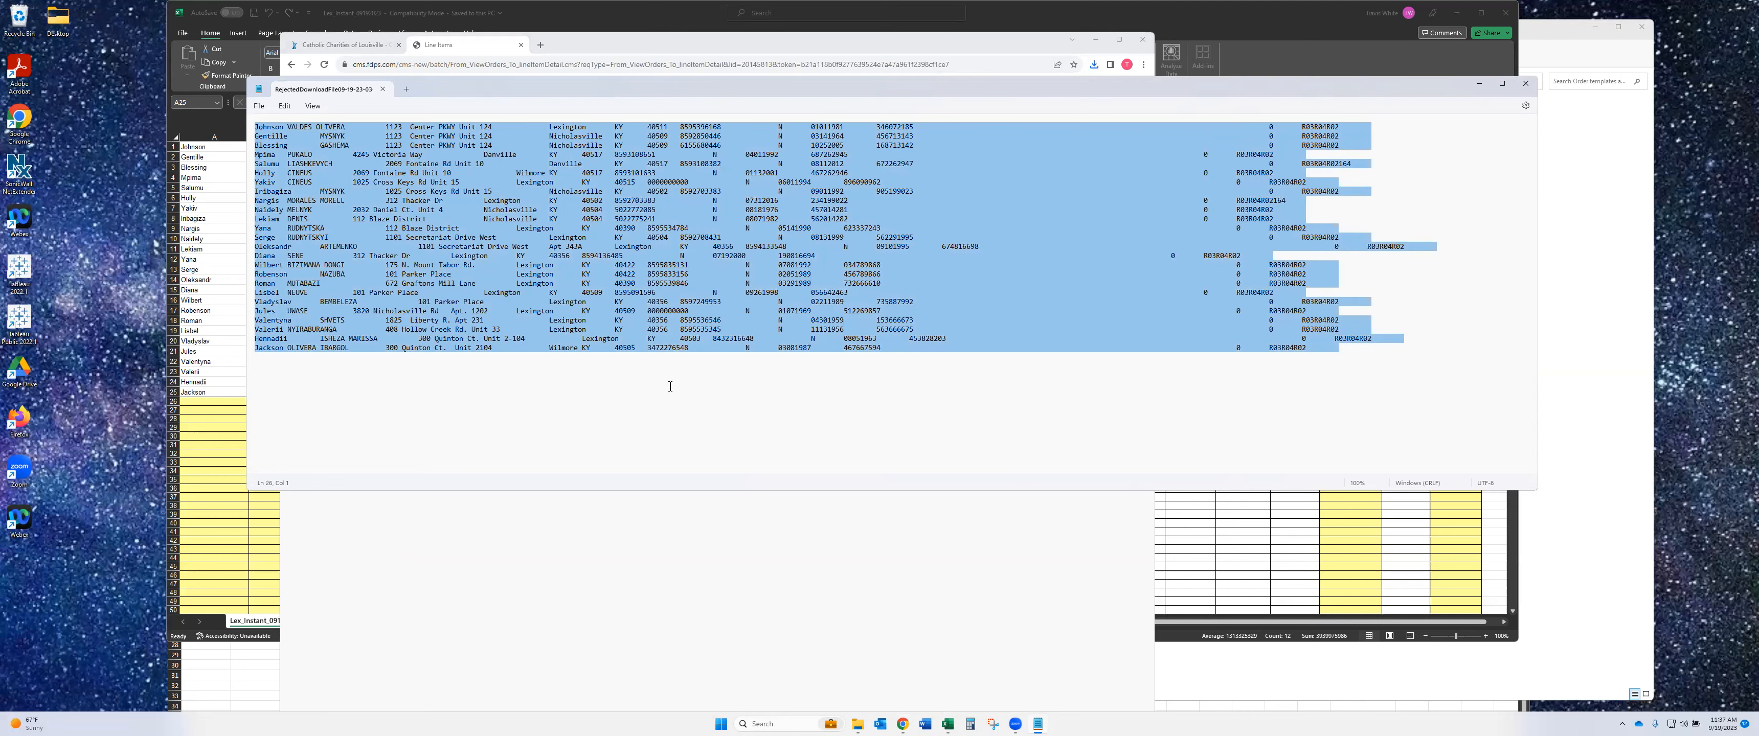
pyautogui.click(242, 520)
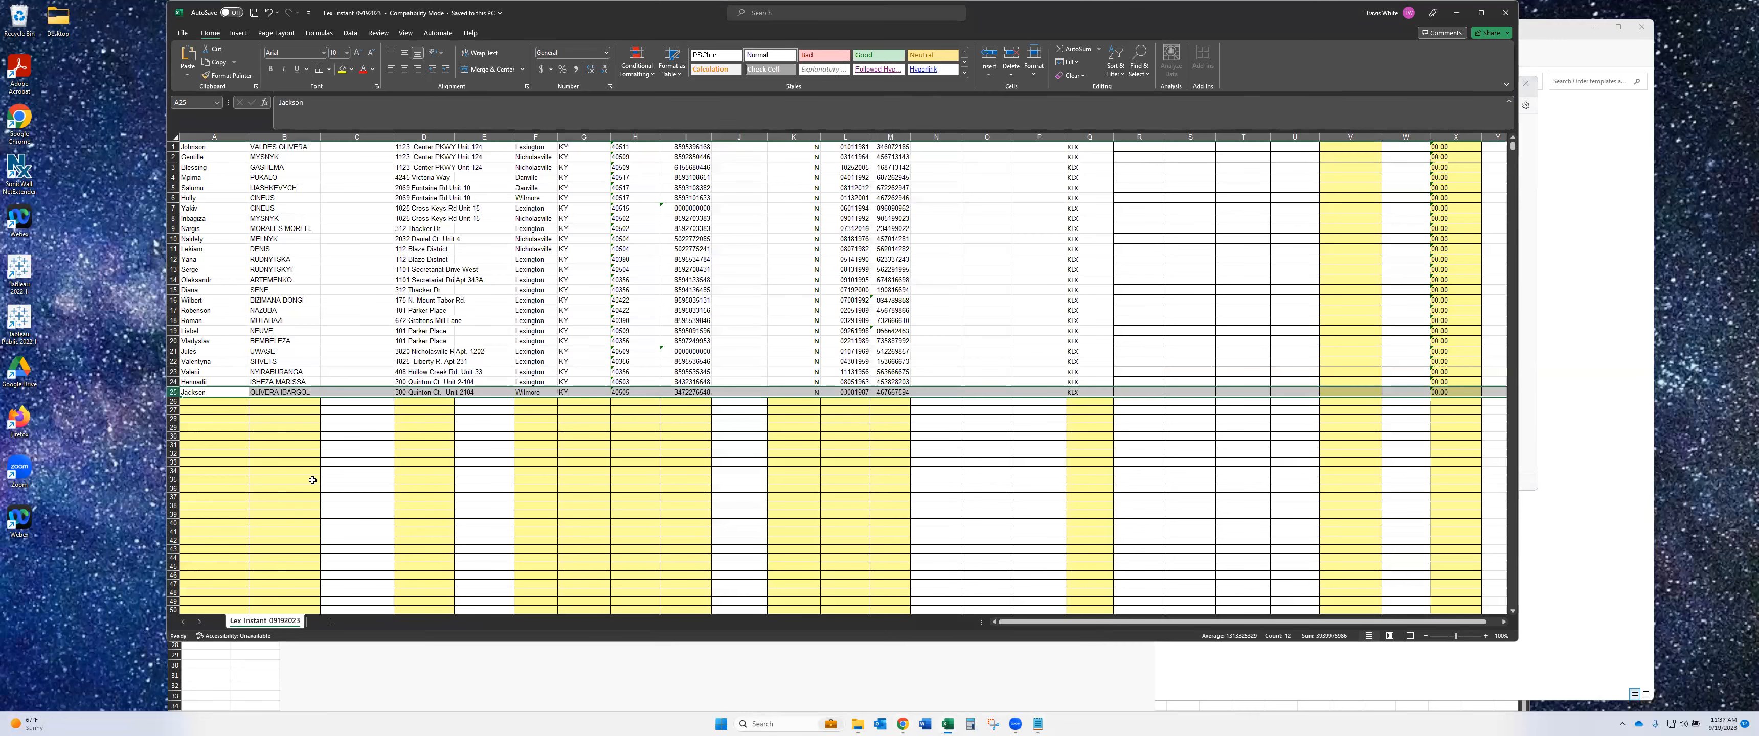
# - Clear the old enrollment rows A1:Q25 and paste the rejected records starting at A1
pyautogui.moveTo(198, 147); pyautogui.dragTo(1090, 394)
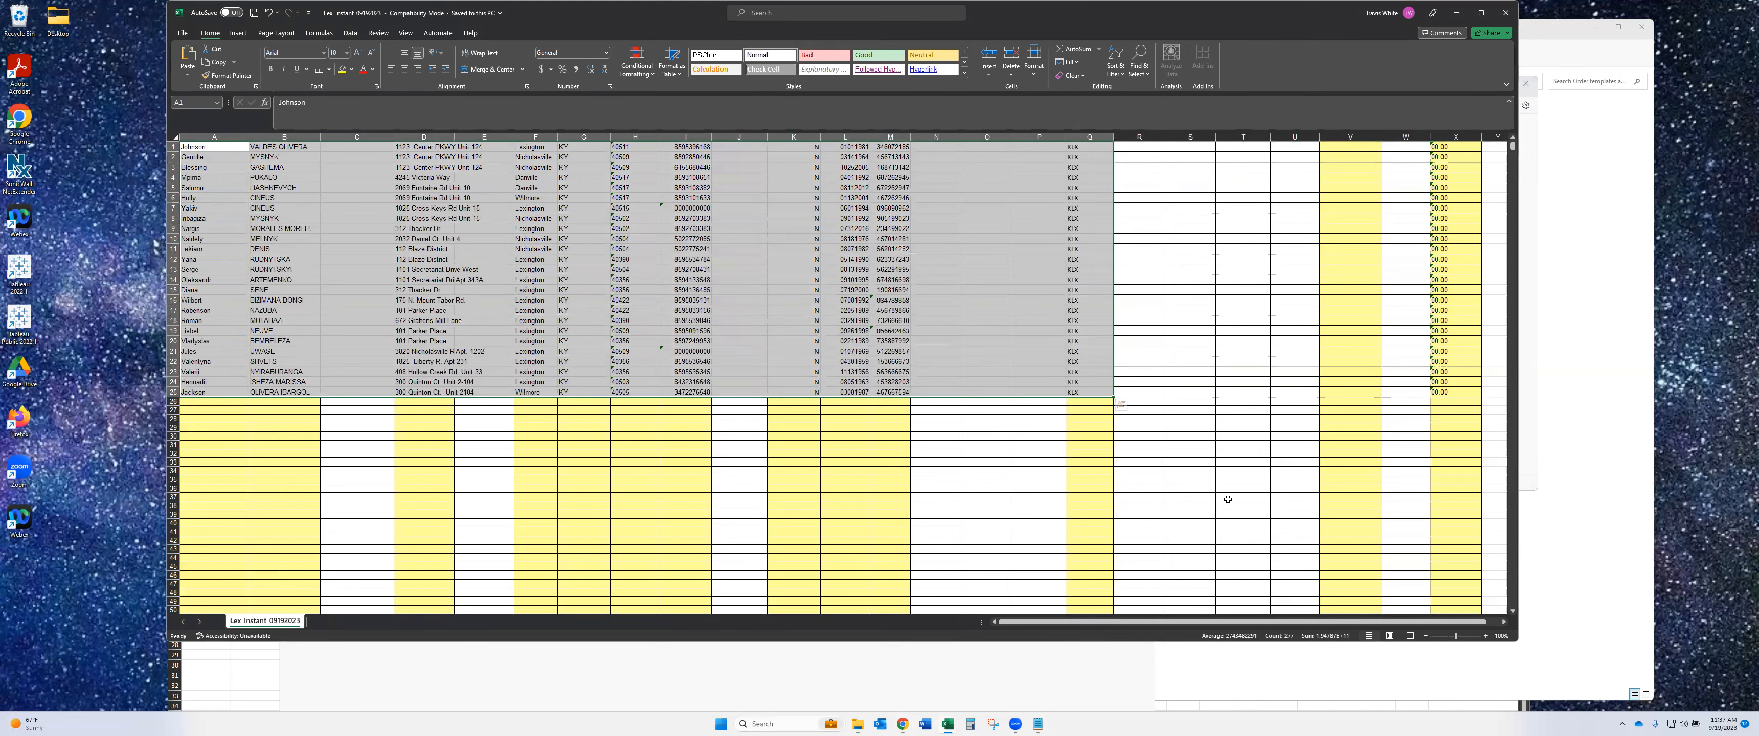
pyautogui.press('Delete')
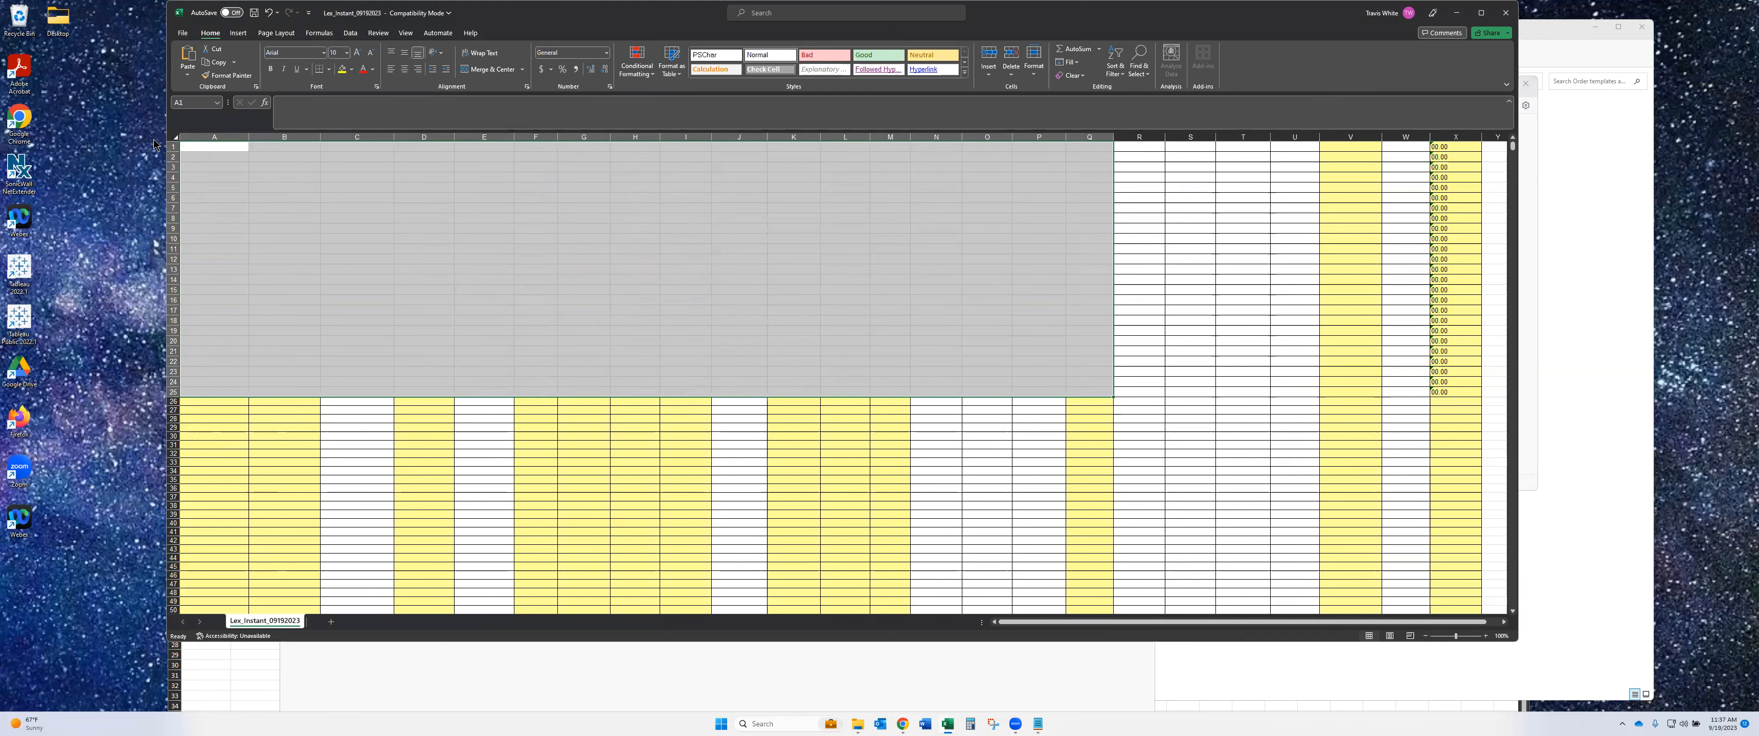
pyautogui.click(206, 146)
pyautogui.hotkey('ctrl', 'v')
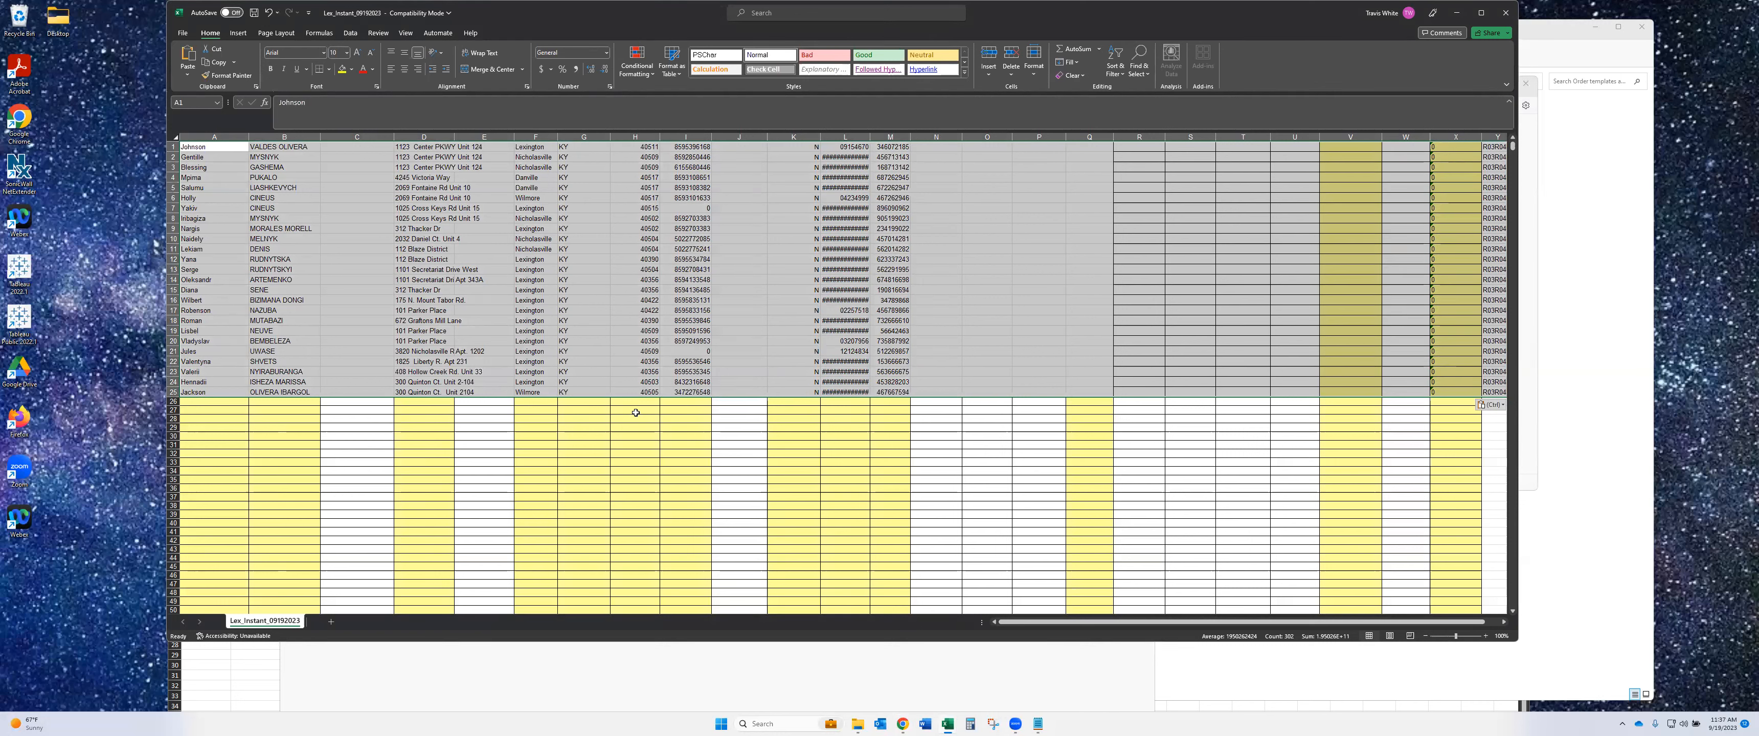
# - Narrow column L and select the return codes listed in column Y
pyautogui.click(709, 350)
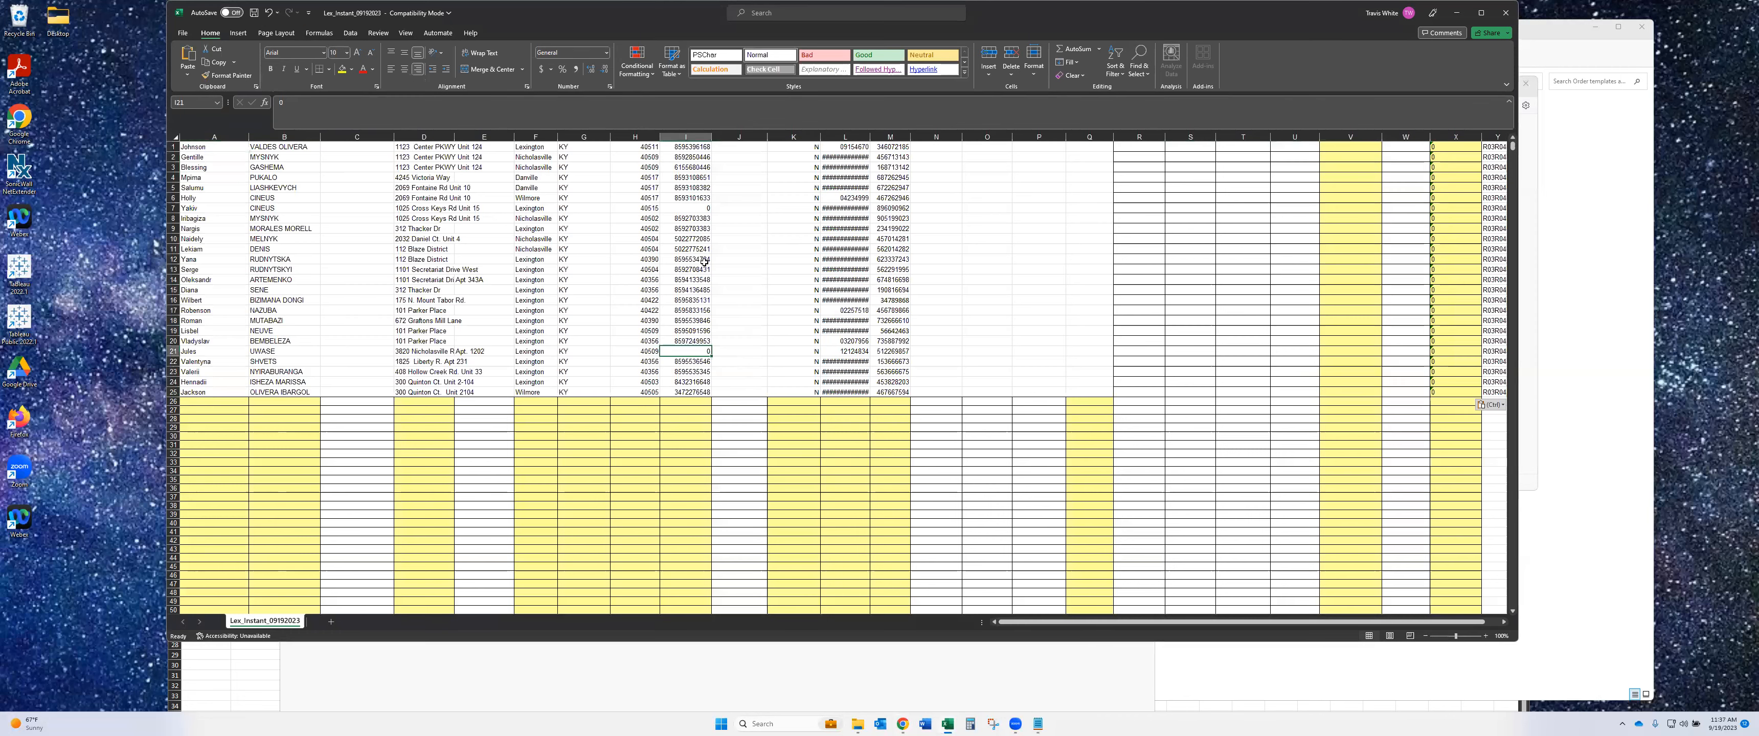
pyautogui.click(694, 211)
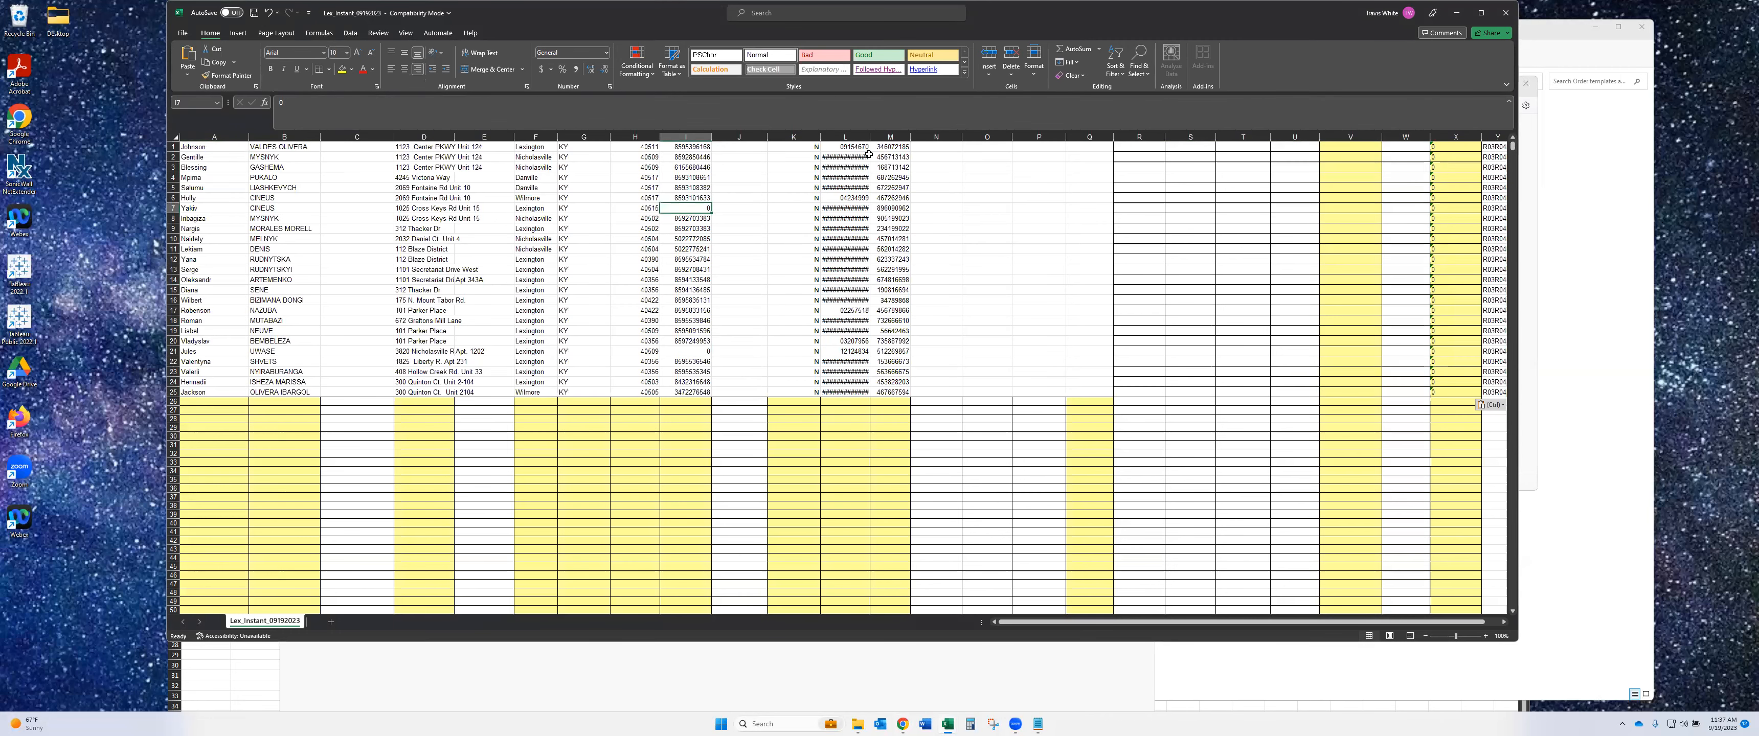
pyautogui.click(845, 136)
pyautogui.moveTo(871, 136); pyautogui.dragTo(855, 137)
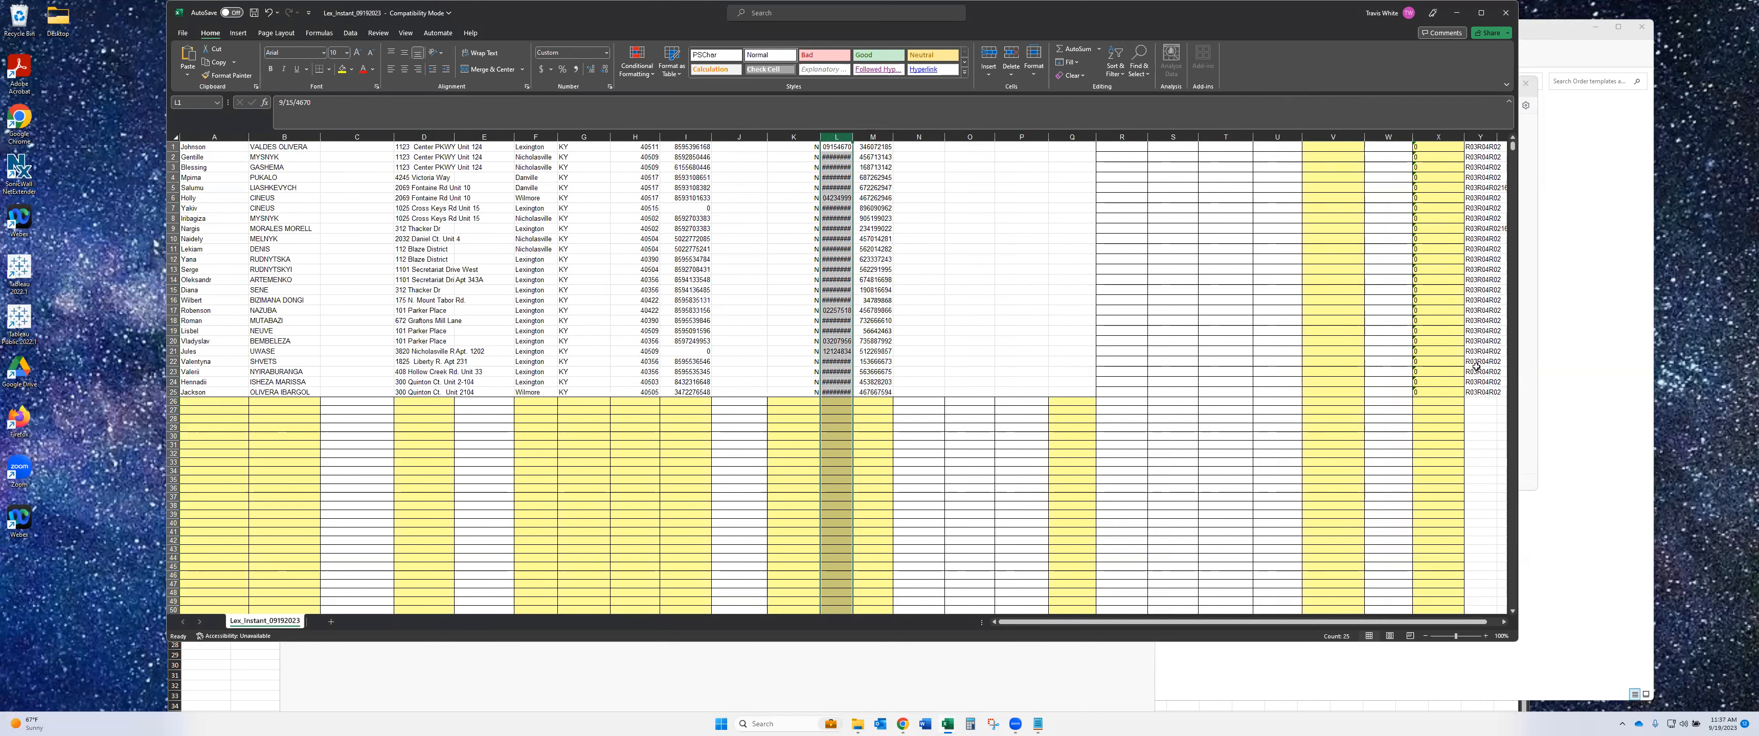
pyautogui.hscroll(1, 1461, 273)
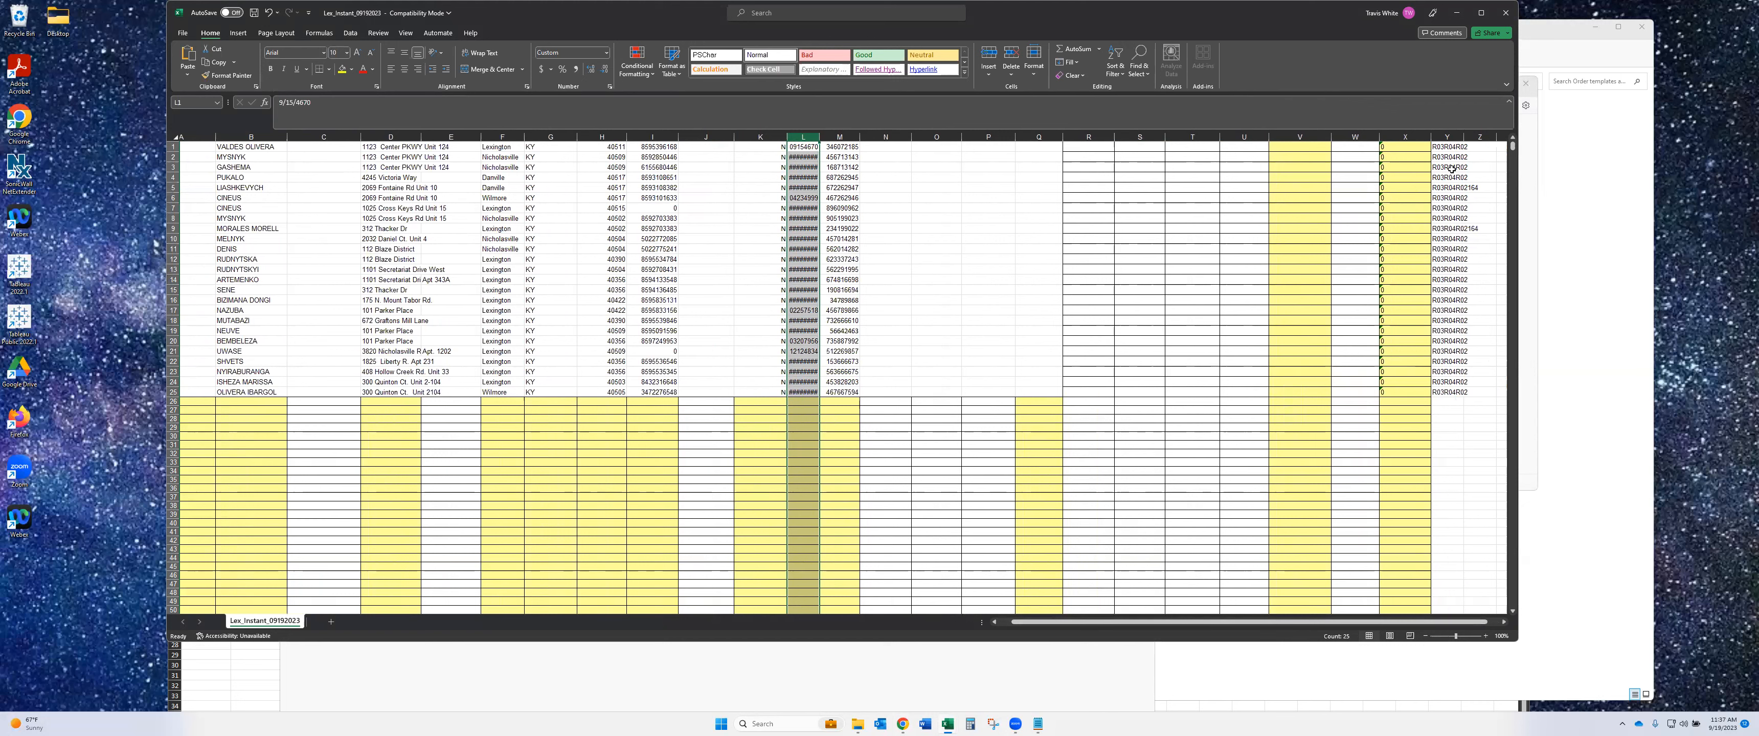
pyautogui.moveTo(1446, 146); pyautogui.dragTo(1459, 395)
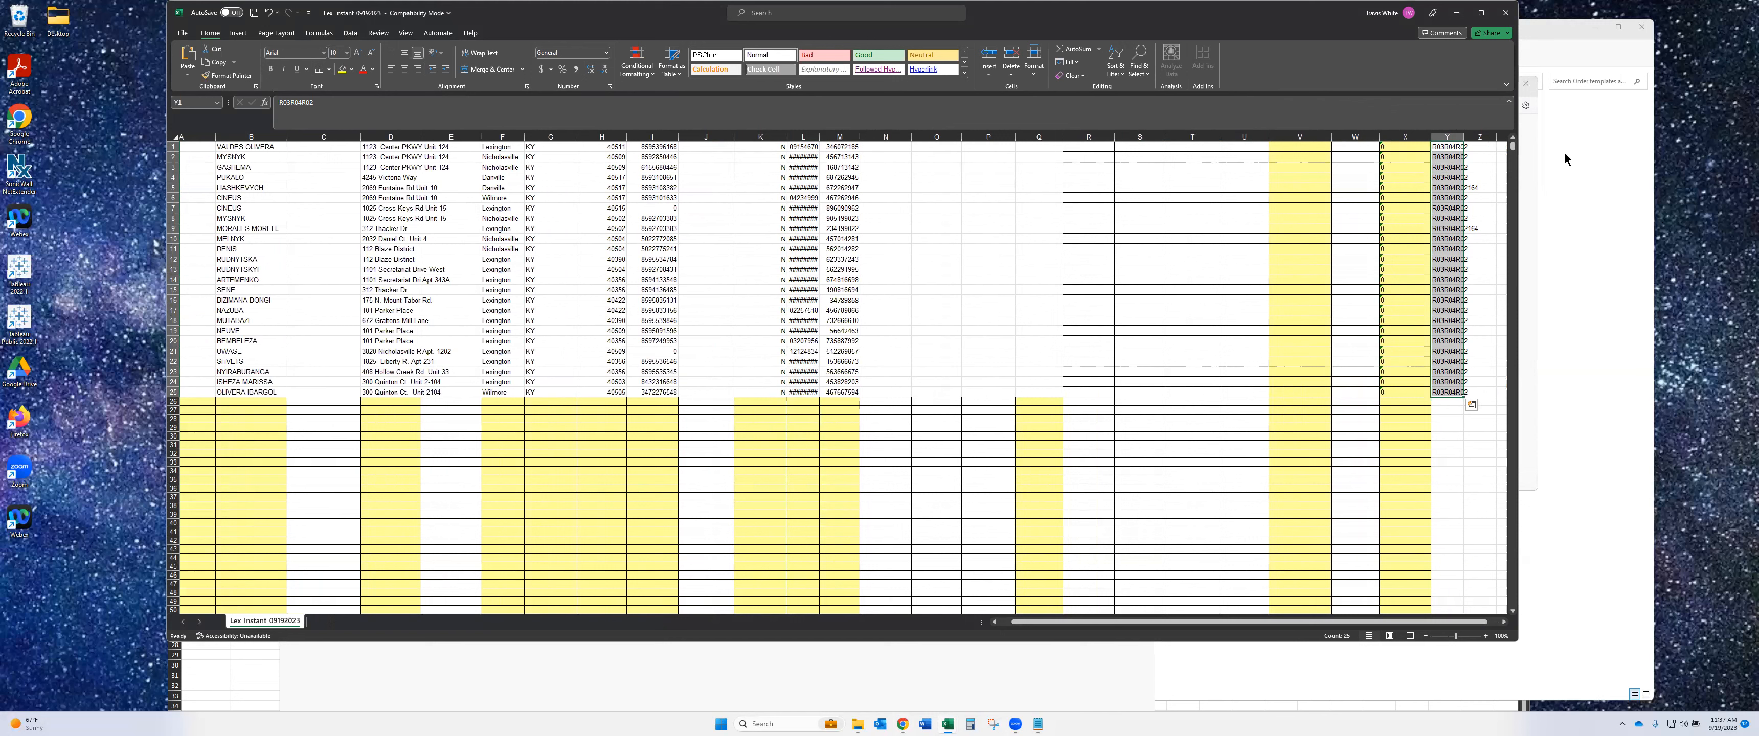
pyautogui.click(1476, 157)
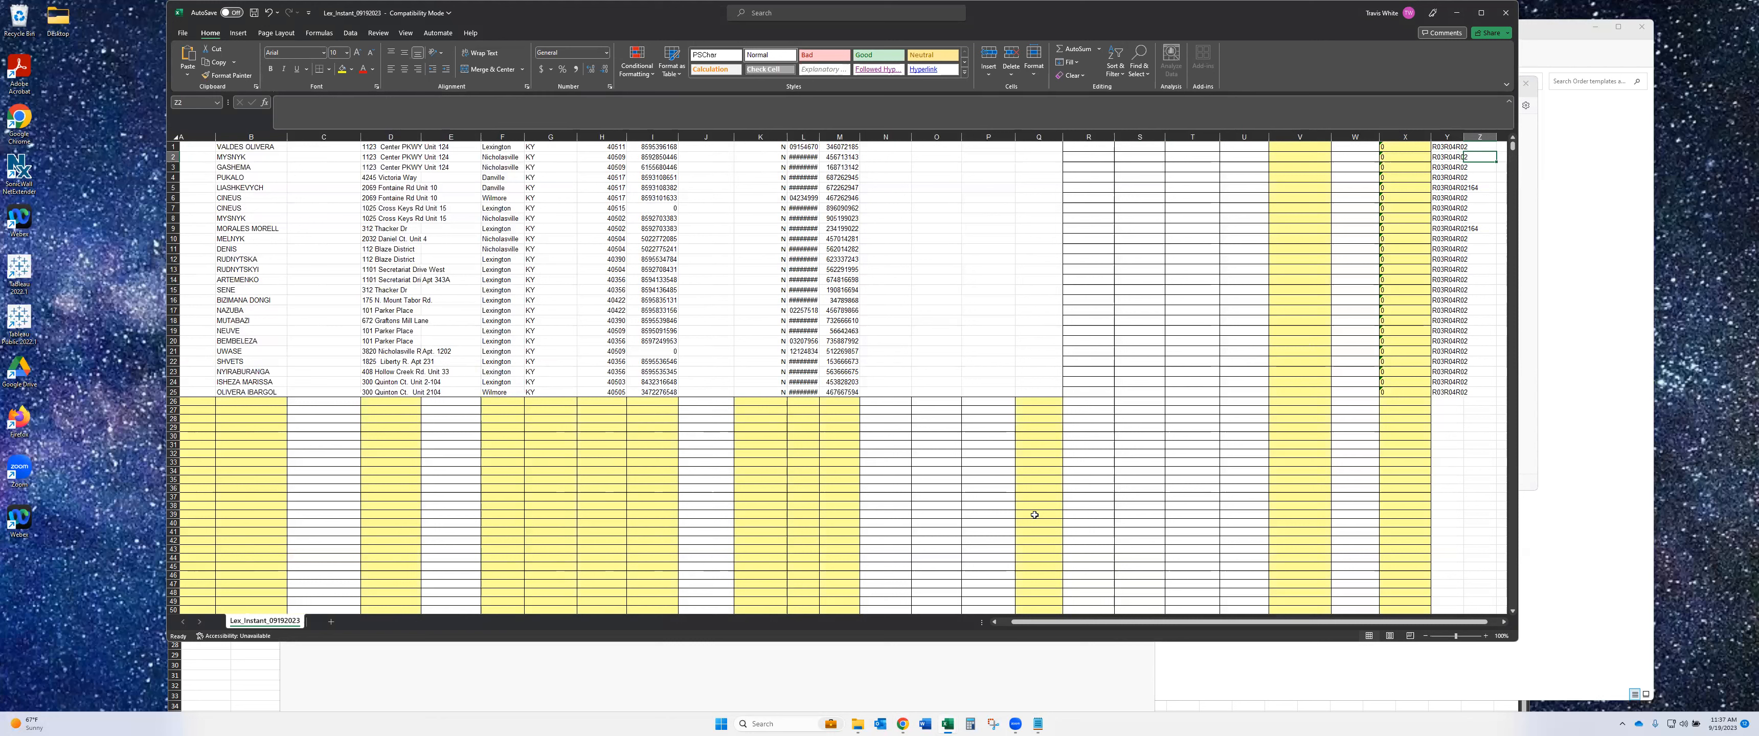
# - Open CMS Return Codes_revised.pdf from KOR Policies and Procedures > Payment Card Program docs in Google Drive
pyautogui.moveTo(901, 728)
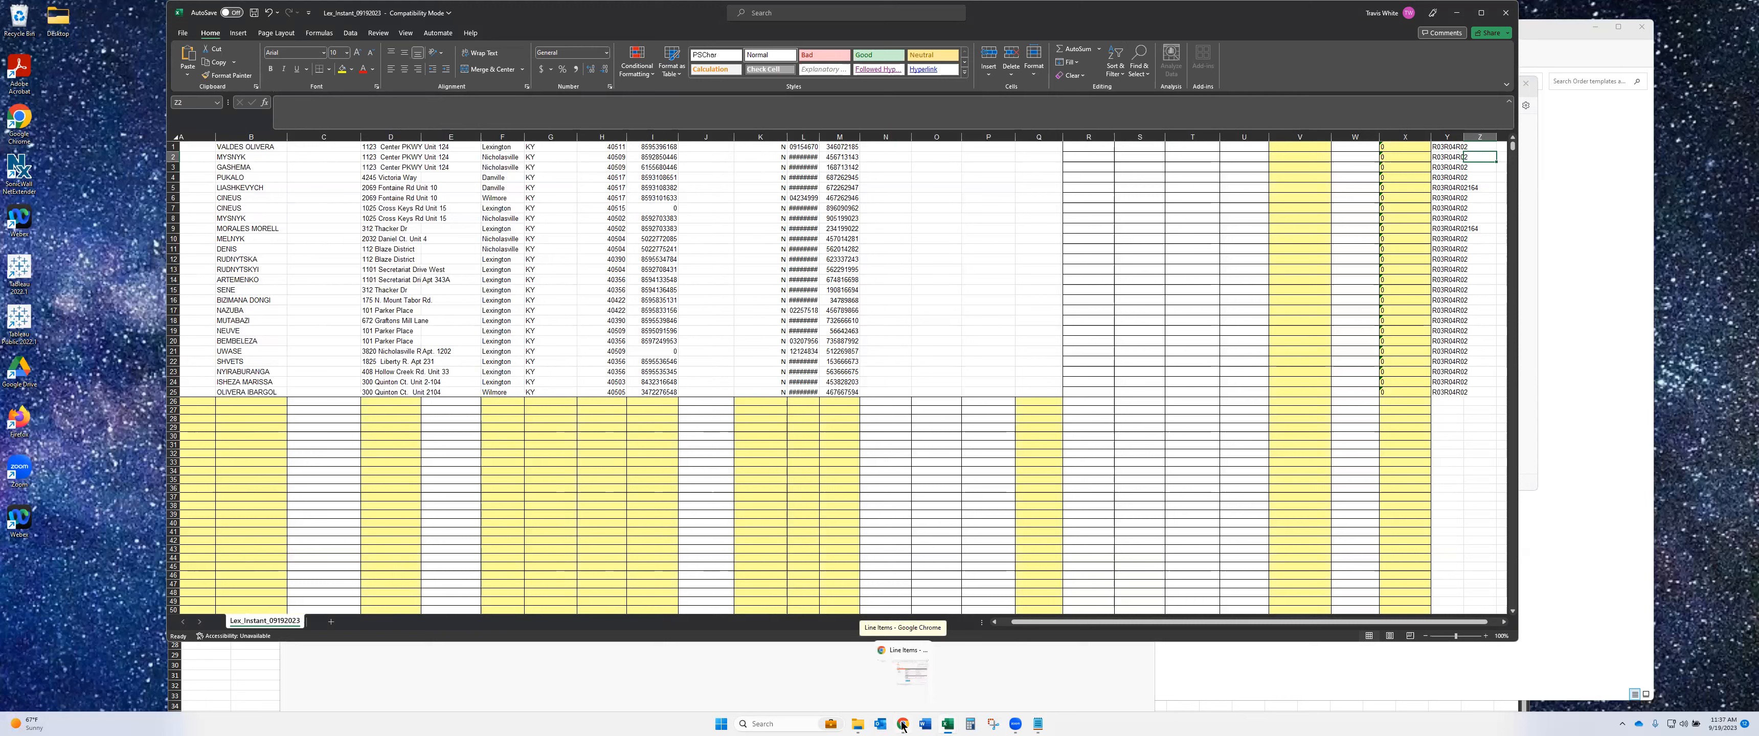
pyautogui.click(908, 666)
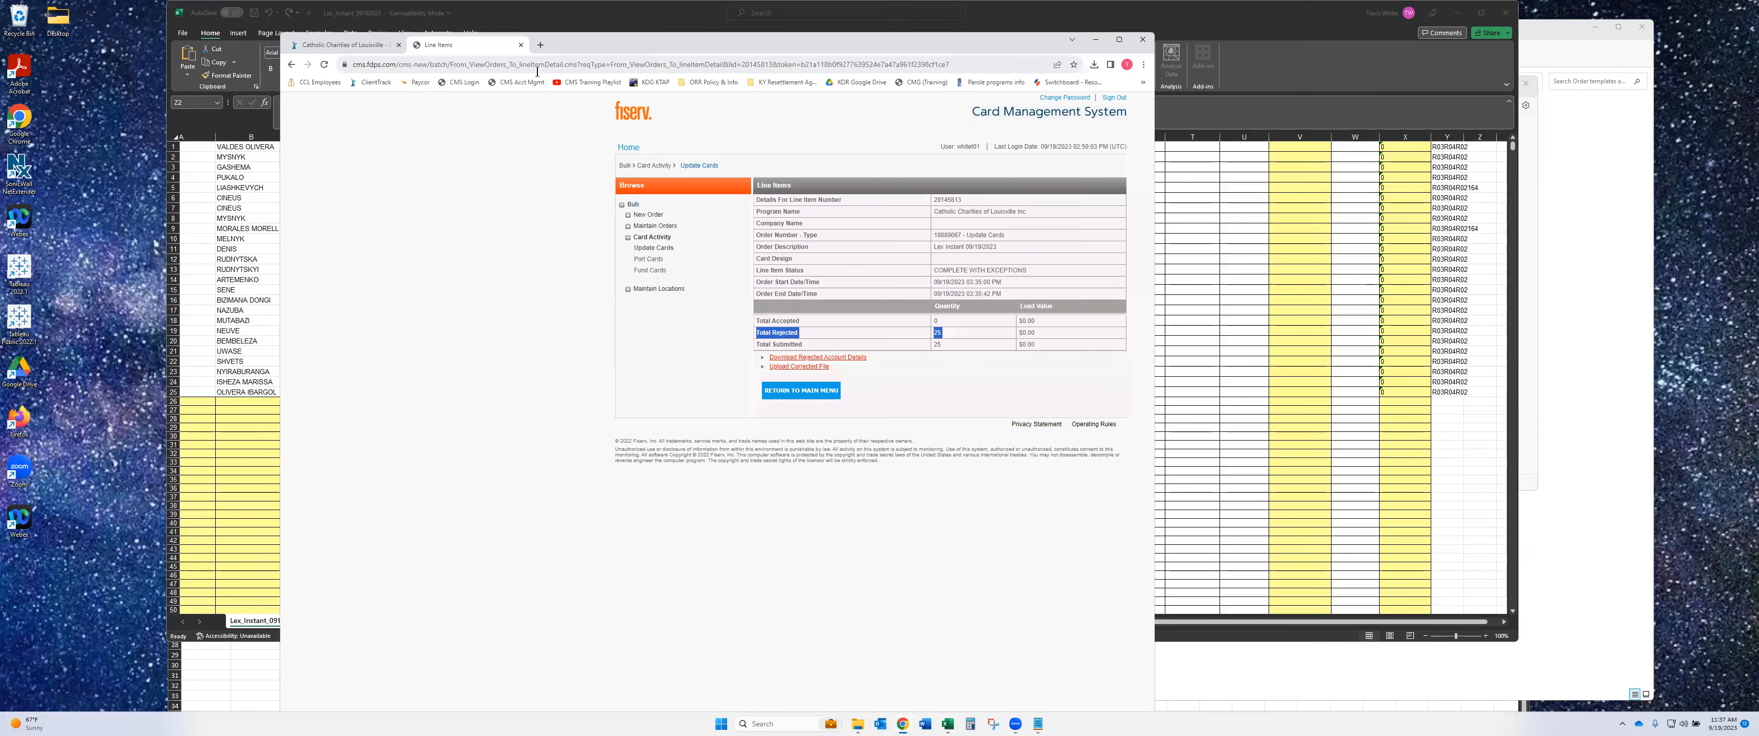
pyautogui.click(874, 83)
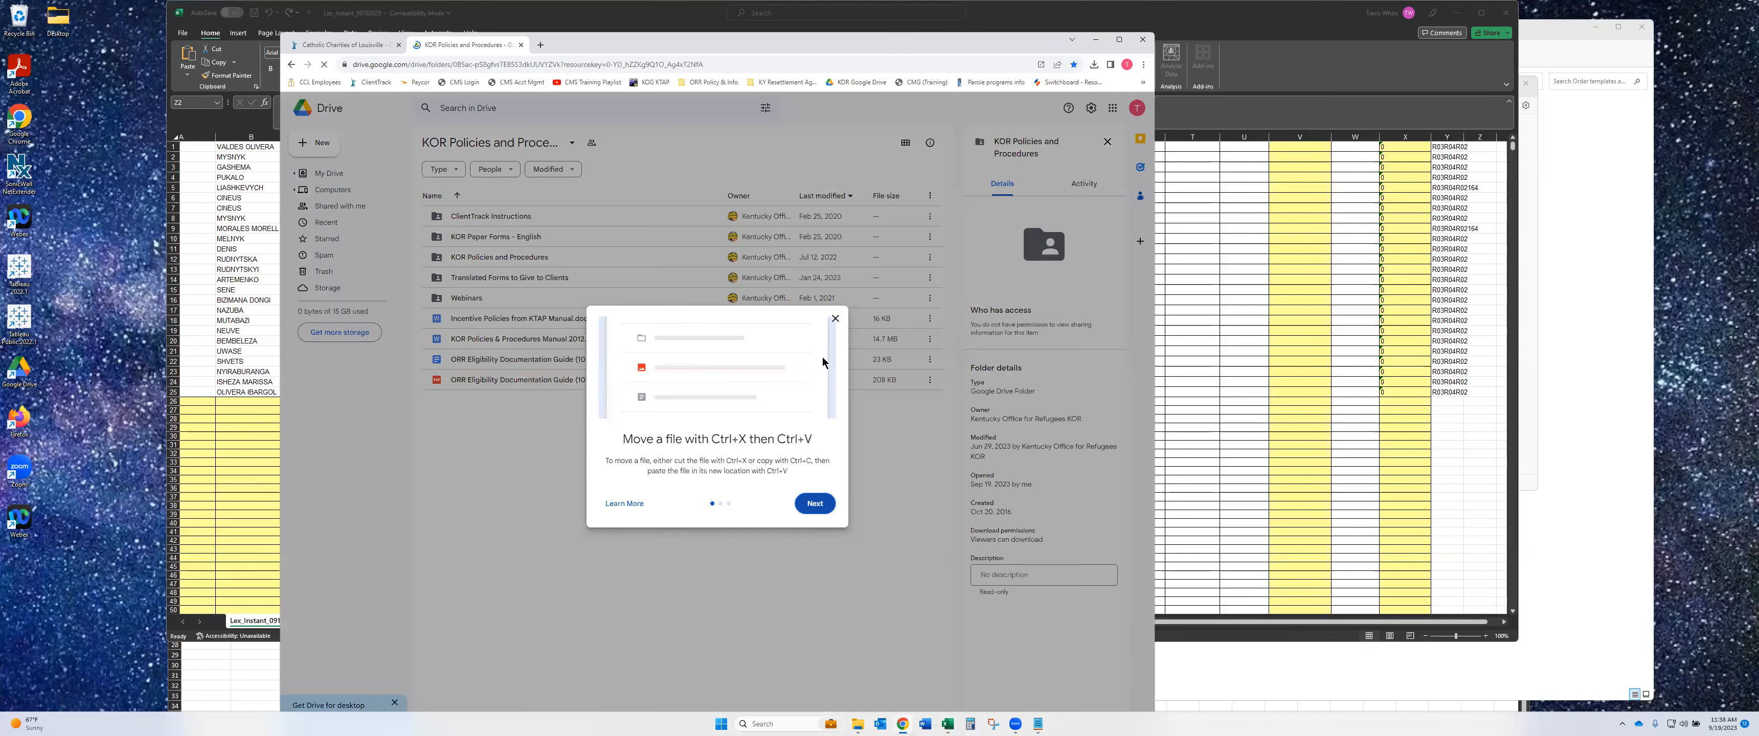
pyautogui.click(834, 318)
pyautogui.doubleClick(505, 261)
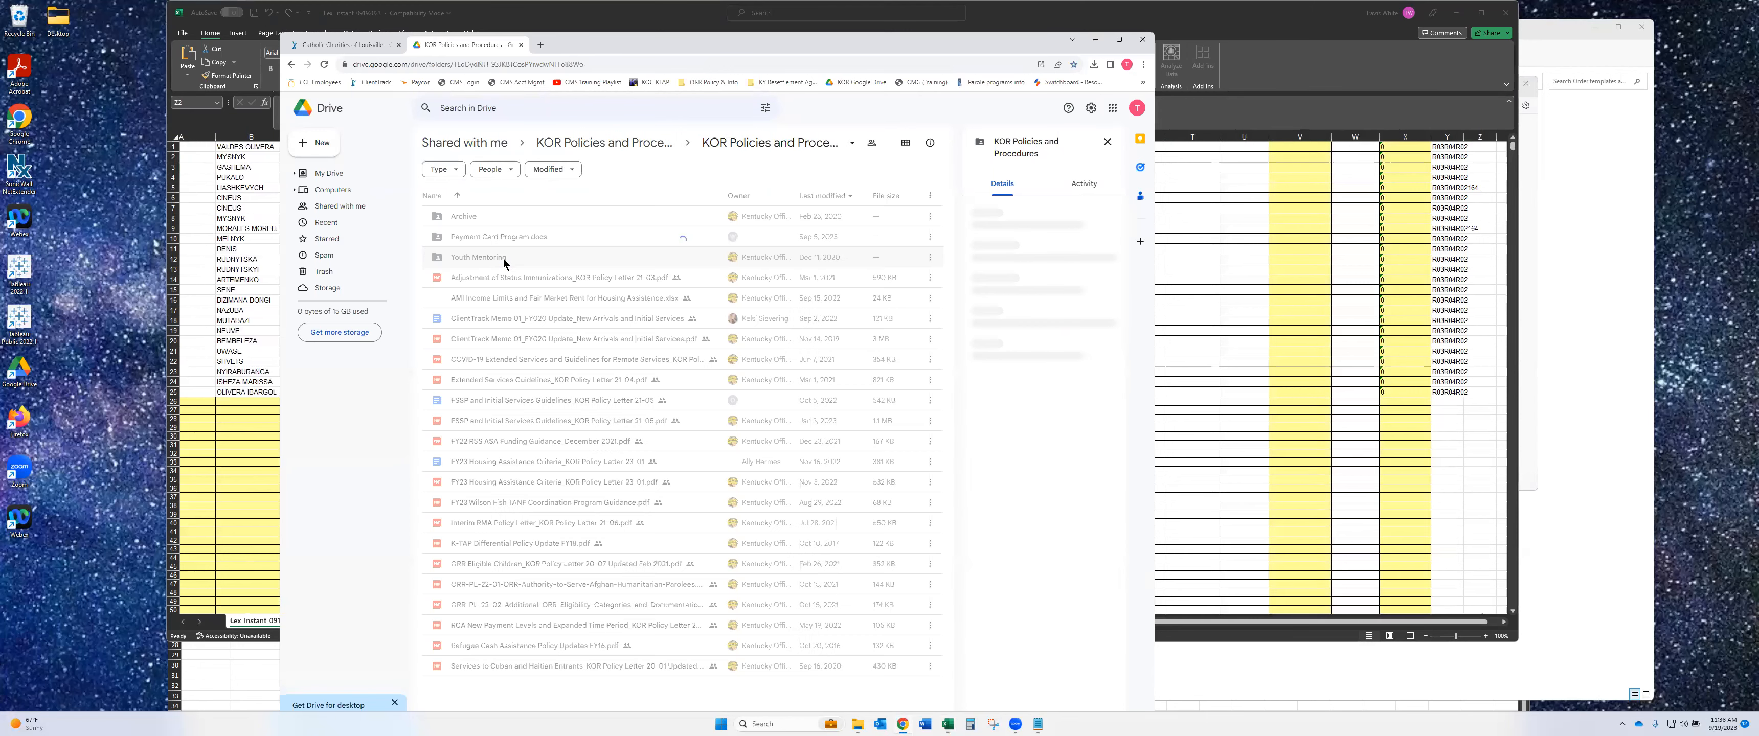
pyautogui.doubleClick(510, 238)
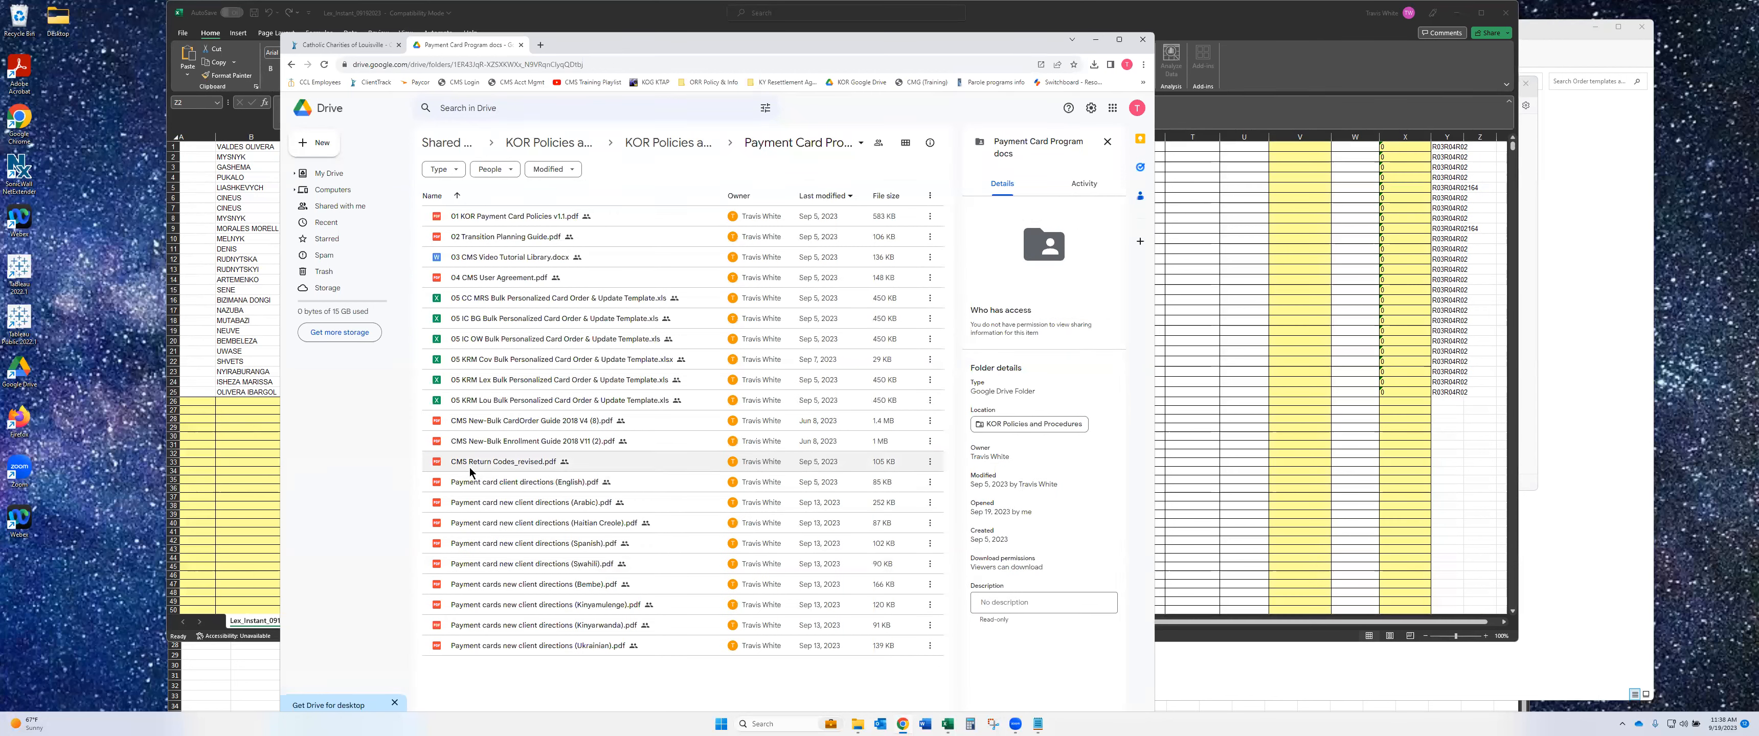
pyautogui.doubleClick(506, 468)
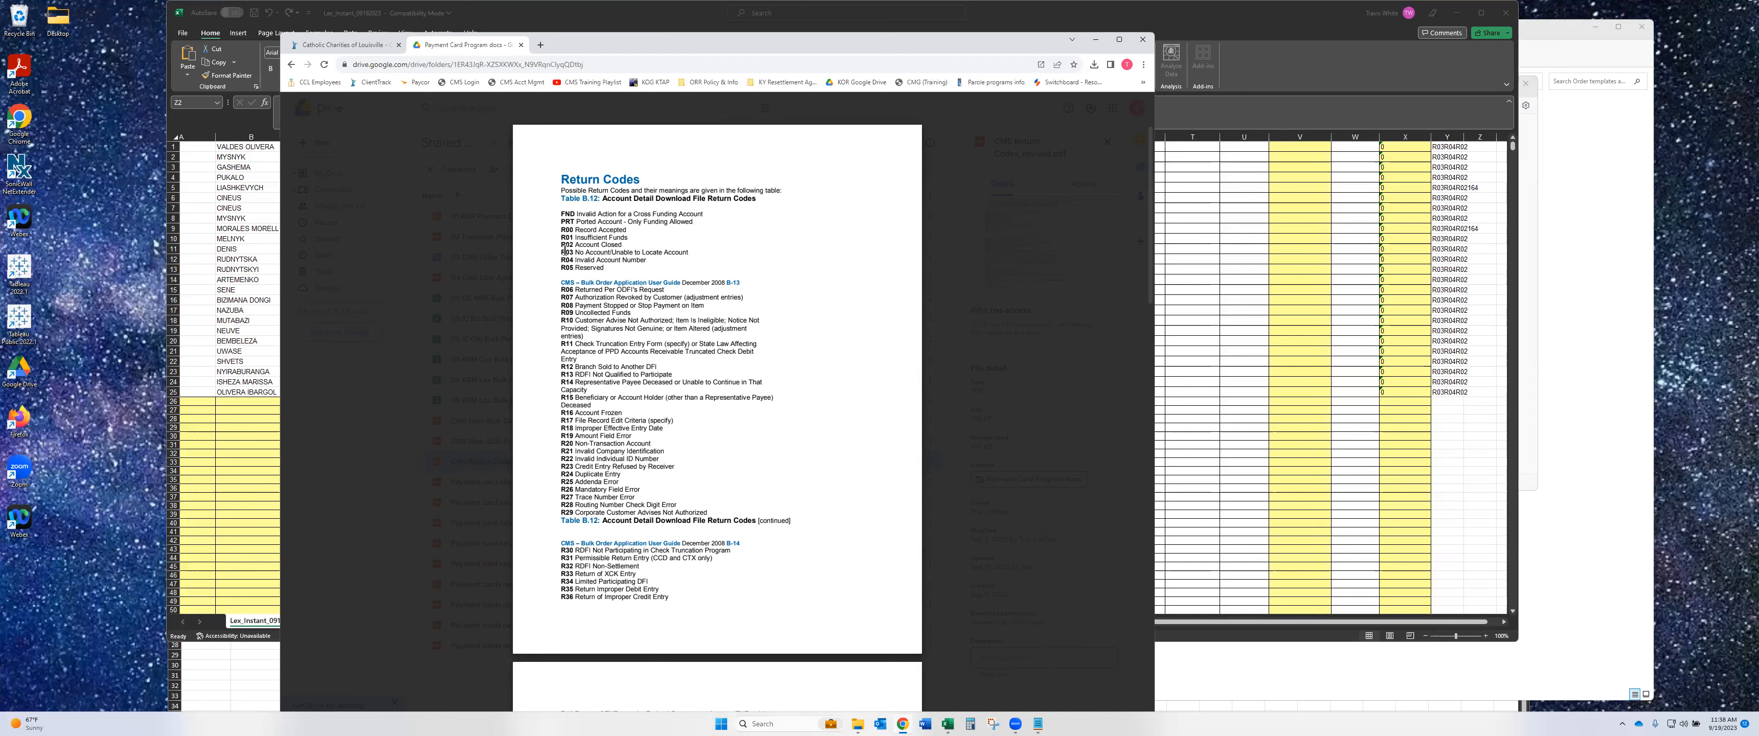
# - Highlight return codes R02–R04 and 016 Invalid InstprogID in the return codes PDF
pyautogui.moveTo(576, 244); pyautogui.dragTo(654, 259)
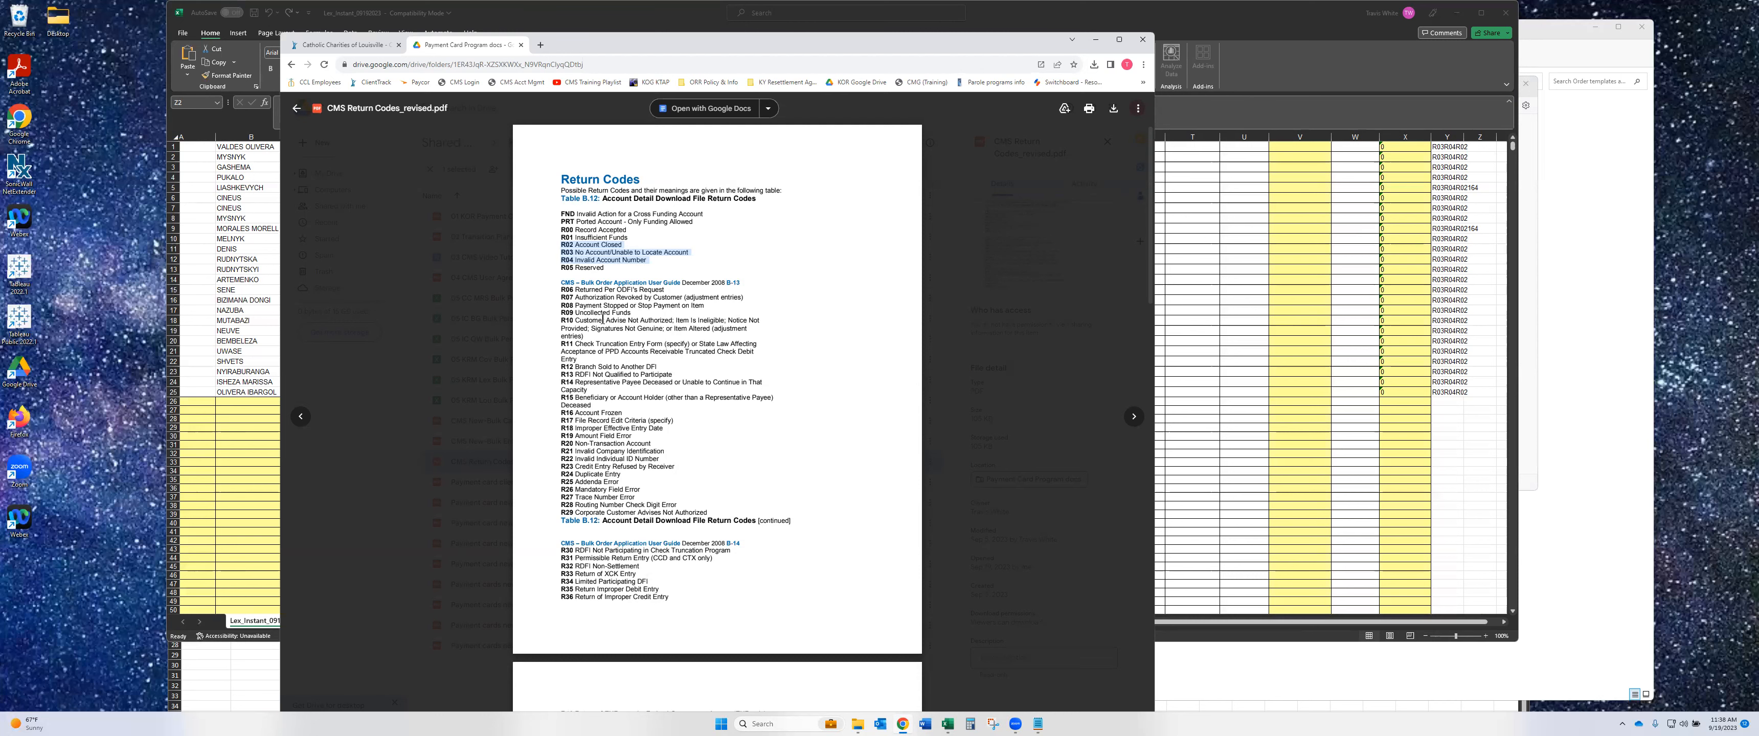
pyautogui.scroll(-10, 603, 319)
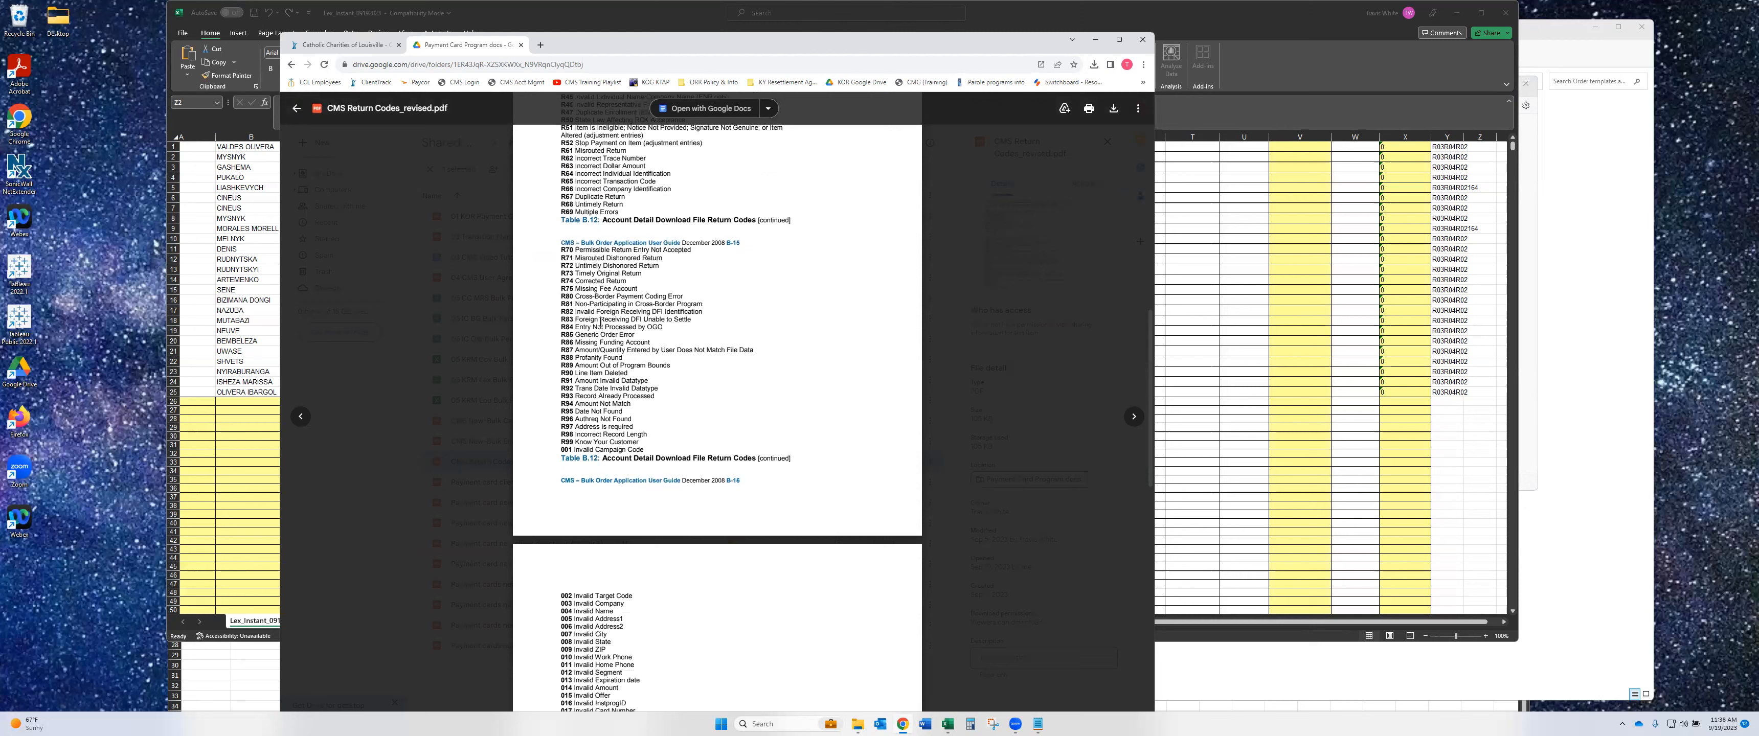
pyautogui.scroll(-10, 600, 319)
pyautogui.scroll(-5, 606, 366)
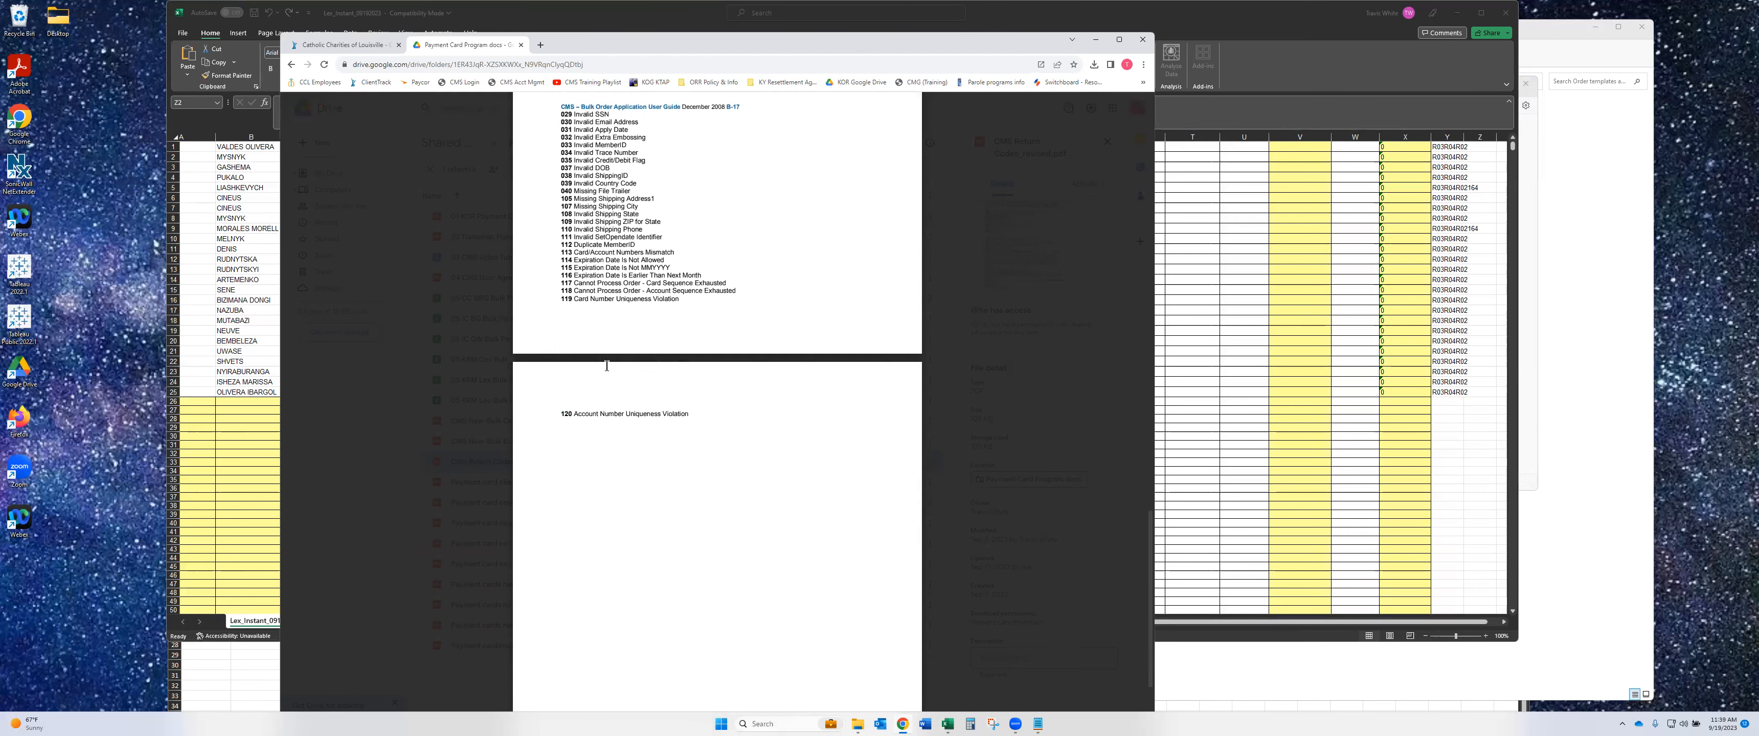
pyautogui.scroll(7, 607, 367)
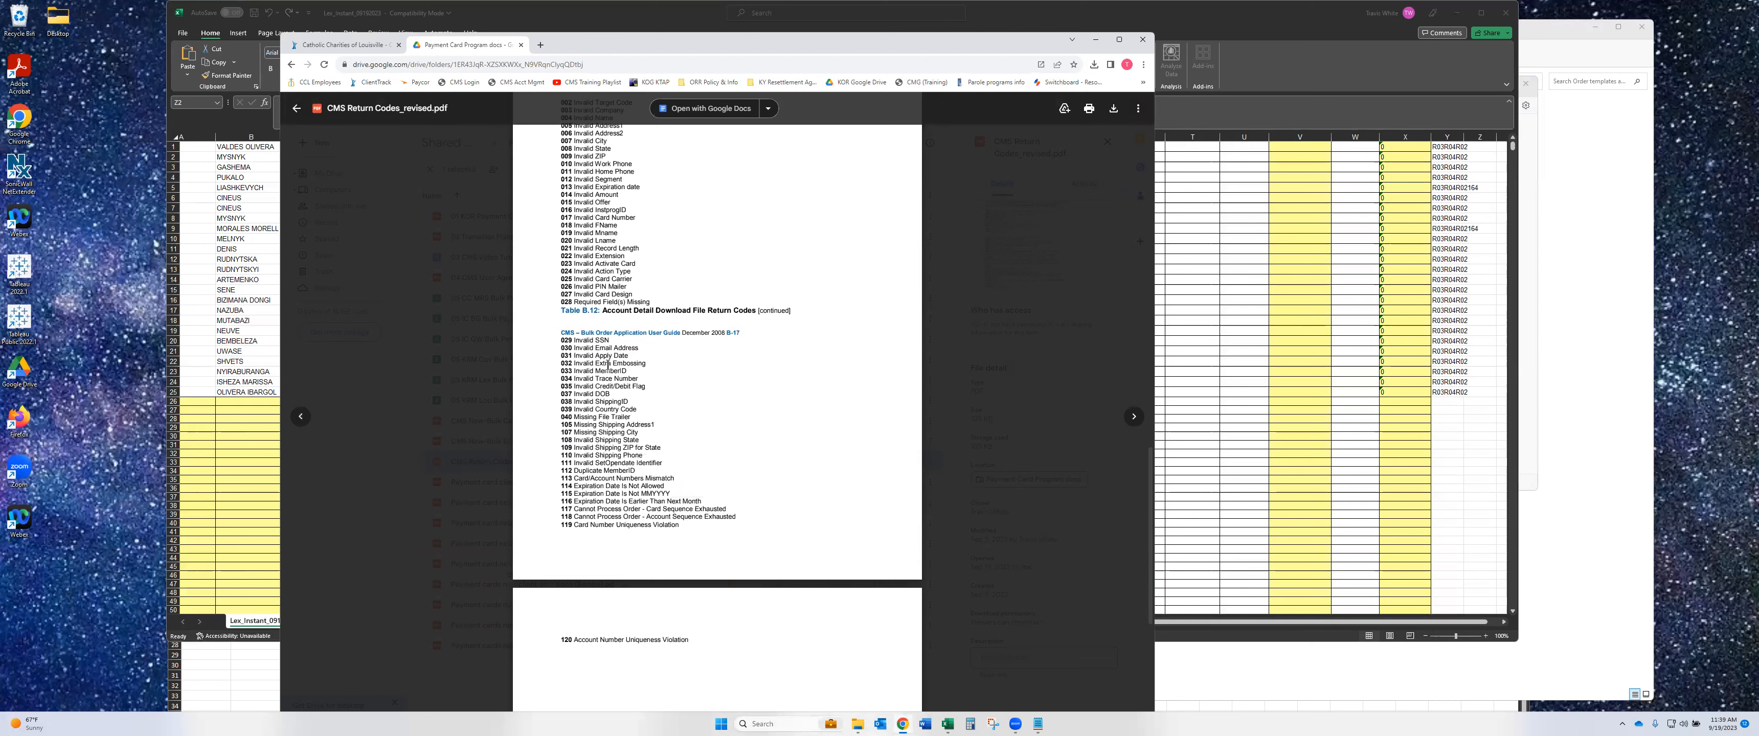
pyautogui.scroll(2, 607, 367)
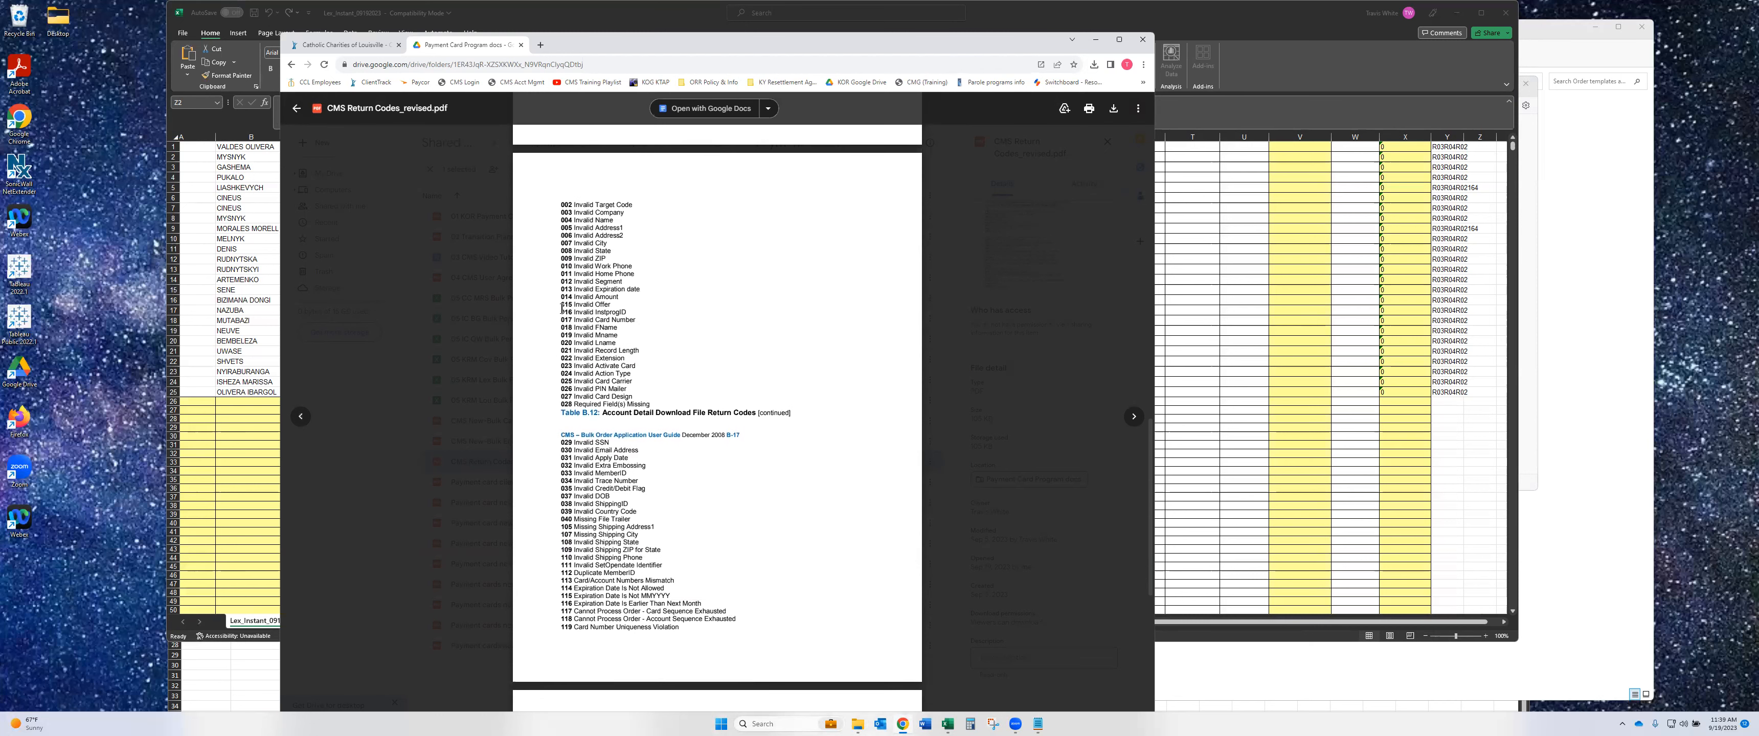
pyautogui.moveTo(561, 312); pyautogui.dragTo(639, 311)
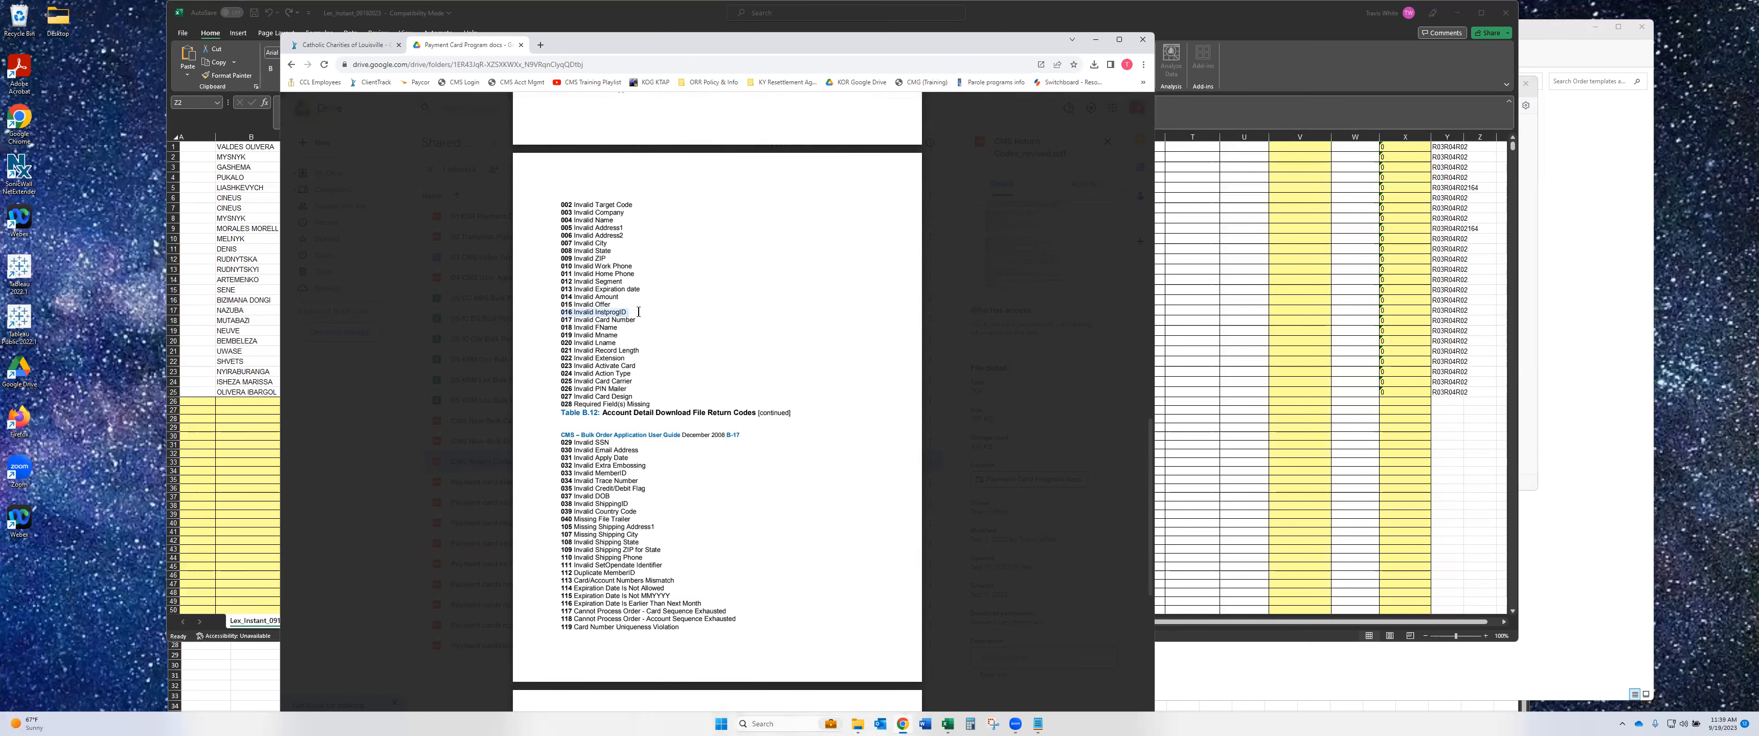
pyautogui.scroll(2, 641, 329)
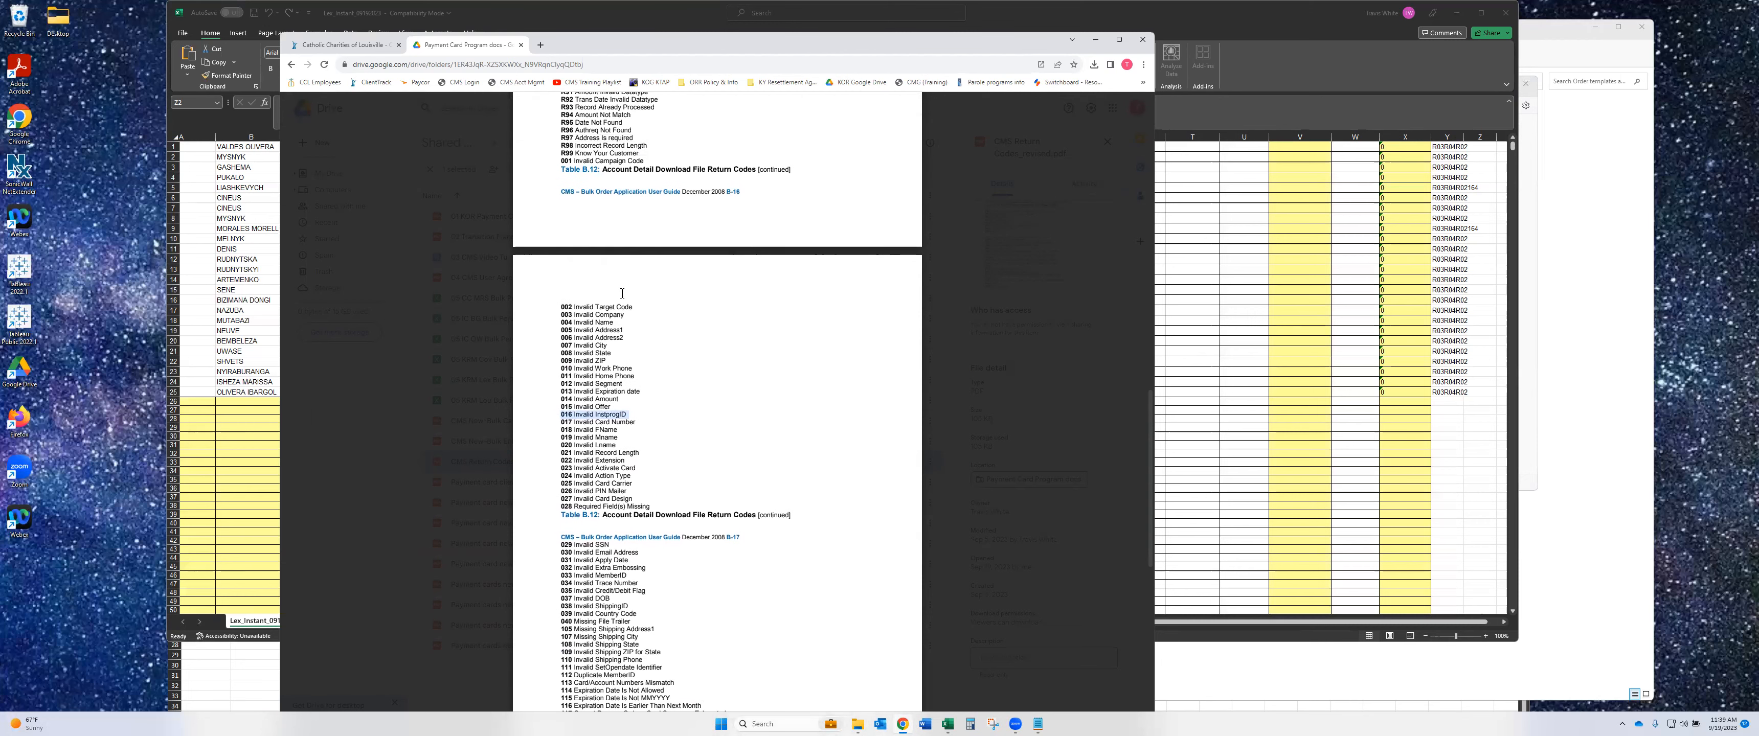
# - Select the trailing codes R04R02164 in cell Y5, then go back to the return codes PDF
pyautogui.click(1479, 188)
pyautogui.click(1477, 189)
pyautogui.press('Left')
pyautogui.moveTo(324, 104); pyautogui.dragTo(291, 105)
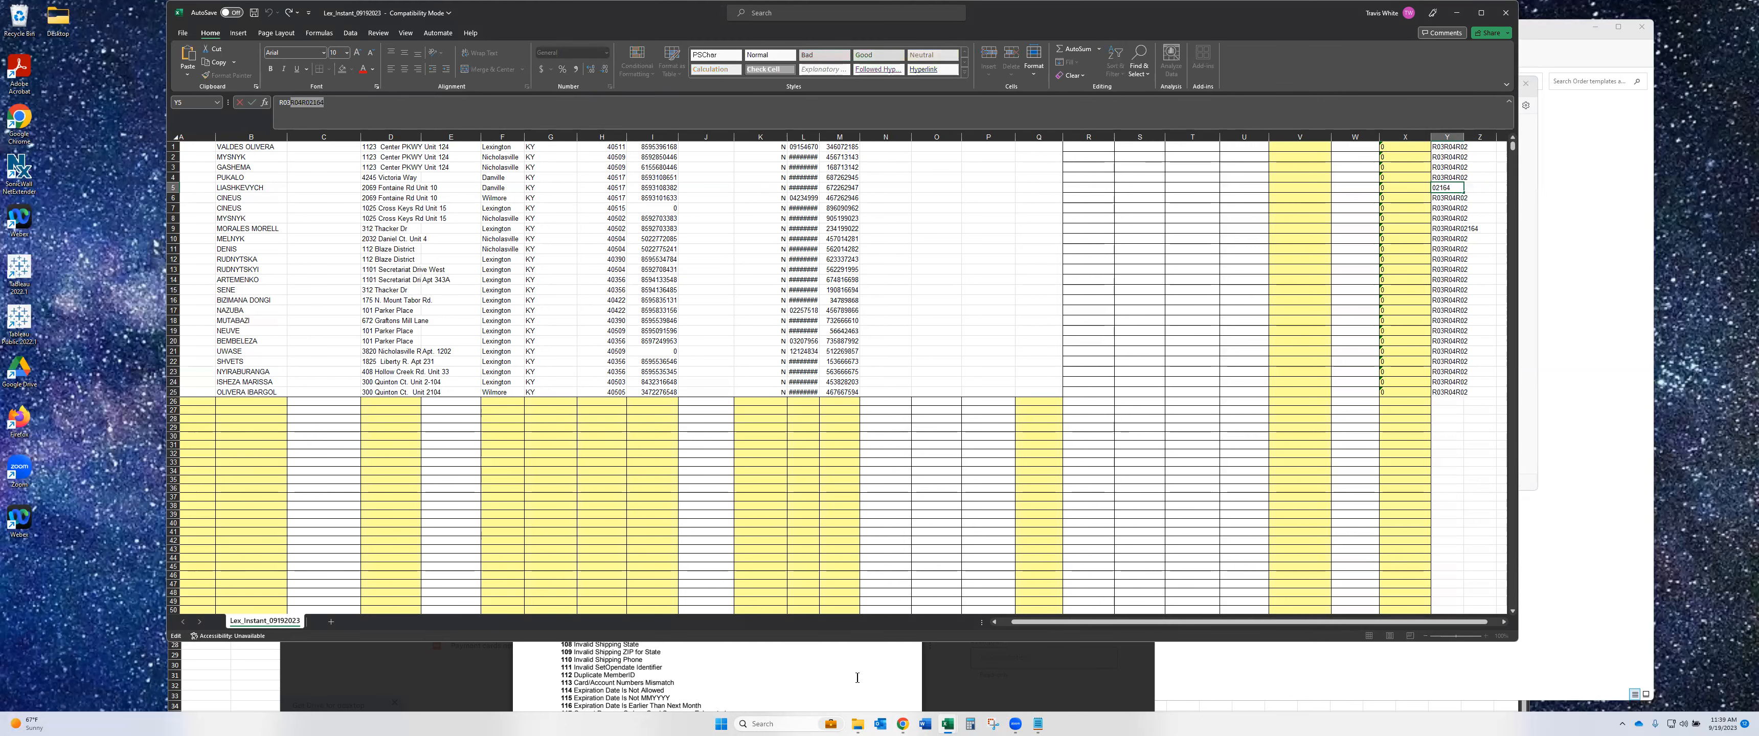
pyautogui.click(857, 677)
pyautogui.scroll(-5, 666, 590)
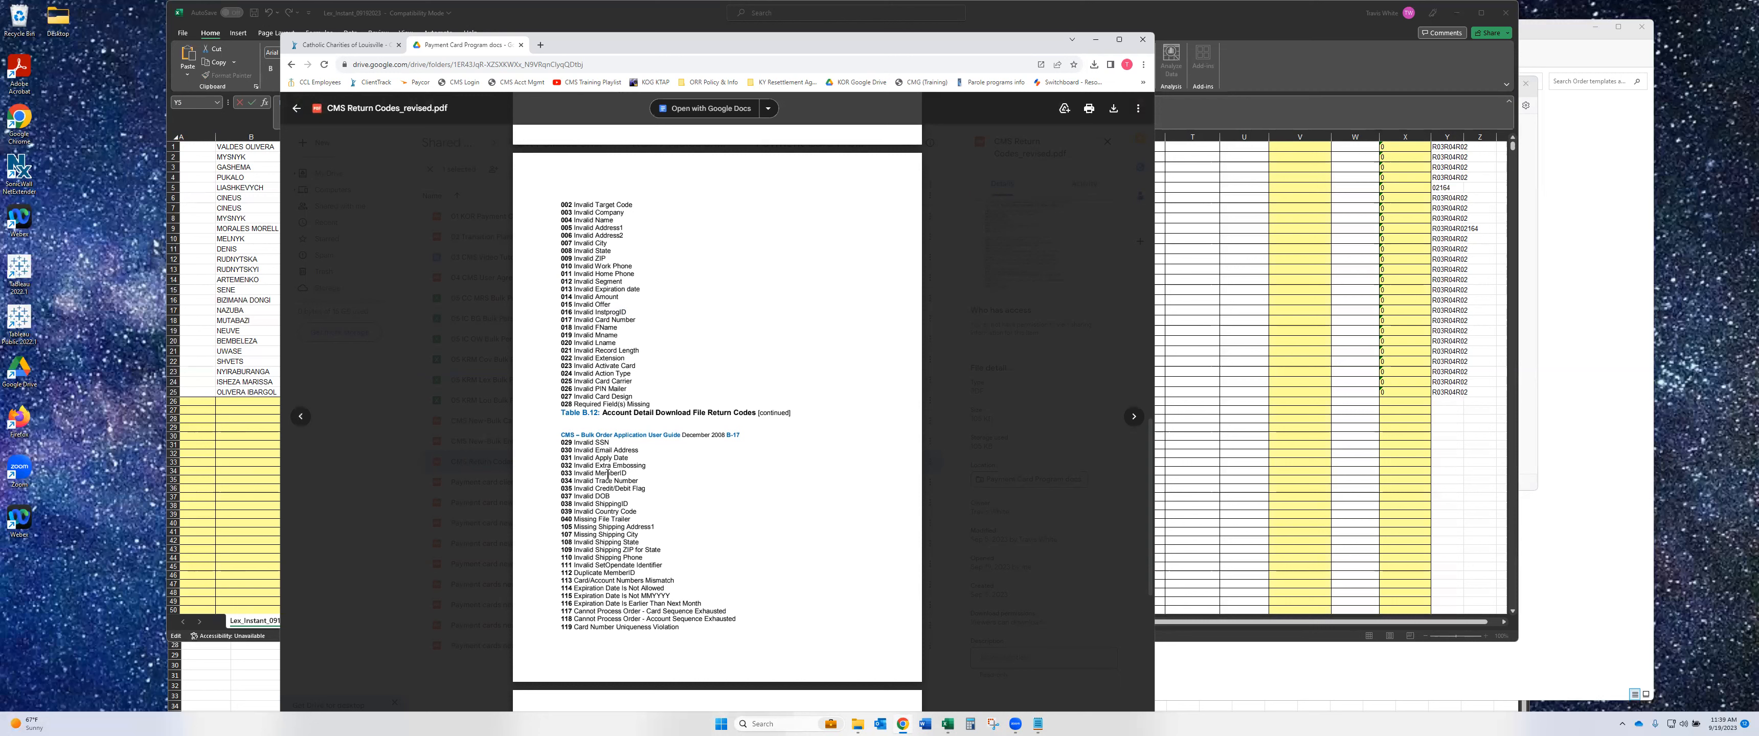
# - Go to the Fiserv Card Management System home page using the CMS Login bookmark
pyautogui.scroll(1, 584, 476)
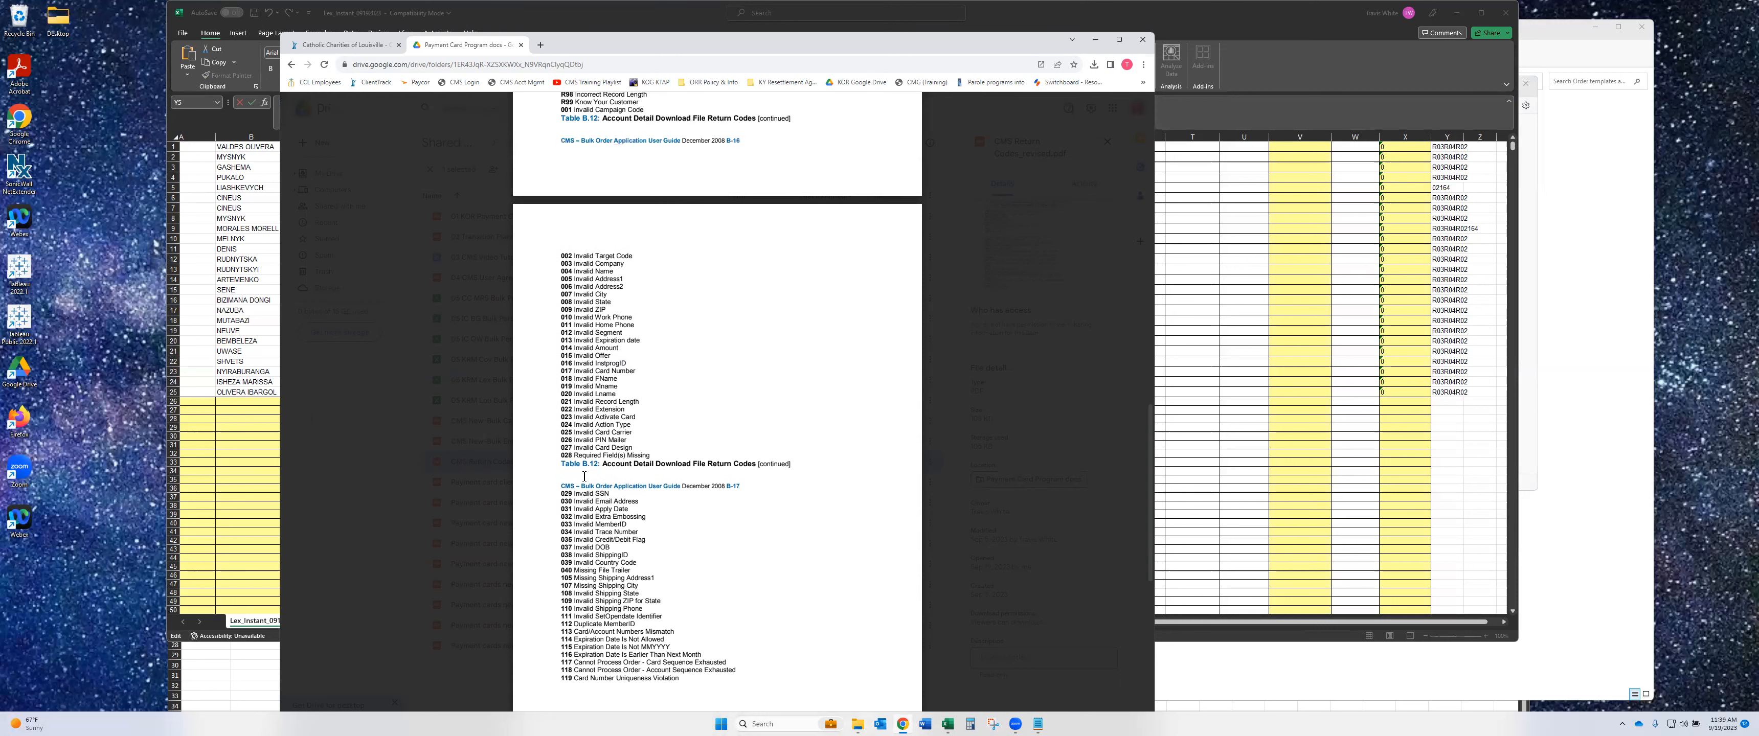
pyautogui.click(1288, 362)
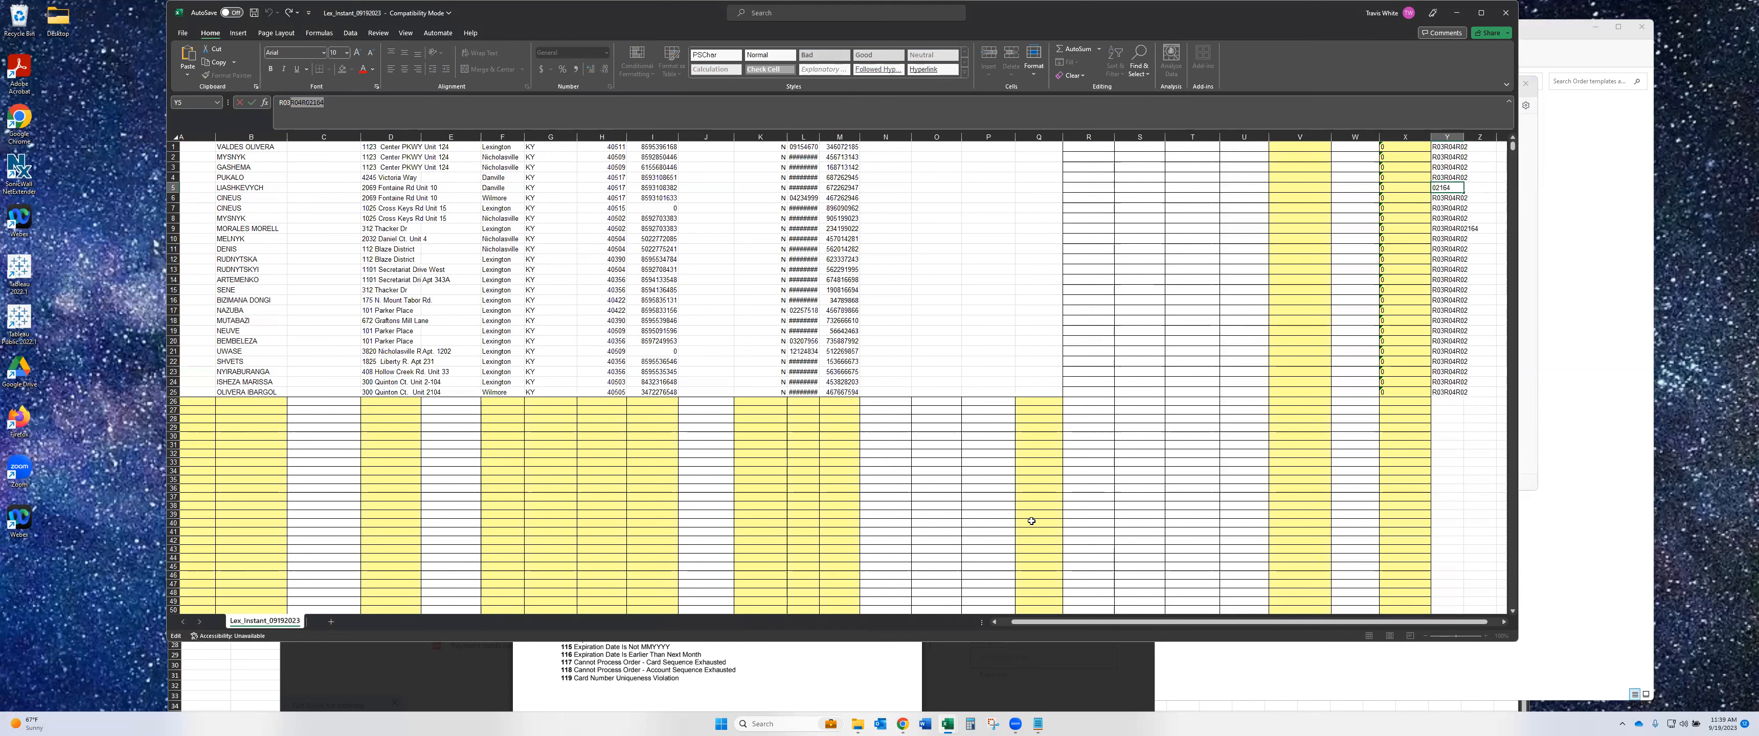
pyautogui.click(903, 724)
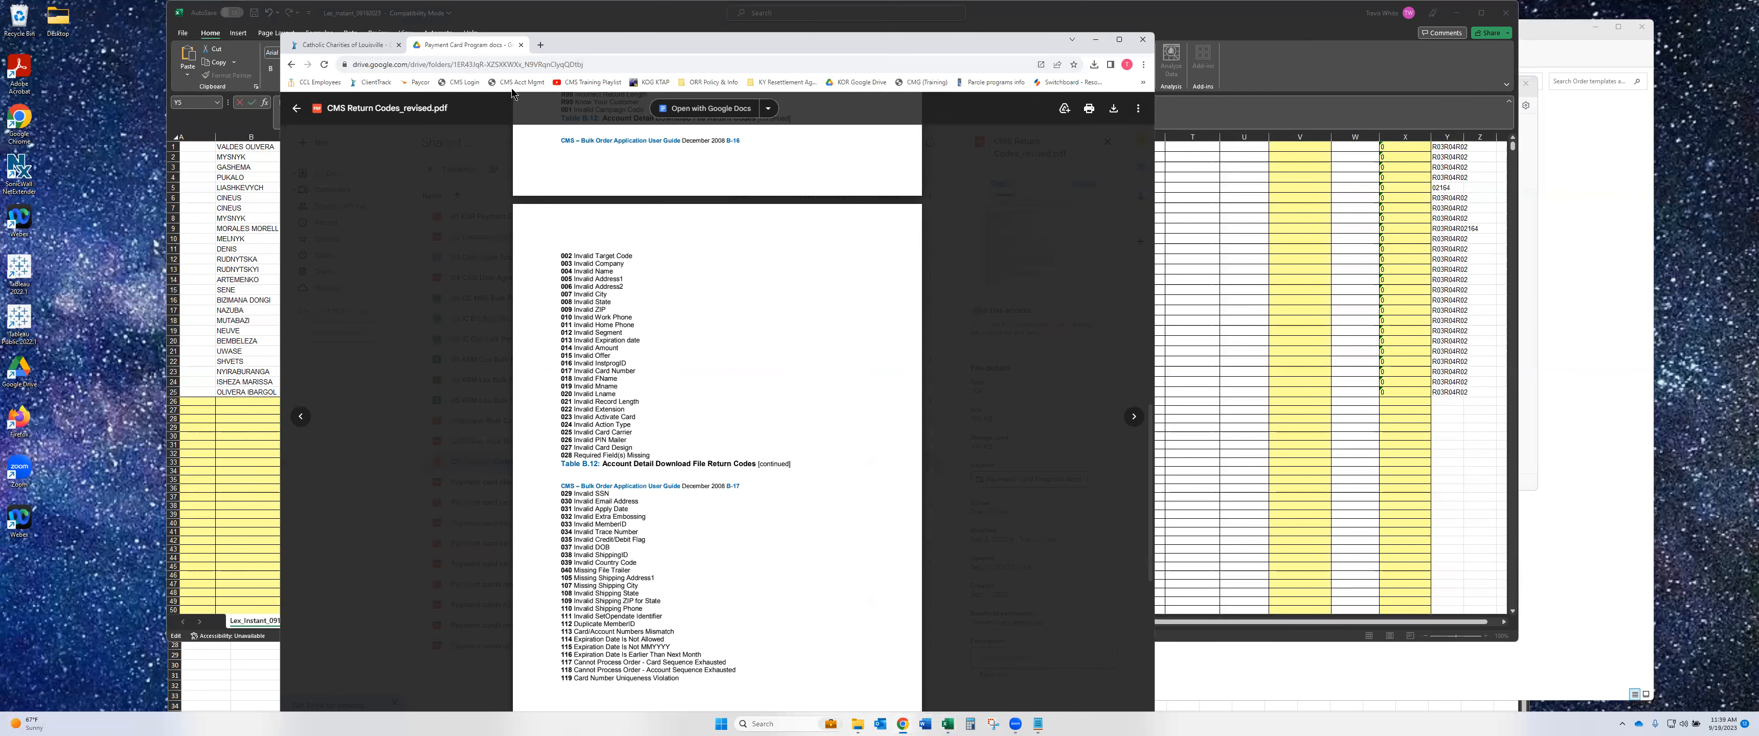
pyautogui.click(460, 82)
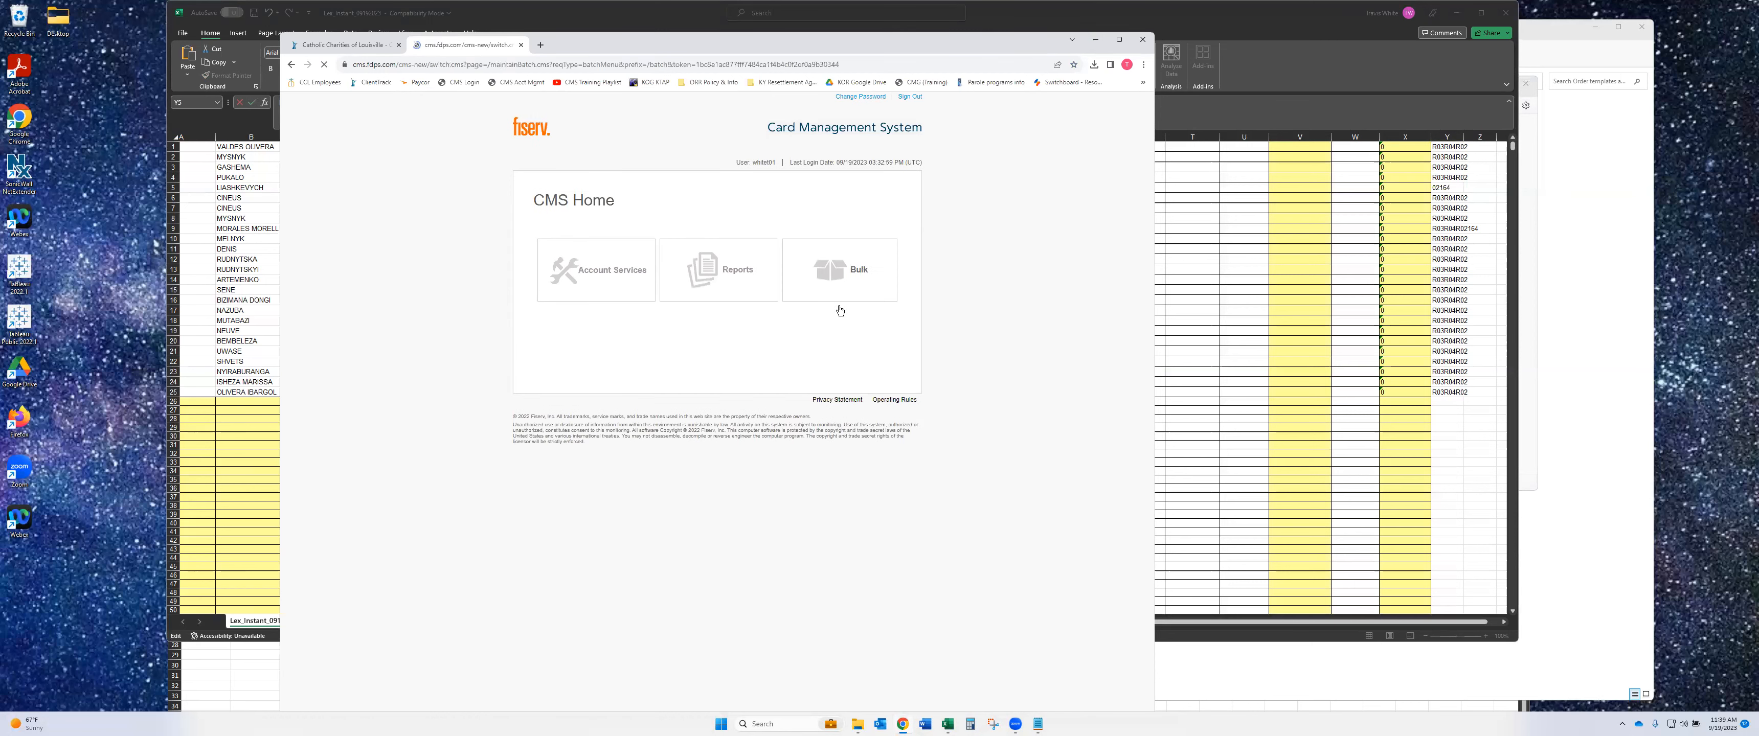
# - Find the Catholic Charities of Louisville Inc order under Bulk > Maintain Orders and open its exceptions line item
pyautogui.click(633, 207)
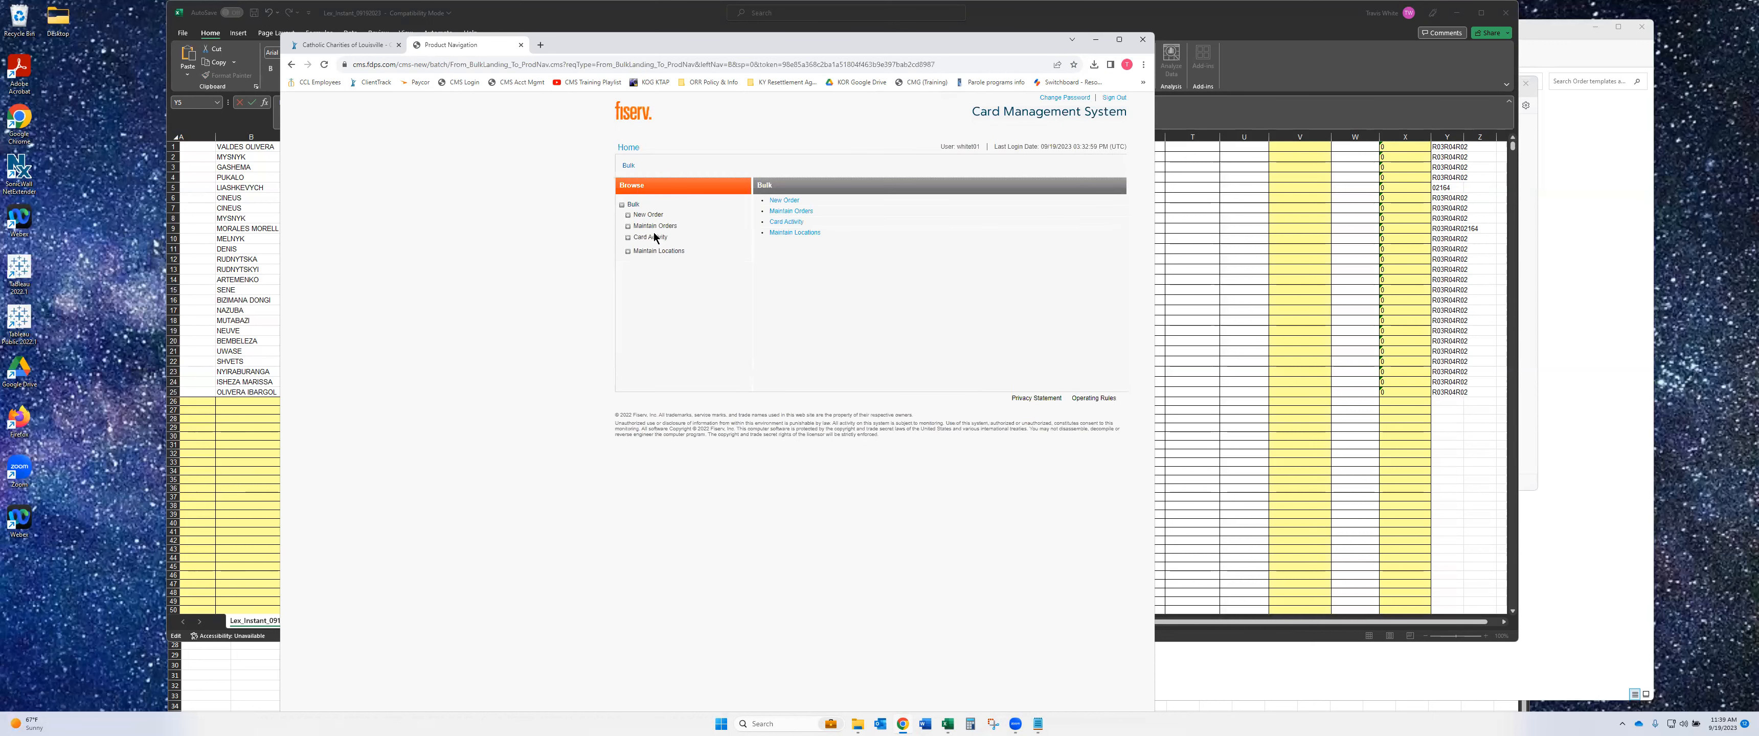
pyautogui.click(637, 226)
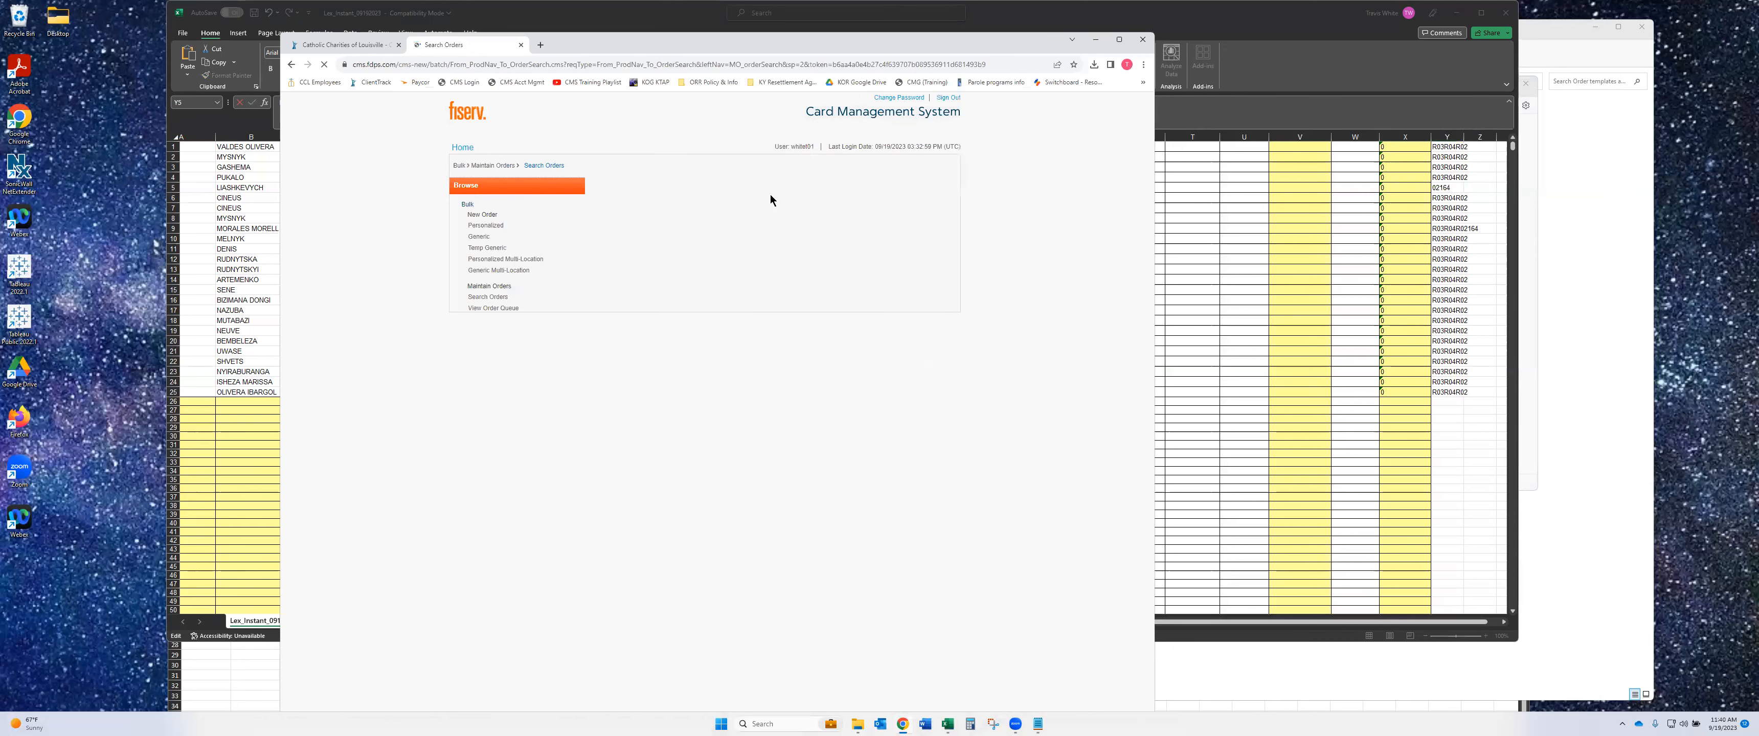
pyautogui.click(592, 201)
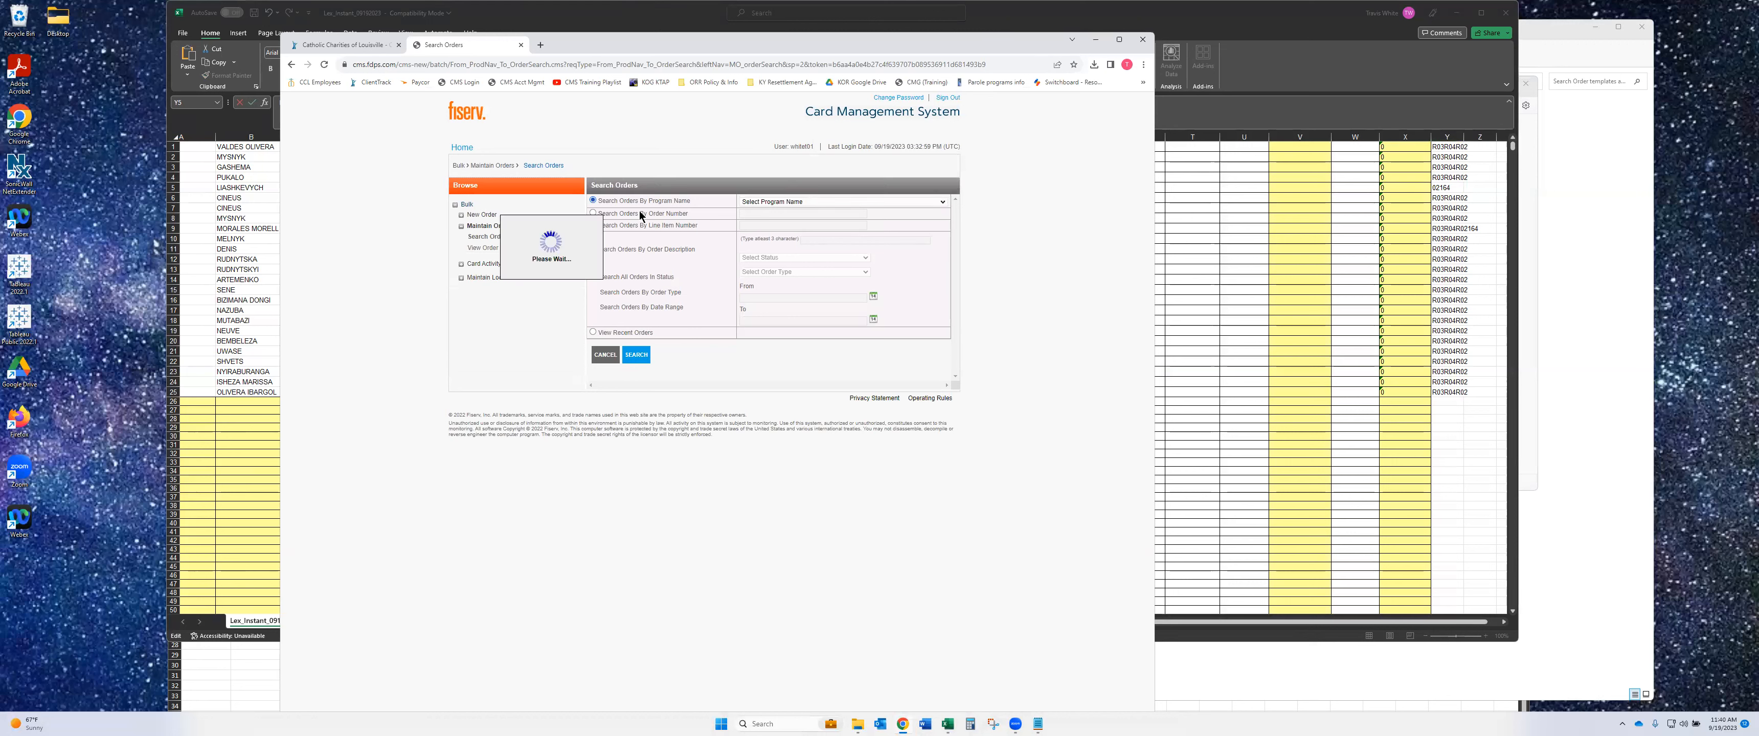
pyautogui.click(772, 202)
pyautogui.click(773, 218)
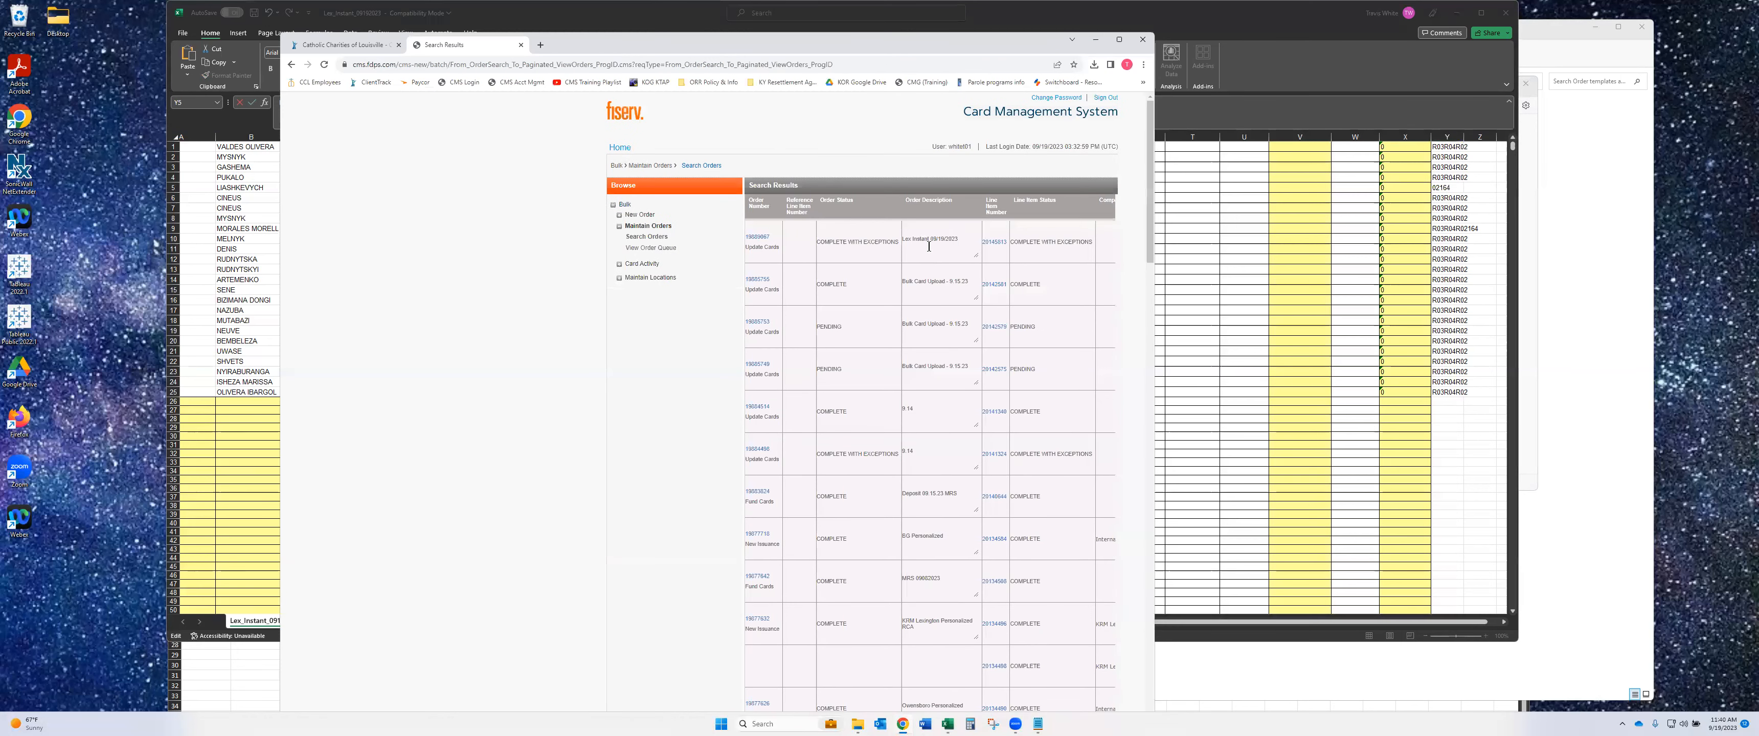
pyautogui.click(994, 242)
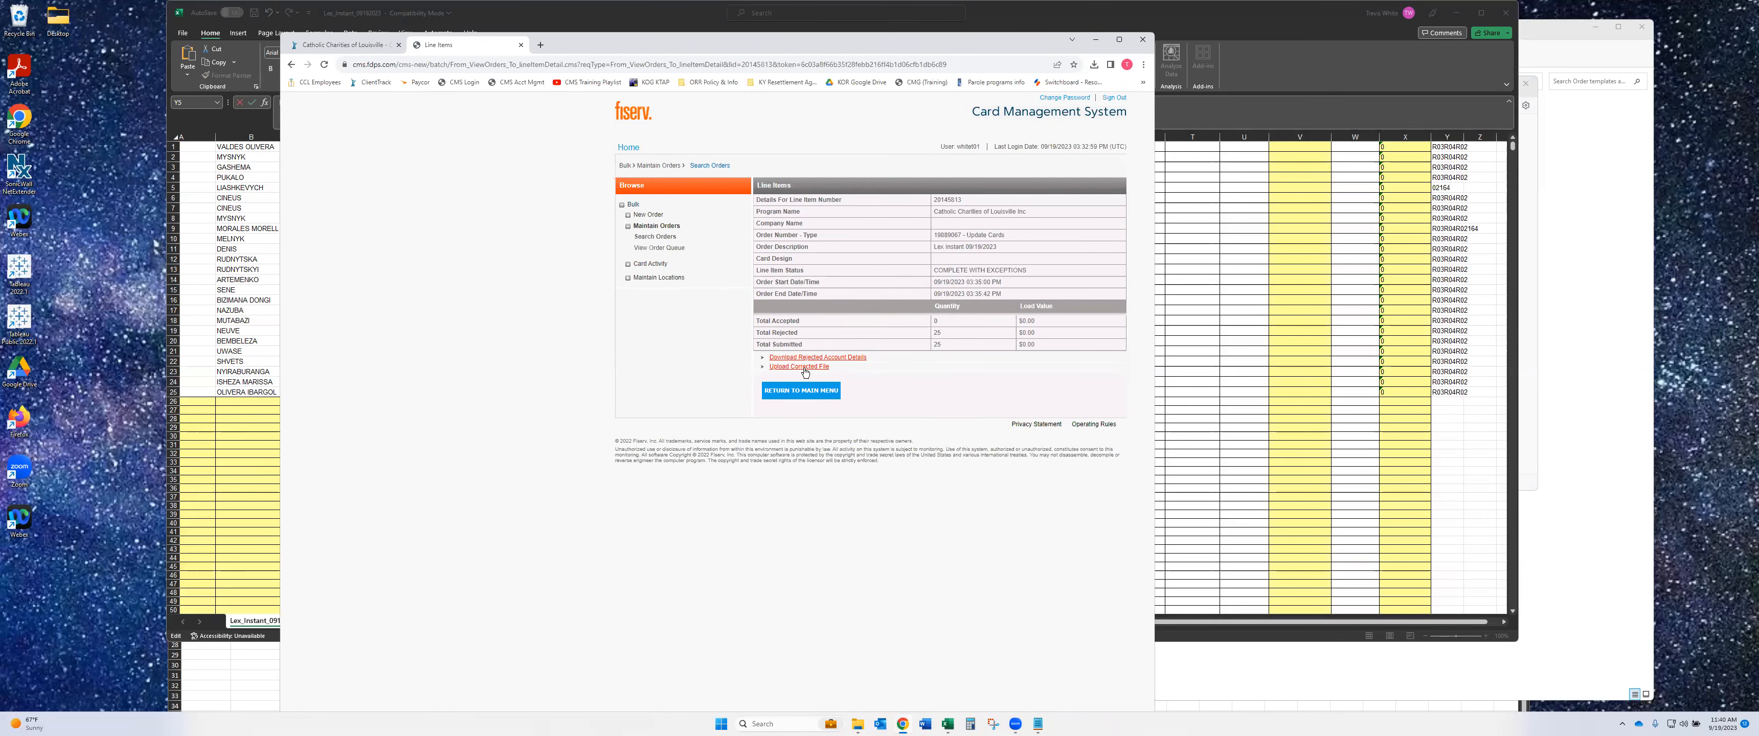
pyautogui.click(1317, 274)
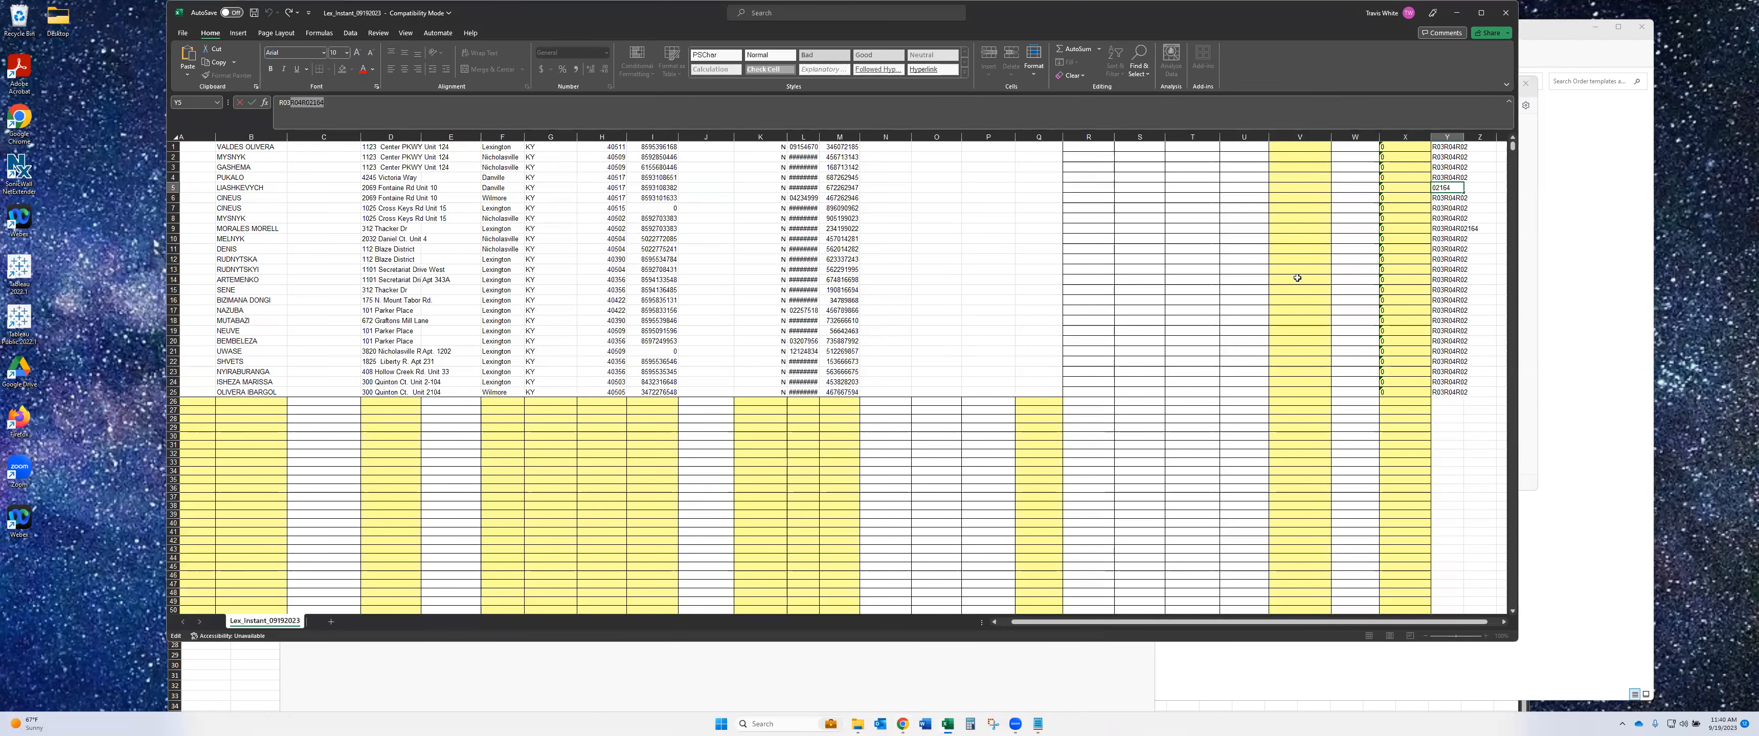
pyautogui.moveTo(1289, 158); pyautogui.dragTo(1292, 381)
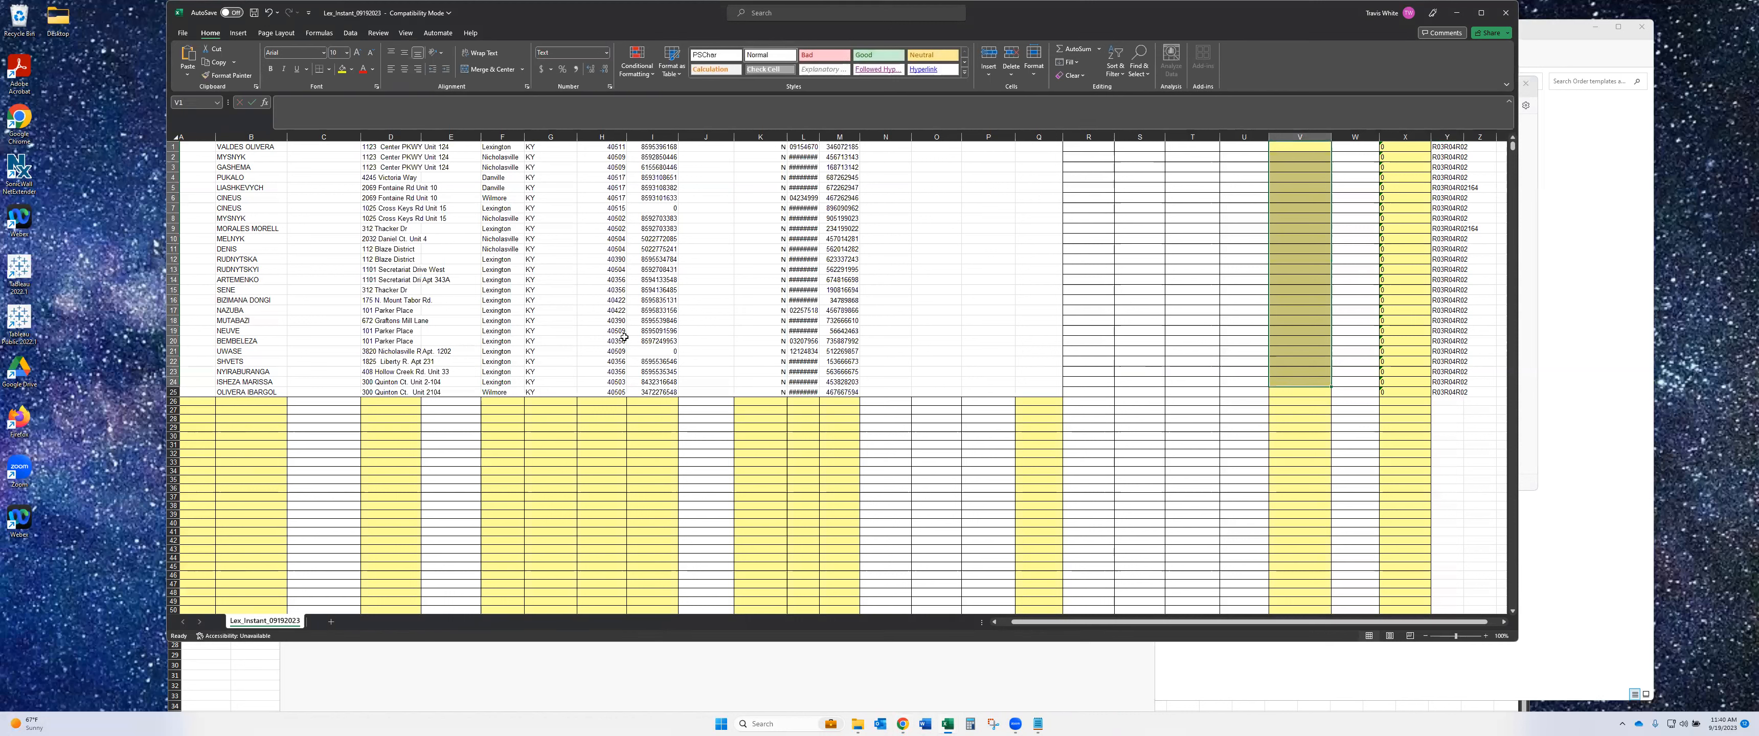
pyautogui.click(669, 207)
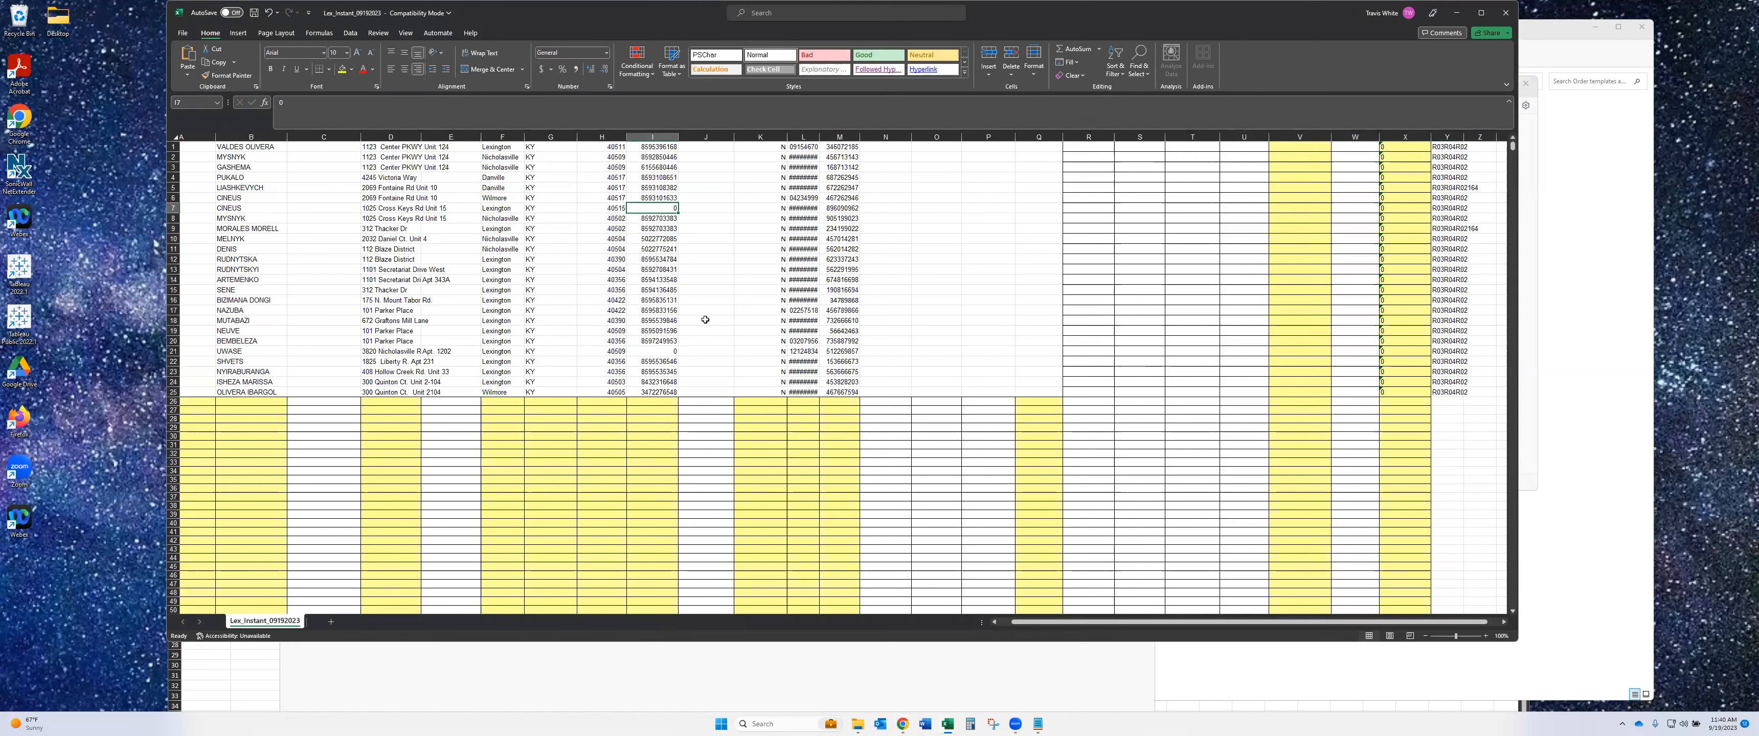
pyautogui.write('1111111111')
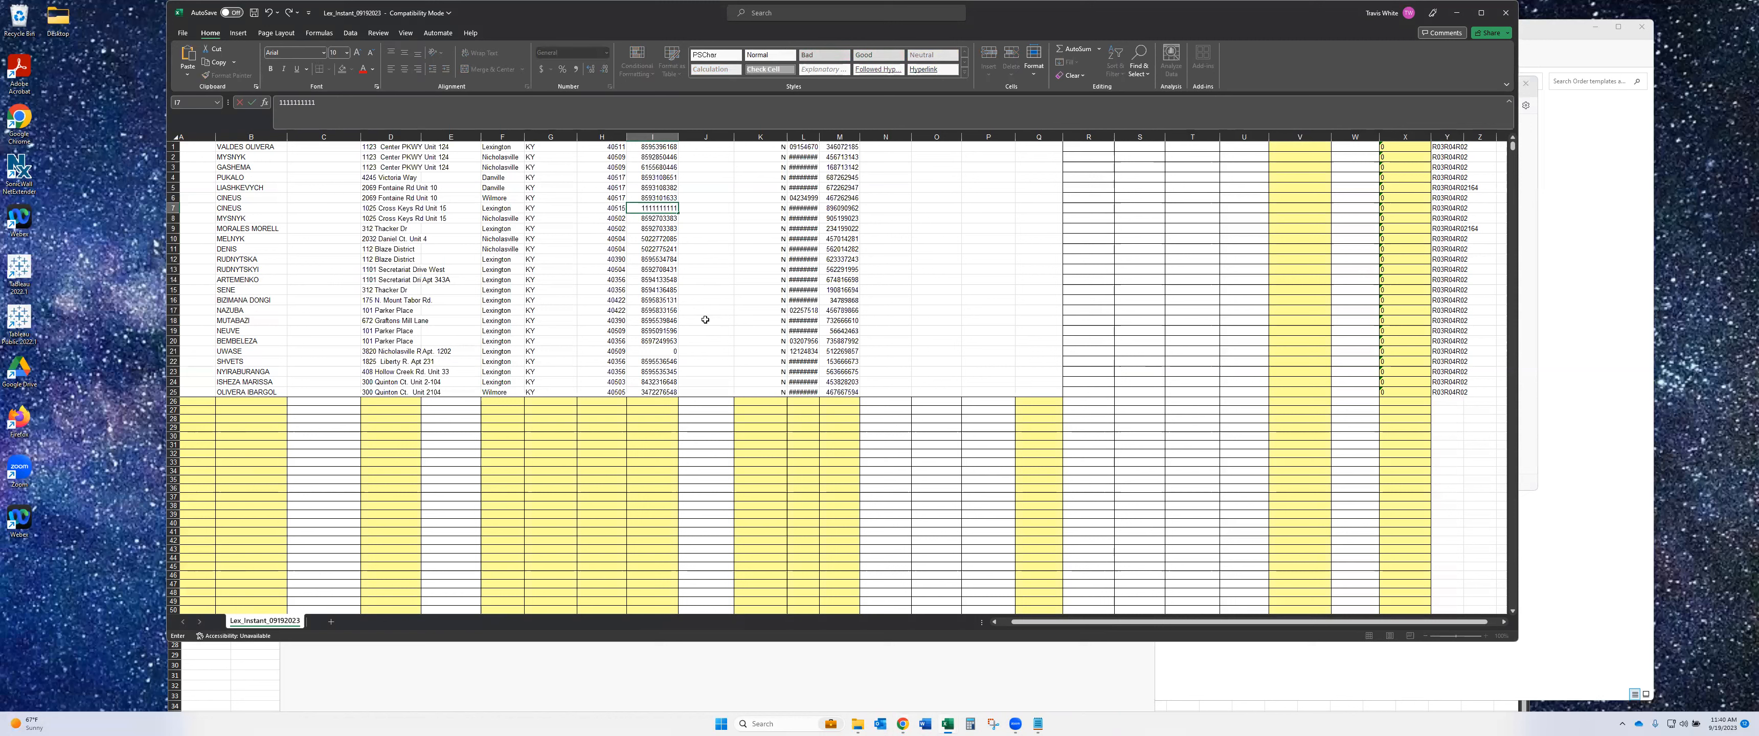
pyautogui.press('Return')
pyautogui.click(649, 208)
pyautogui.hotkey('ctrl', 'c')
pyautogui.click(656, 351)
pyautogui.hotkey('ctrl', 'v')
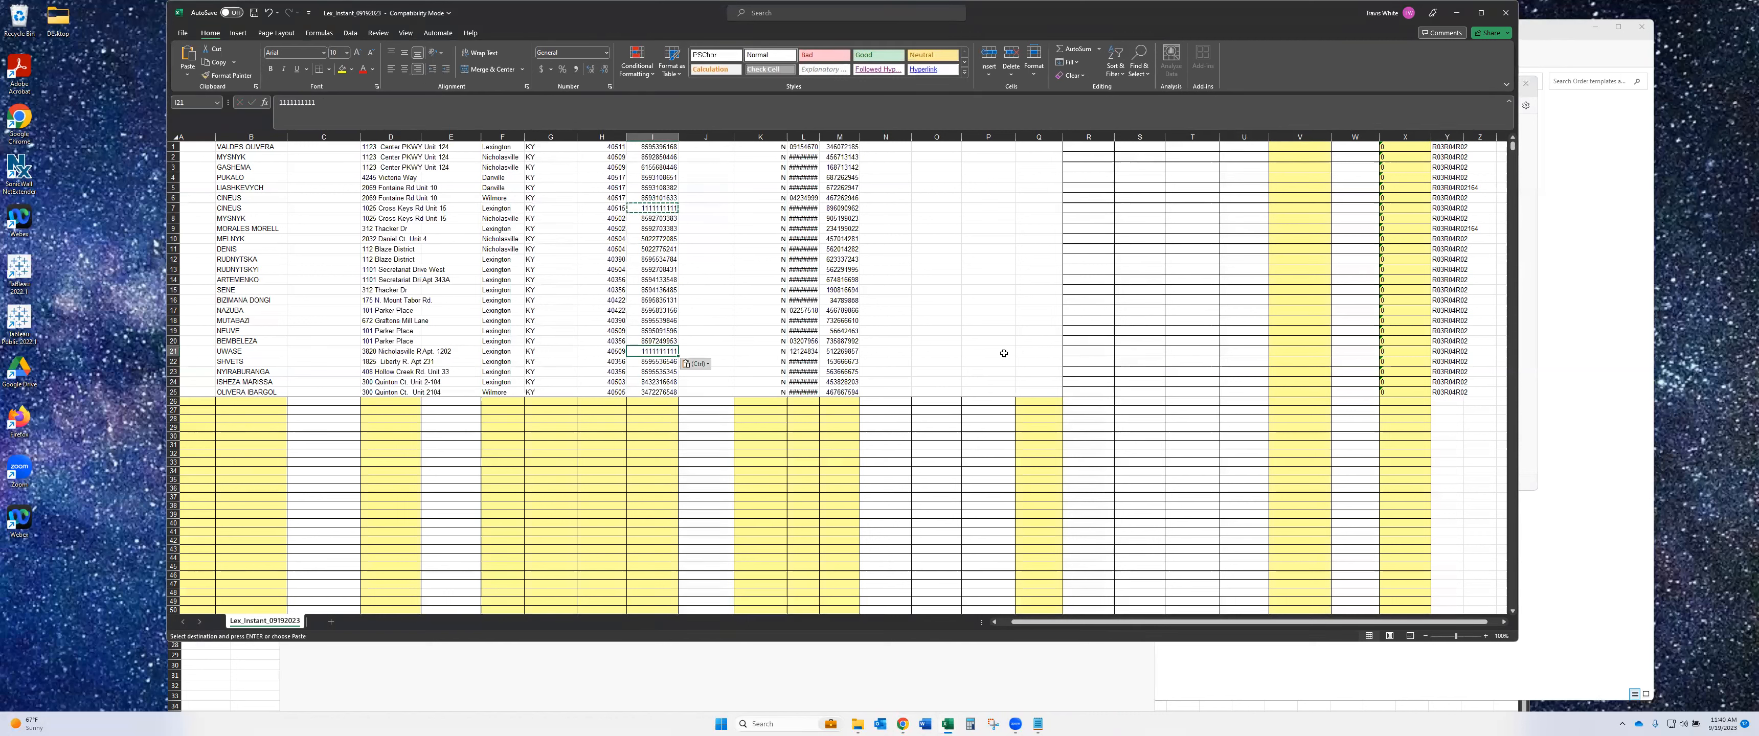
# - Check the dates in L17, L1 and L6, review rows 9 and 10, and return to CMS
pyautogui.click(805, 309)
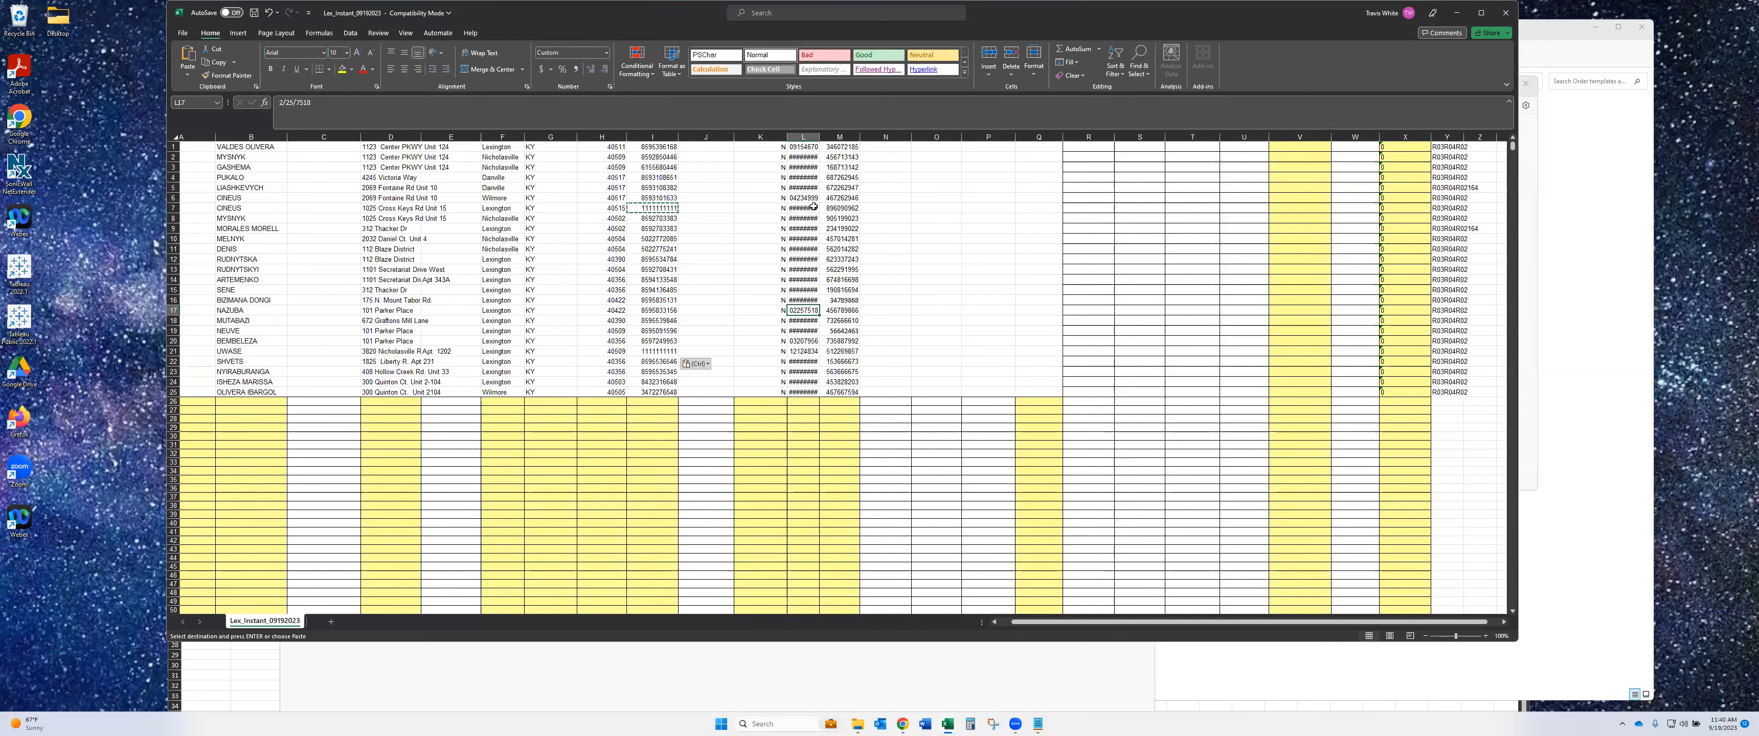
pyautogui.click(816, 148)
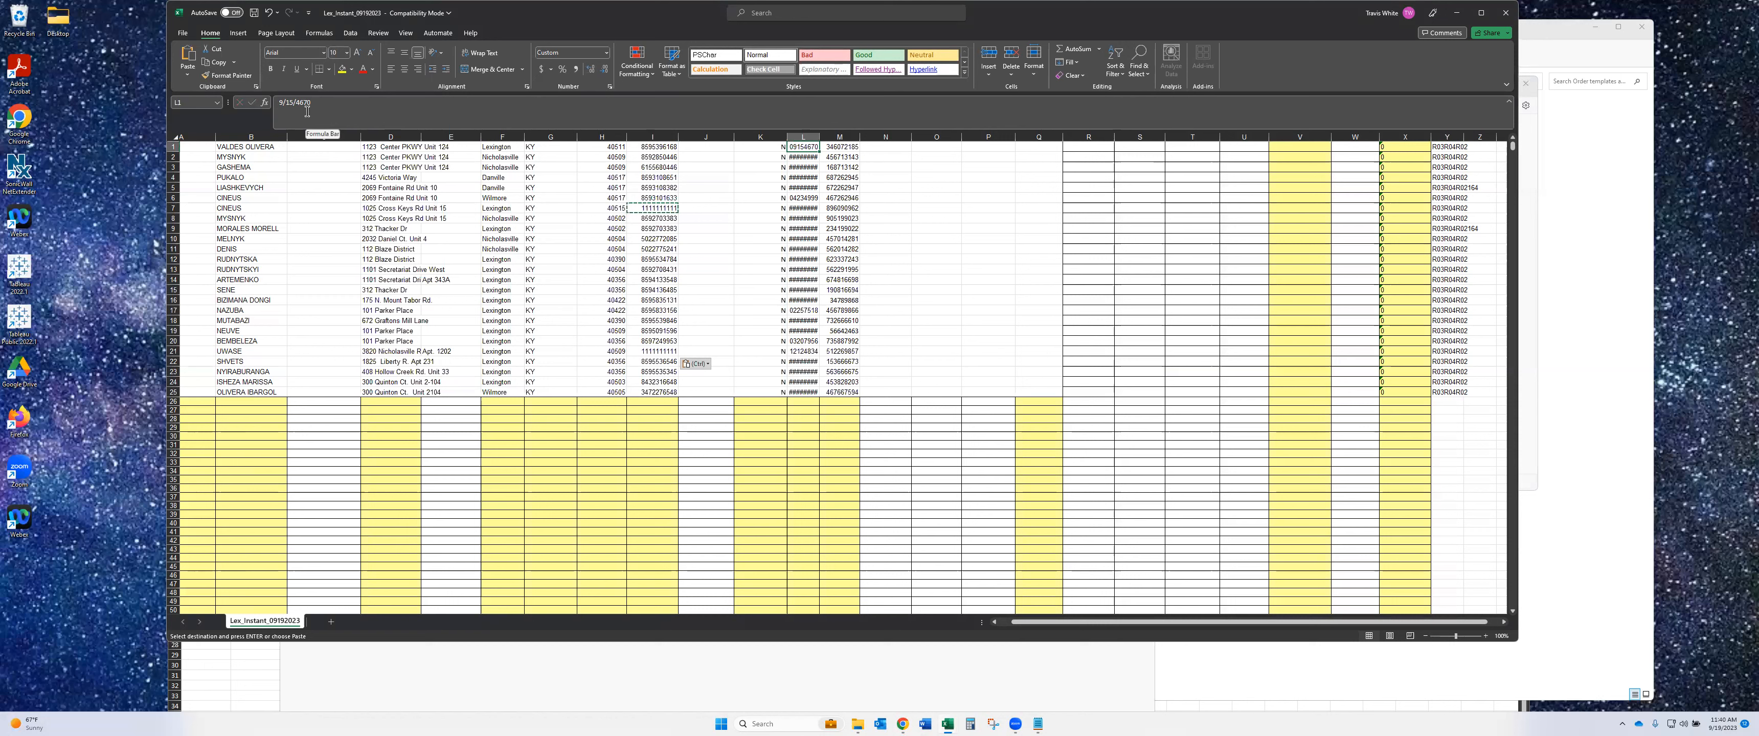
pyautogui.click(809, 197)
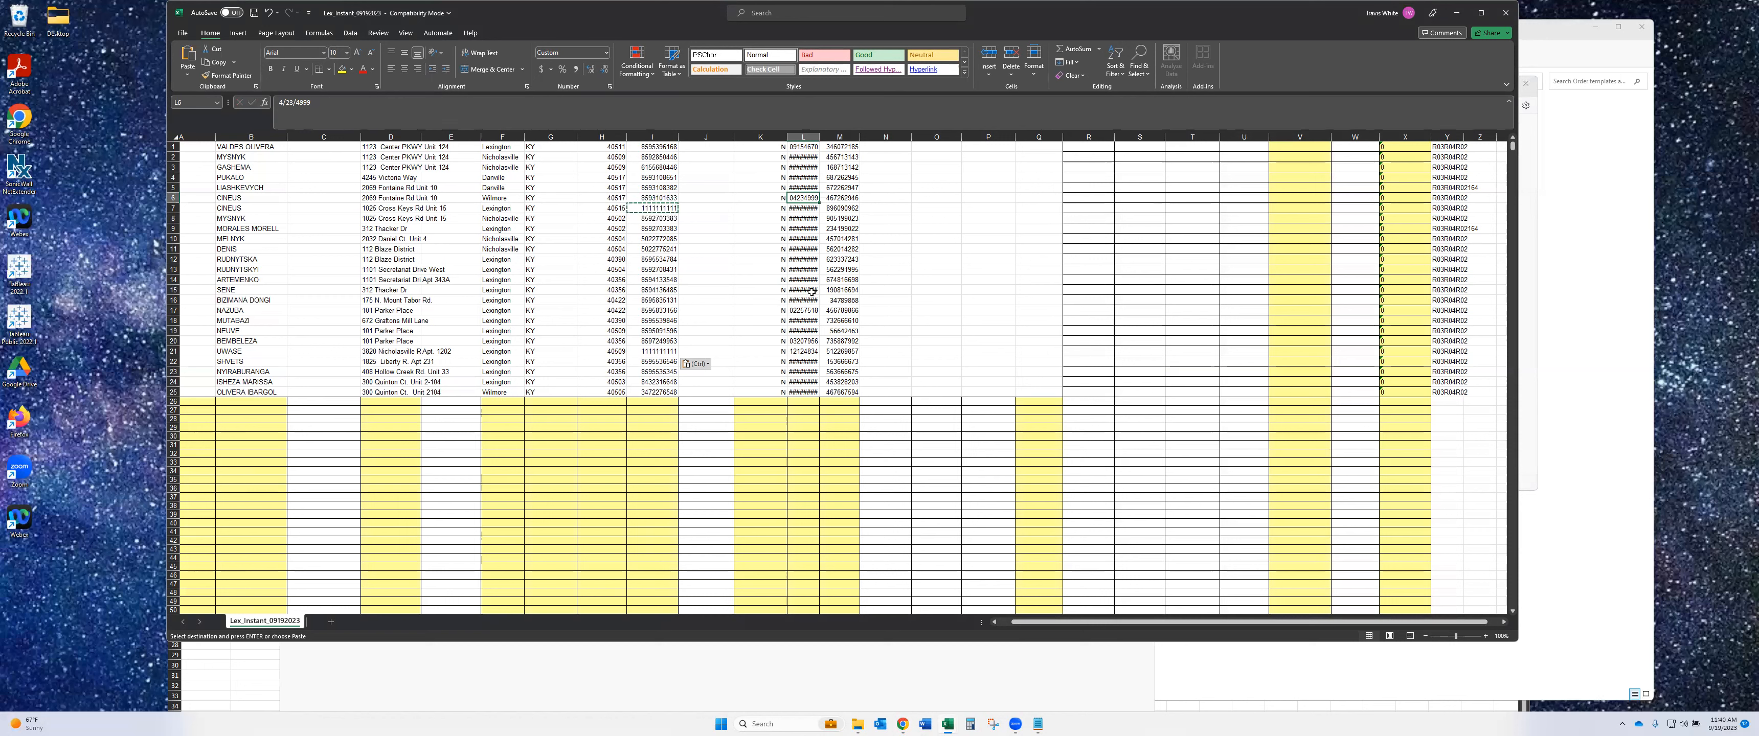
pyautogui.click(812, 311)
pyautogui.moveTo(1503, 225); pyautogui.dragTo(241, 230)
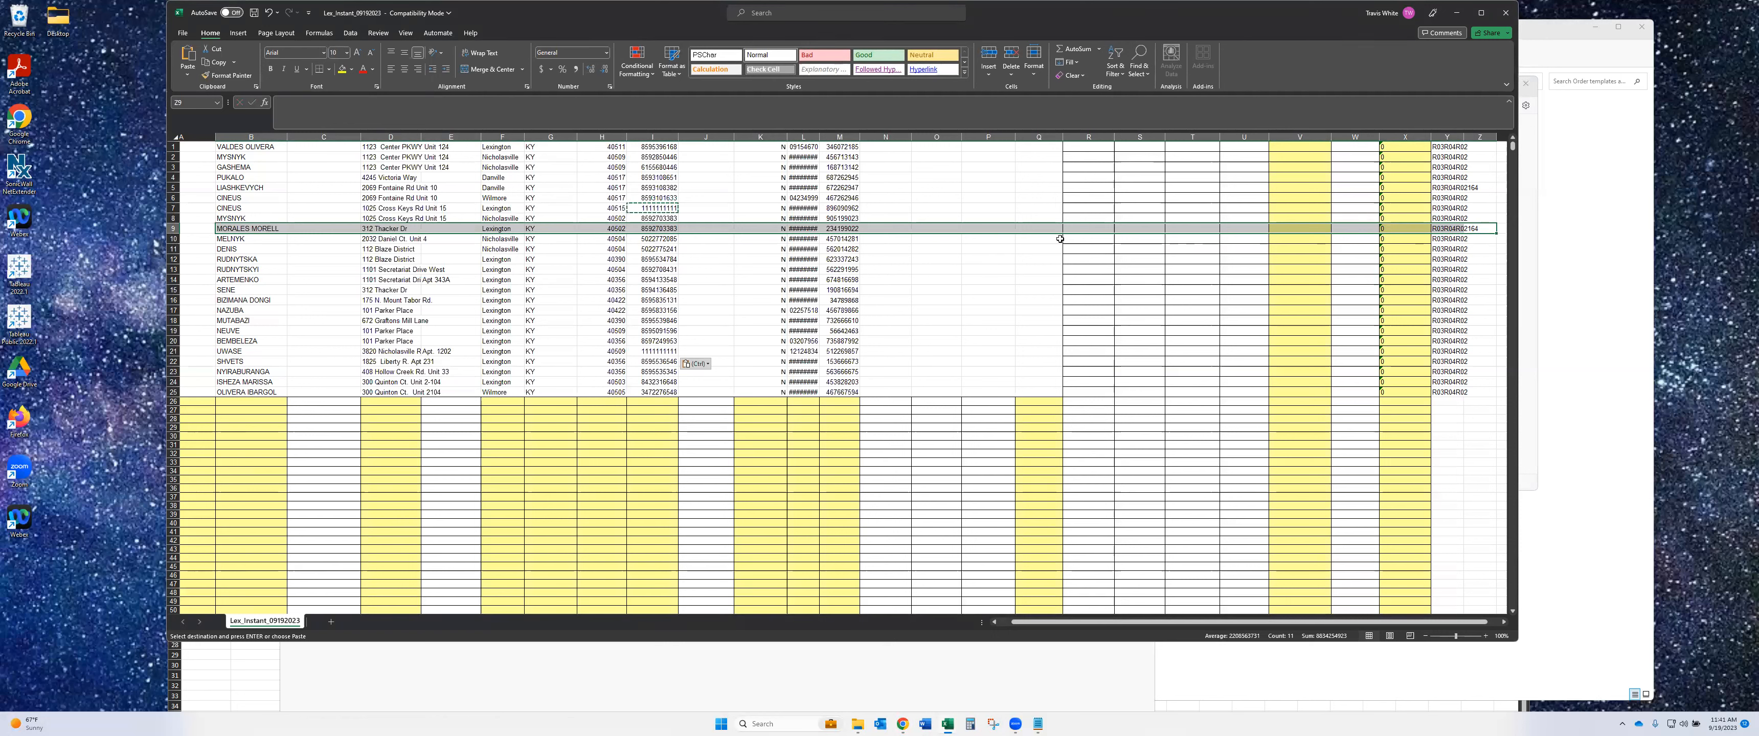
pyautogui.click(960, 271)
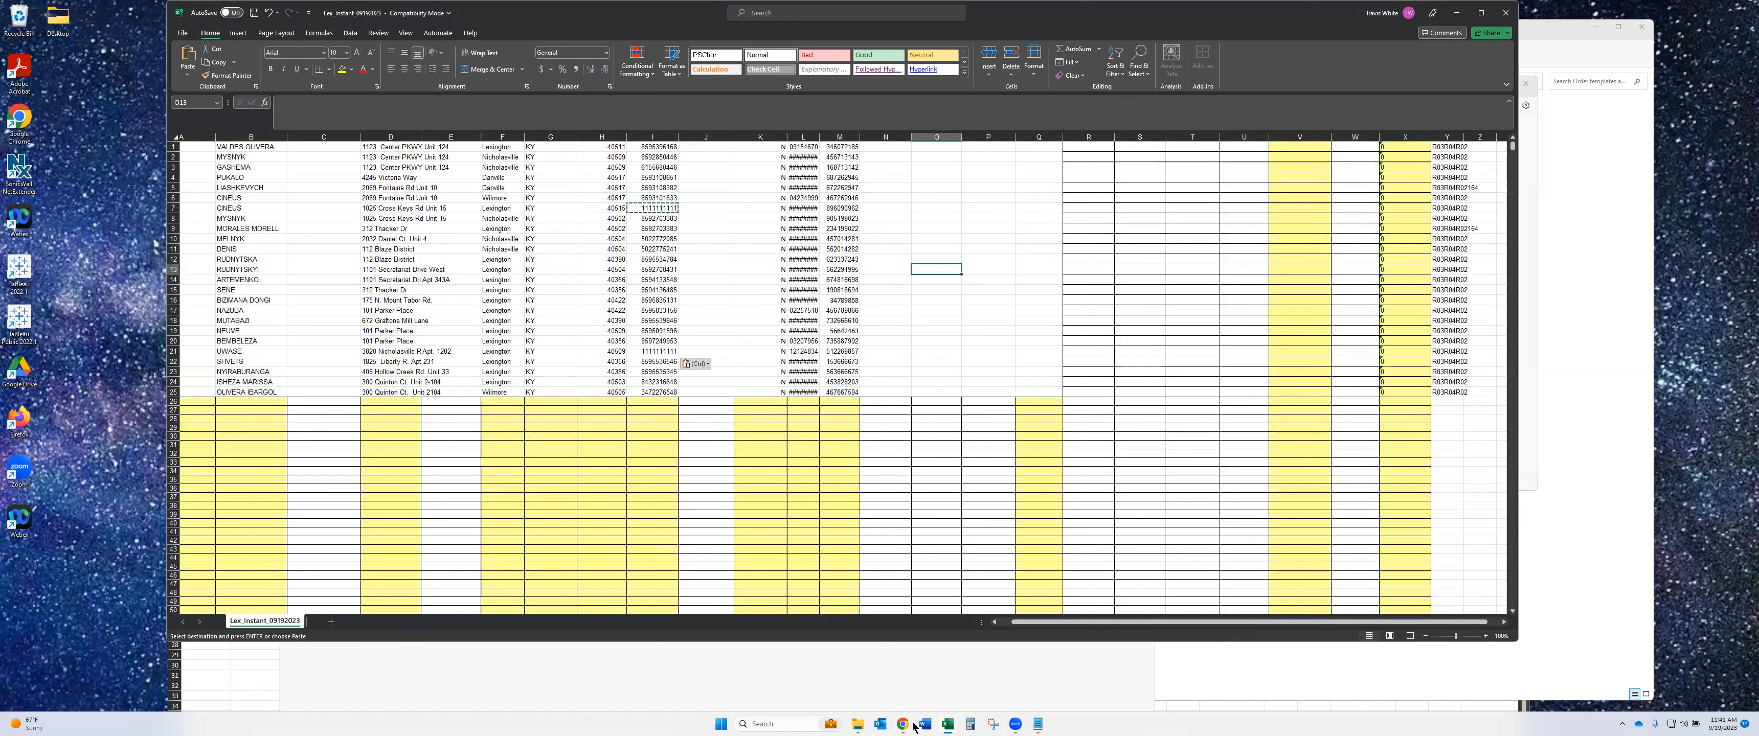
pyautogui.click(902, 725)
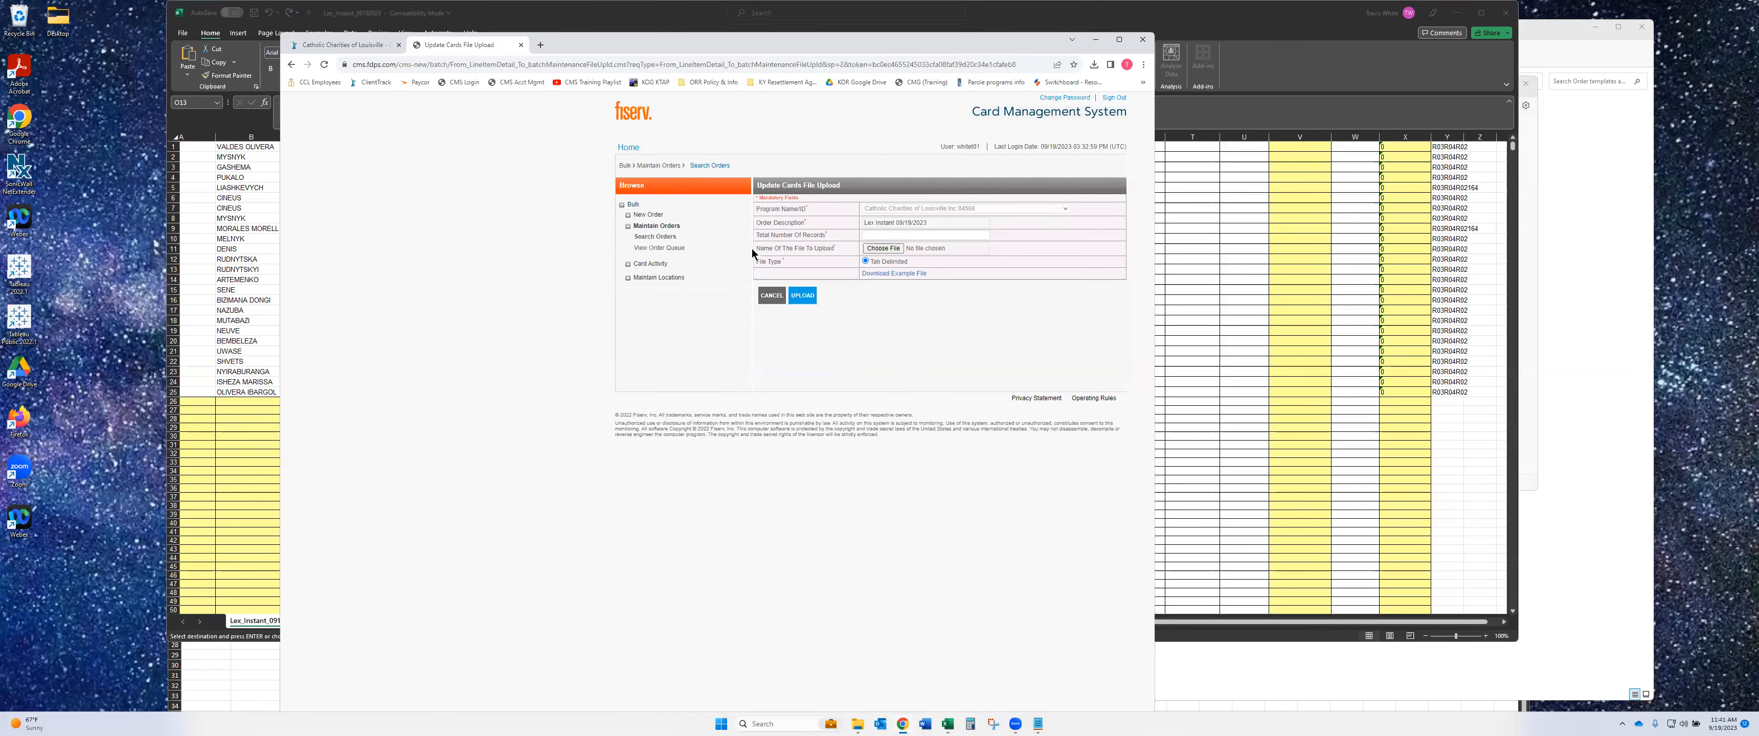
# - Enter 2 as Total Number Of Records on the corrected-file upload form, cancel file selection, and close Chrome
pyautogui.click(868, 236)
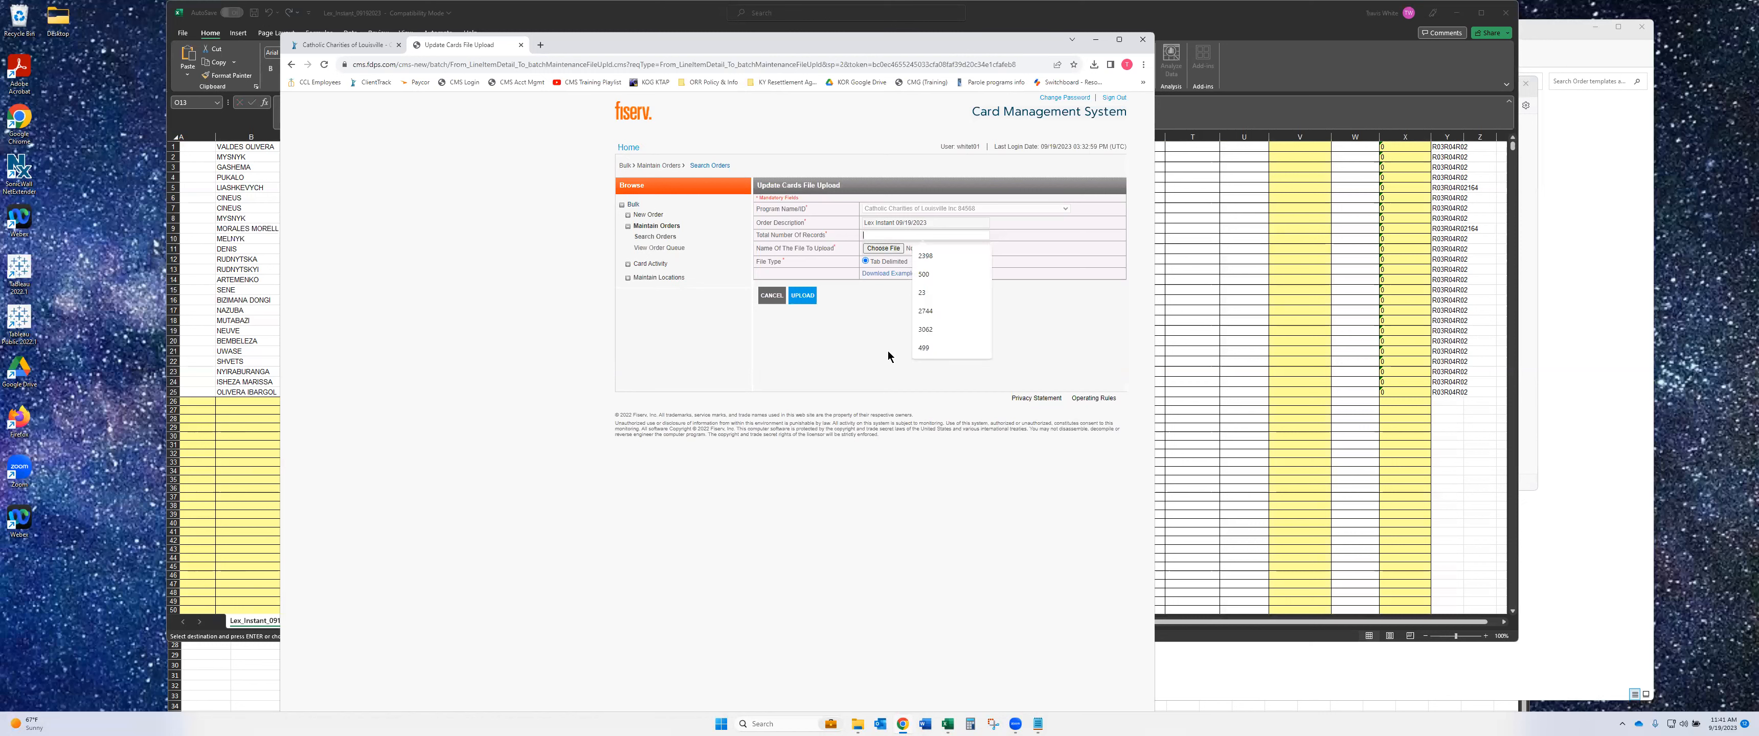
pyautogui.click(897, 248)
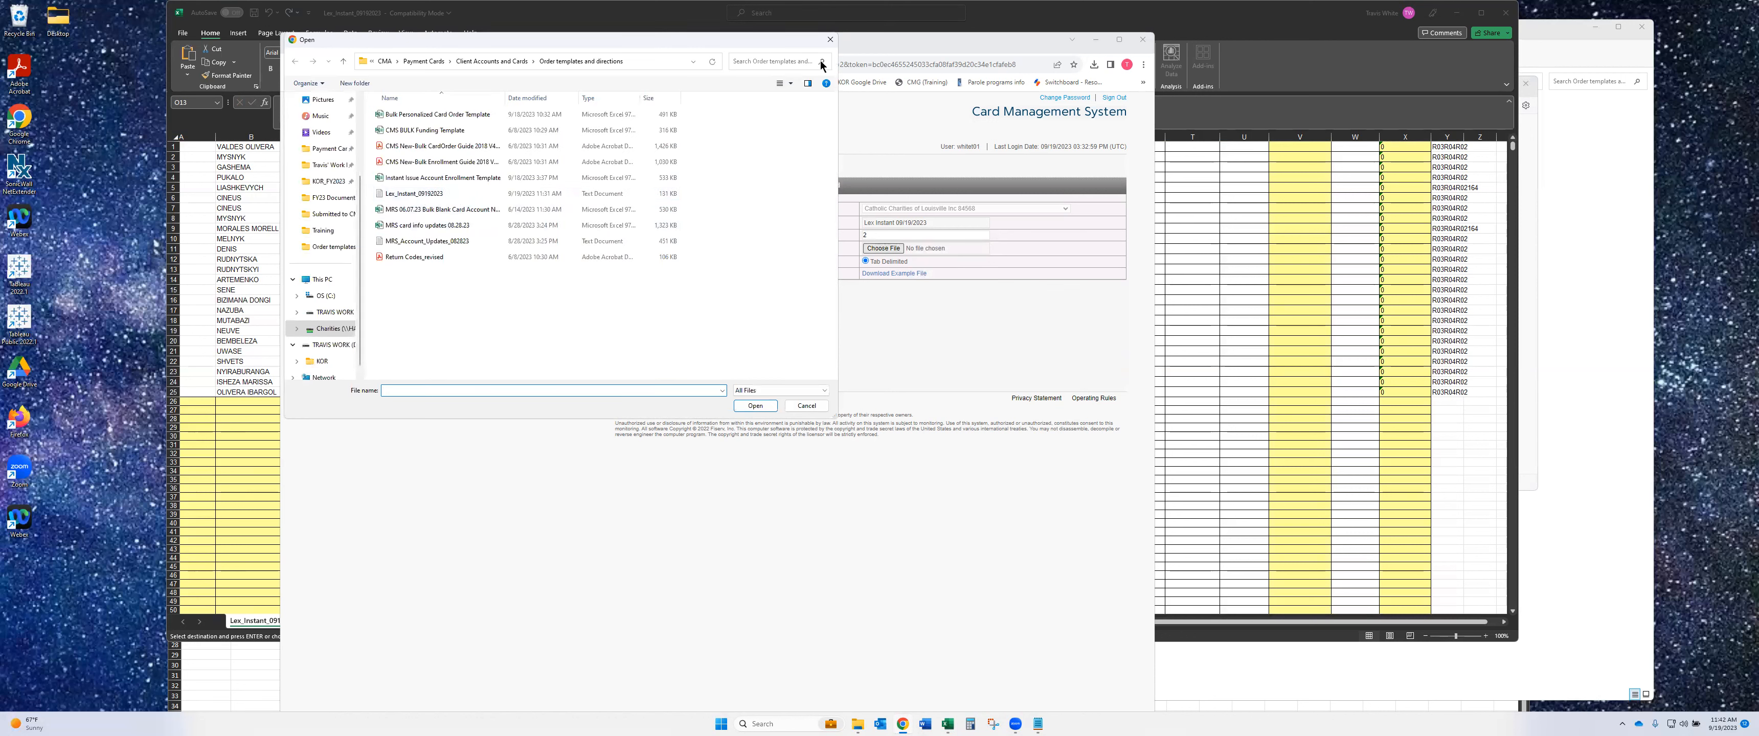
pyautogui.click(830, 39)
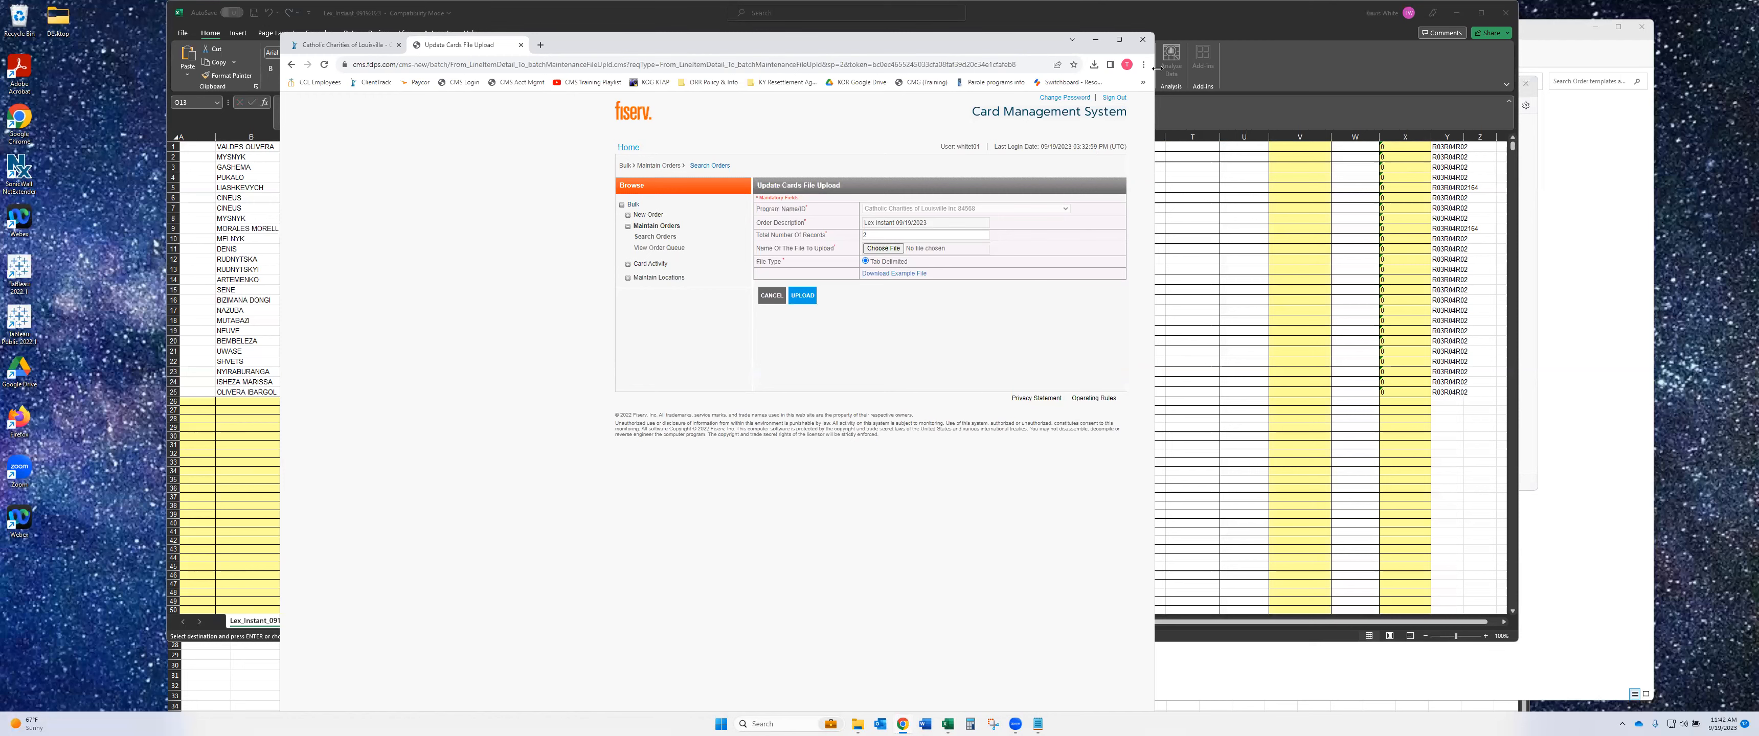
pyautogui.click(1143, 41)
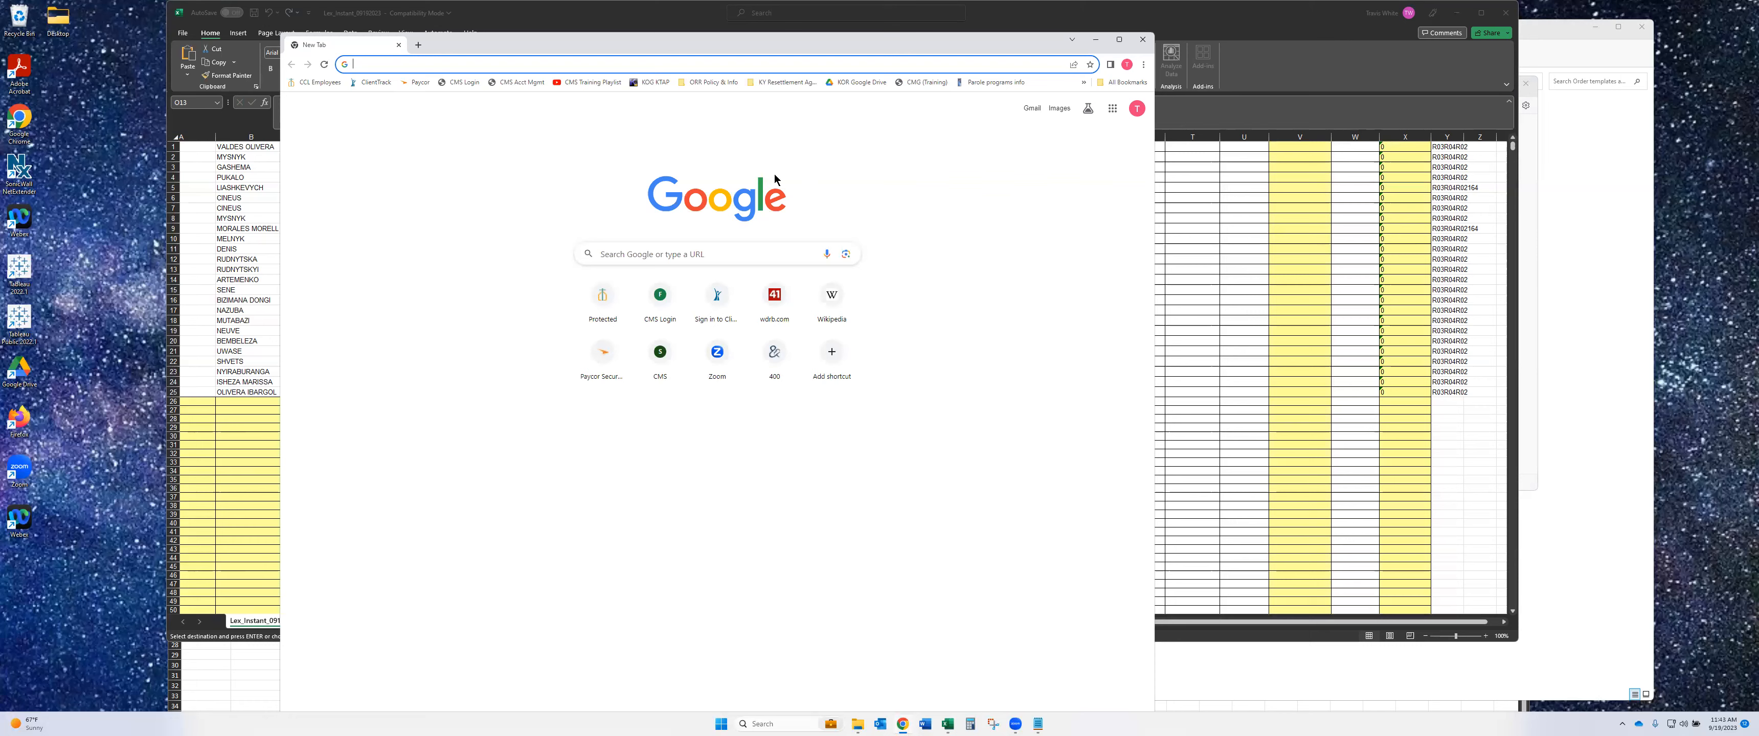
pyautogui.click(1290, 102)
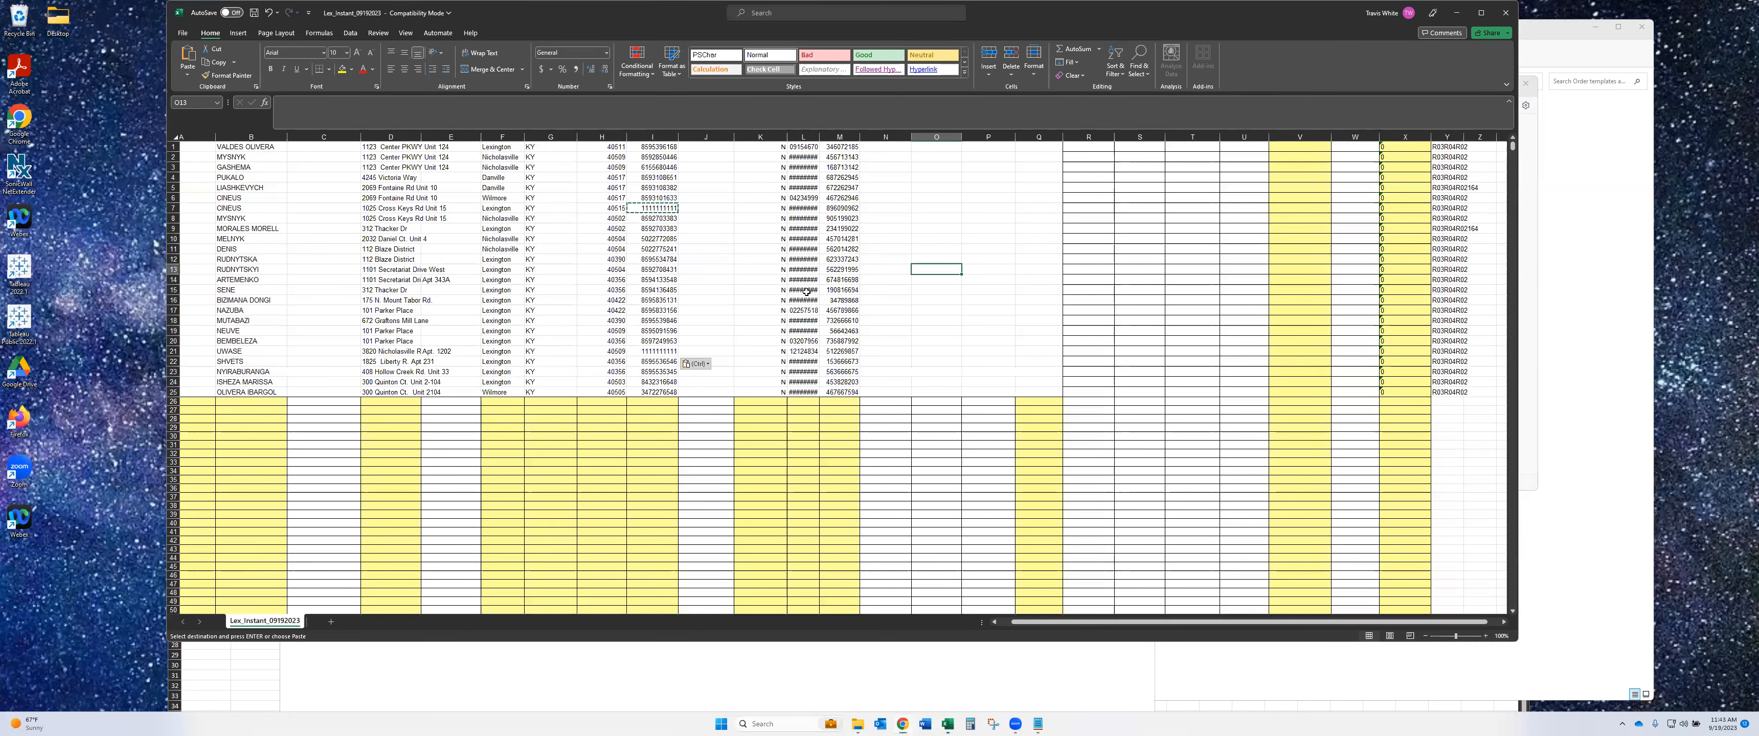